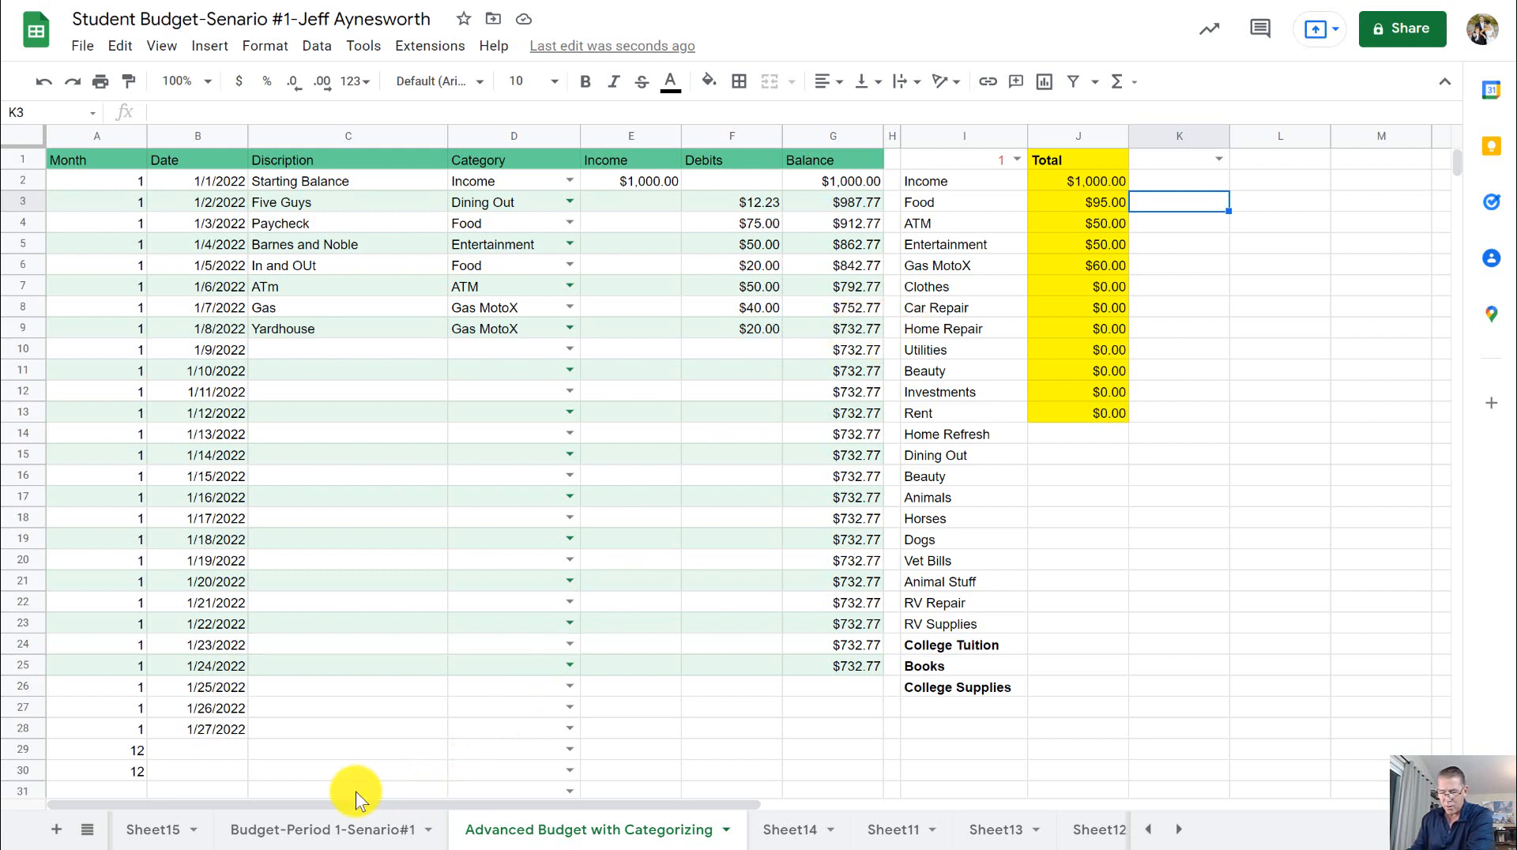
- Review the Budget-Period 1-Senario#1 sheet, and examine the dates and the starting balance's category choices on the Advanced Budget with Categorizing sheet
left_click(331, 831)
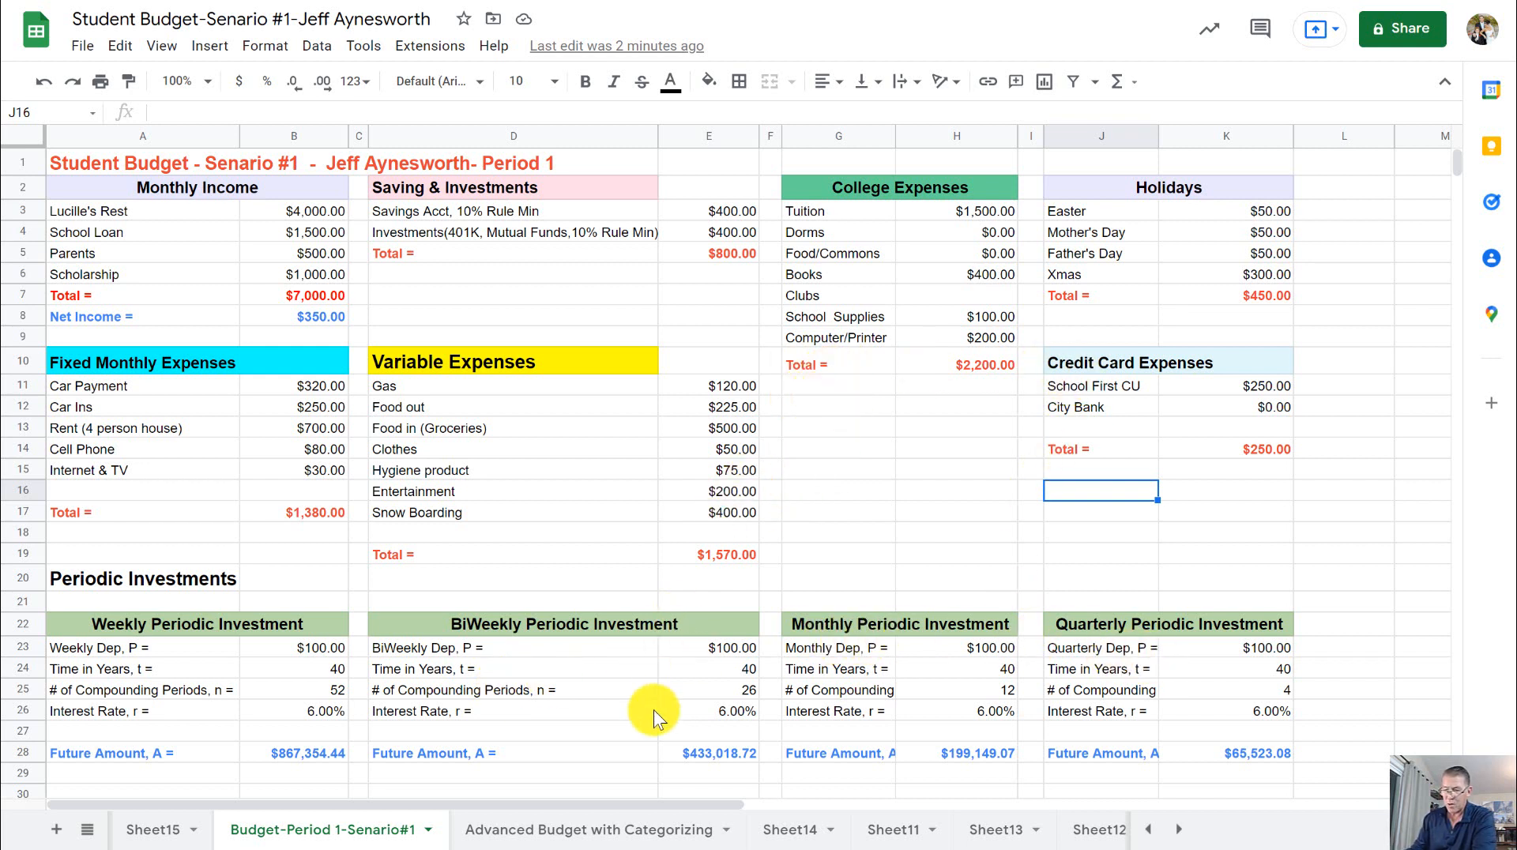
left_click(566, 831)
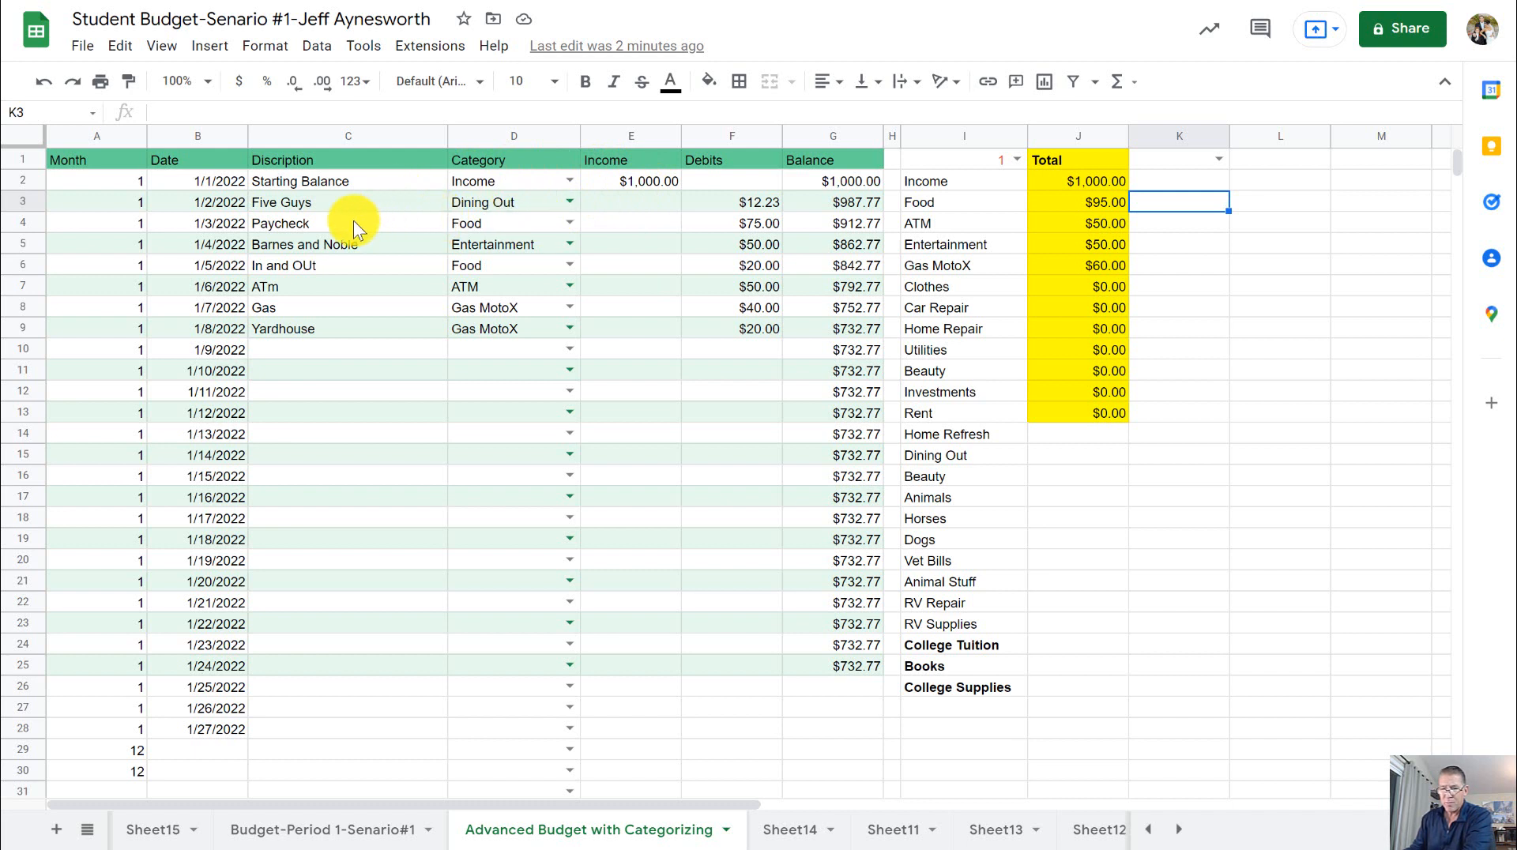
left_click(203, 263)
left_click(208, 203)
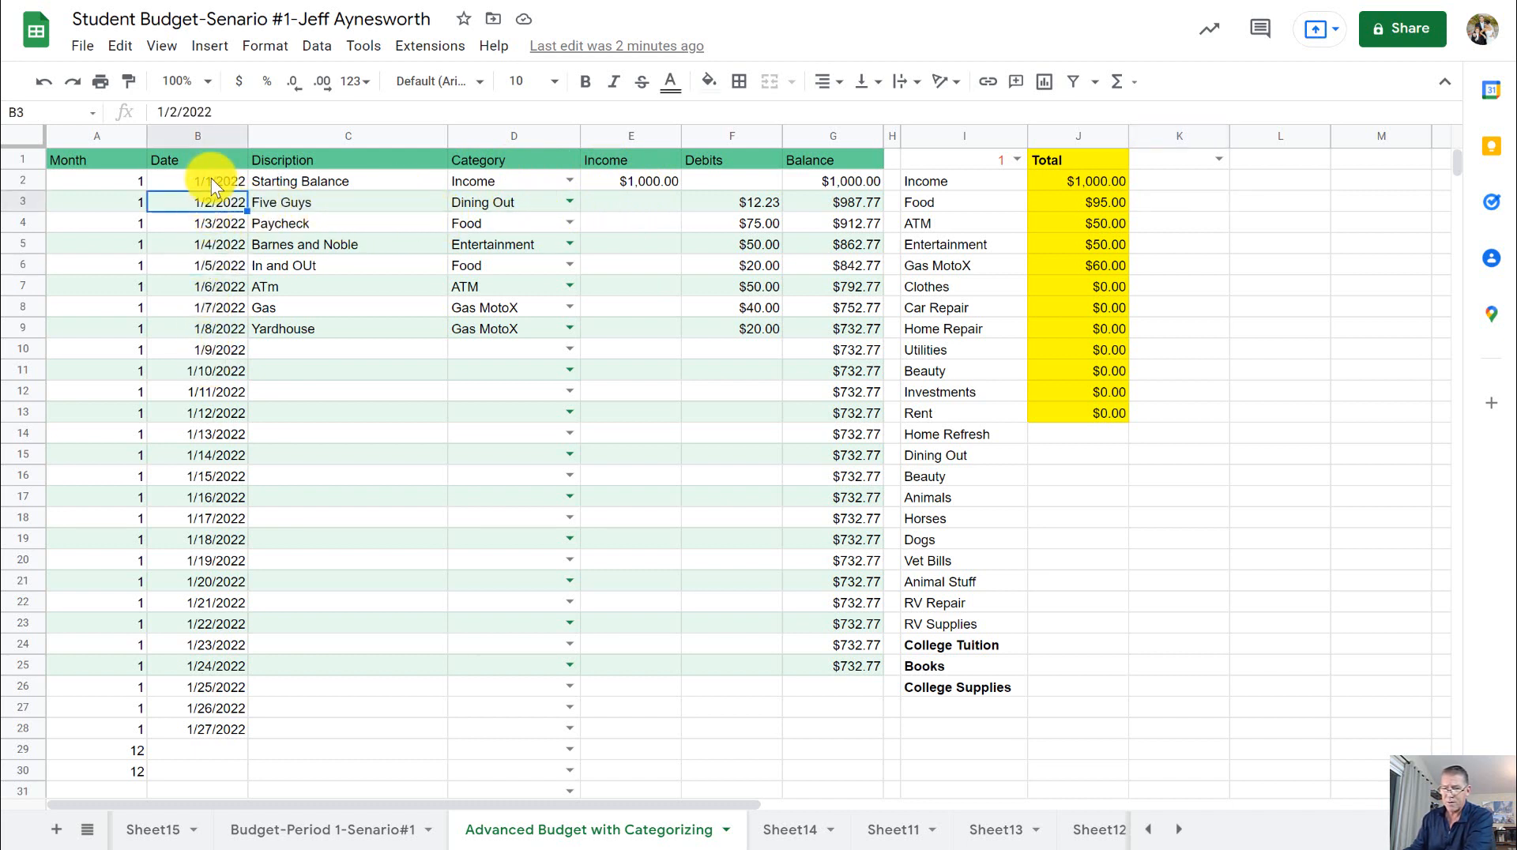
left_click(200, 136)
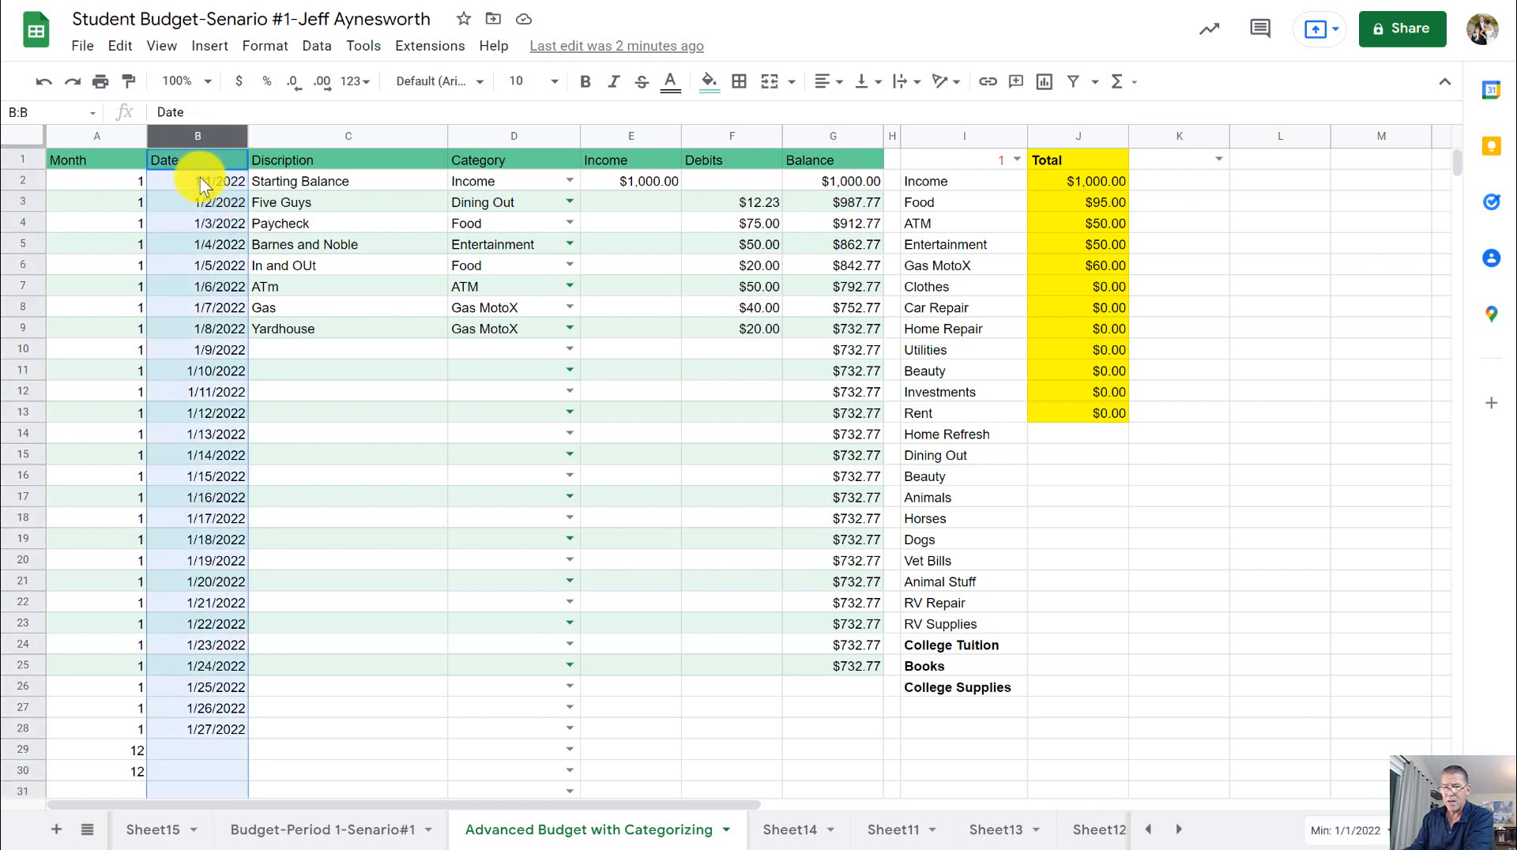
left_click(366, 190)
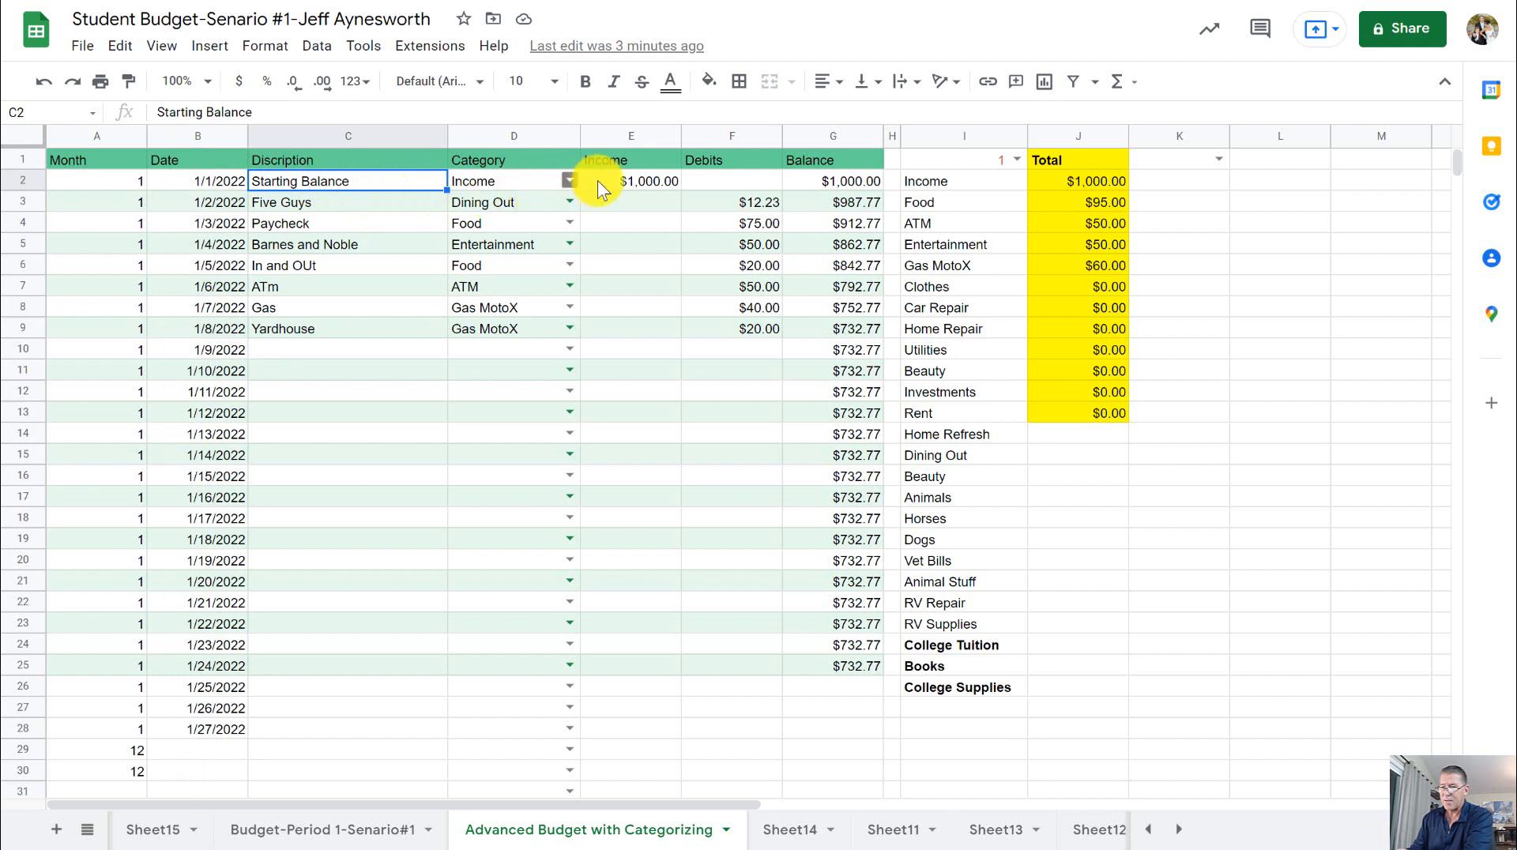
left_click(568, 182)
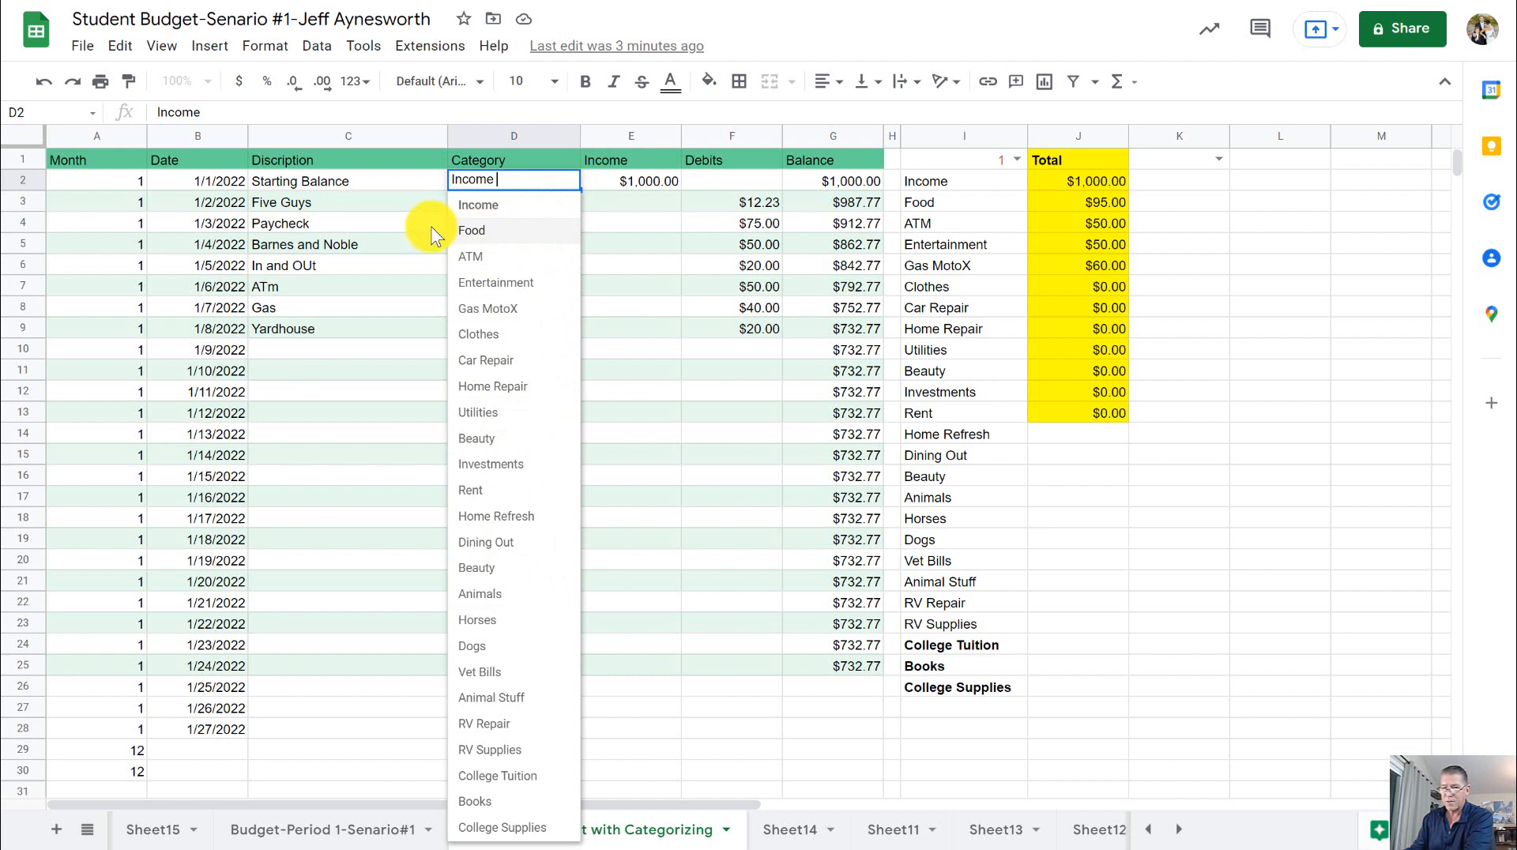
left_click(624, 209)
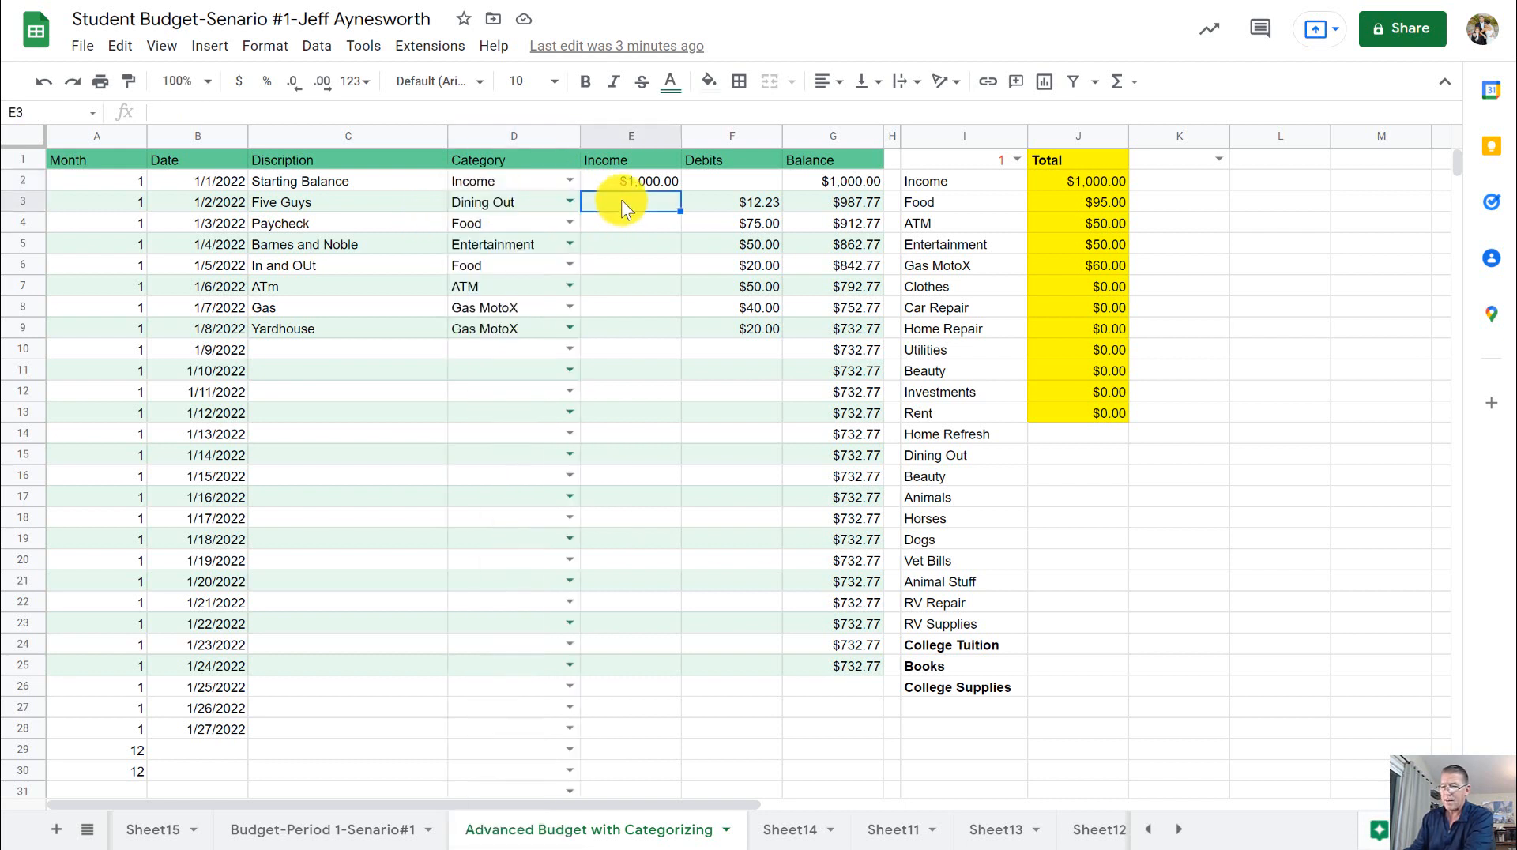
- Examine the Five Guys entry's date, description, category choices, income, debit and balance formula
left_click(376, 202)
left_click(203, 207)
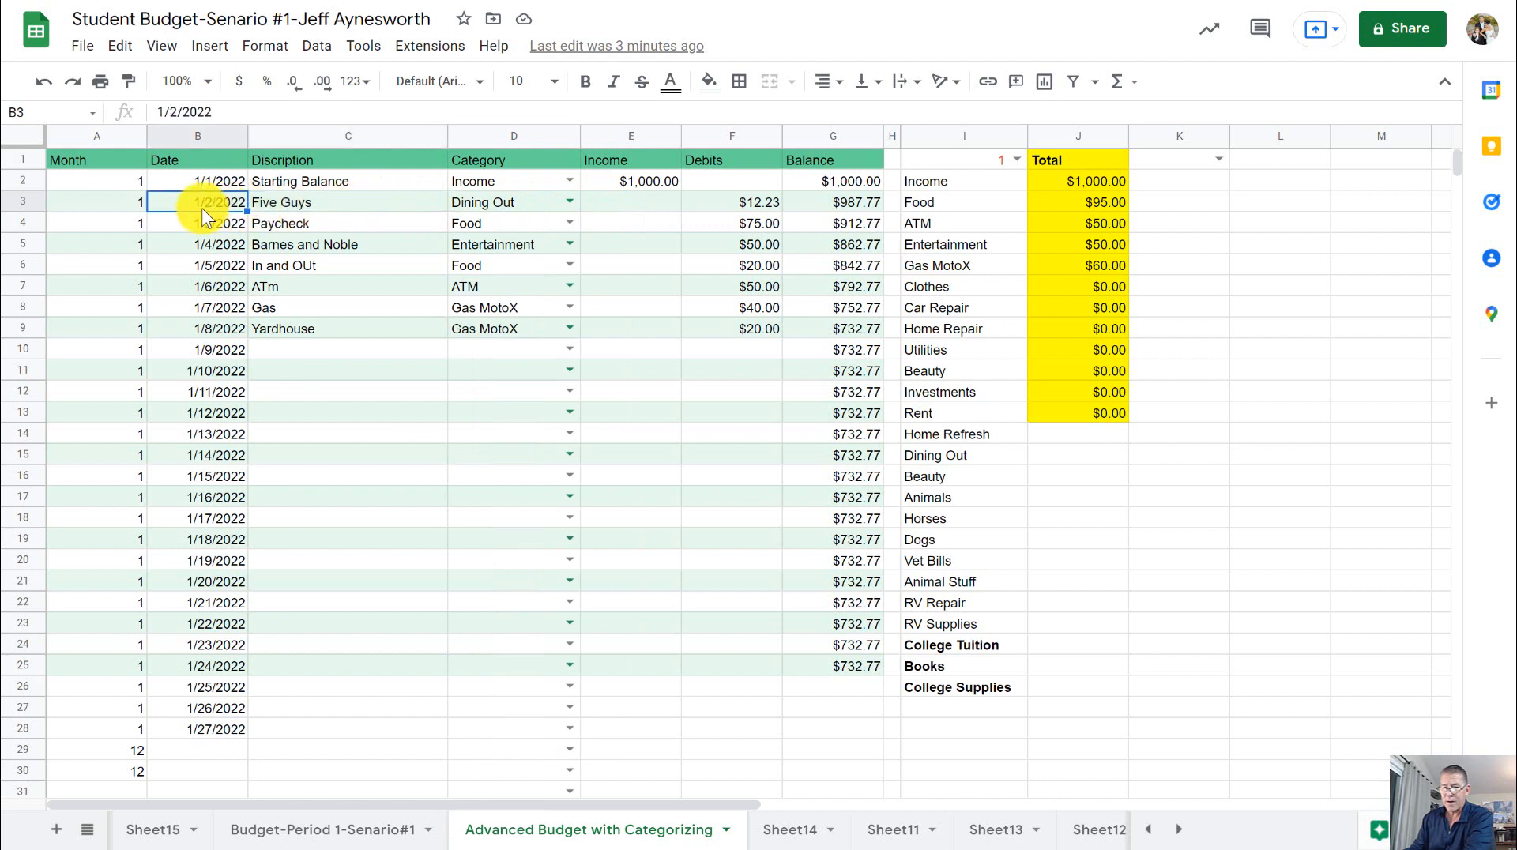
left_click(316, 204)
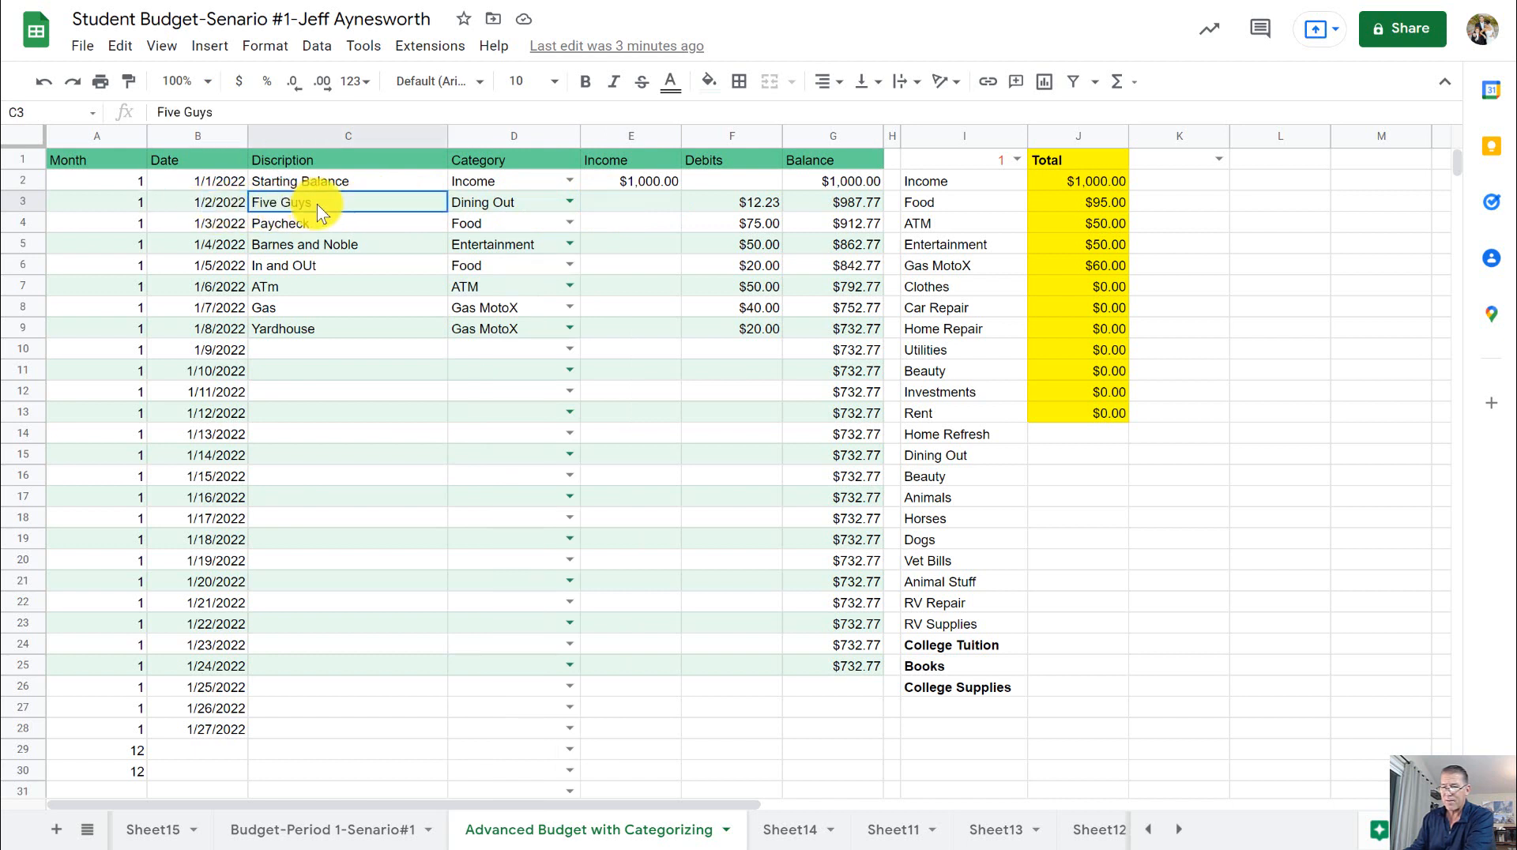
left_click(546, 197)
left_click(570, 200)
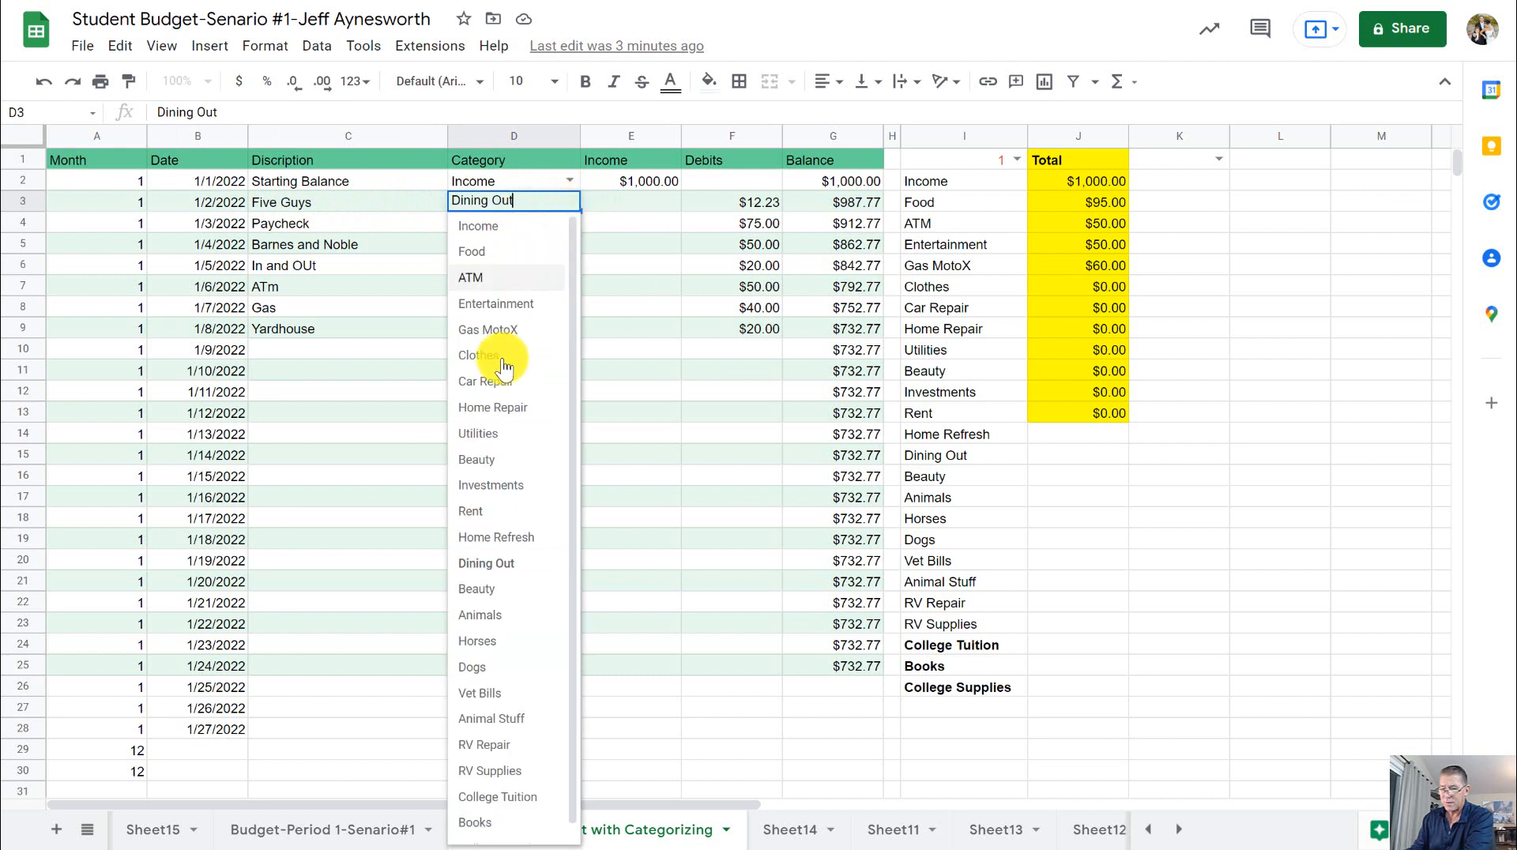
left_click(610, 201)
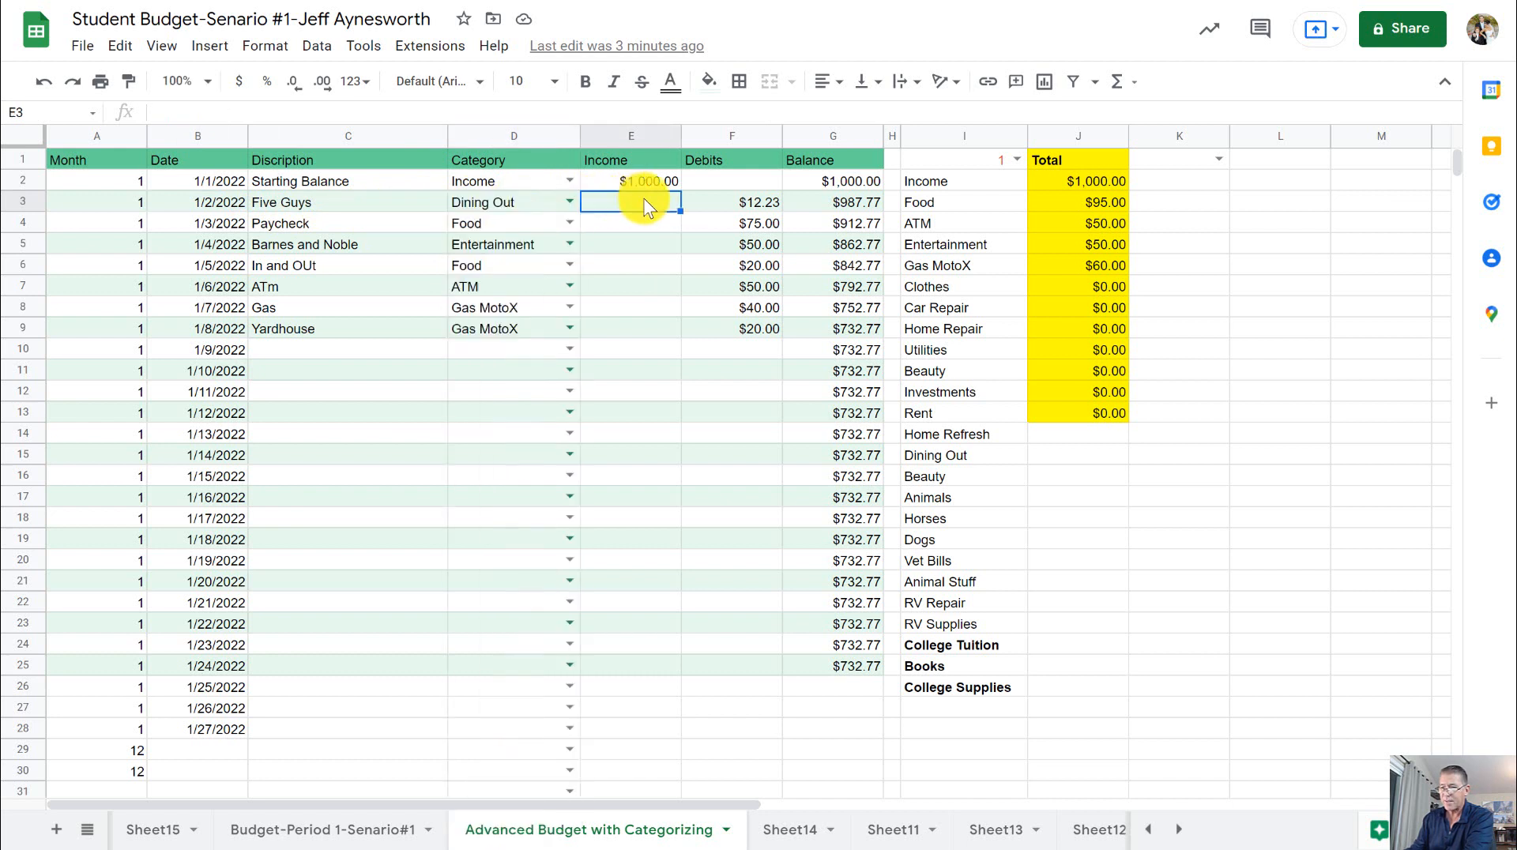
left_click(756, 204)
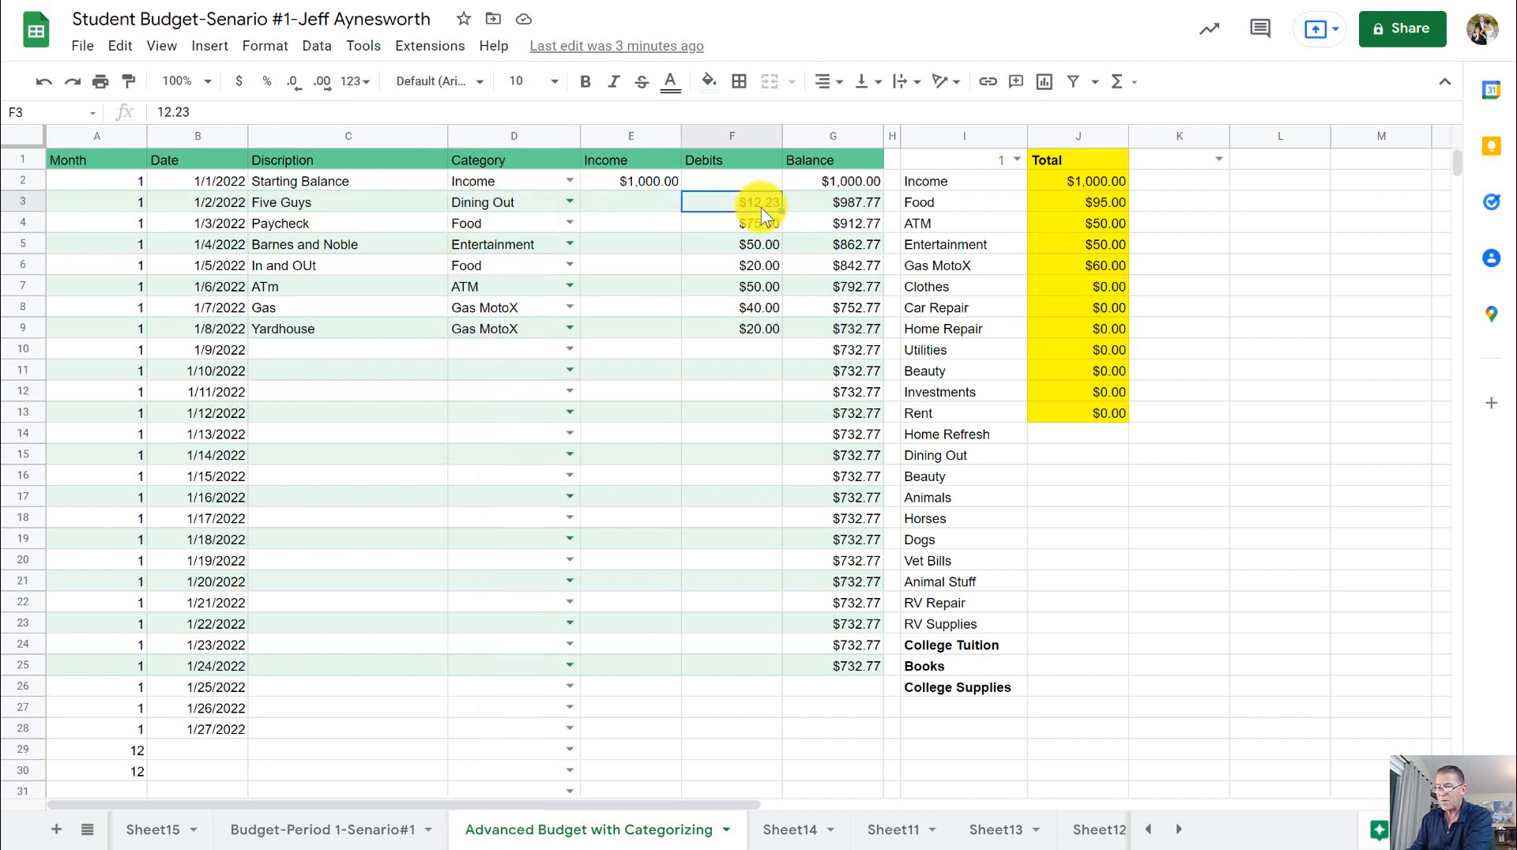
left_click(851, 205)
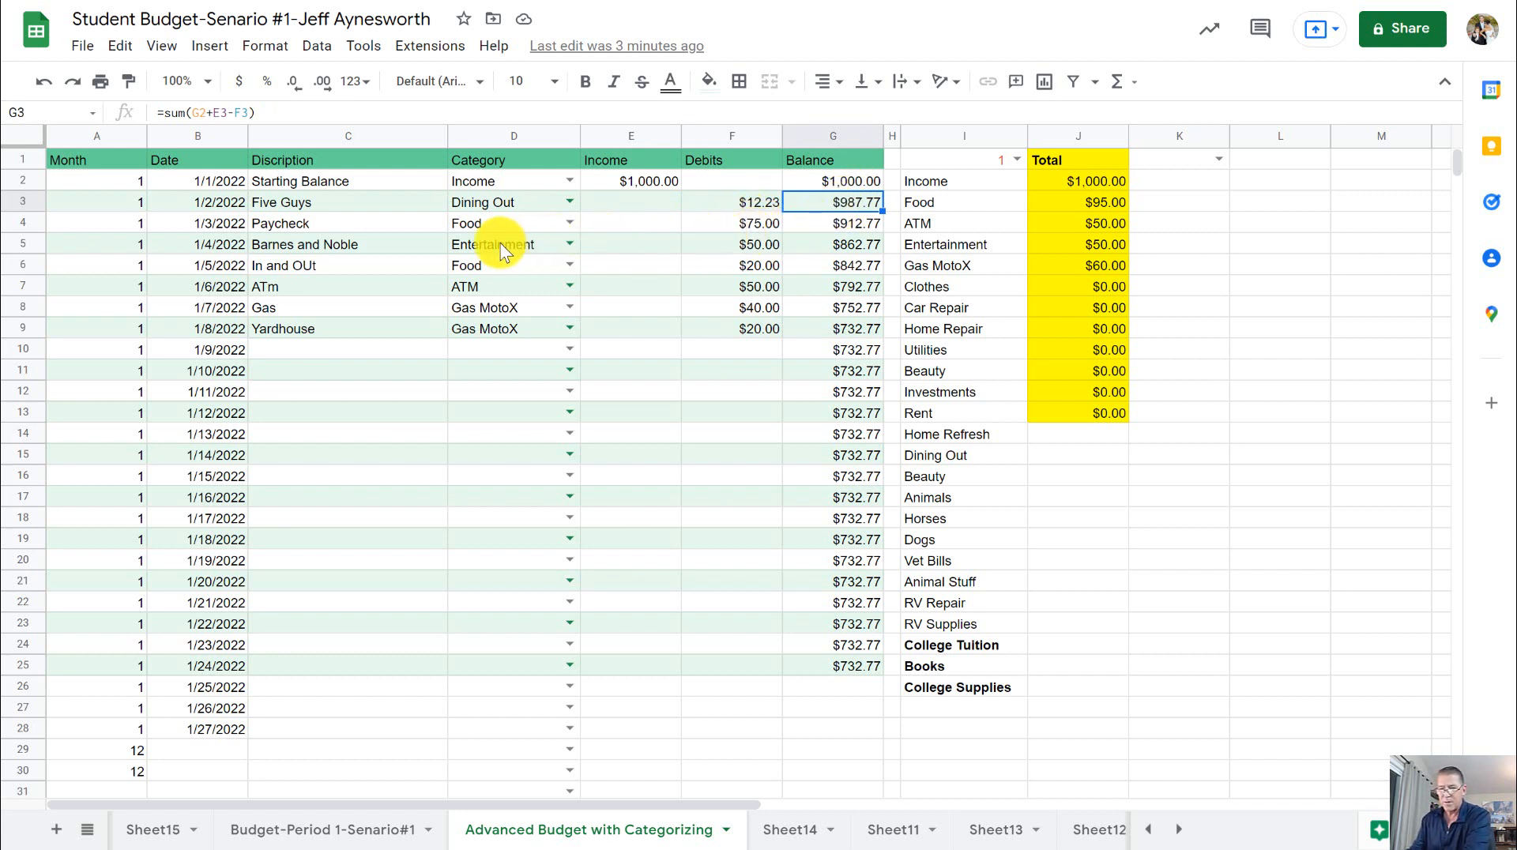
- Change the category of the 1/3/2022 Paycheck entry to Income
left_click(339, 226)
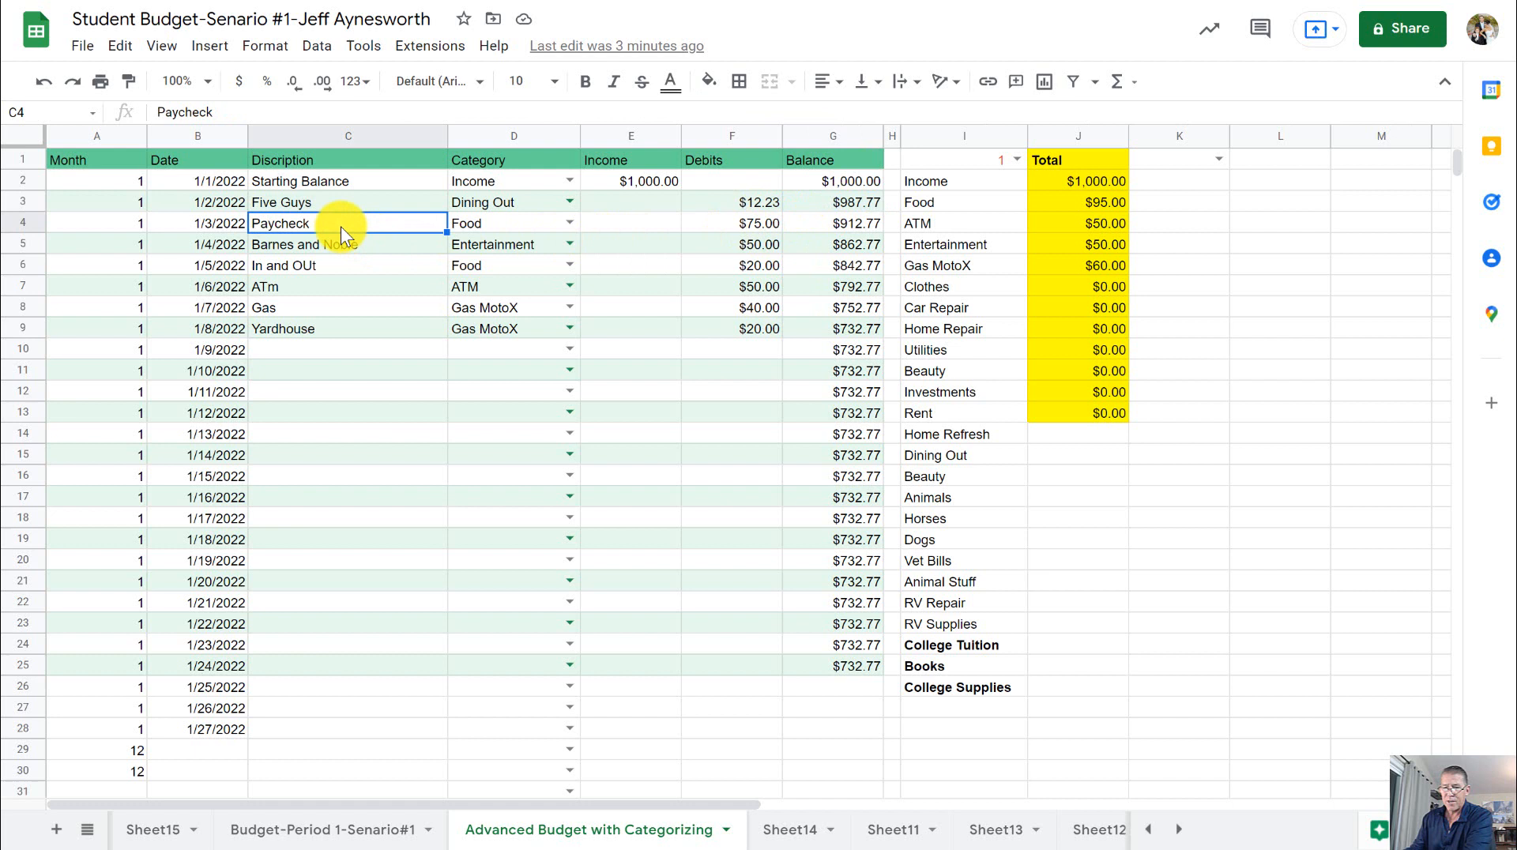
left_click(237, 226)
left_click(301, 229)
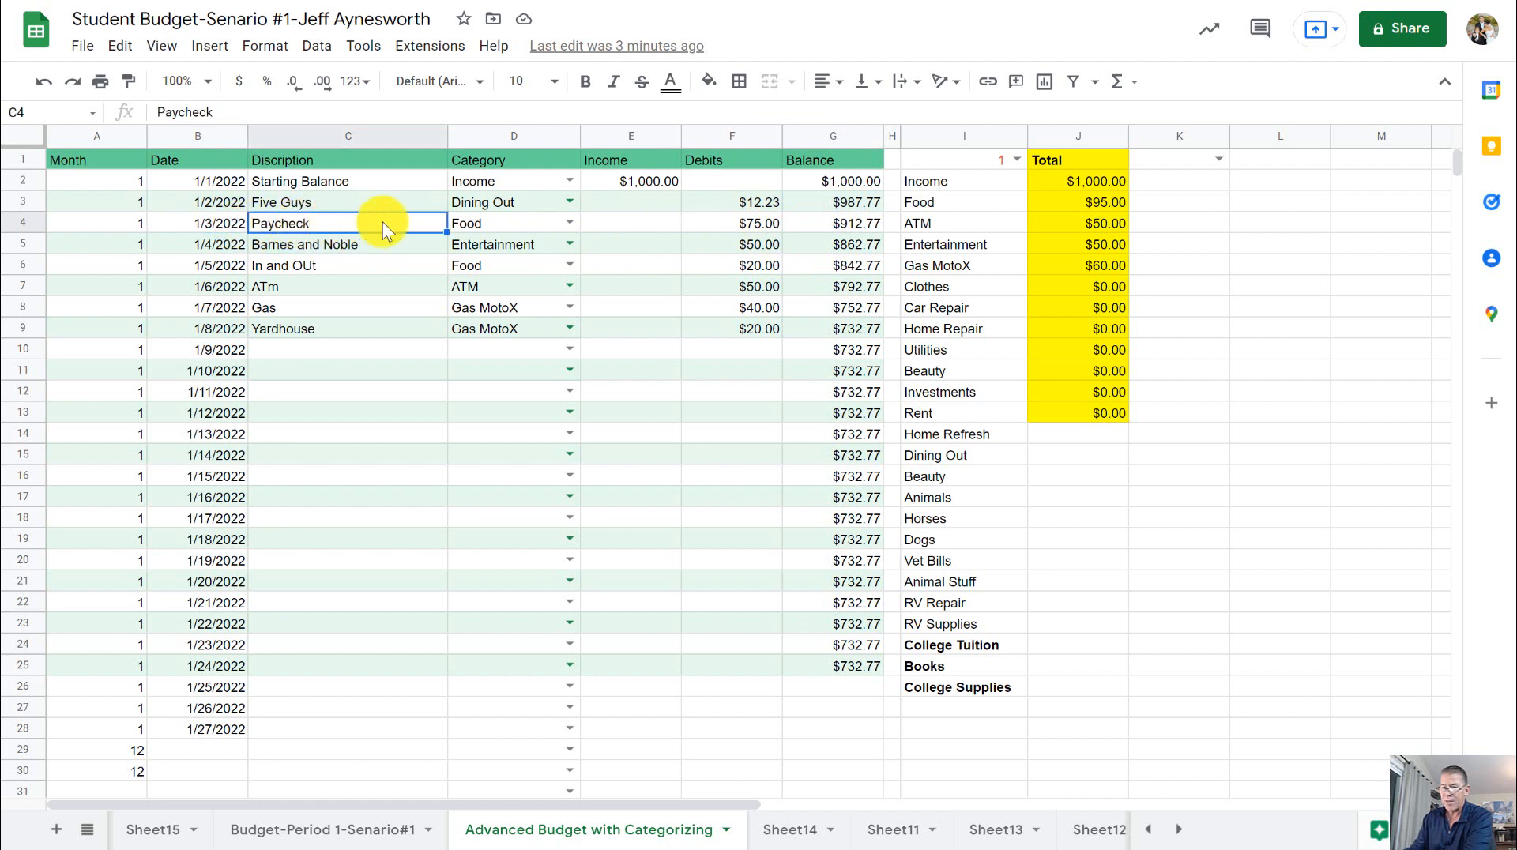
left_click(517, 226)
left_click(569, 226)
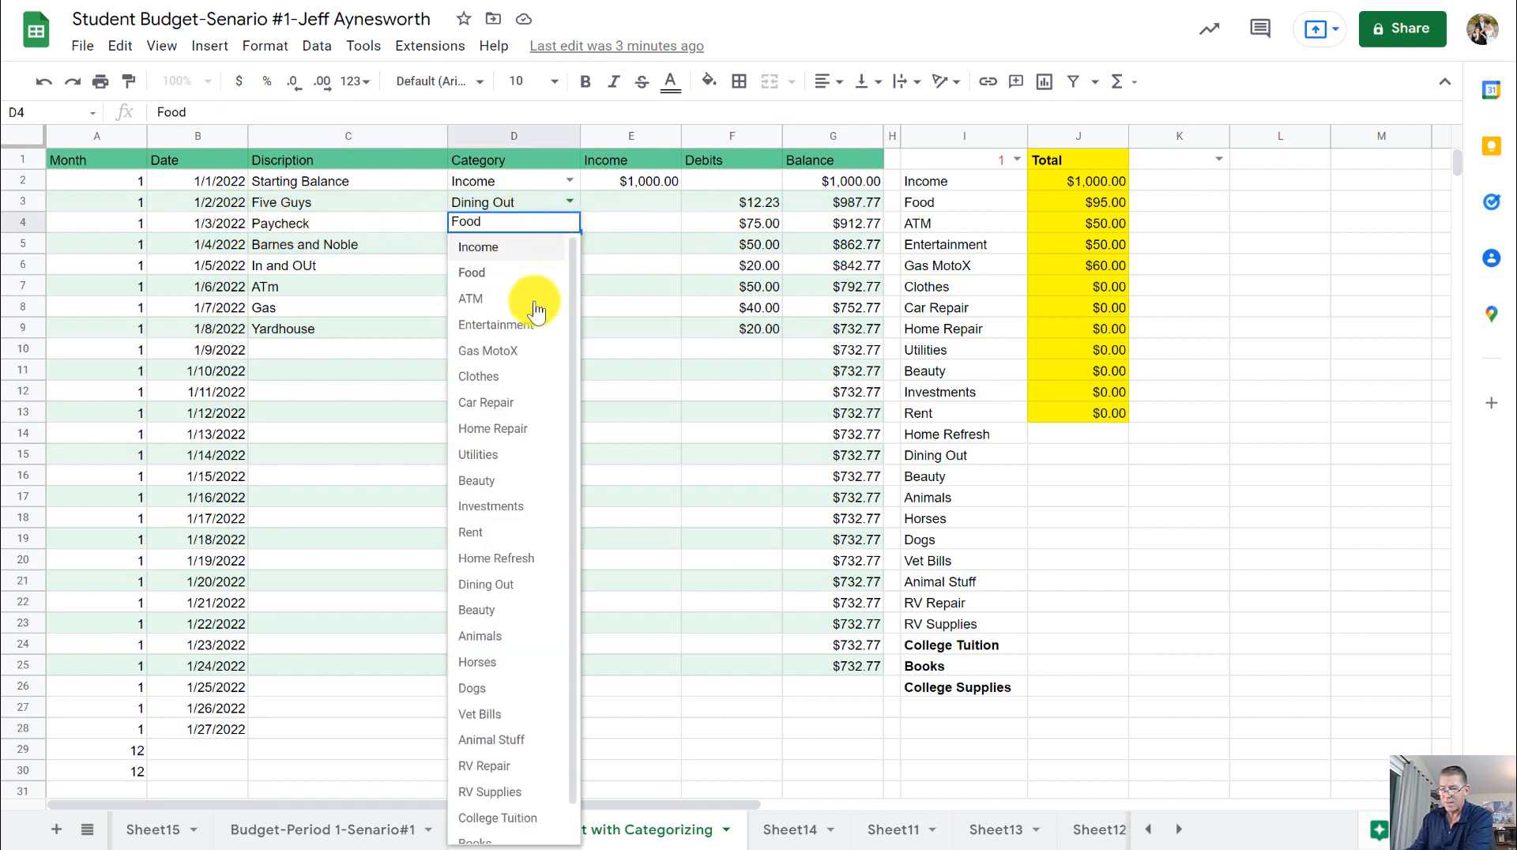
left_click(501, 247)
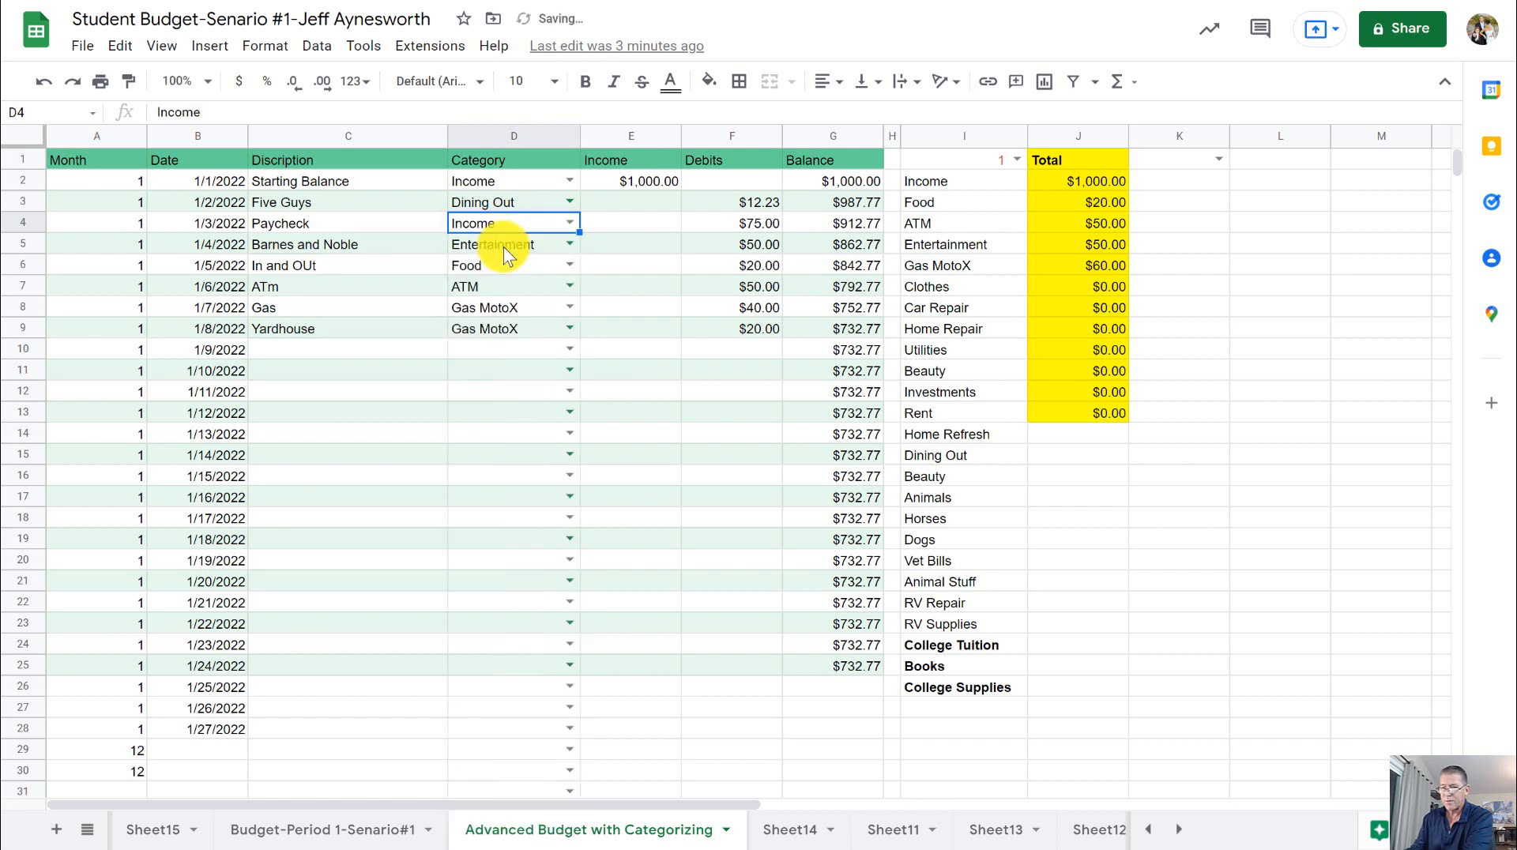
- Clear the Paycheck entry's debit amount and enter 75 as its income instead
left_click(760, 226)
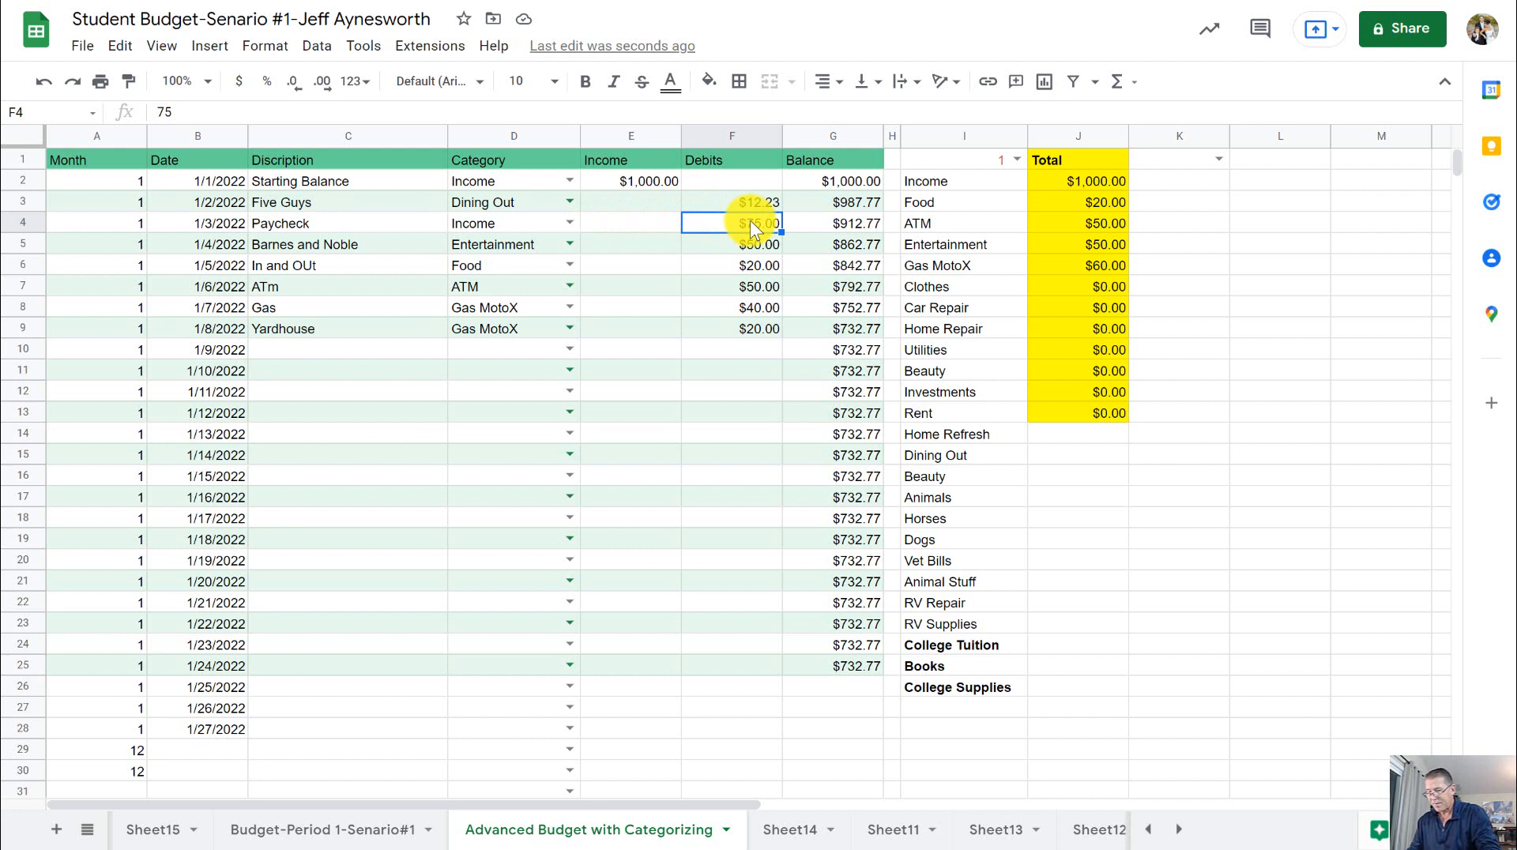
key("Delete")
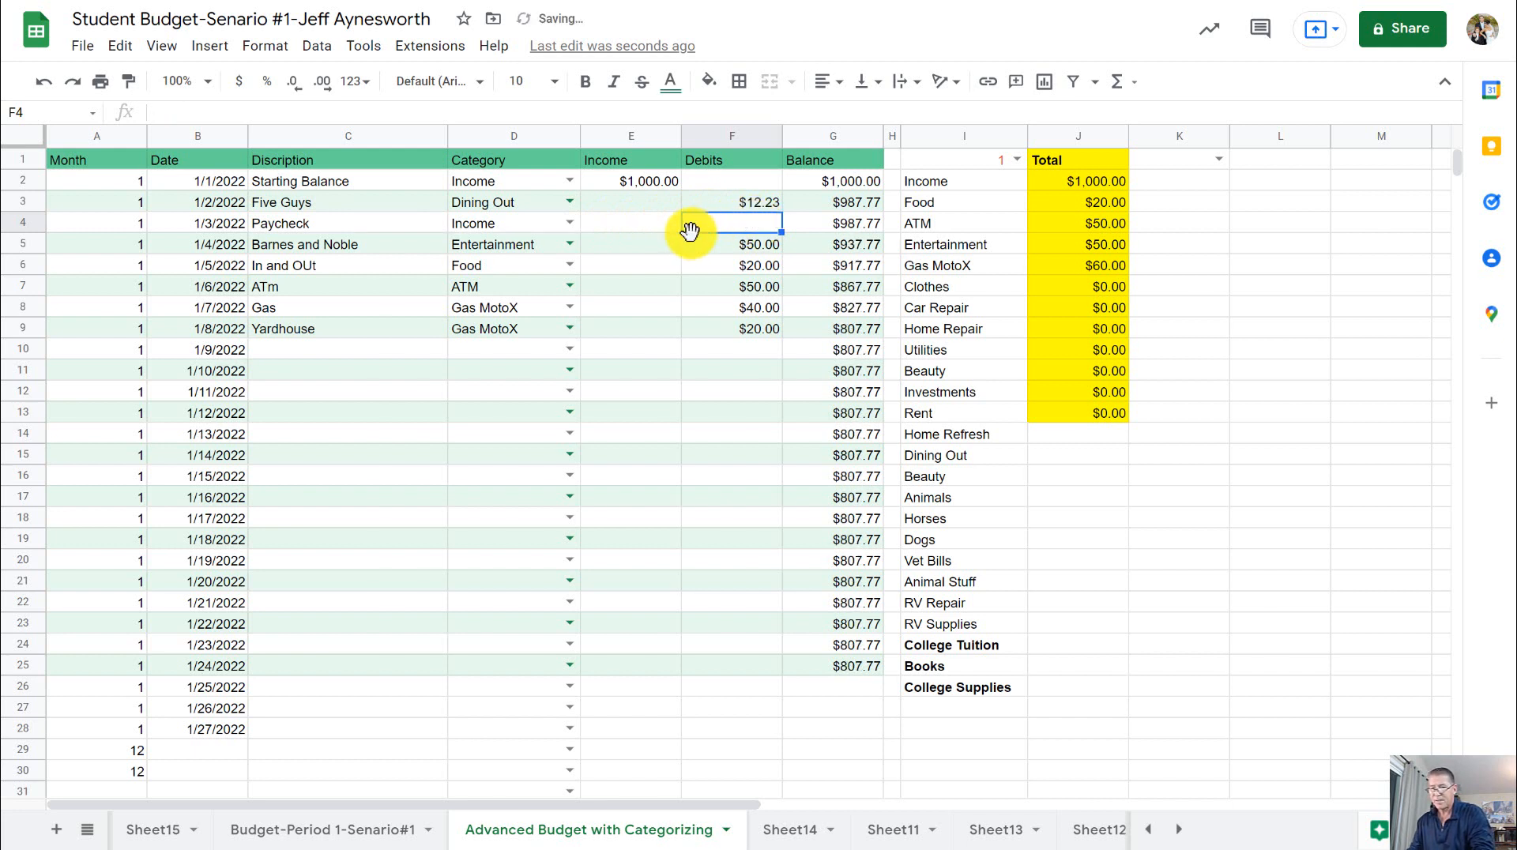
left_click(645, 225)
type("75")
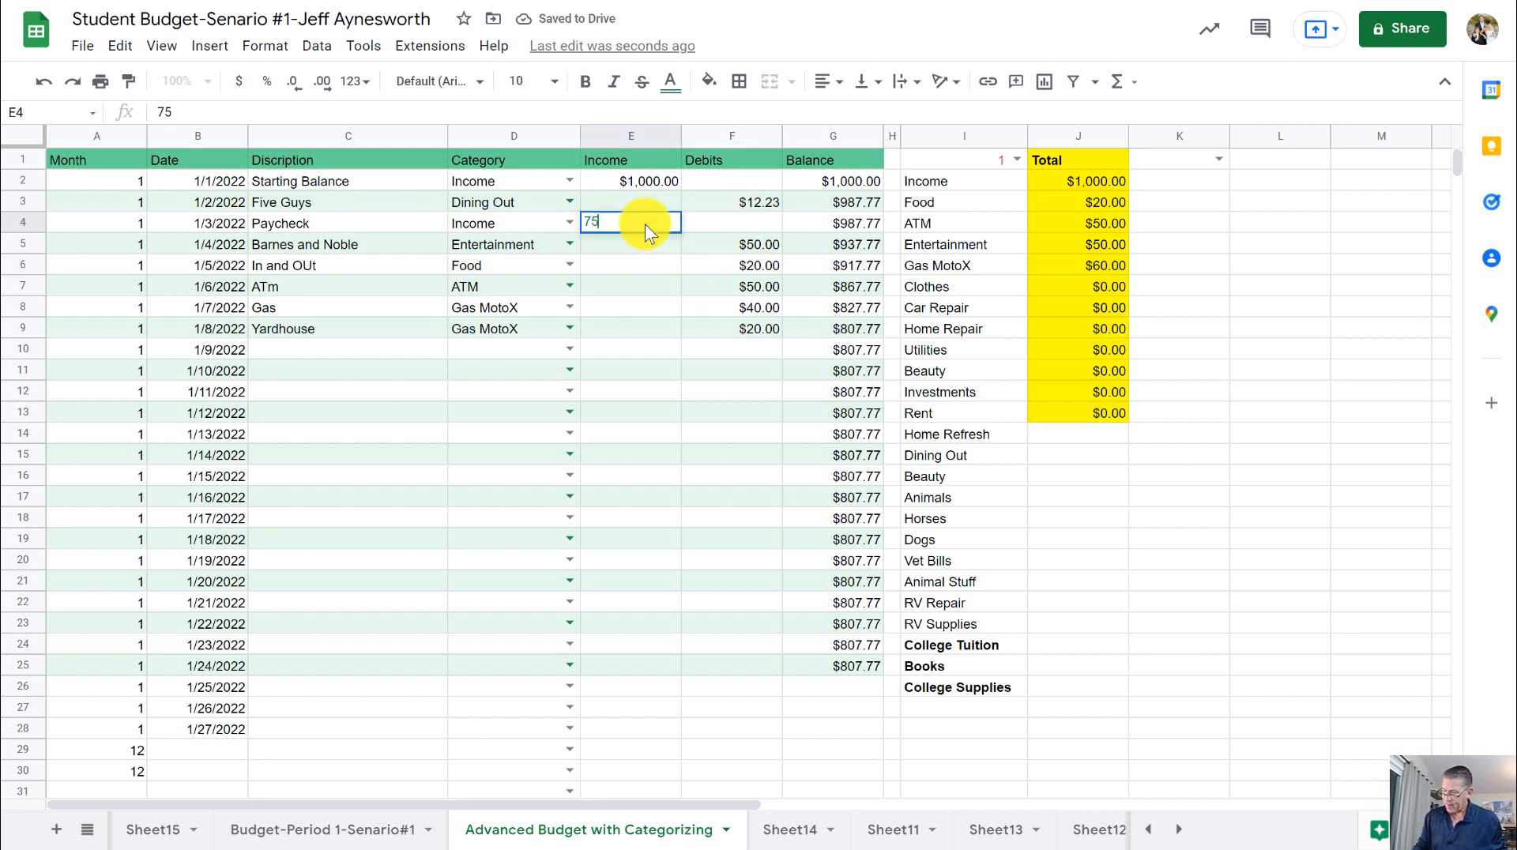
key("Return")
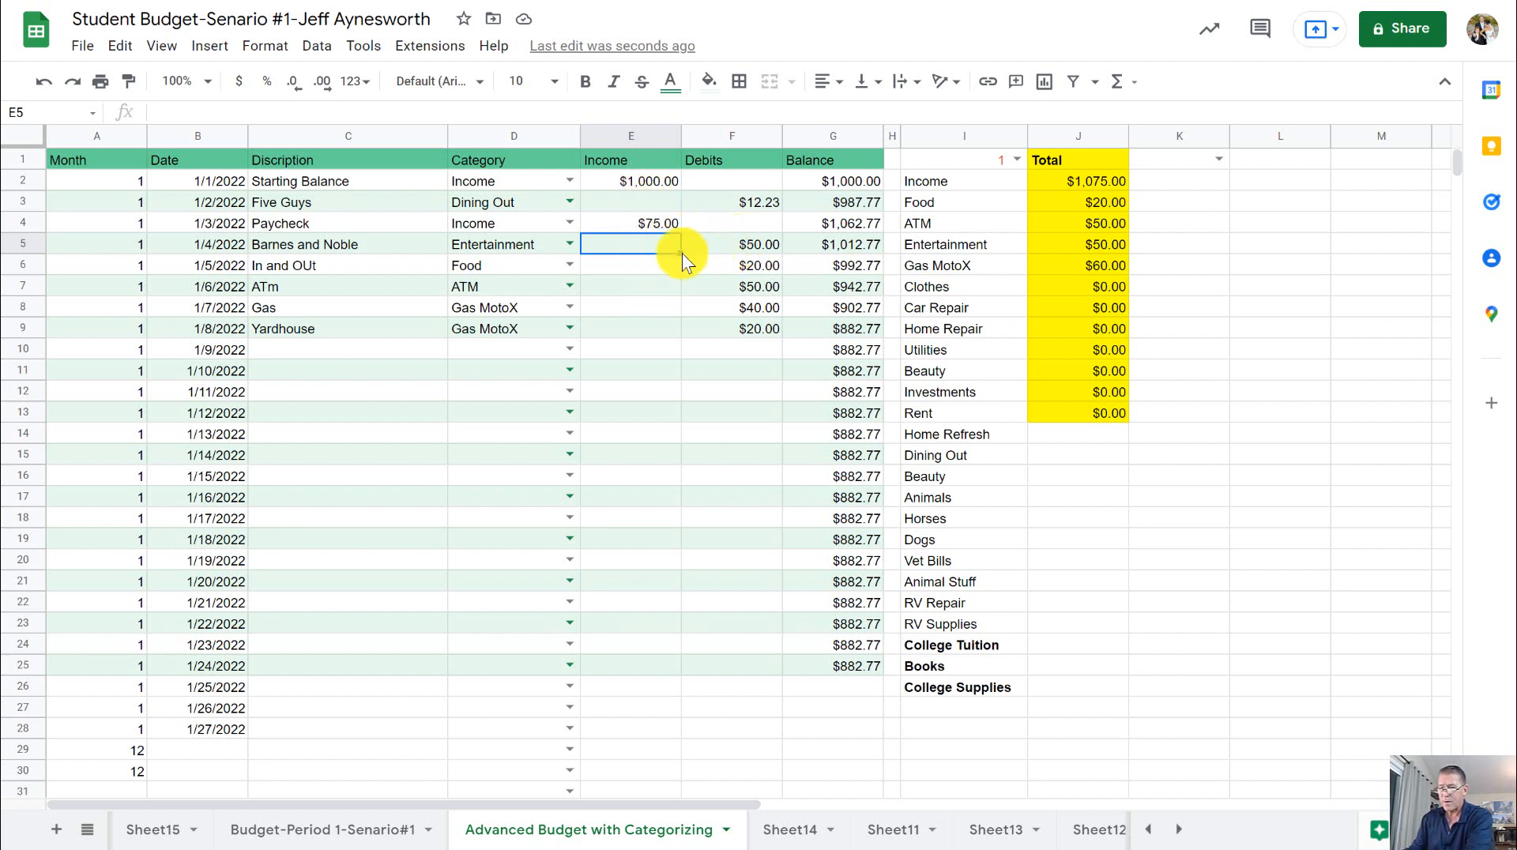
- Examine the Barnes and Noble entry and the running balance formulas from its row down to the Yardhouse row
left_click(340, 247)
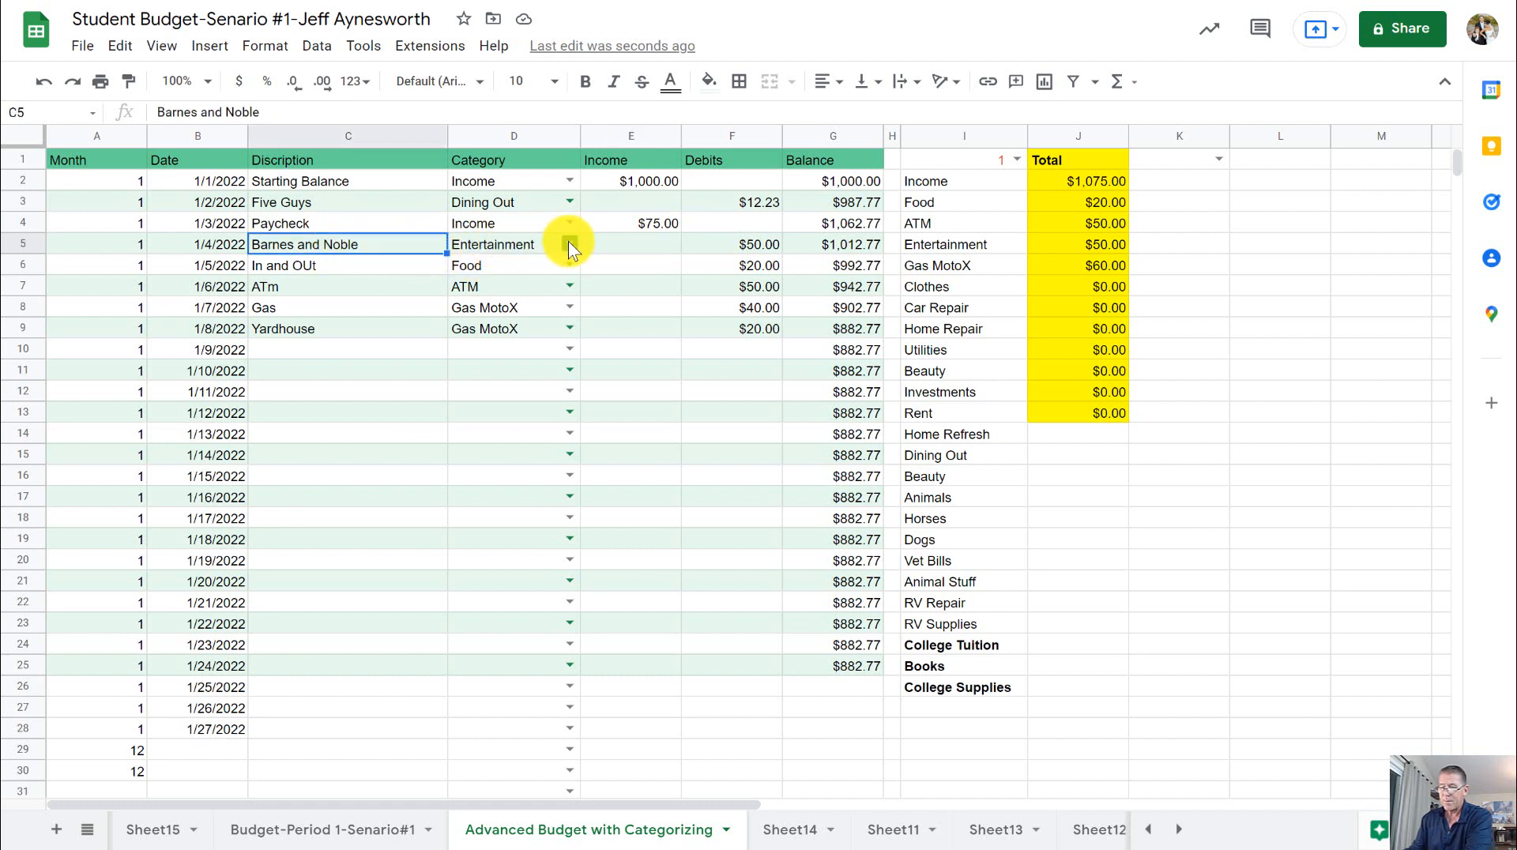
left_click(750, 246)
left_click(862, 245)
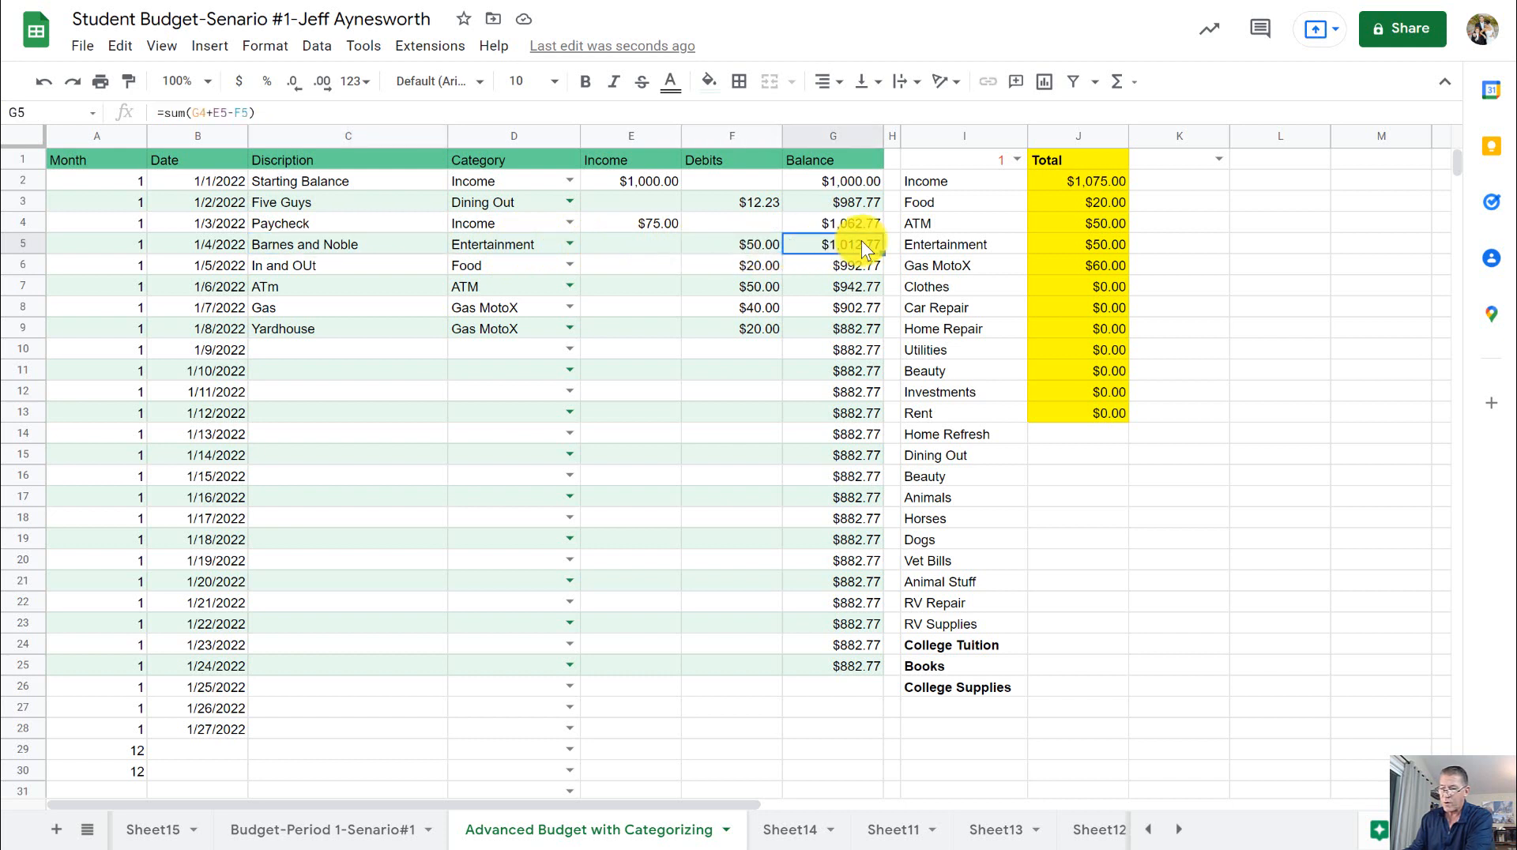
left_click(855, 266)
left_click(852, 287)
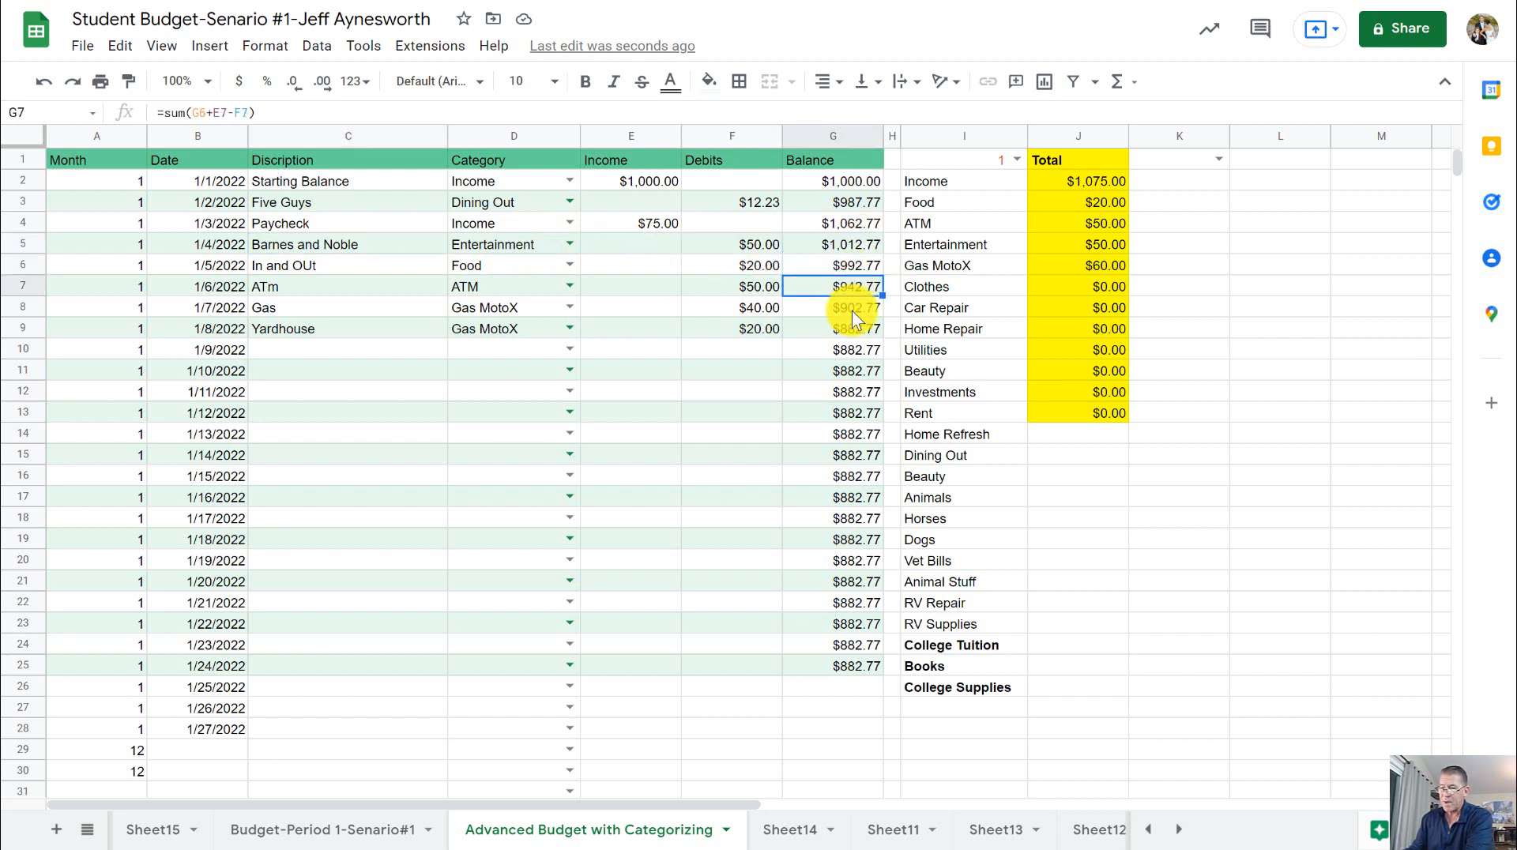
left_click(852, 309)
left_click(854, 330)
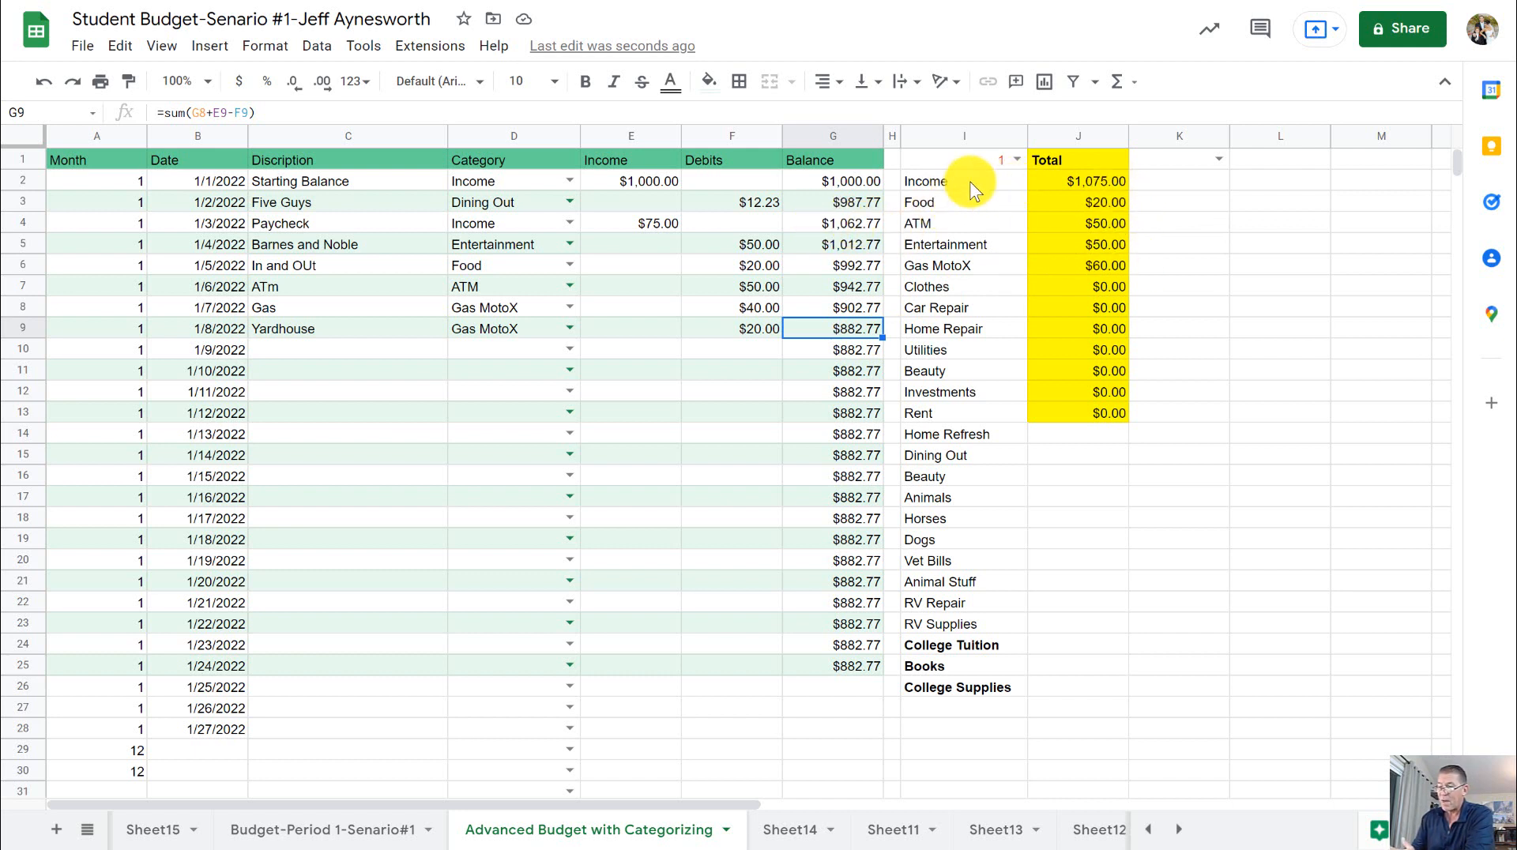
- Compare the Income total with the Paycheck income, and inspect the total formulas for Income and Gas MotoX
left_click_drag(971, 184, 1082, 176)
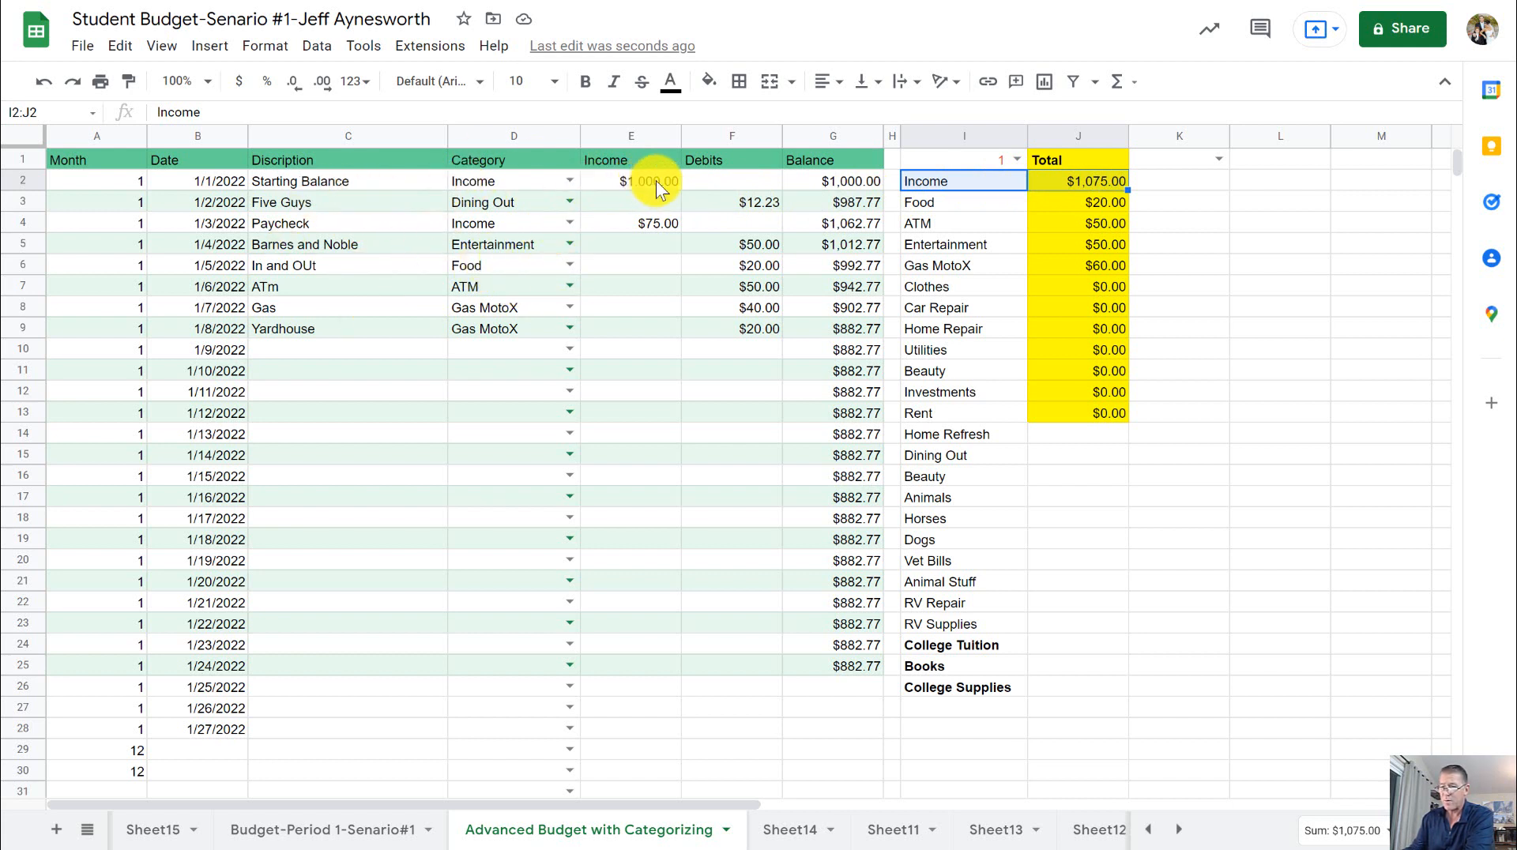
left_click(656, 226)
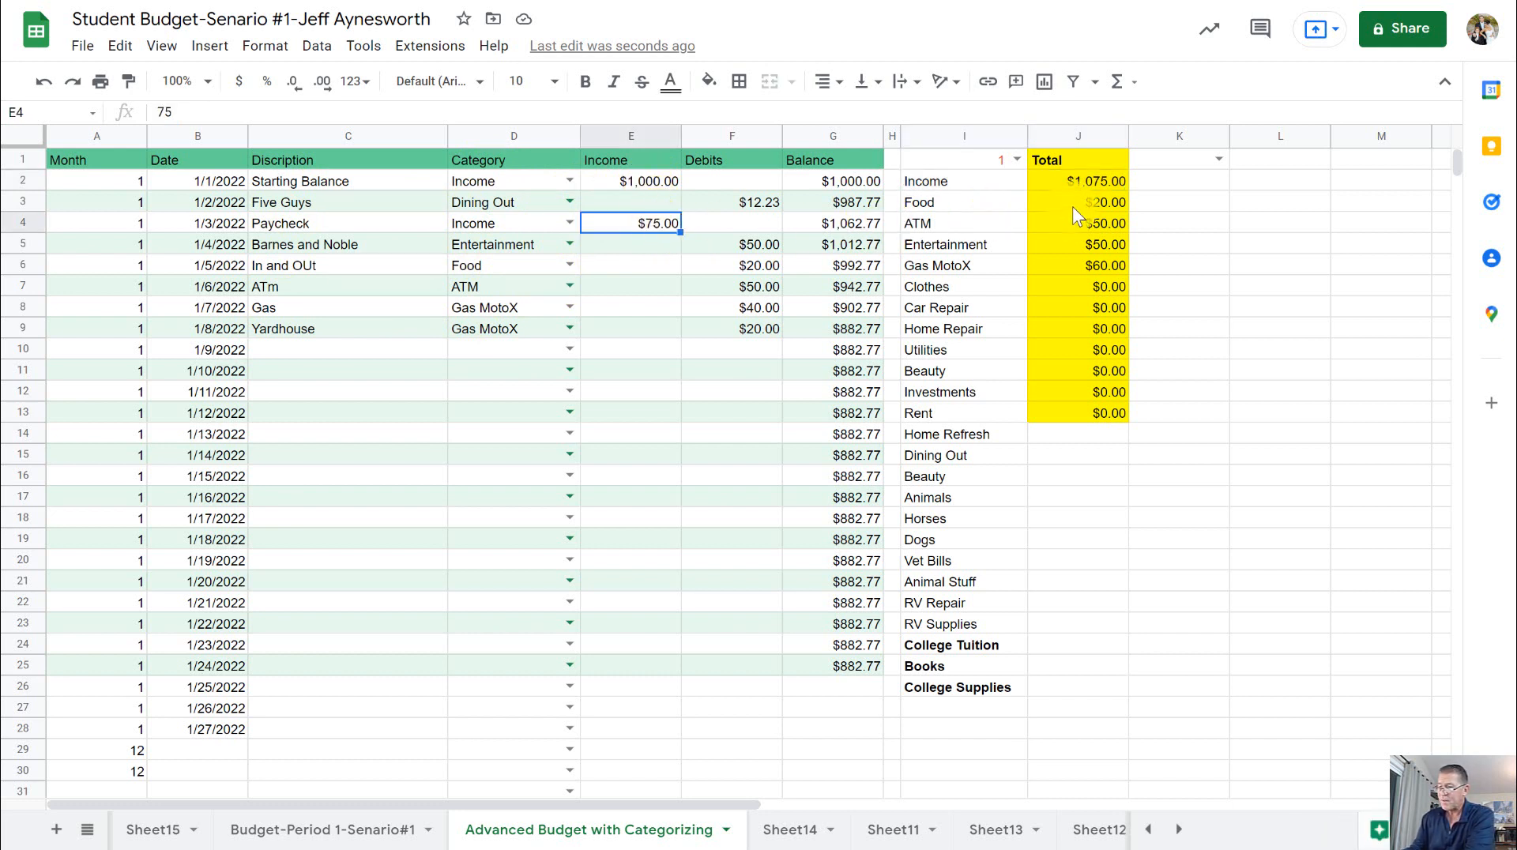
left_click(1097, 180)
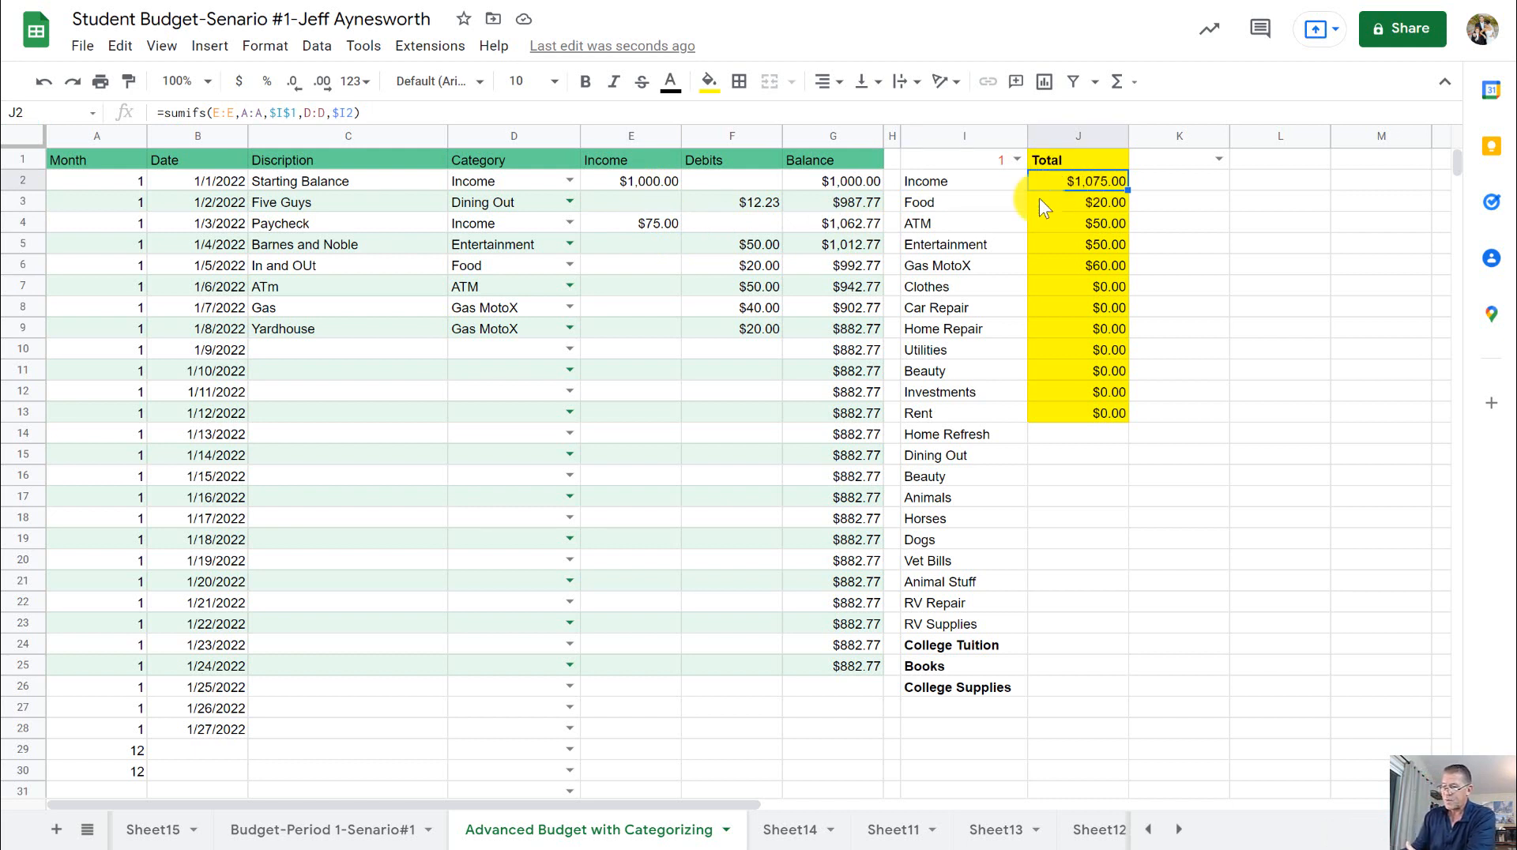
left_click(1122, 267)
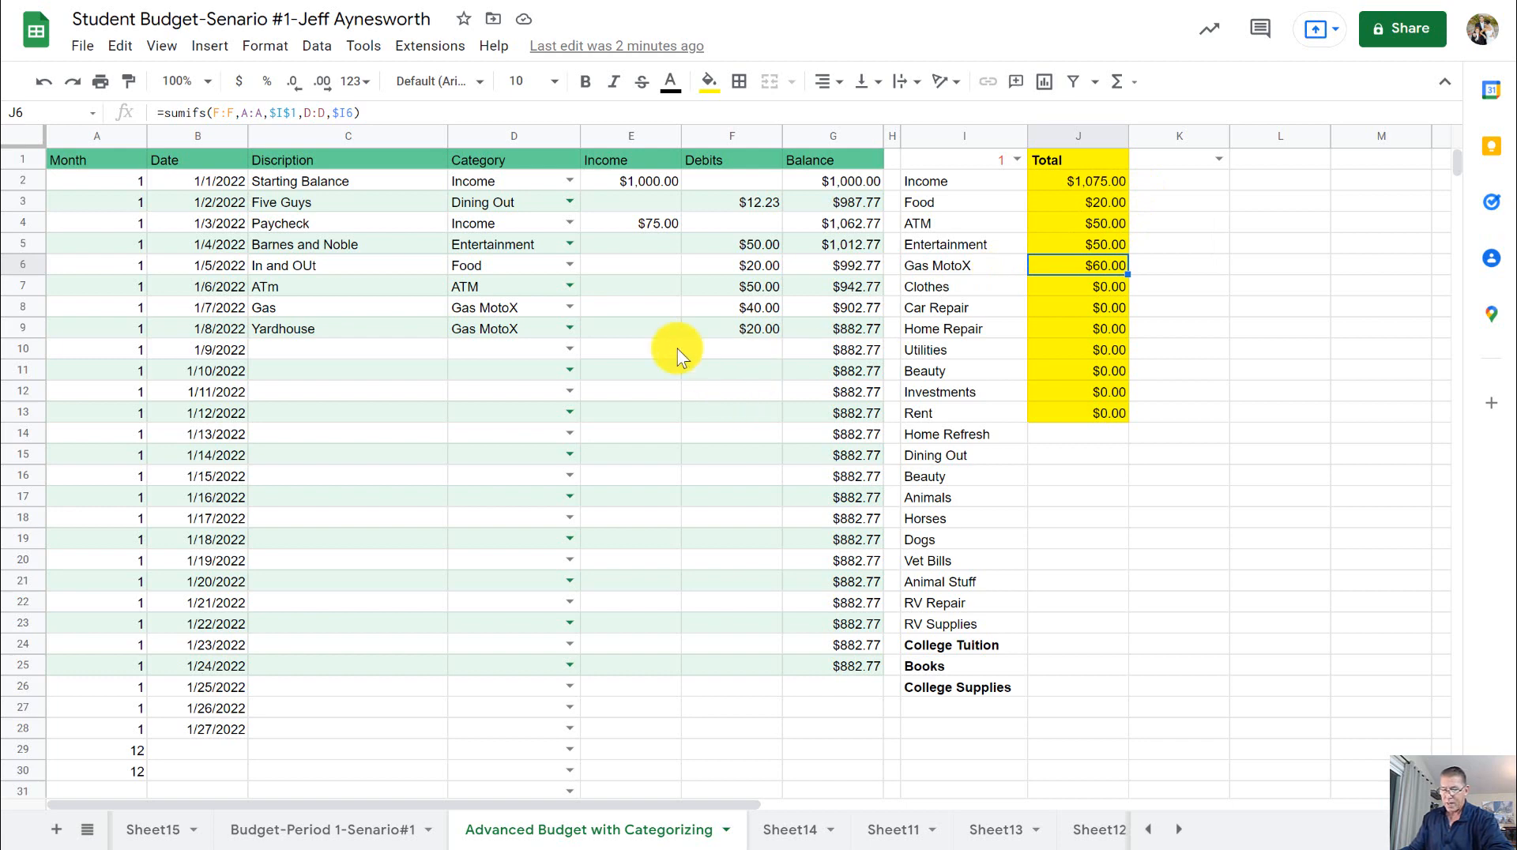
- Add a blank sheet after Budget-Period 1-Senario#1, and return to the Advanced Budget with Categorizing sheet
left_click(326, 833)
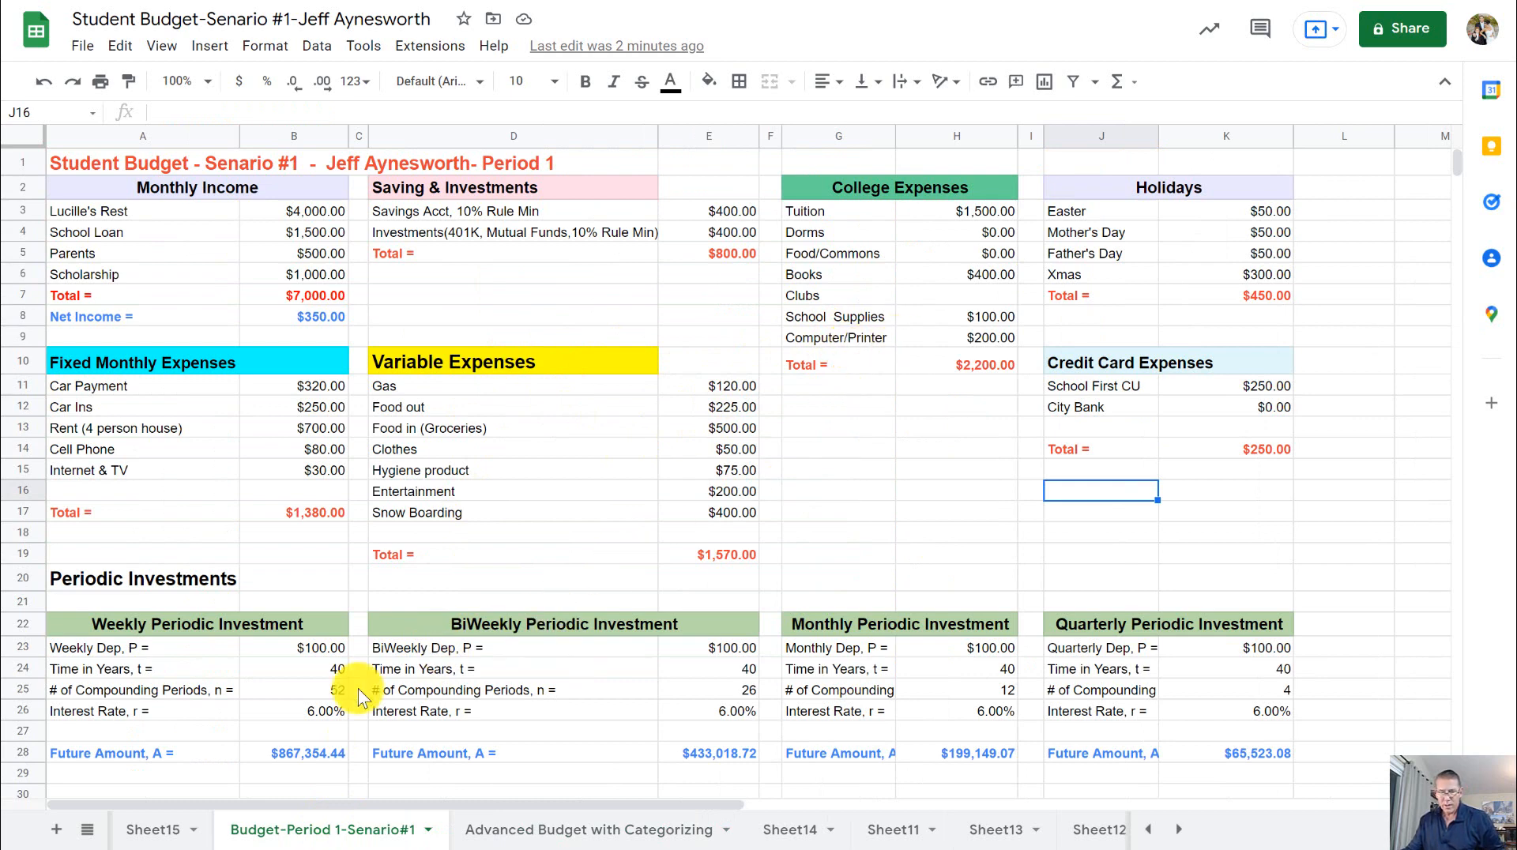
left_click(56, 829)
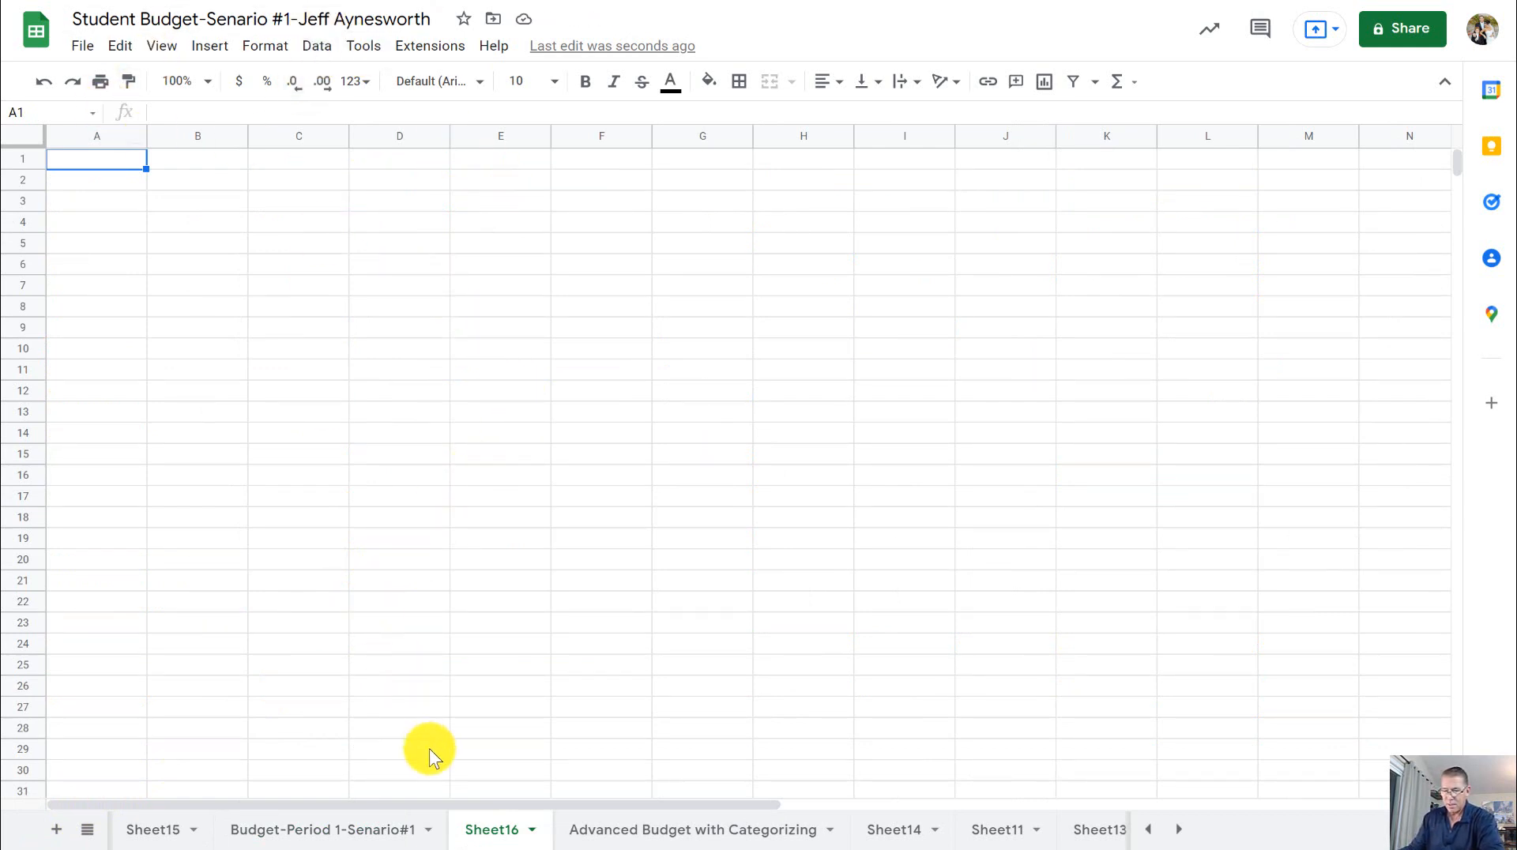
left_click(652, 831)
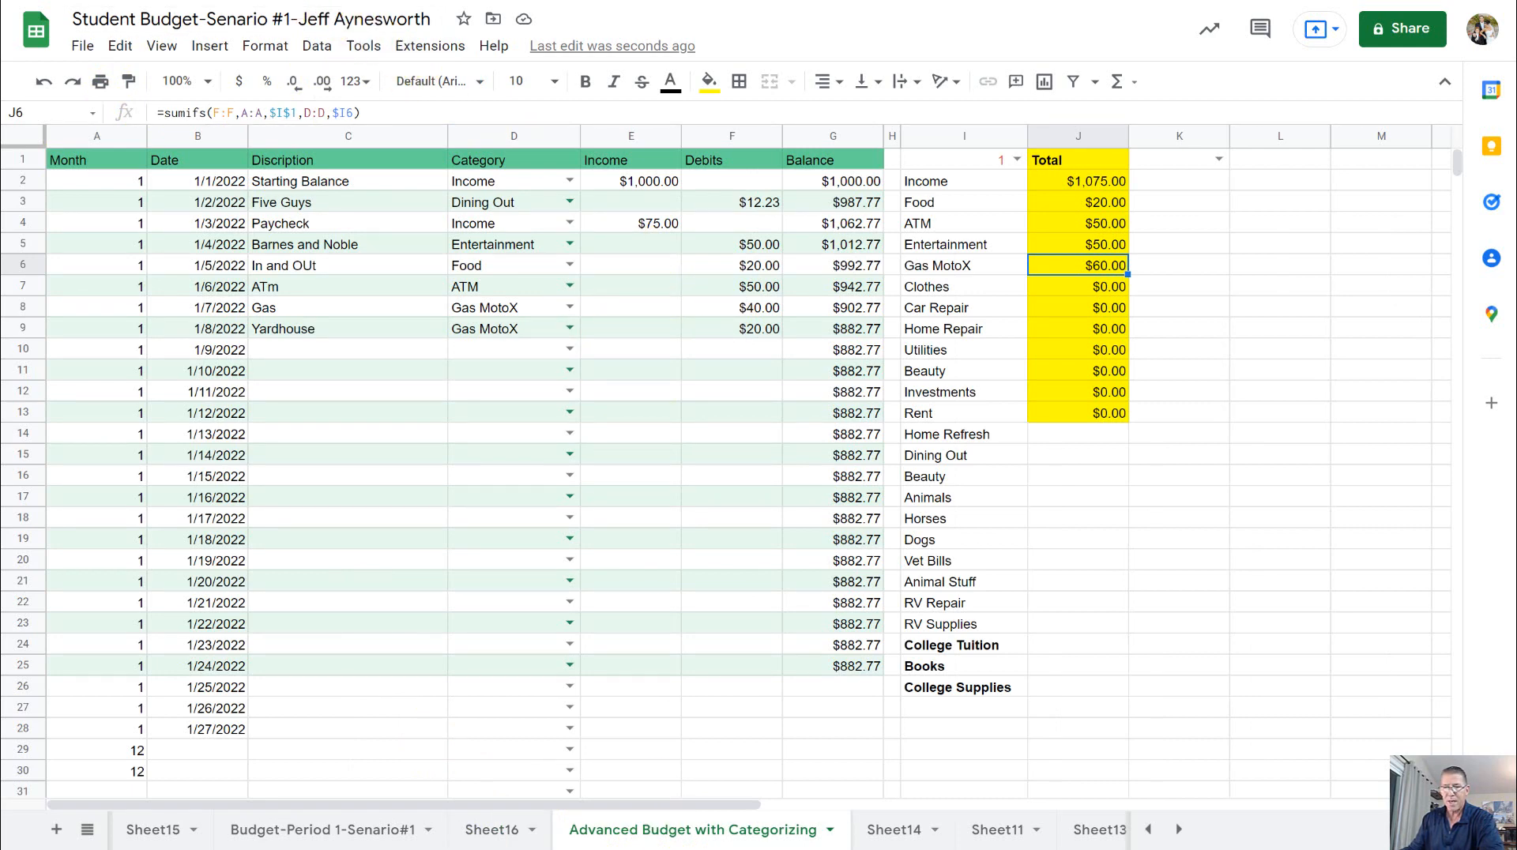
- Switch to the Canvas course, open its home page and look through the Projects module
key("ctrl+Tab")
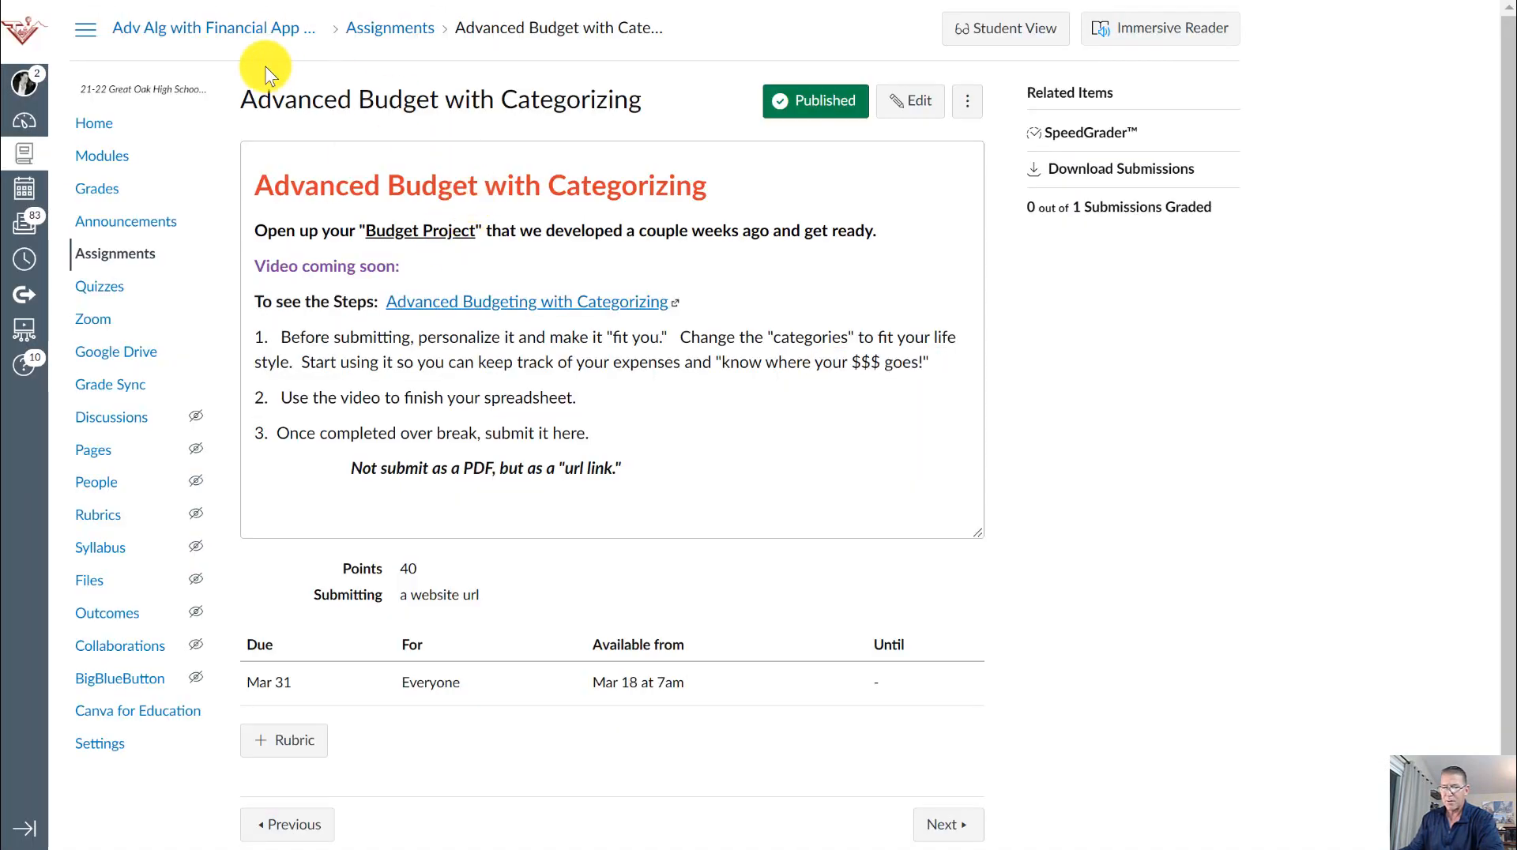
left_click(223, 31)
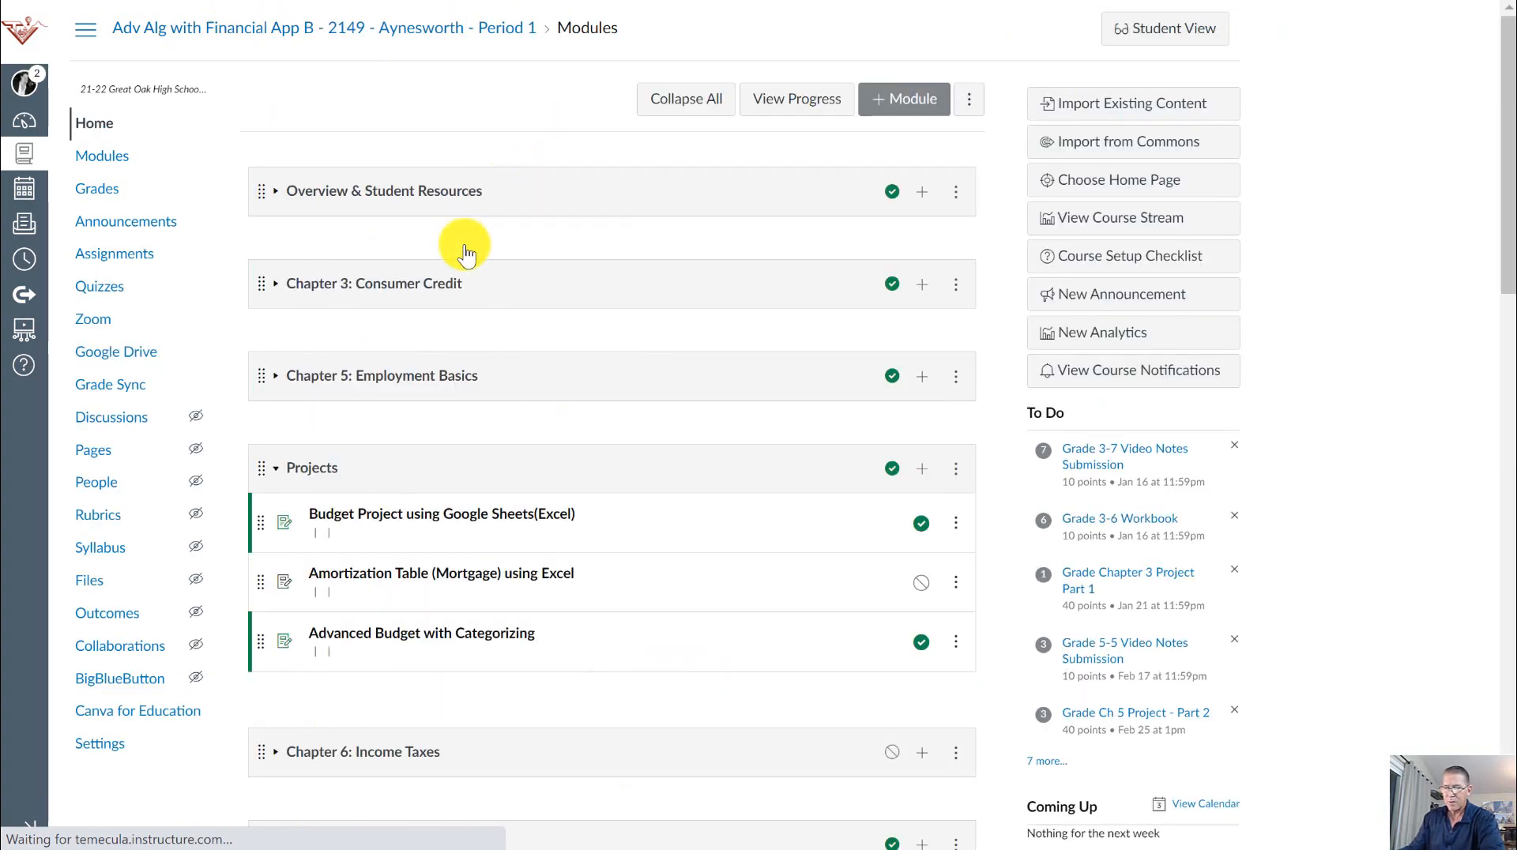
scroll(387, 364, "down", 4)
scroll(528, 213, "up", 1)
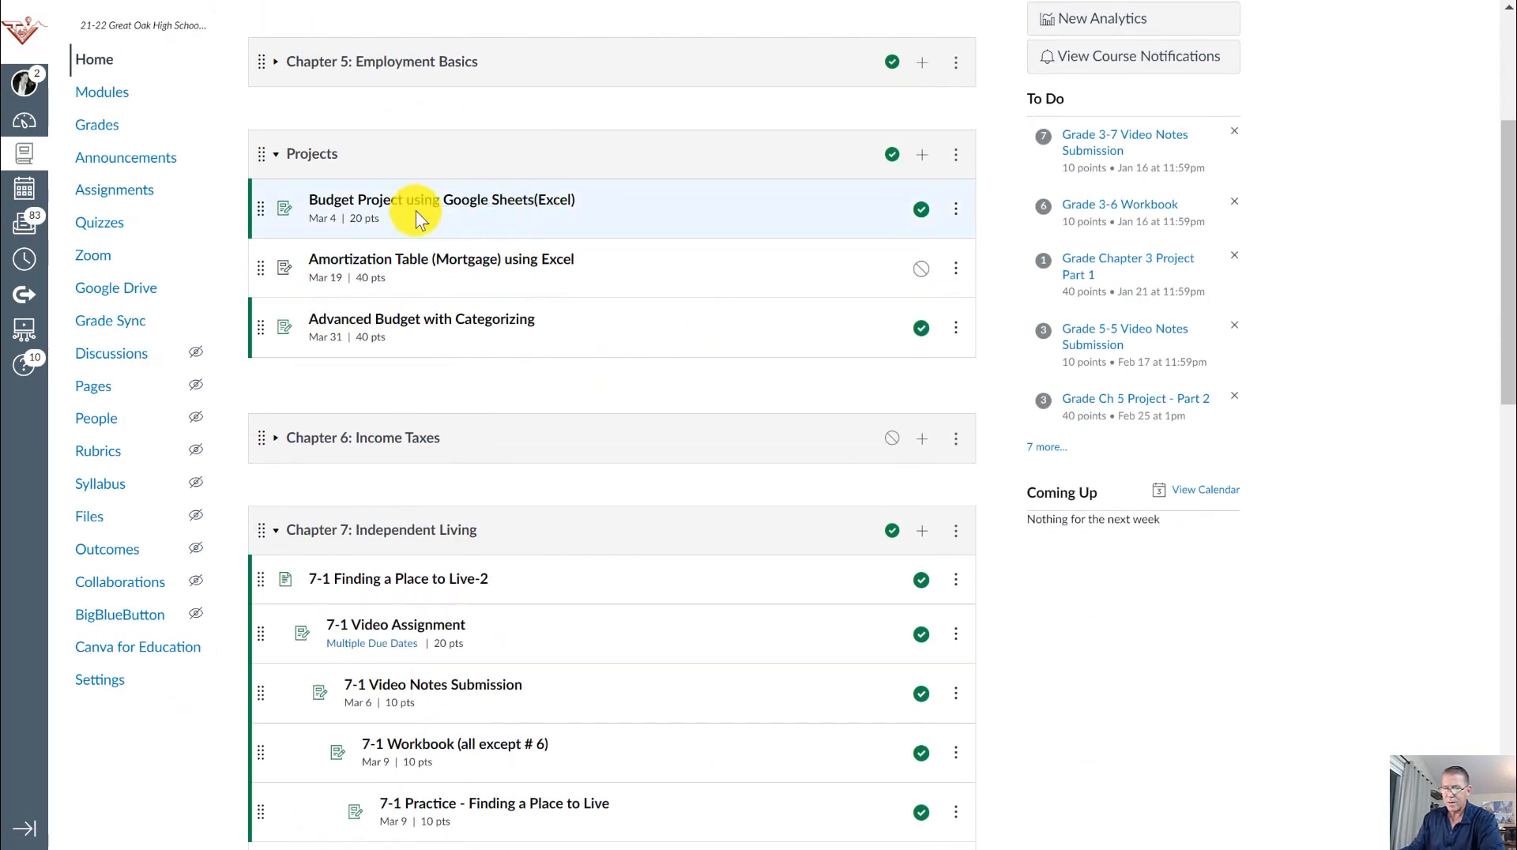
- Open the Advanced Budget with Categorizing assignment and the linked document showing its steps
scroll(462, 186, "up", 1)
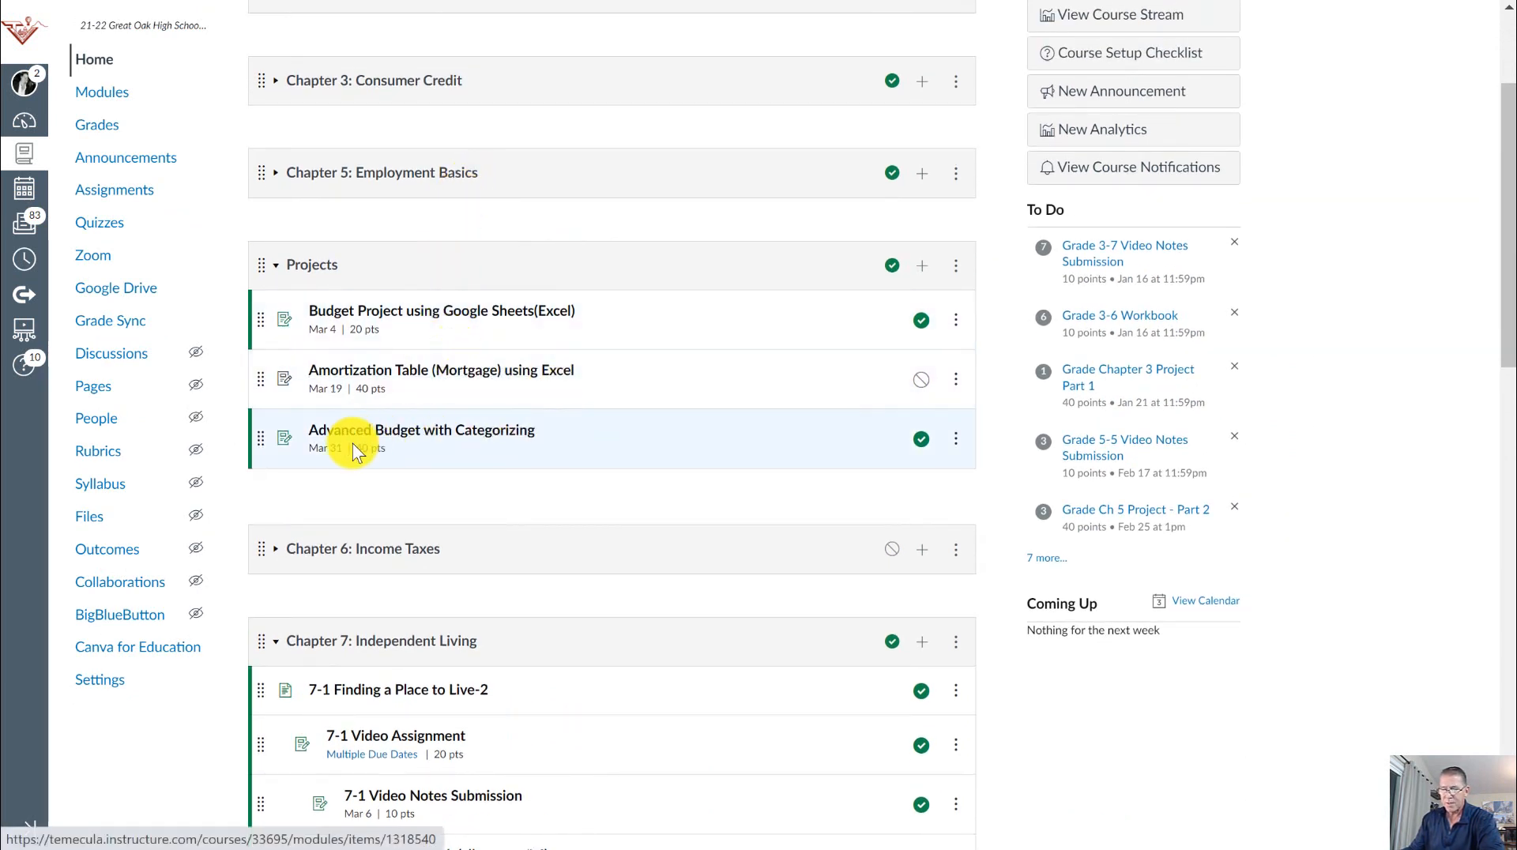
left_click(459, 439)
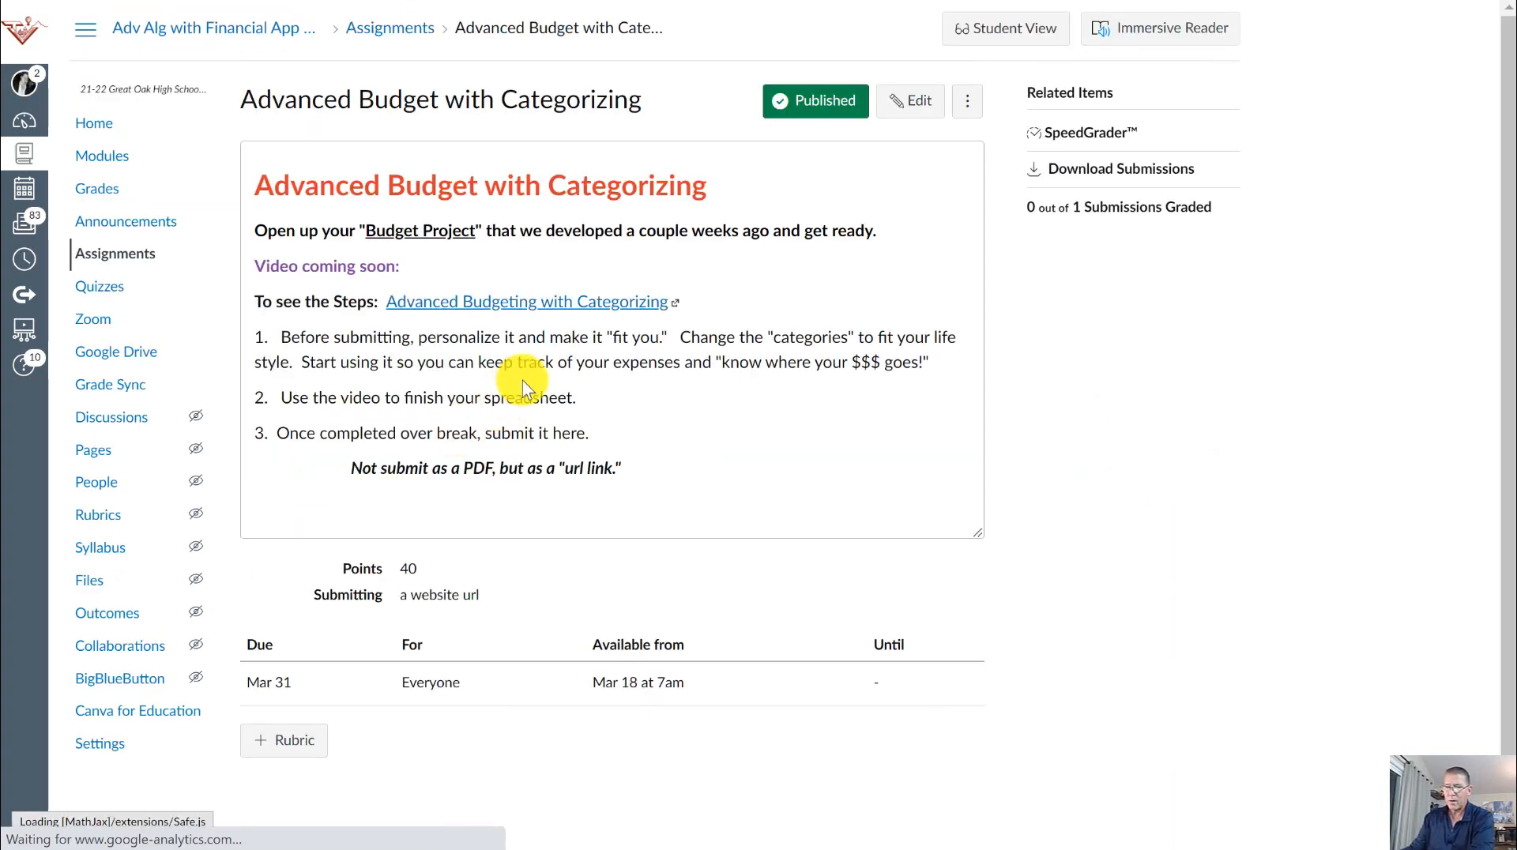
left_click(469, 310)
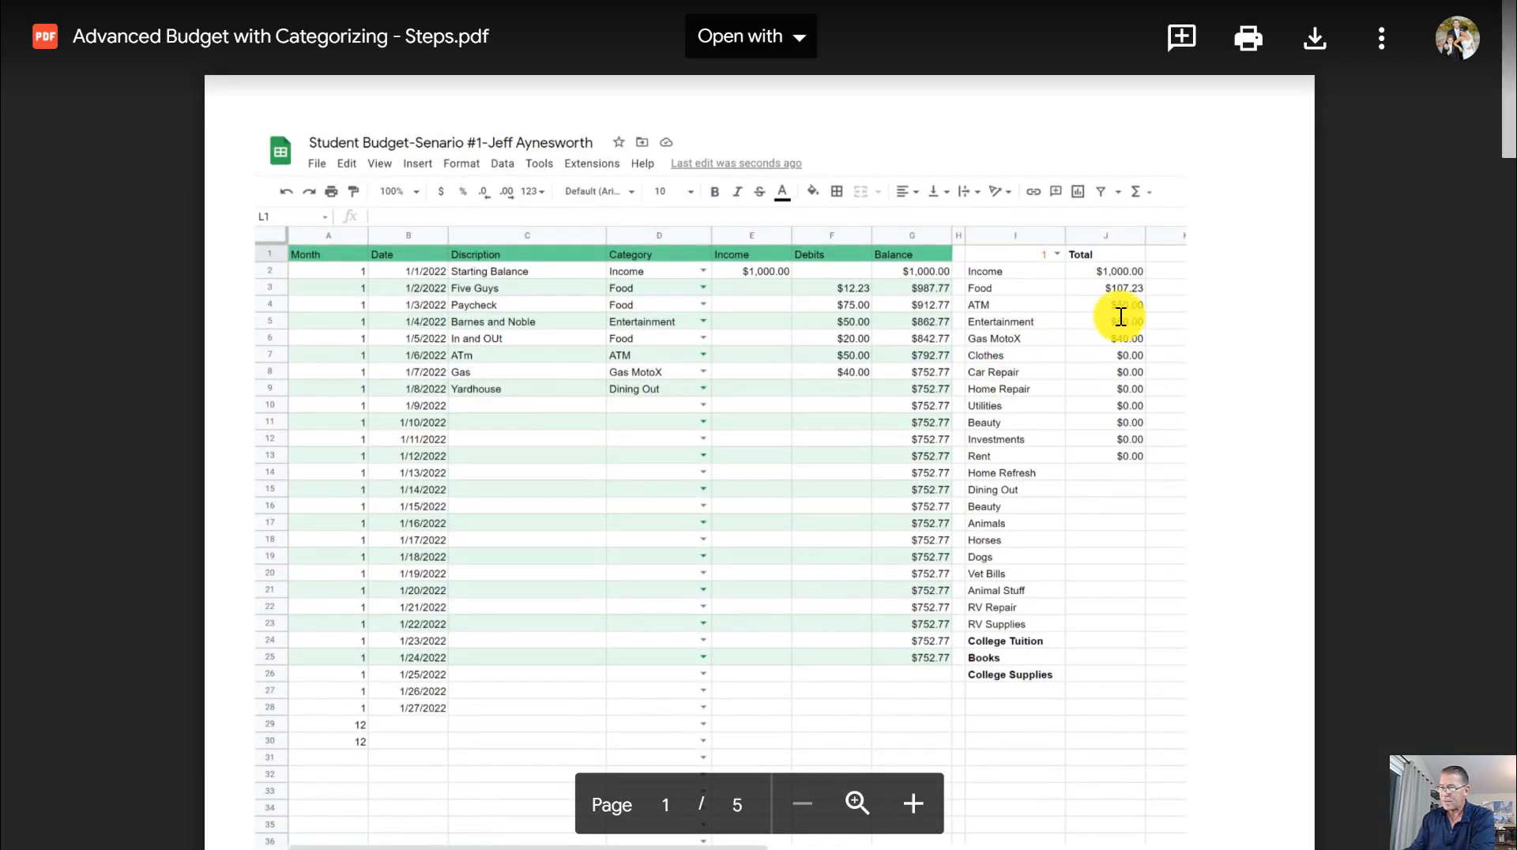
- Enlarge the steps PDF and look through the finished budget example and the category data validation settings on its first two pages
left_click(914, 804)
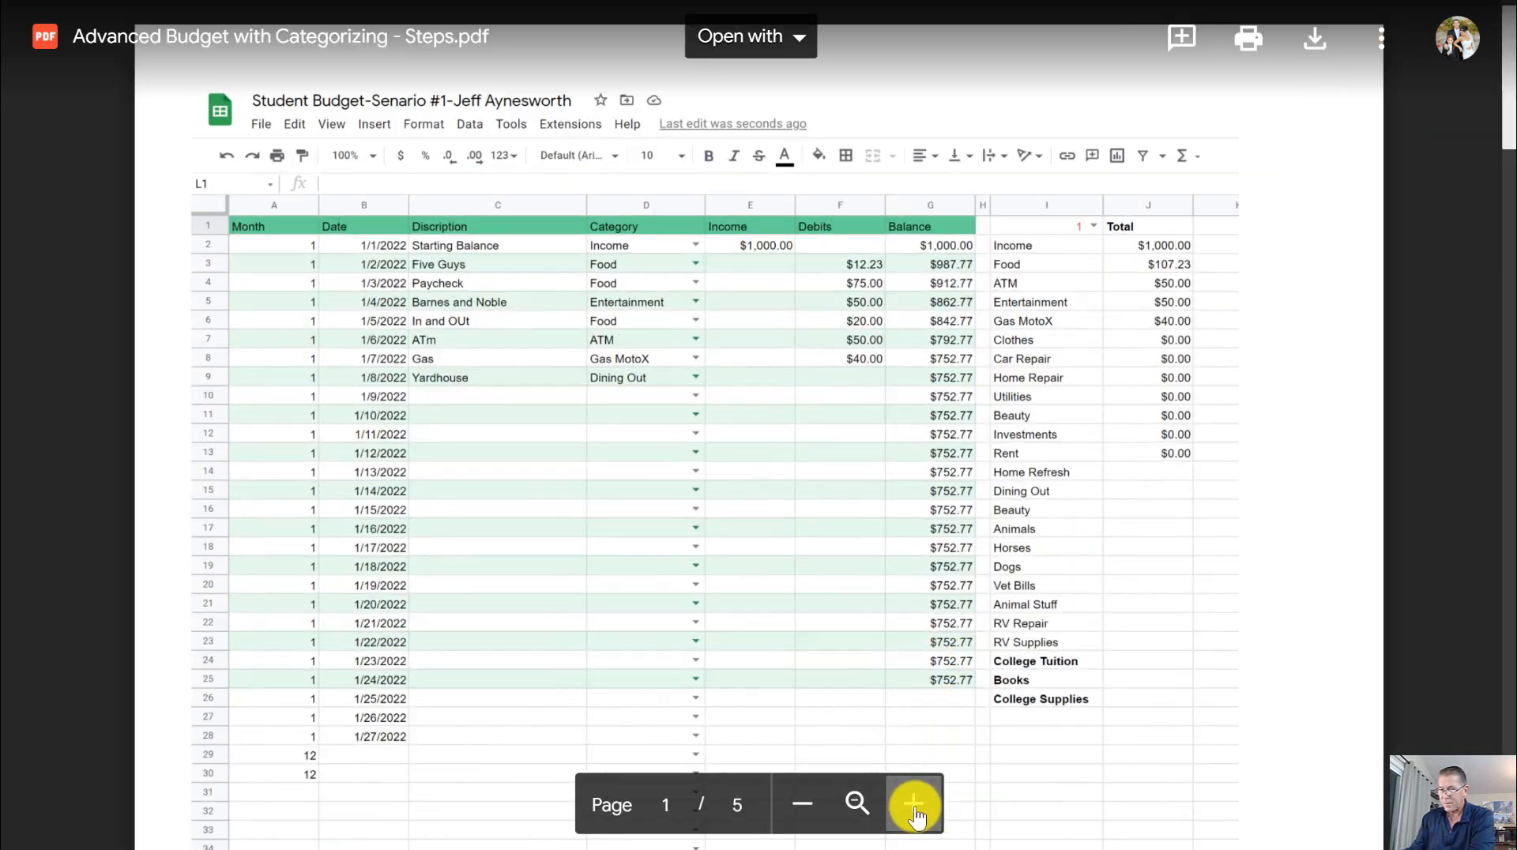
left_click(913, 804)
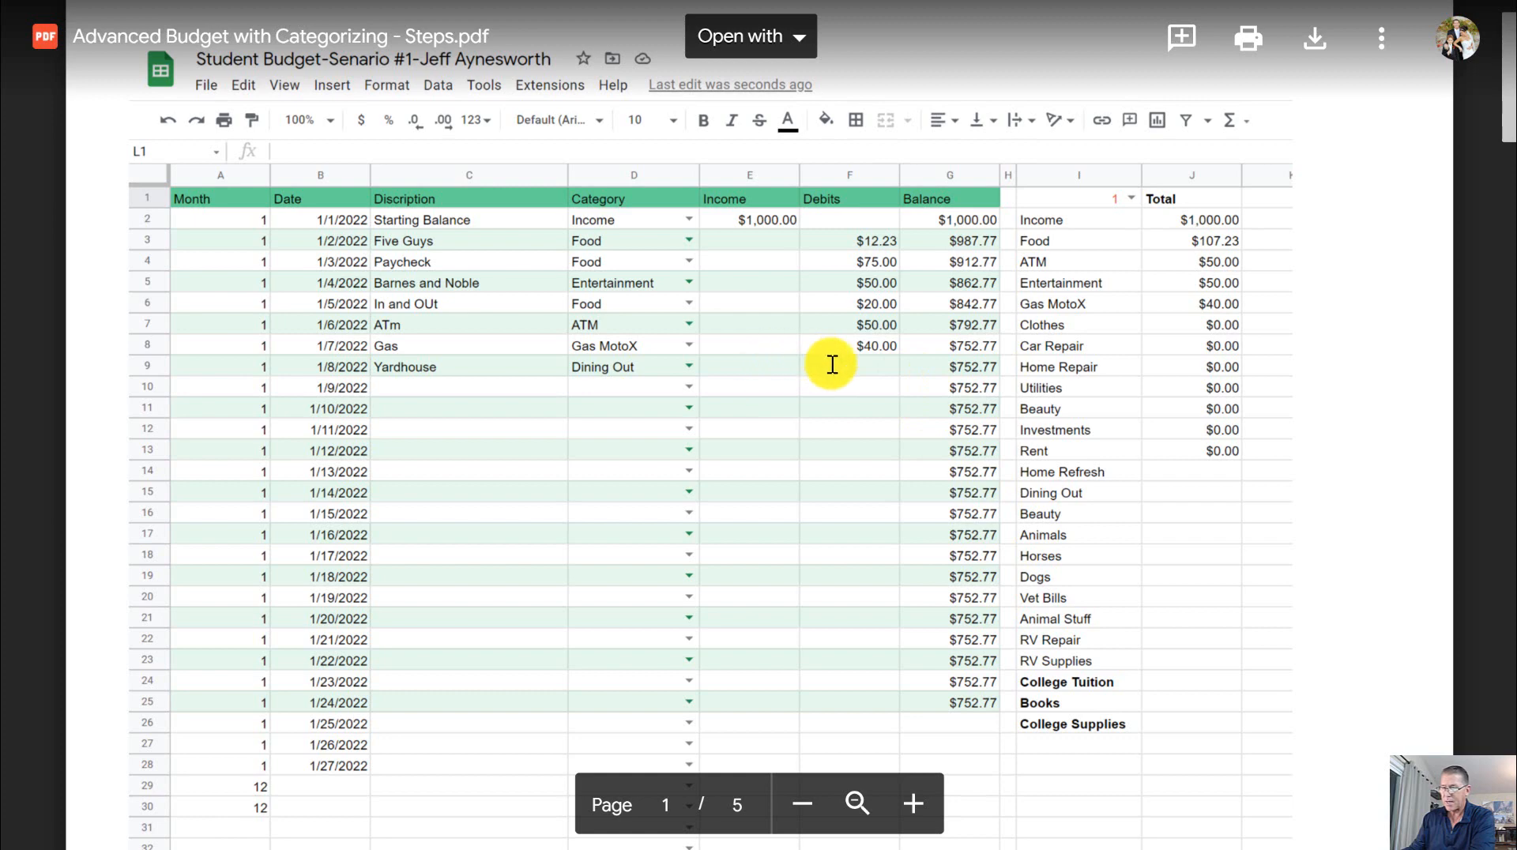
scroll(832, 364, "down", 10)
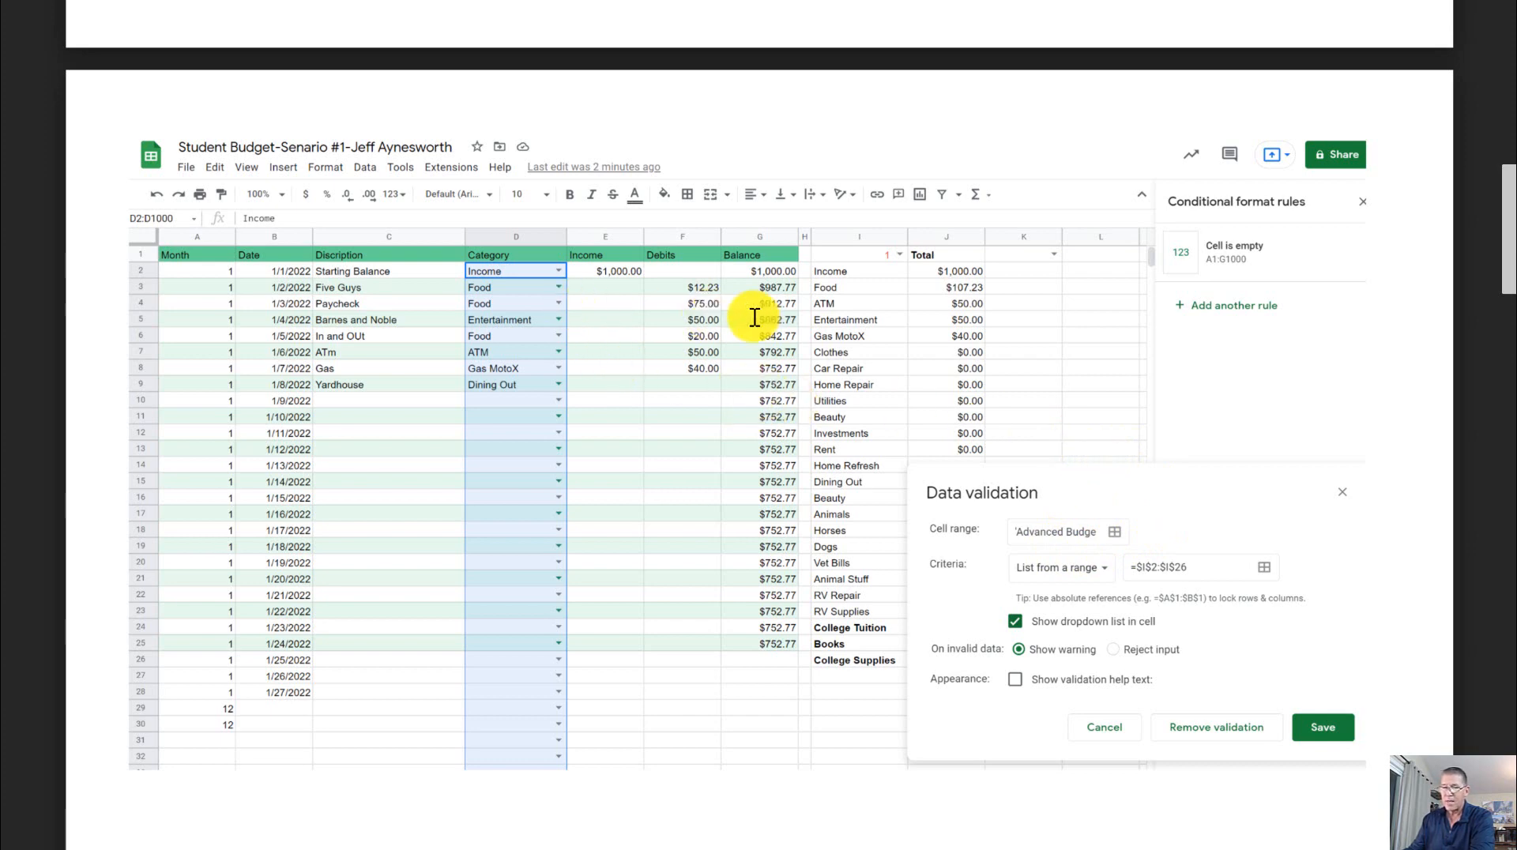
scroll(881, 348, "up", 3)
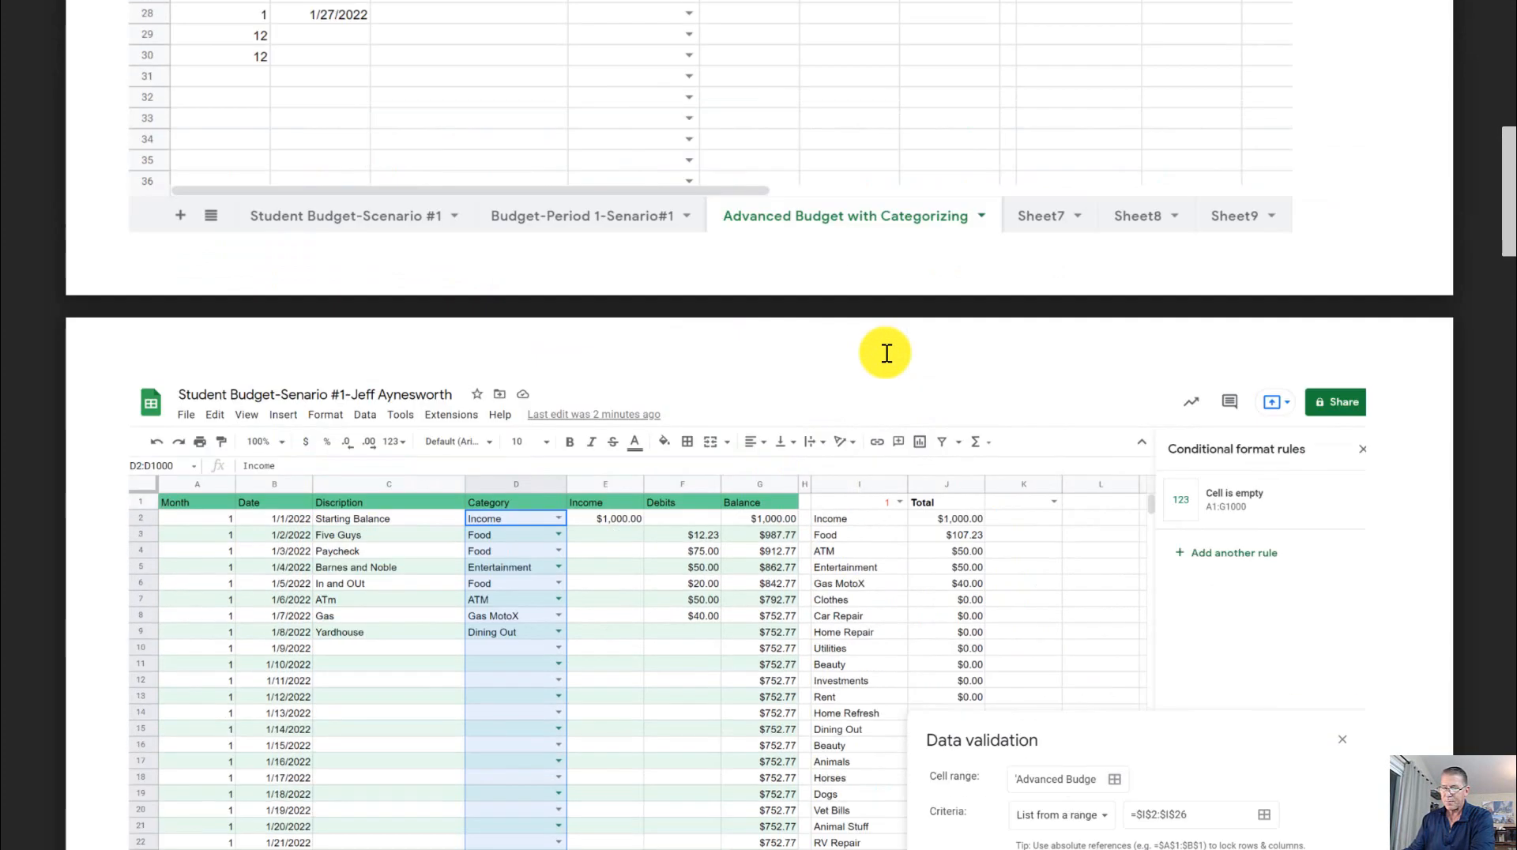
scroll(930, 348, "down", 4)
scroll(959, 355, "up", 1)
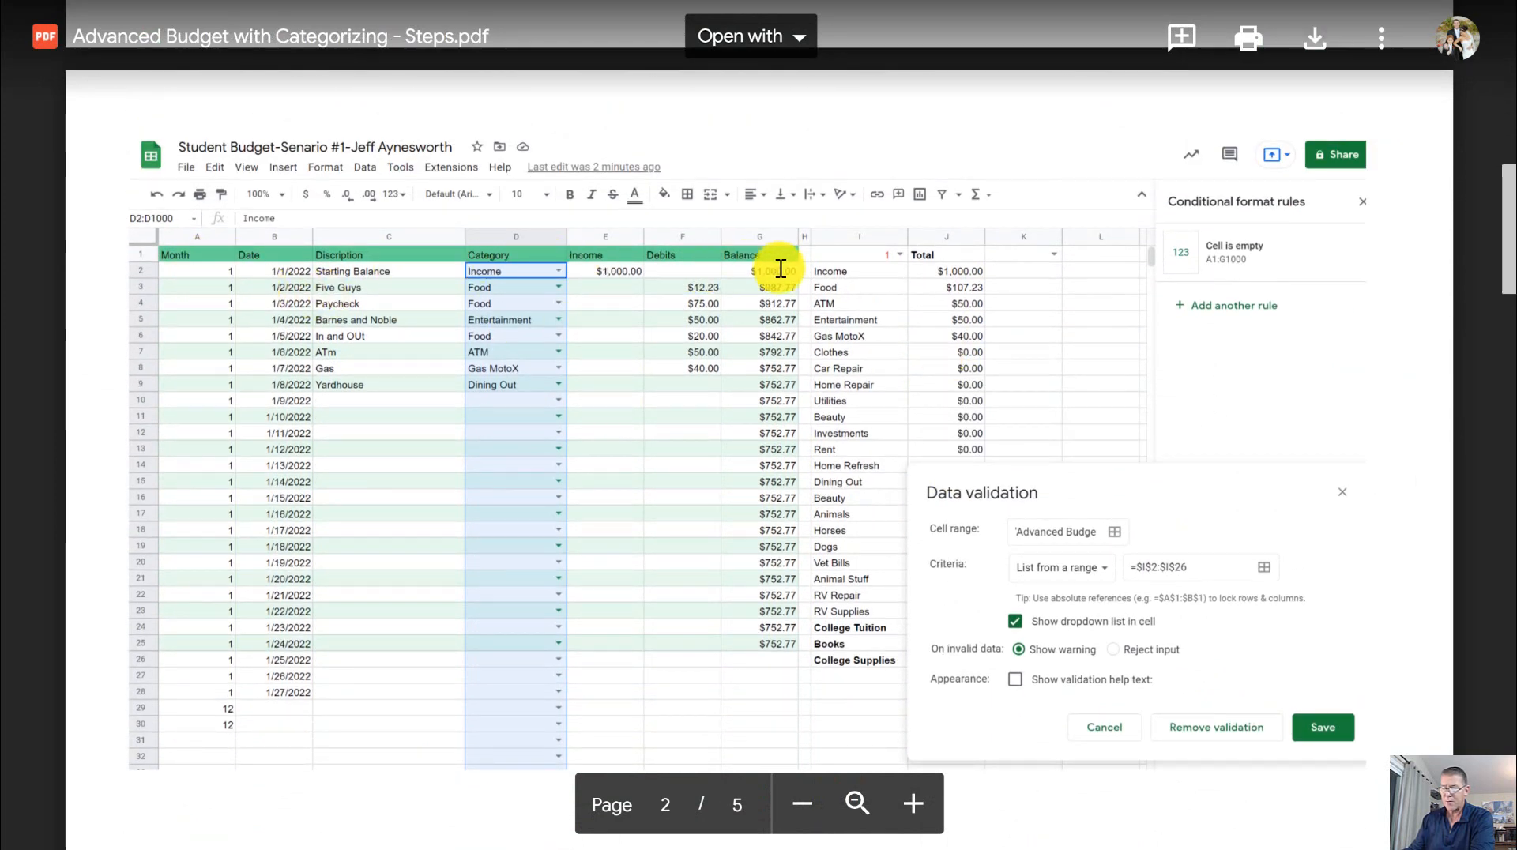
- Switch back to the Student Budget spreadsheet and move the blank Sheet16 to directly after the Advanced Budget with Categorizing sheet
left_click(632, 2)
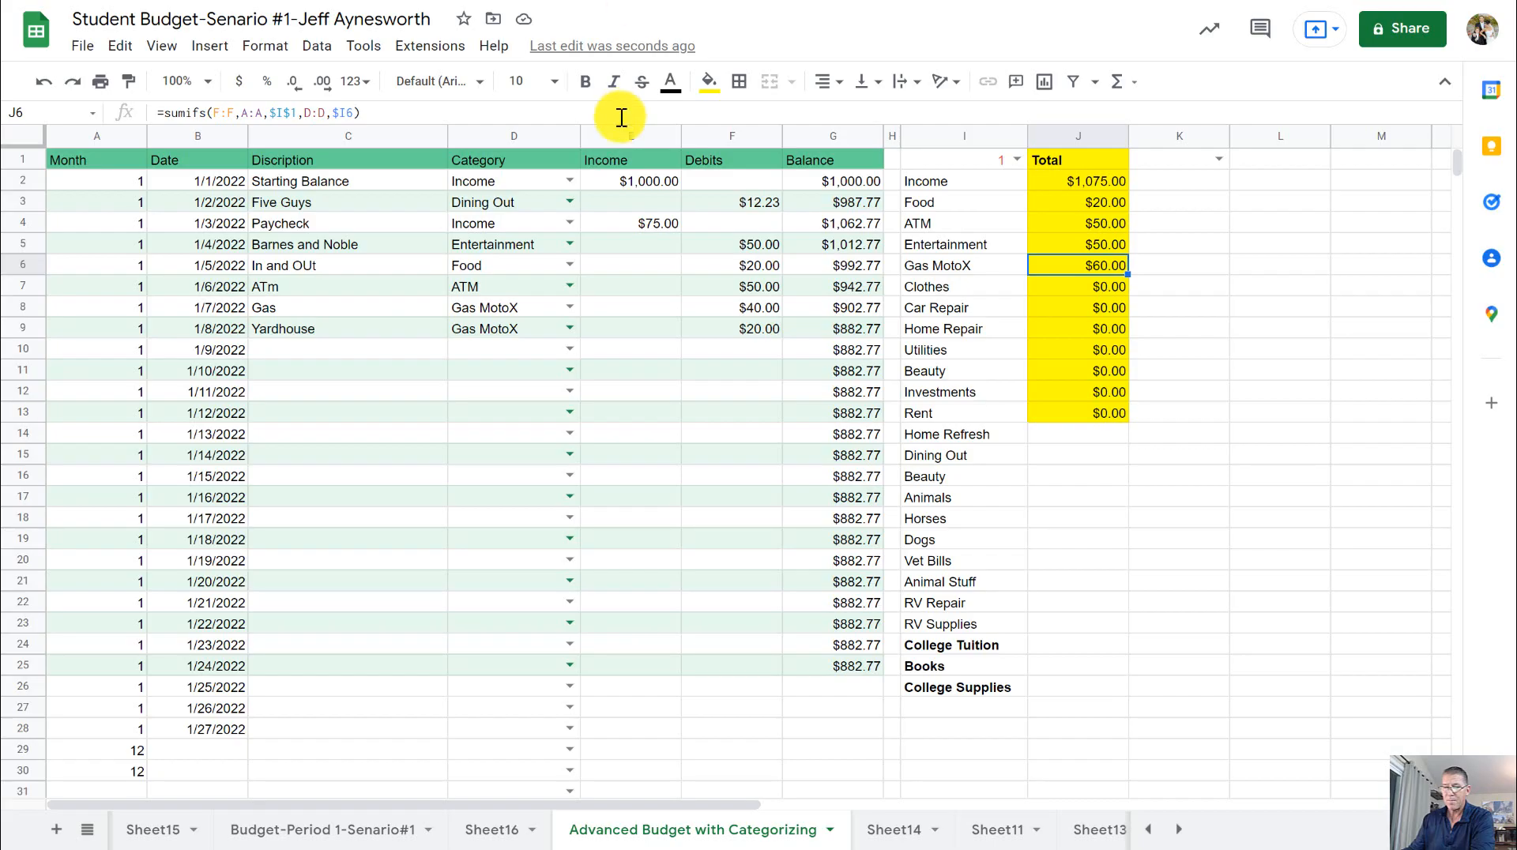
left_click(493, 830)
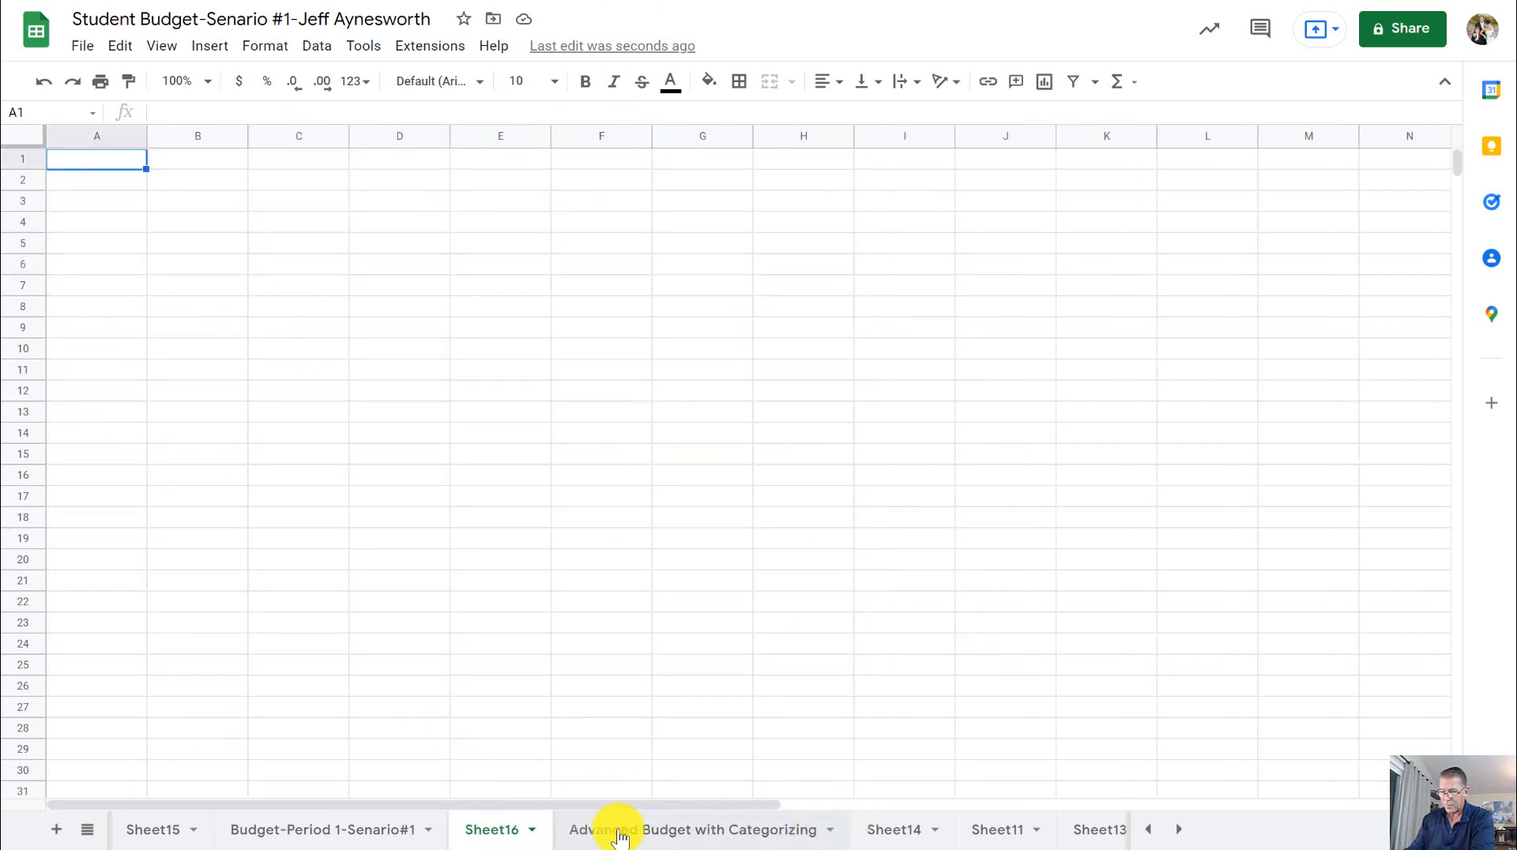
left_click_drag(660, 827, 785, 830)
left_click(785, 828)
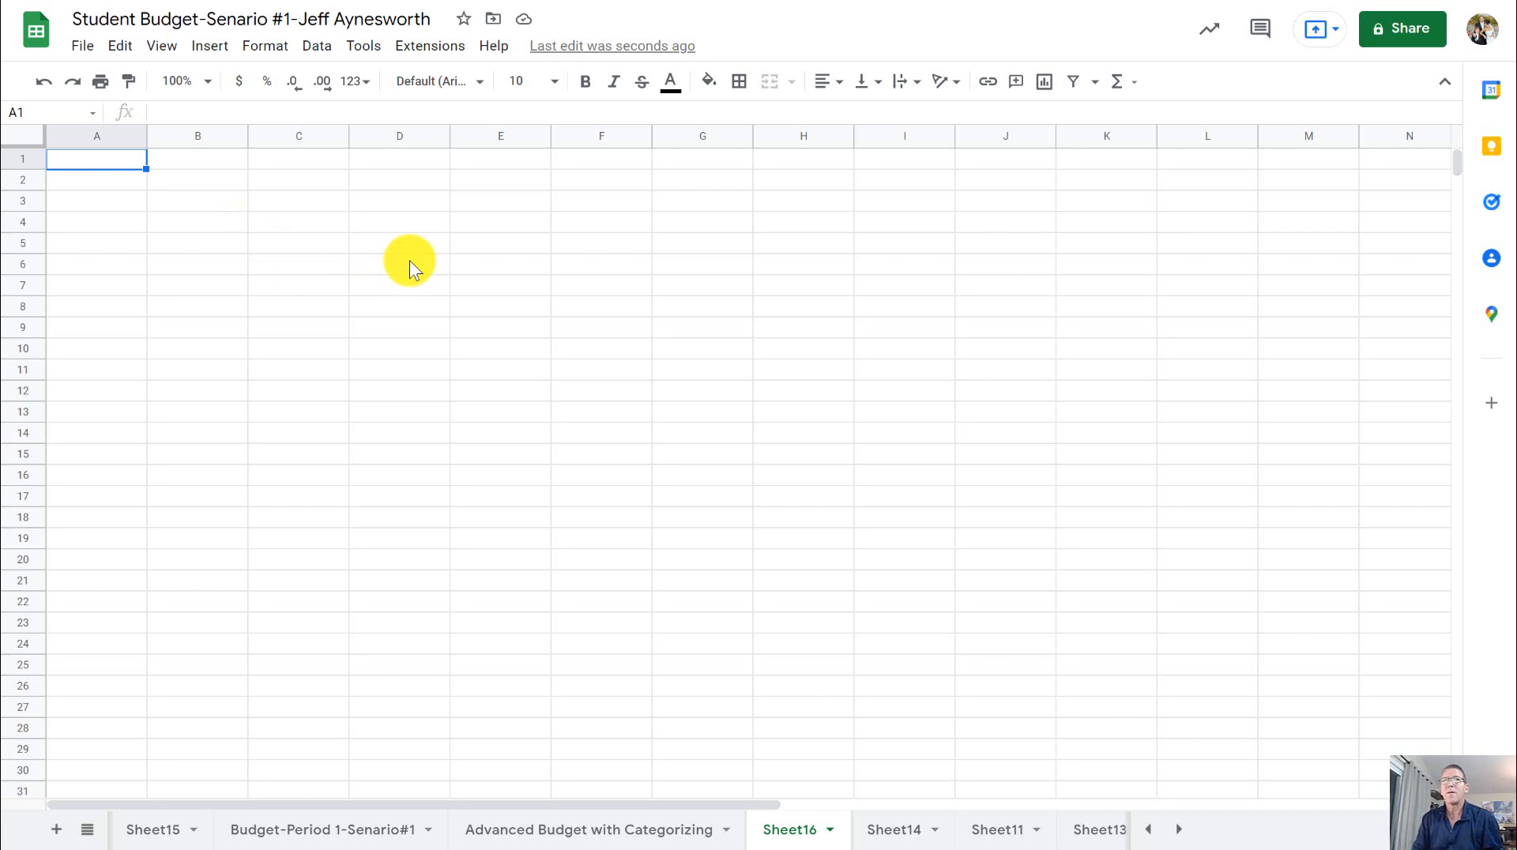
- Enter the column headers Month, Date and Discription in cells A1 to C1 of the blank sheet
type("Month")
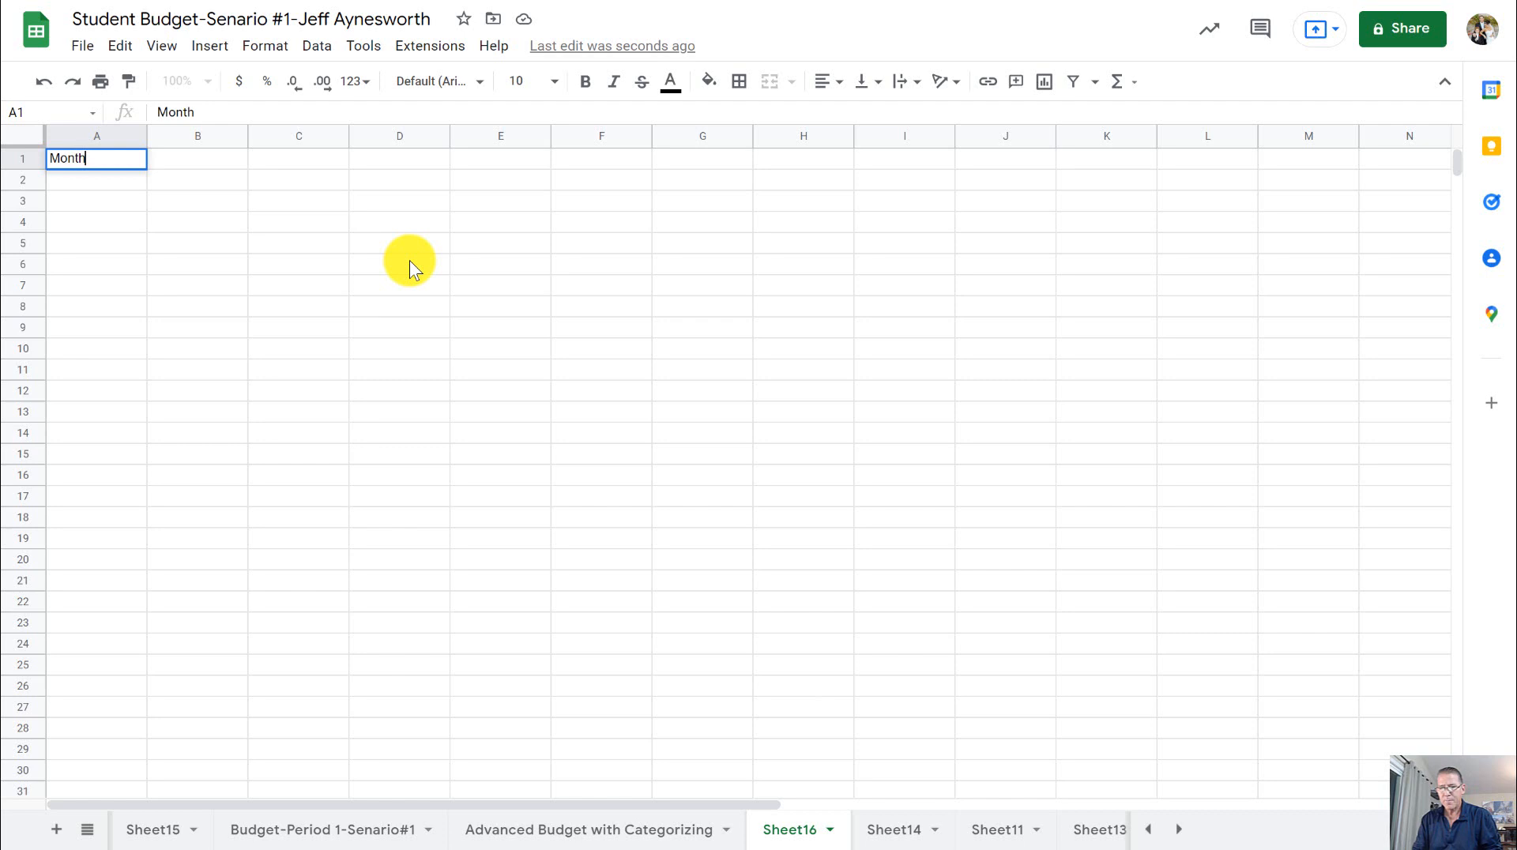
key("Tab")
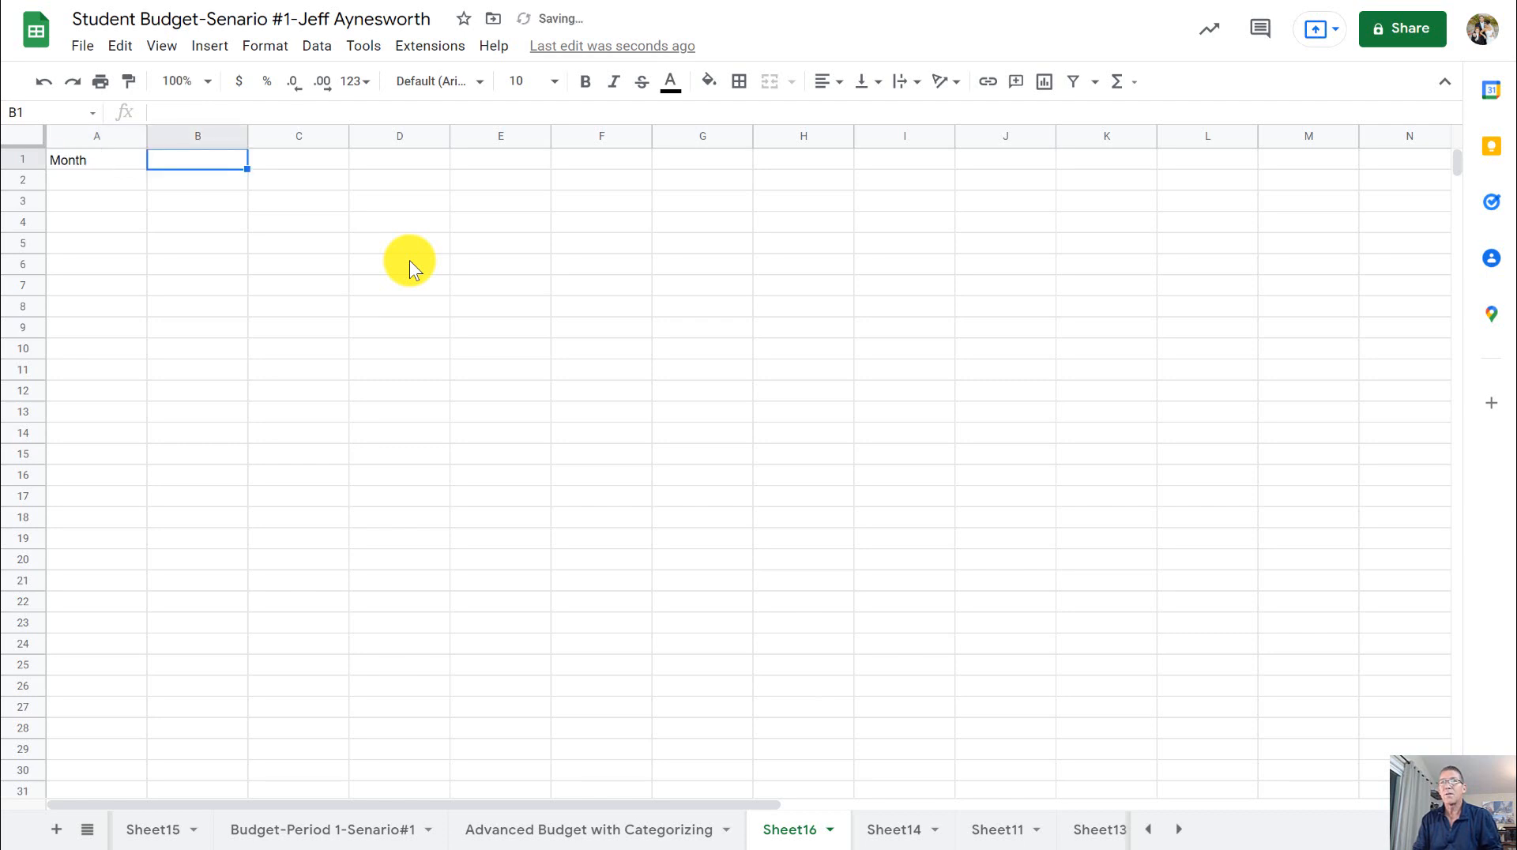
type("Date")
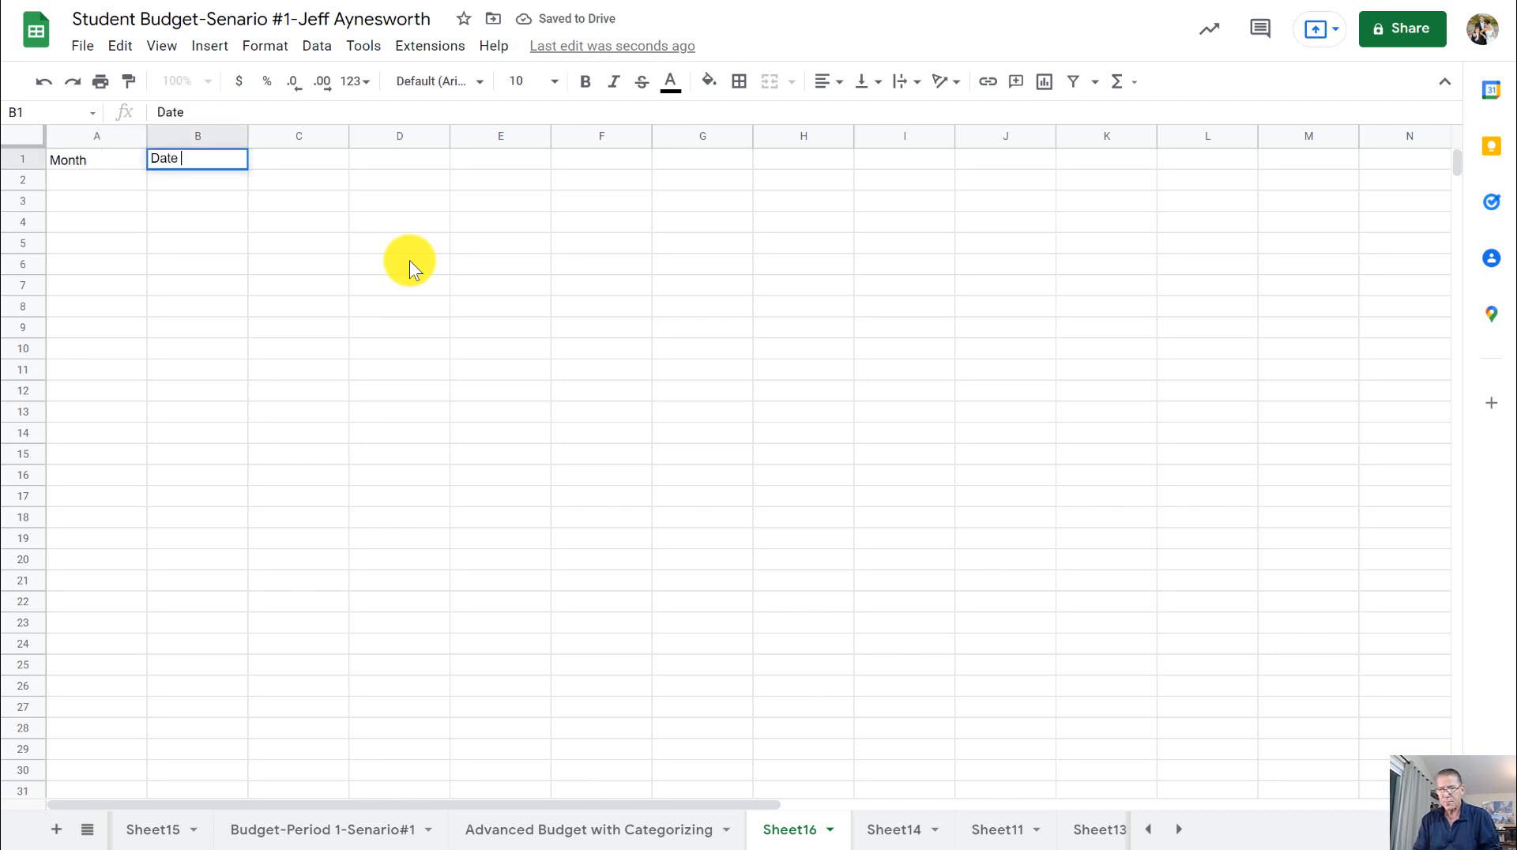
key("Tab")
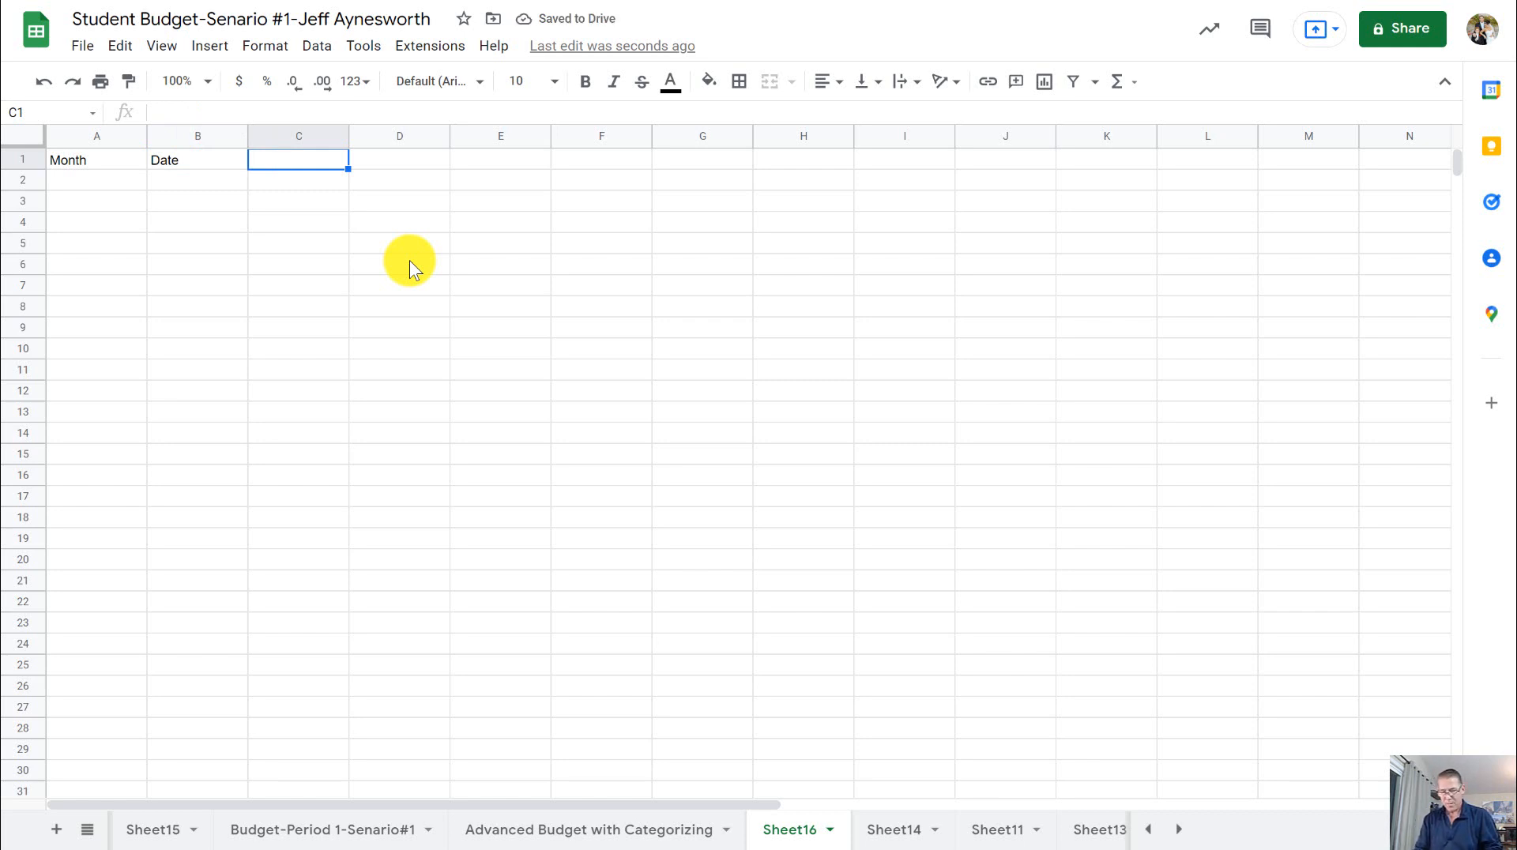
type("Dis")
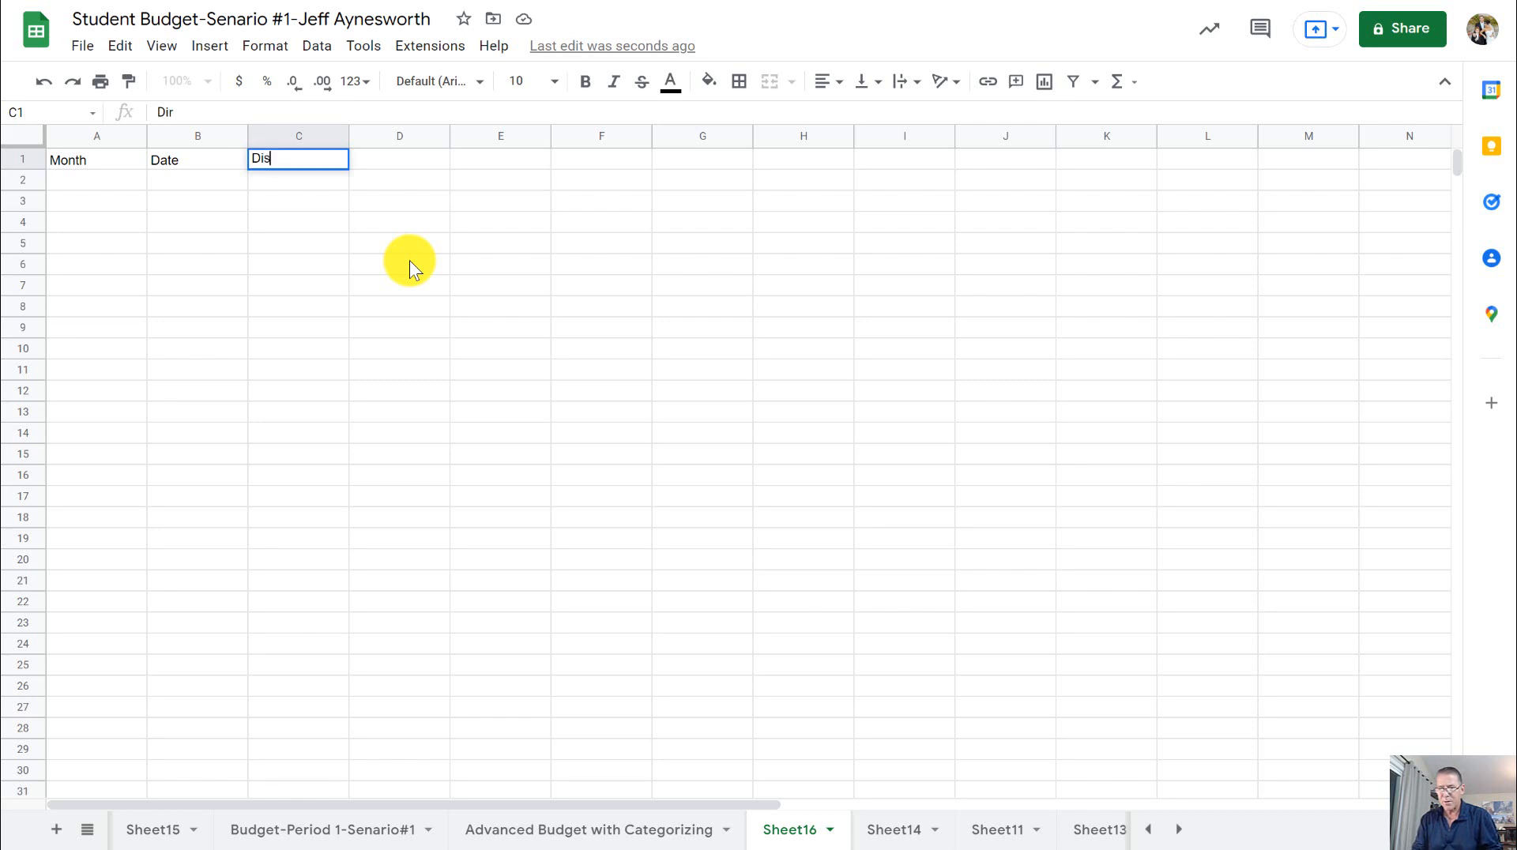
type("crip")
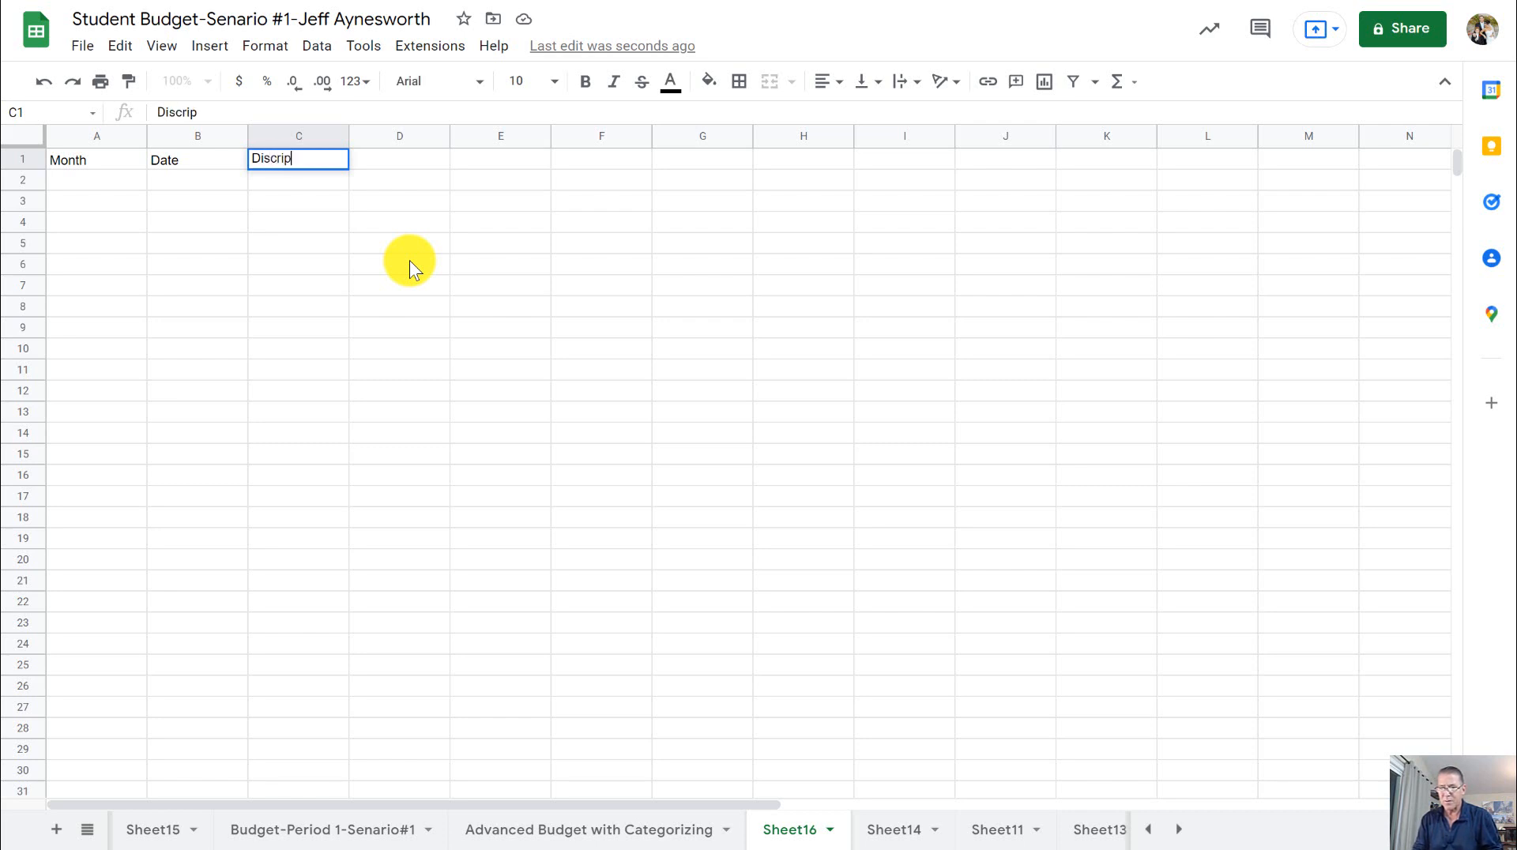
type("tion")
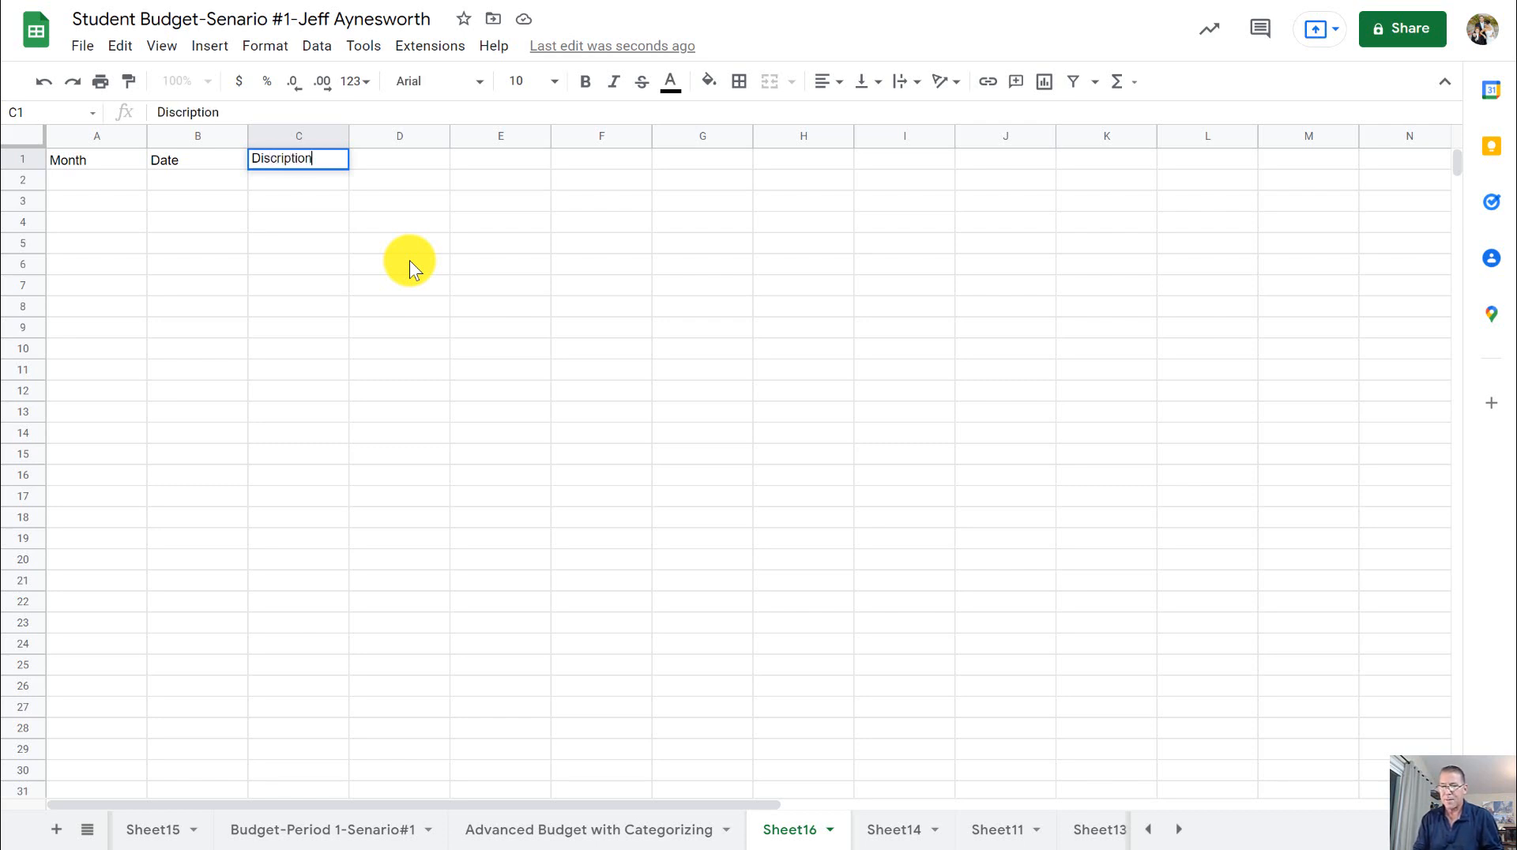
key("Tab")
- Add the headers Category in D1 and Income in E1
type("C")
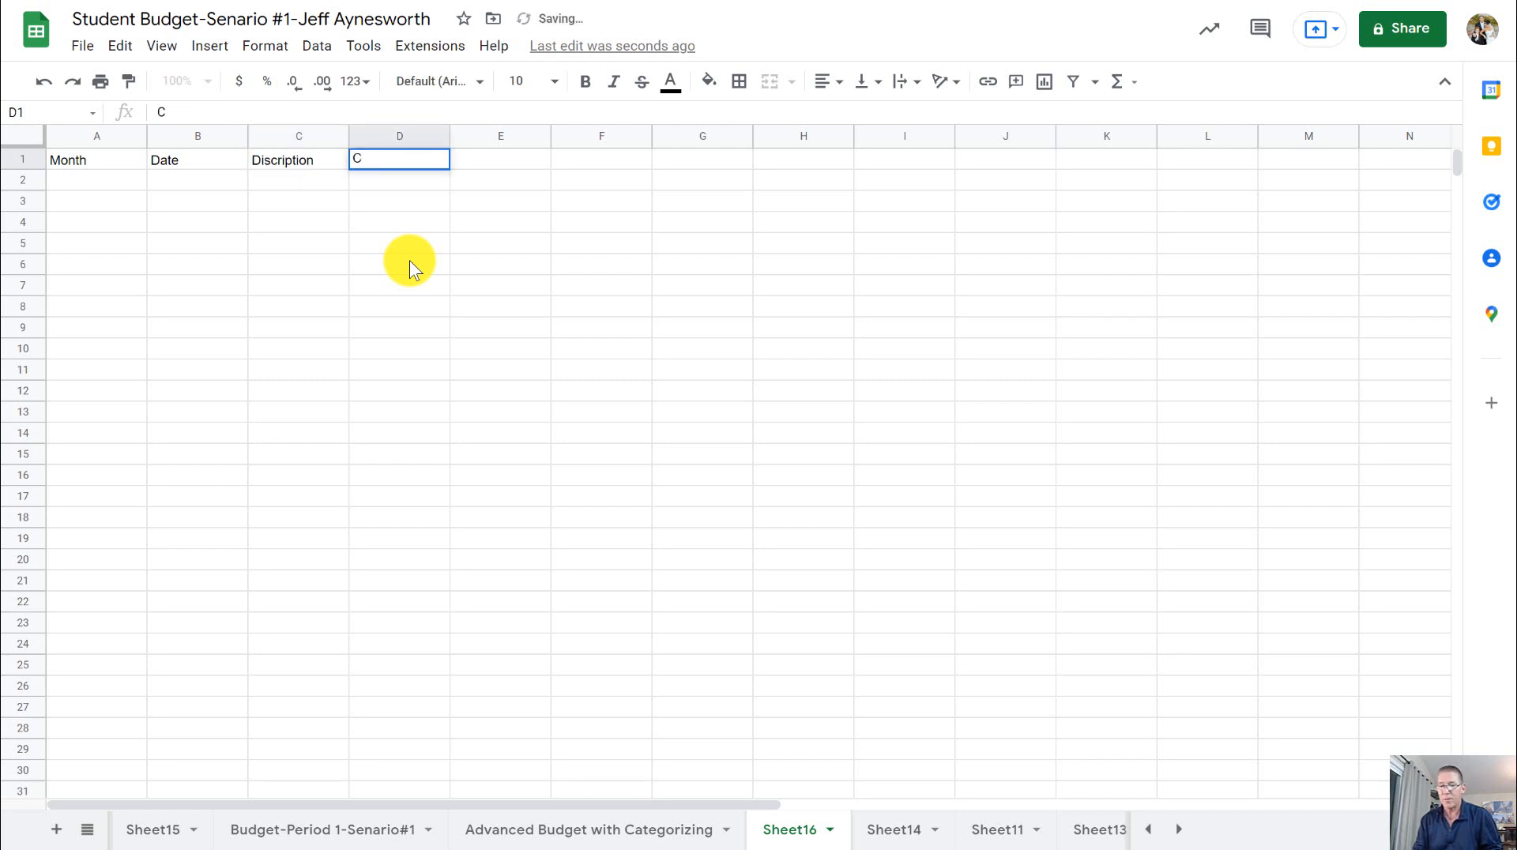
type("atego")
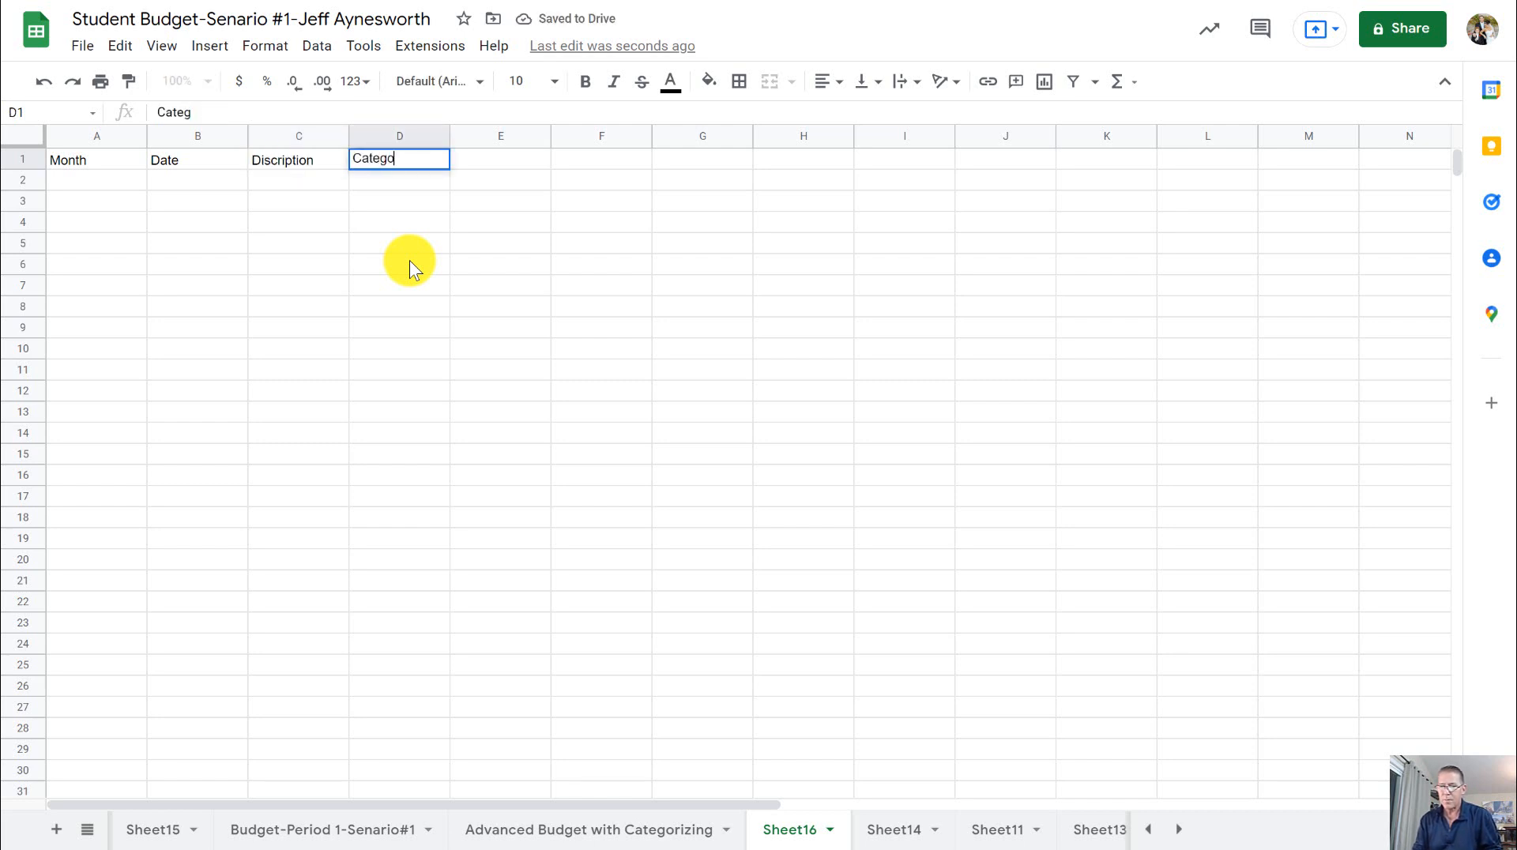
type("ry")
key("Tab")
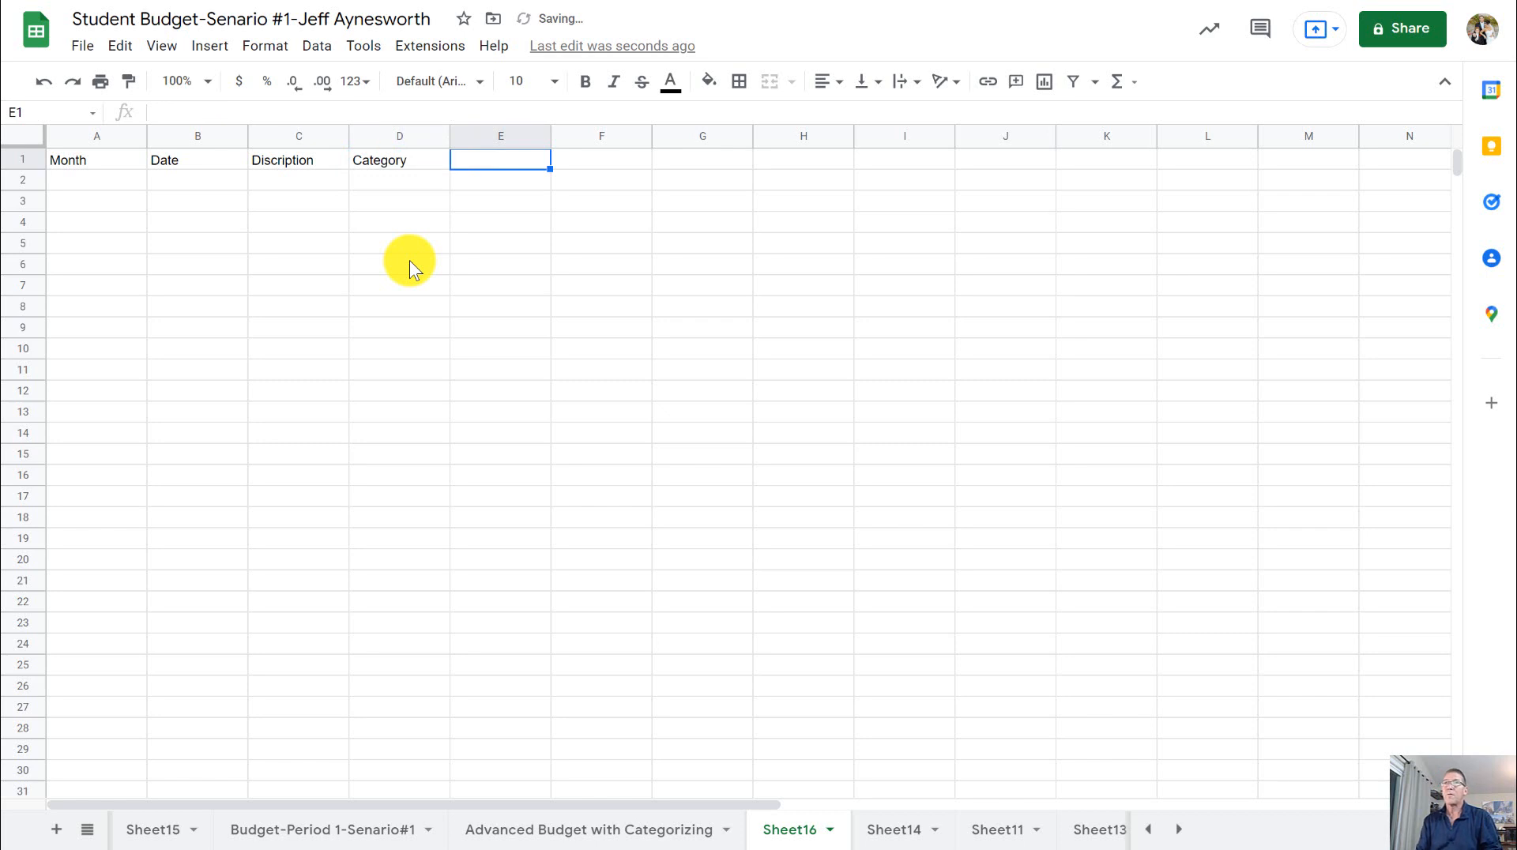
type("Income")
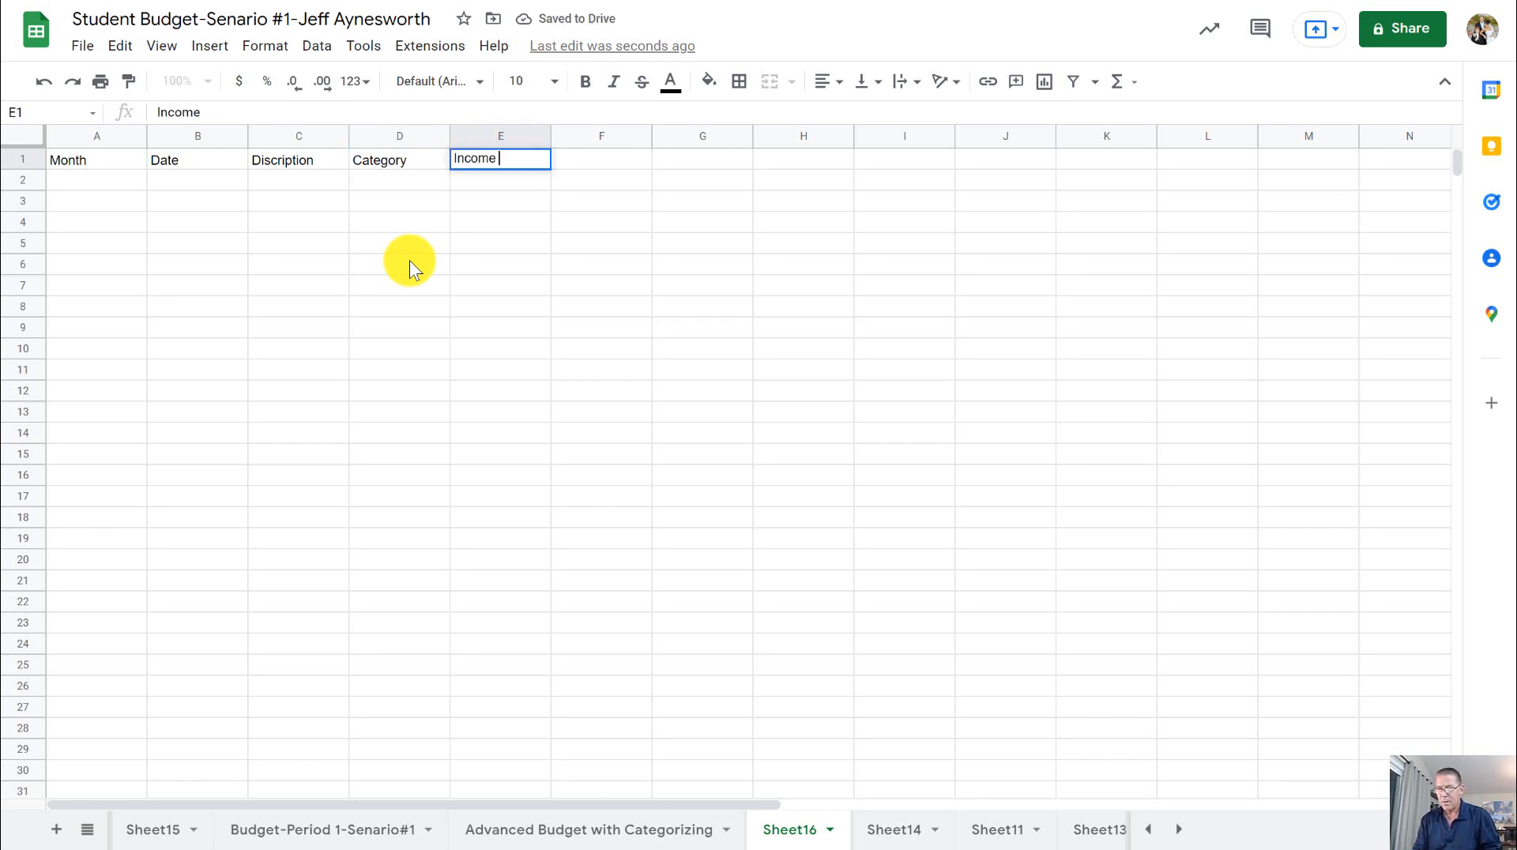
key("Tab")
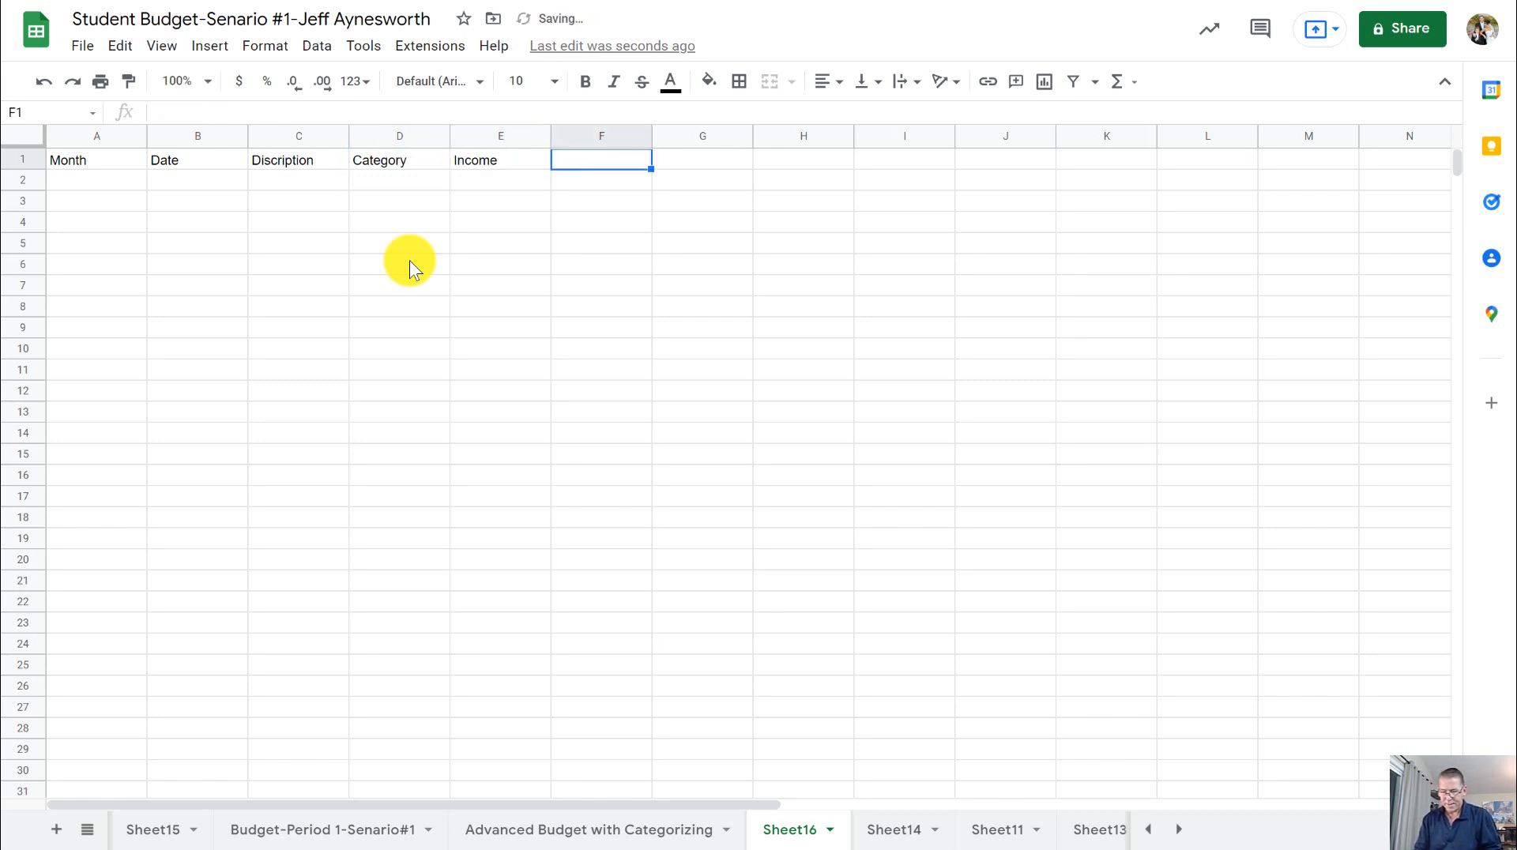
- Add the headers Debit/Expense in F1 and Running Balance in G1
type("Debity")
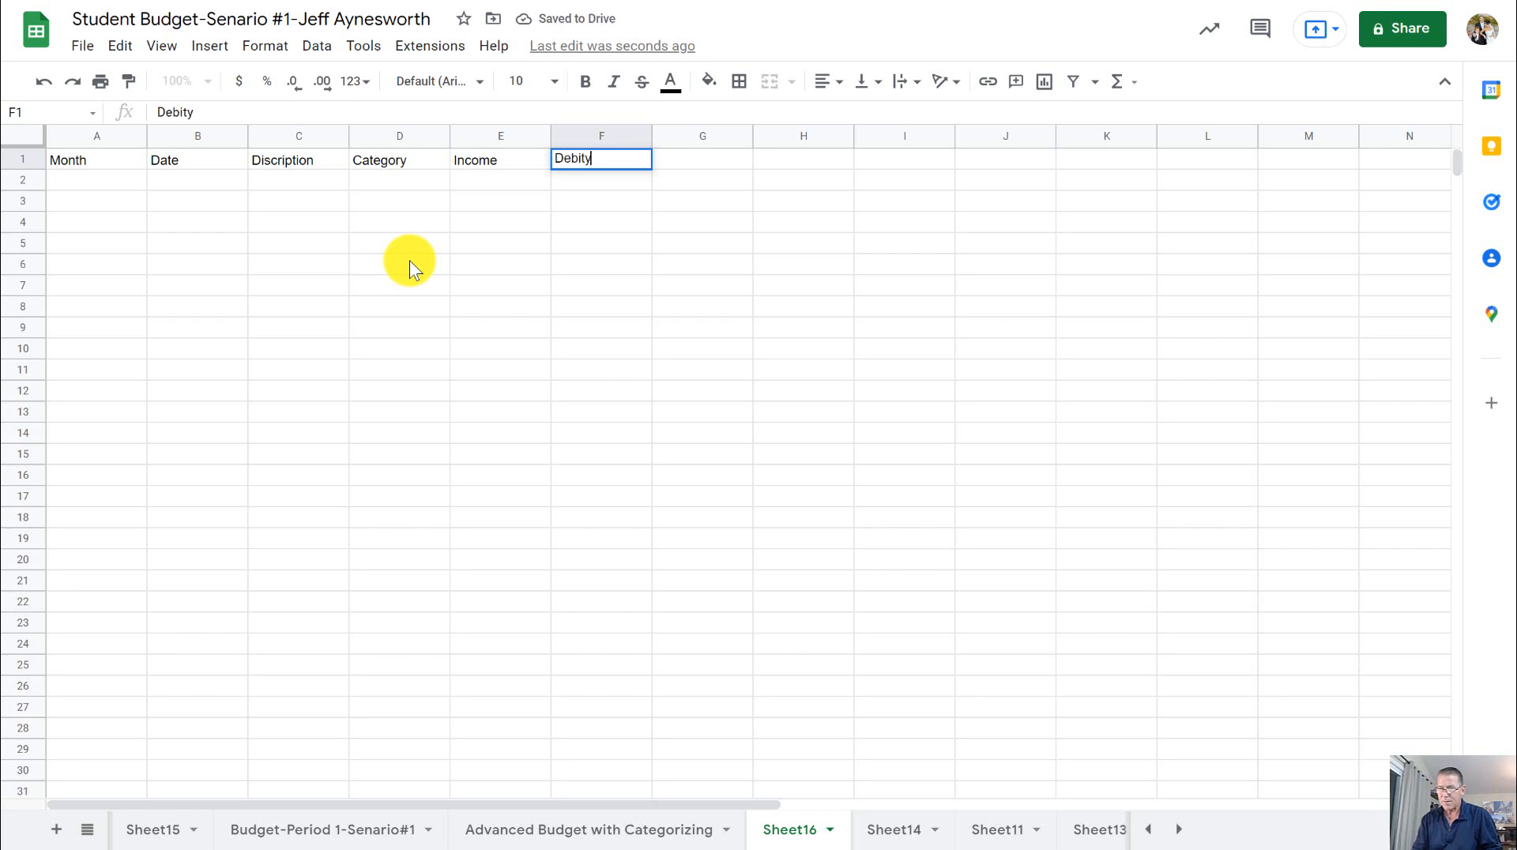
key("BackSpace")
type("/Expense")
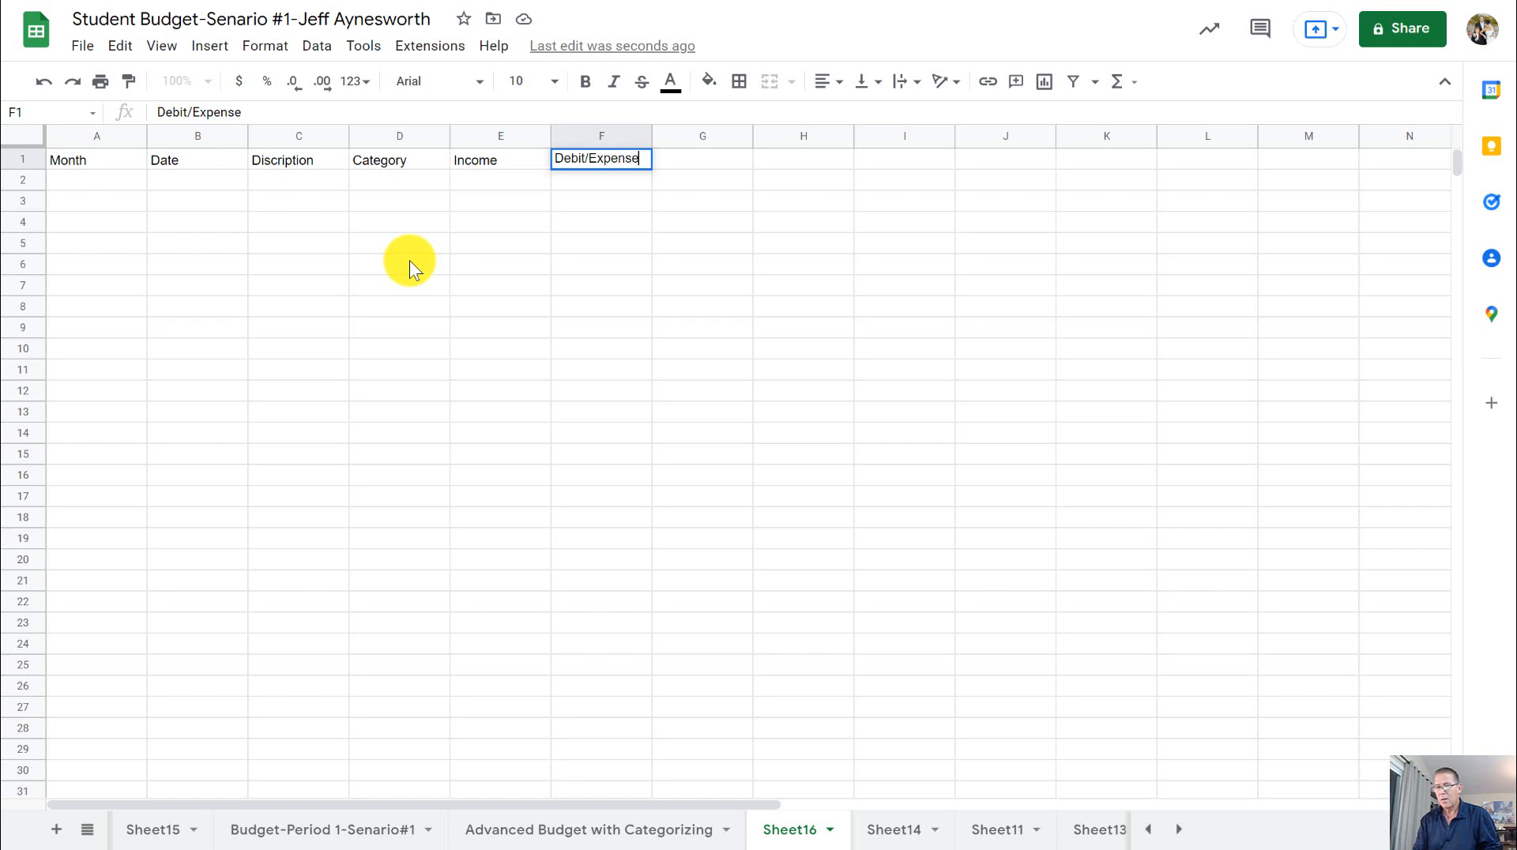
key("Tab")
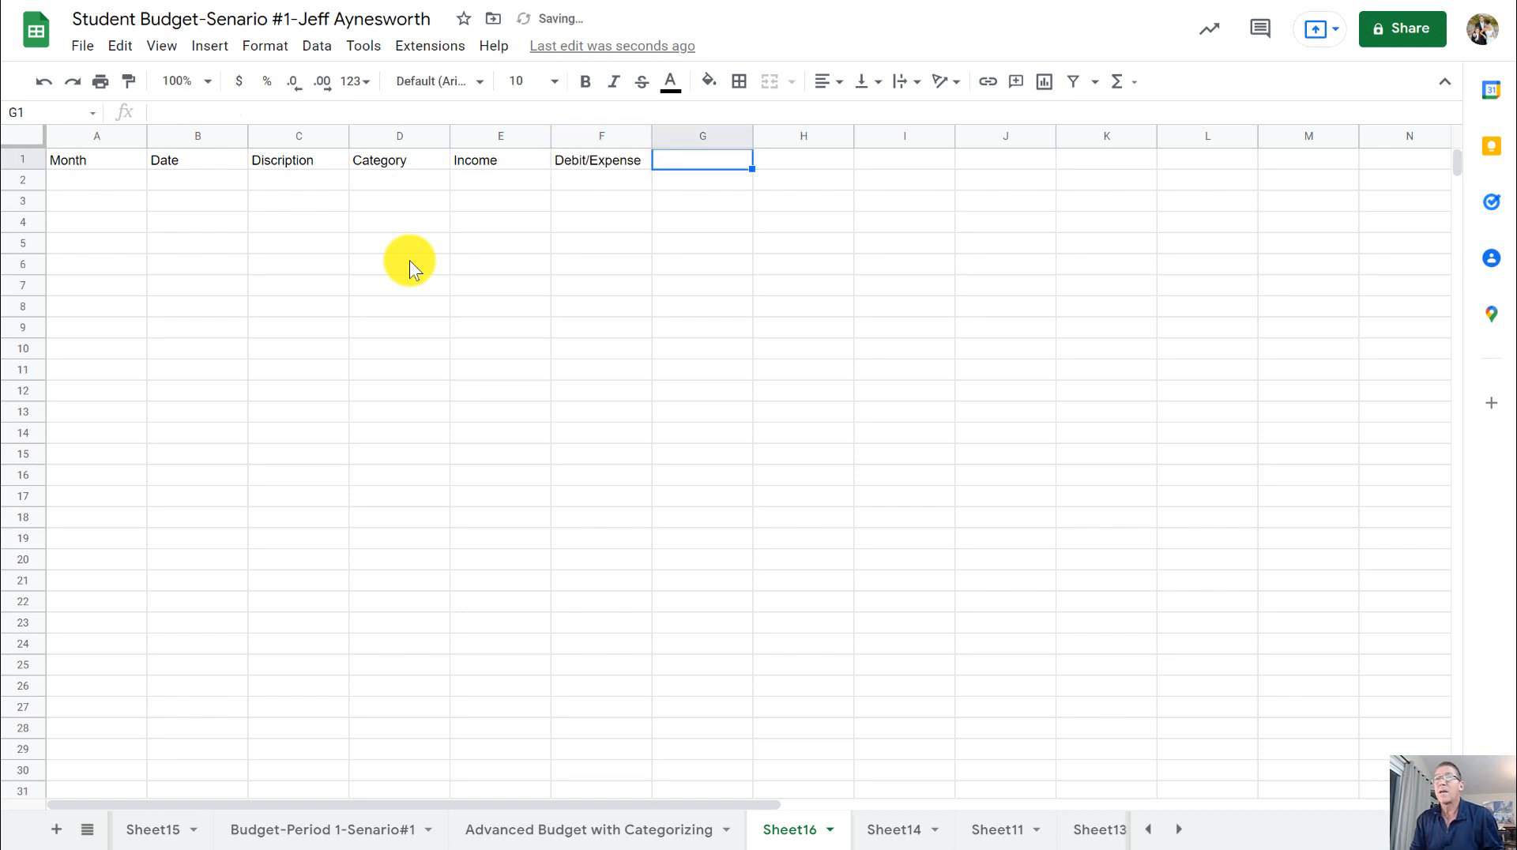
type("Ru")
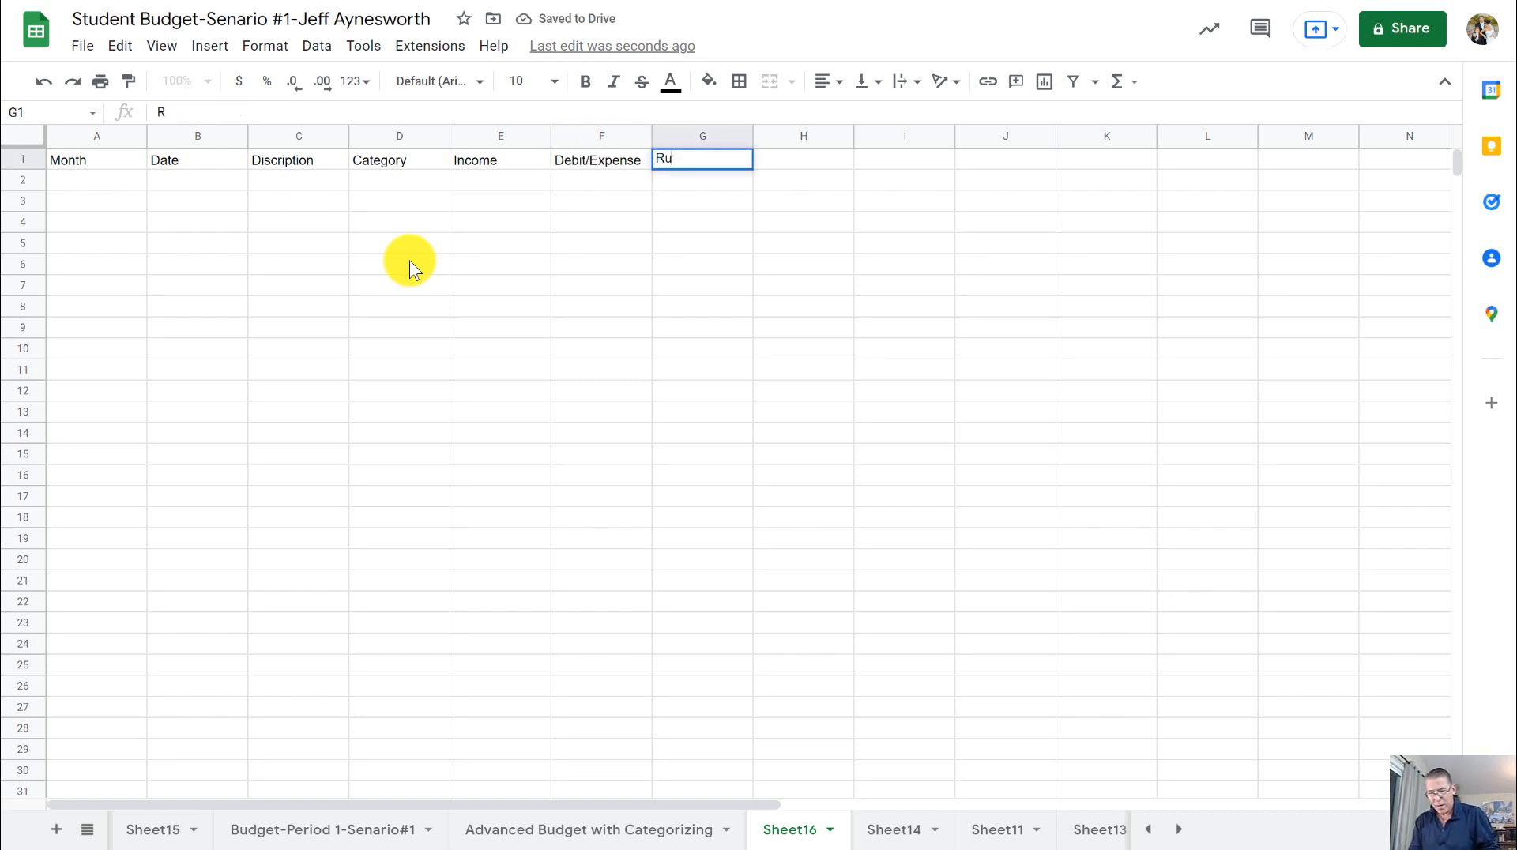
type("nning")
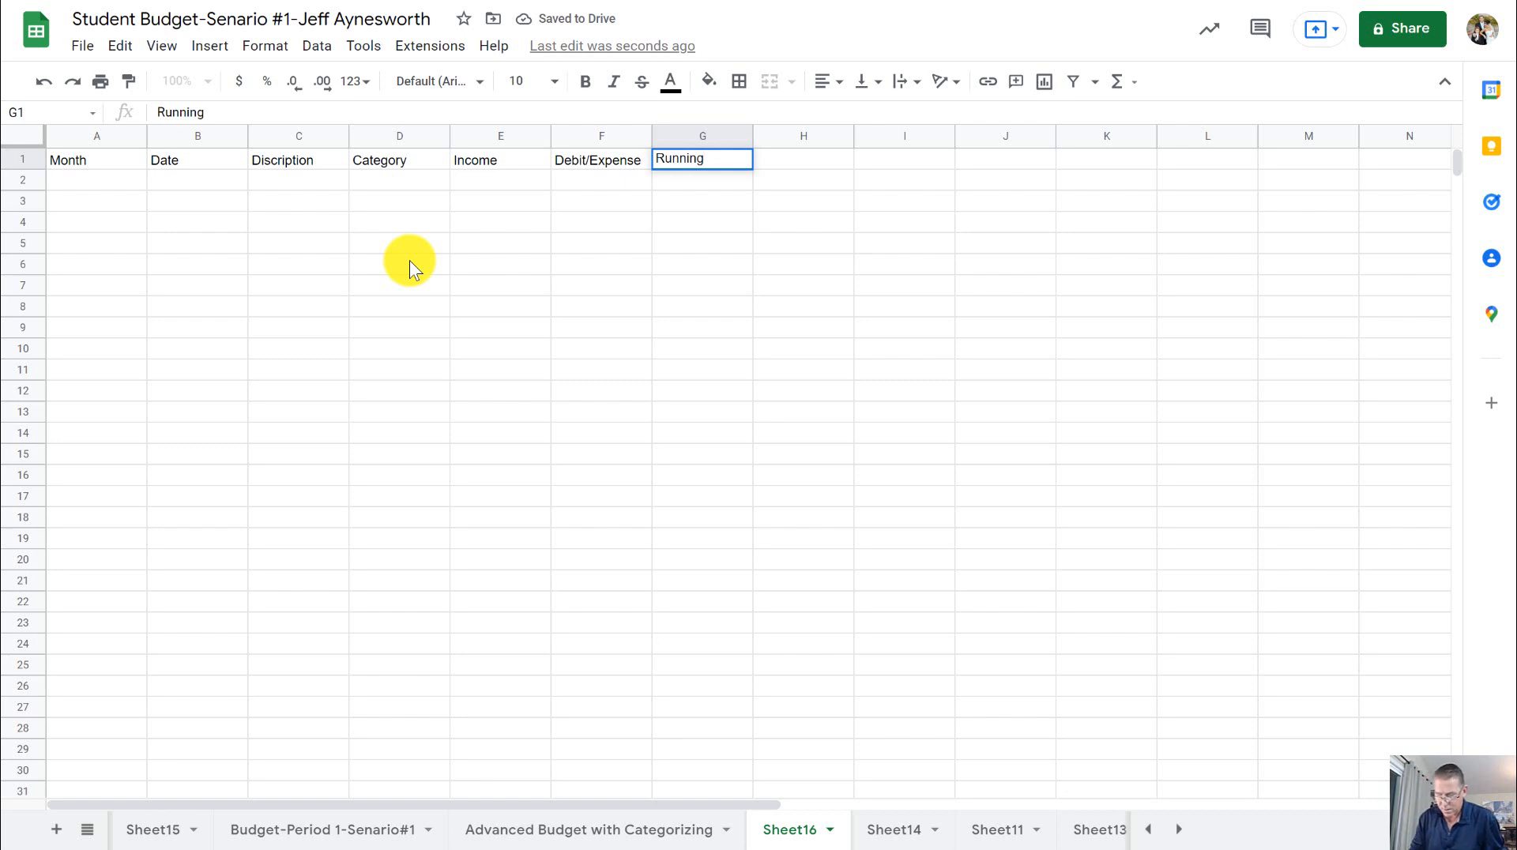
type("Balance")
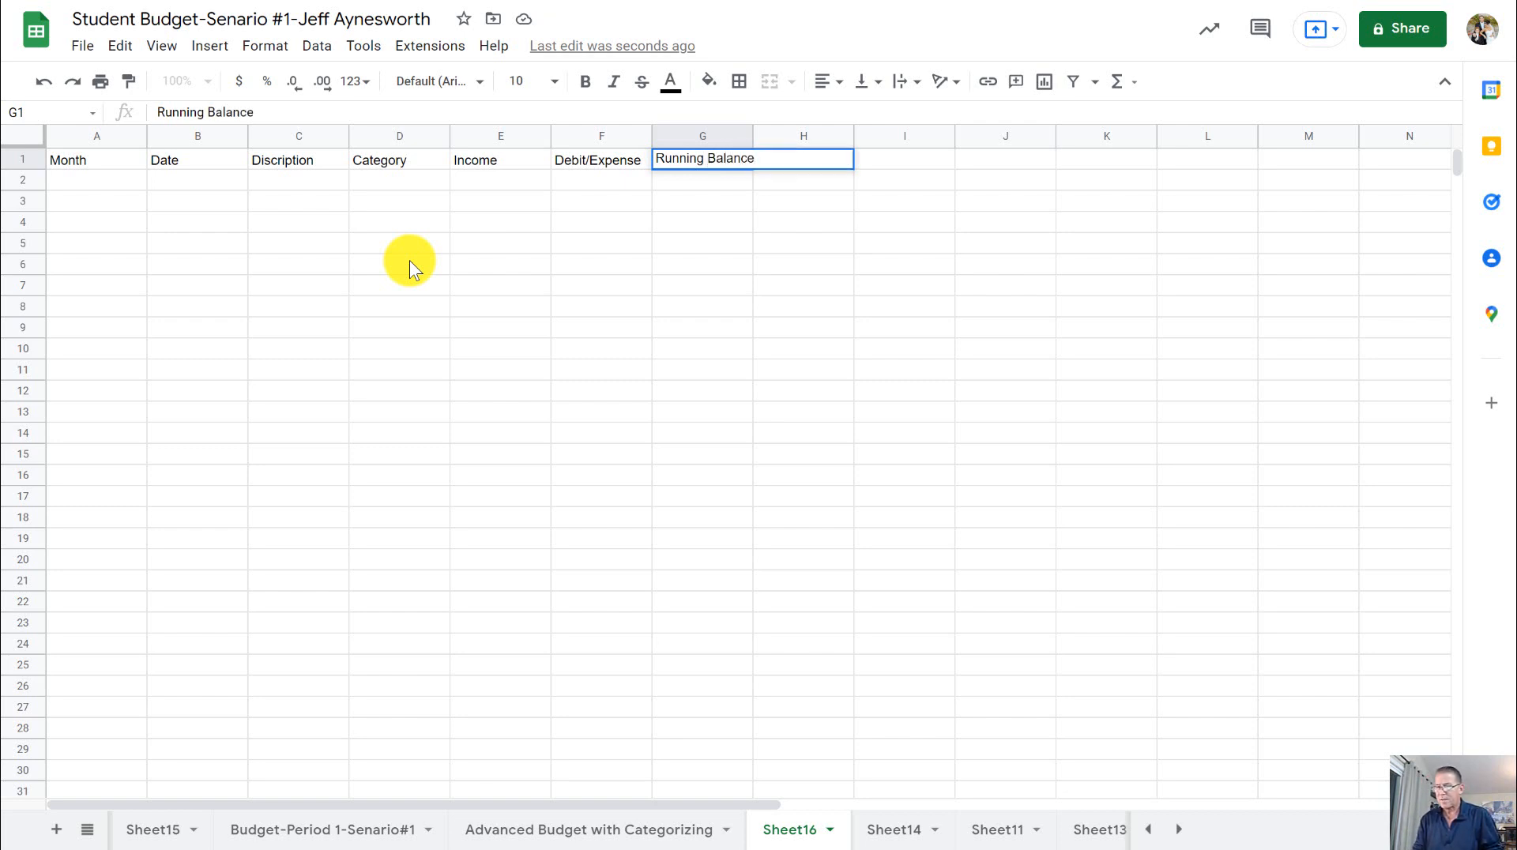
key("Tab")
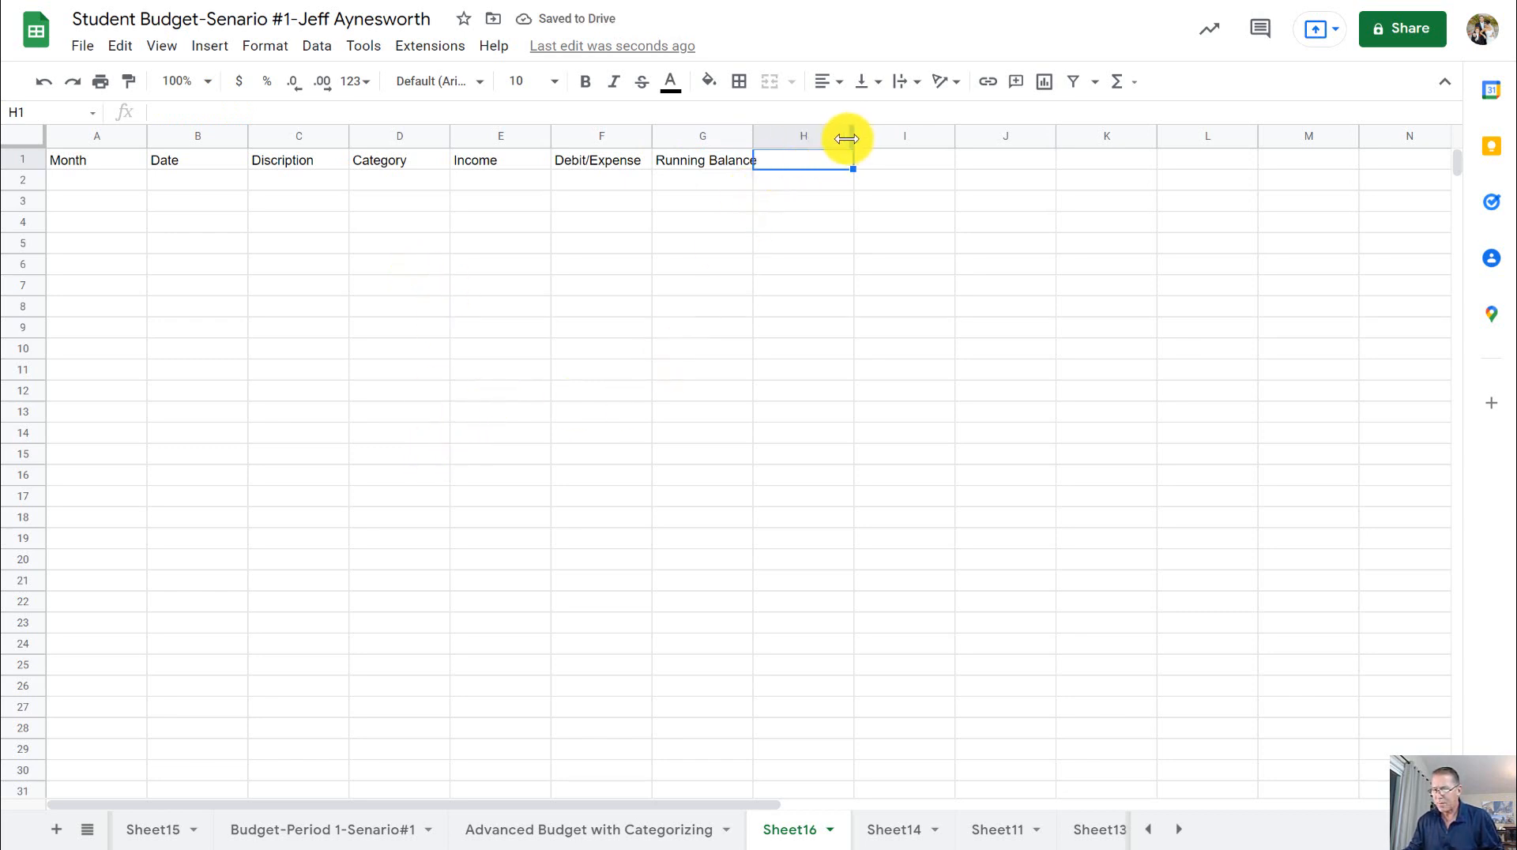
- Narrow column H to a thin spacer and widen column G to fit the Running Balance header
left_click_drag(847, 139, 782, 142)
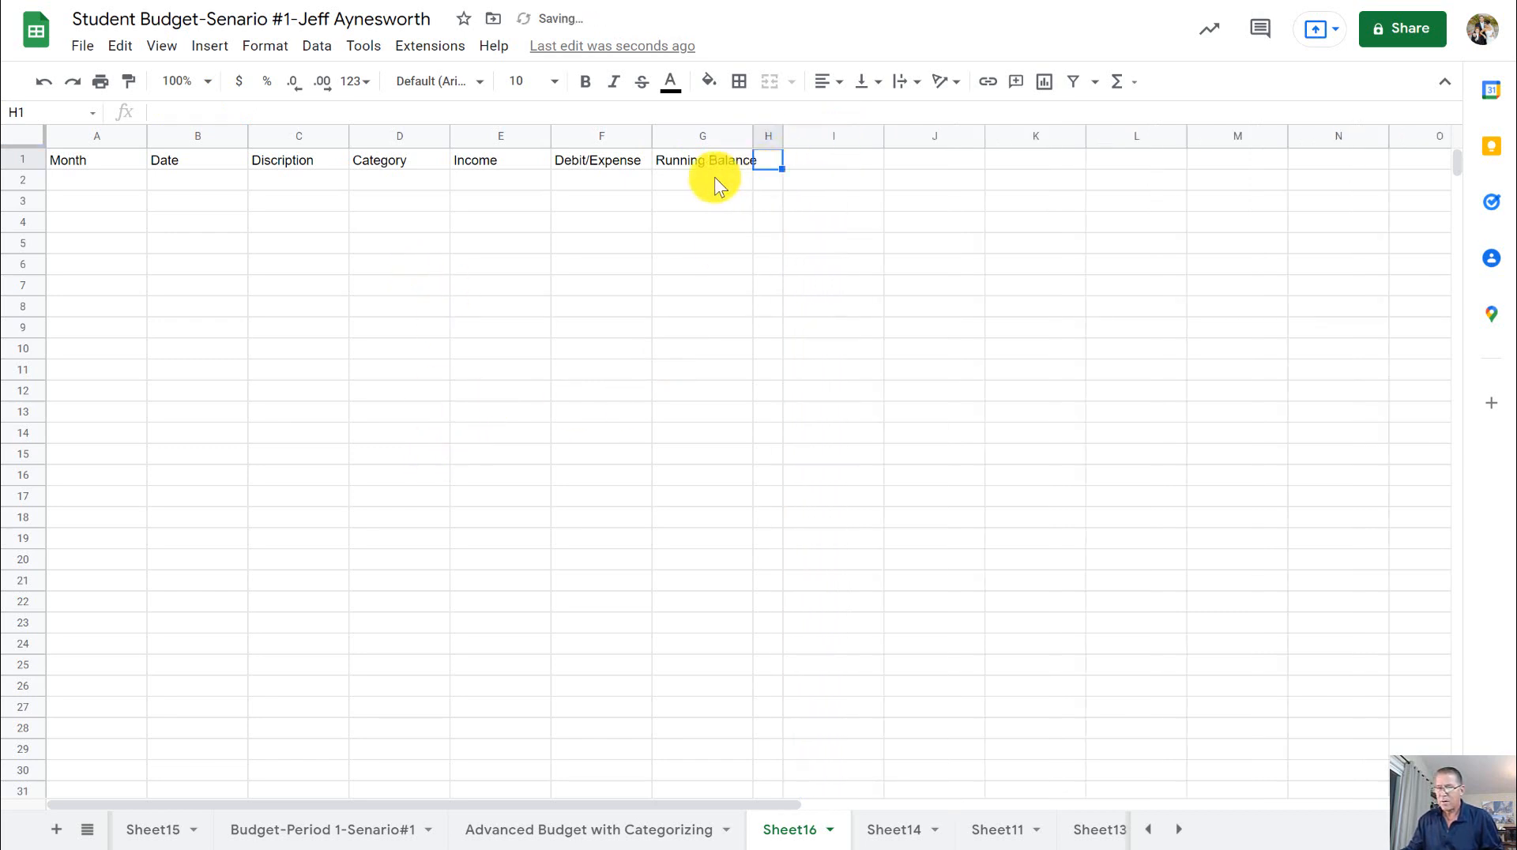
left_click(718, 159)
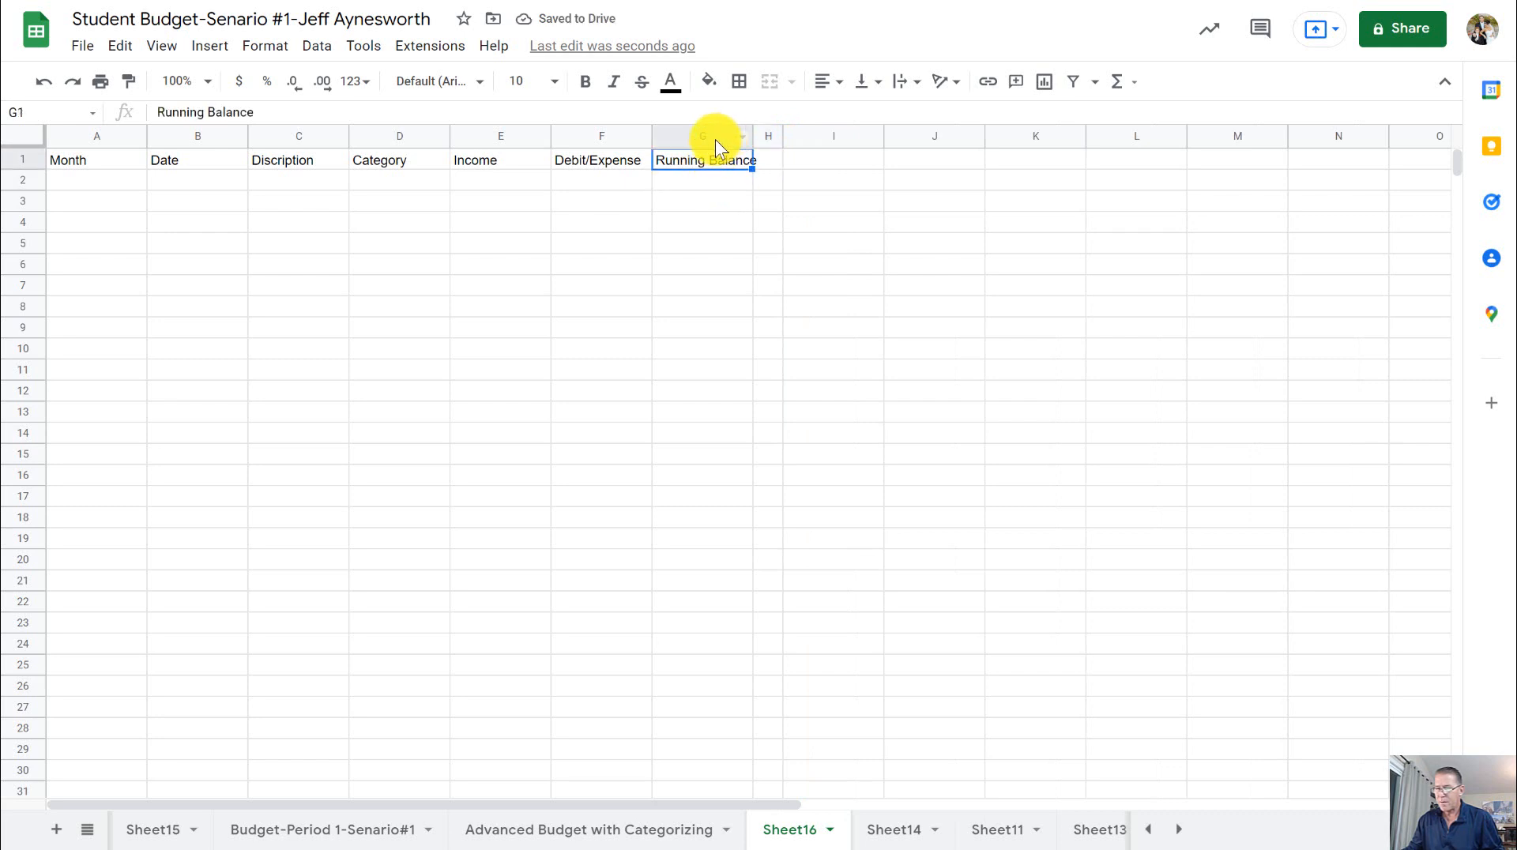
left_click(723, 139)
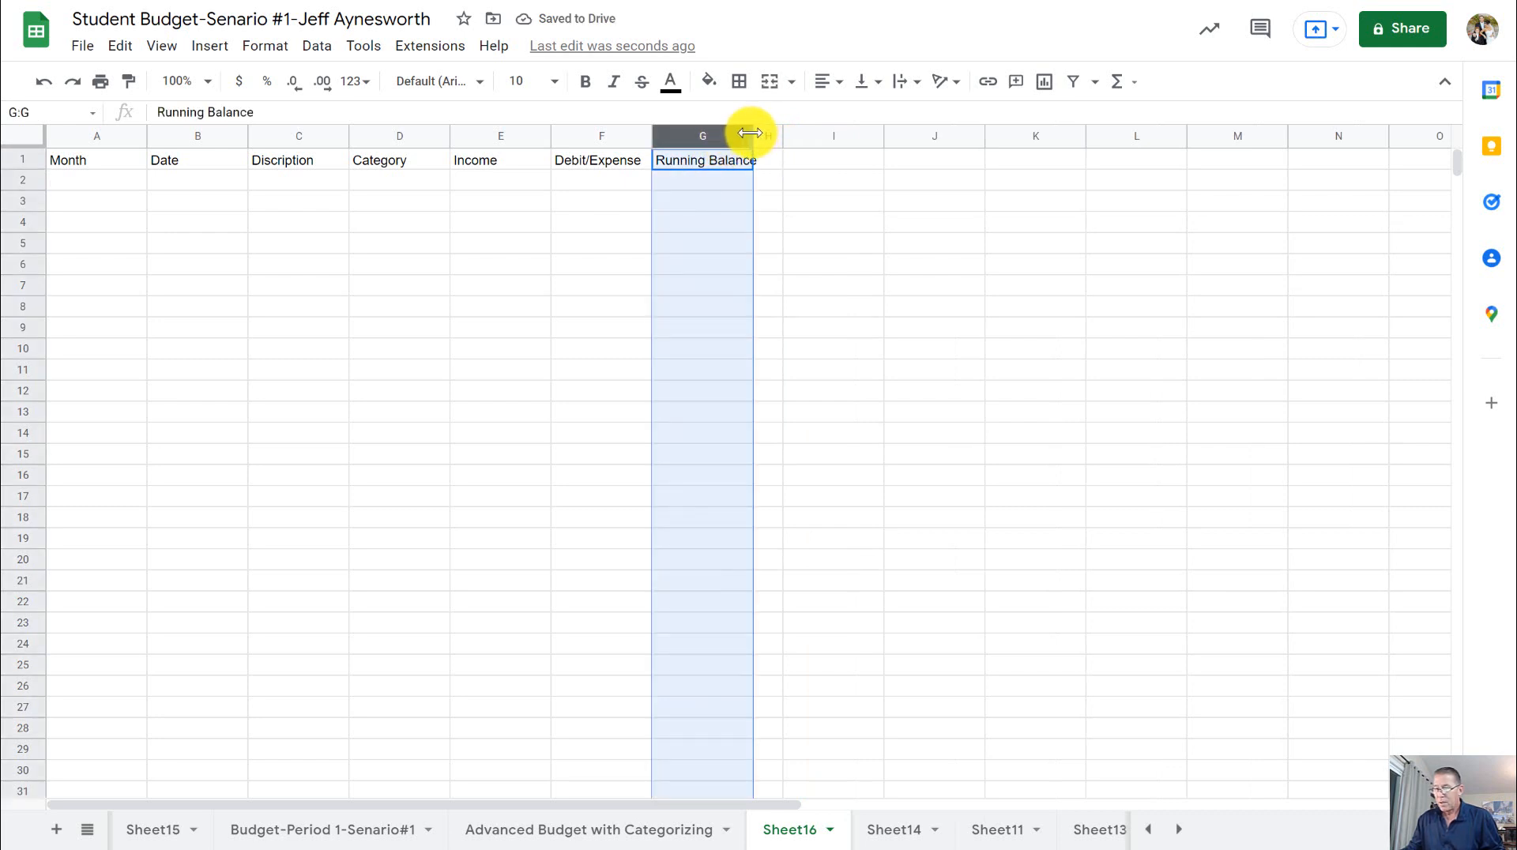
left_click_drag(753, 131, 770, 131)
left_click(710, 225)
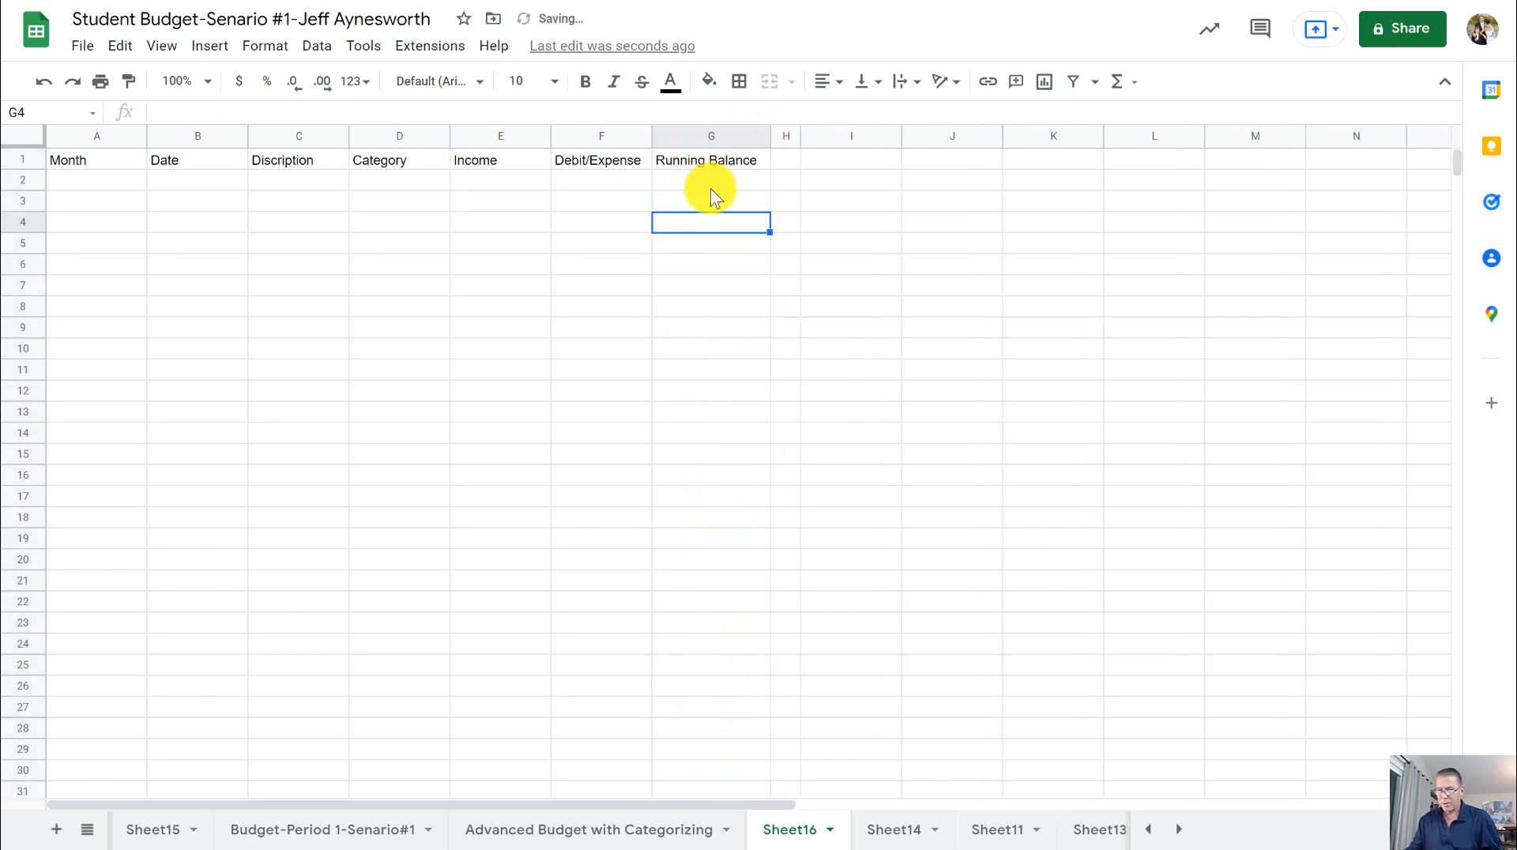
left_click(846, 162)
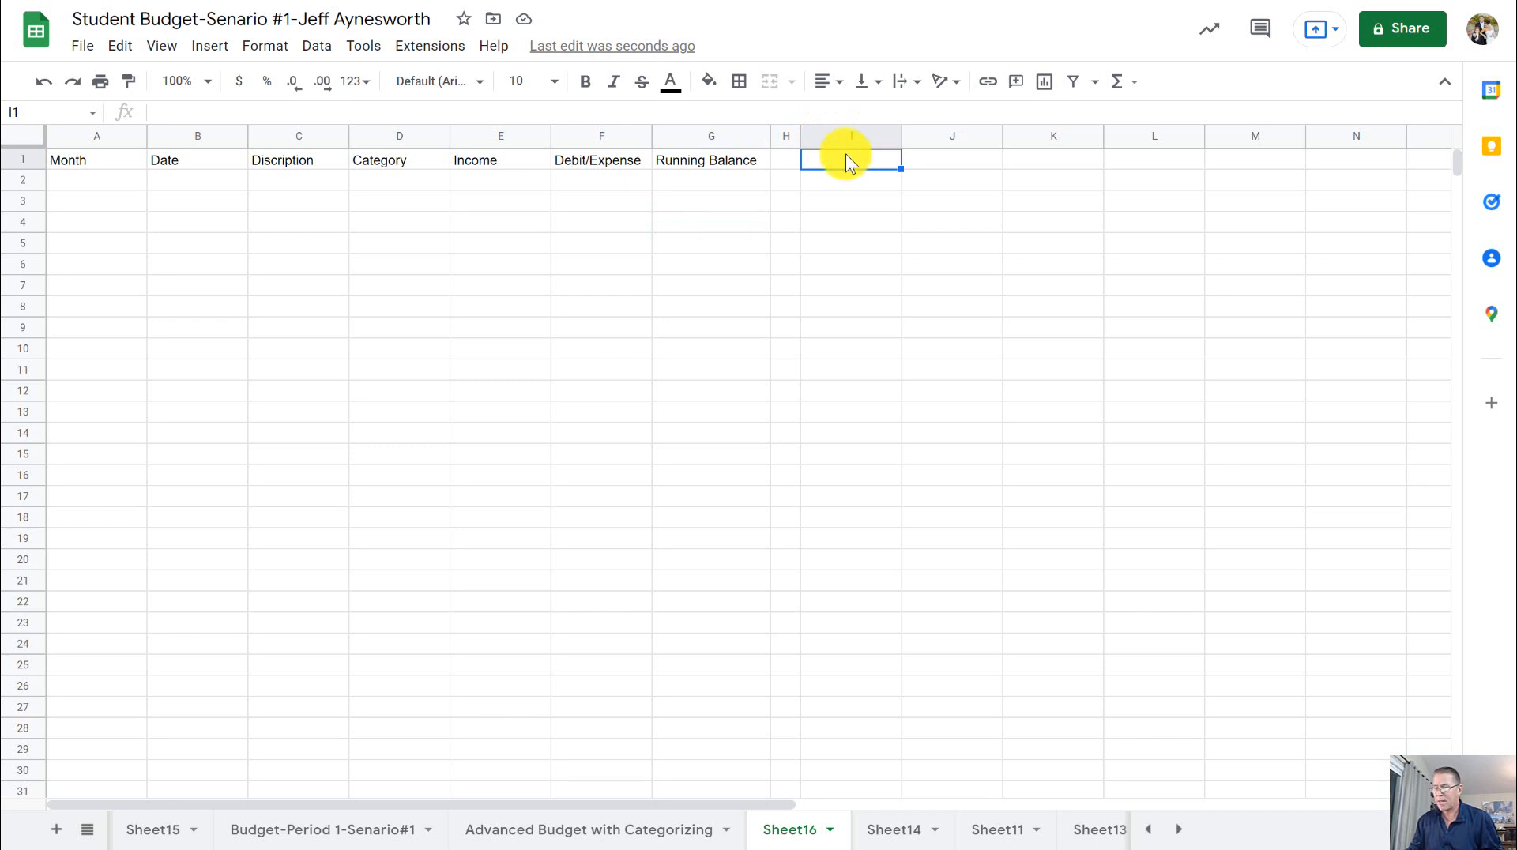
- Enter the header Total in cell J1
left_click(949, 162)
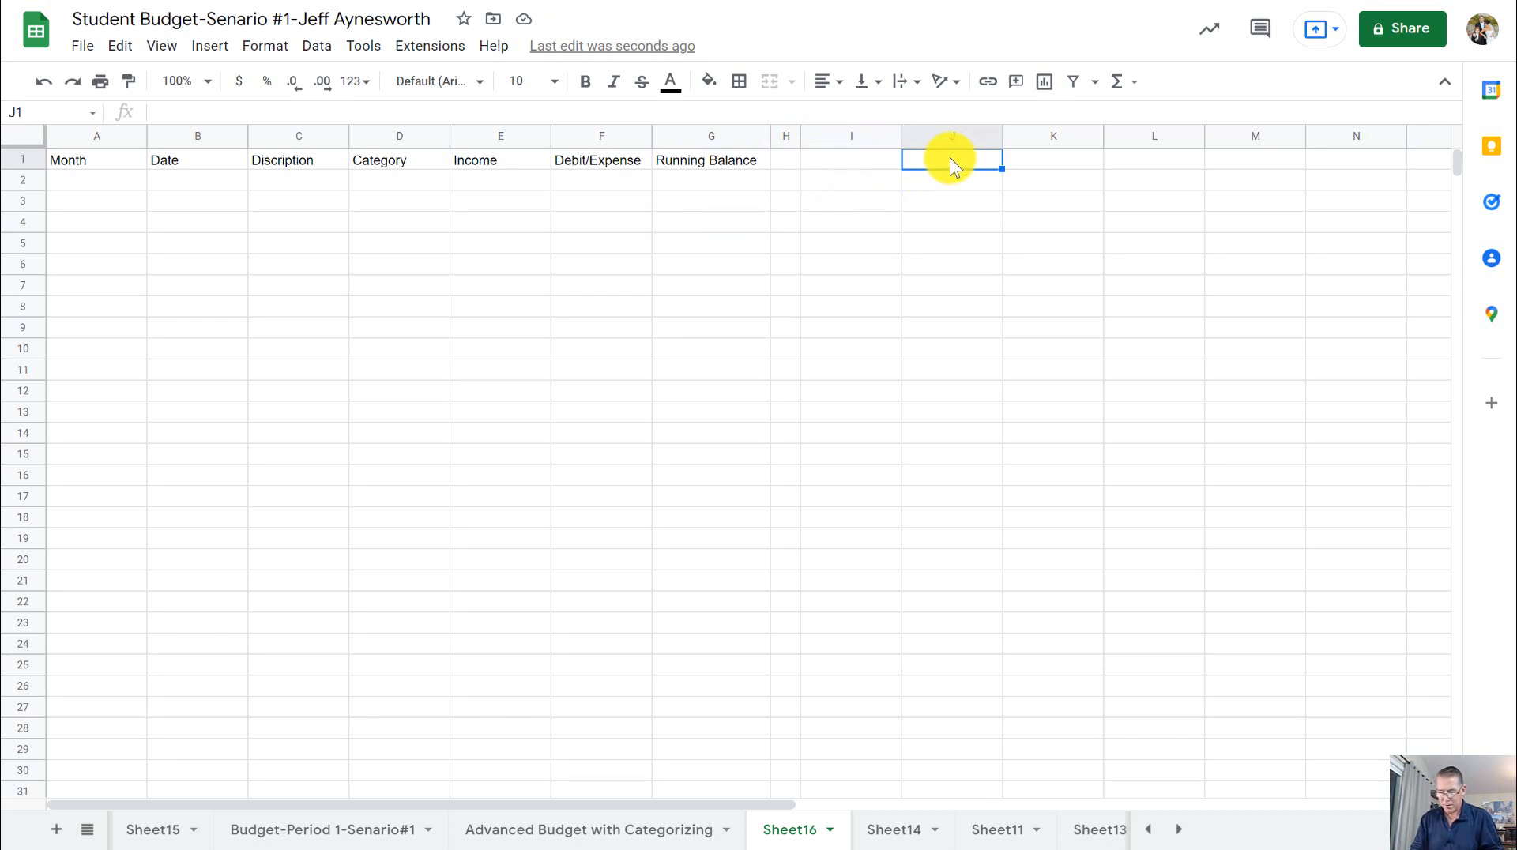
type("Total")
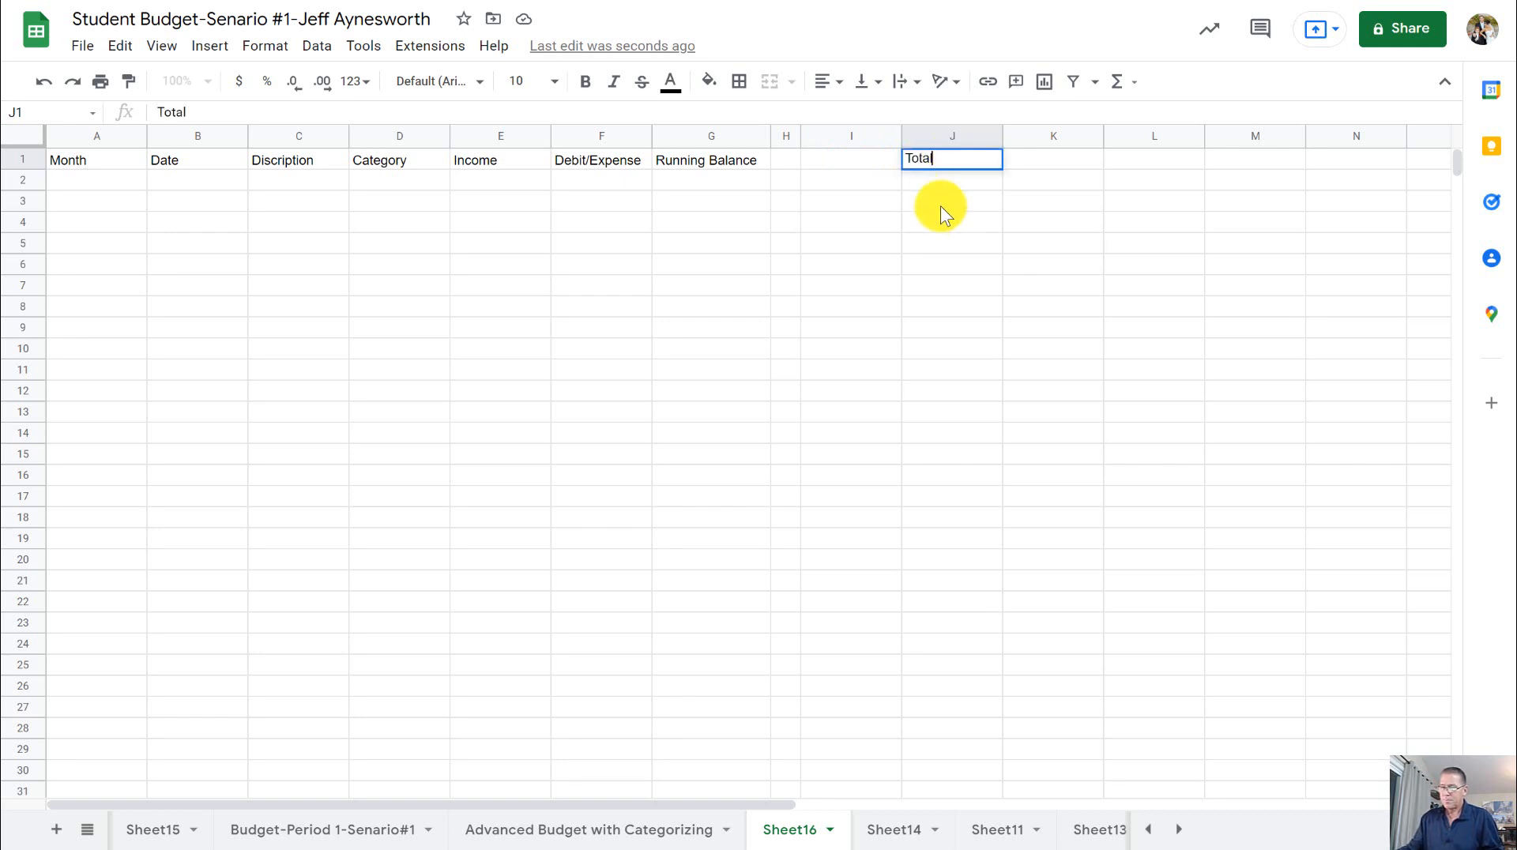
left_click(916, 222)
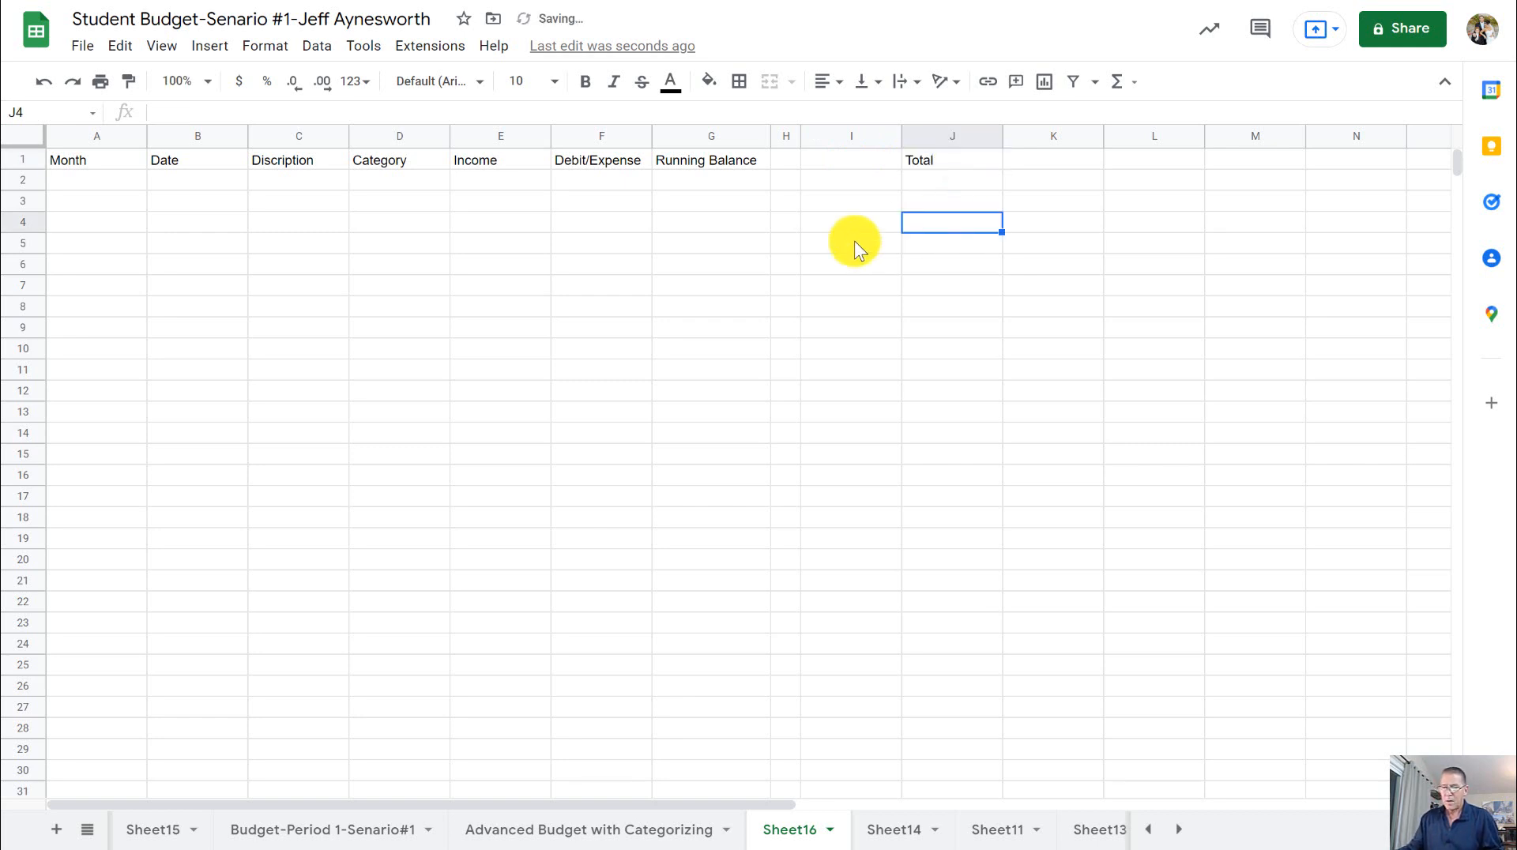
- Make the whole header row 1 bold and set its font size to 12
left_click(24, 158)
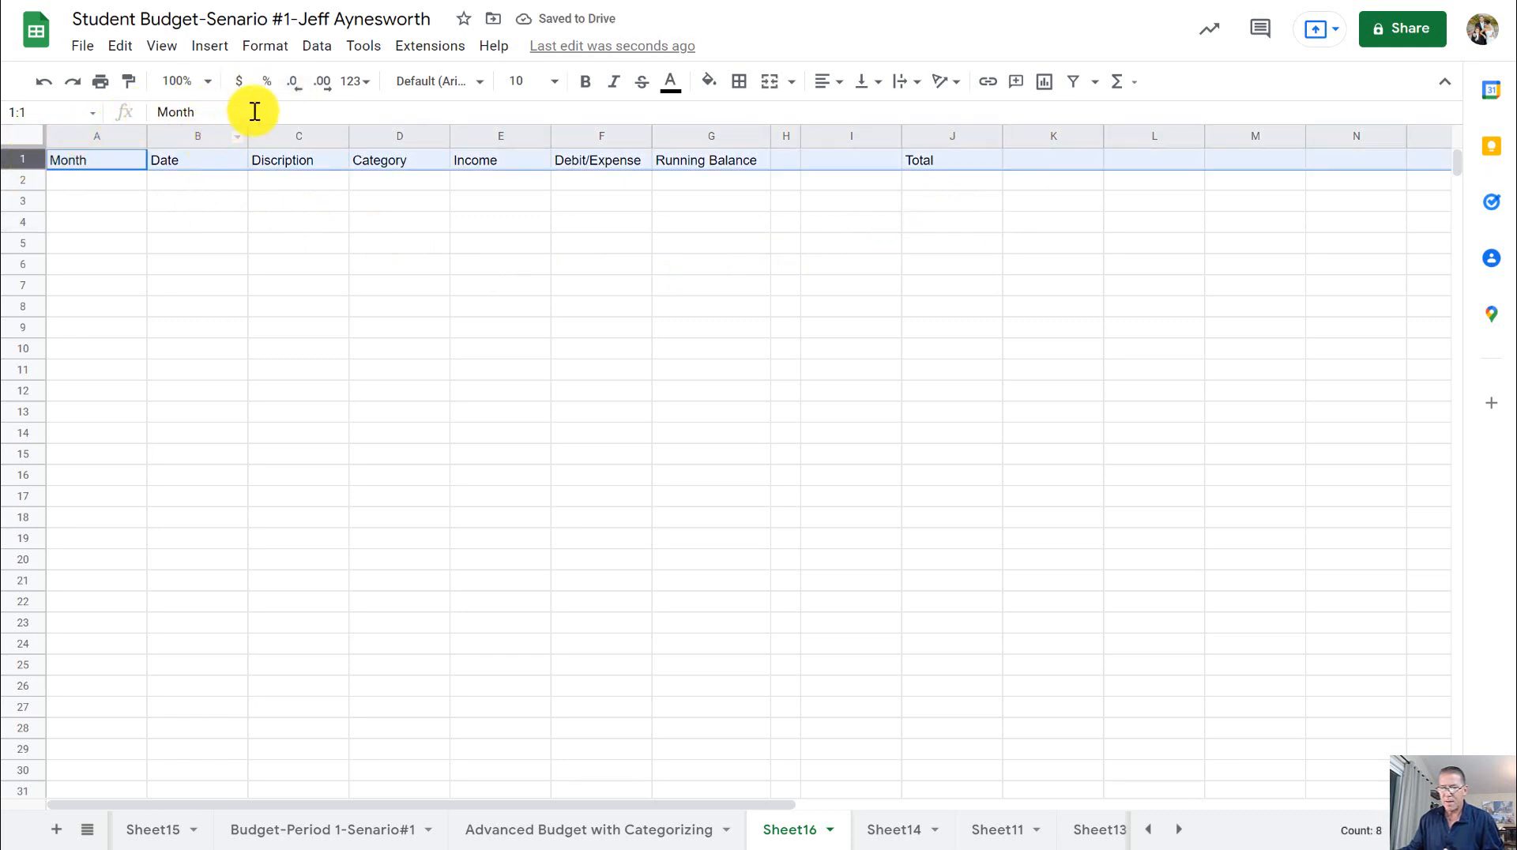
left_click(581, 82)
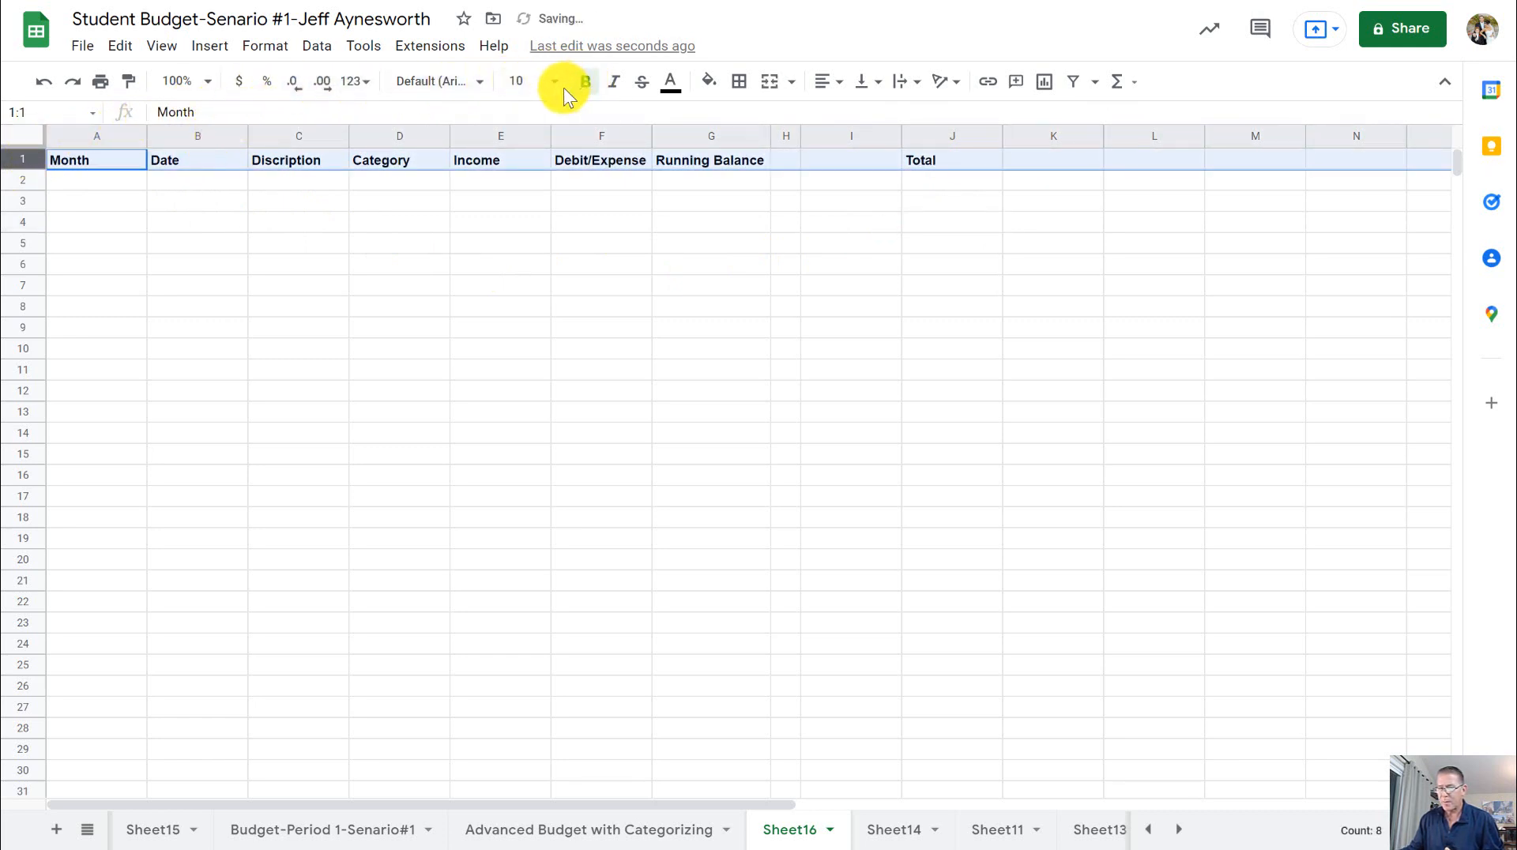
left_click(555, 82)
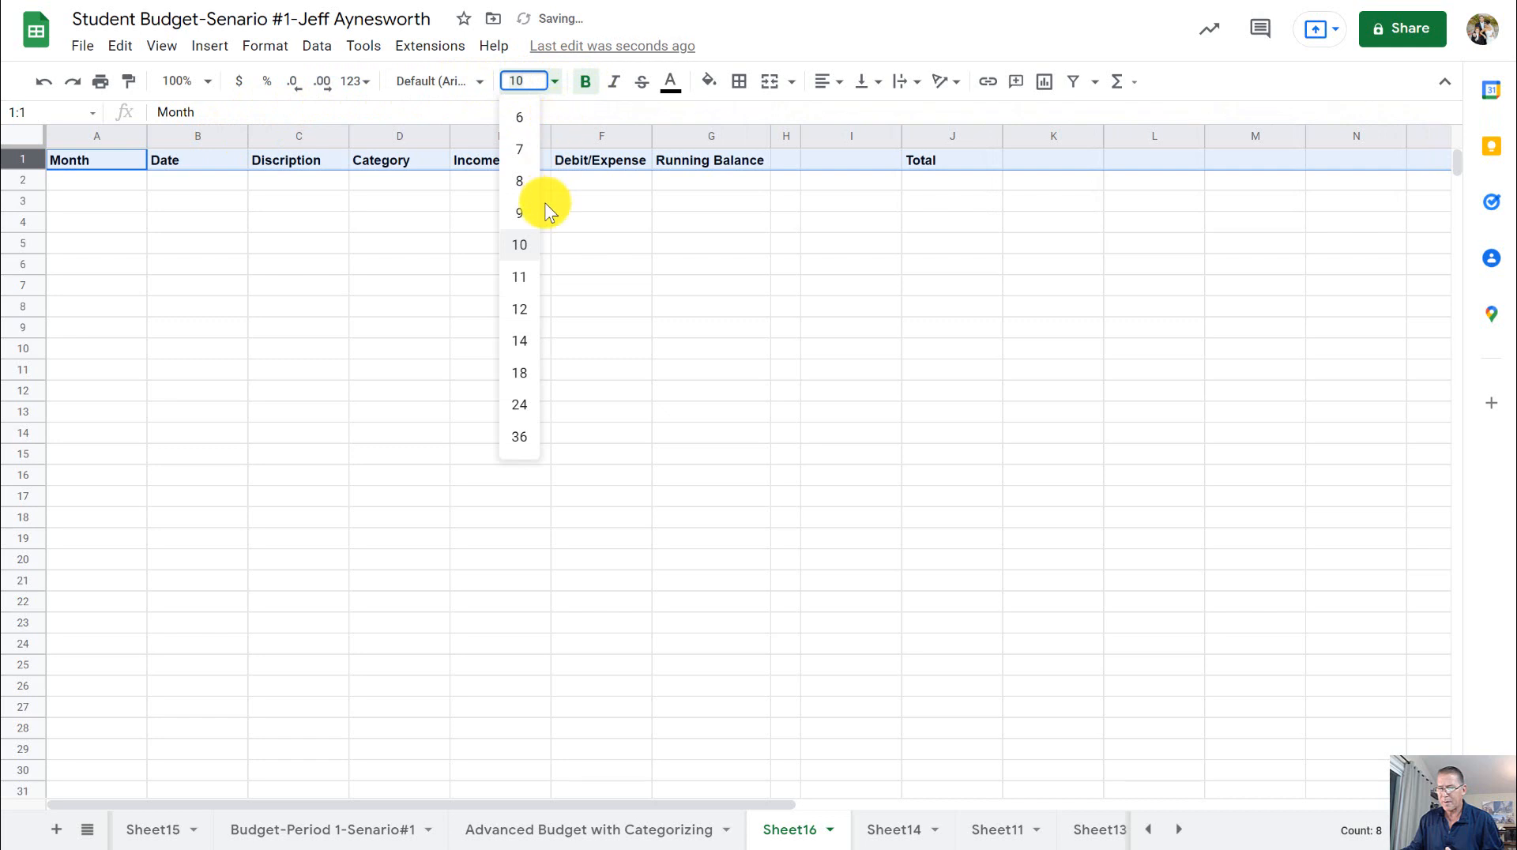
left_click(519, 309)
left_click(732, 251)
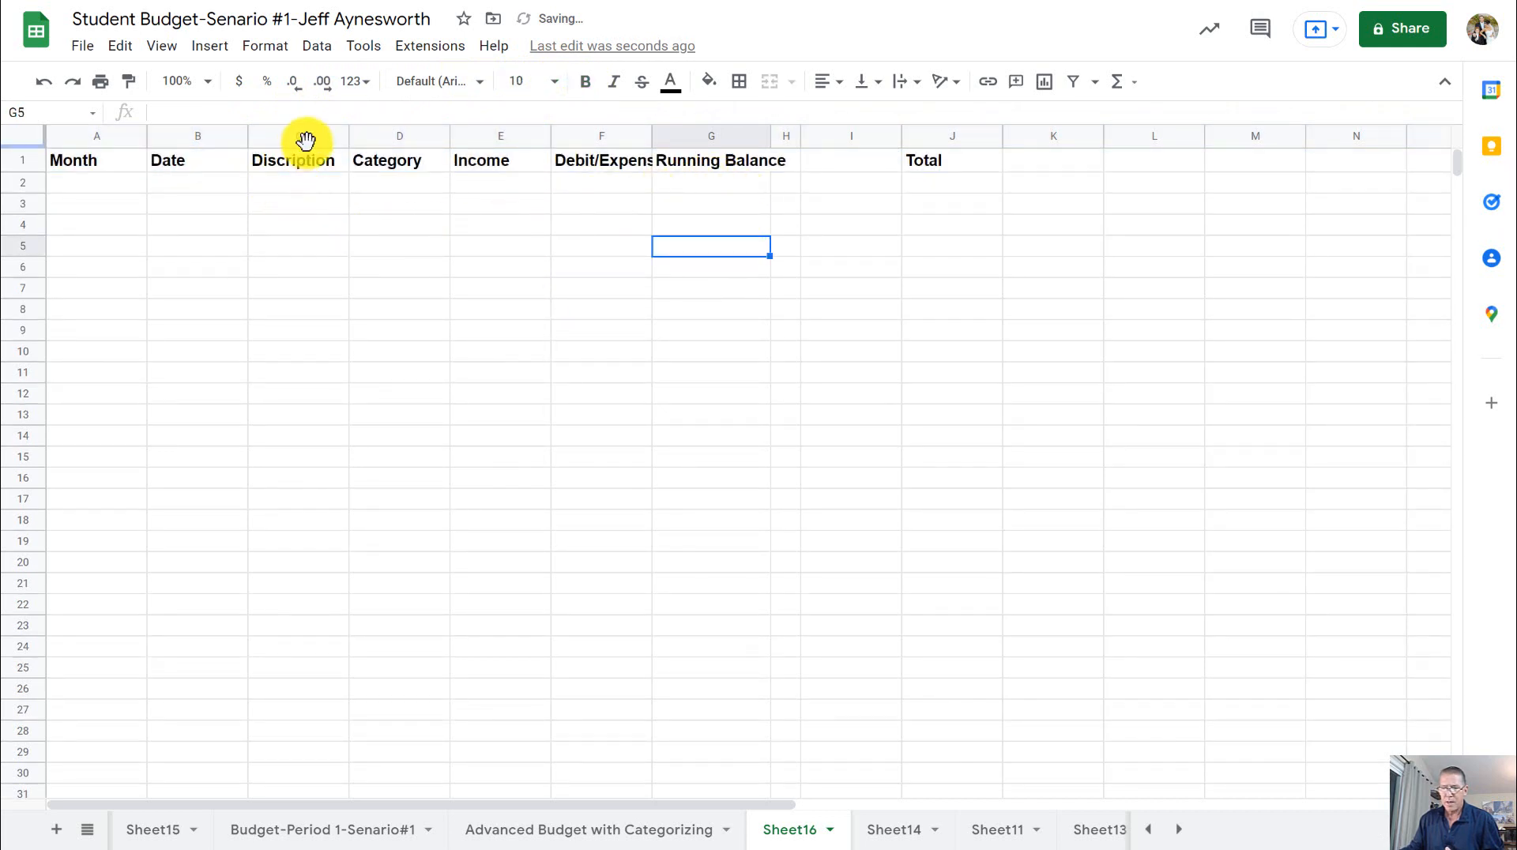
- Widen the Discription column C to about twice its width and the Category column D by about half
left_click(326, 138)
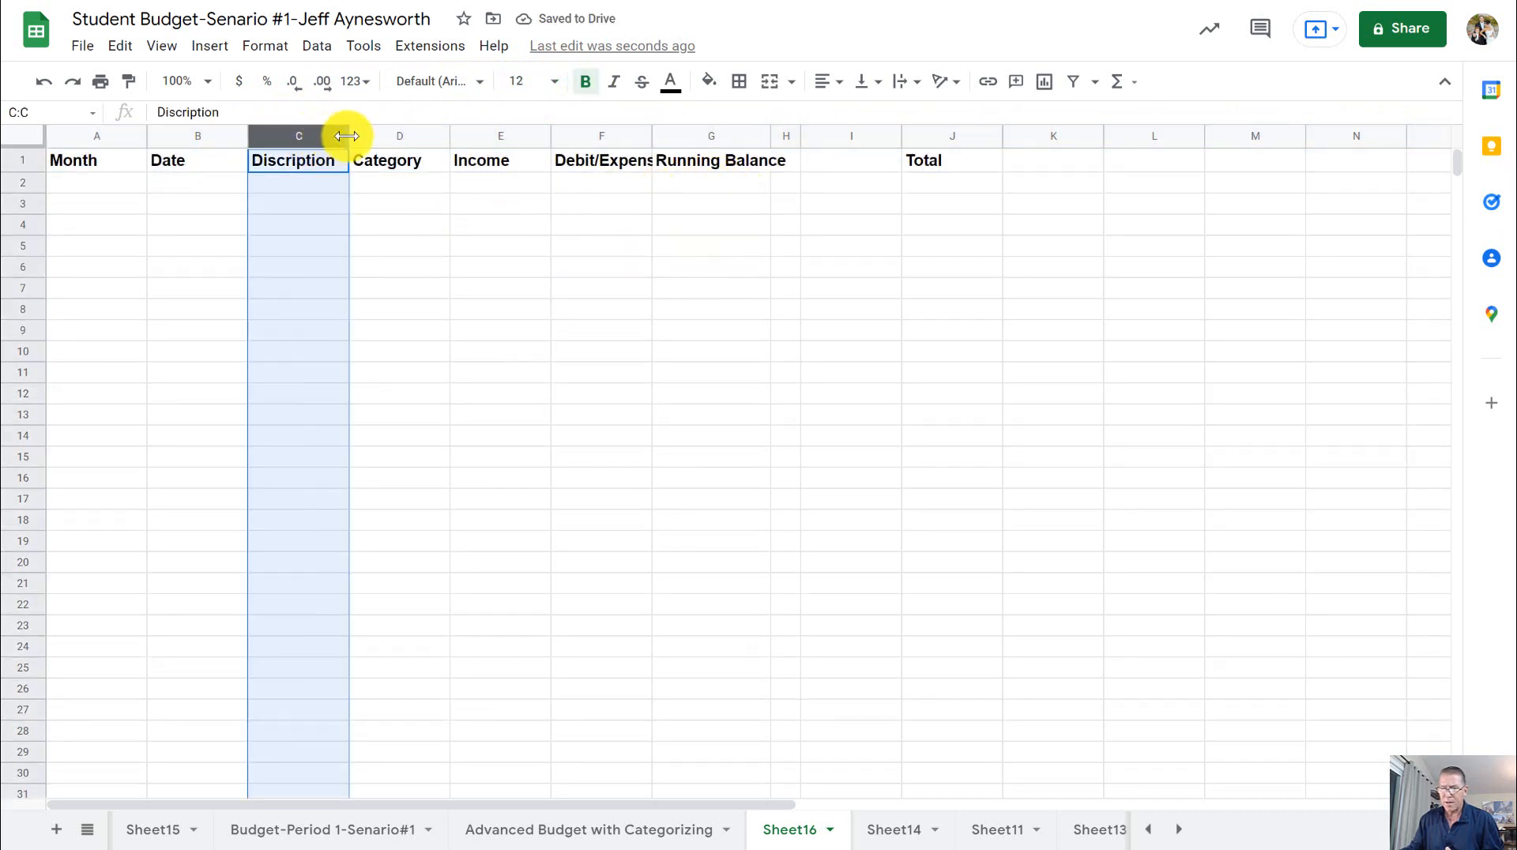
left_click_drag(346, 136, 613, 136)
left_click(500, 134)
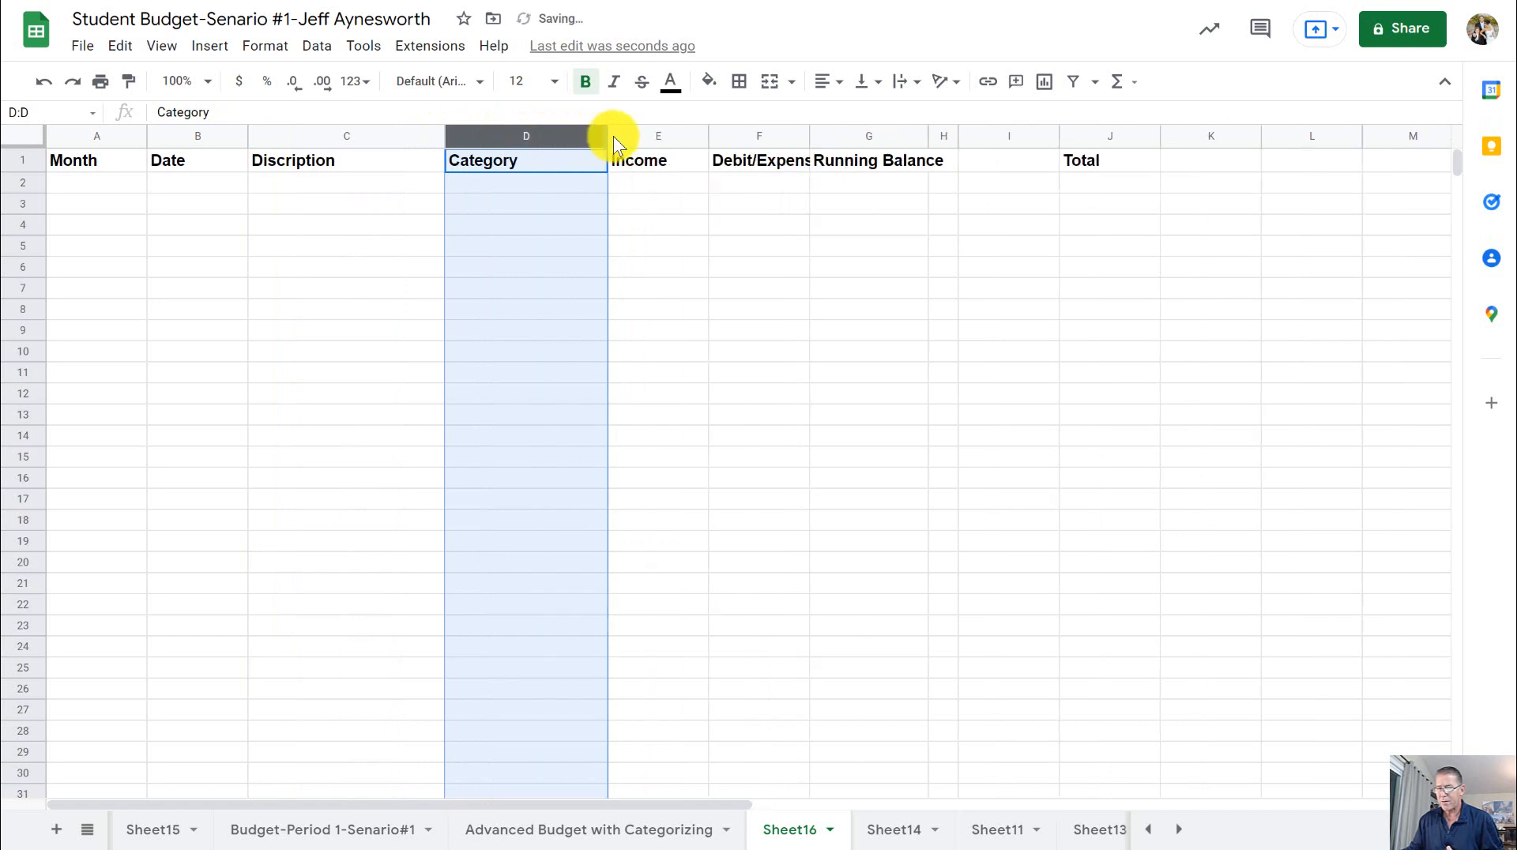
- Widen columns F and G to fit the Debit/Expense and Running Balance headers, and roughly double the width of column I
left_click(766, 136)
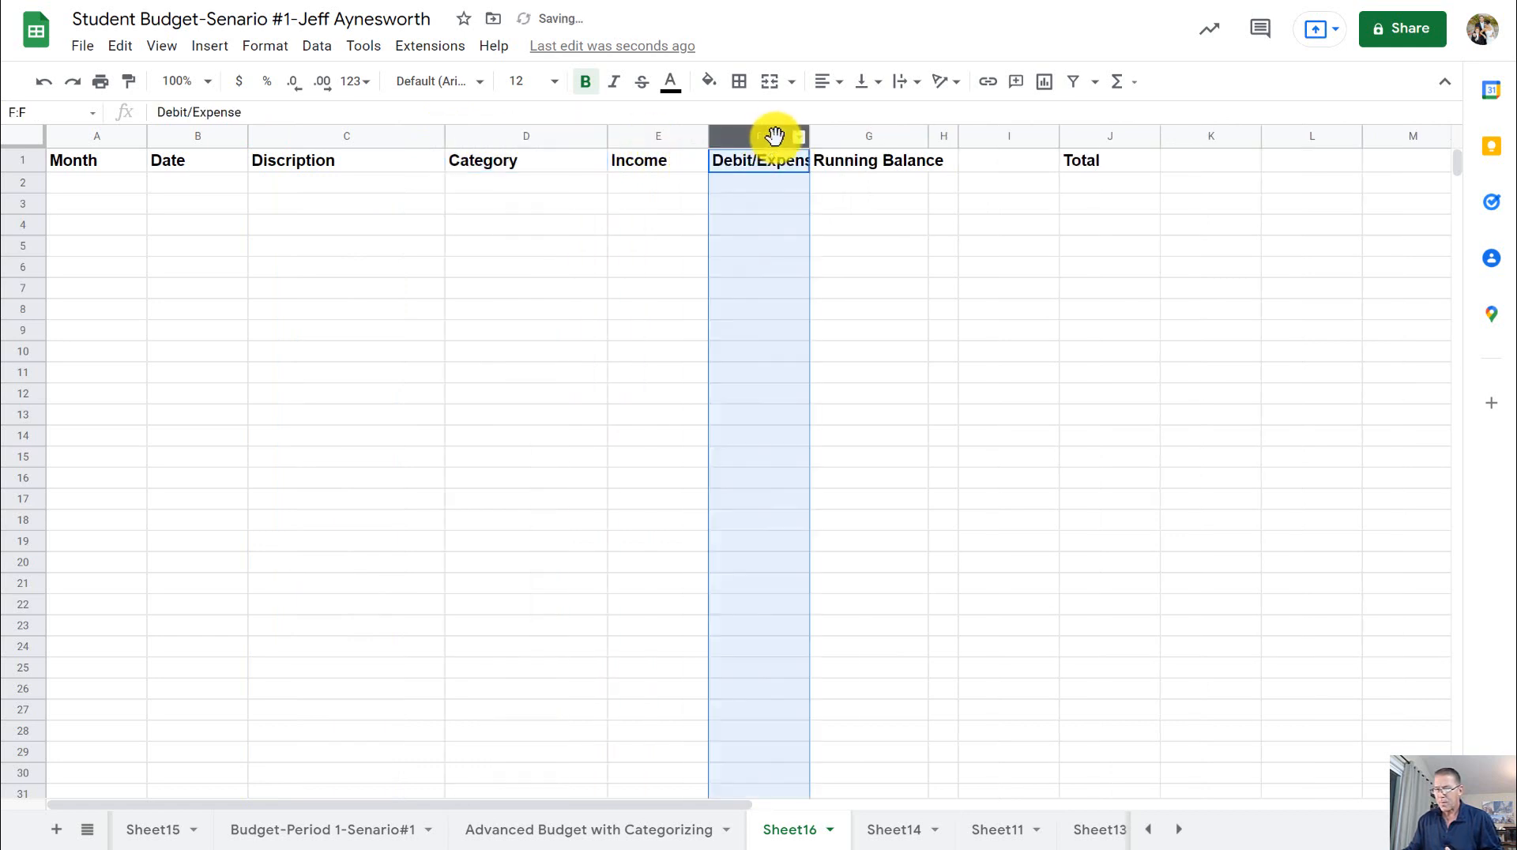
left_click_drag(809, 137, 825, 136)
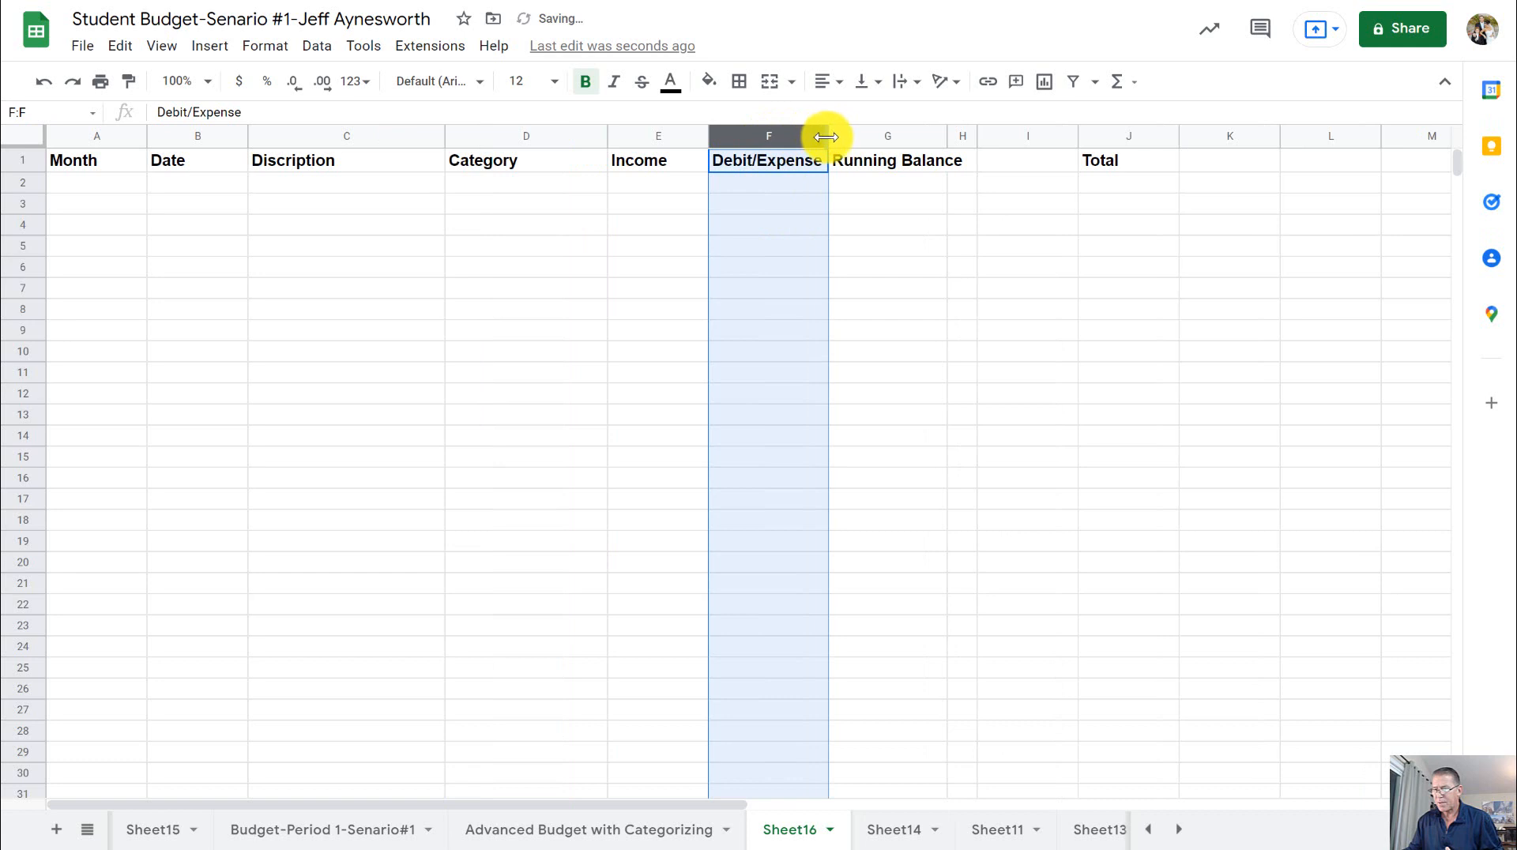
left_click(880, 202)
left_click_drag(944, 136, 966, 135)
left_click(1032, 223)
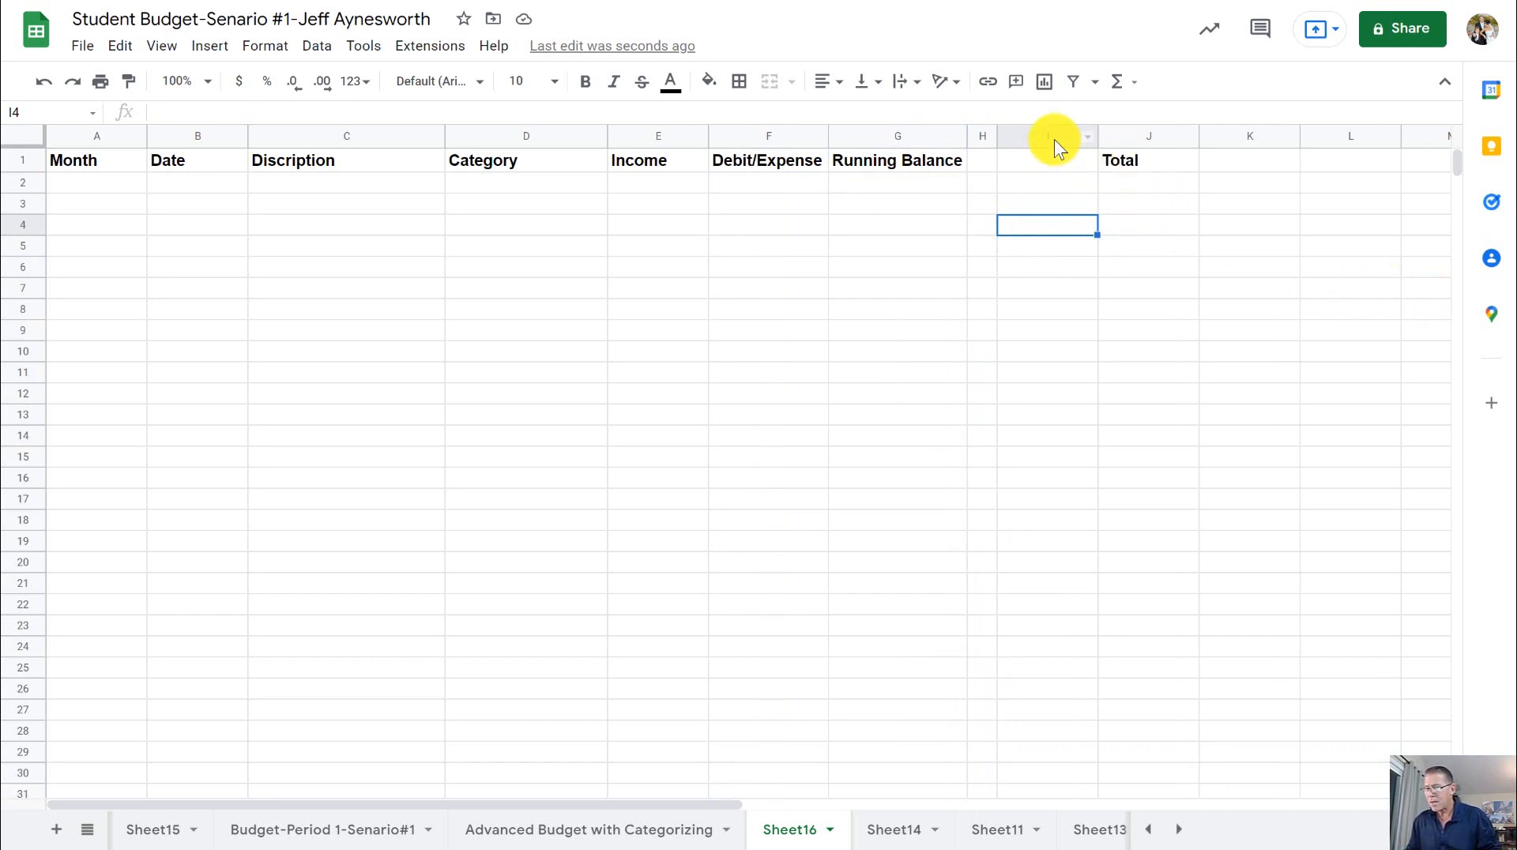
left_click_drag(1095, 137, 1192, 128)
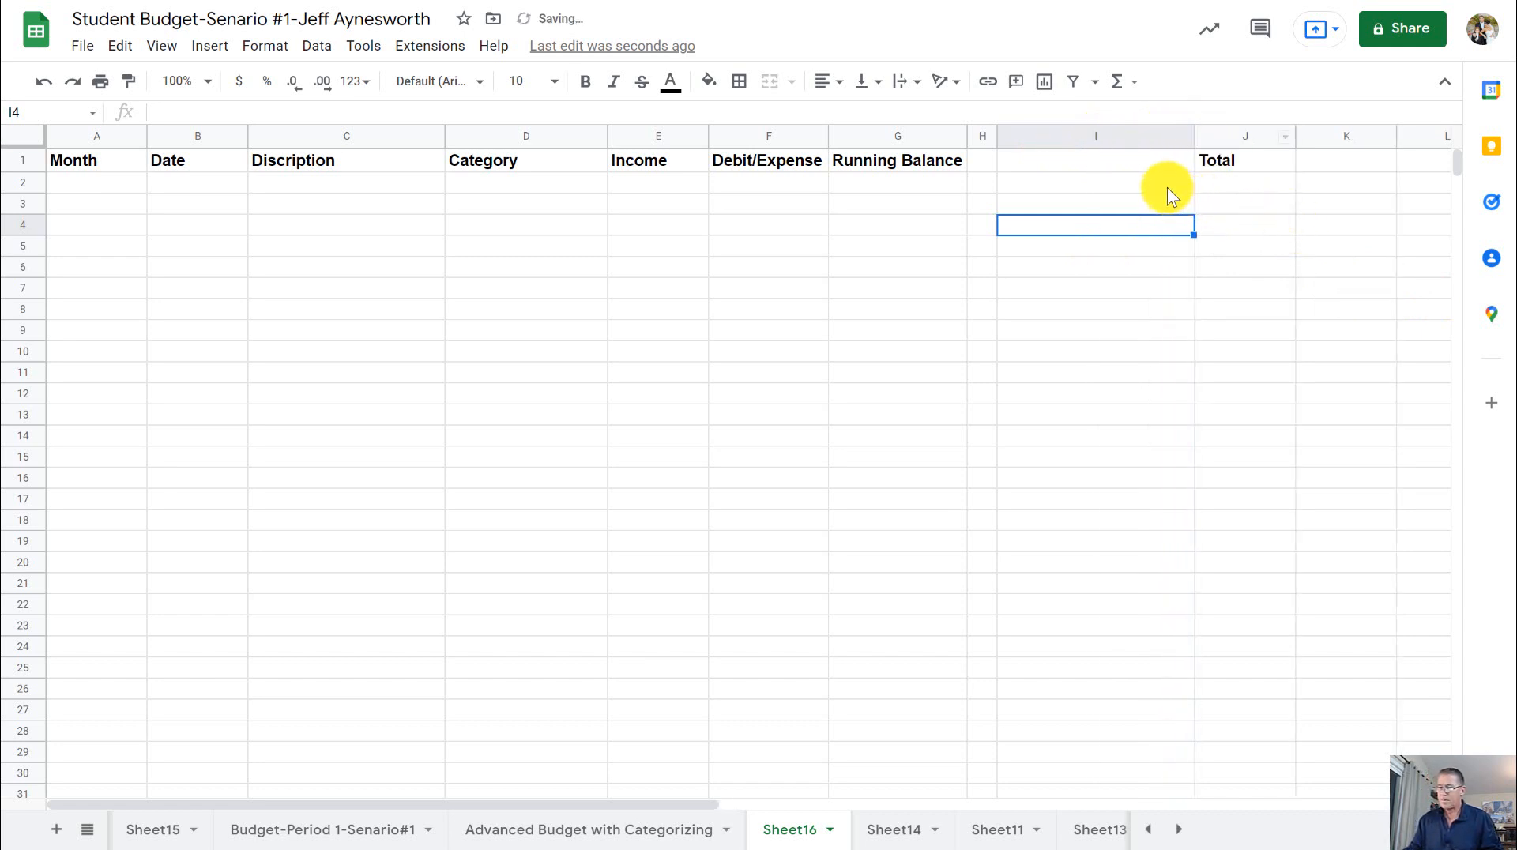
left_click(1166, 187)
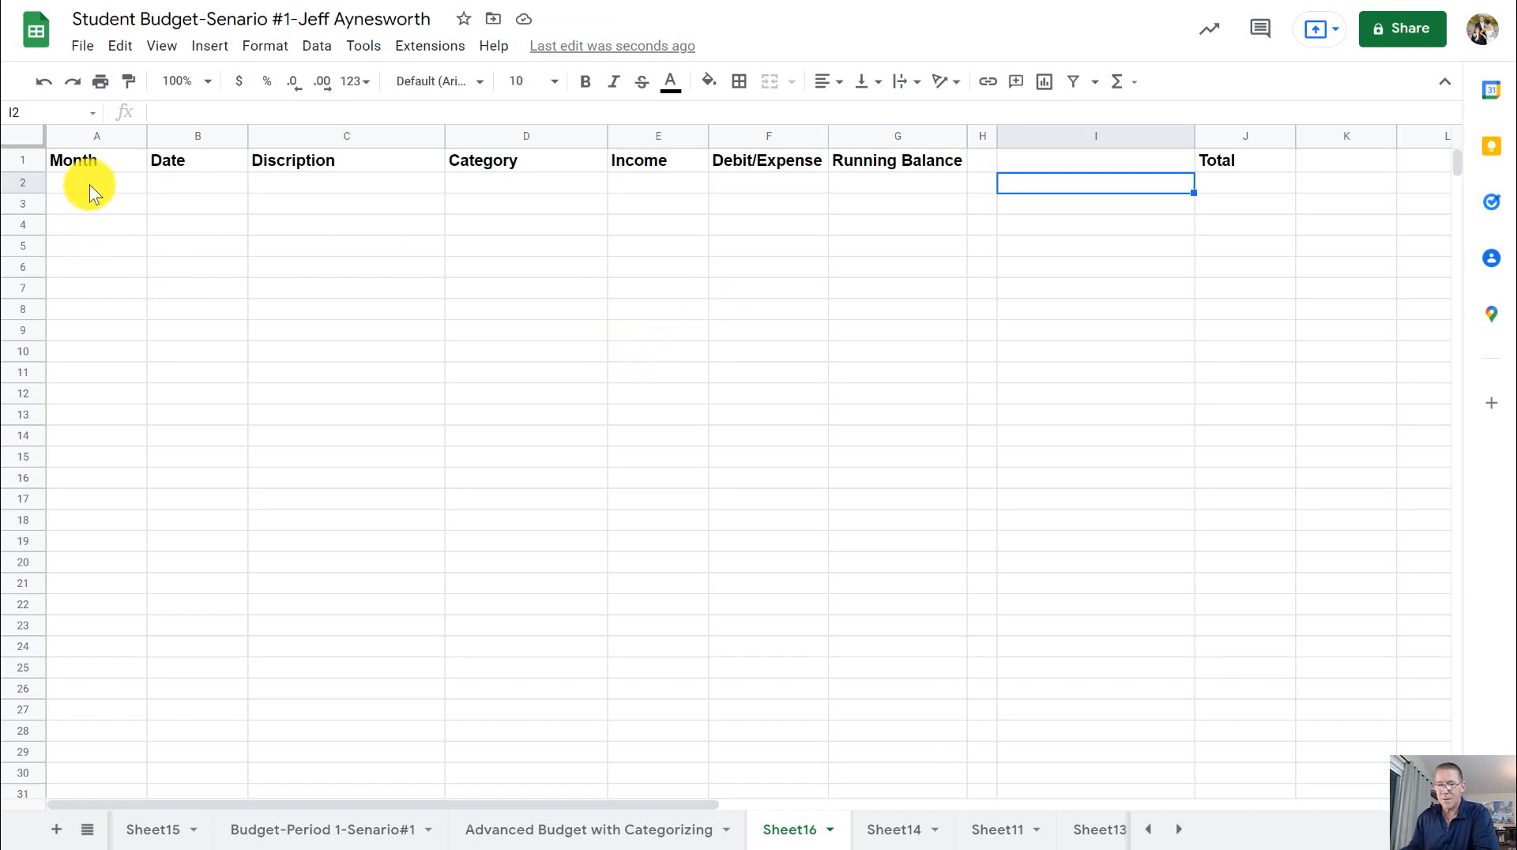
- Apply the Date number format to the whole Date column B
left_click(174, 139)
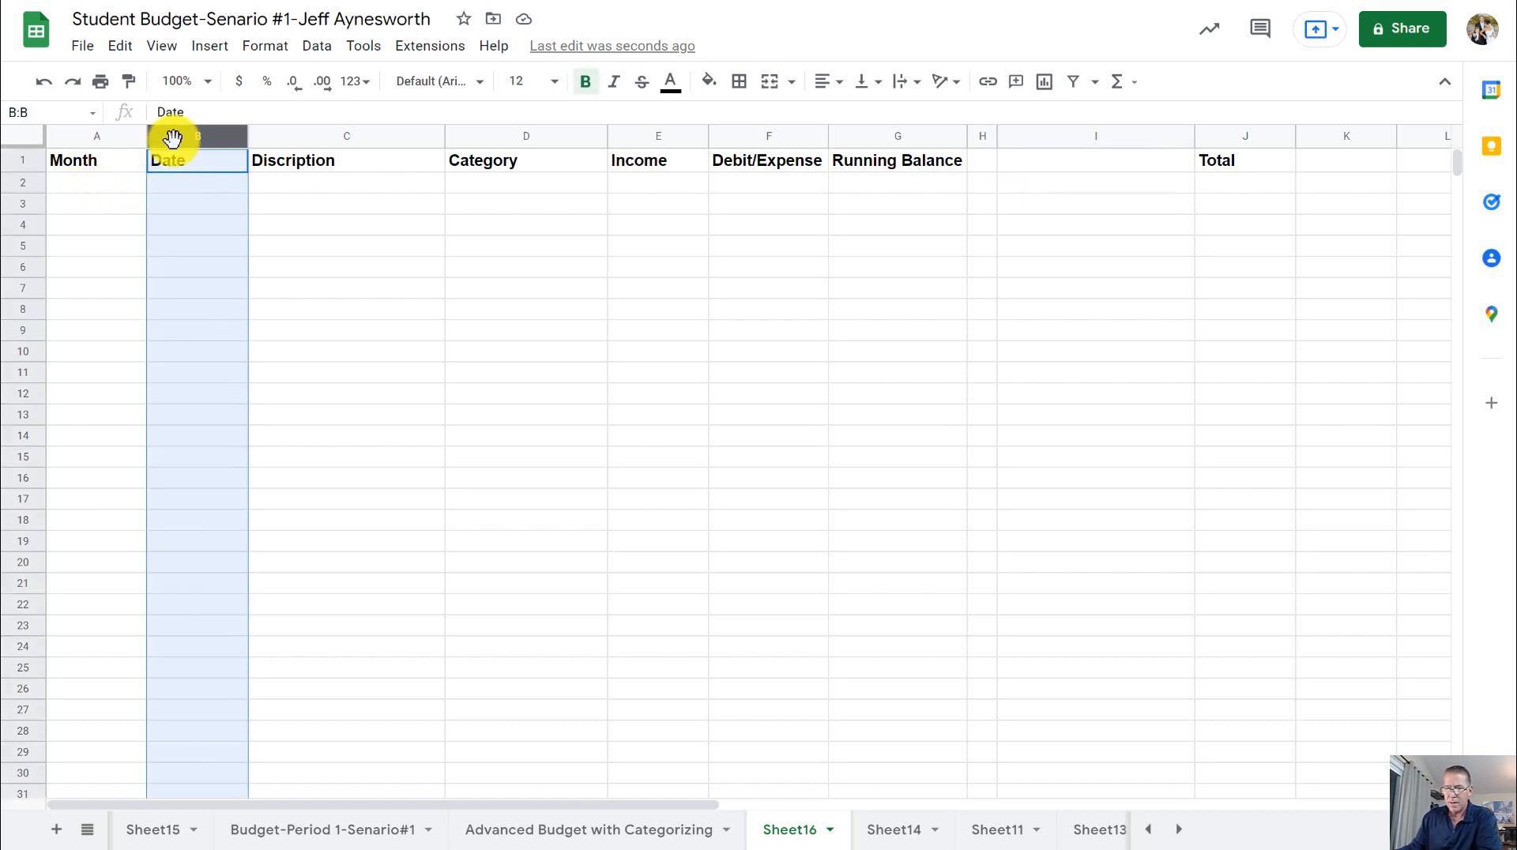
left_click(265, 49)
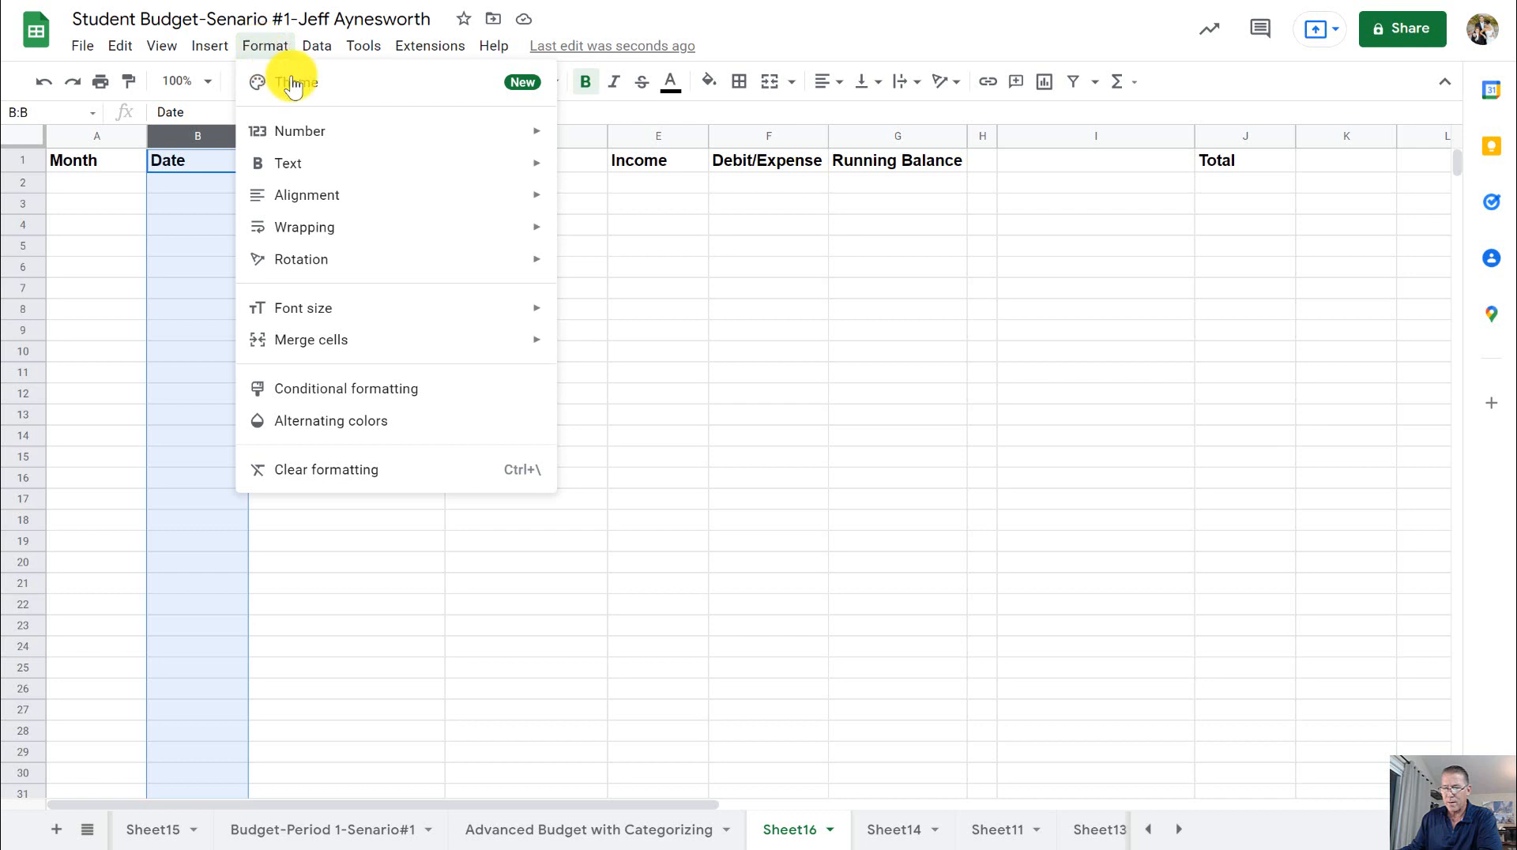
mouse_move(322, 130)
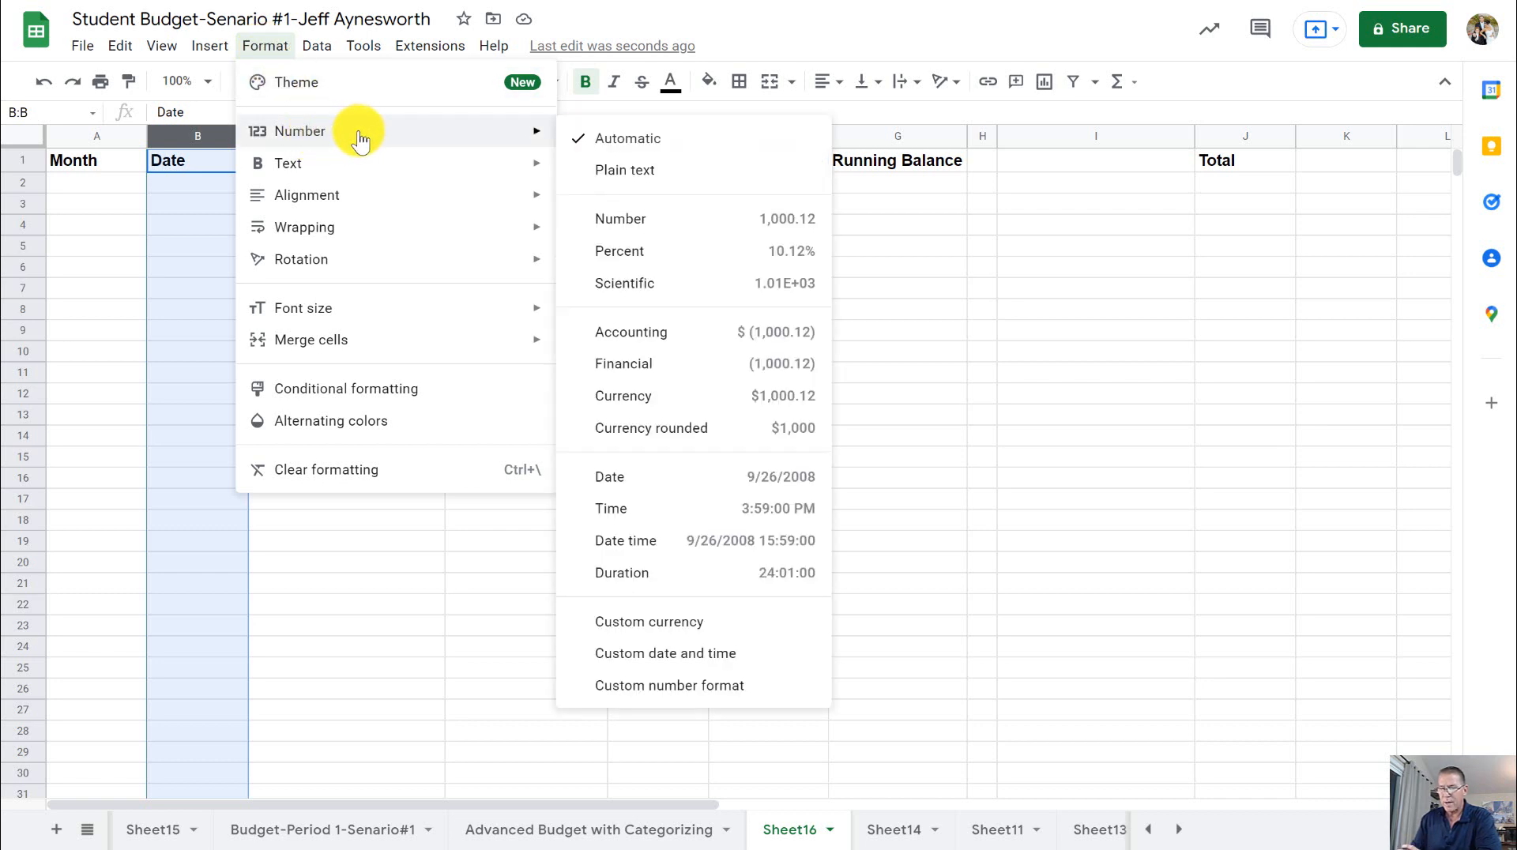
left_click(647, 487)
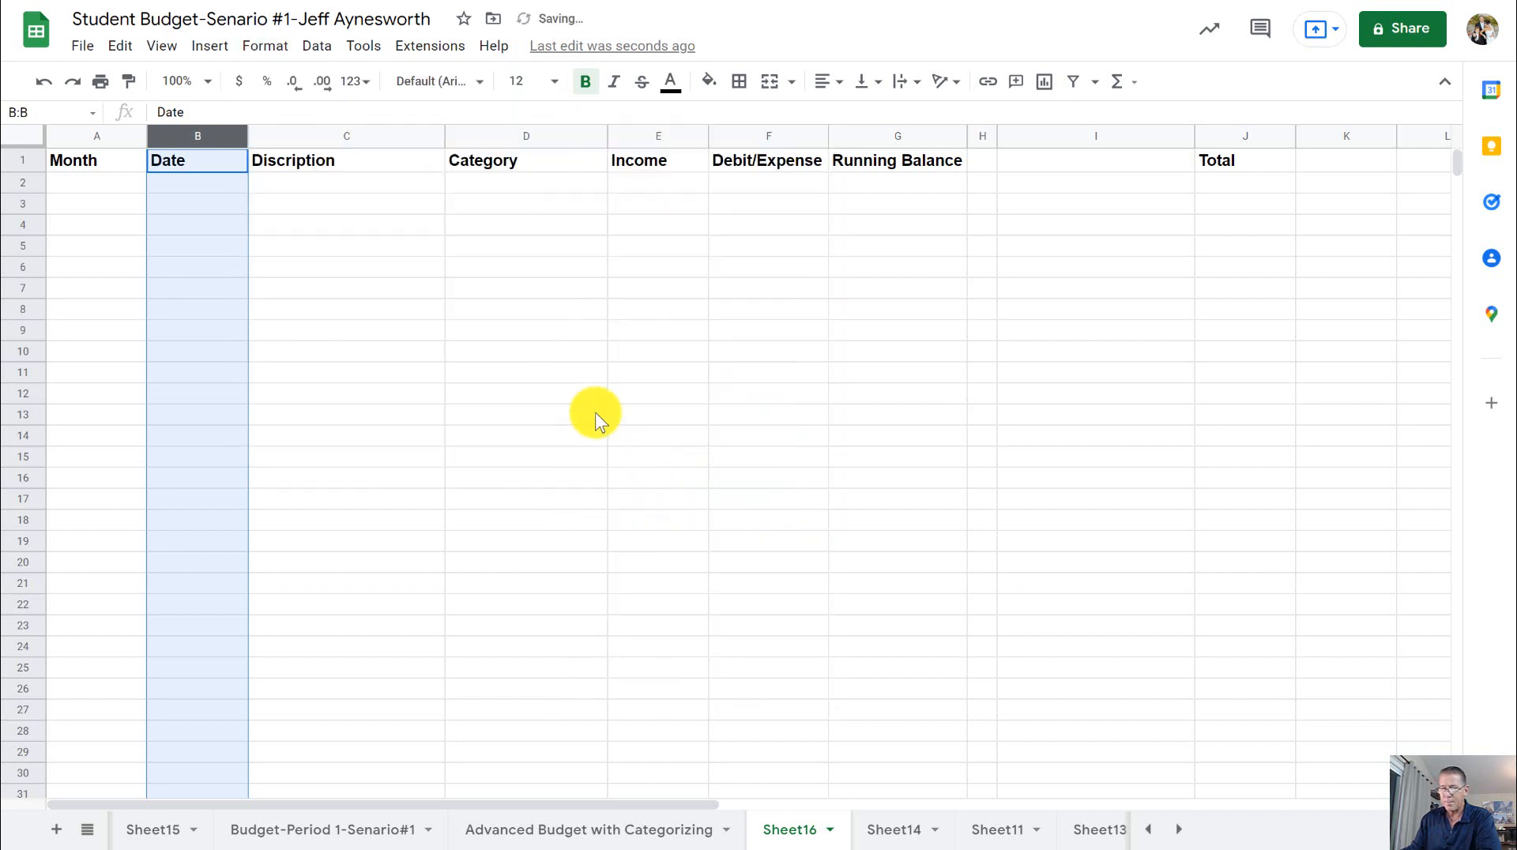
- Enter the date 1-1 in cell B2 of the Date column
left_click(199, 189)
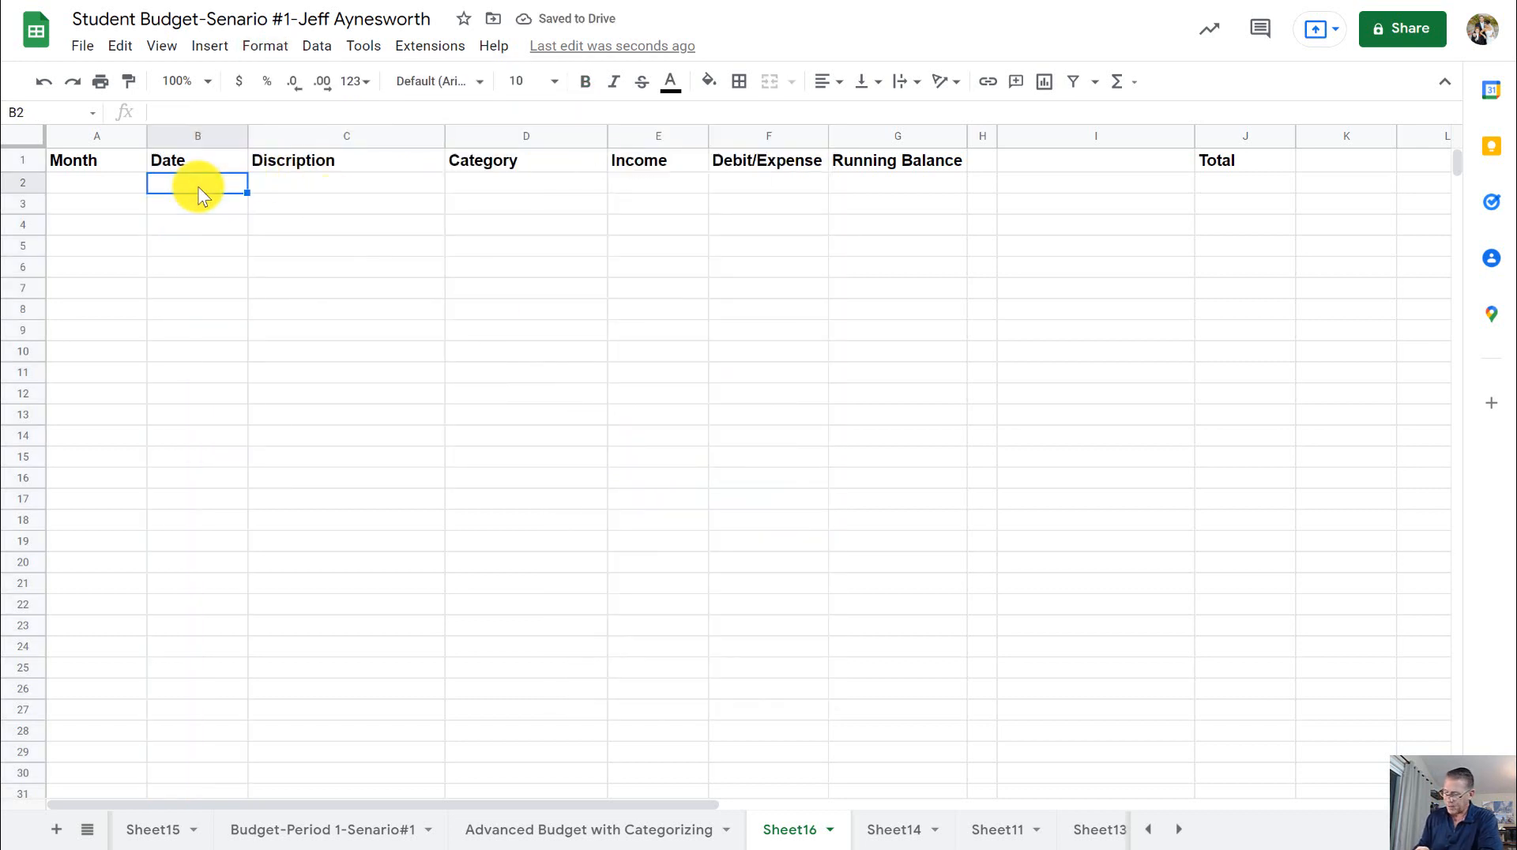
type("1-1")
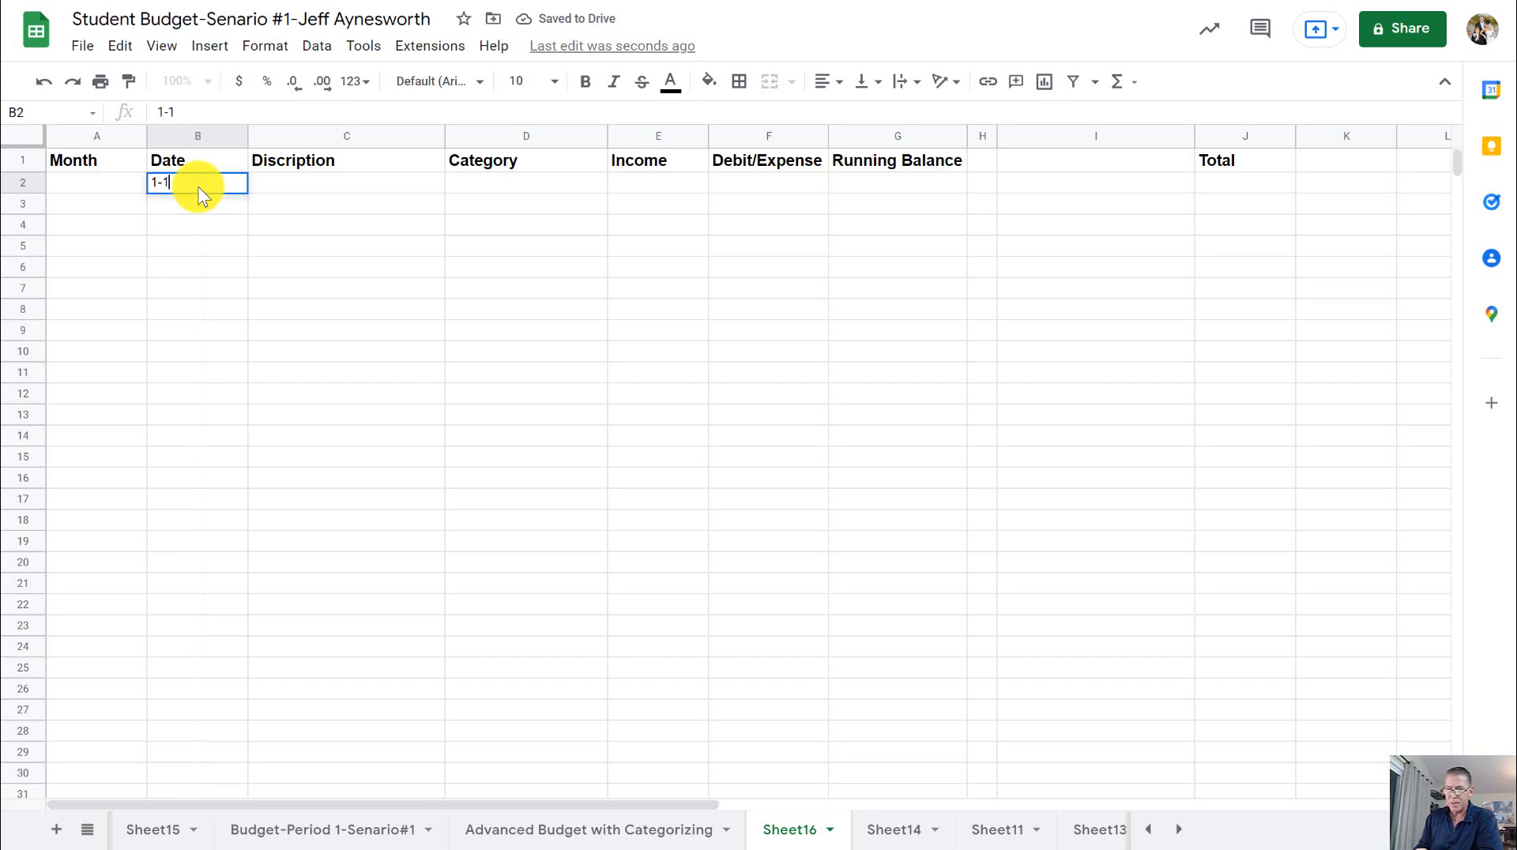
key("Tab")
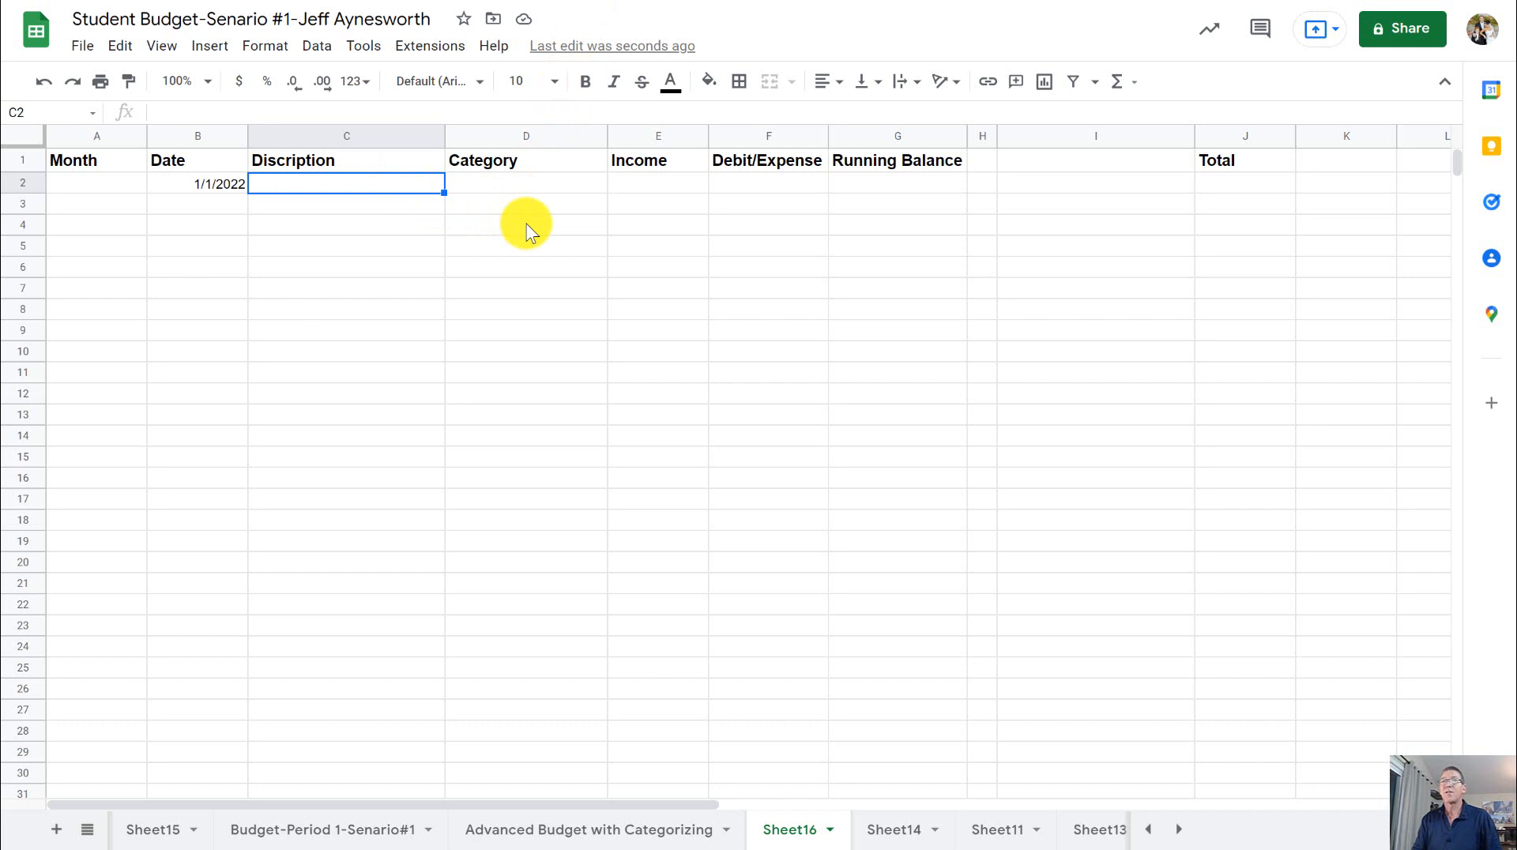
- Enter Starting Balance as the description in cell C2
type("Sat")
key("BackSpace")
key("BackSpace")
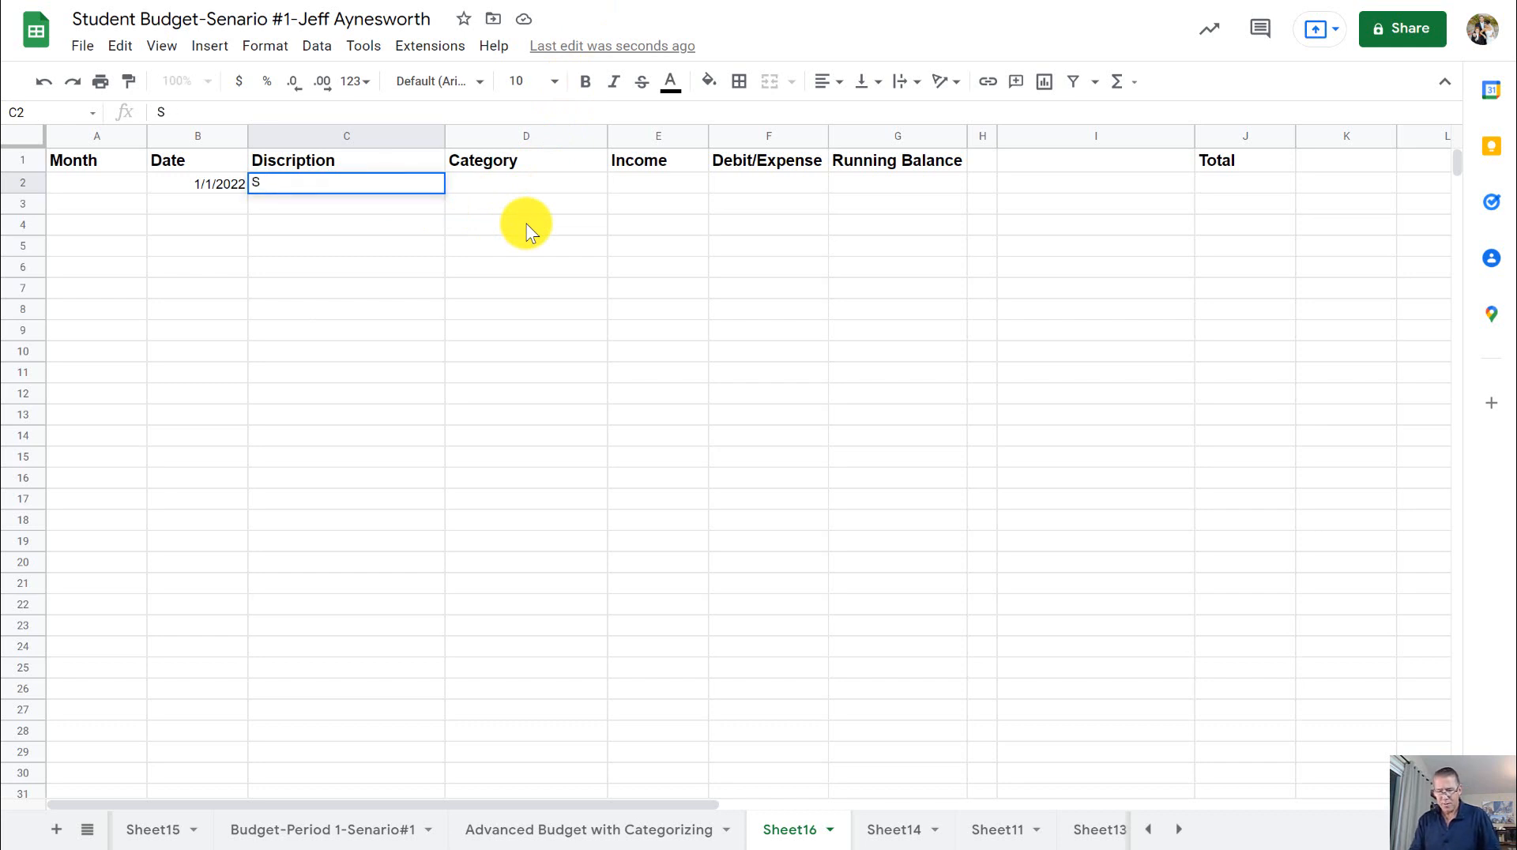
type("tartin")
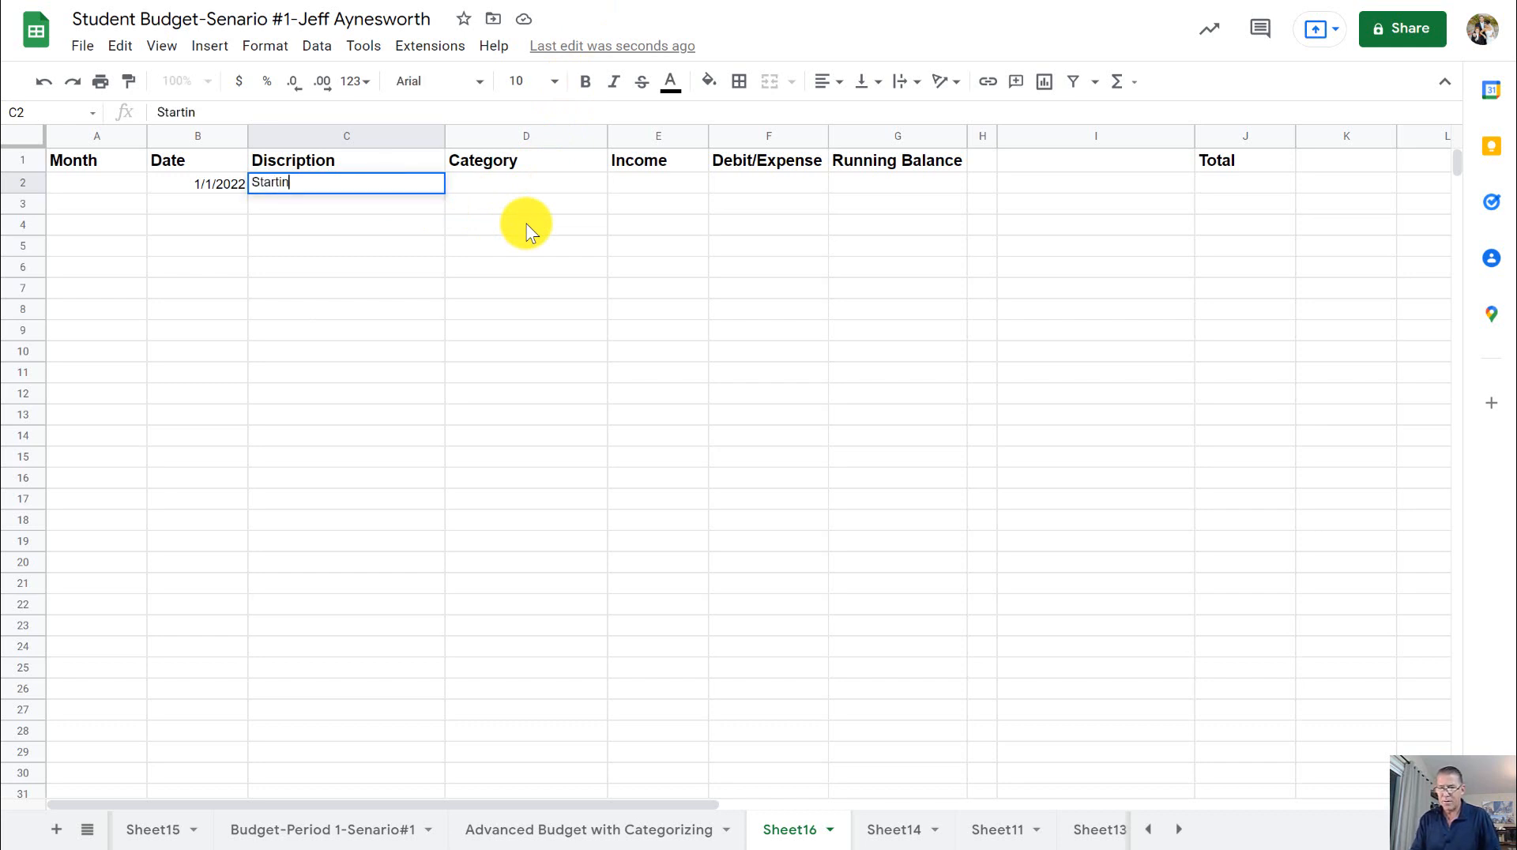
type("g B")
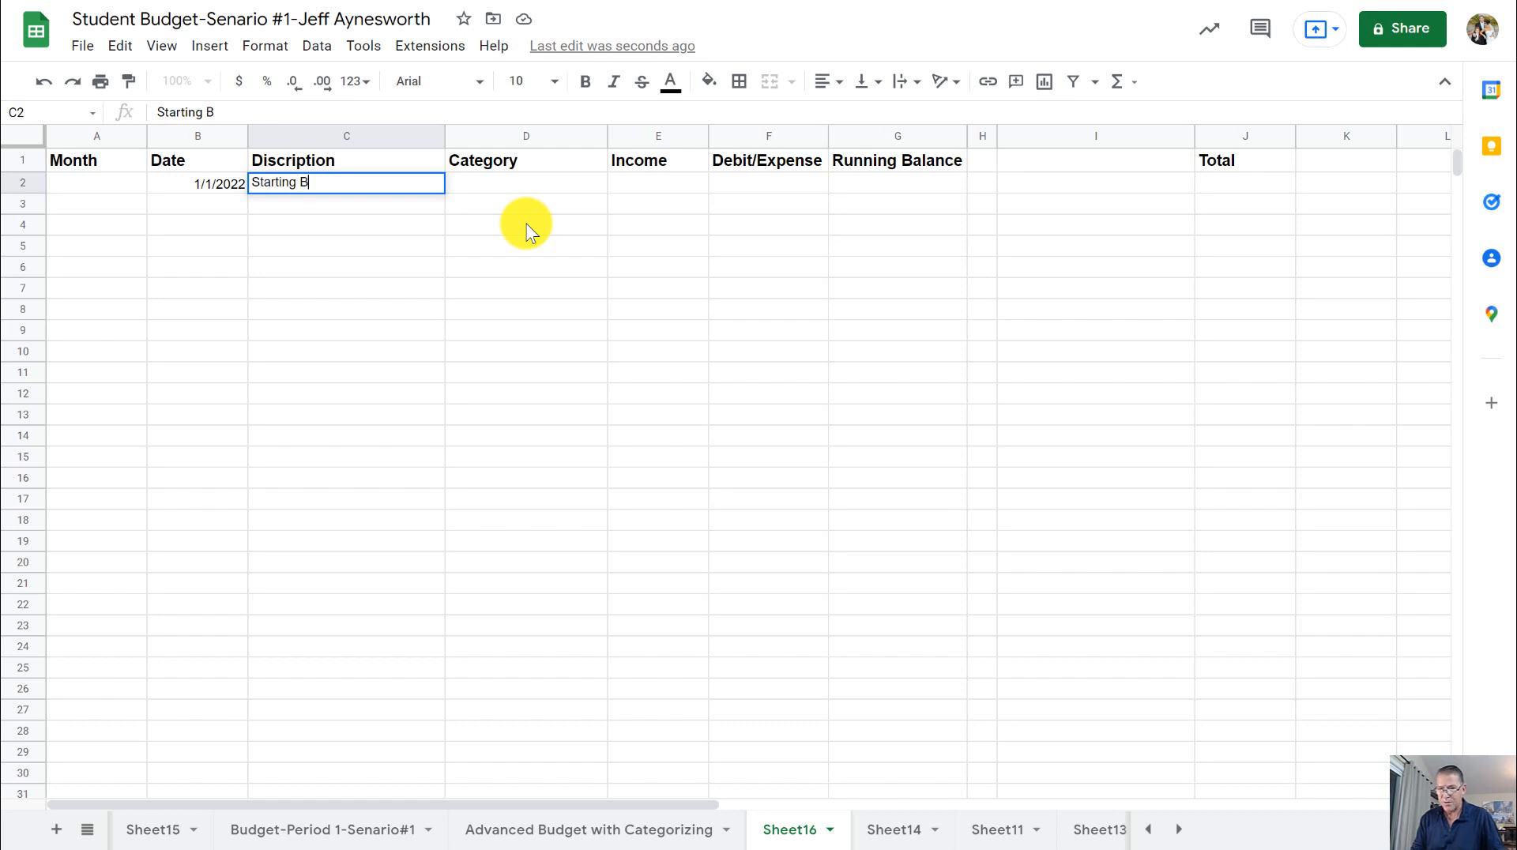
type("alance")
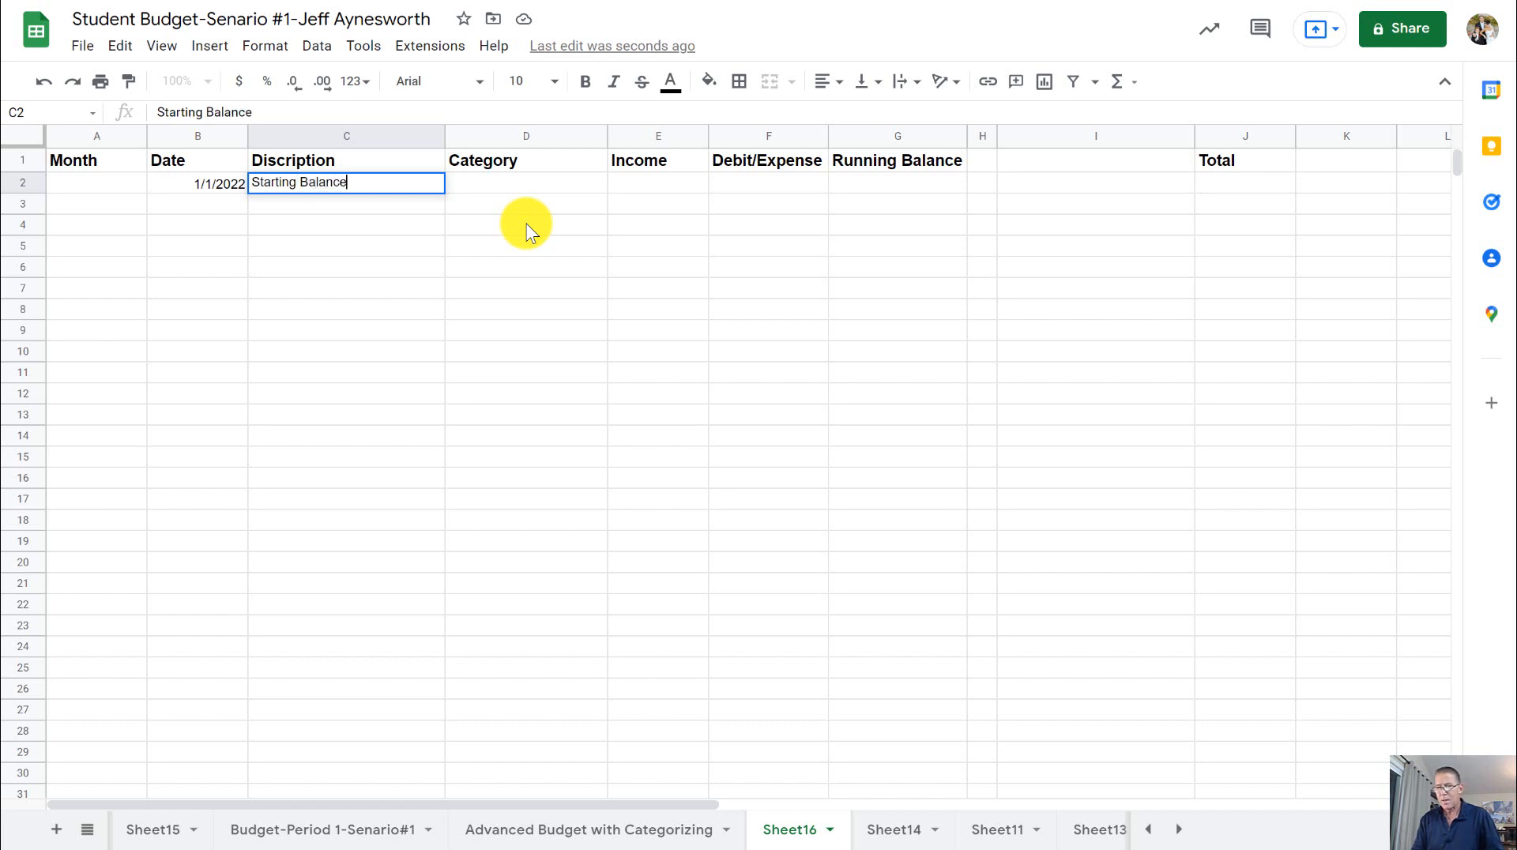
key("Tab")
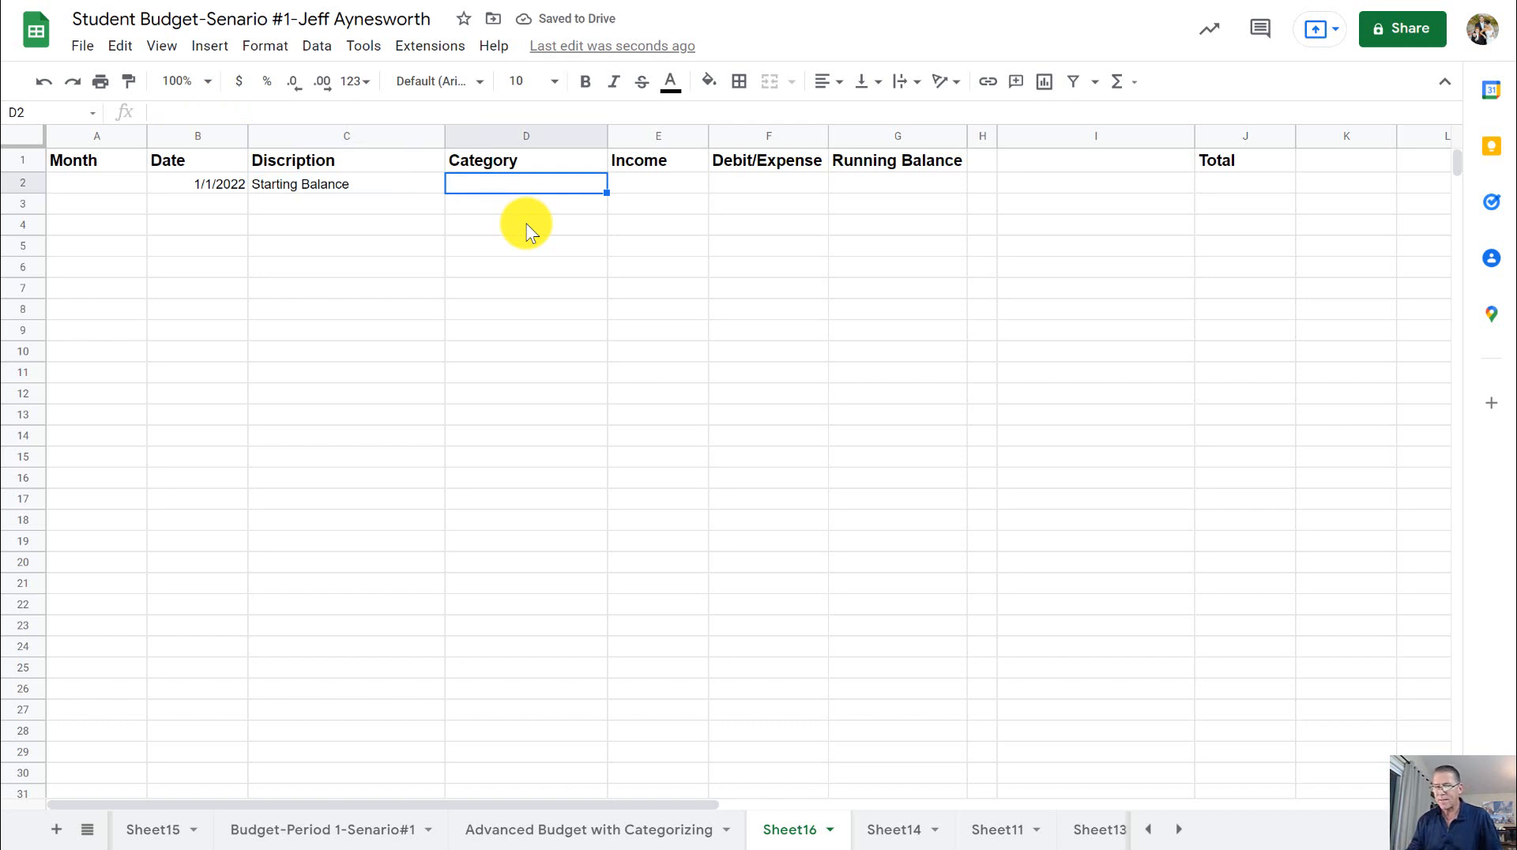
- Enter 10000 as the starting income in cell E2
left_click(658, 184)
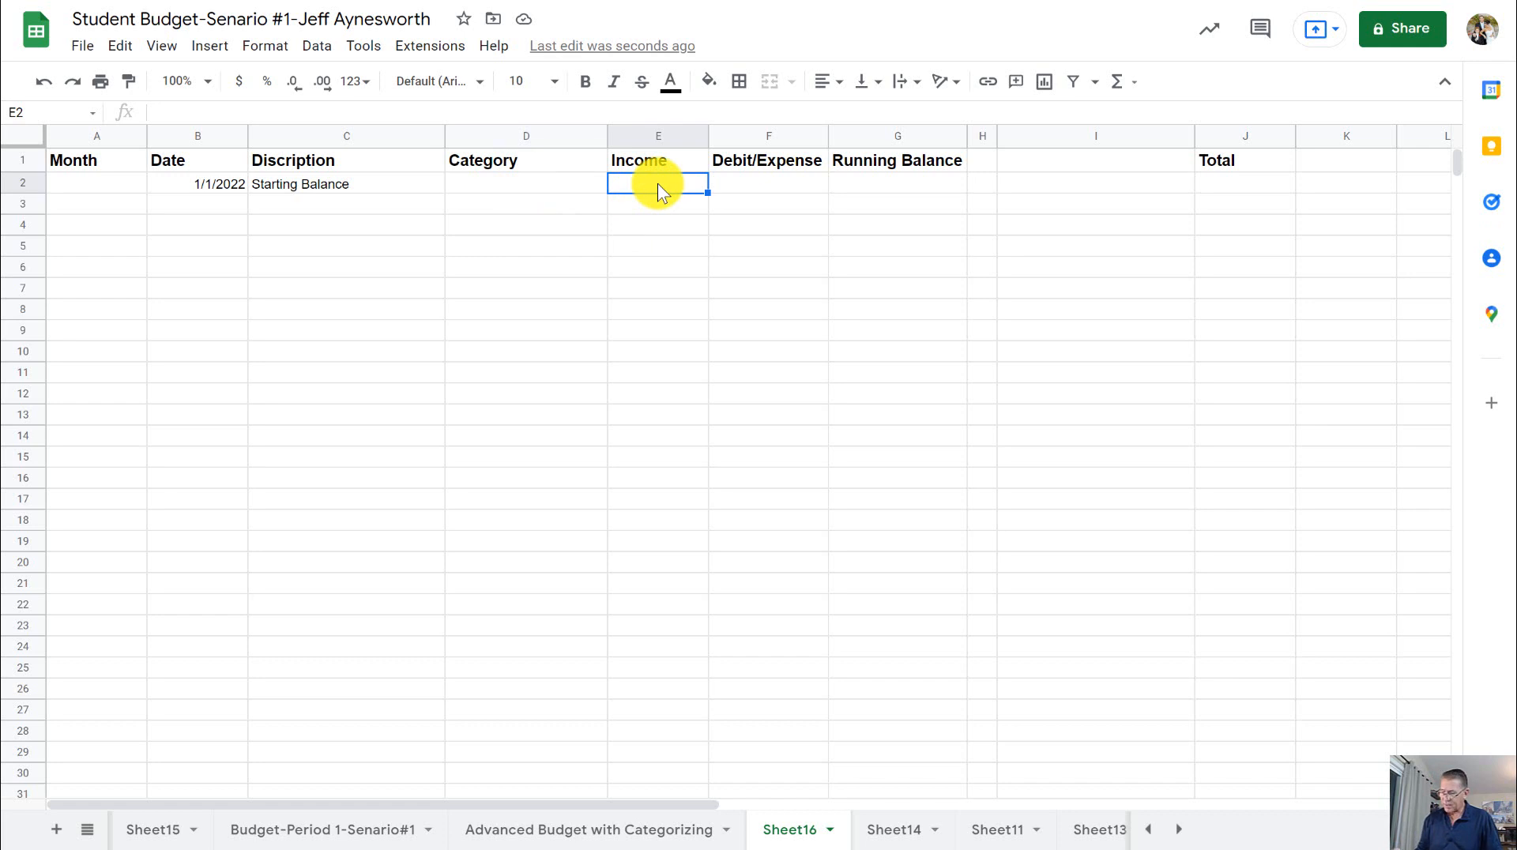
type("1000")
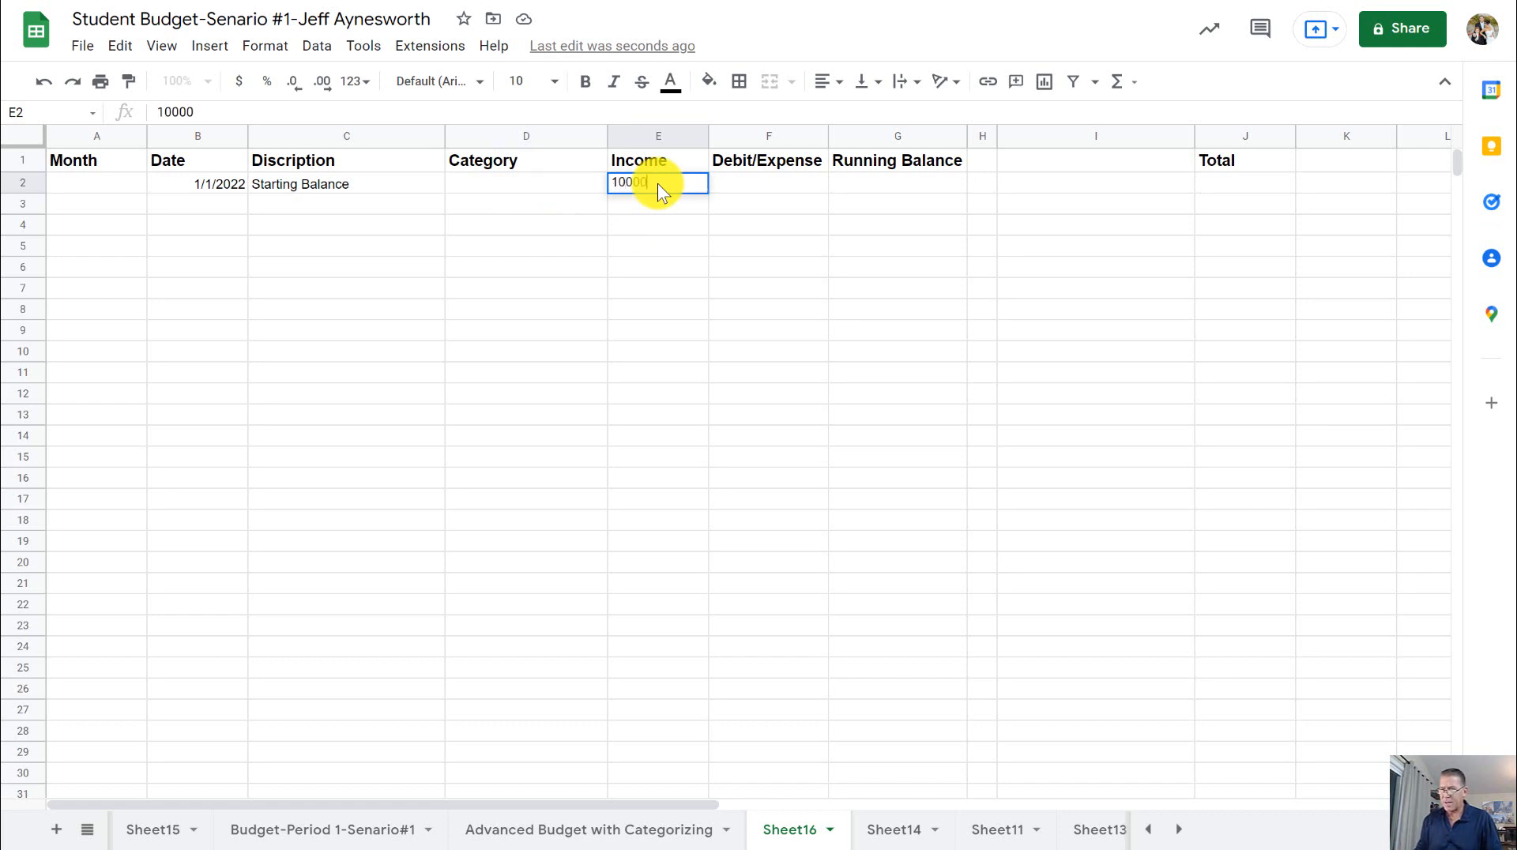
type("0")
key("Tab")
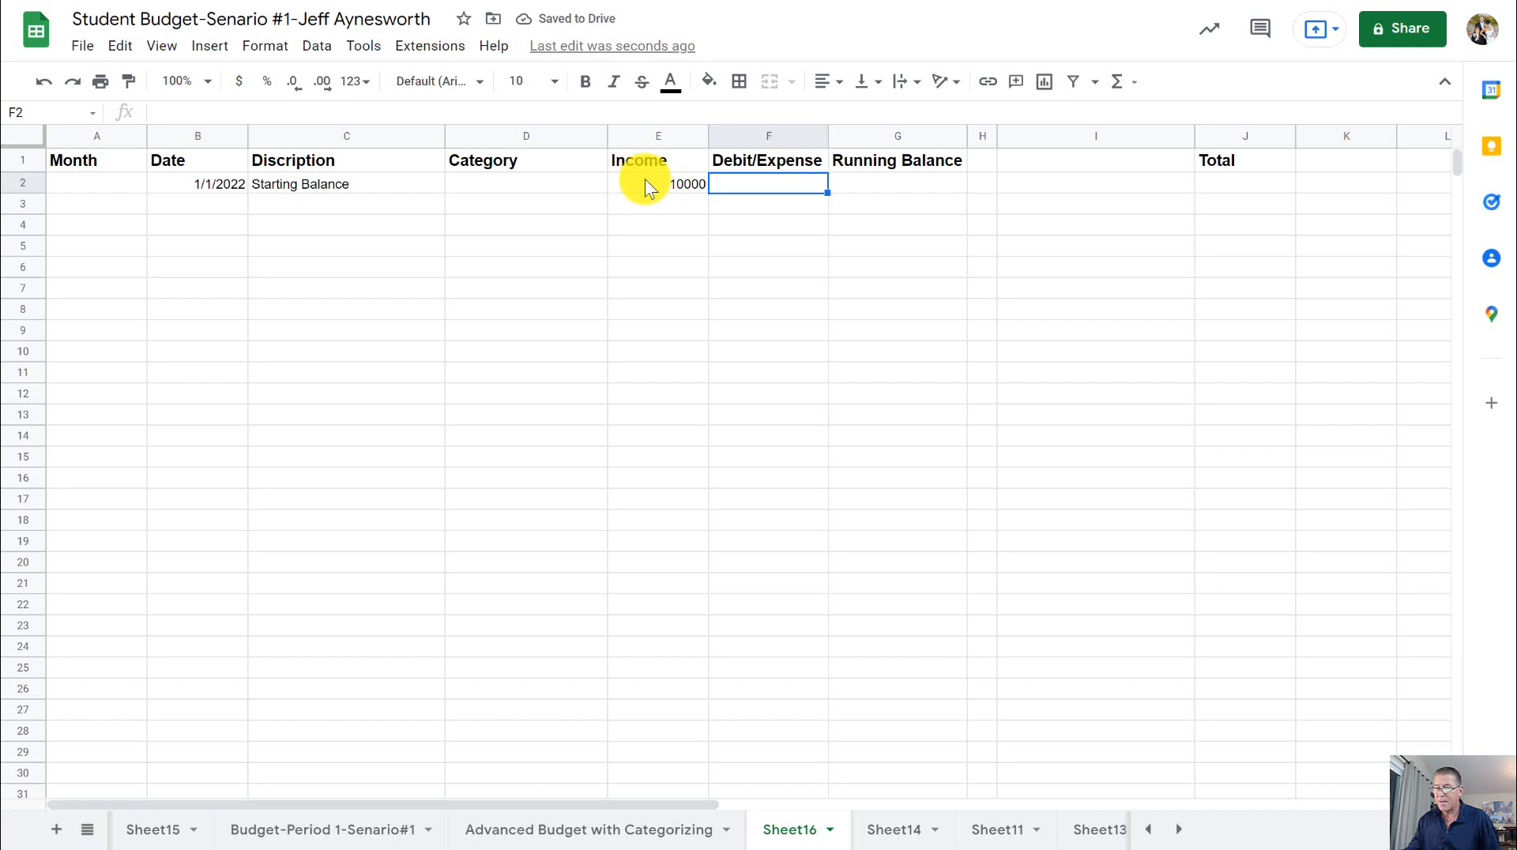
- Format the Income, Debit/Expense and Running Balance columns E to G as currency
left_click(645, 182)
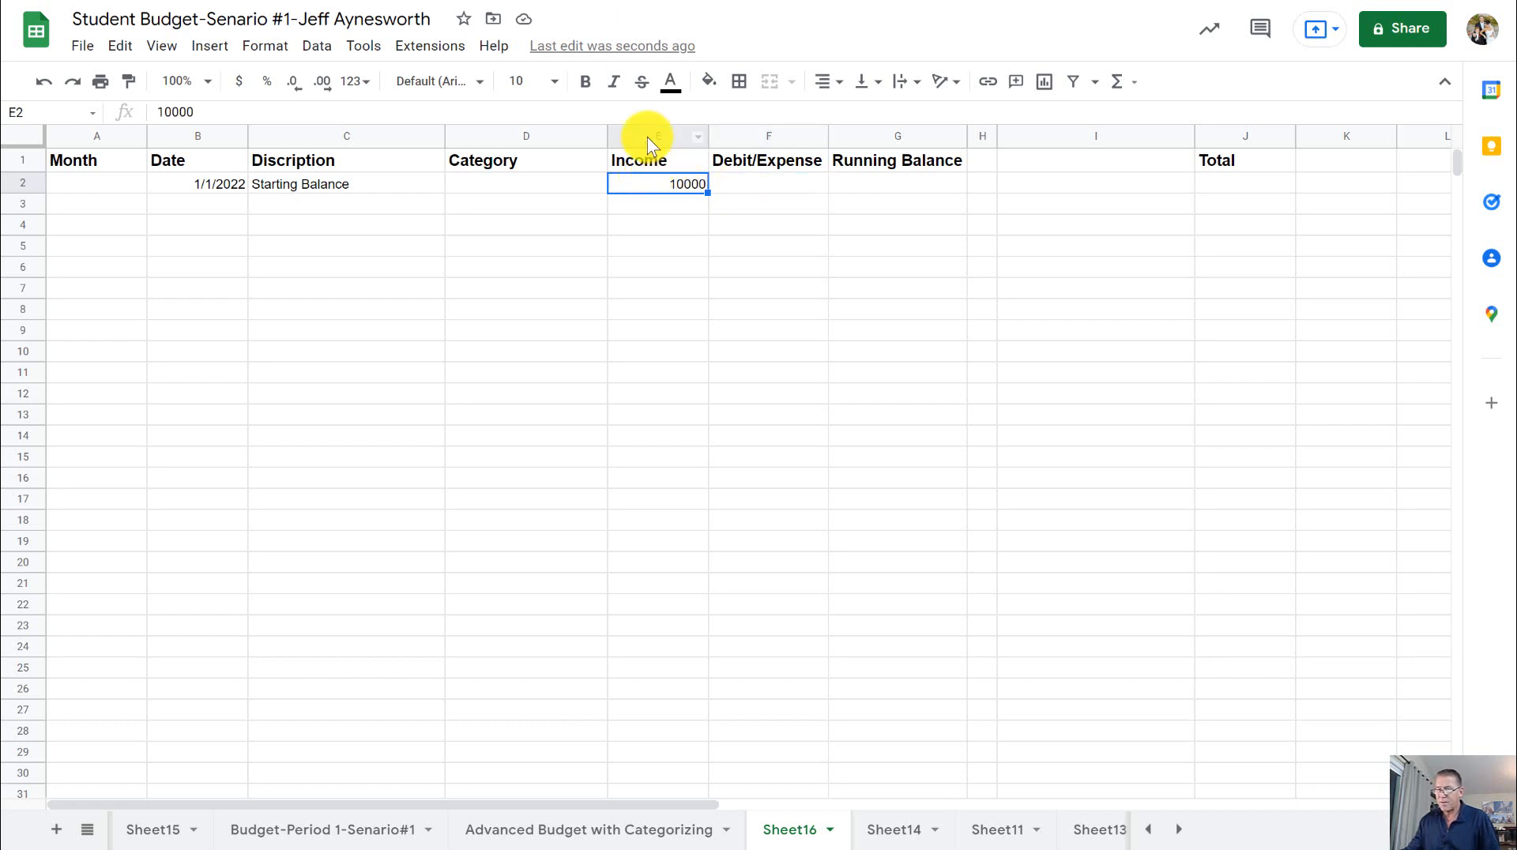
left_click_drag(647, 136, 869, 154)
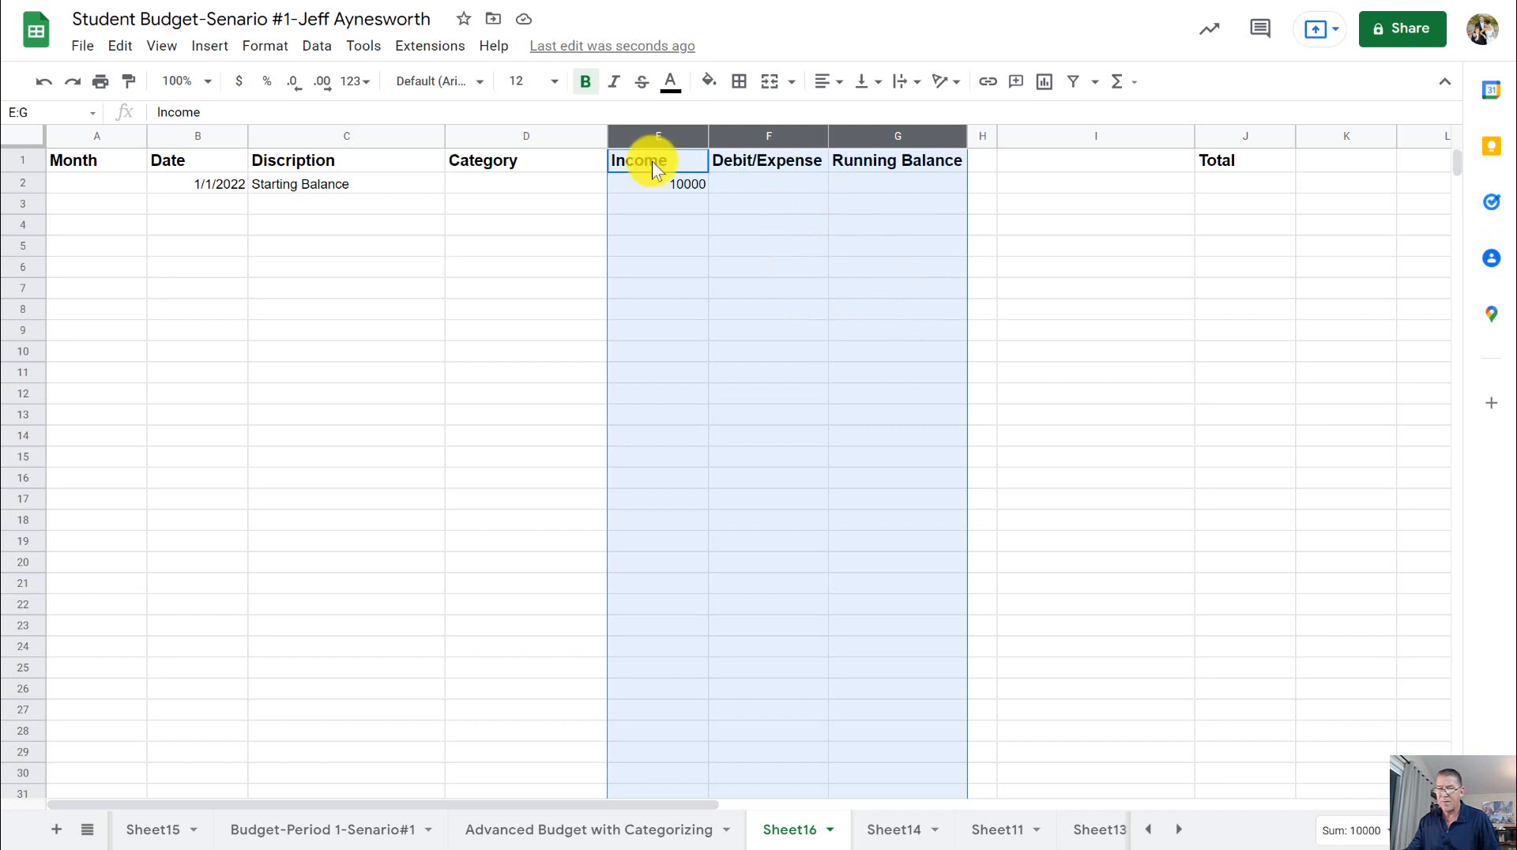
left_click(239, 82)
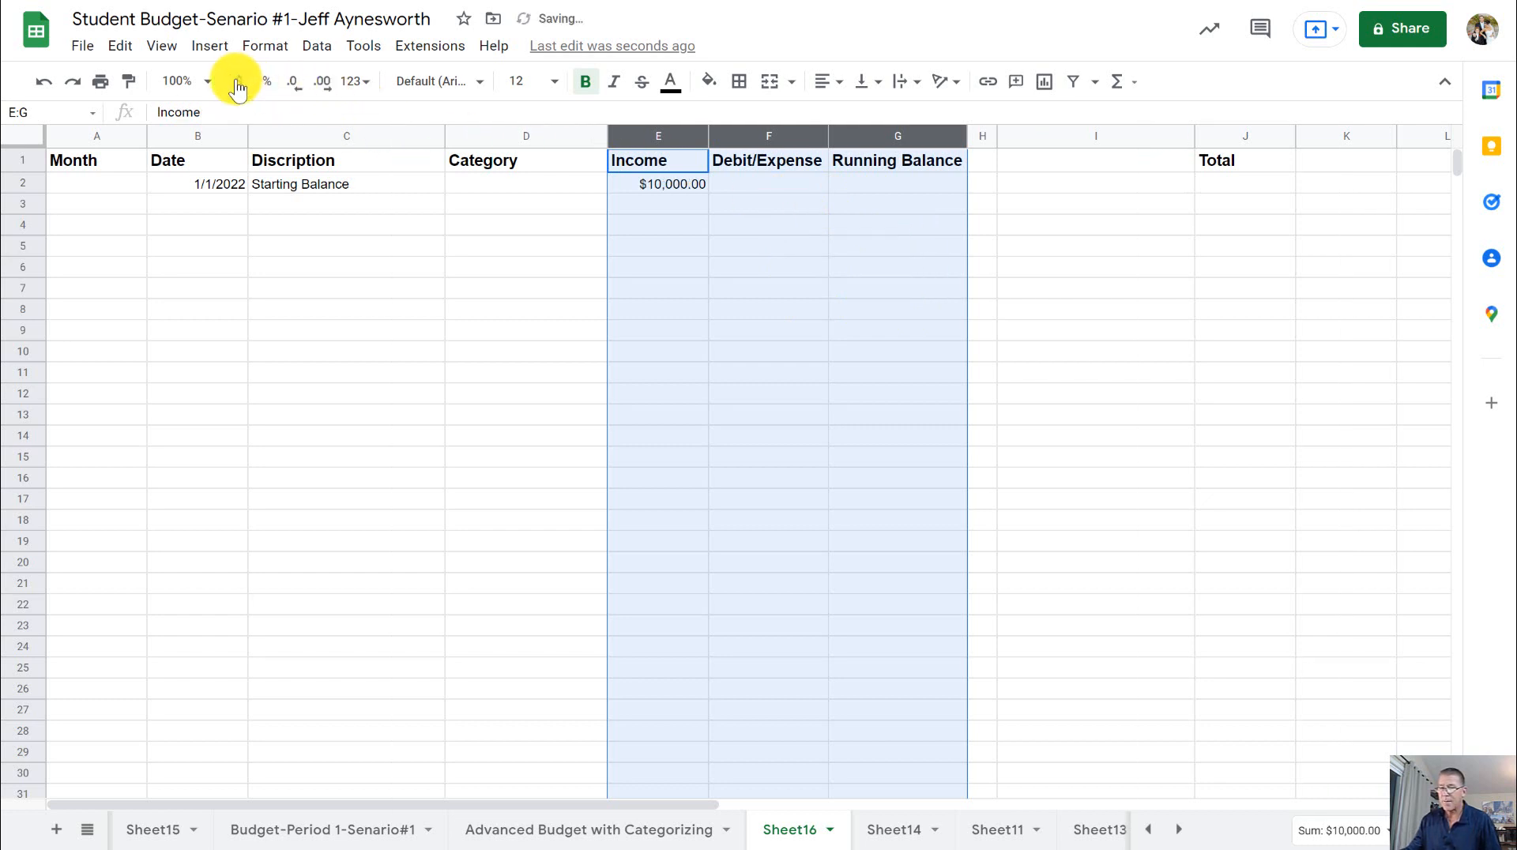
left_click(652, 202)
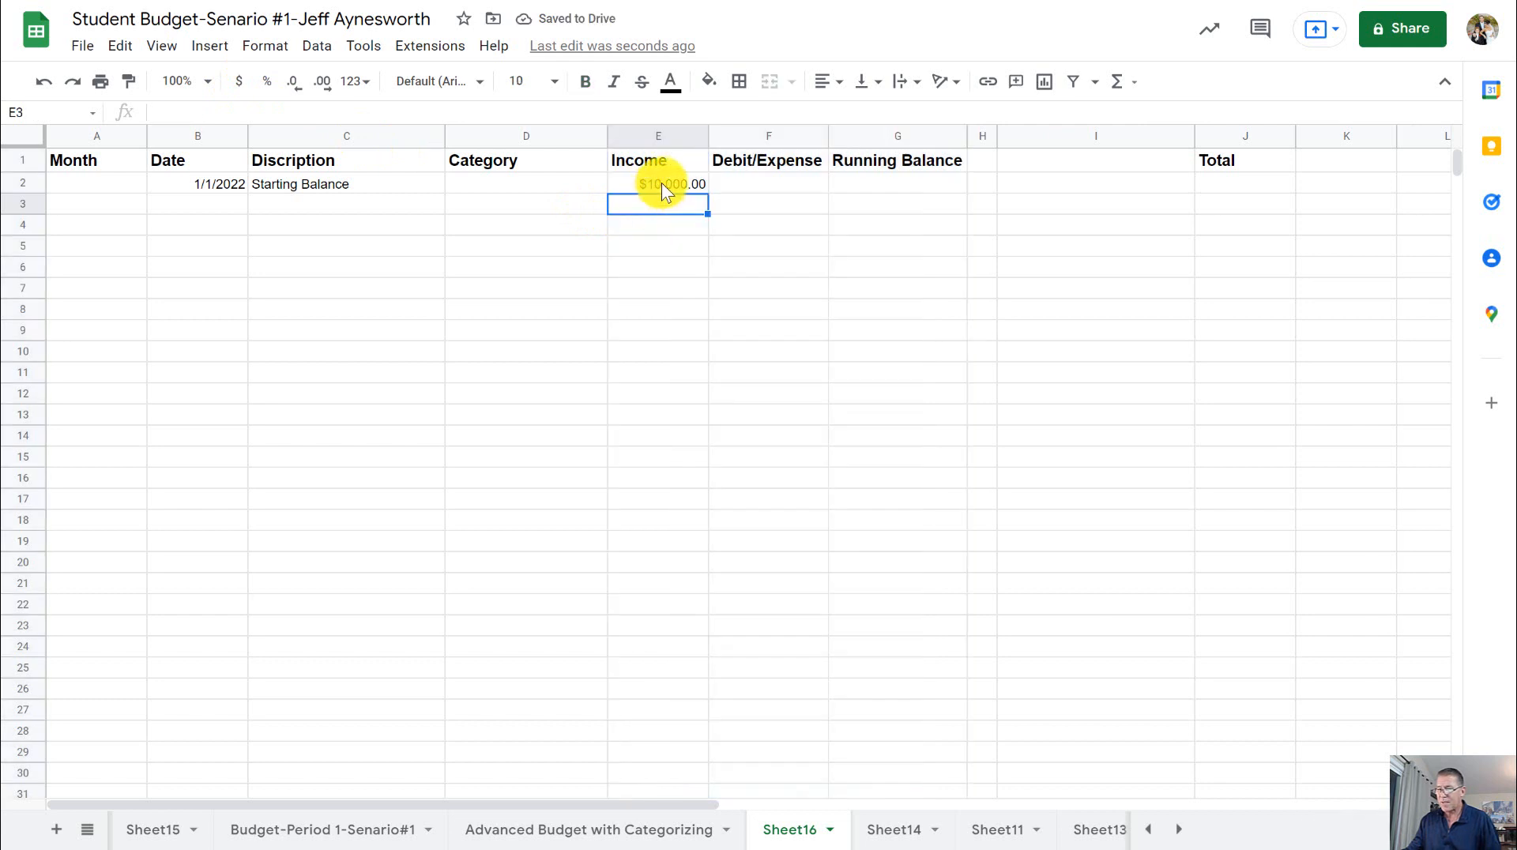
left_click(661, 183)
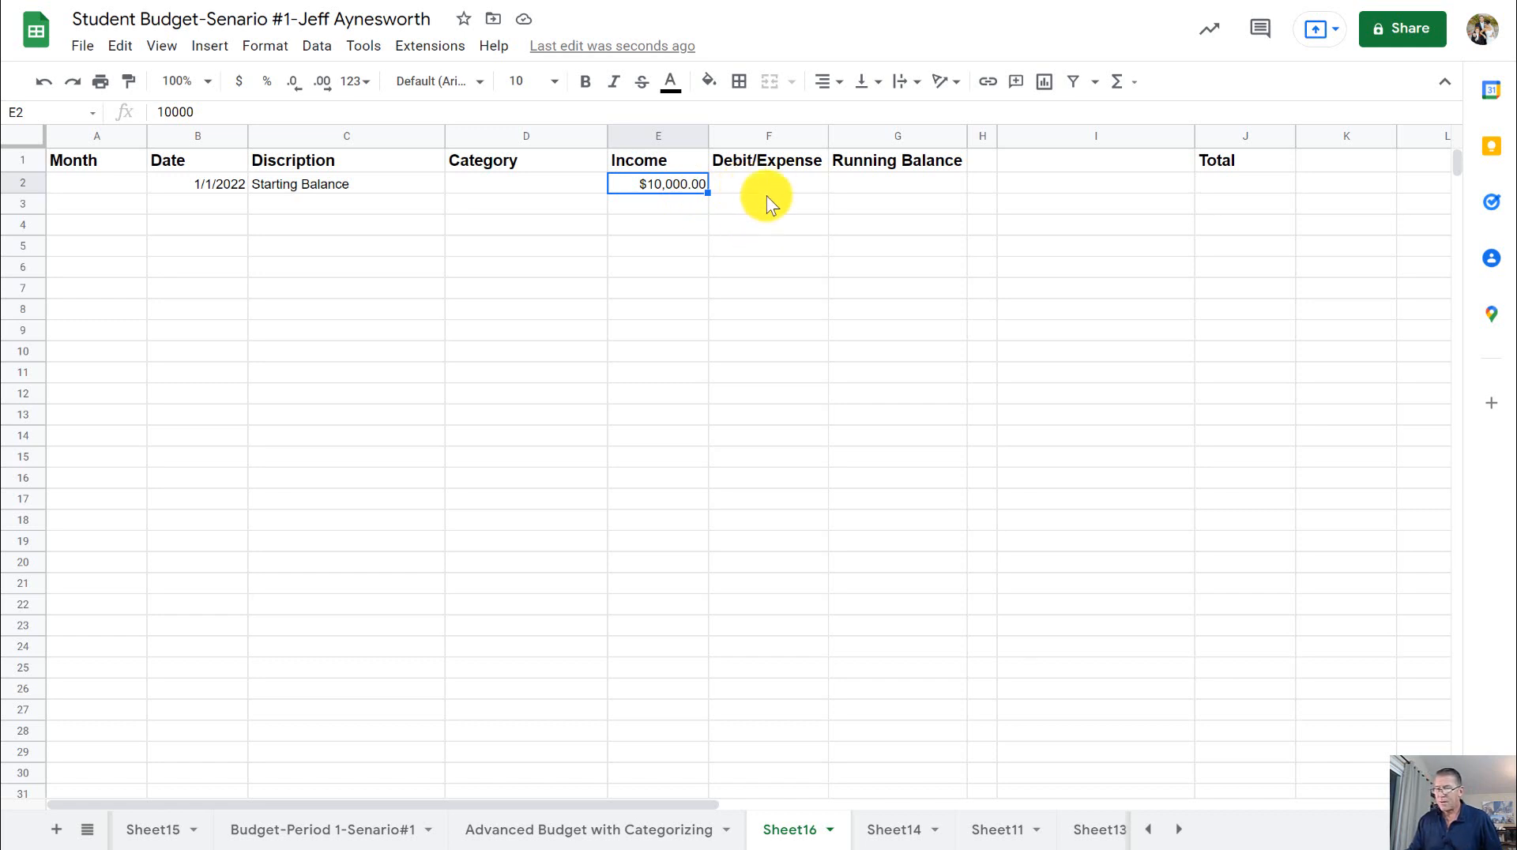
- Enter the date 1-2 in cell B3 and Five Guys as its description in cell C3
left_click(900, 182)
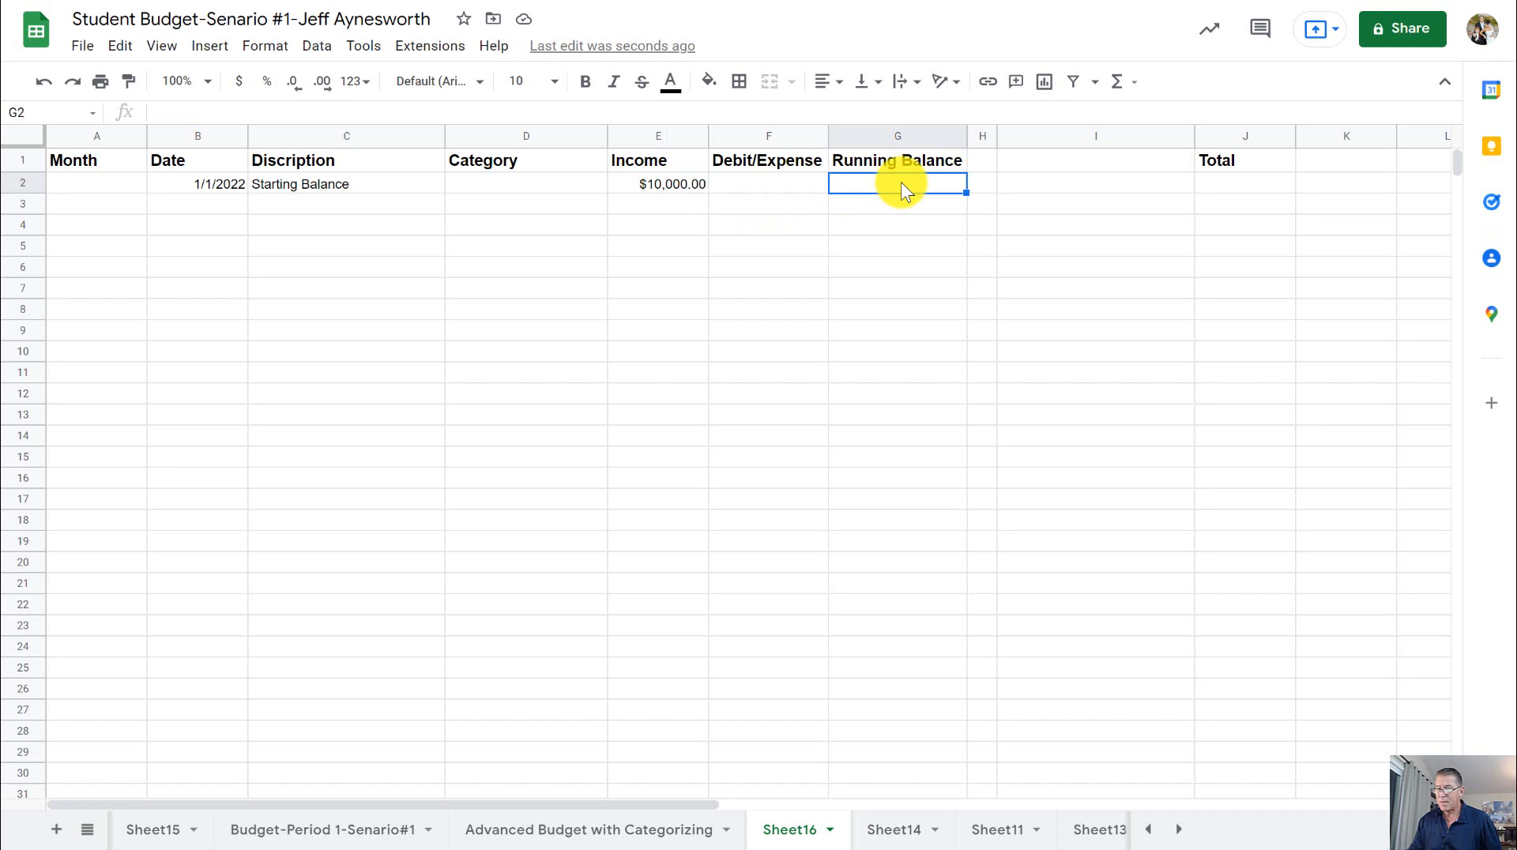
left_click(235, 203)
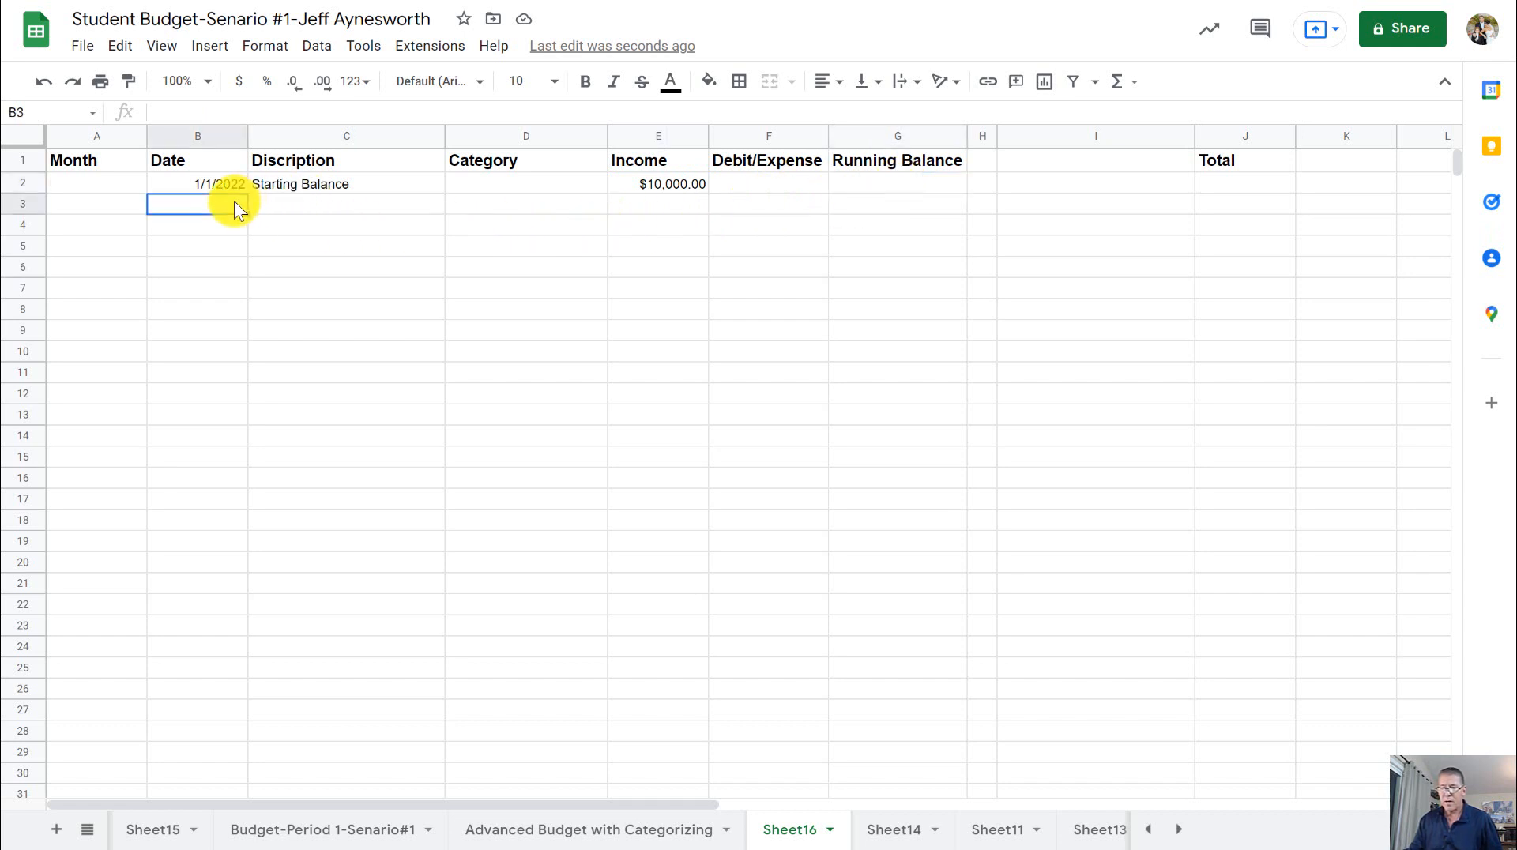
type("1-2")
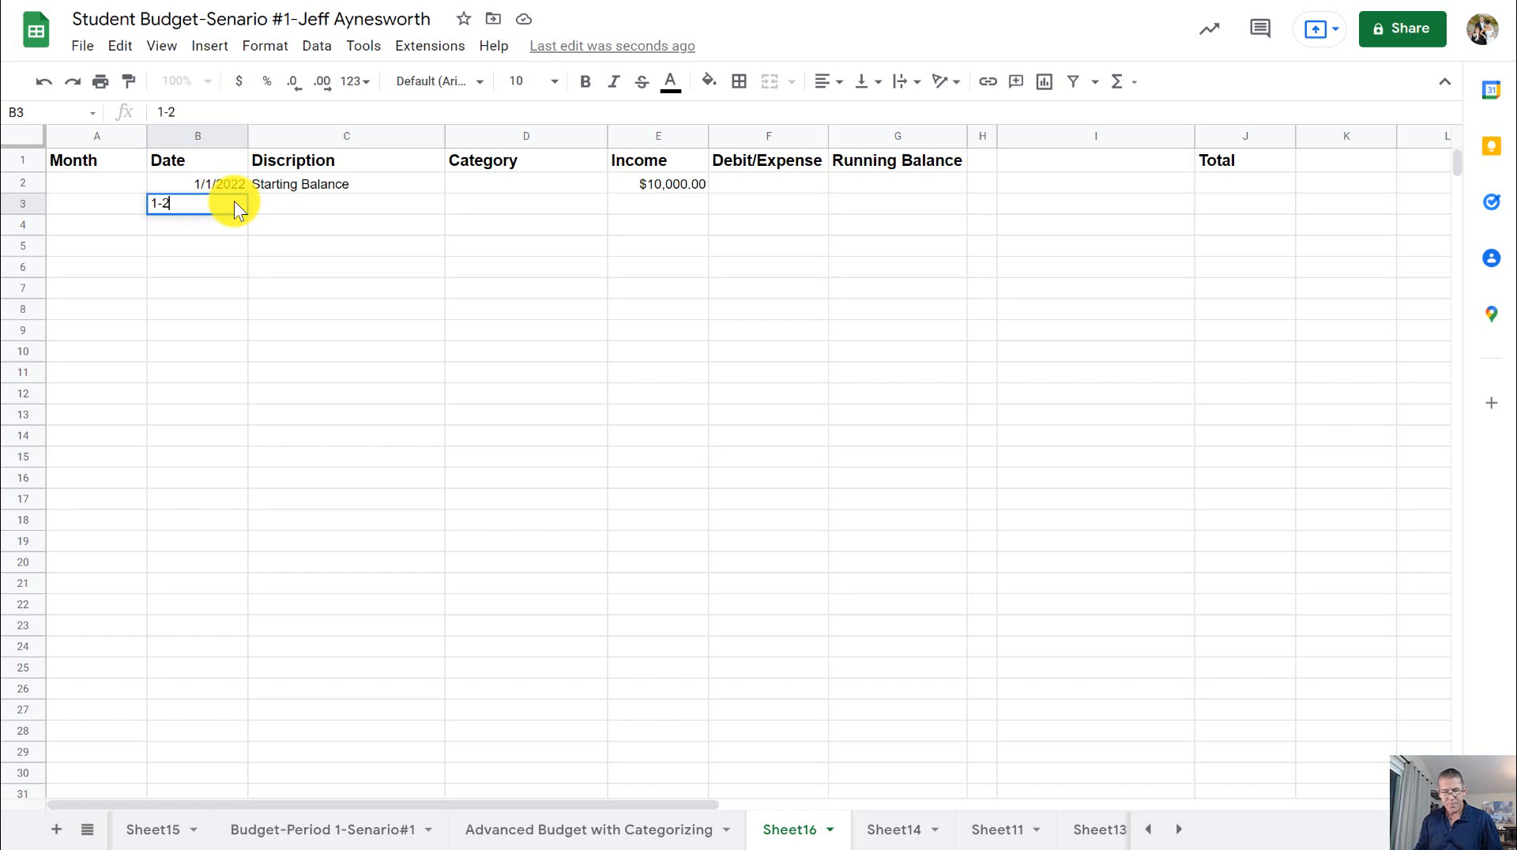
key("Tab")
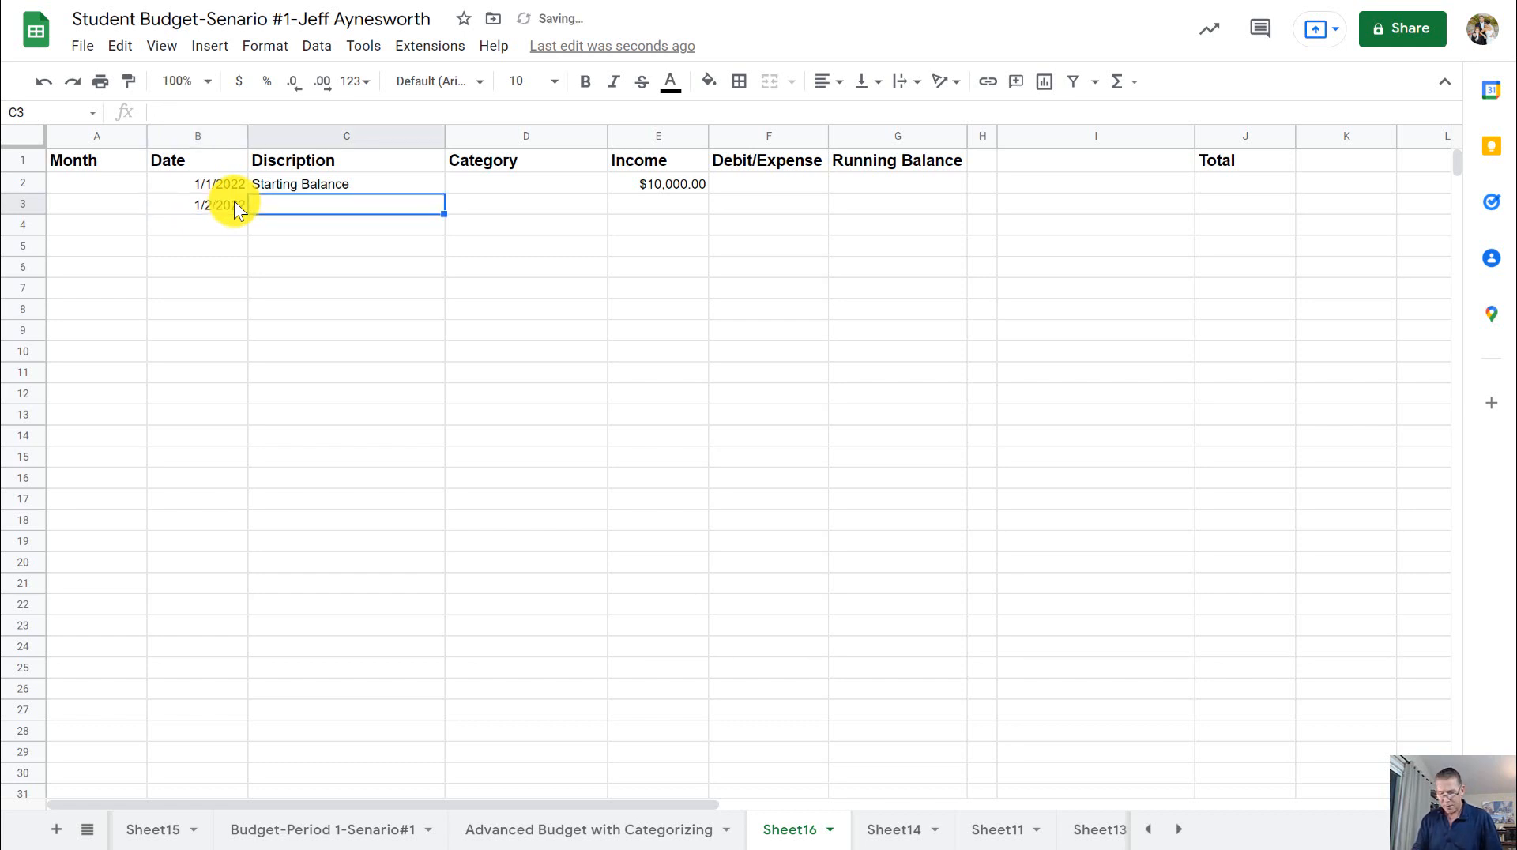
type("Five ")
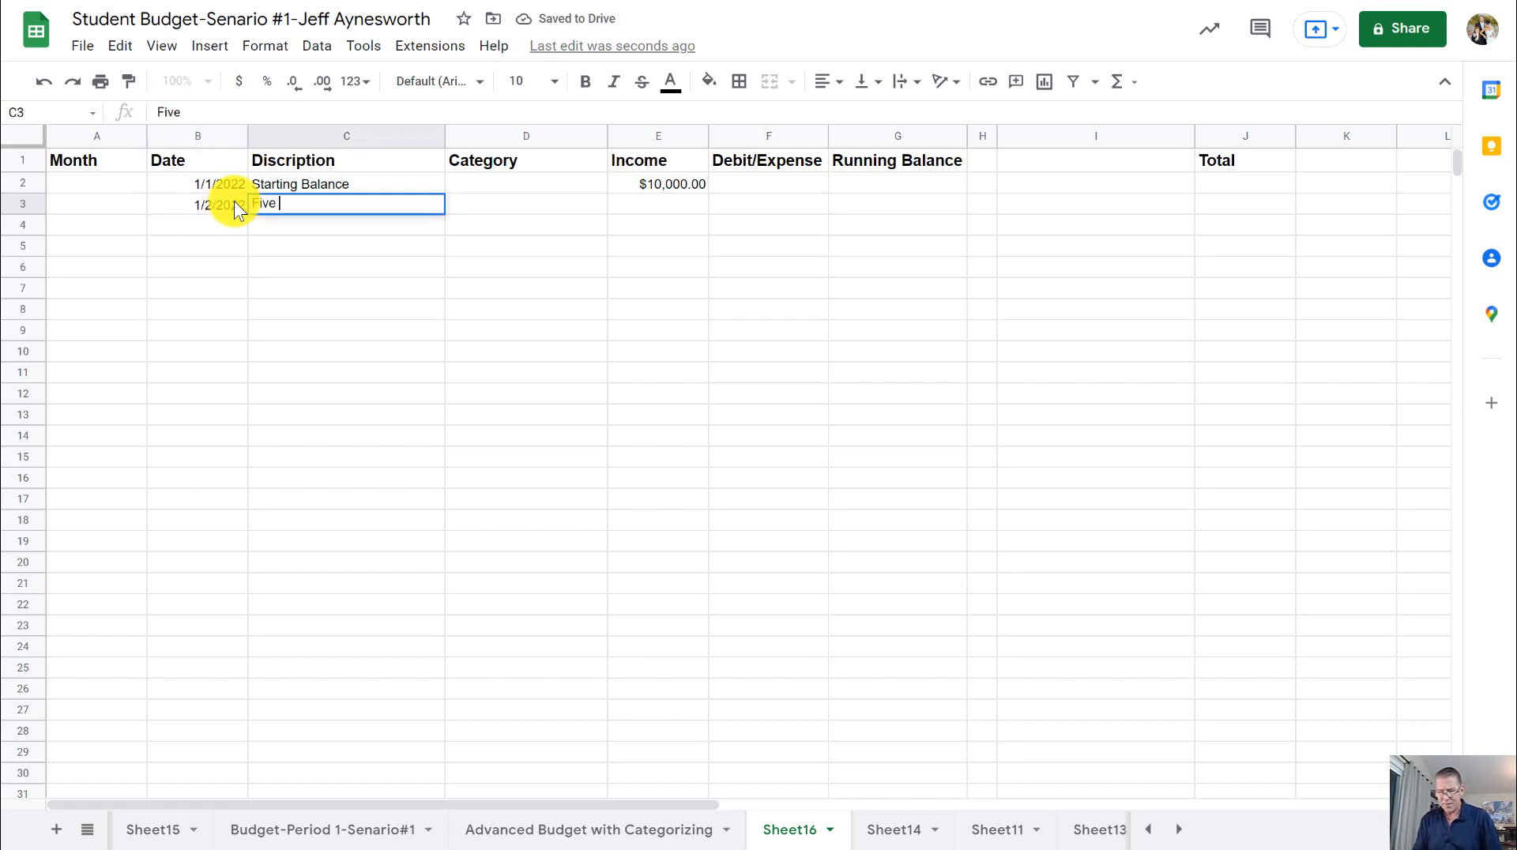
type("Guys")
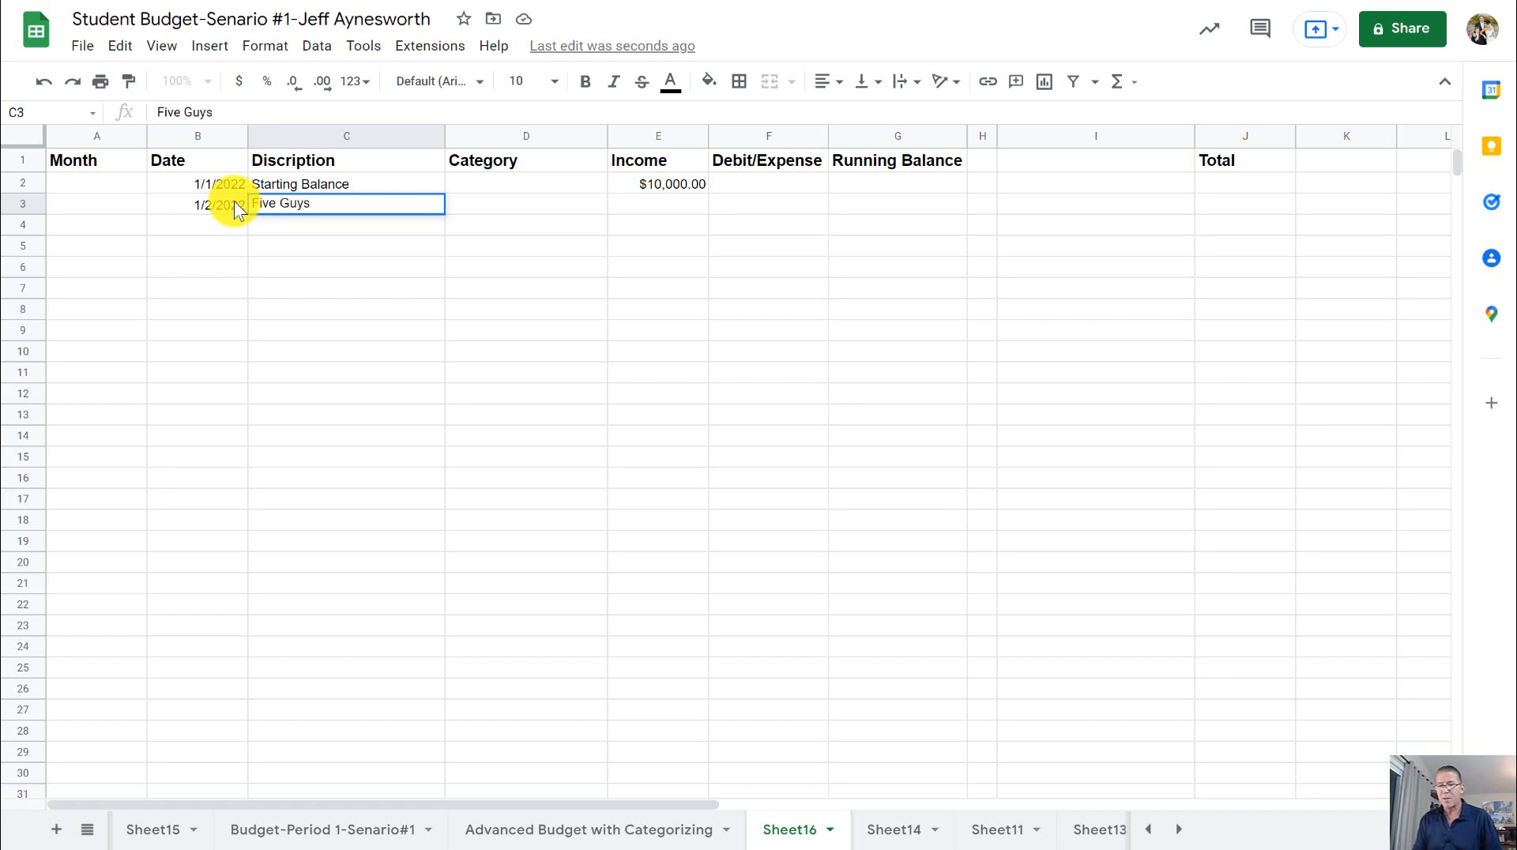
key("Tab")
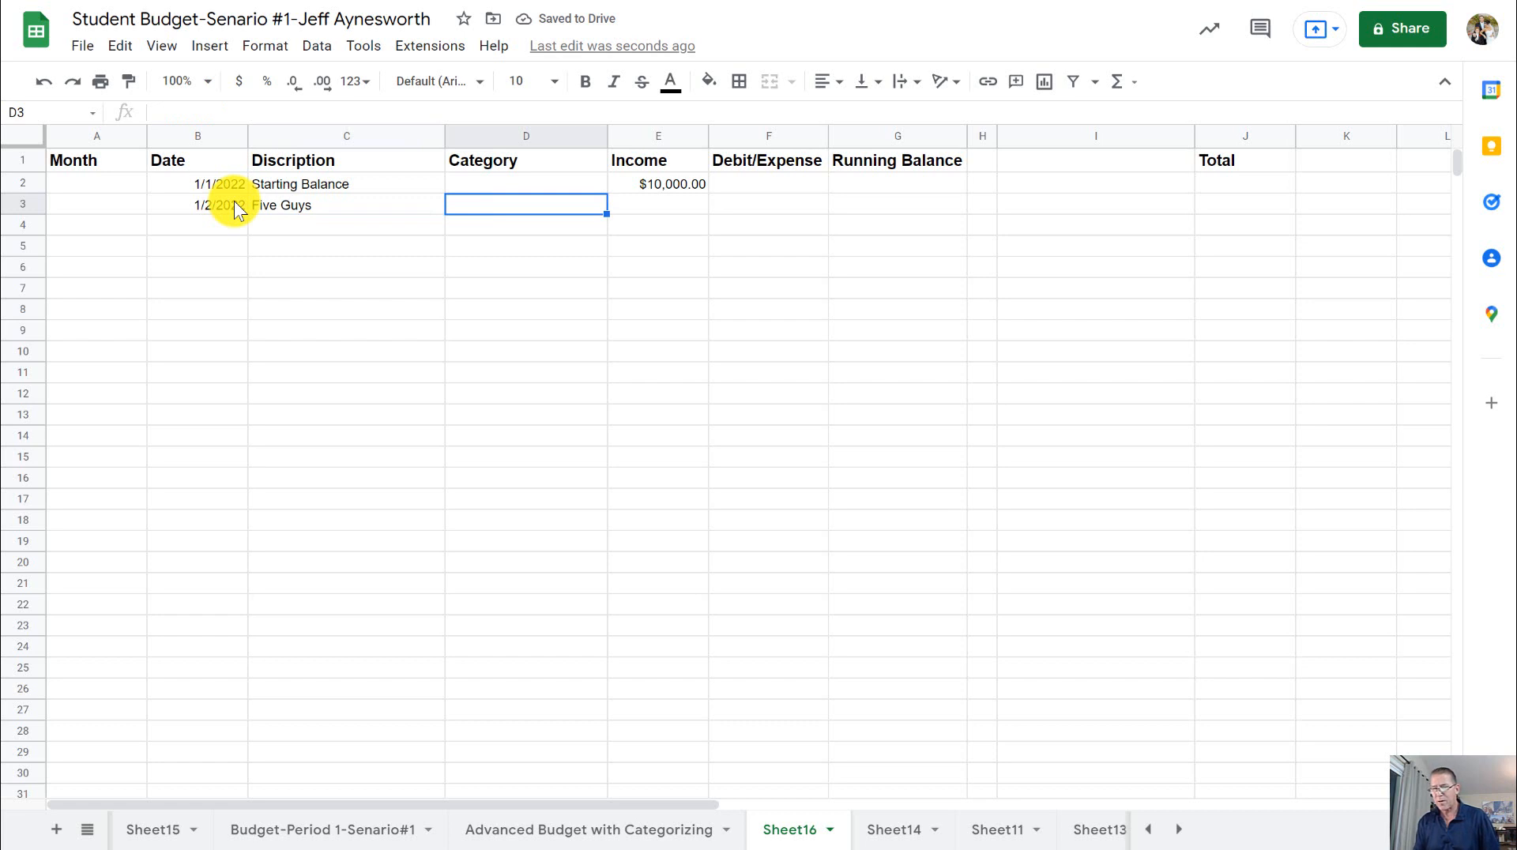
- Enter 25 as the Five Guys expense in cell F3 of the Debit/Expense column
key("Tab")
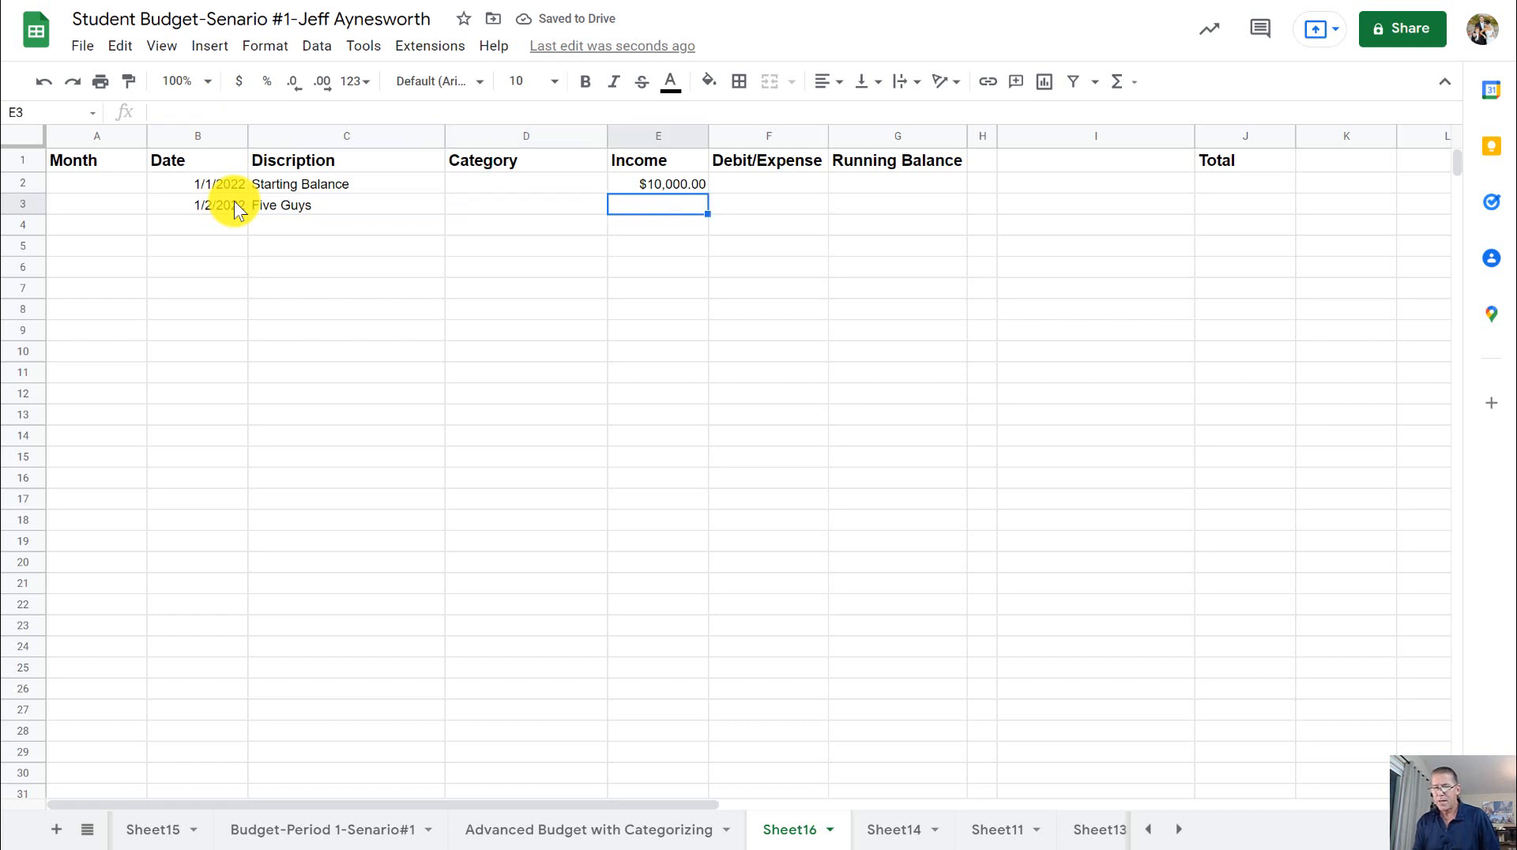
key("Tab")
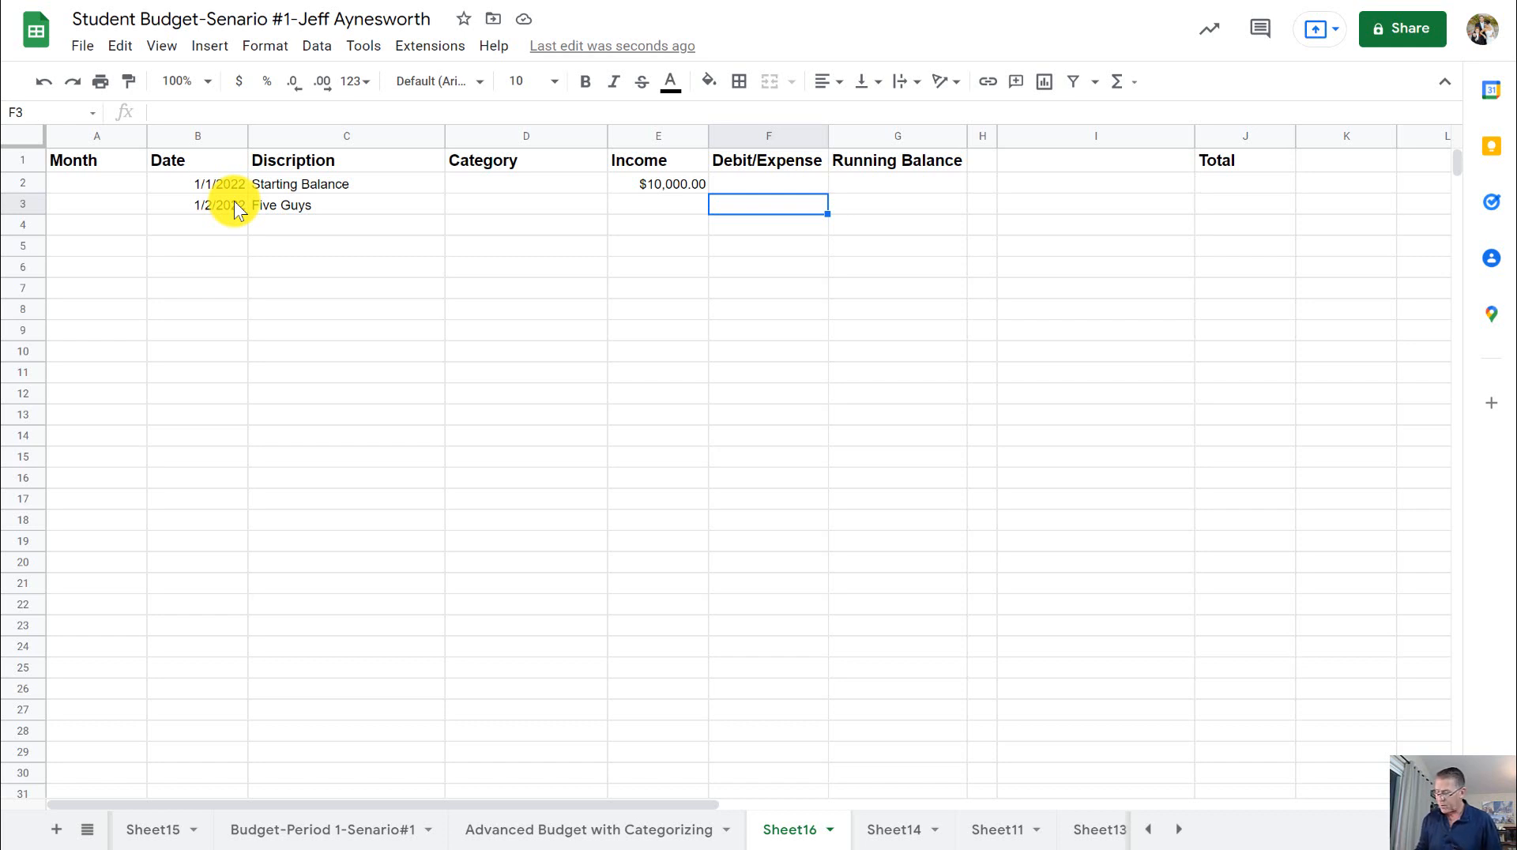
type("25")
key("Return")
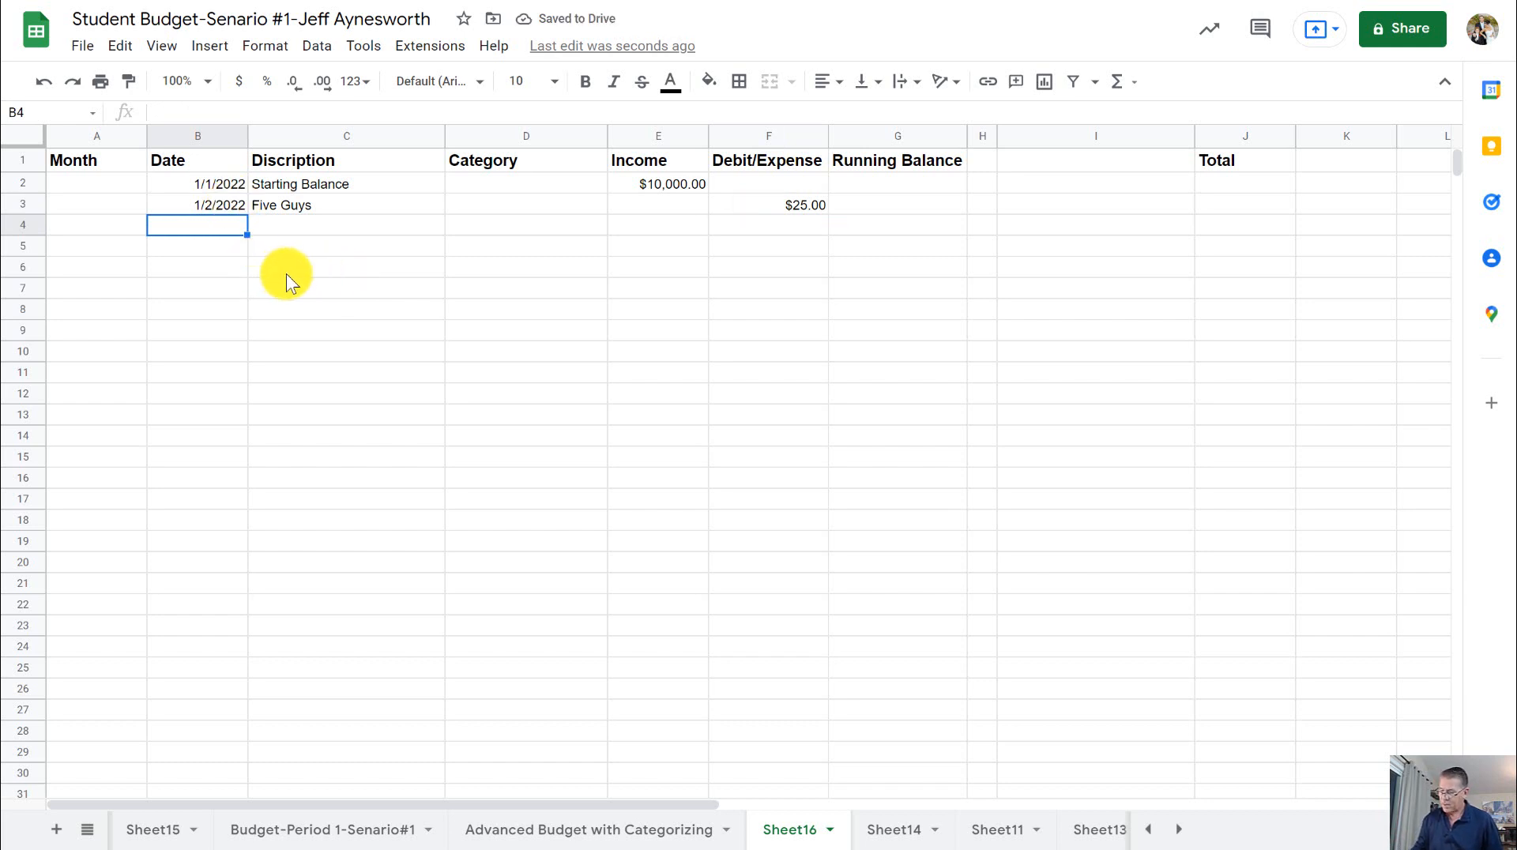
- Enter the date 1-3 in cell B4 and Pay check as its description in cell C4
type("1-3")
key("Return")
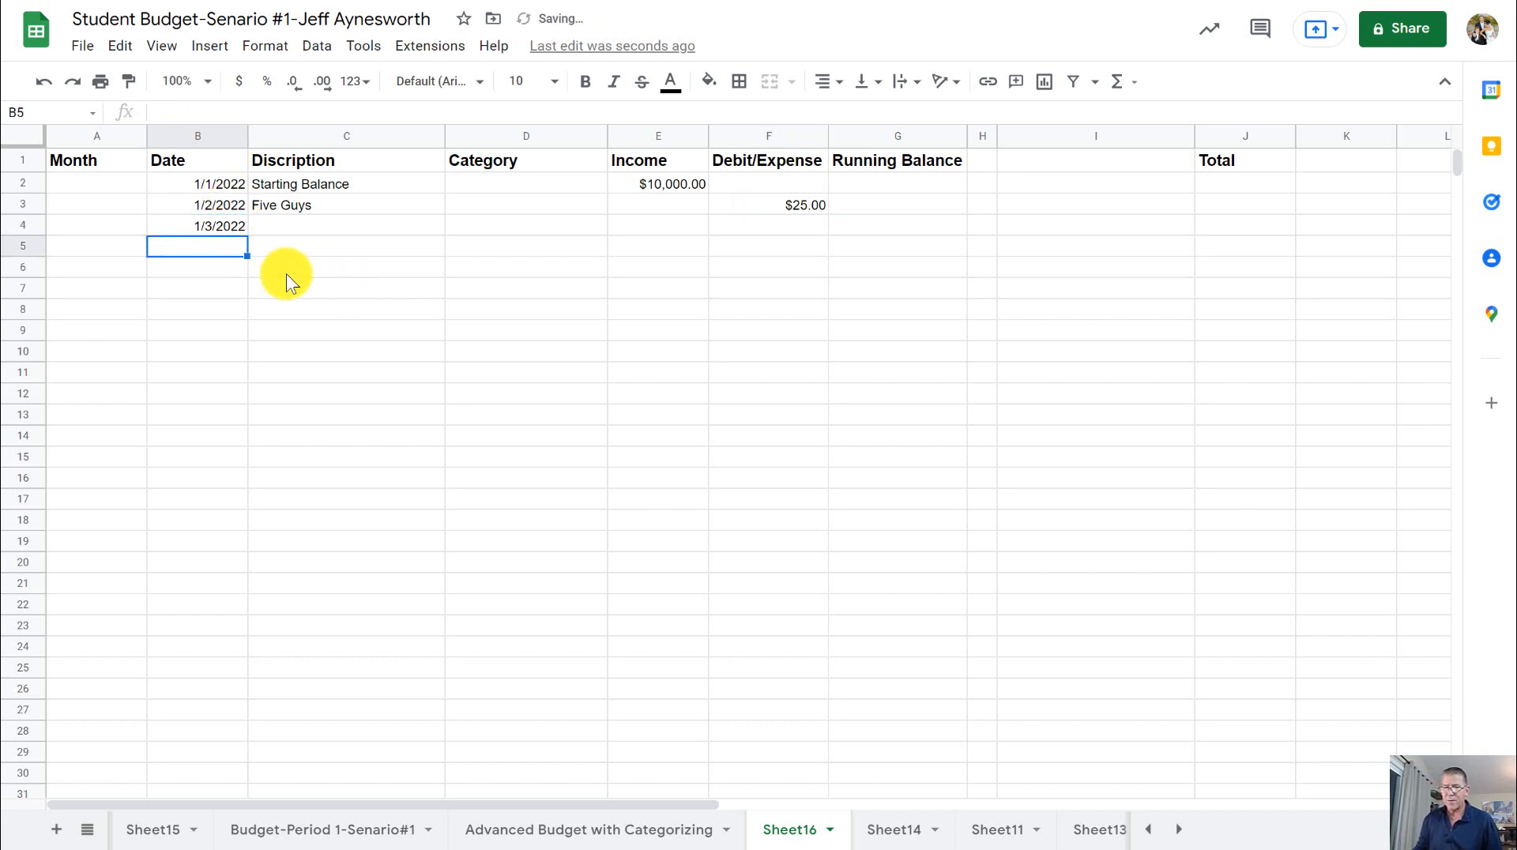
left_click(321, 223)
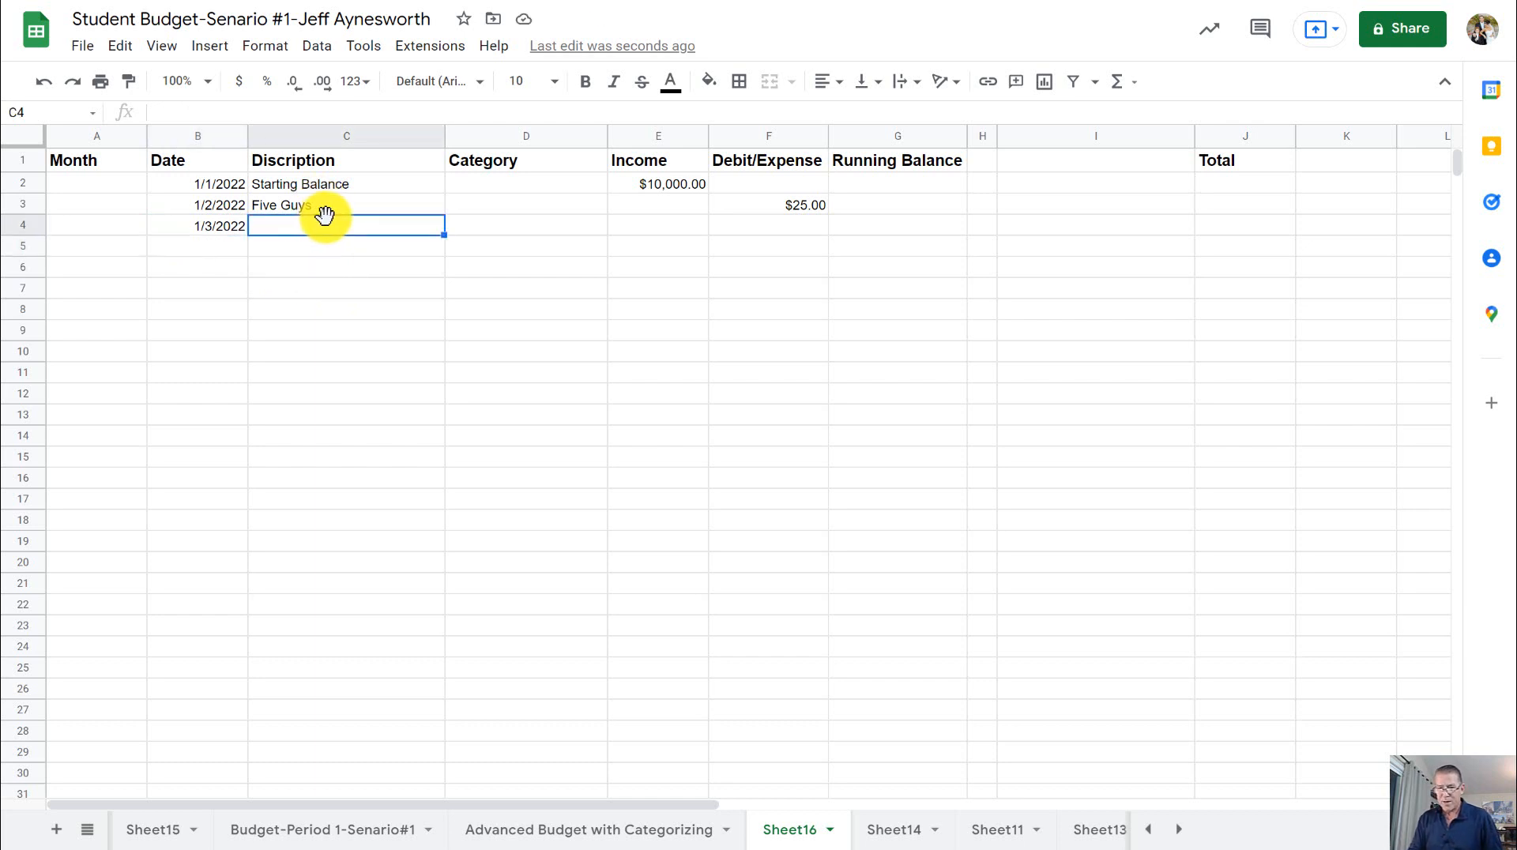
type("Pay")
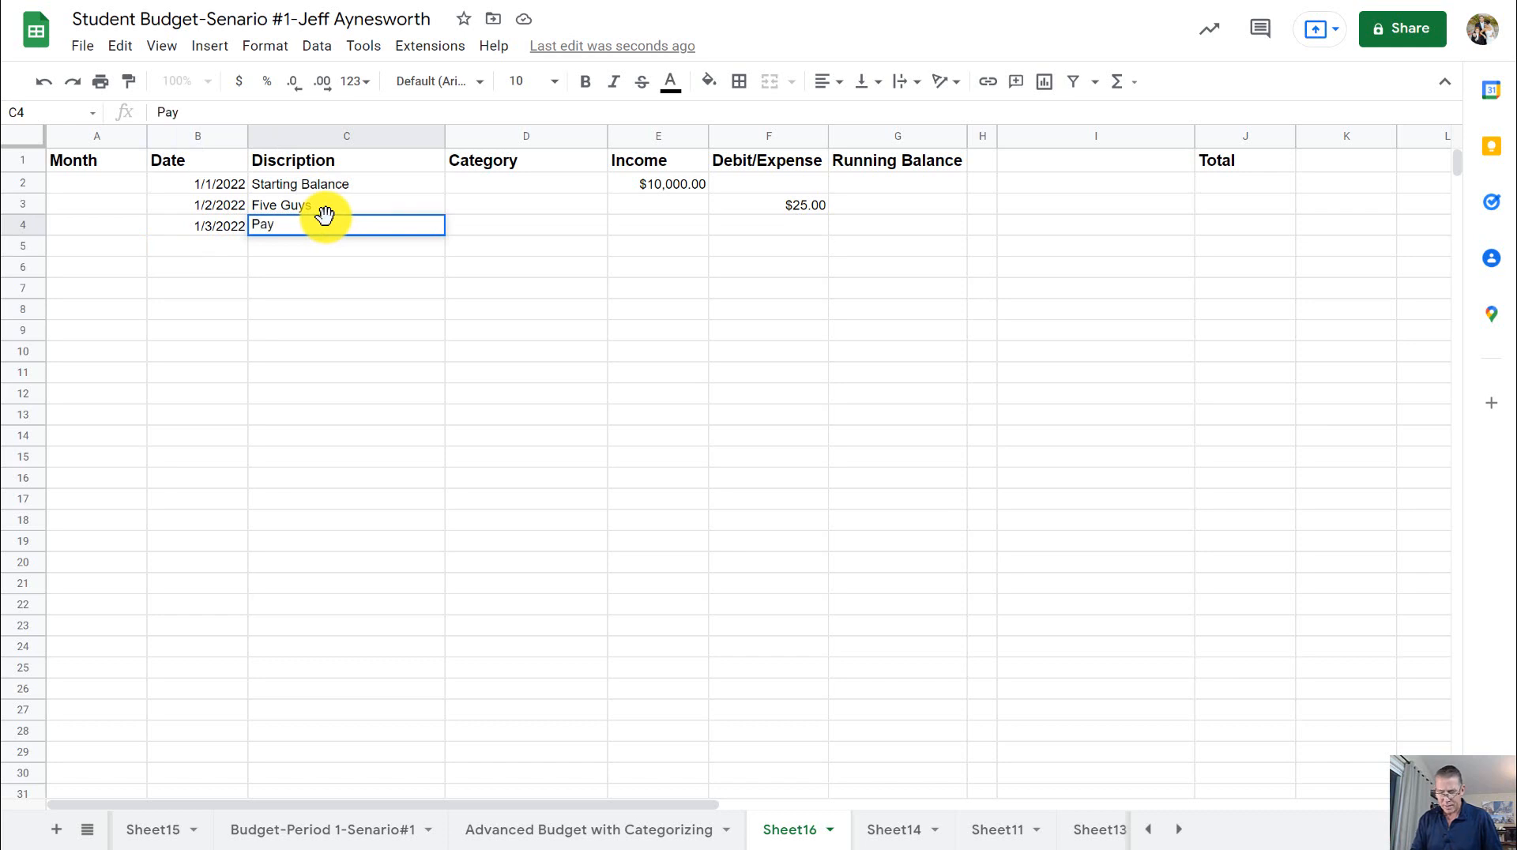
type(" check")
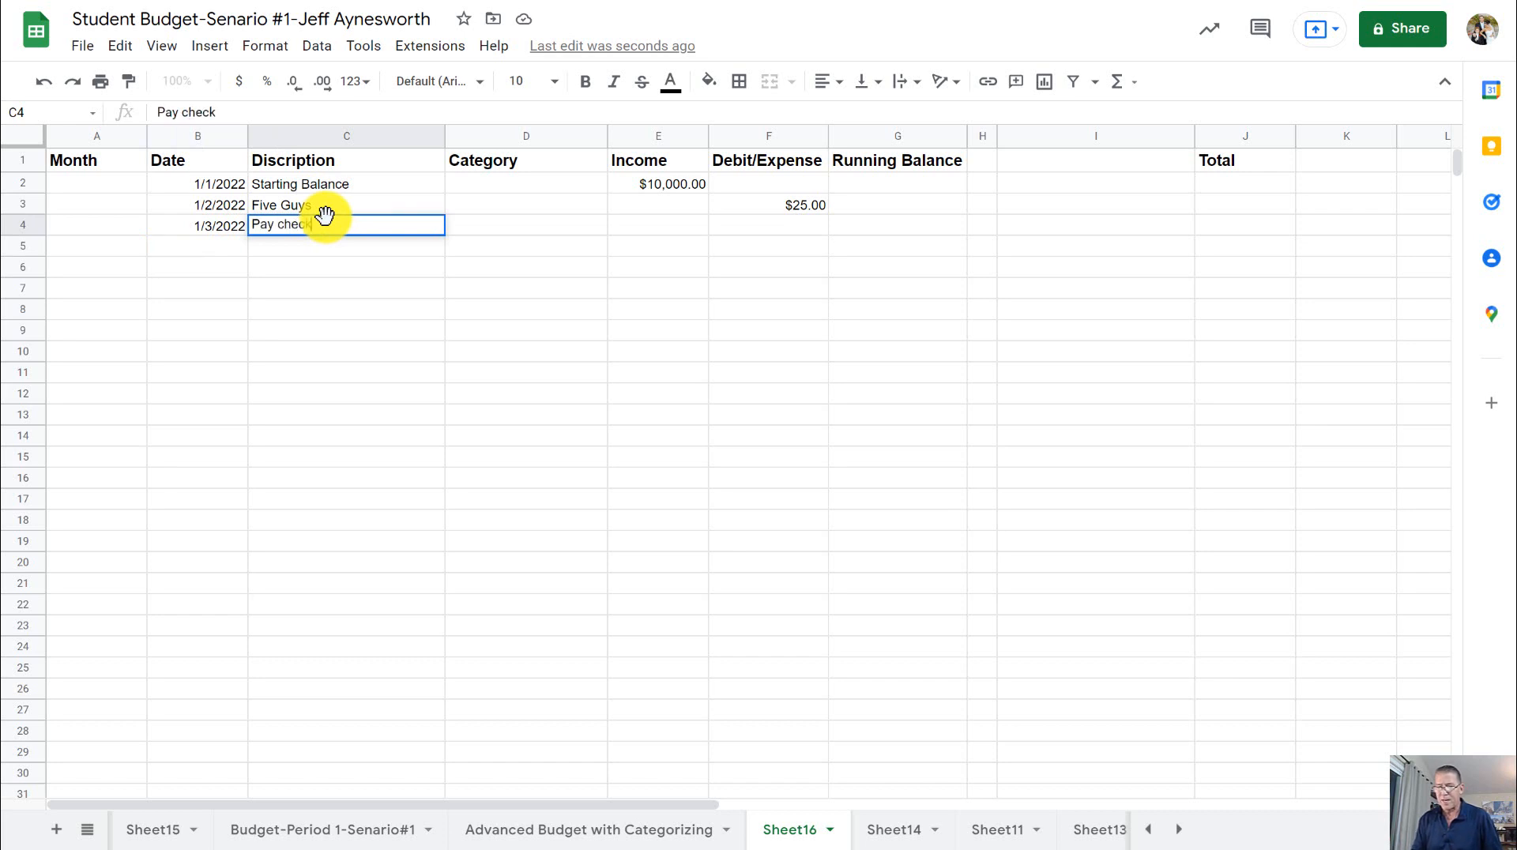
key("Tab")
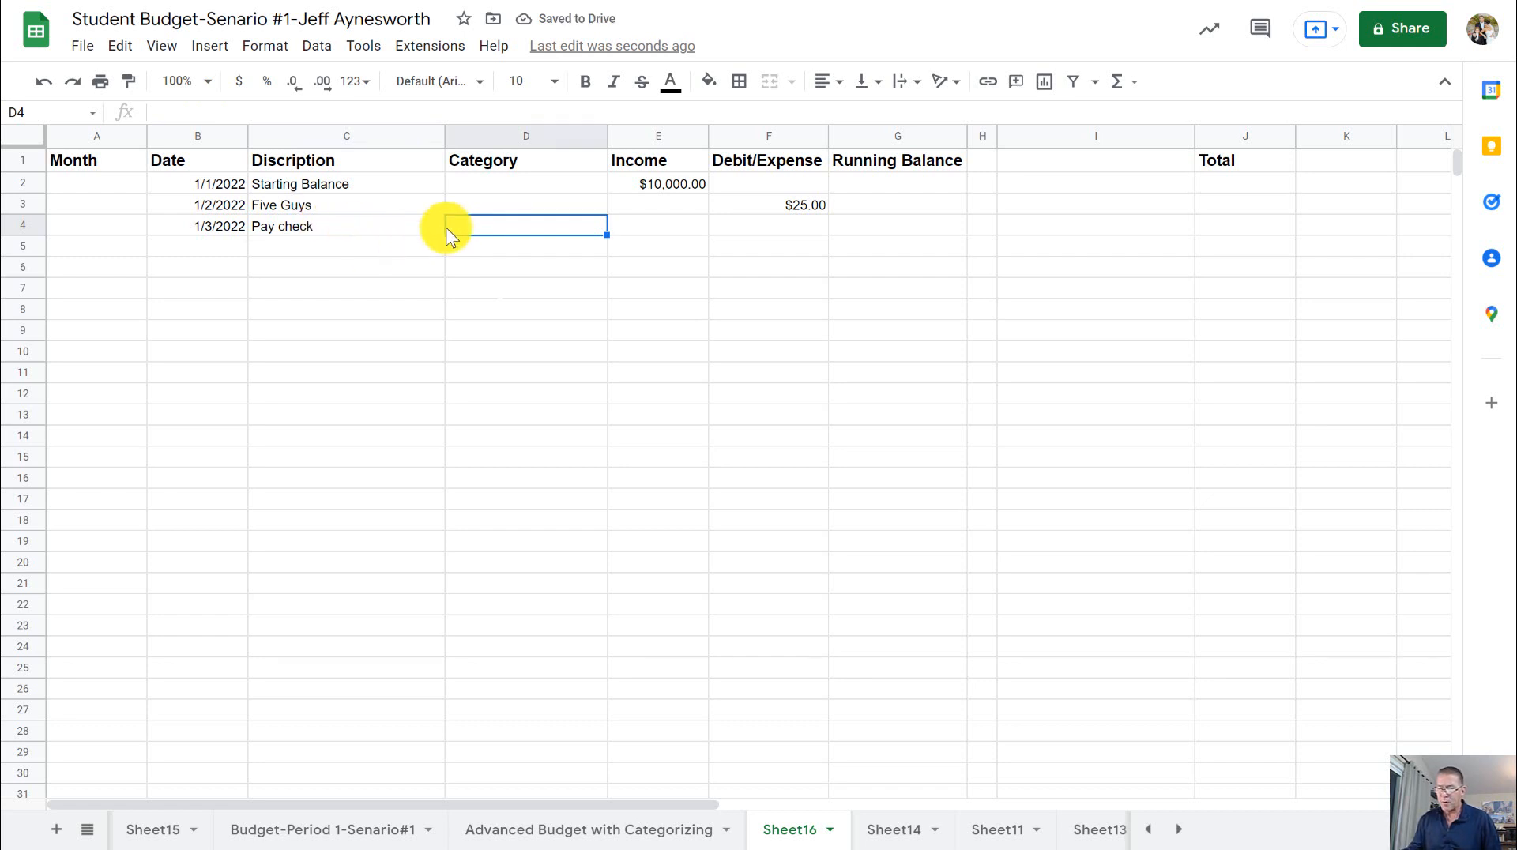
- Enter 1000 as the Pay check income in cell E4 of the Income column
left_click(667, 229)
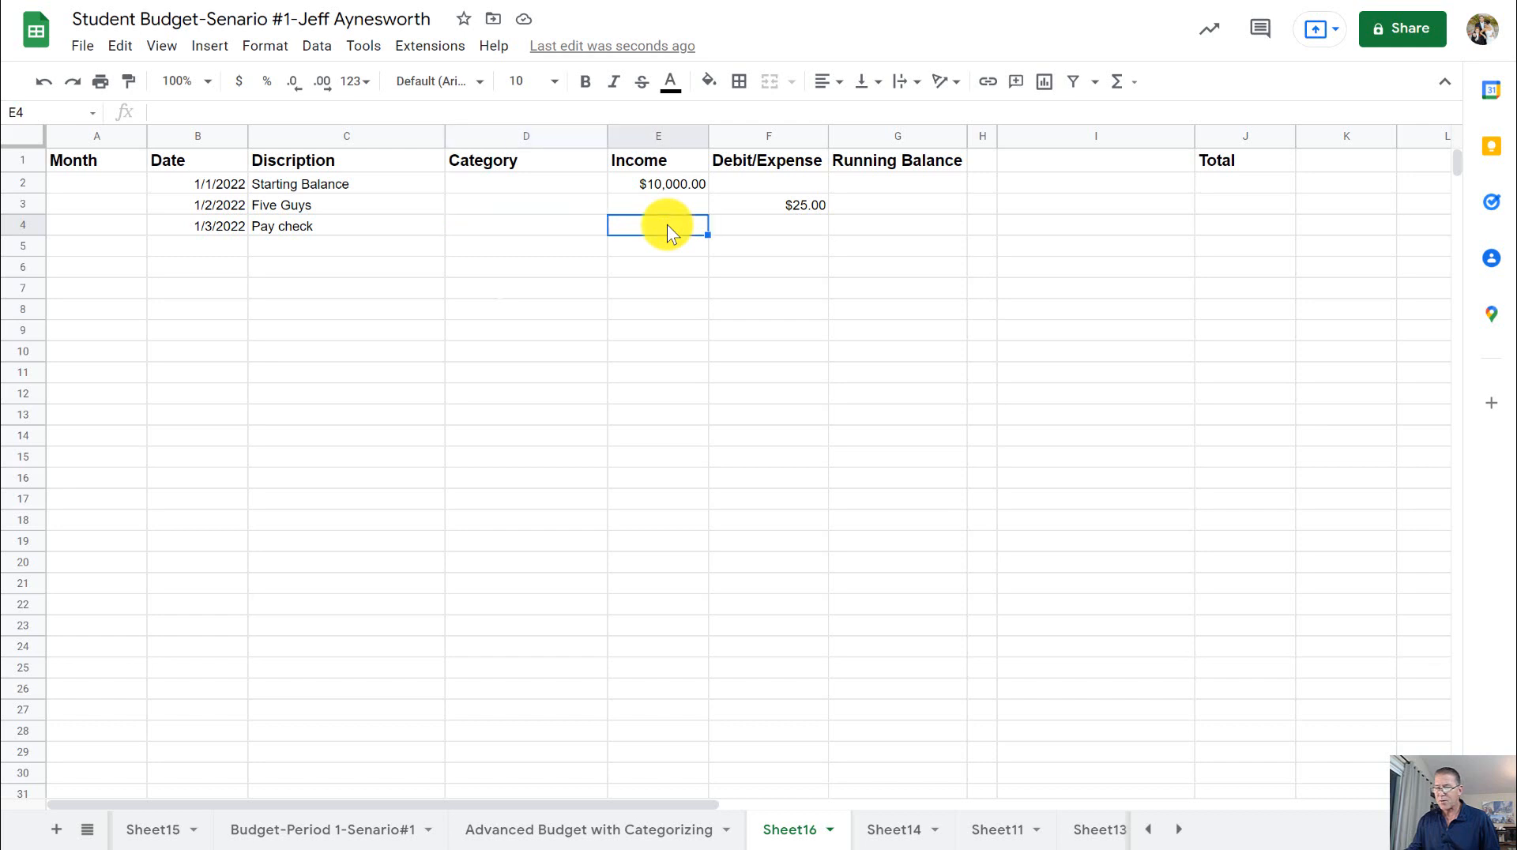
left_click(751, 225)
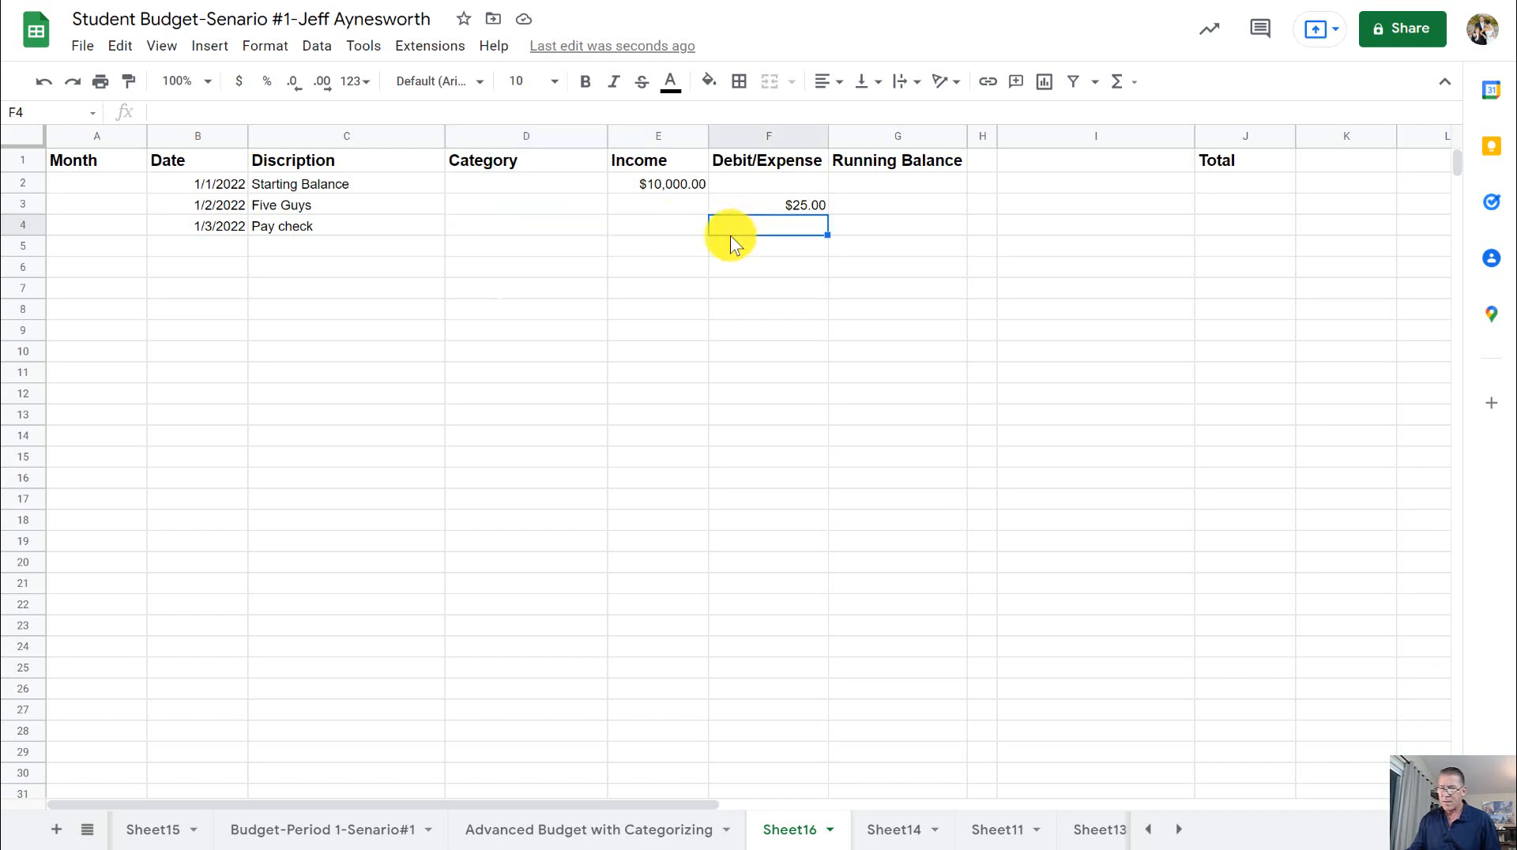
left_click(680, 224)
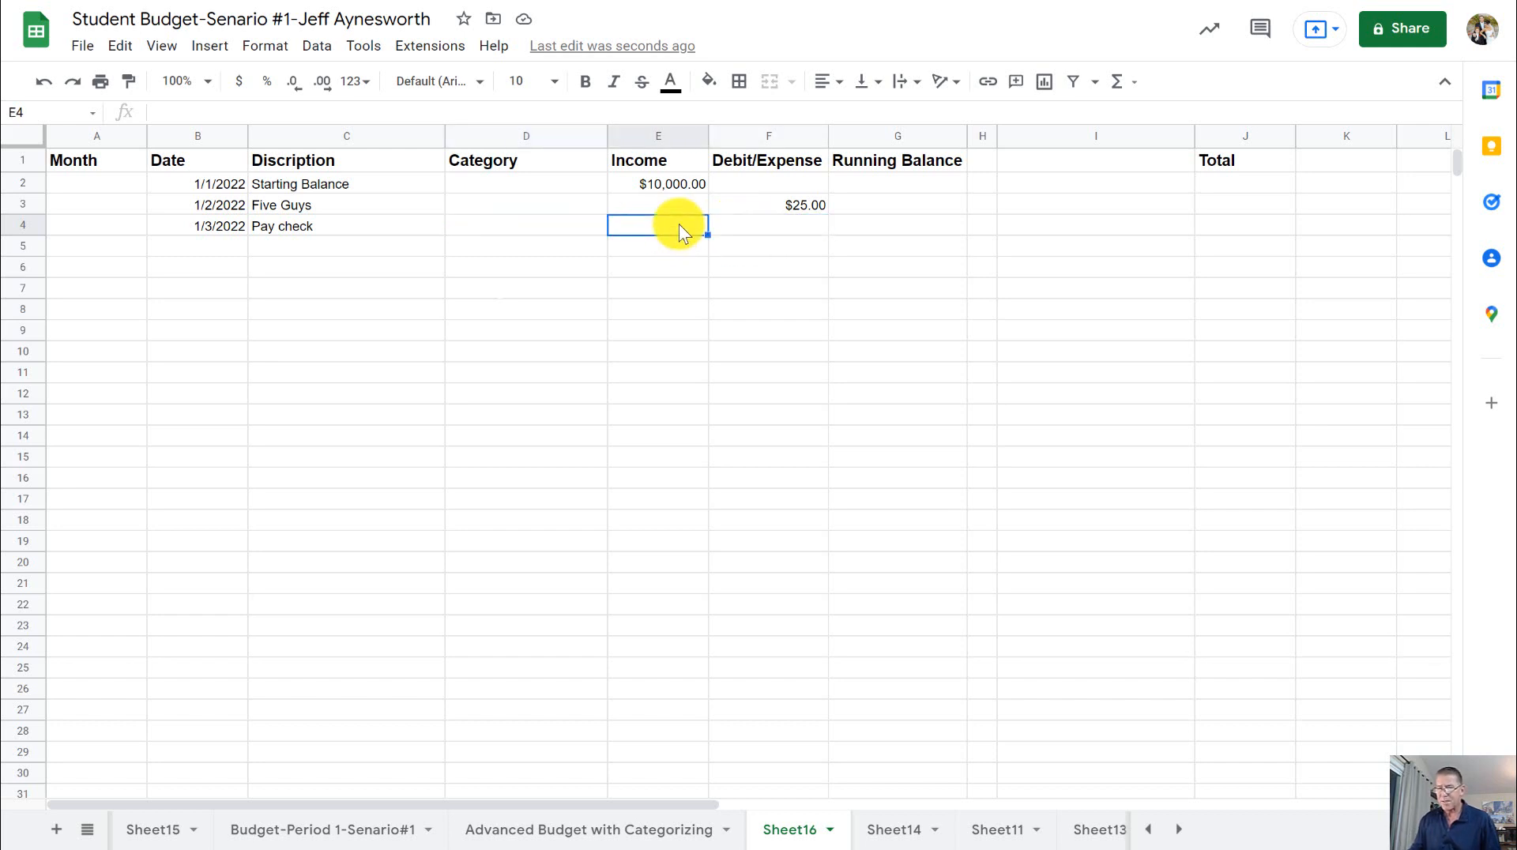
type("1")
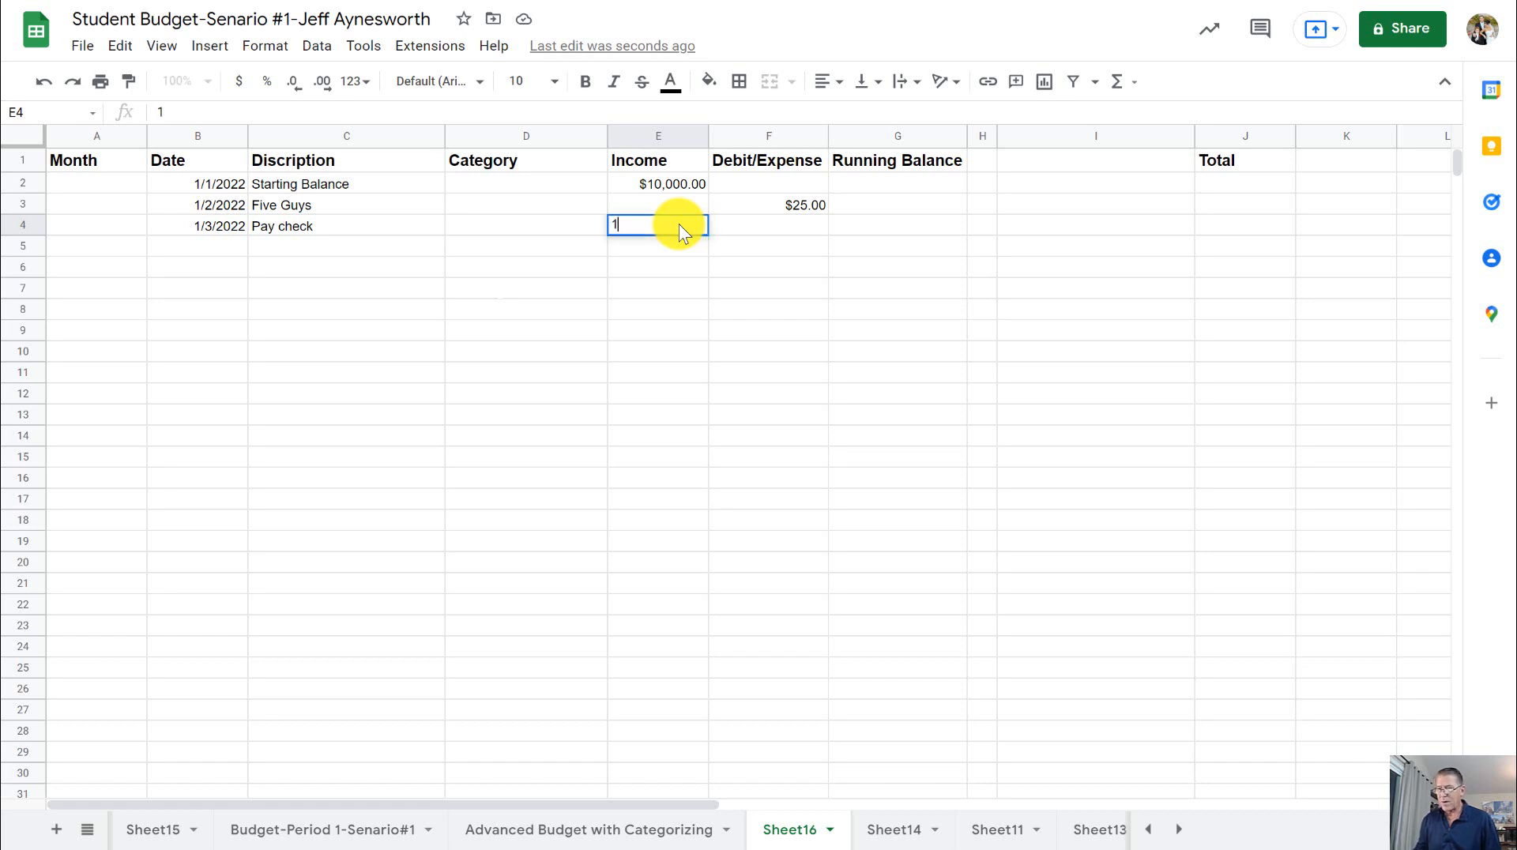
type("000")
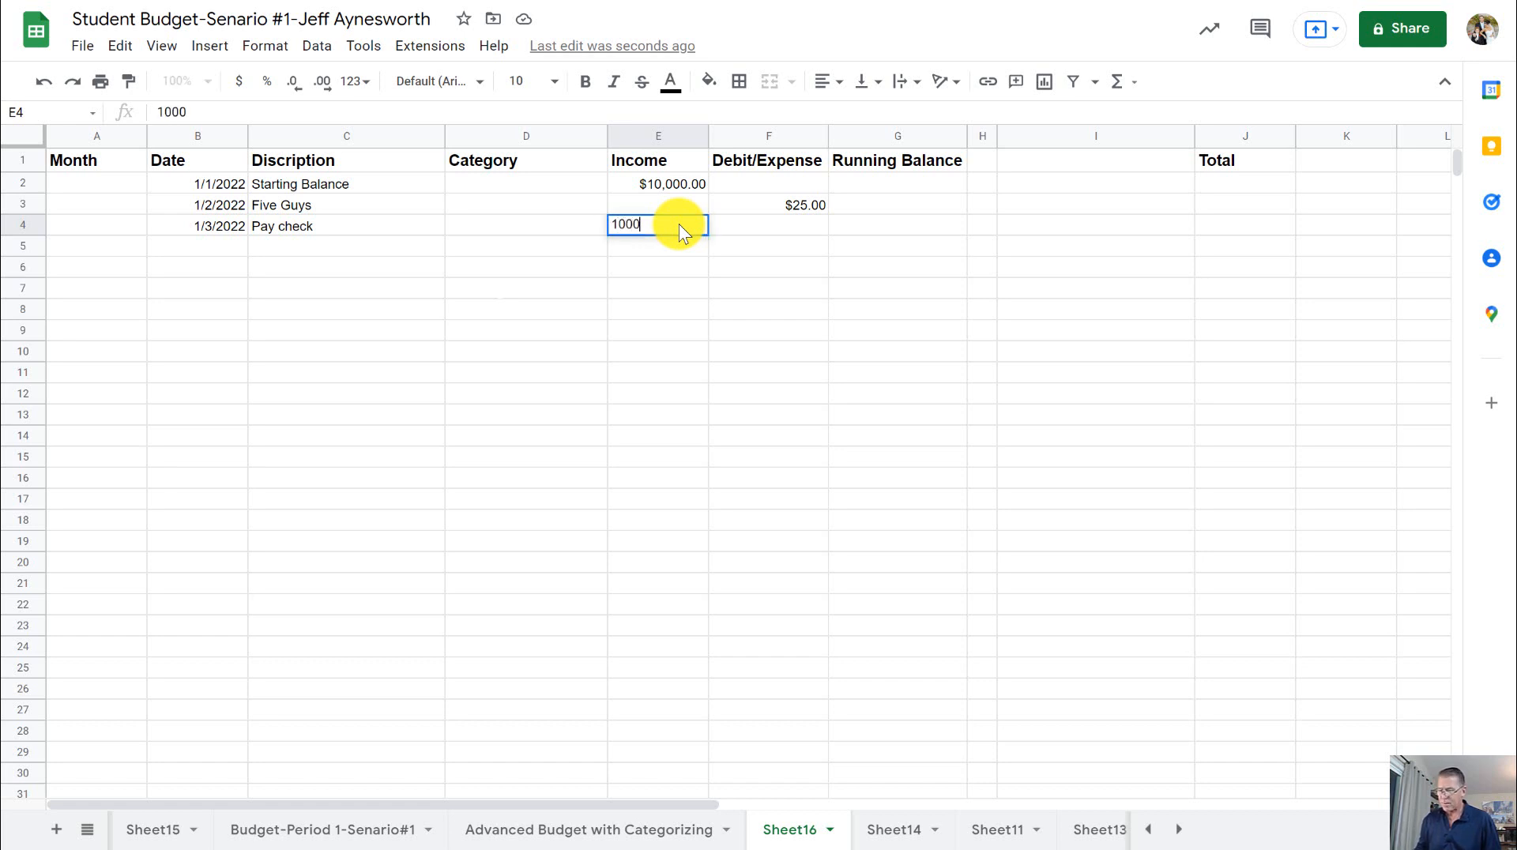
key("Return")
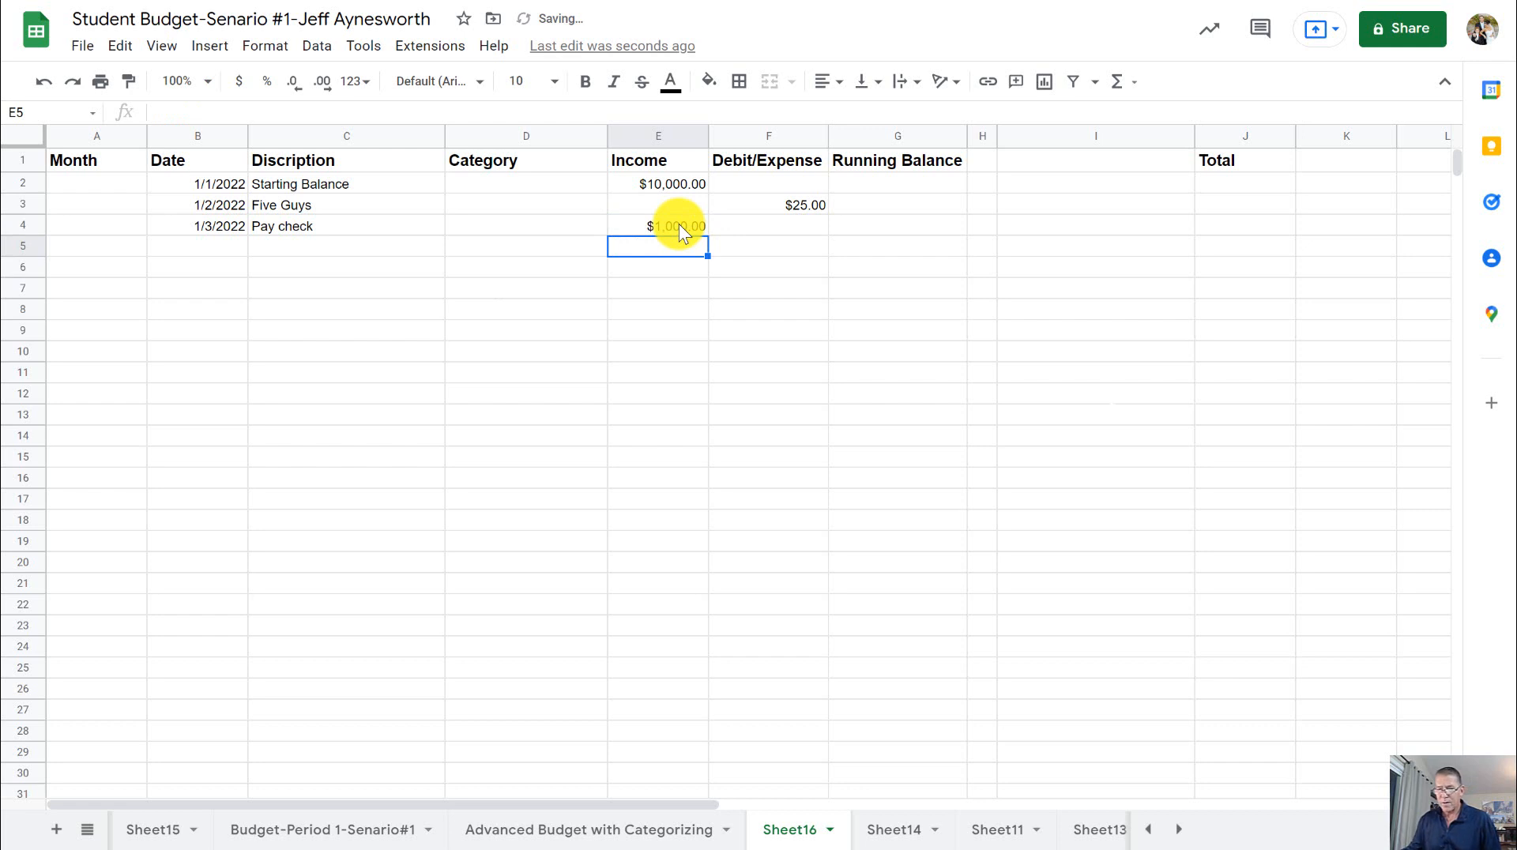
- Enter the date 1-4 in cell B5 and Barnes & Noble as its description in cell C5
left_click(226, 245)
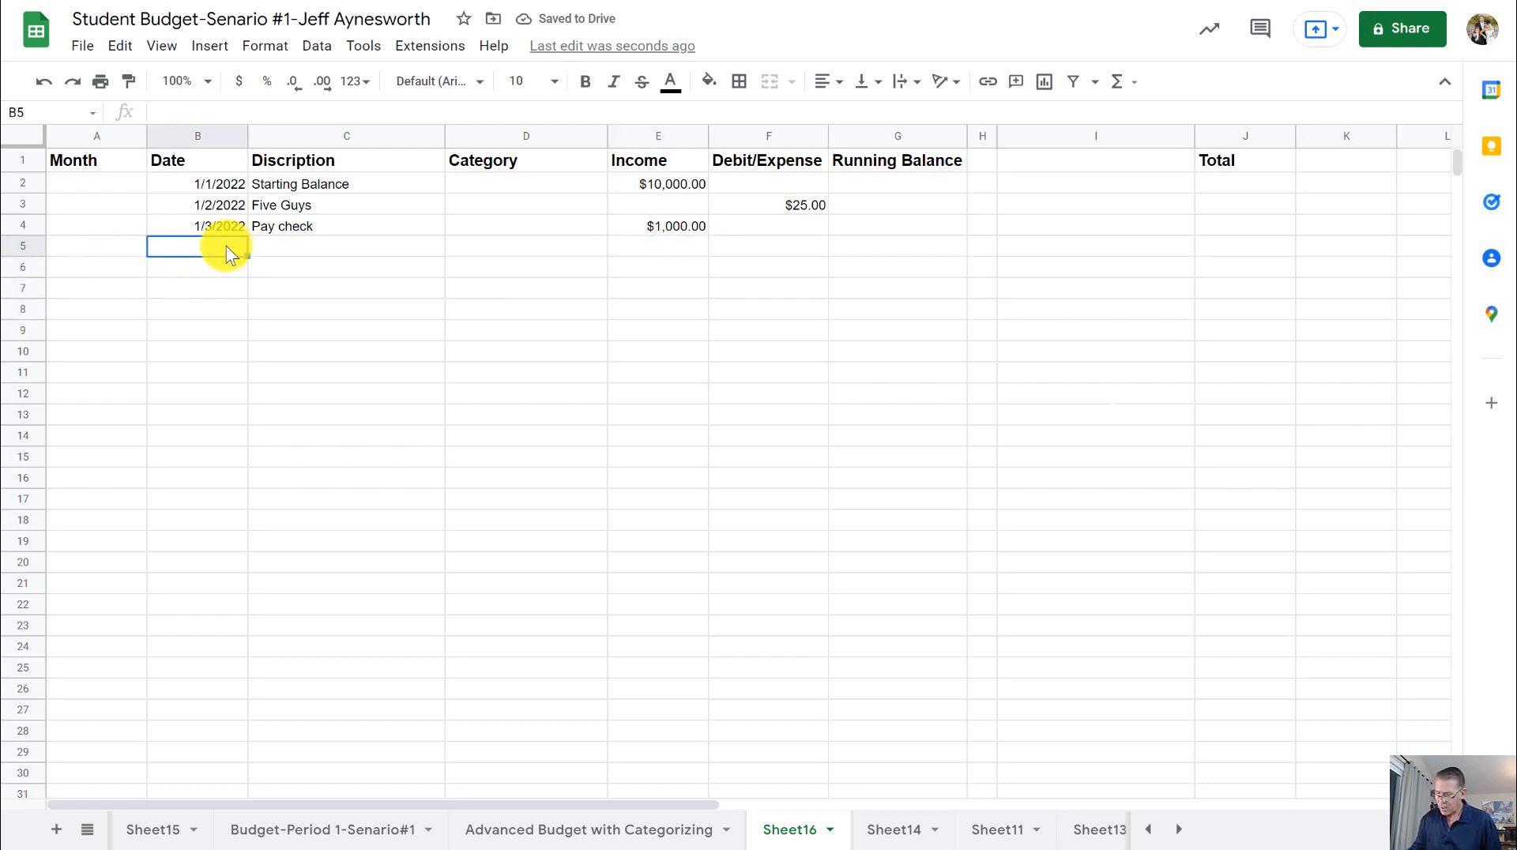
type("1-4")
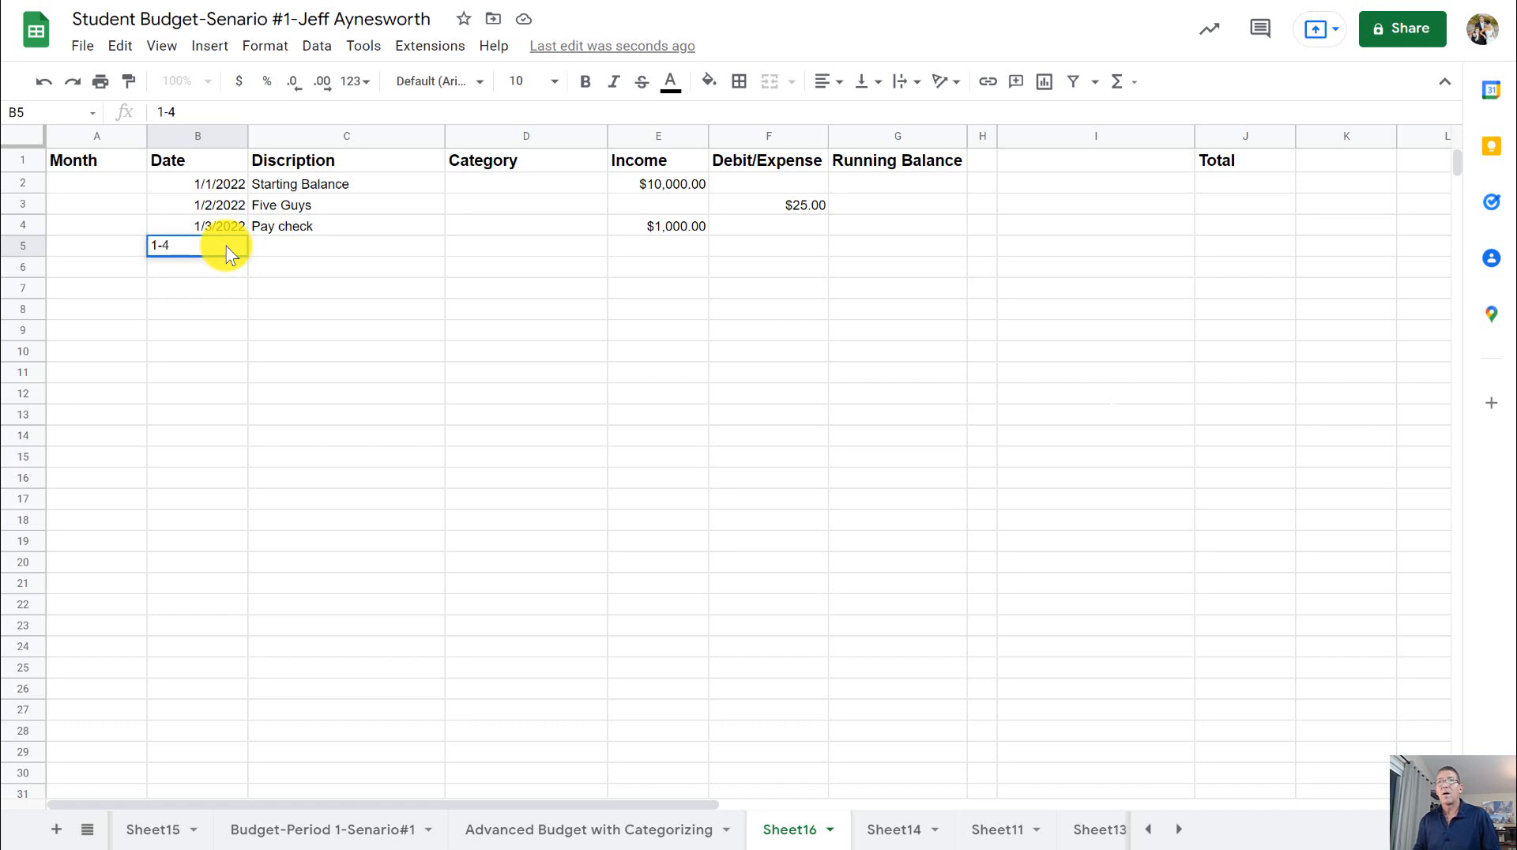
key("Tab")
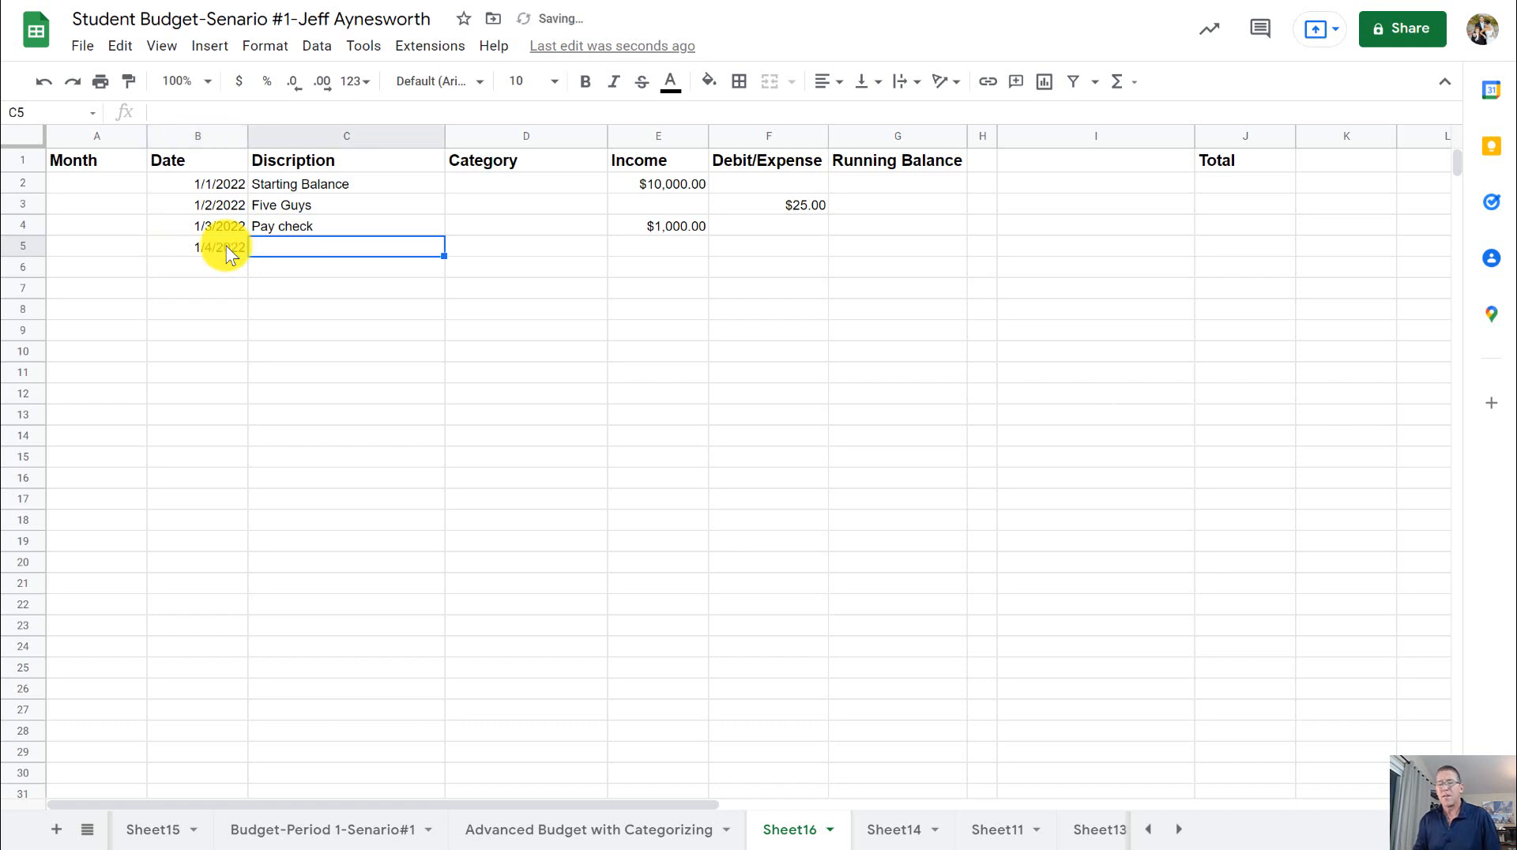
type("Bar")
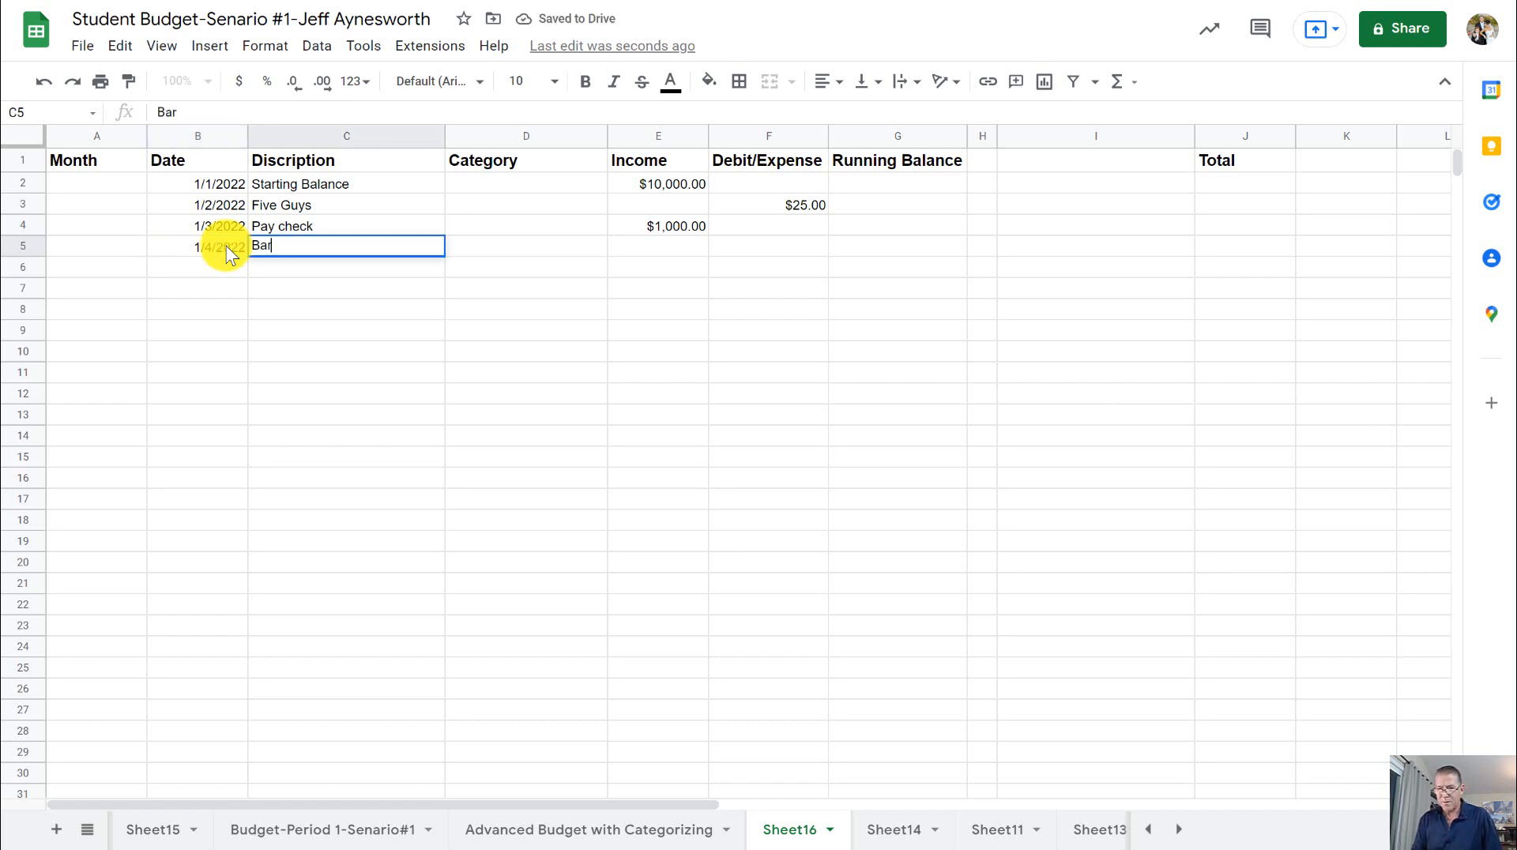
type("nes & ")
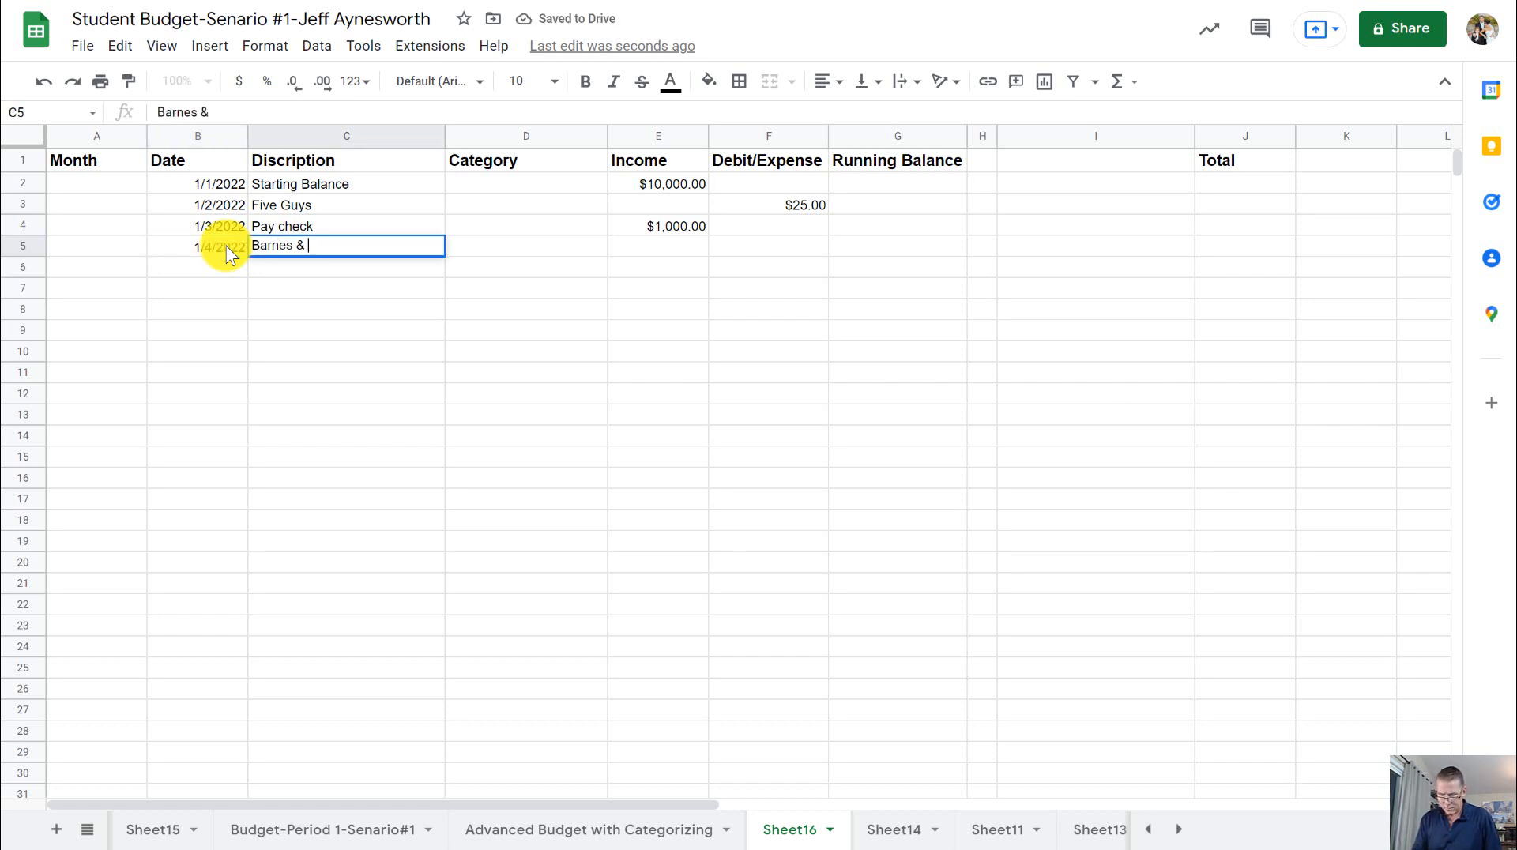
type("Noble")
key("Tab")
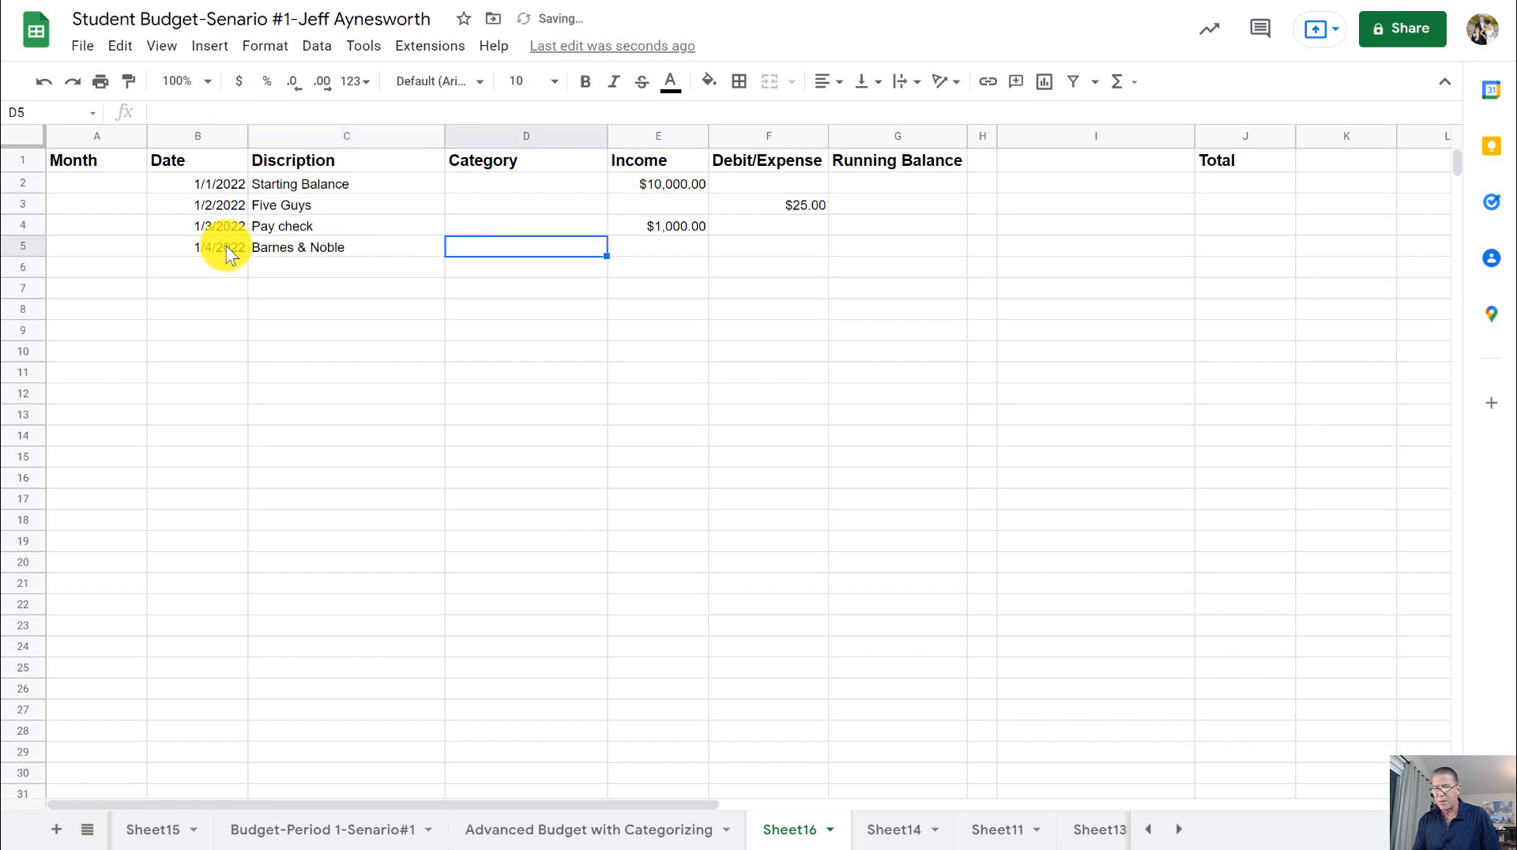
- Enter 50 as the Barnes & Noble expense in cell F5 of the Debit/Expense column
key("Tab")
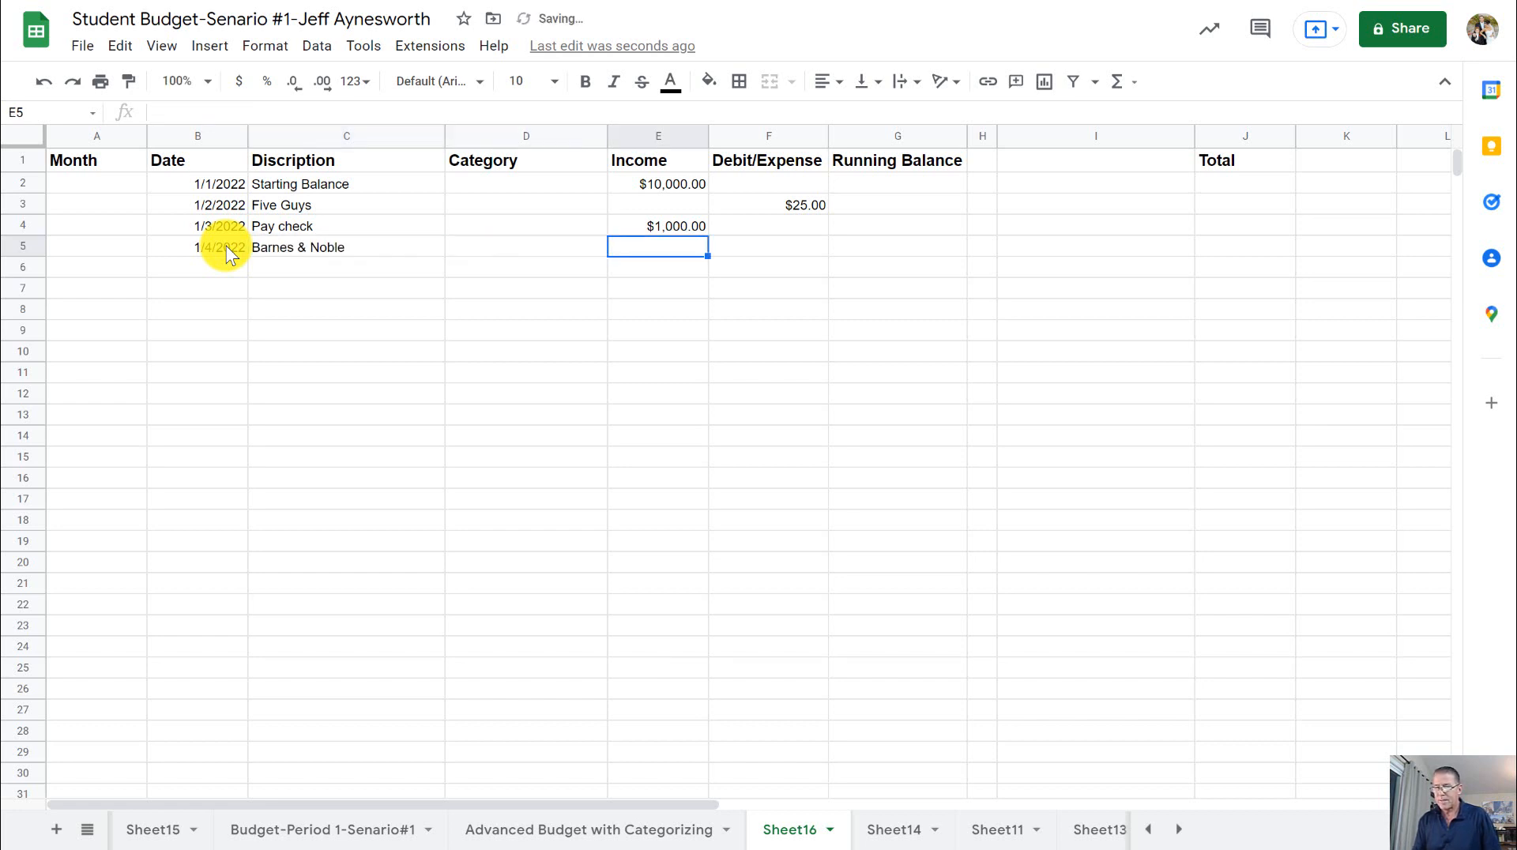
key("Tab")
type("50")
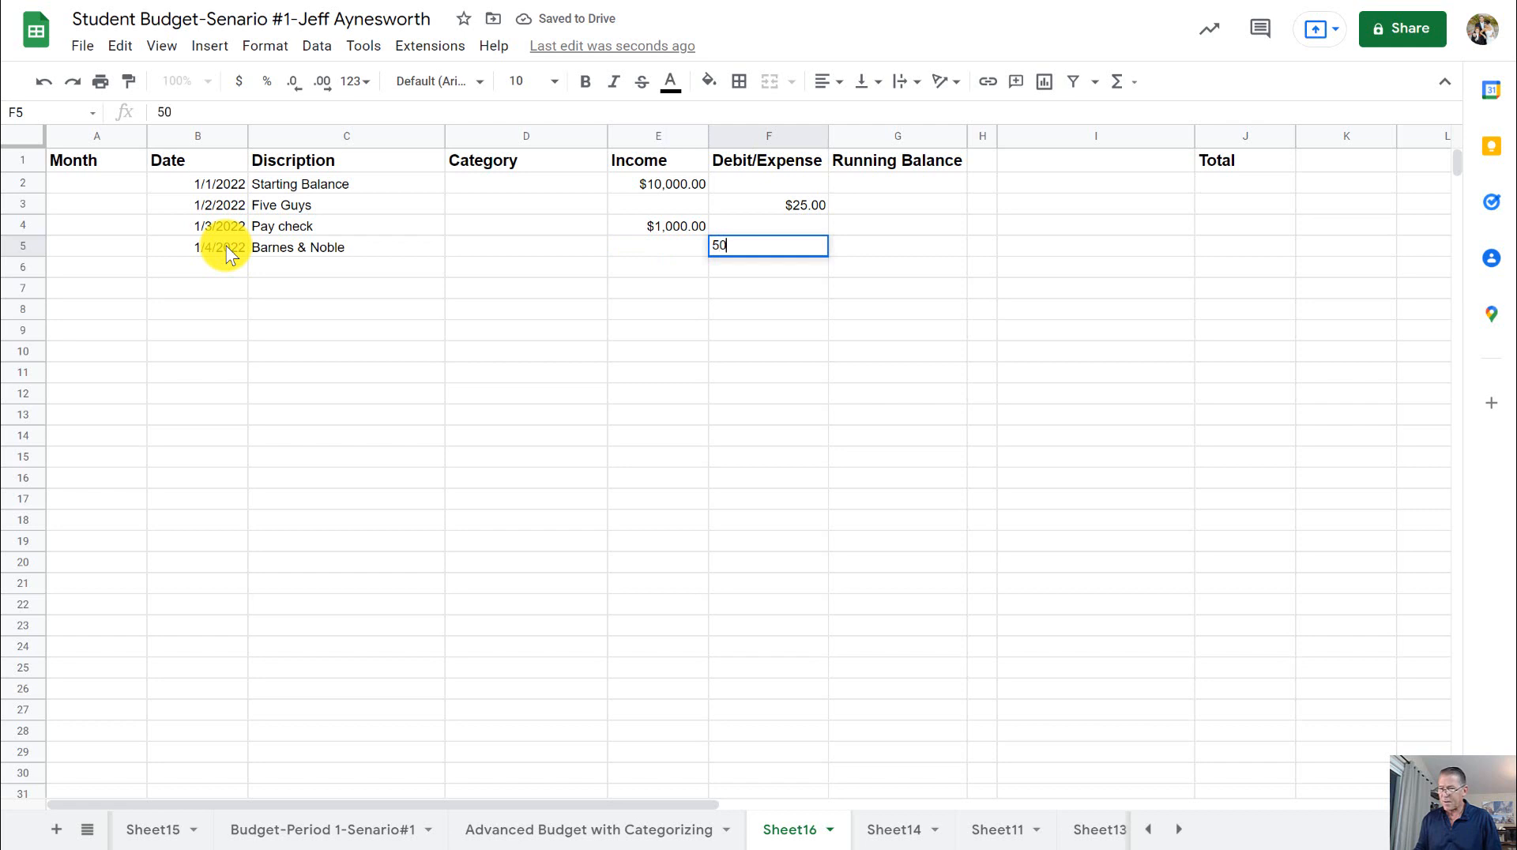
key("Return")
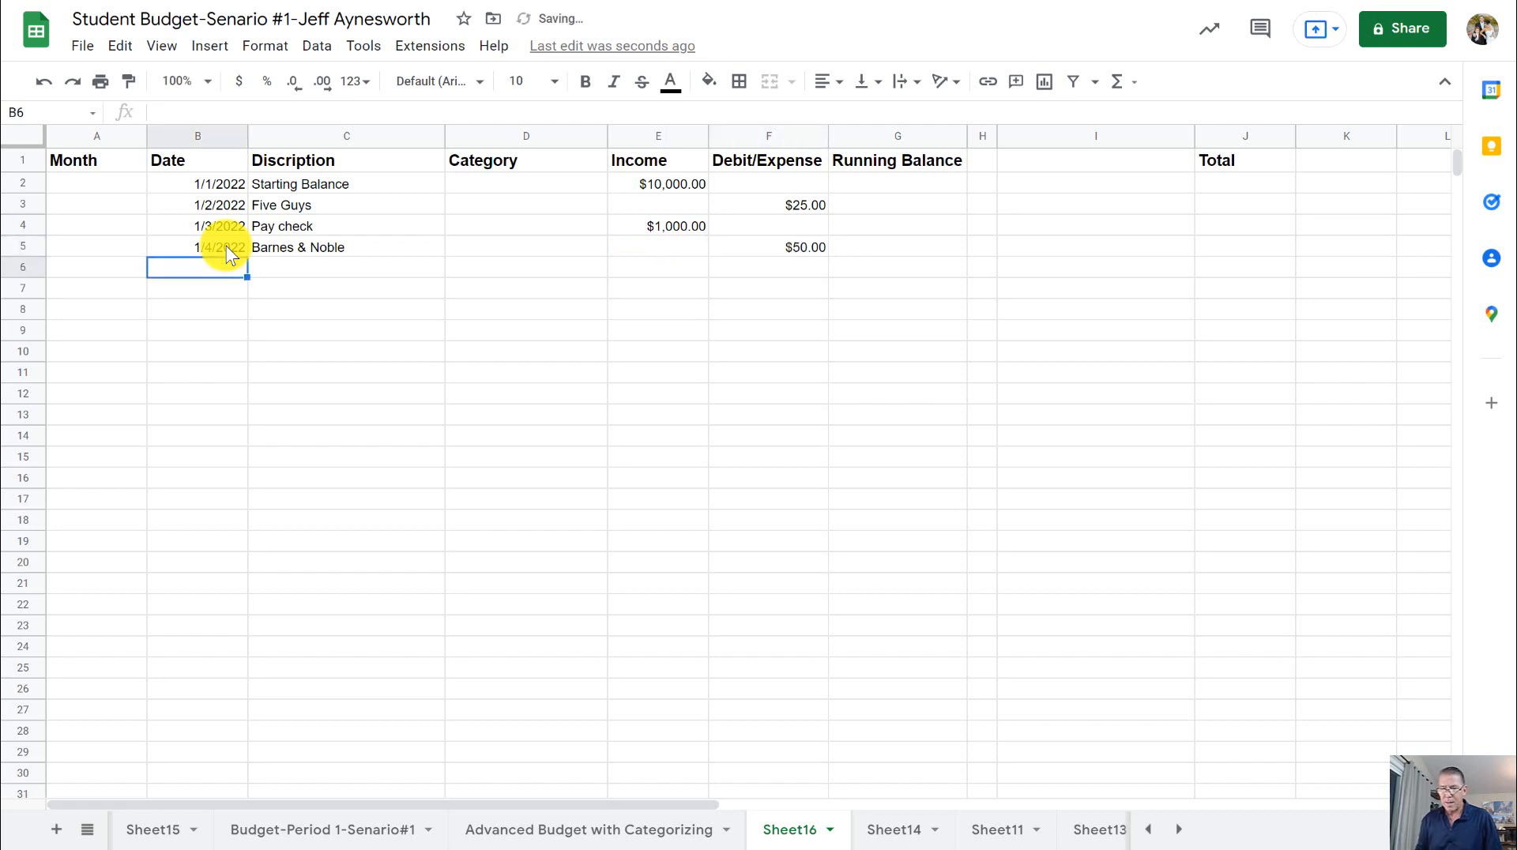
- Enter the date 1-5 in cell B6 and IN and OUT as its description in cell C6
type("1-")
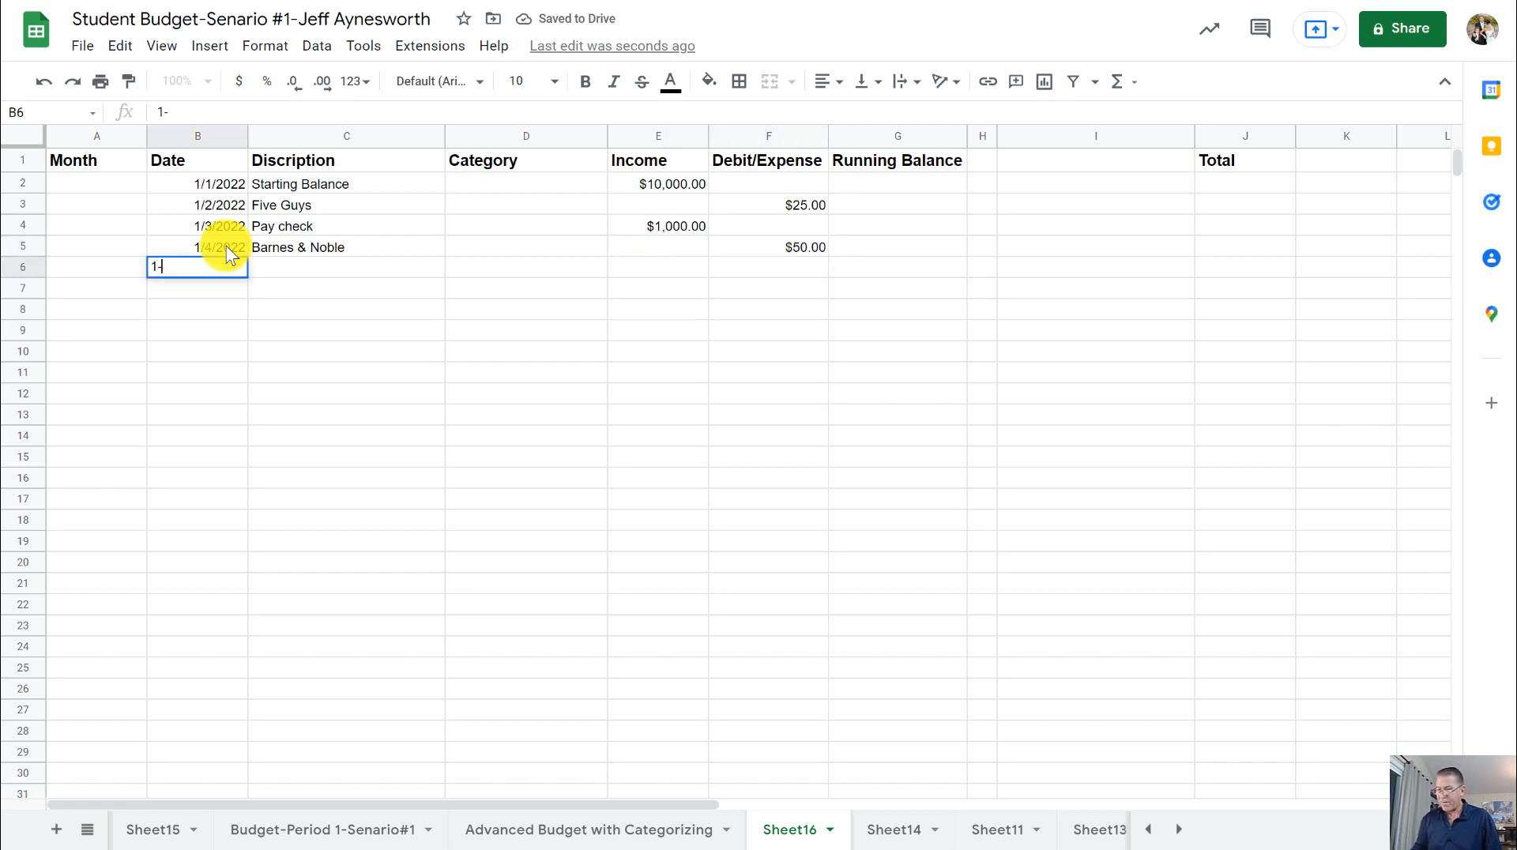
type("5")
key("Tab")
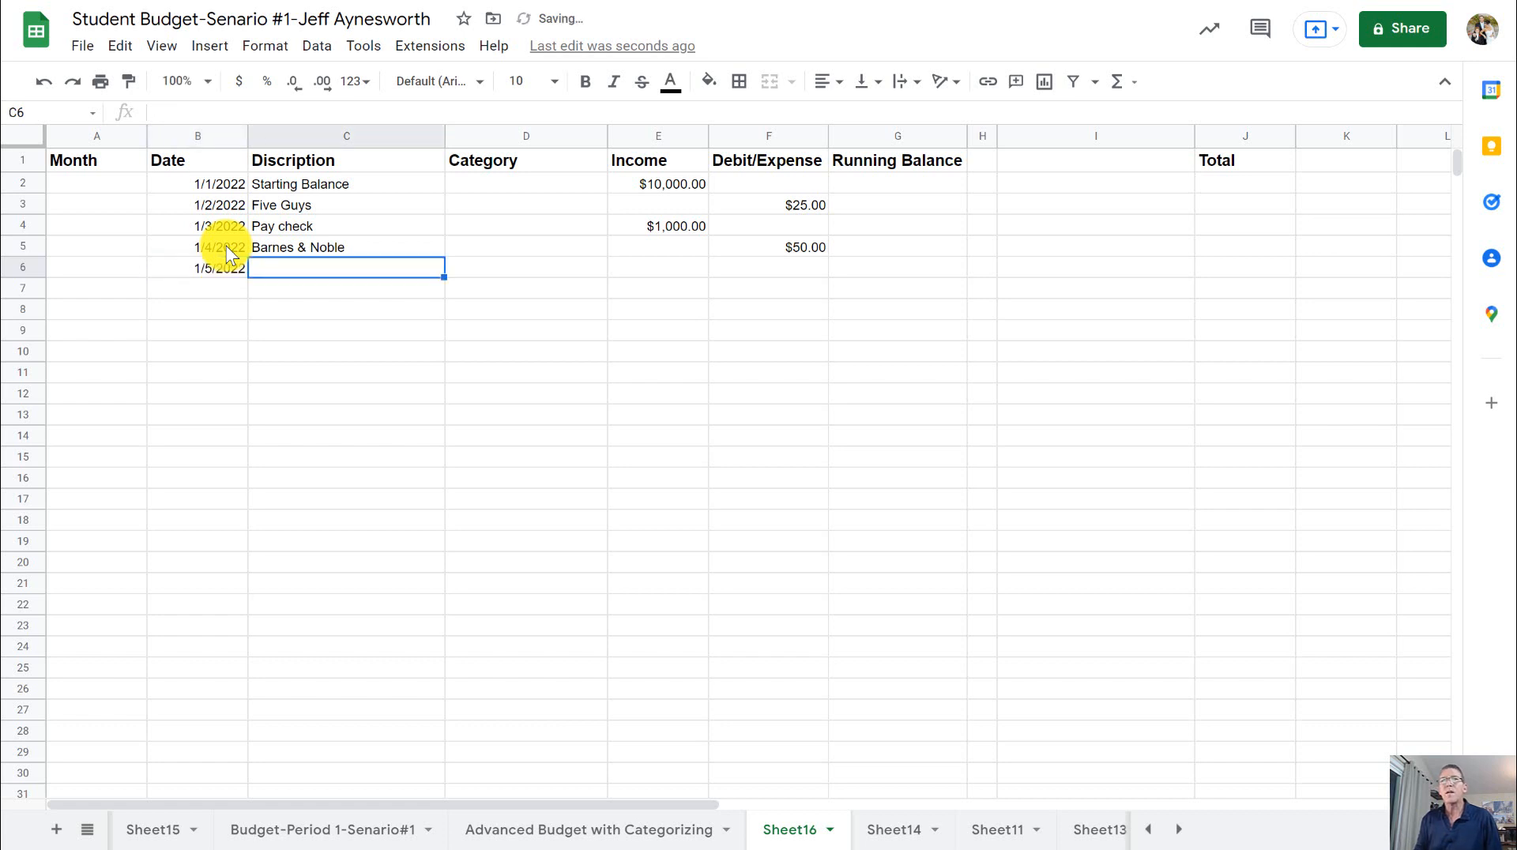
type("IN")
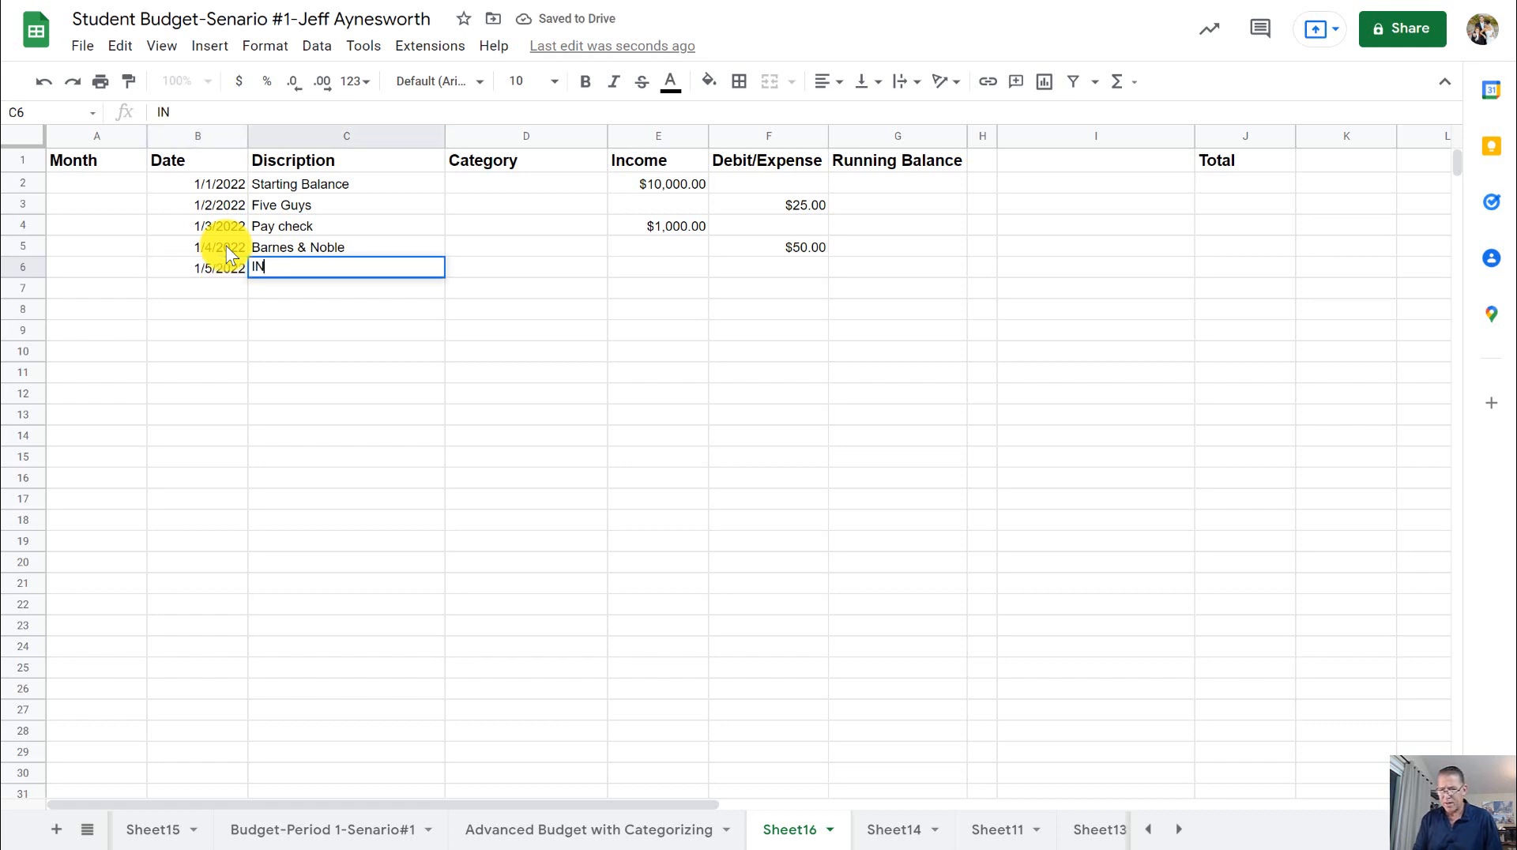
type(" and OUT")
key("Tab")
key("Tab")
key("Tab")
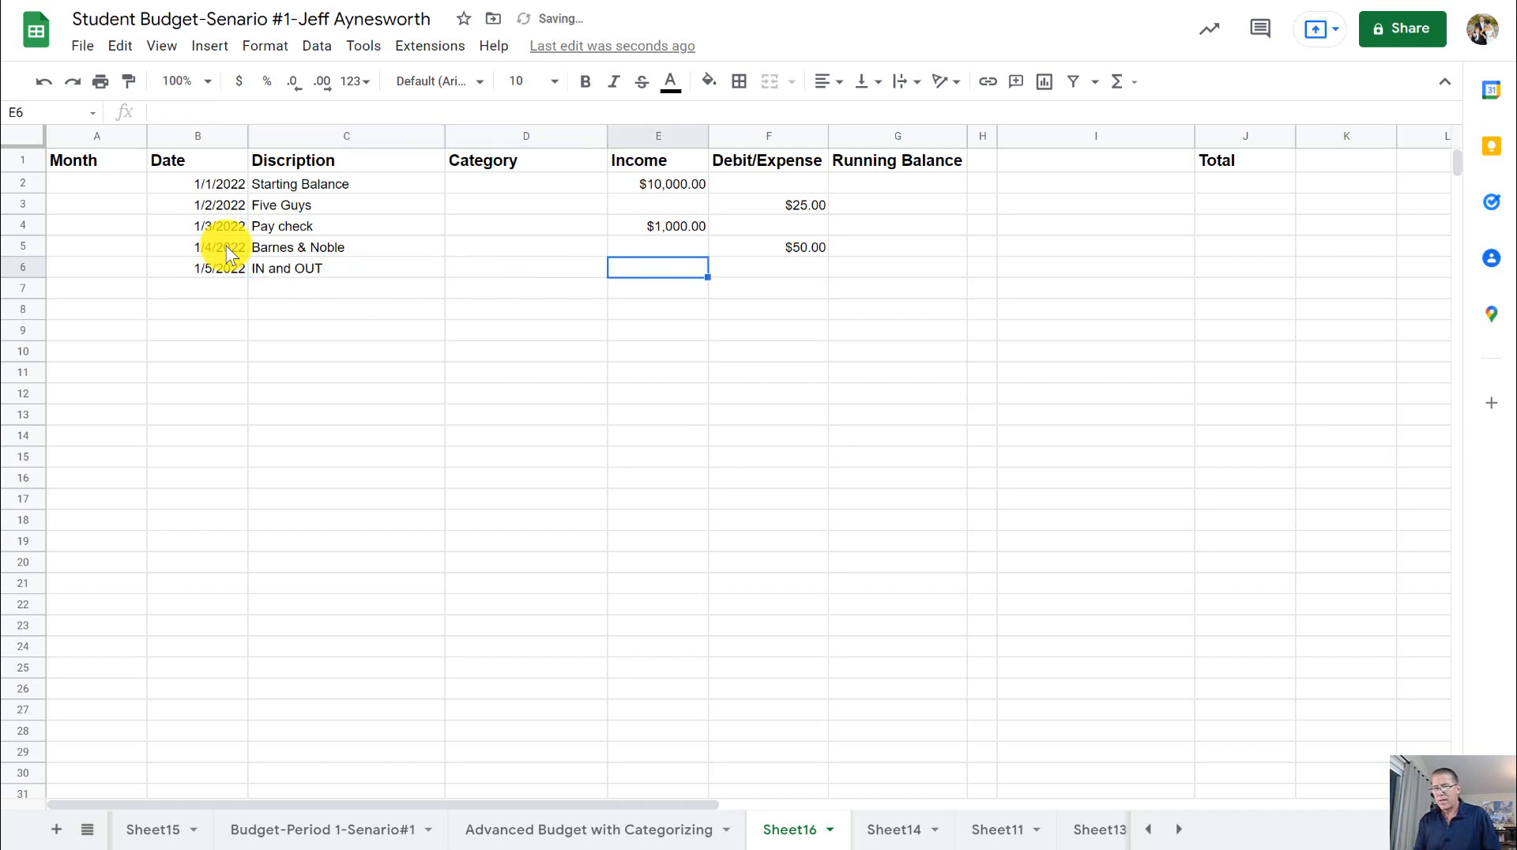
- Enter 10 as the IN and OUT expense in cell F6 of the Debit/Expense column
type("10")
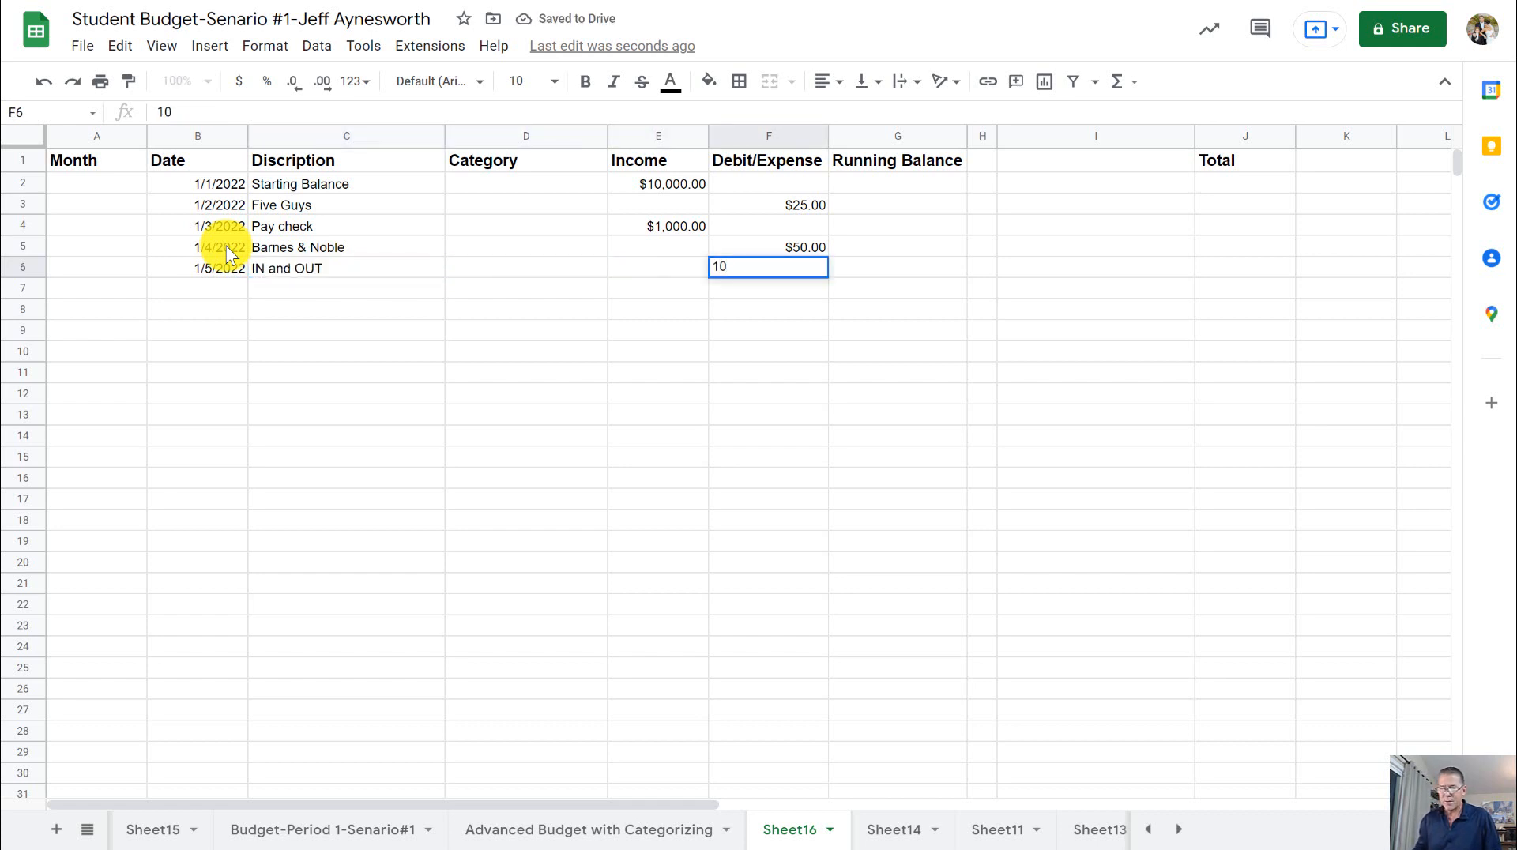
key("Return")
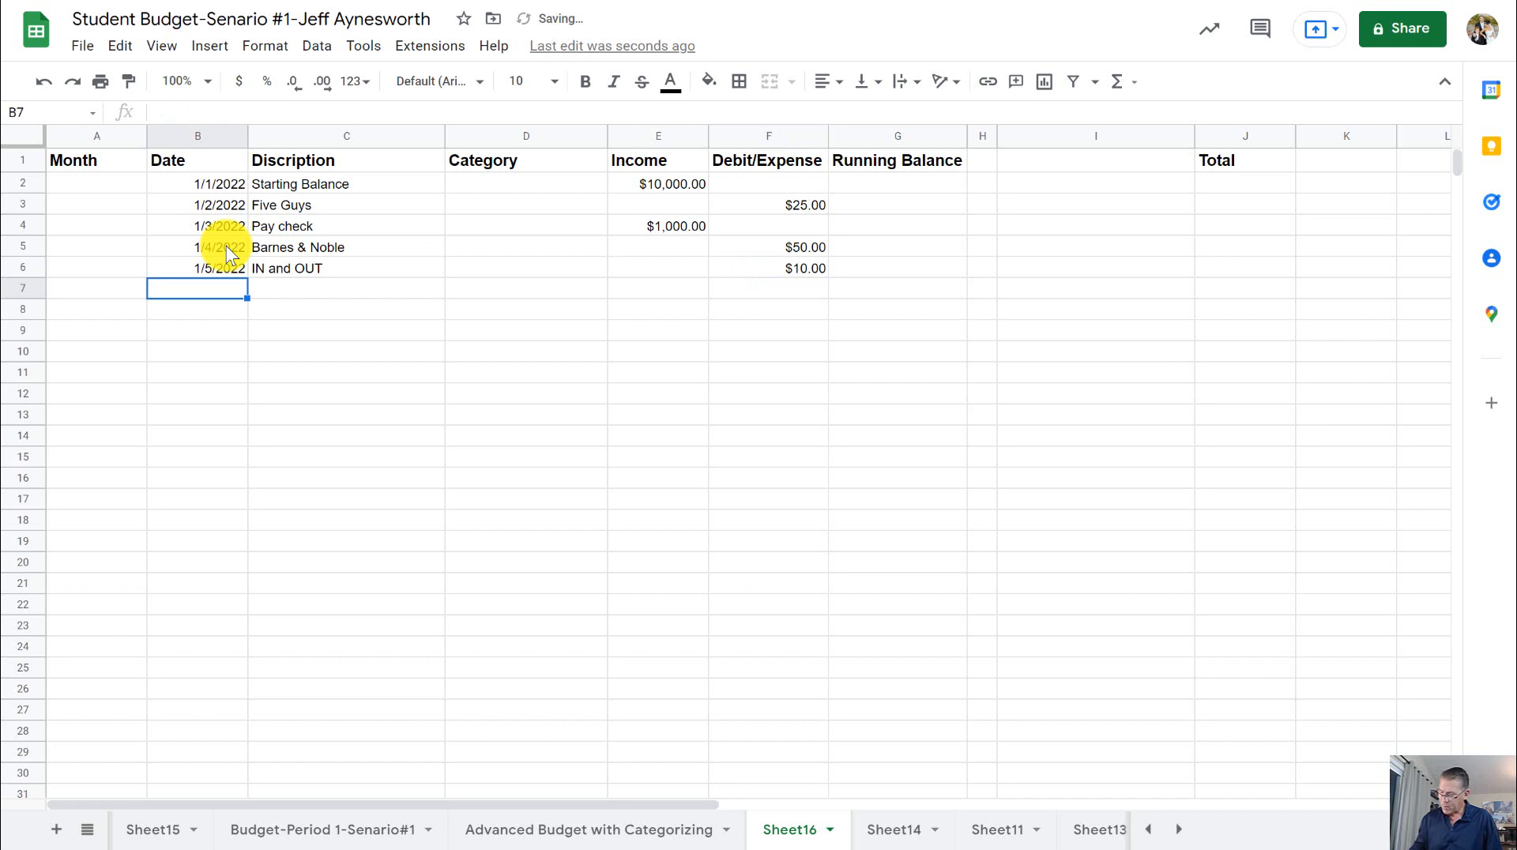
- Enter the date 1-6 in cell B7 and Gas as its description in cell C7
type("1-6")
key("Tab")
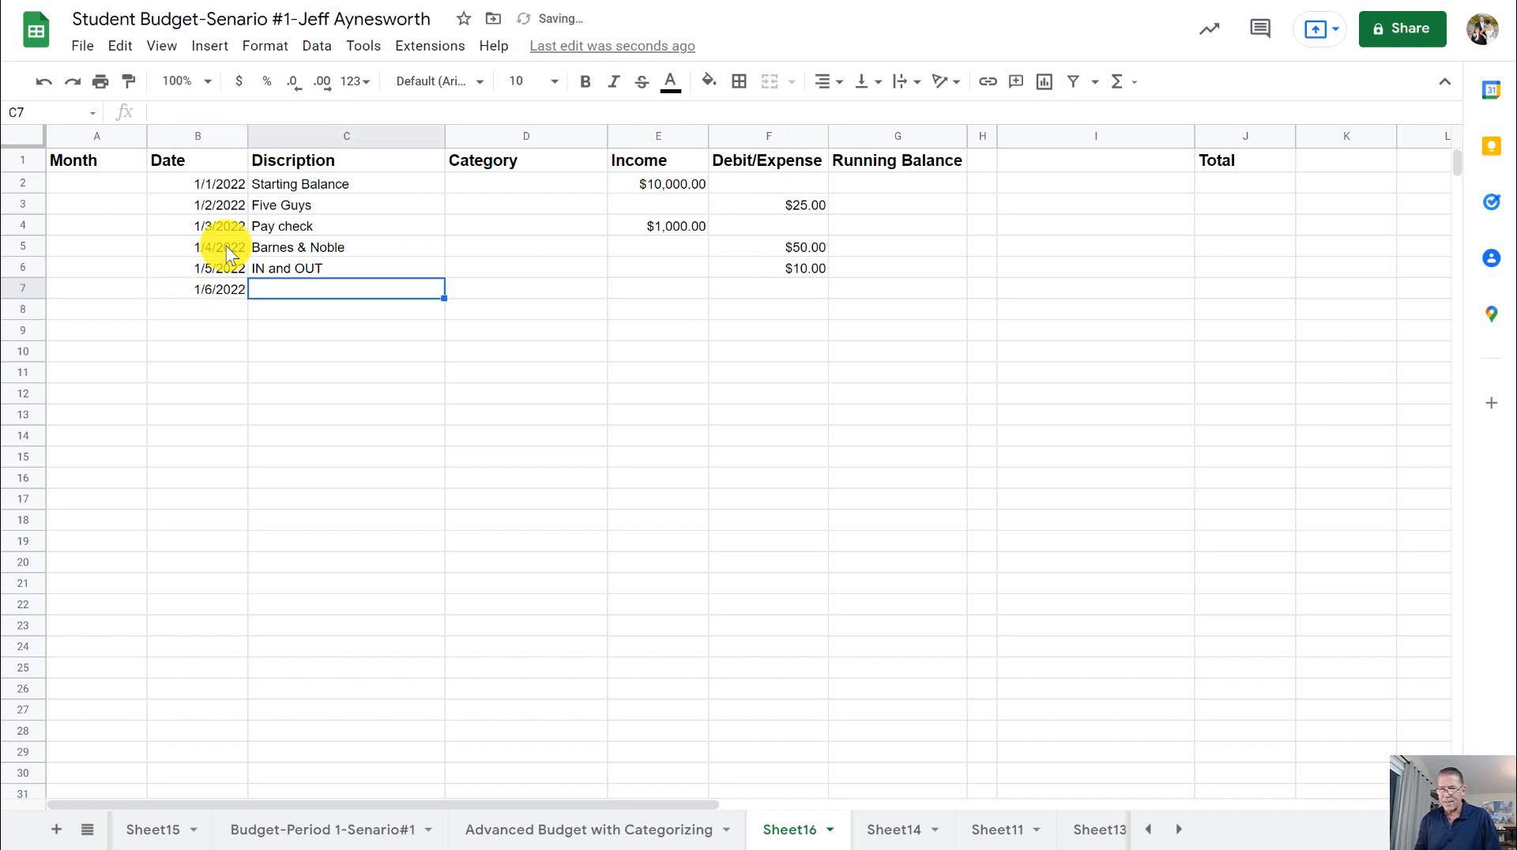
type("Gas")
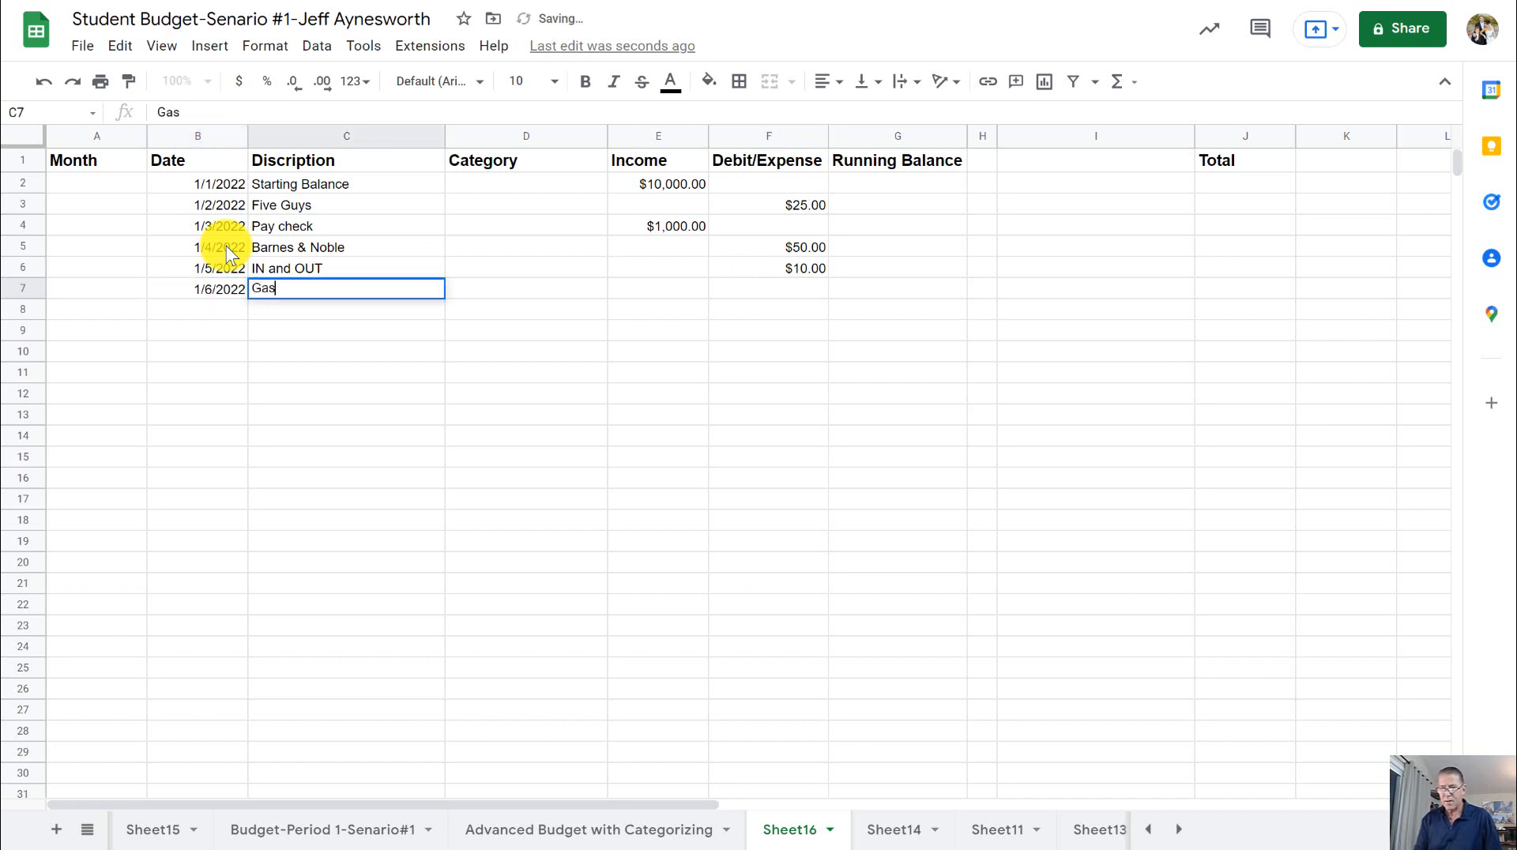
- Enter 100 as the Gas expense in cell F7 of the Debit/Expense column
key("Tab")
key("Tab")
key("Tab")
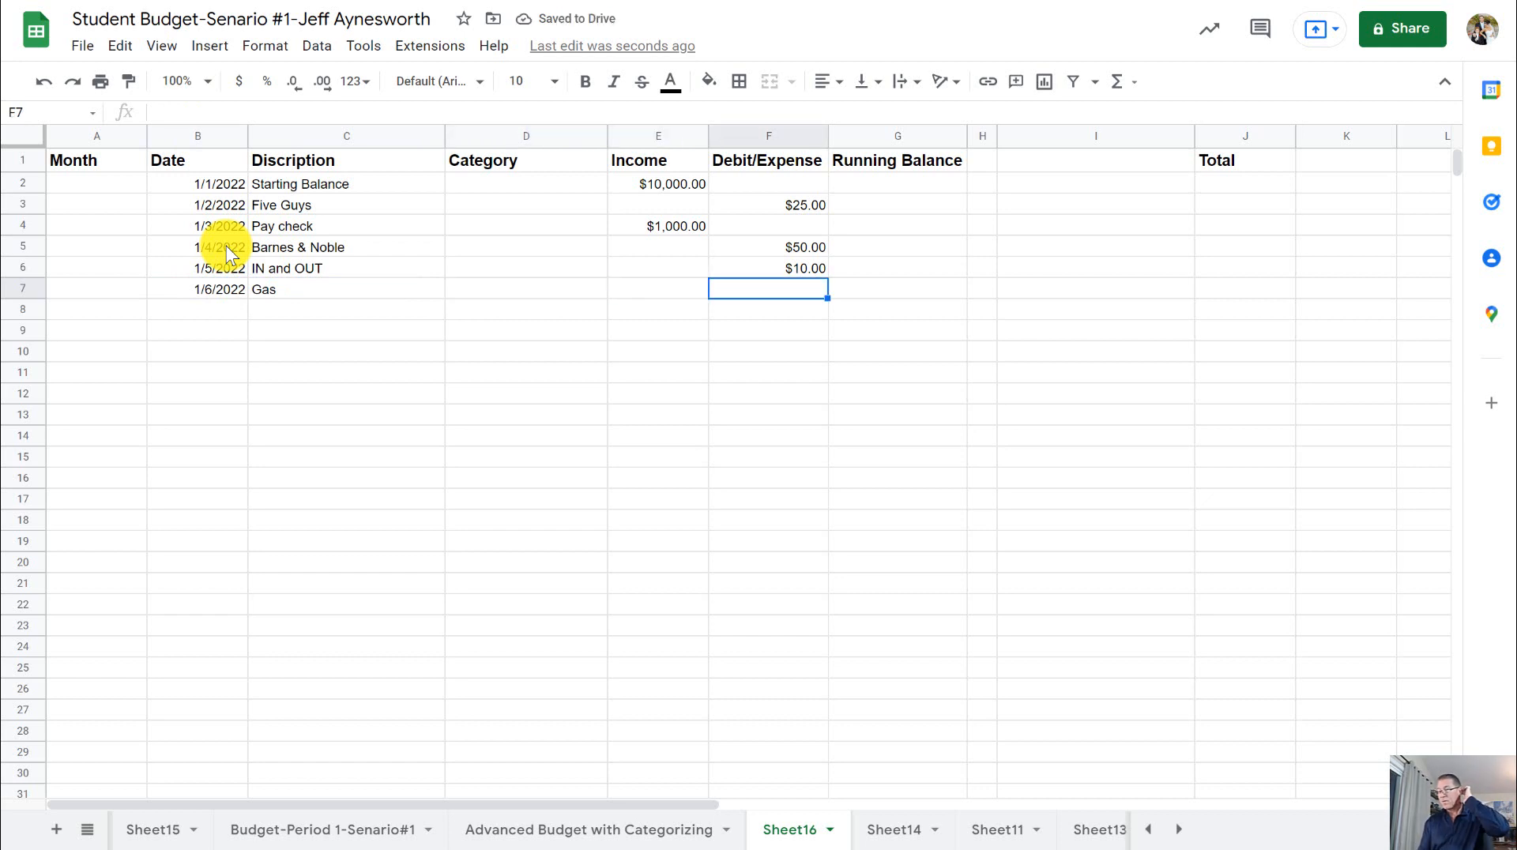
type("100")
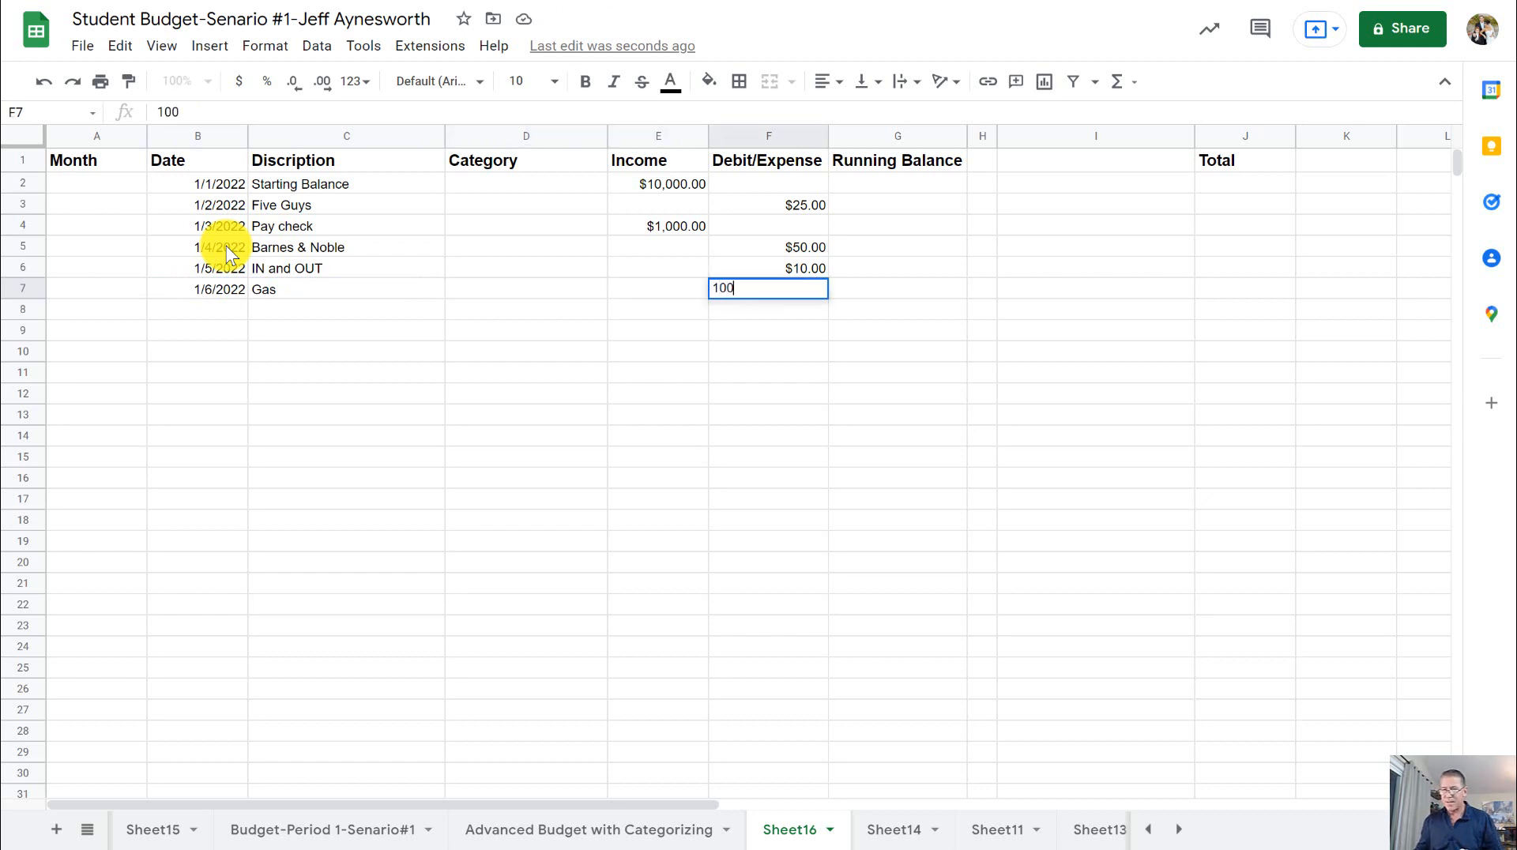
key("Return")
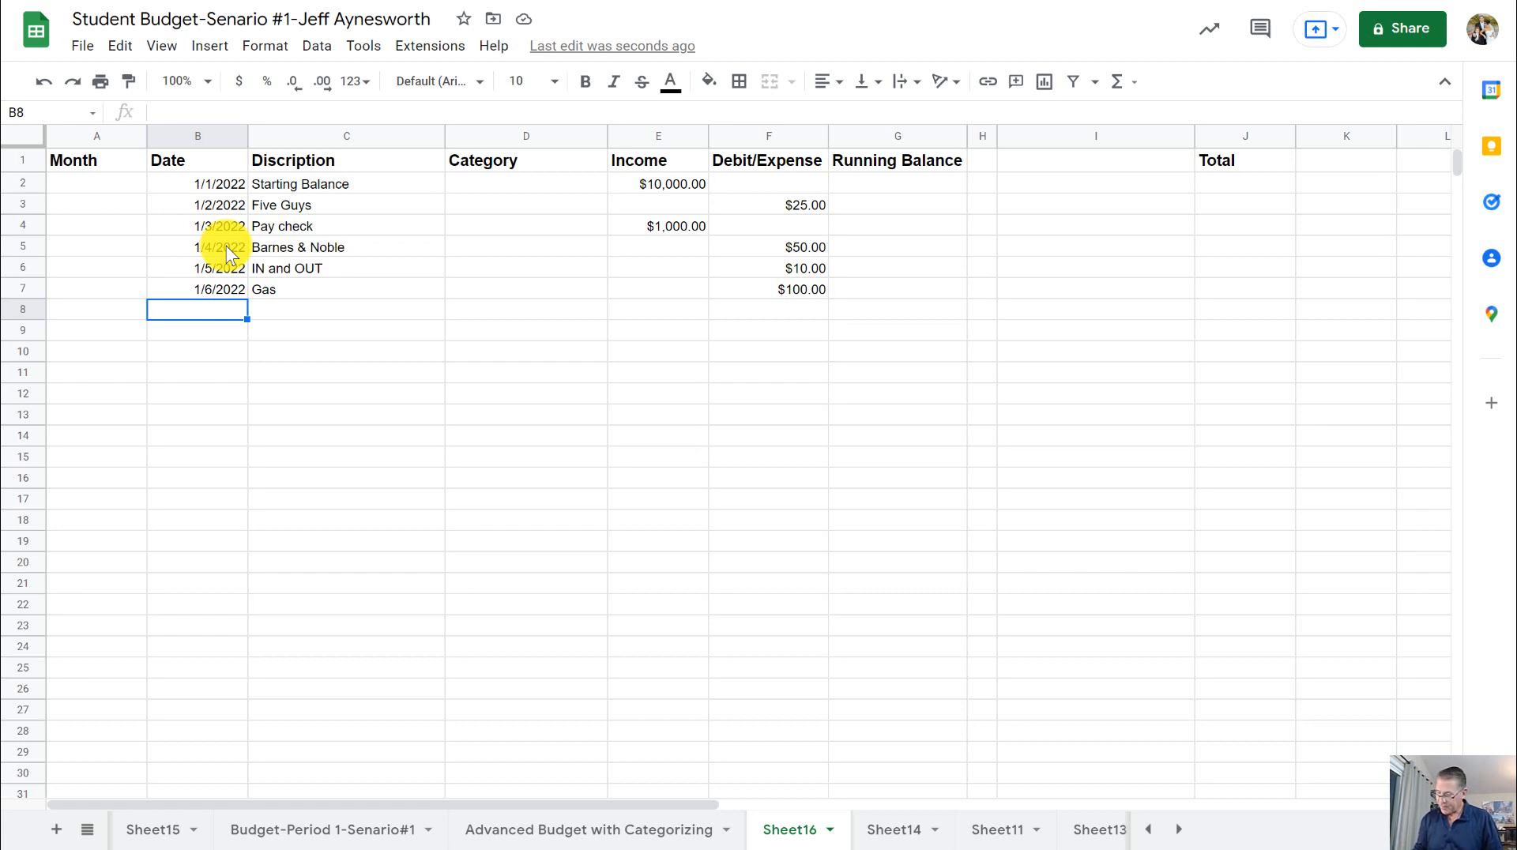
- Enter the date 1-7 in cell B8 and Stater Bros as its description in cell C8
type("1-")
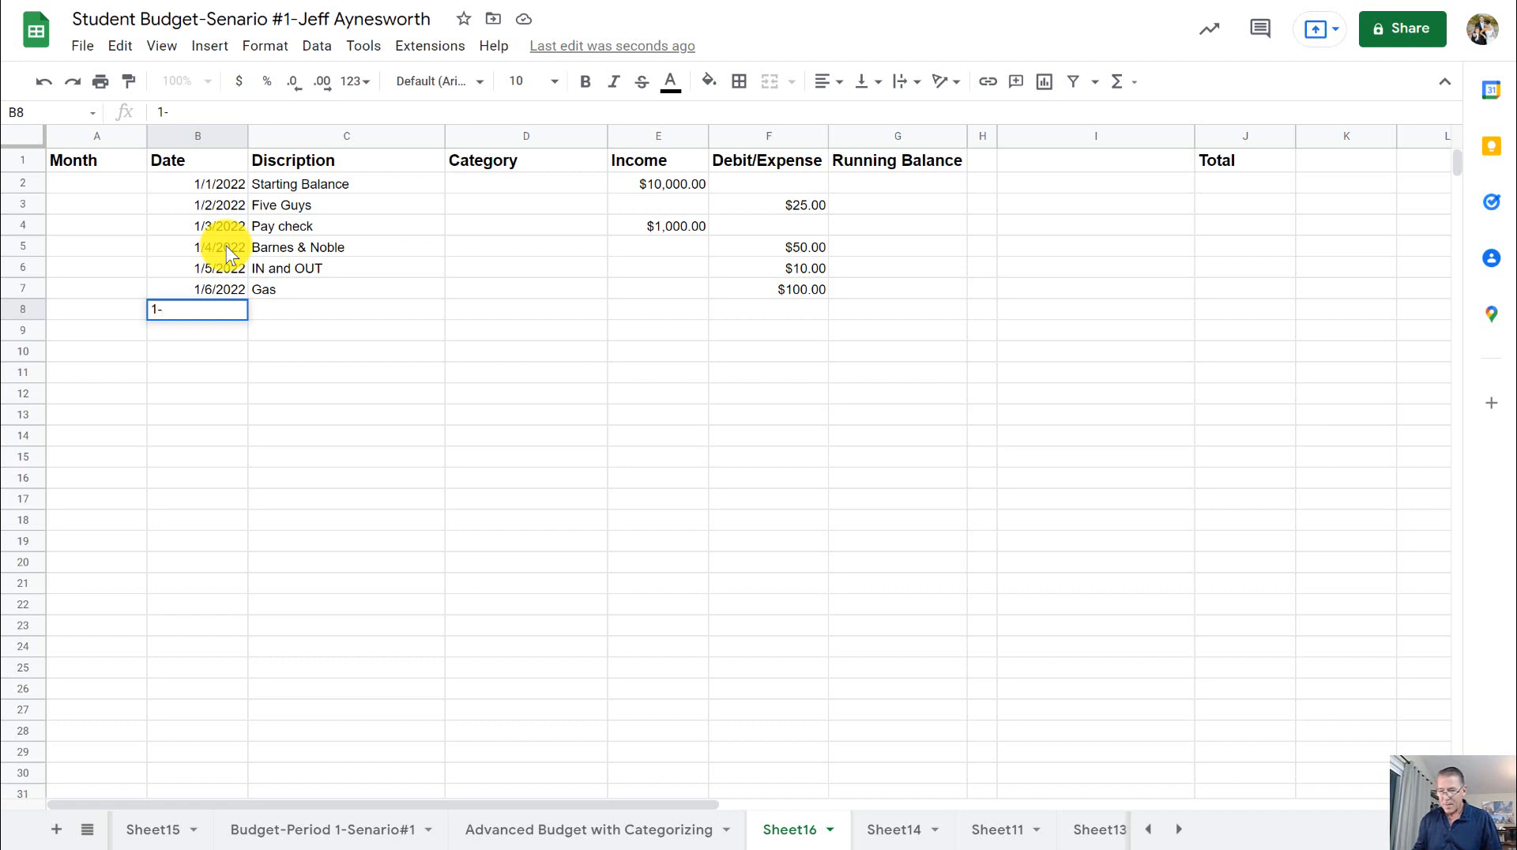
type("7")
key("Tab")
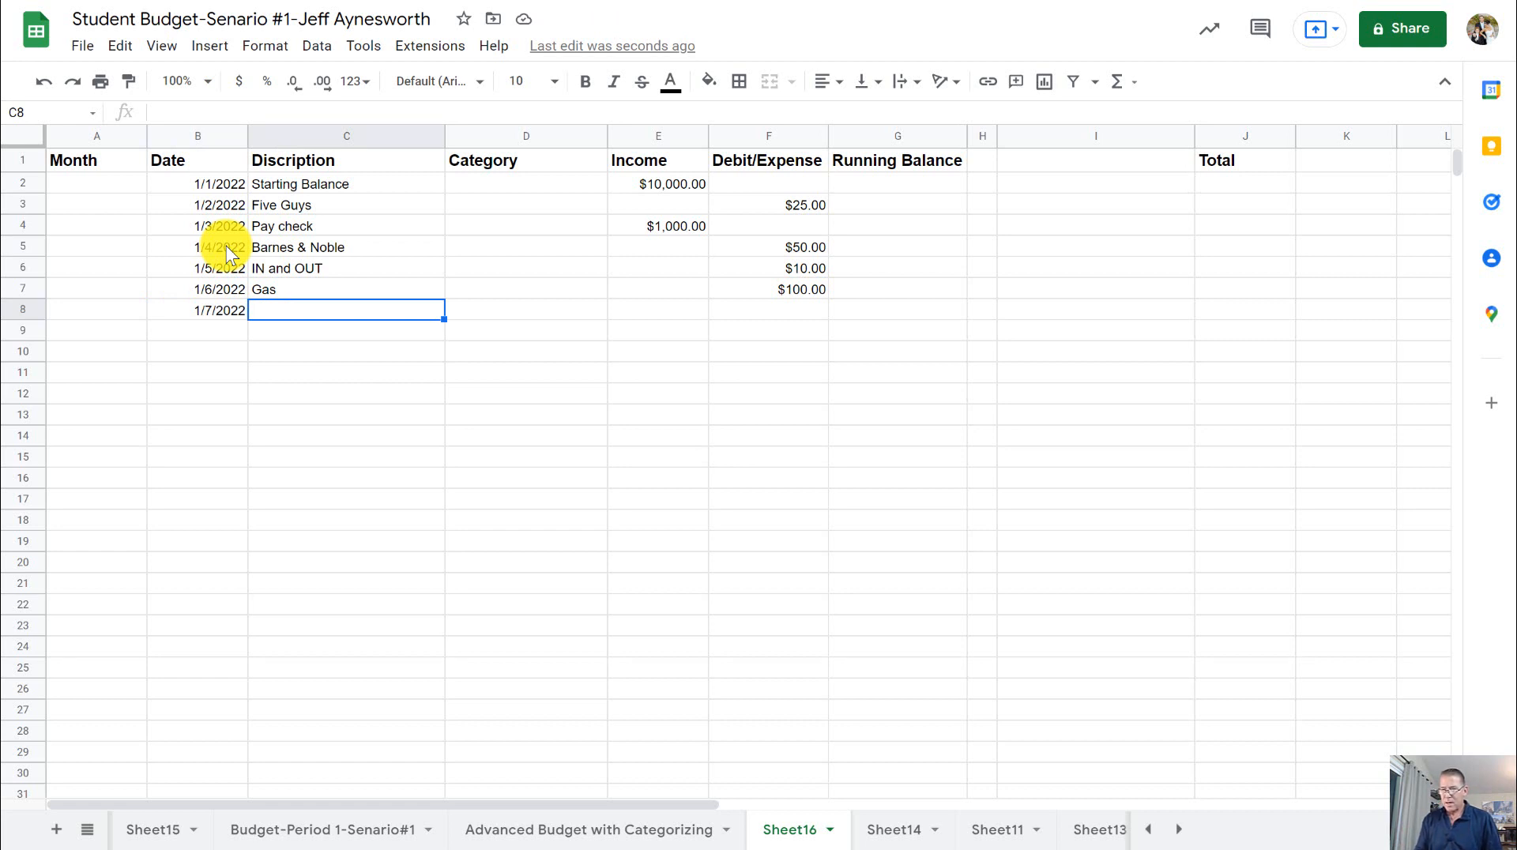
type("Start")
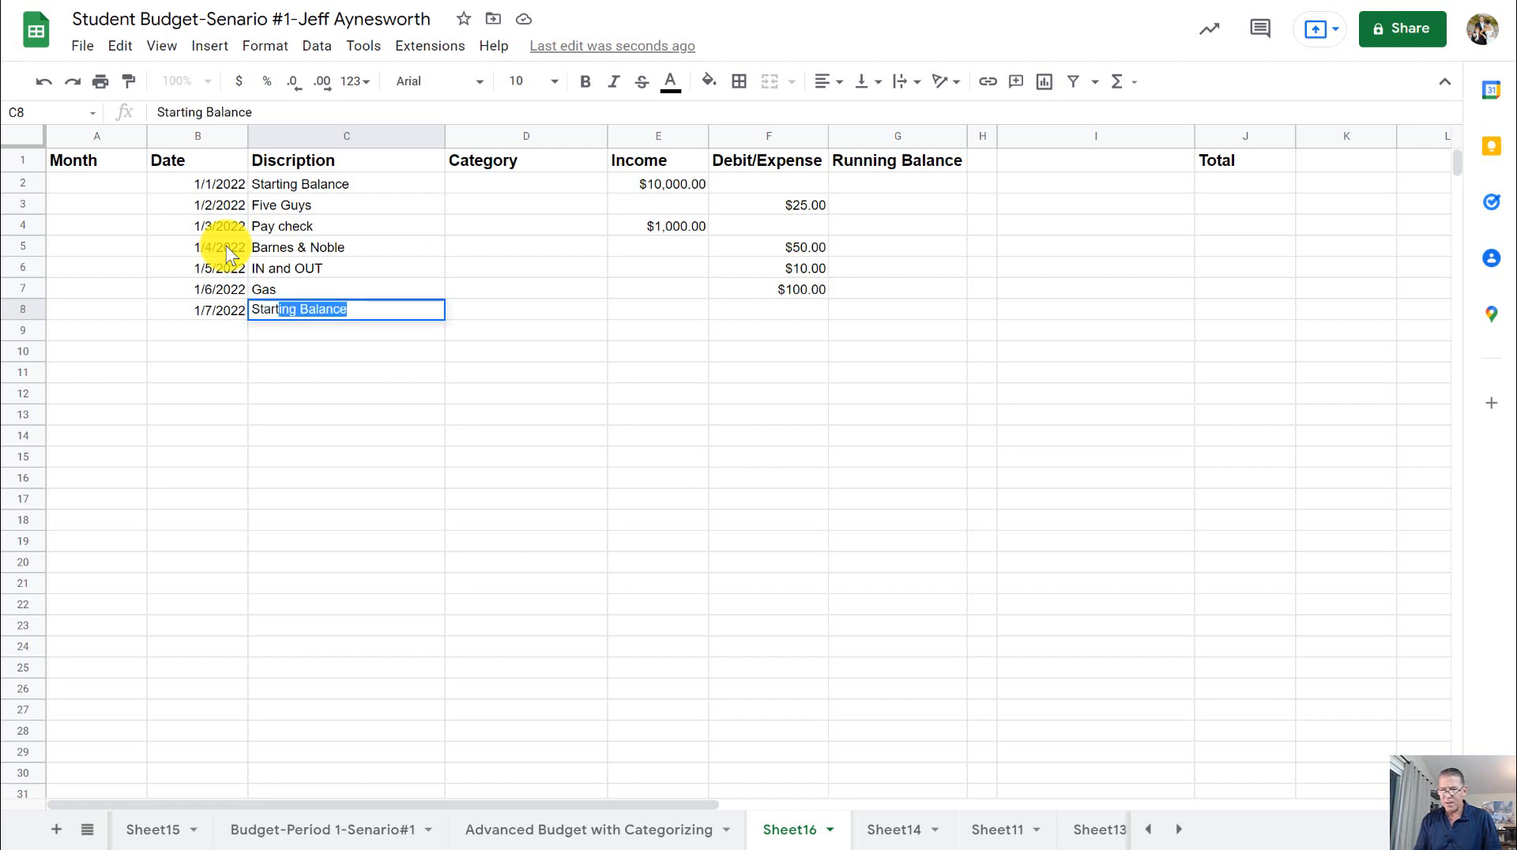
type("in")
key("BackSpace")
key("BackSpace")
key("BackSpace")
key("BackSpace")
key("BackSpace")
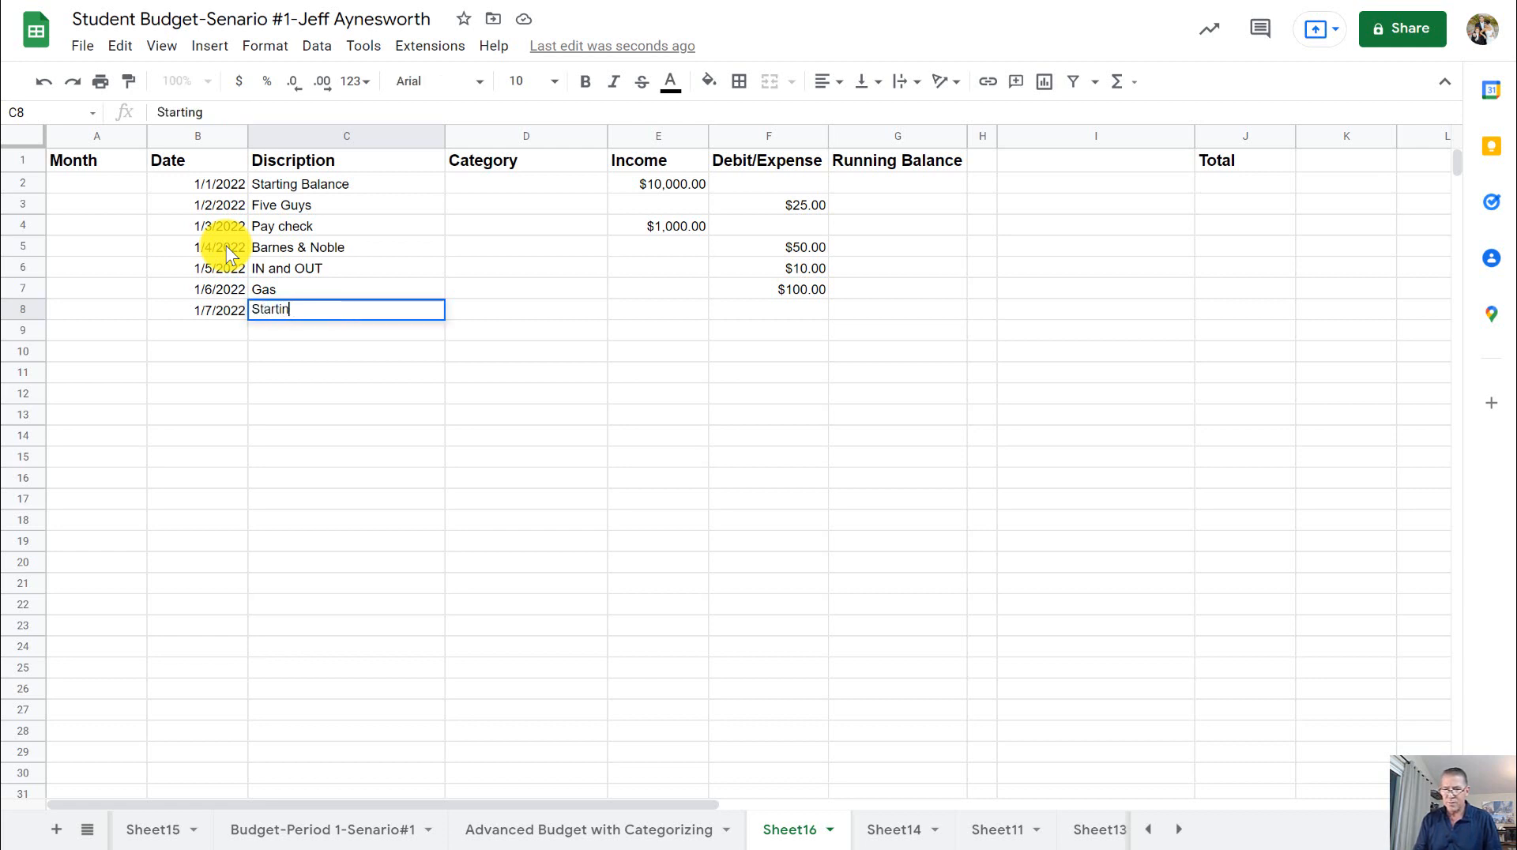
type("ter ")
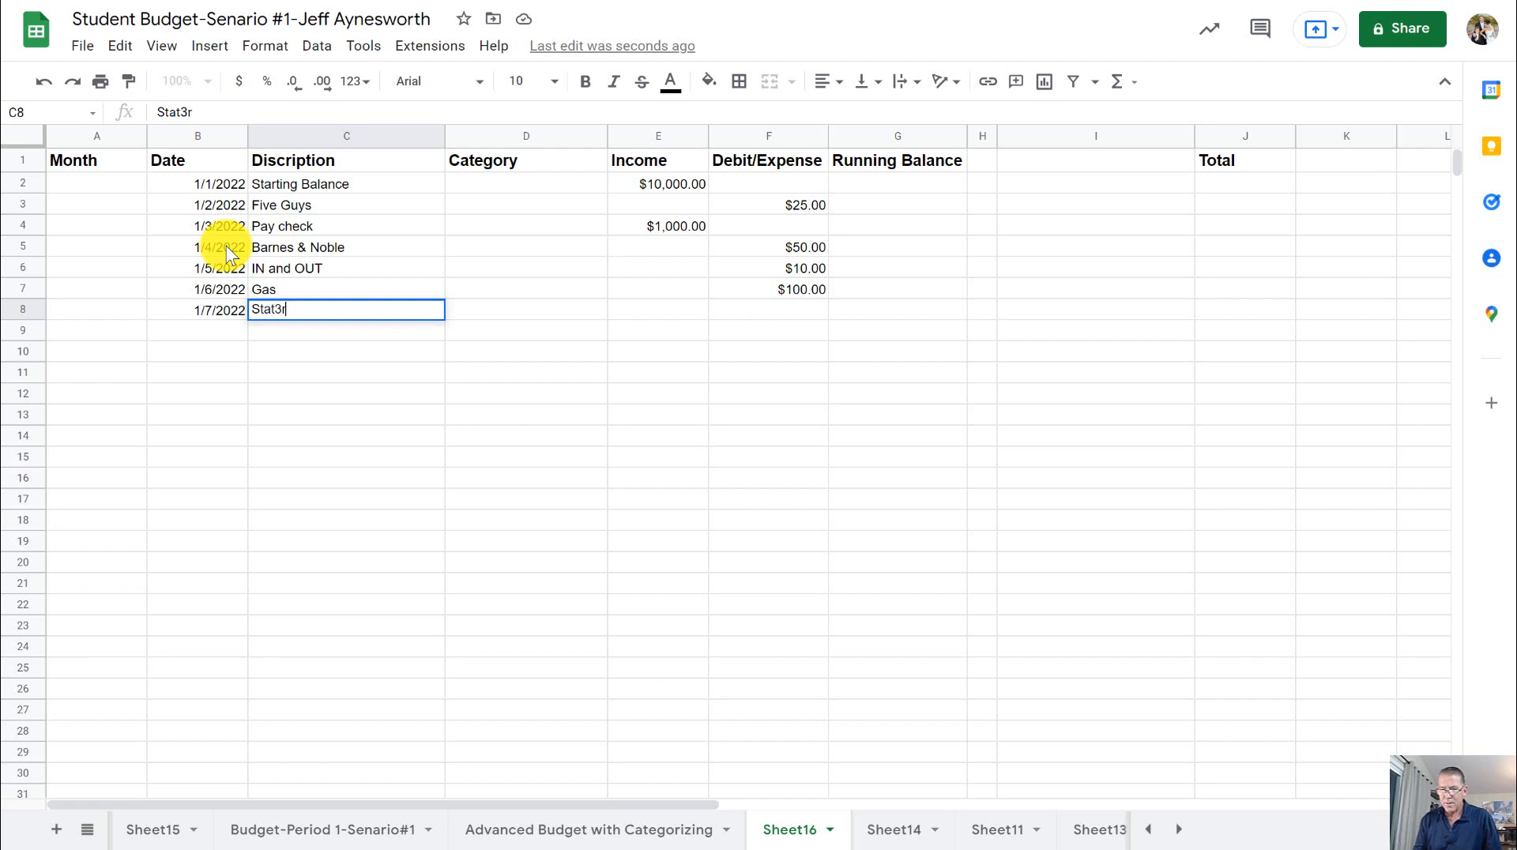
type("Bros")
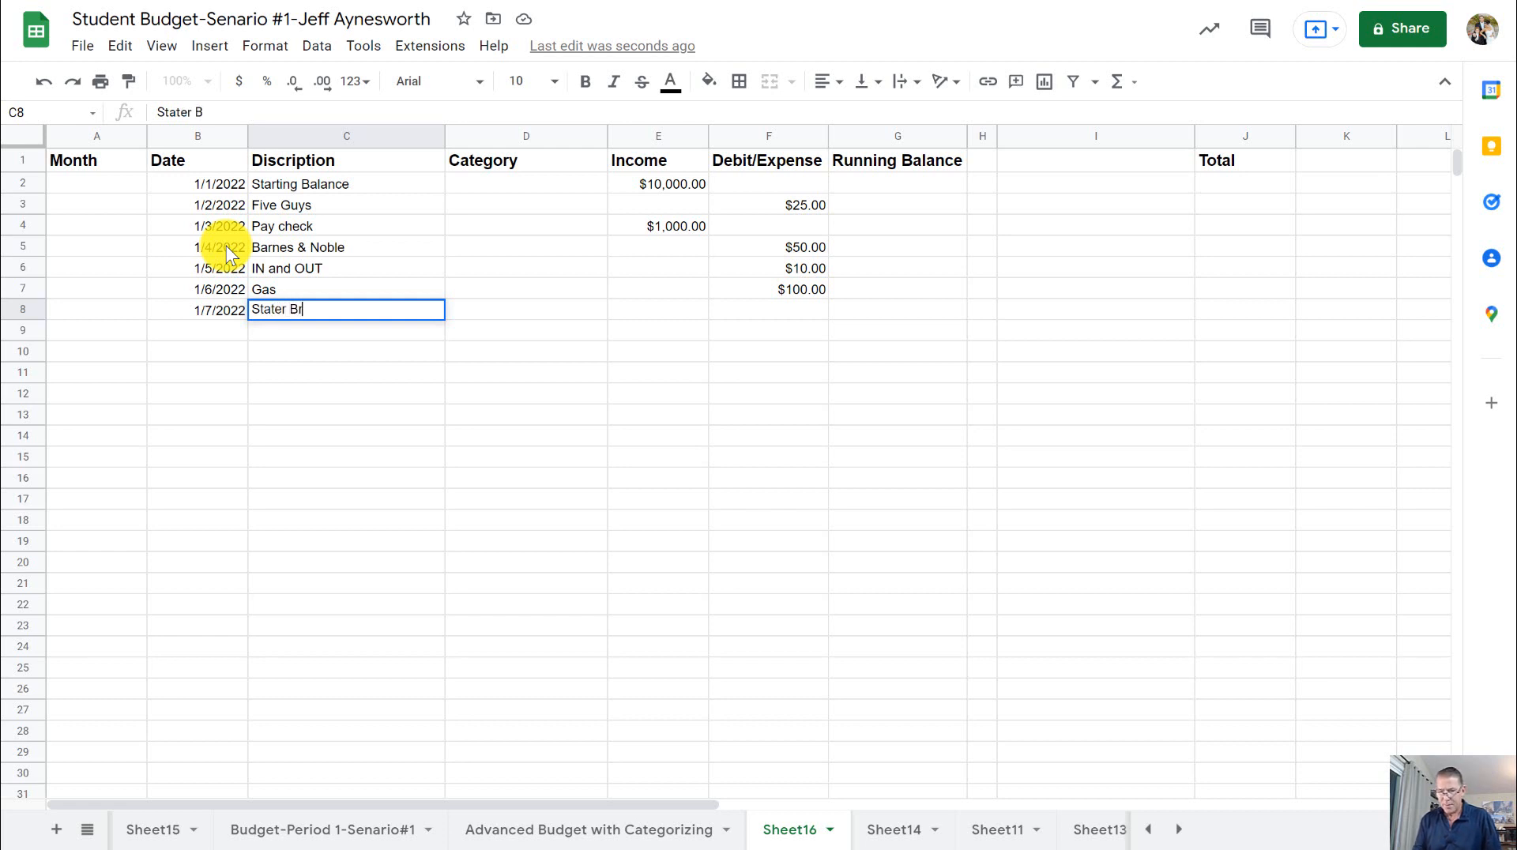
- Enter 200 as the Stater Bros expense in cell F8 of the Debit/Expense column
key("Tab")
key("Tab")
key("Tab")
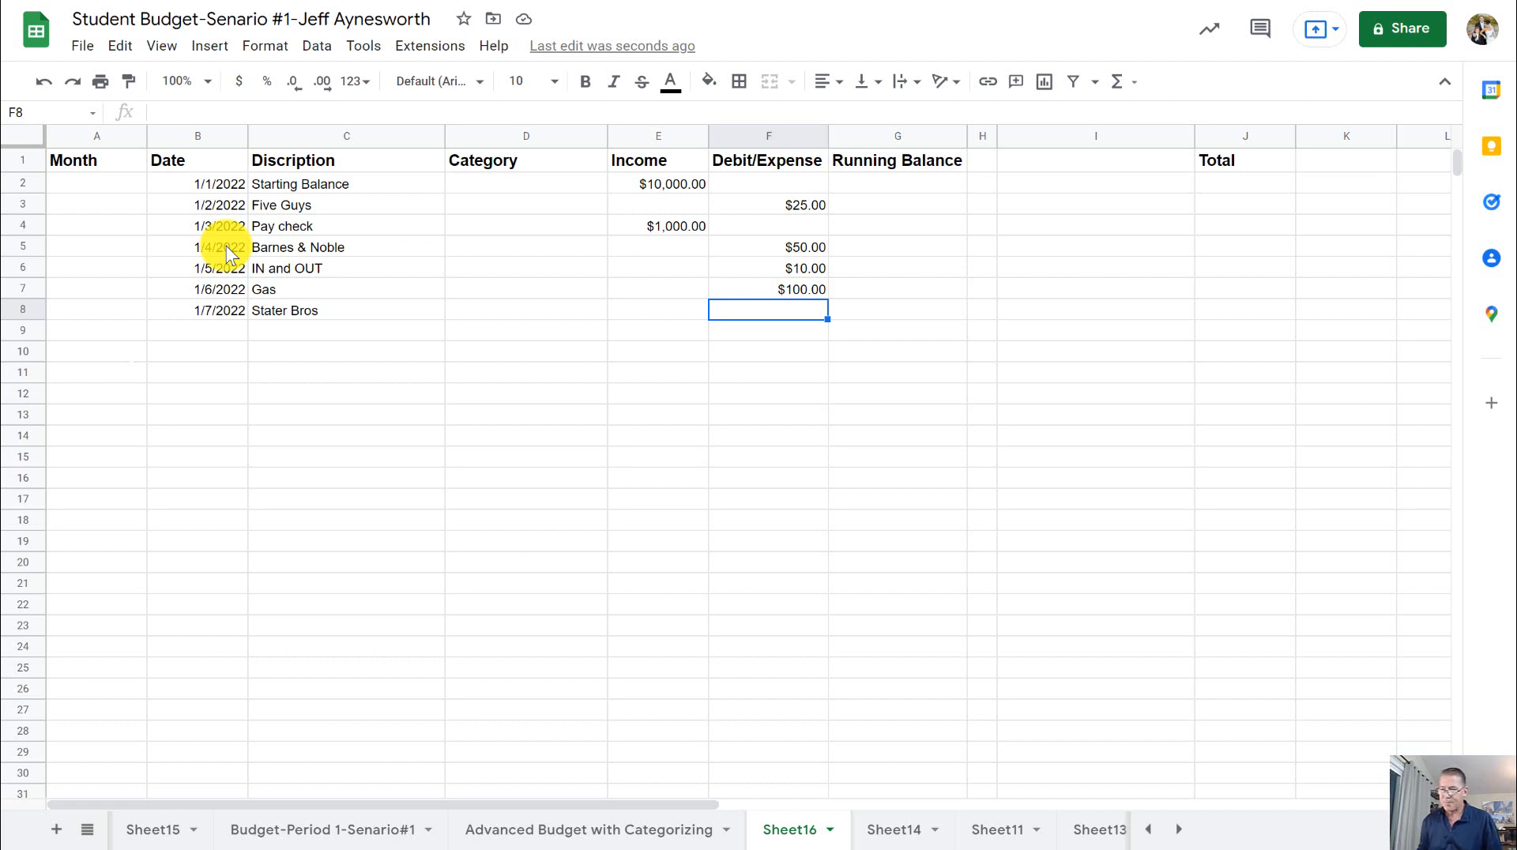
type("200")
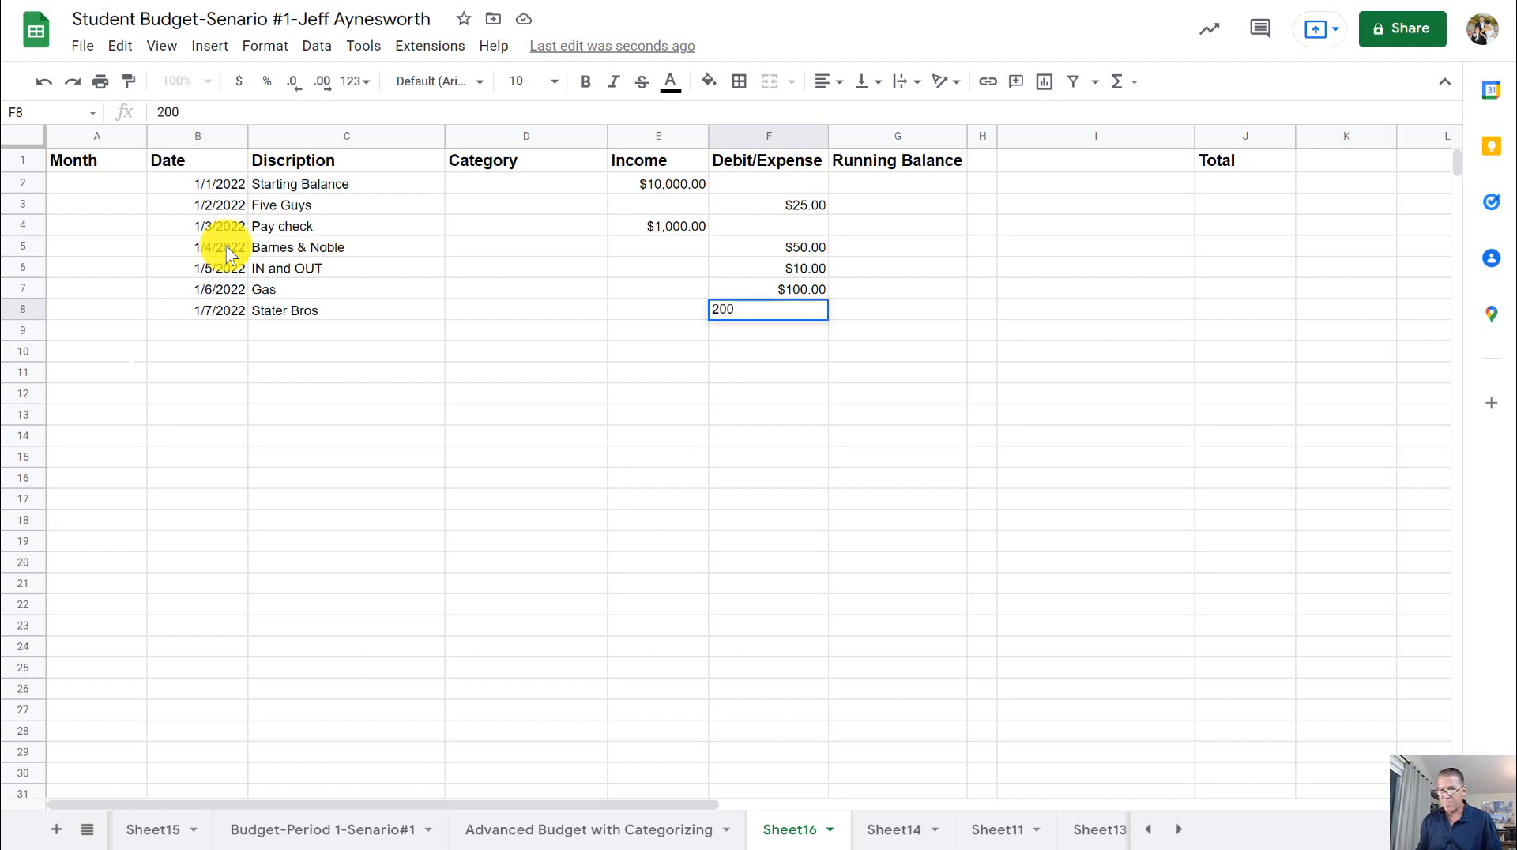
key("Return")
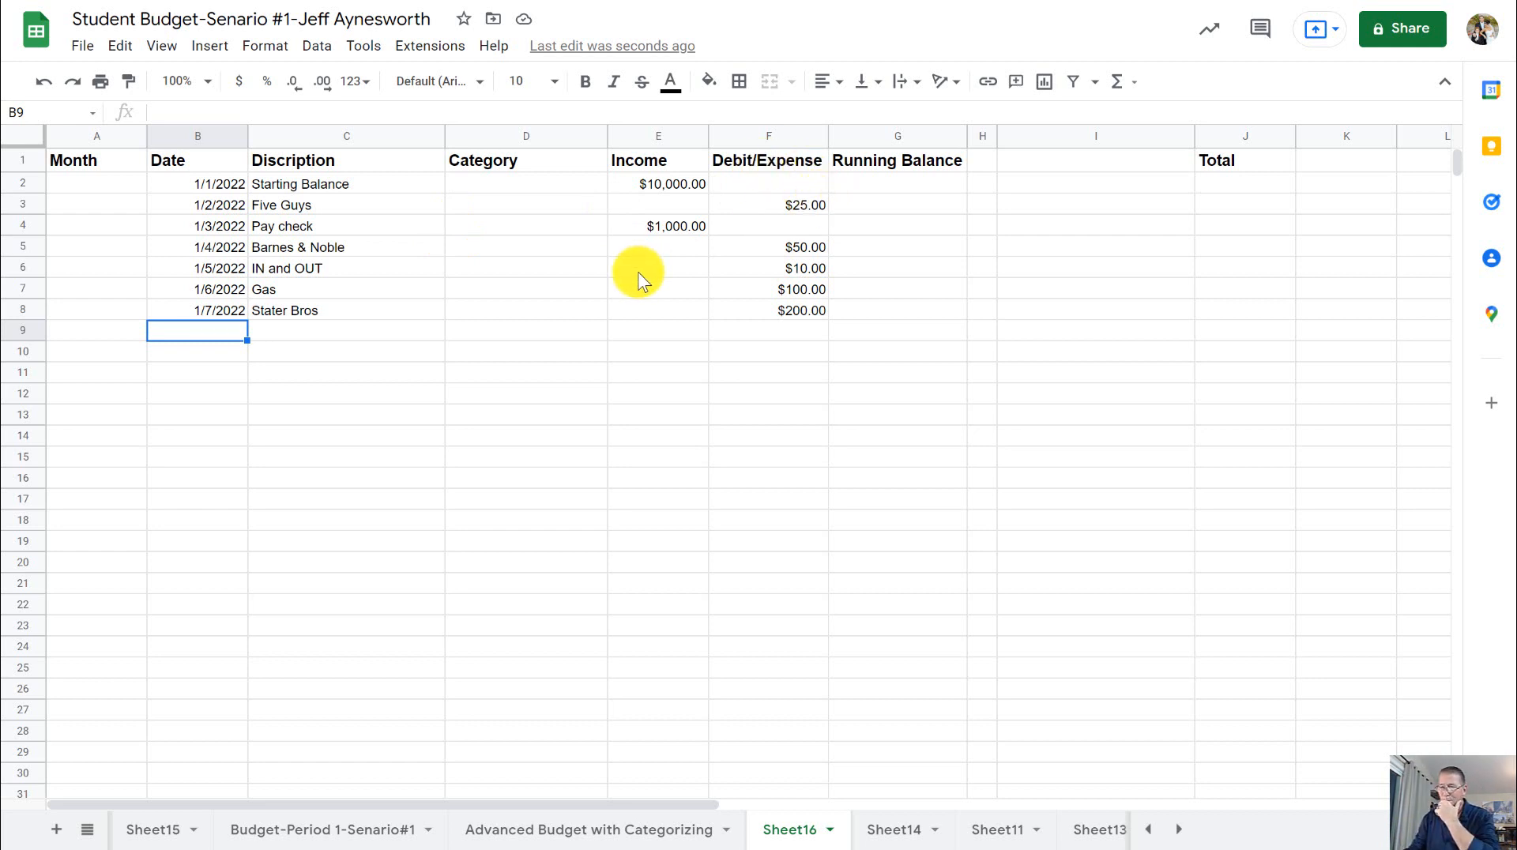
- Enter the formula =E2 in cell G2 so the Running Balance starts from the starting balance income
left_click(907, 186)
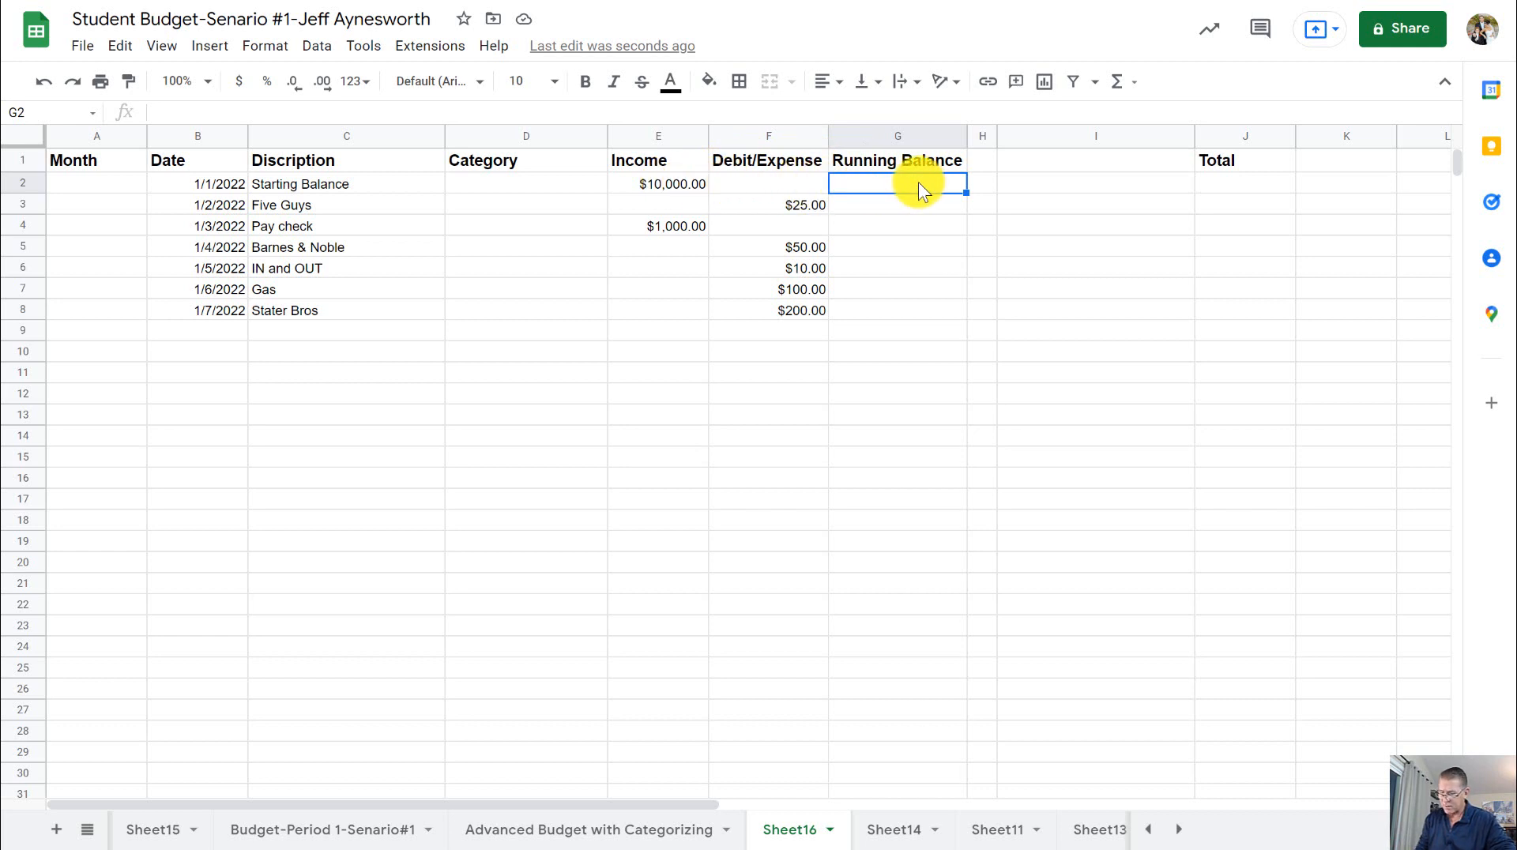
type("=")
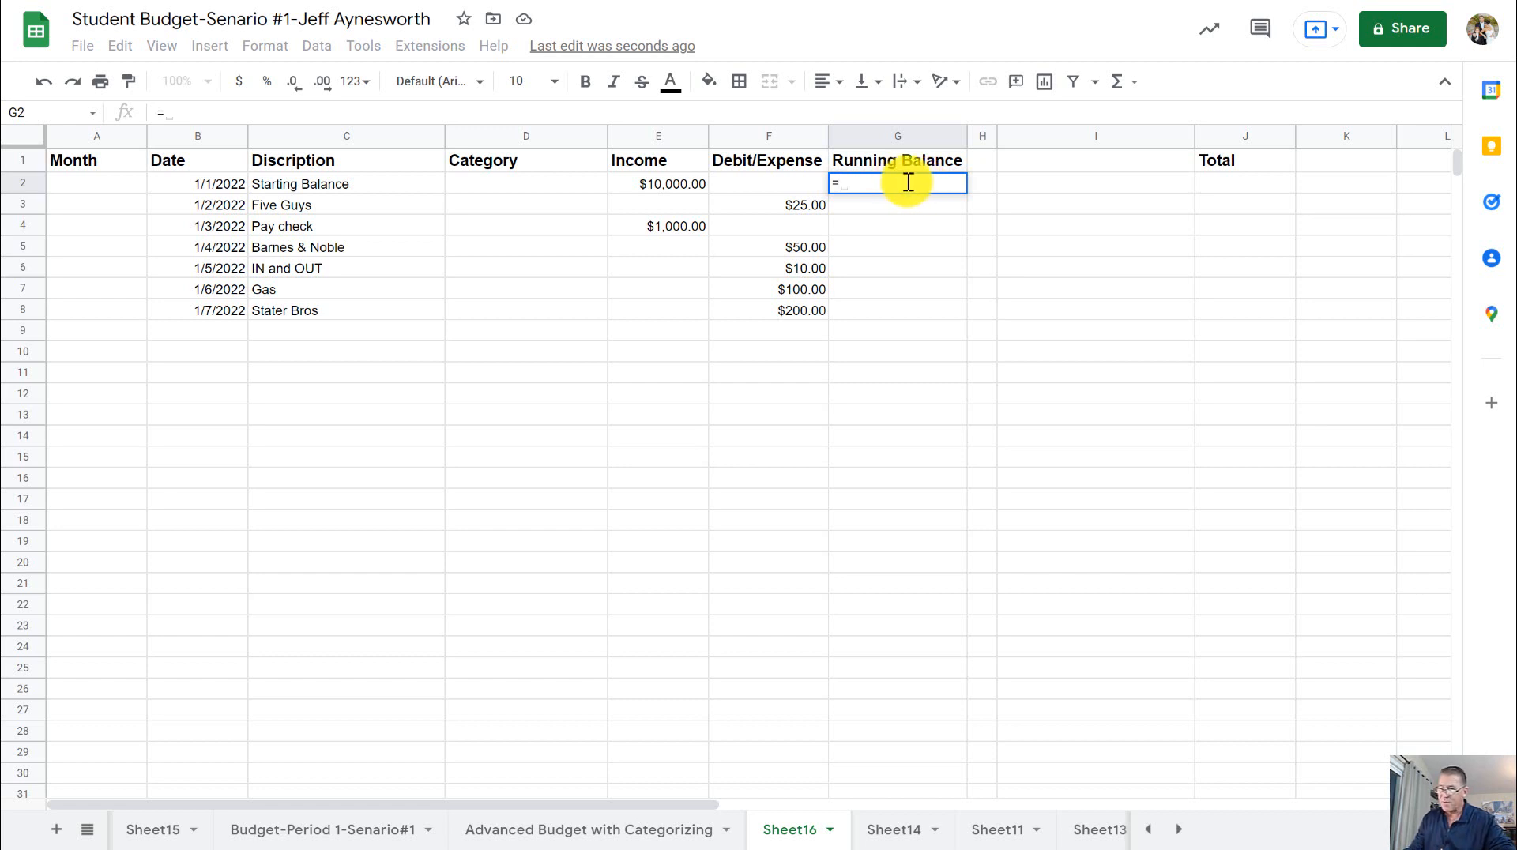
left_click(675, 193)
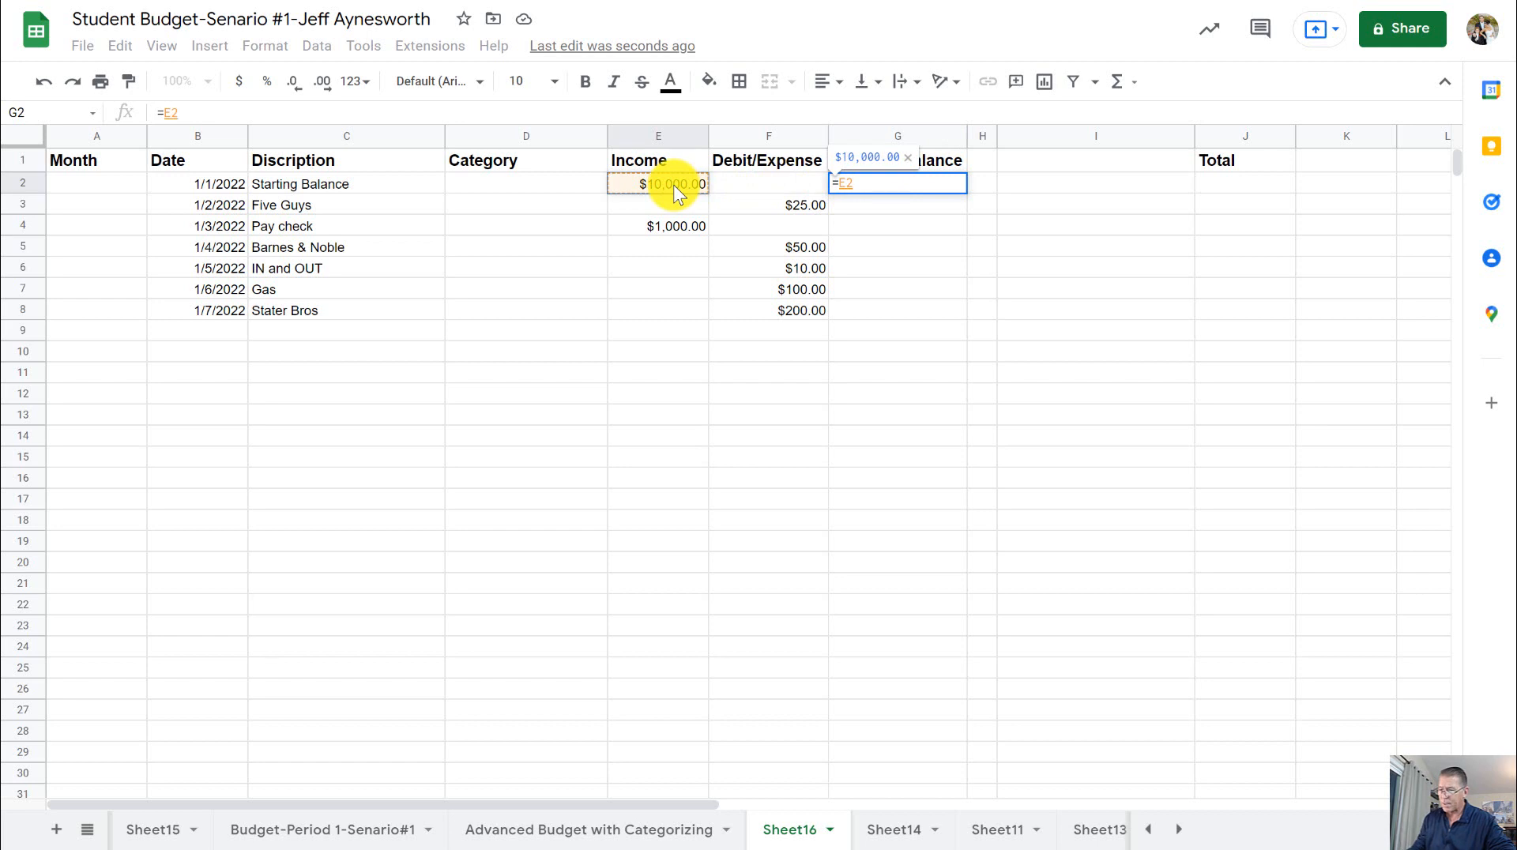
key("Return")
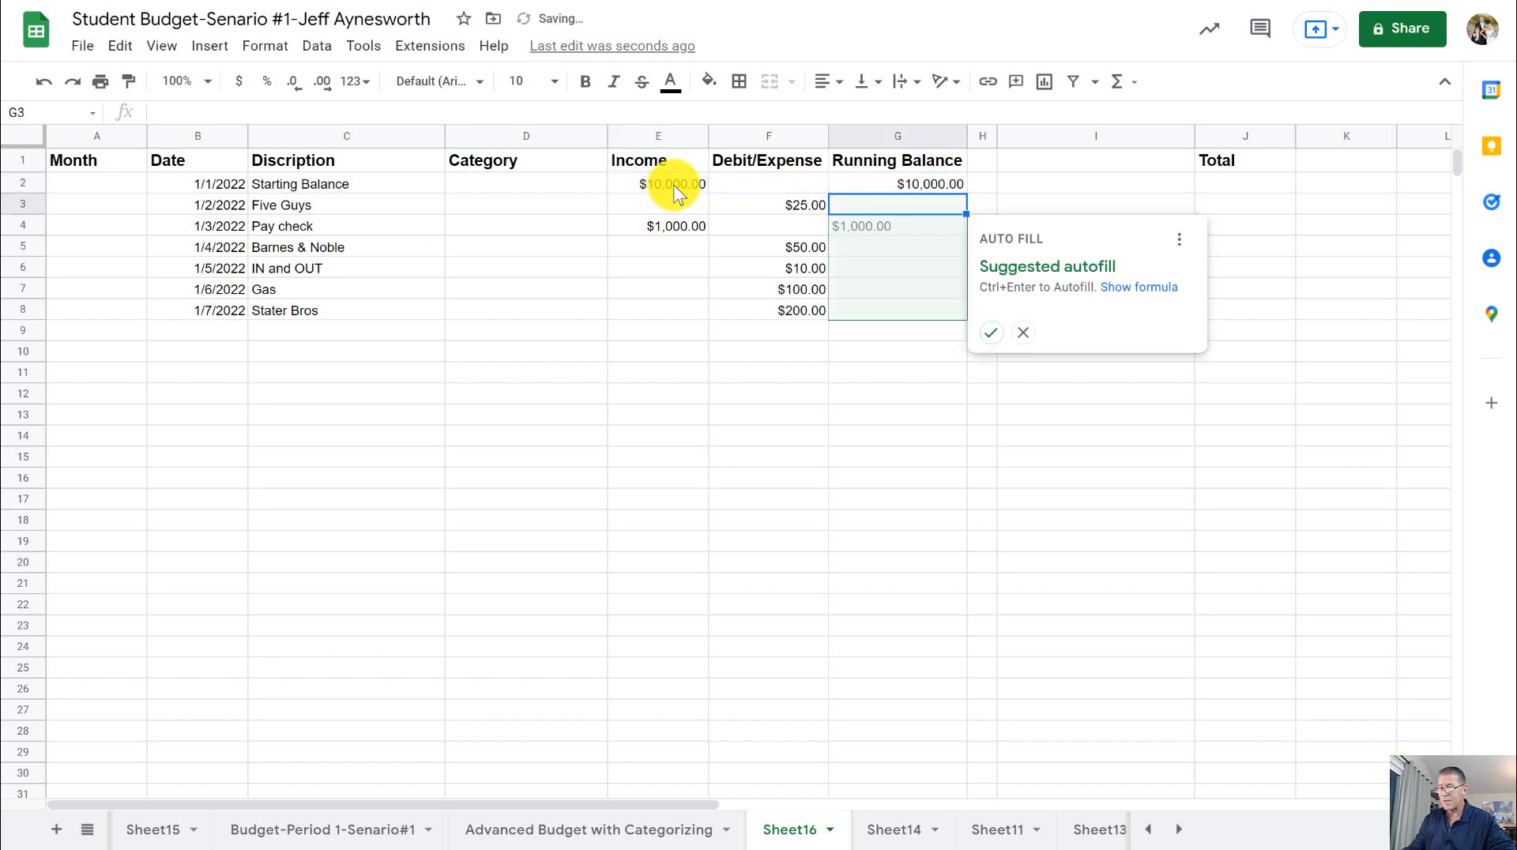
left_click(859, 184)
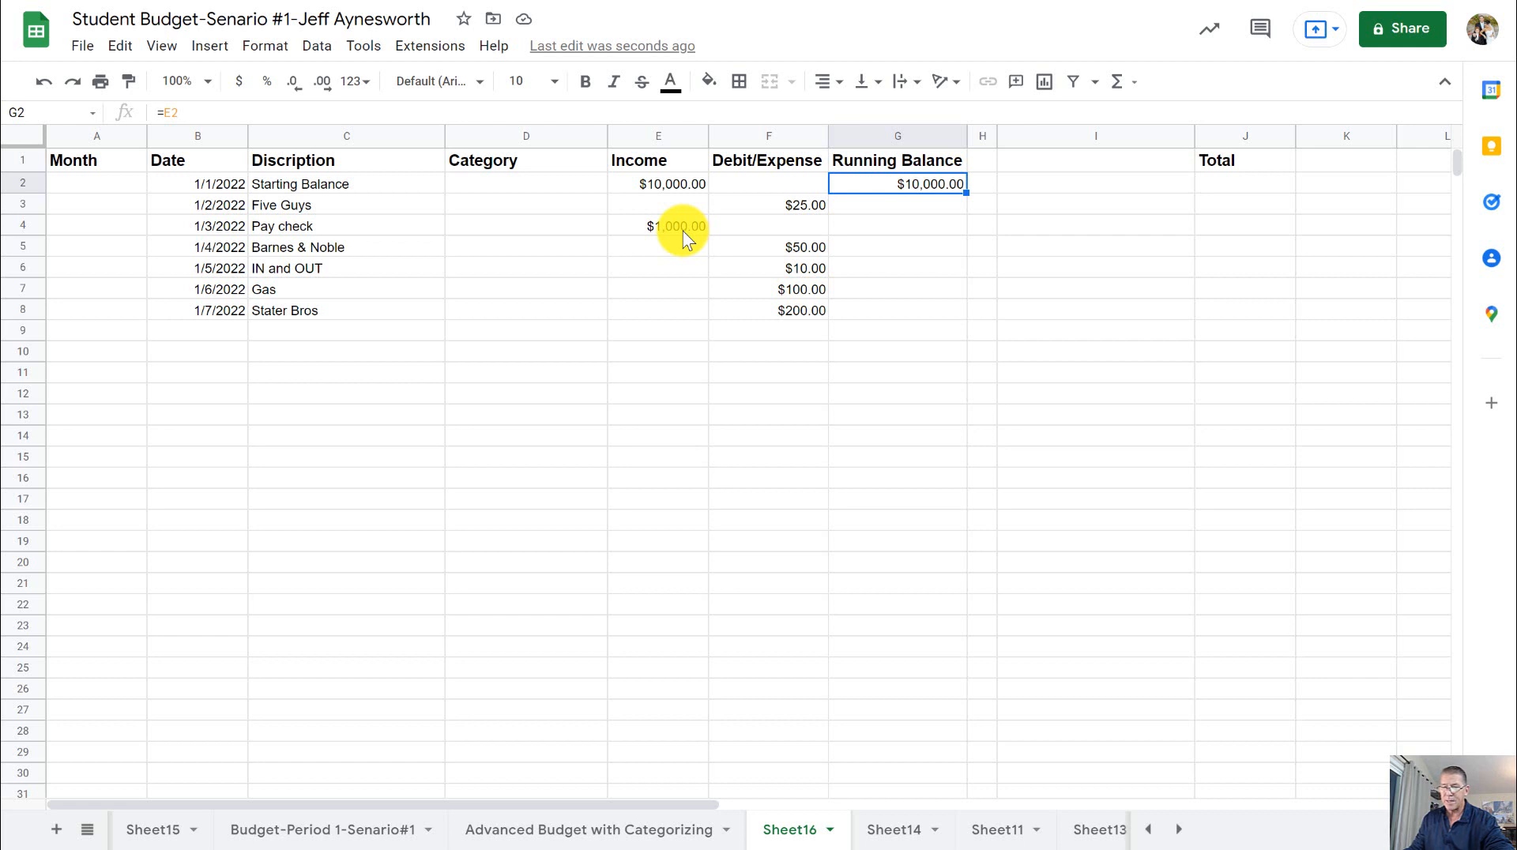
- Enter the formula =G2+E3-F3 in cell G3 to add income to and subtract expenses from the previous balance
left_click(896, 212)
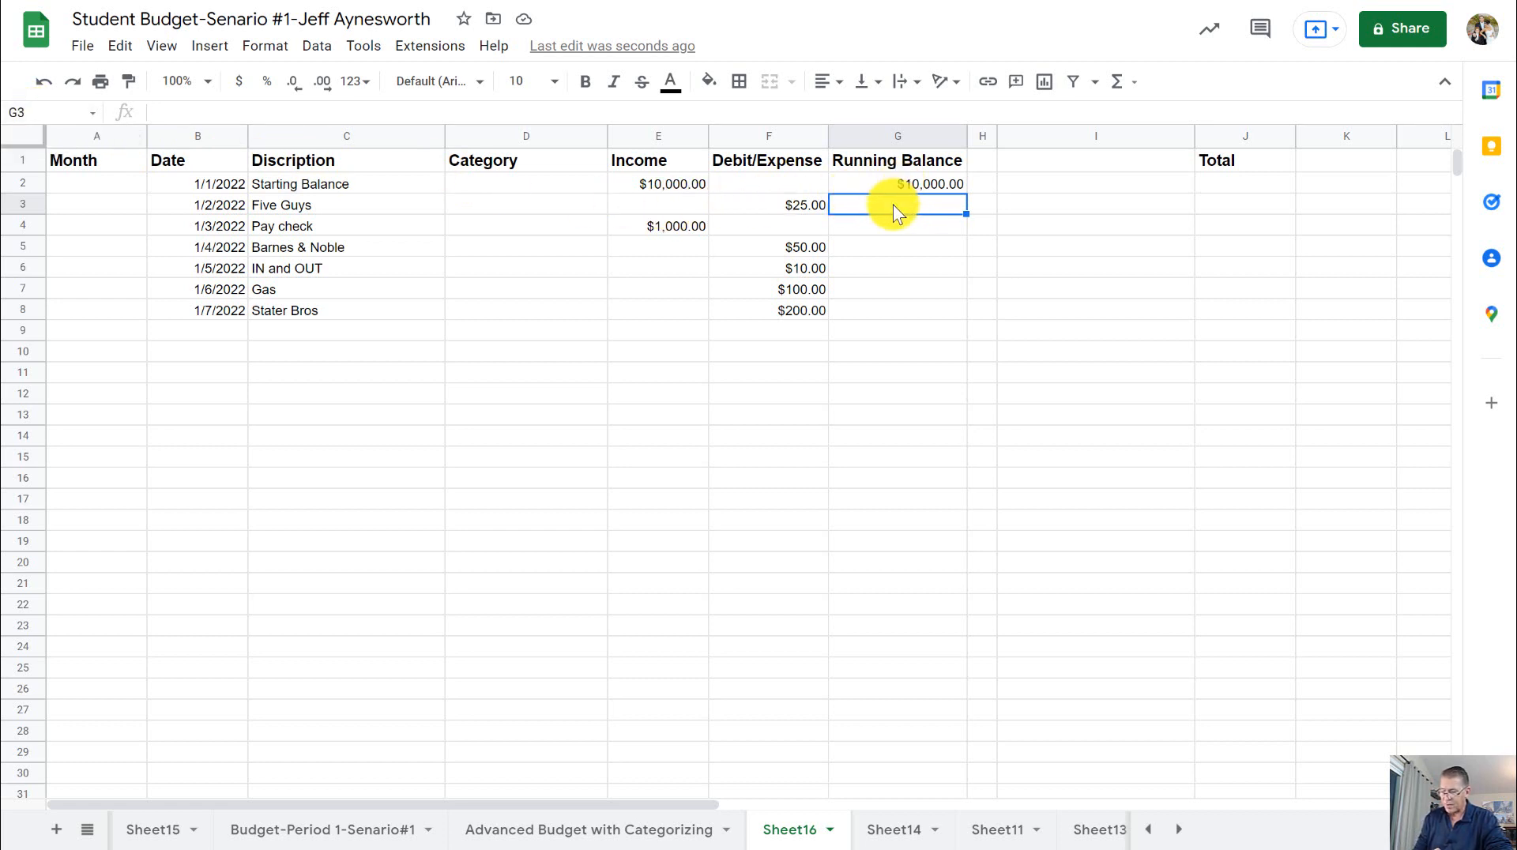
type("=")
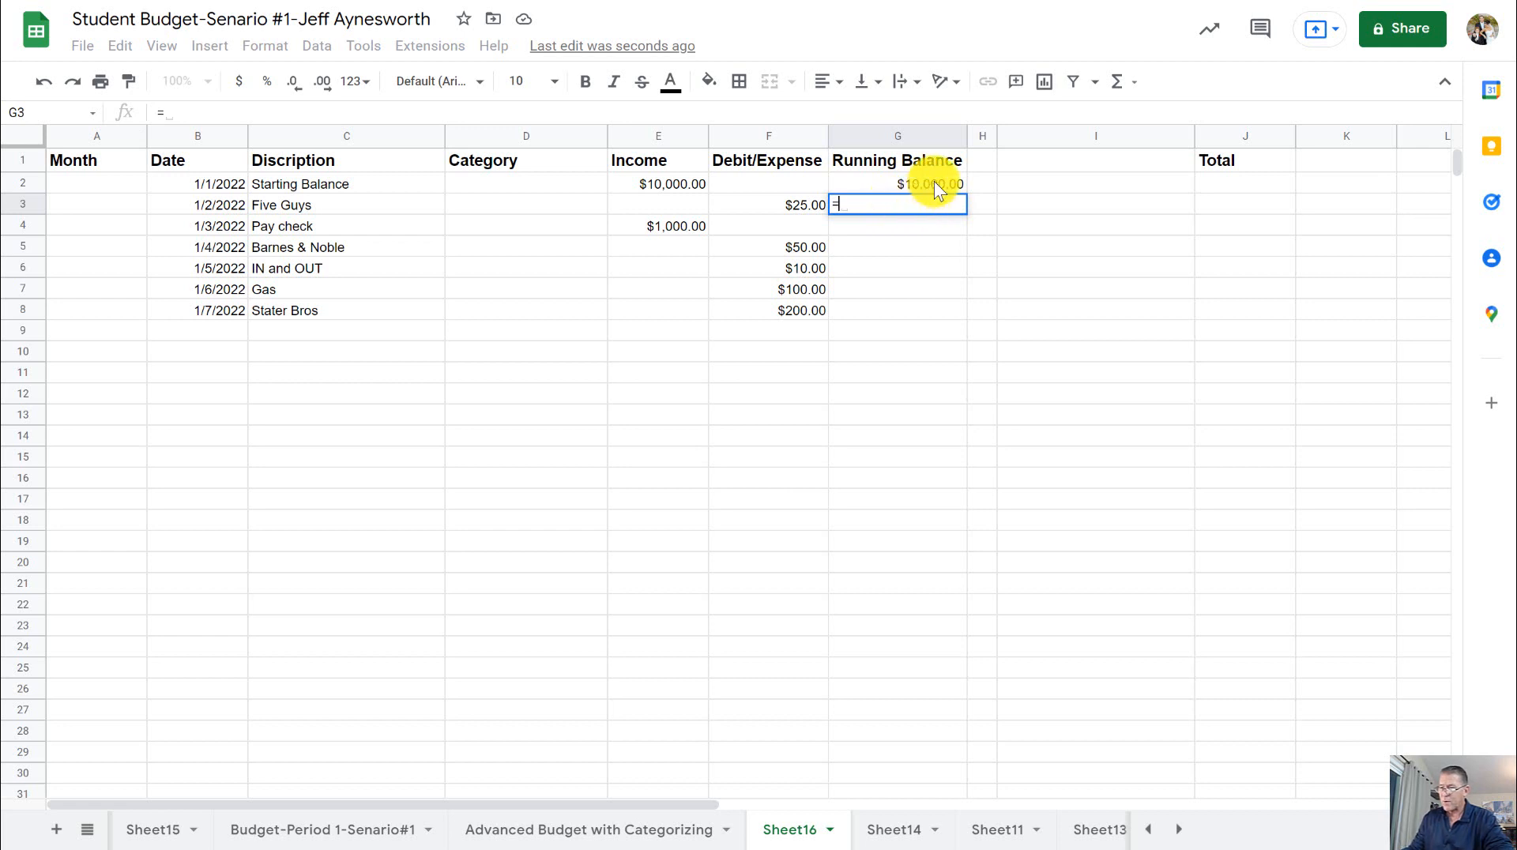
left_click(933, 182)
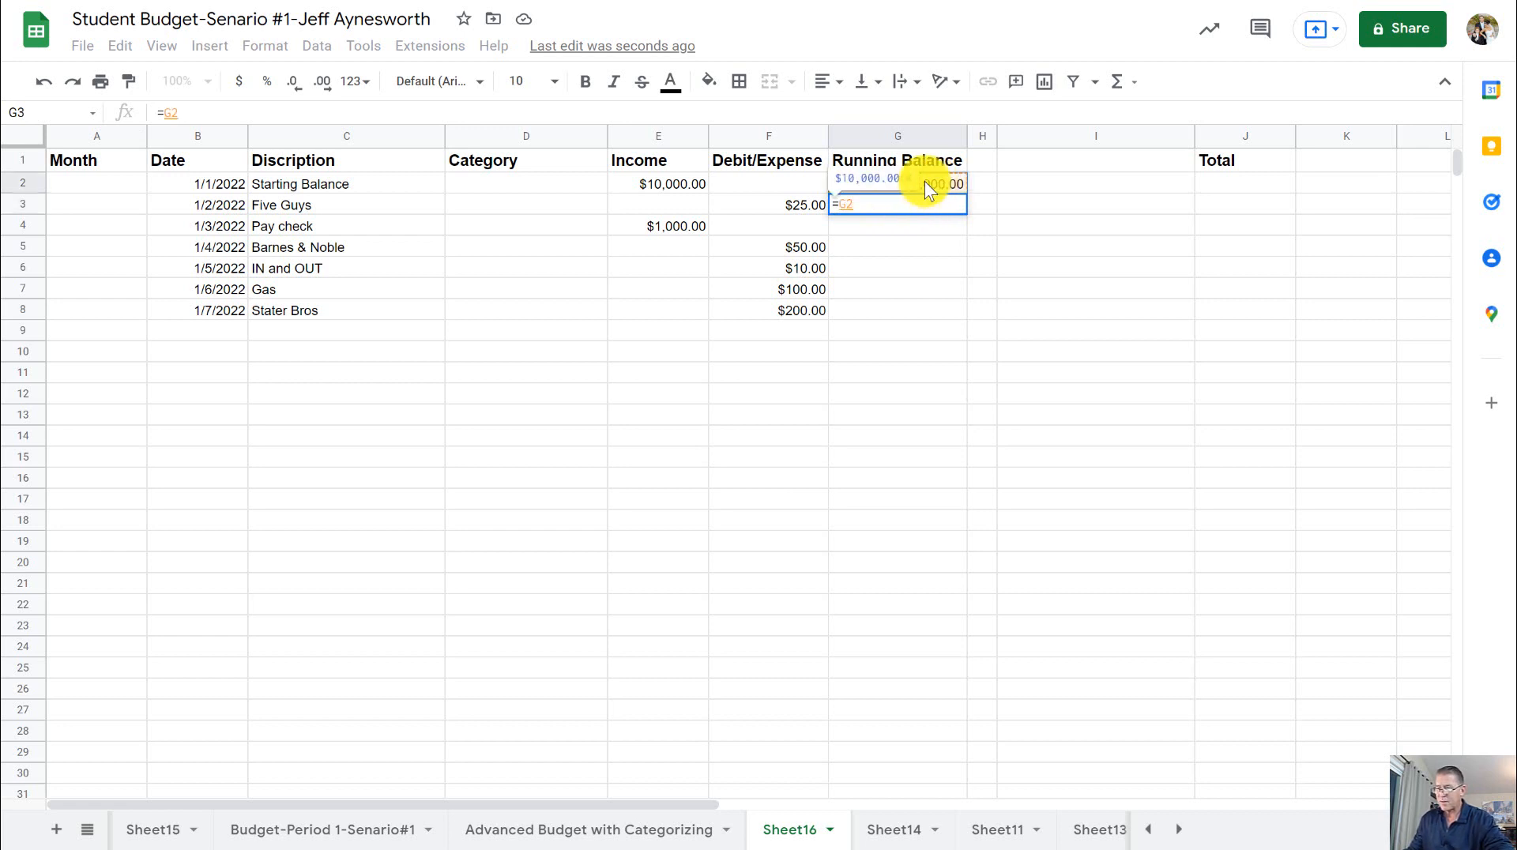
type("+")
left_click(685, 203)
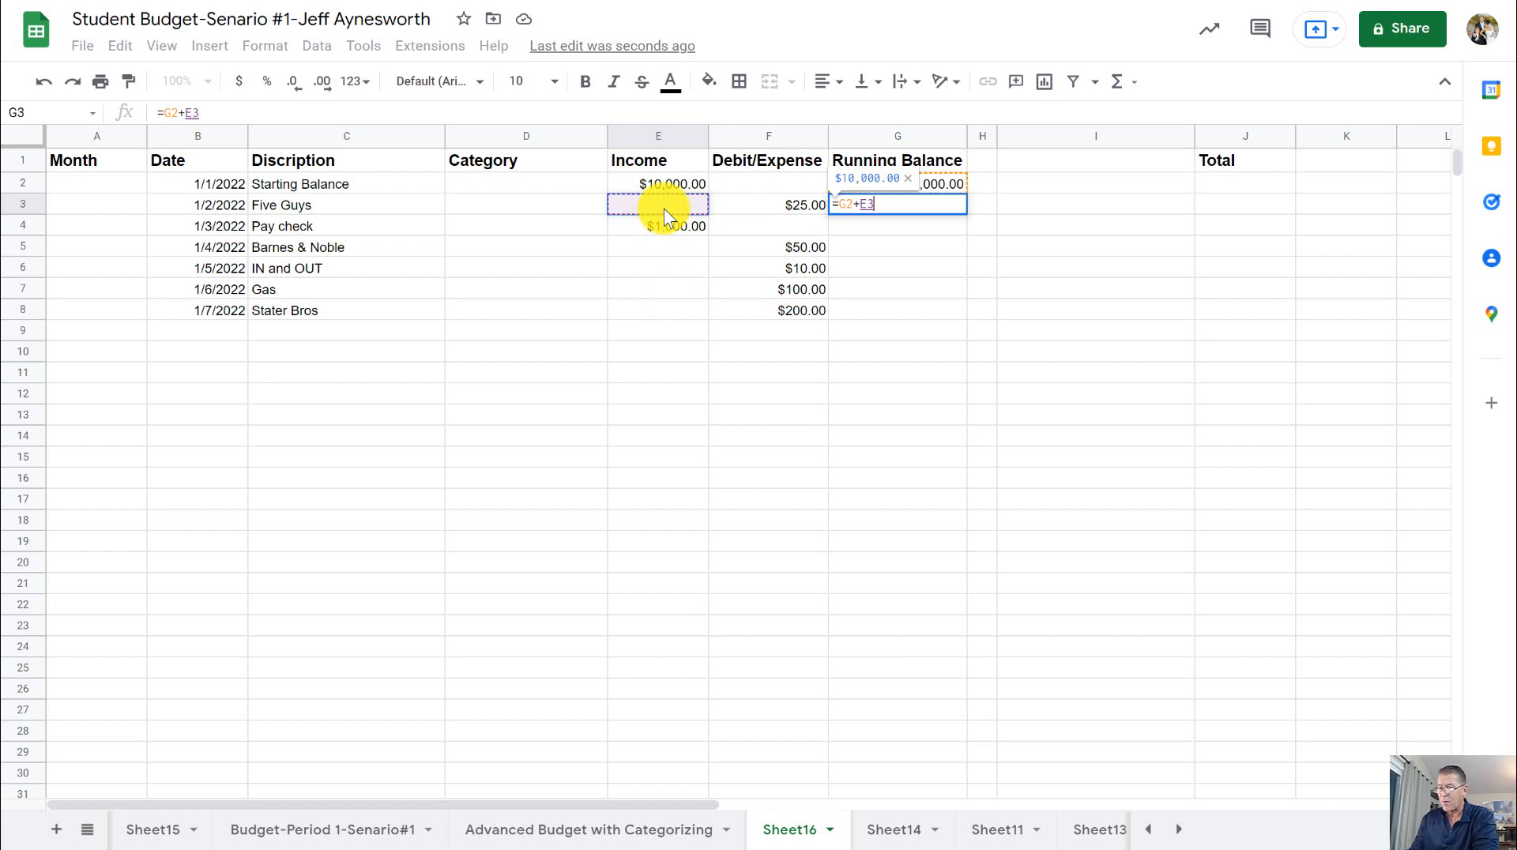
type("-")
left_click(756, 202)
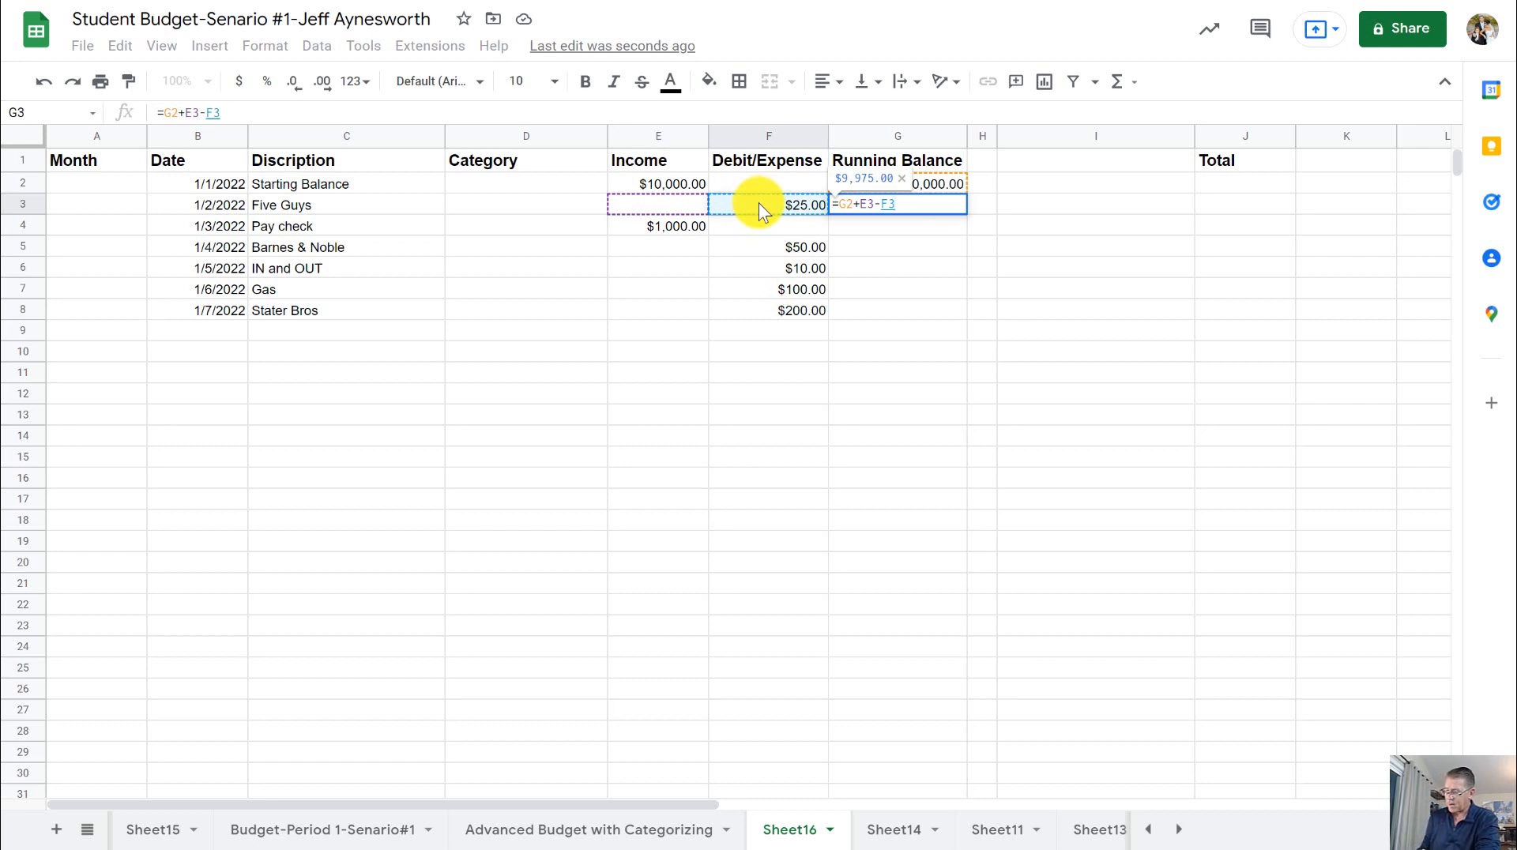
key("Return")
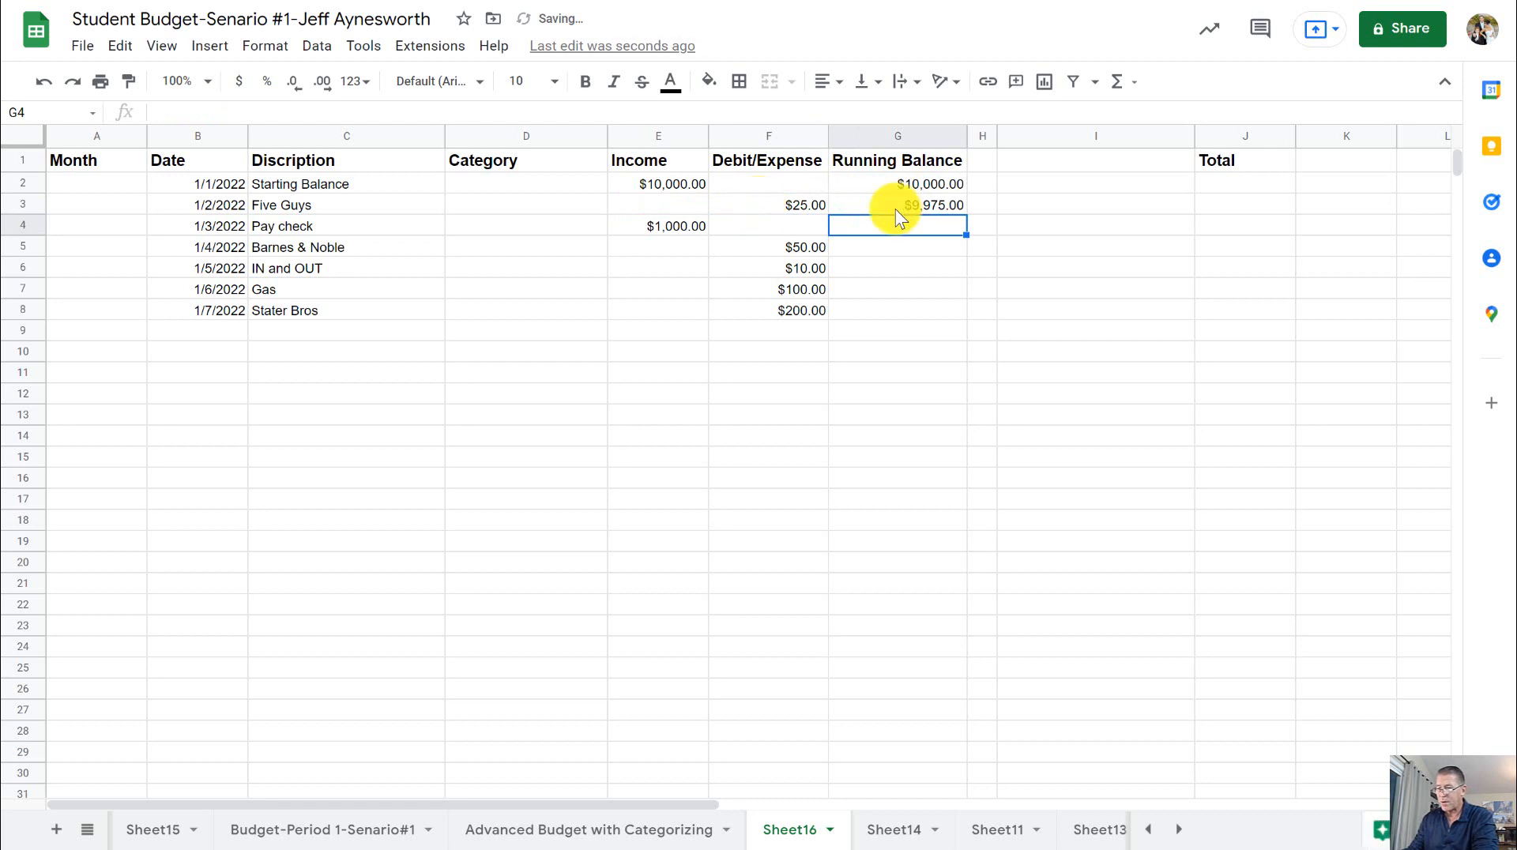
- Review the Running Balance formula in G3 and the cells it uses: G2, E3 and F3
left_click(943, 188)
left_click(813, 207)
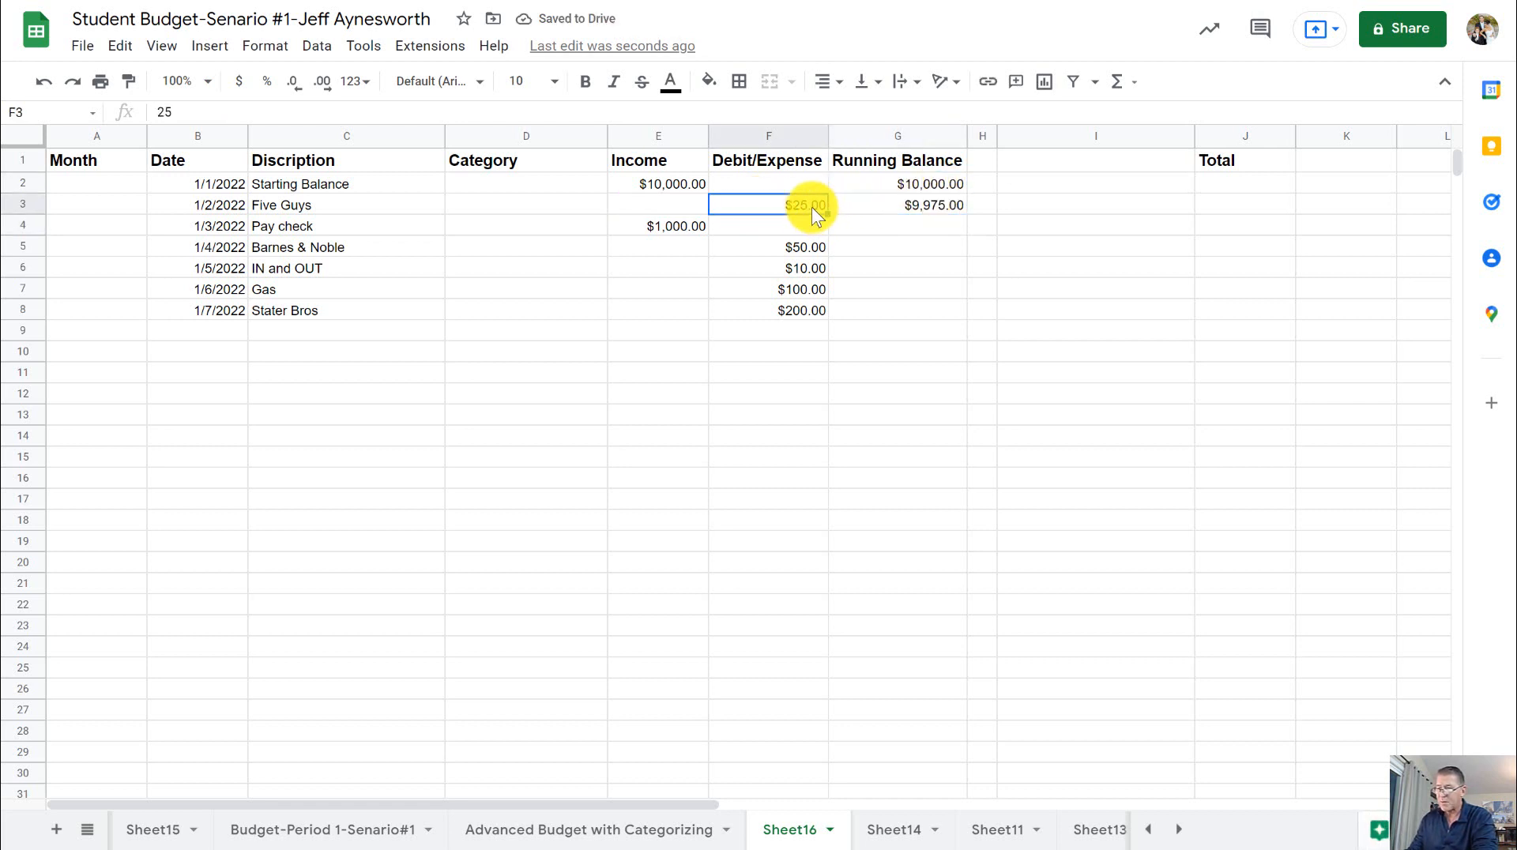
left_click(935, 205)
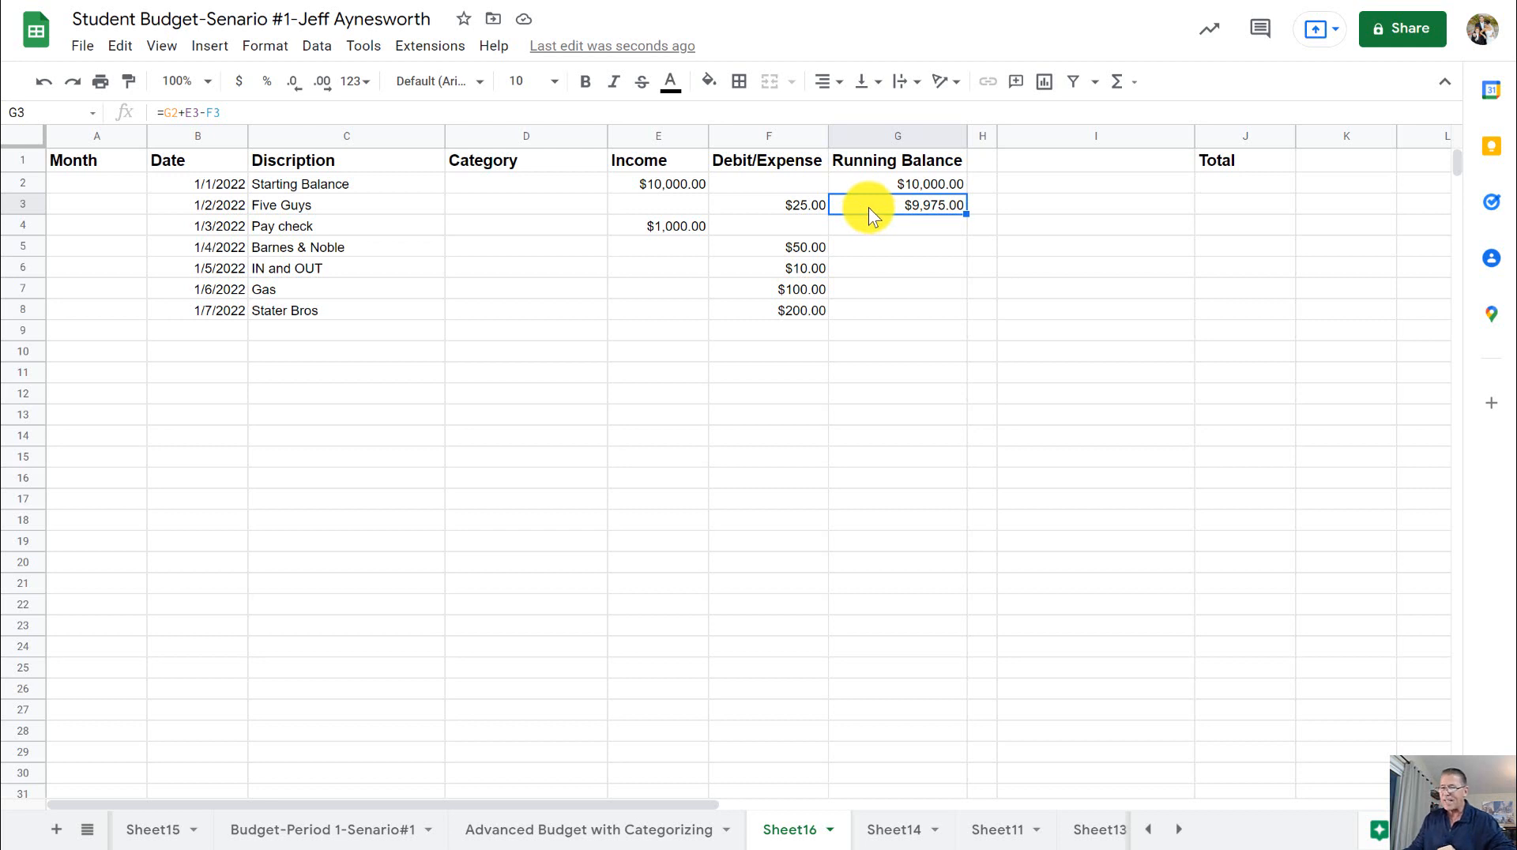
left_click(909, 186)
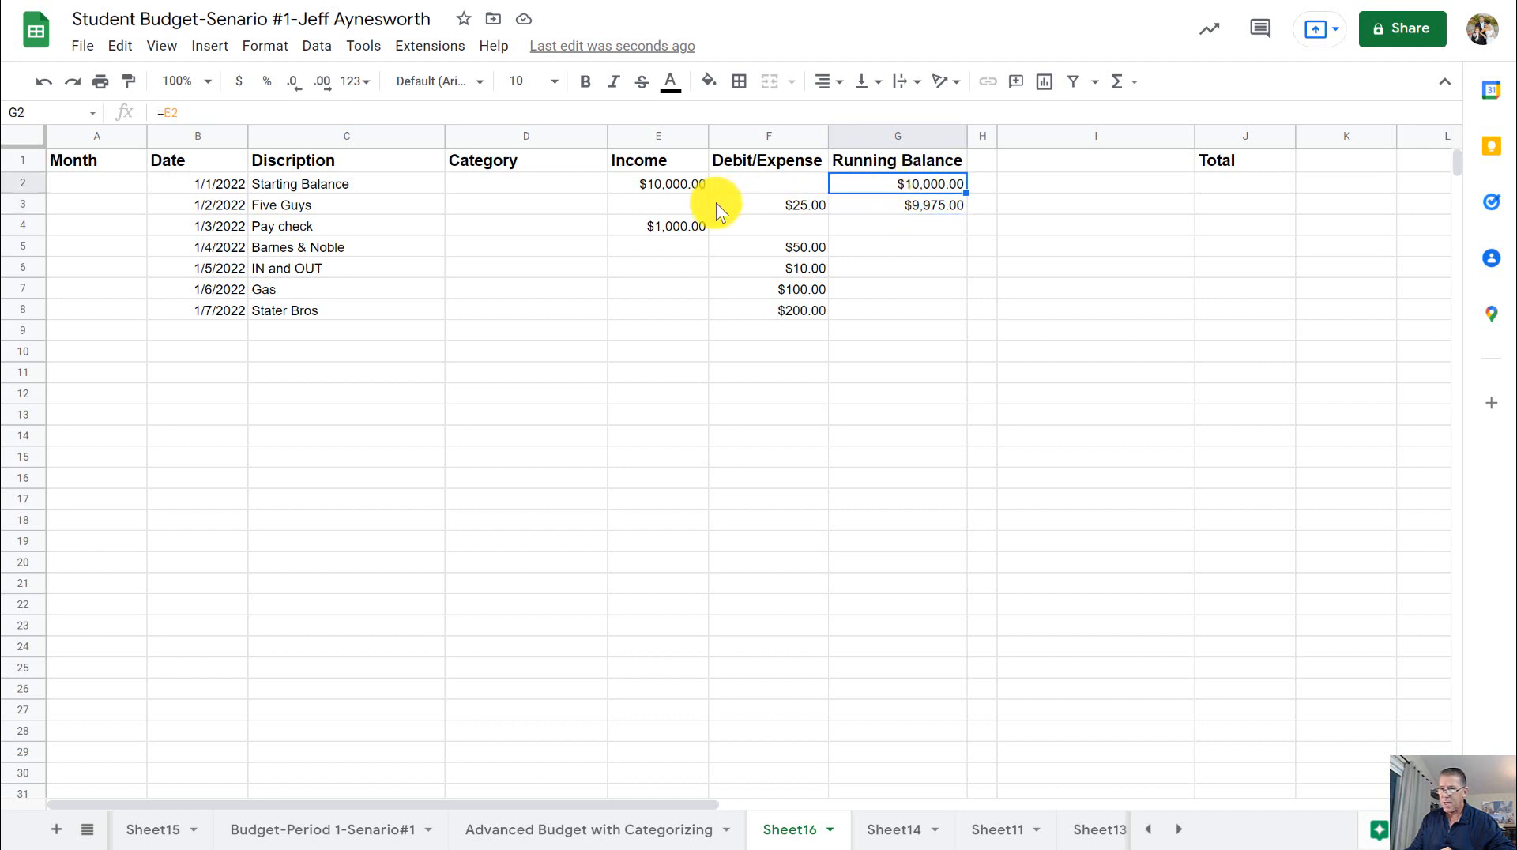
left_click(685, 204)
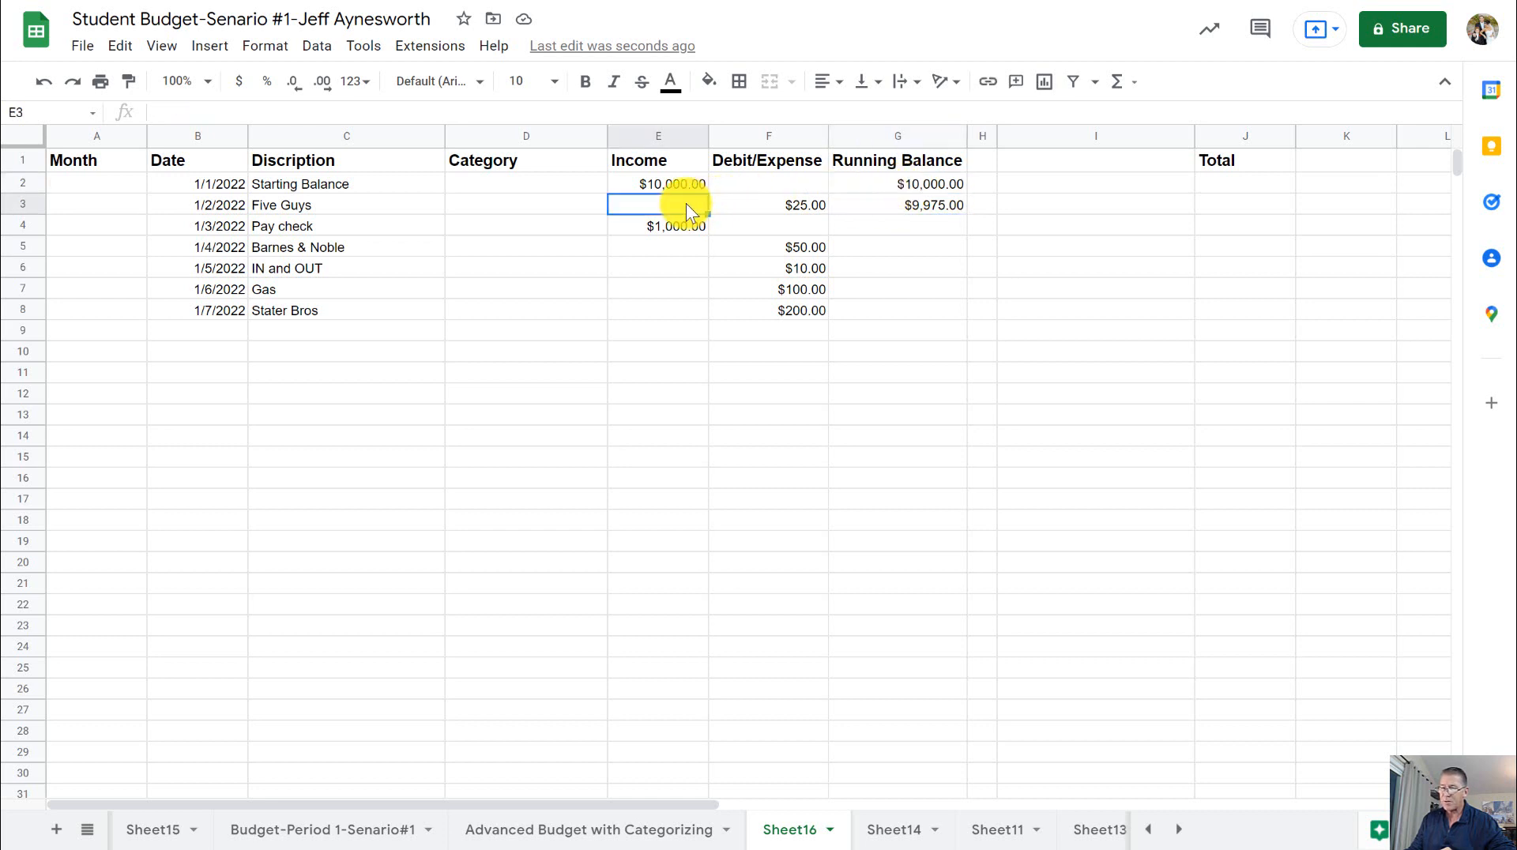
left_click(805, 205)
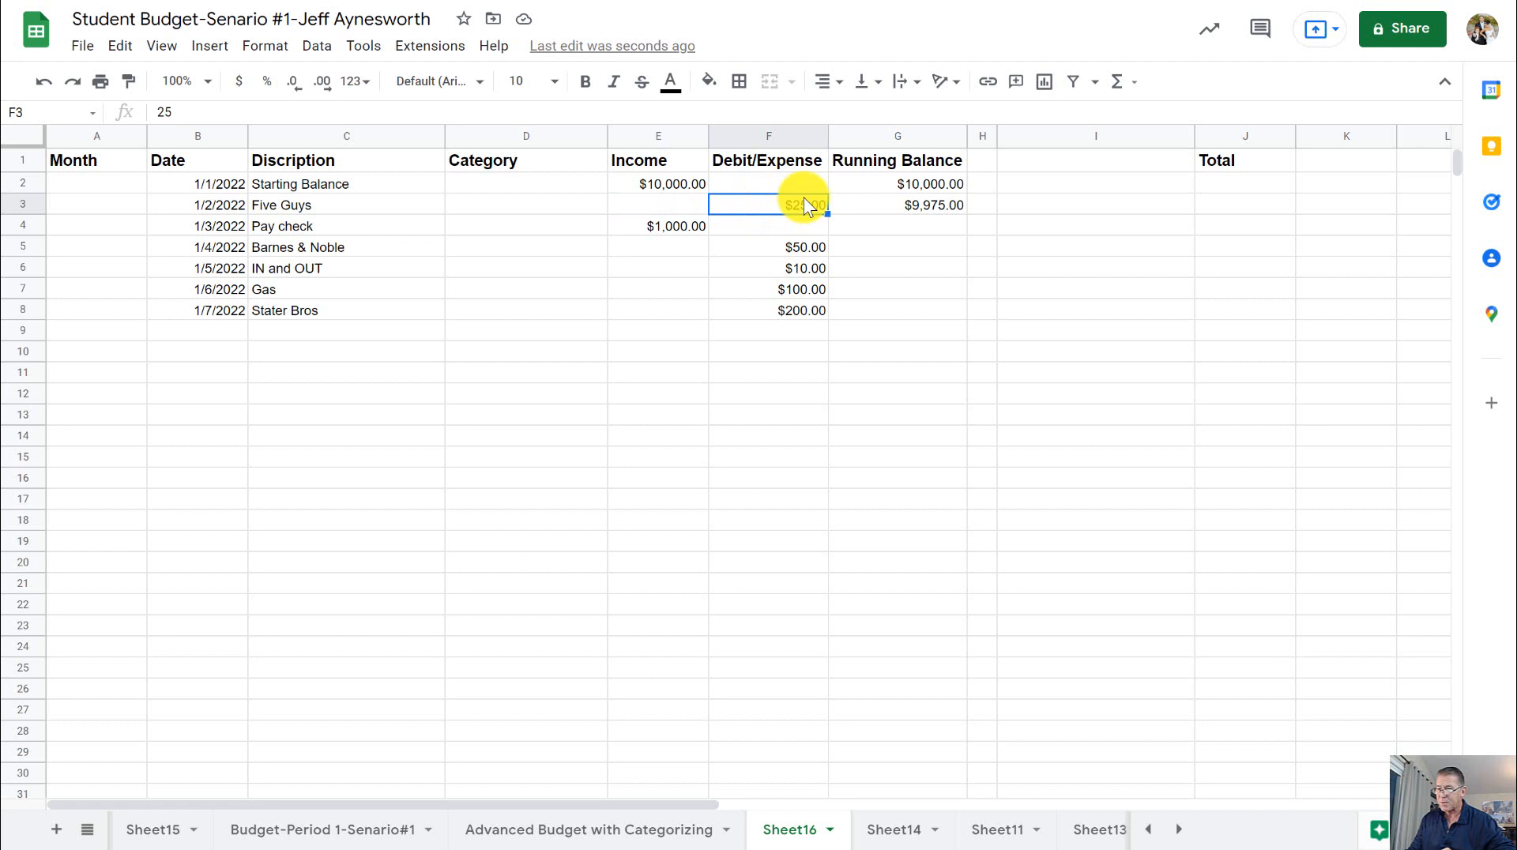
- Fill the Running Balance formula from cell G3 down the column through row 108
left_click(901, 205)
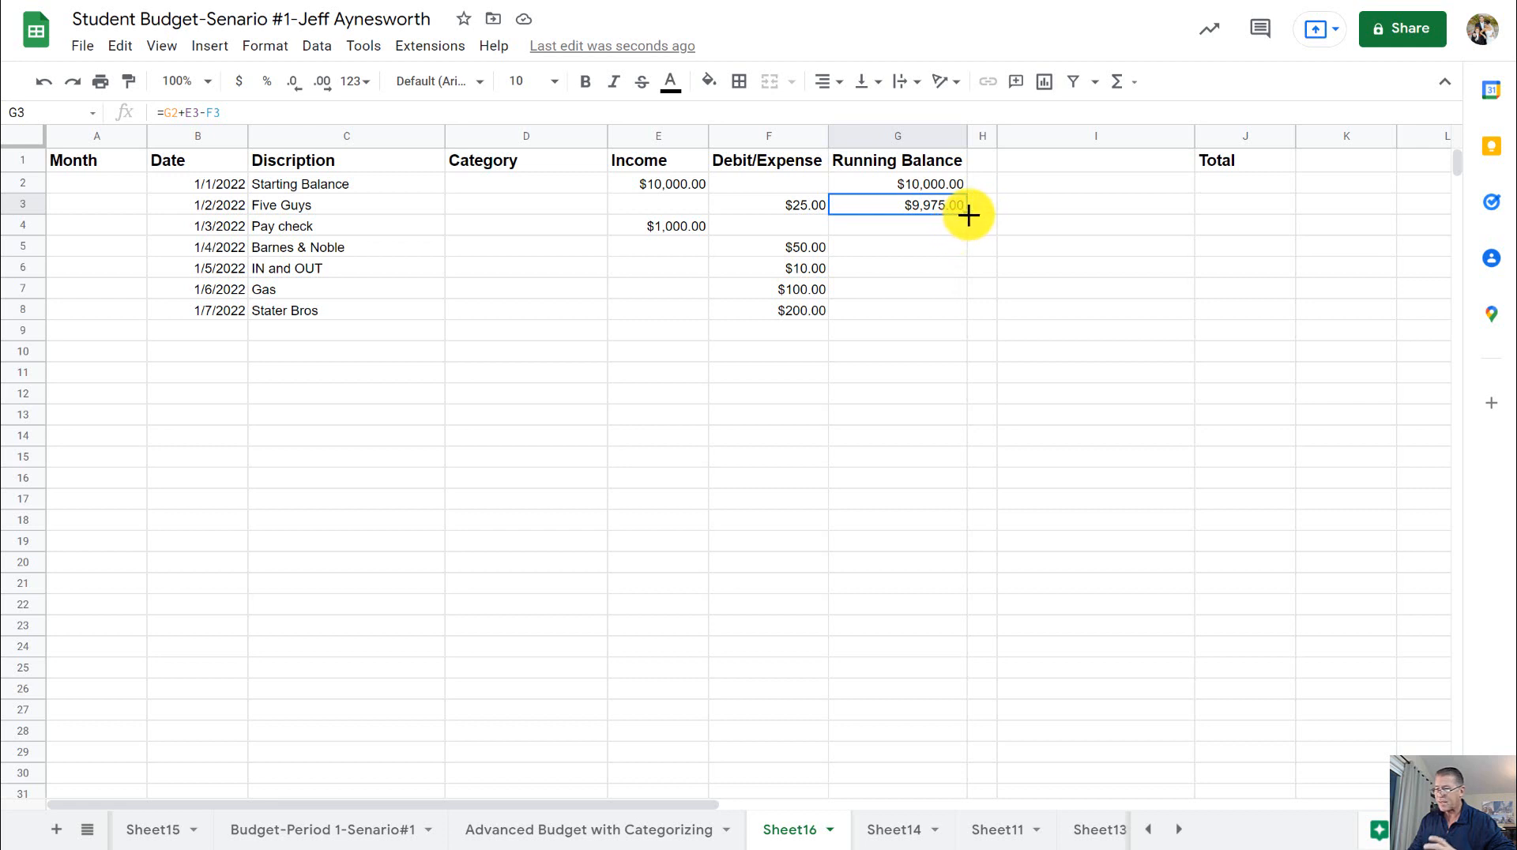
left_click_drag(968, 215, 904, 565)
scroll(948, 371, "up", 8)
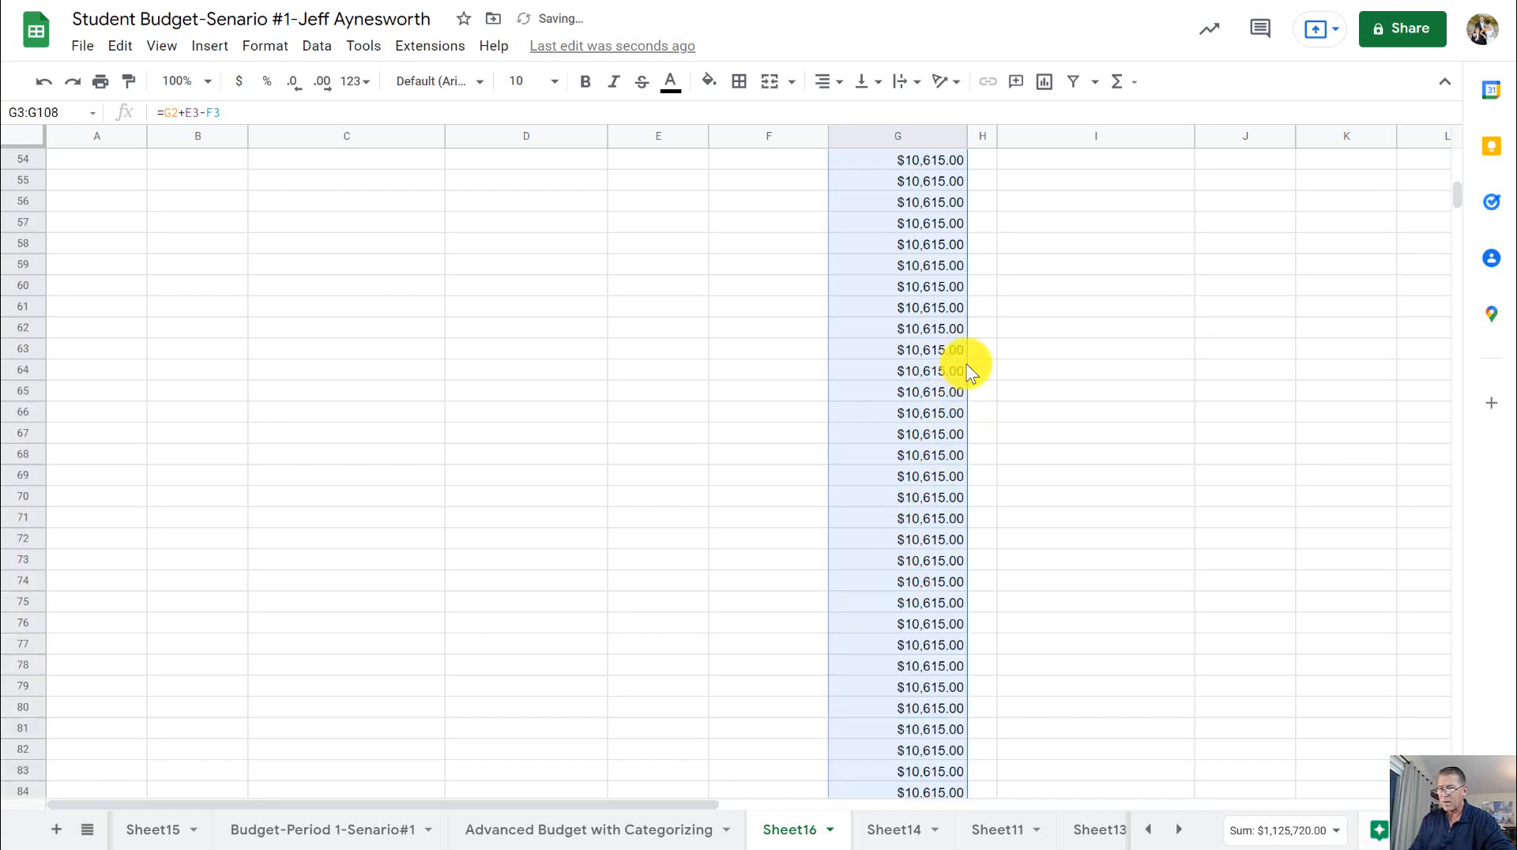
- Review the Running Balance formulas in G3 through G8 against the income and expense amounts in their rows
scroll(925, 365, "up", 12)
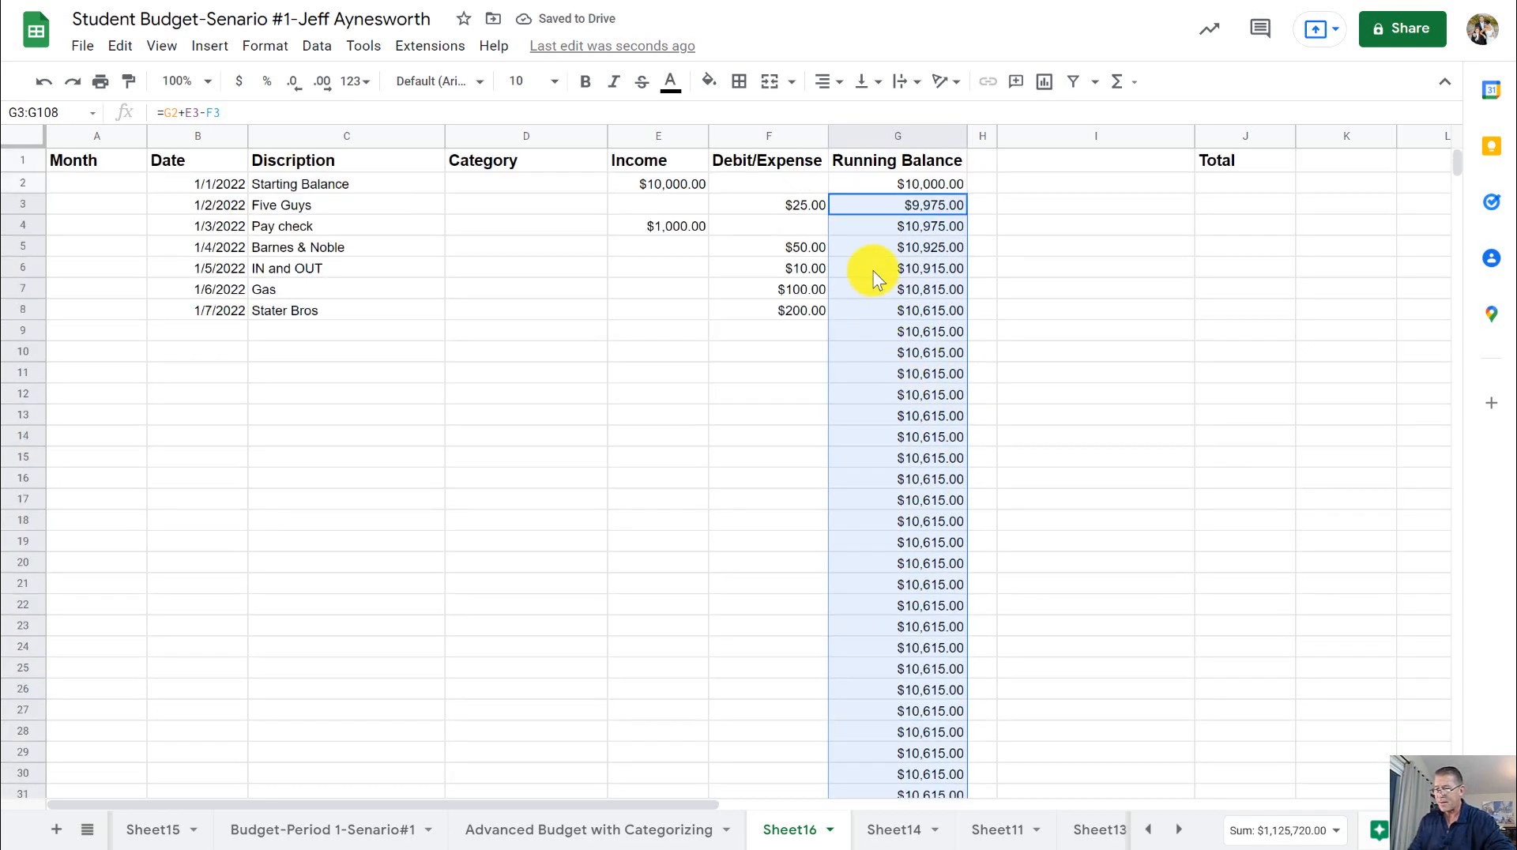
left_click(910, 248)
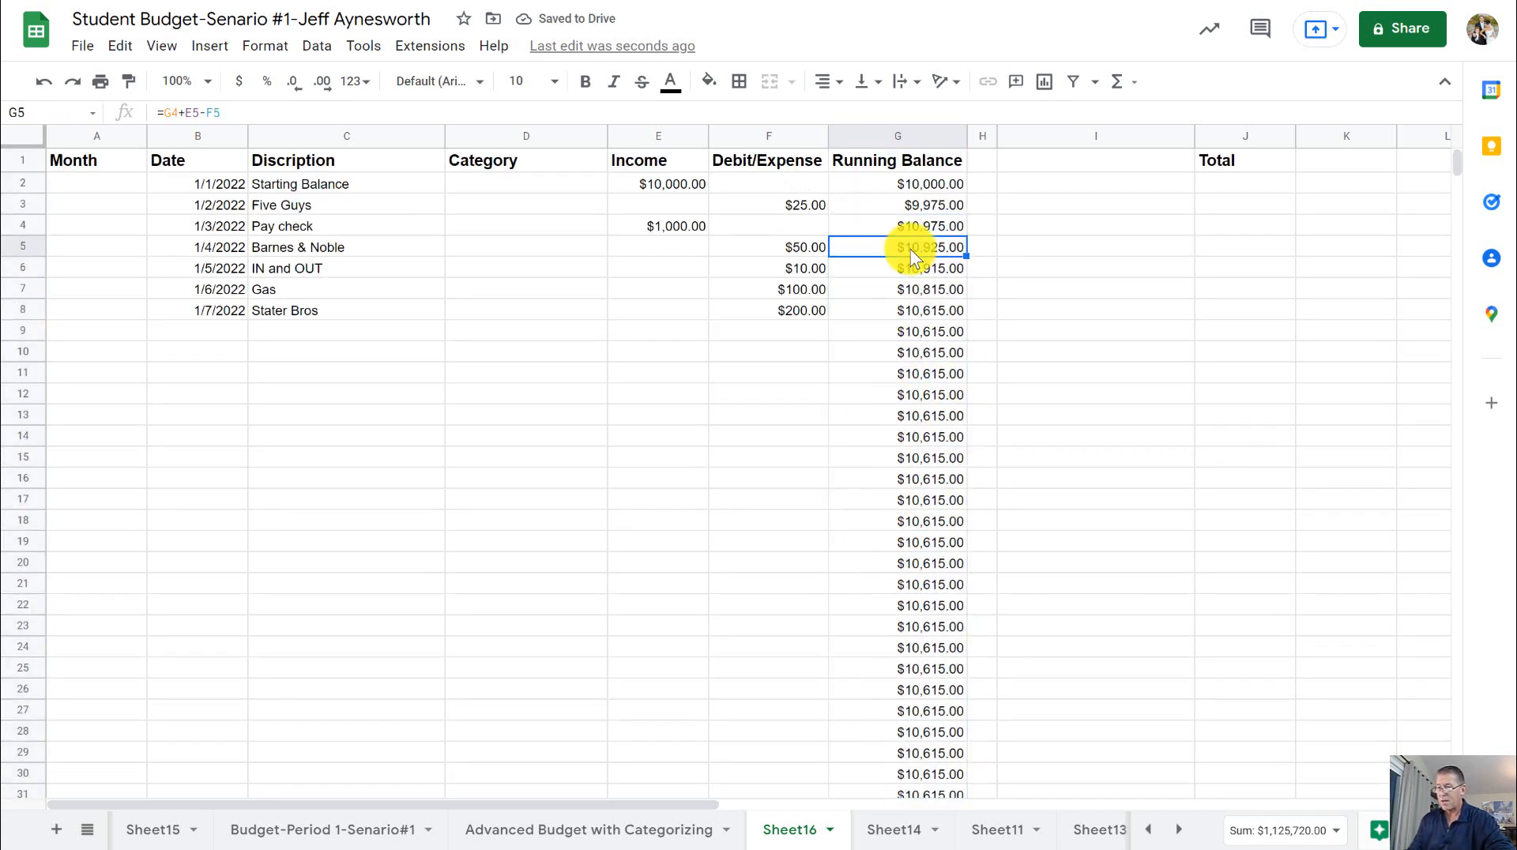
left_click(947, 304)
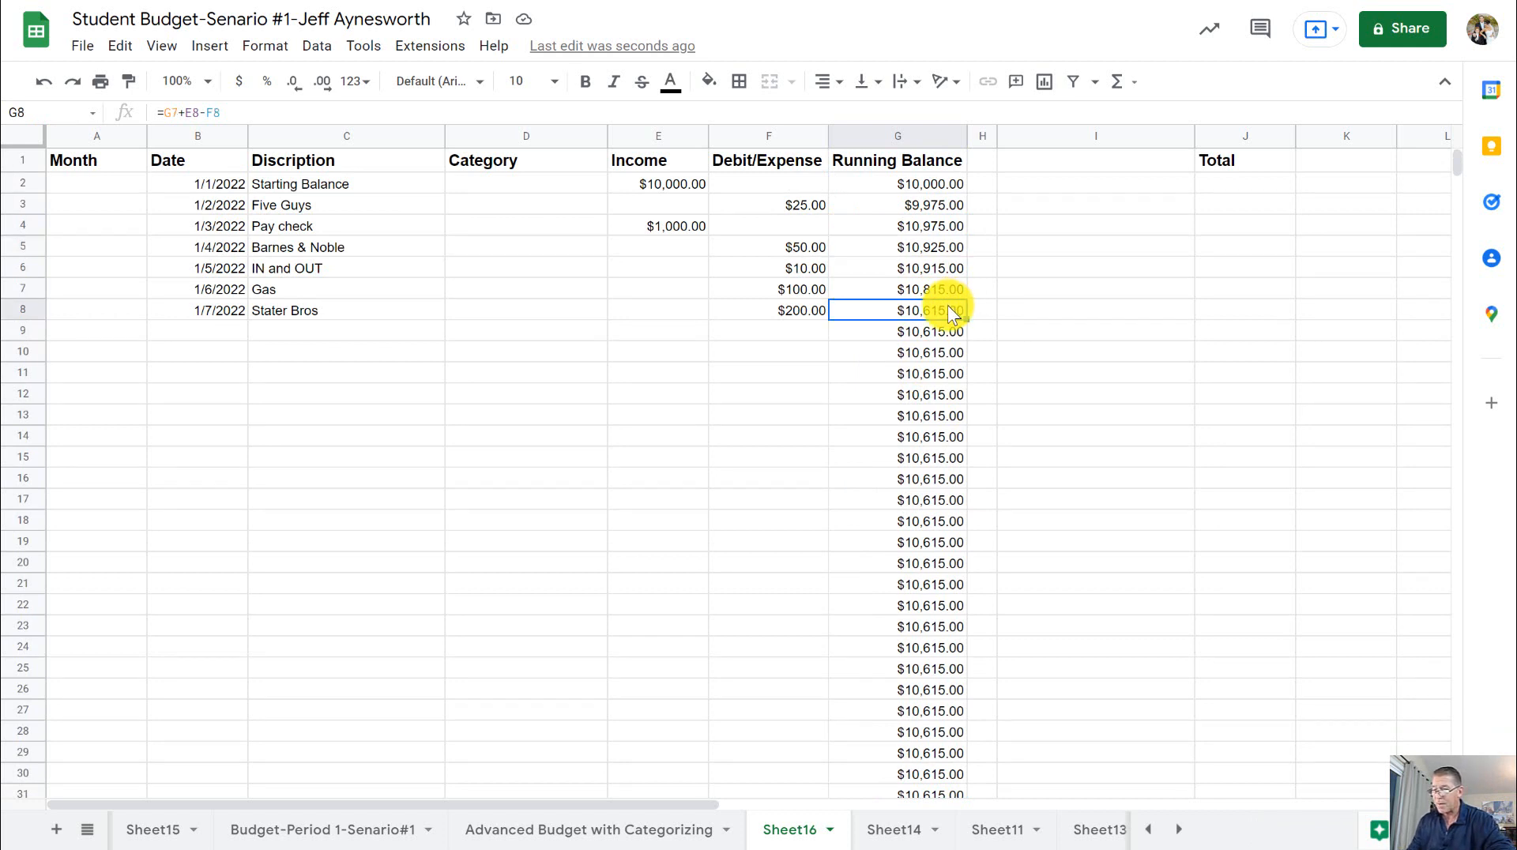
left_click(947, 225)
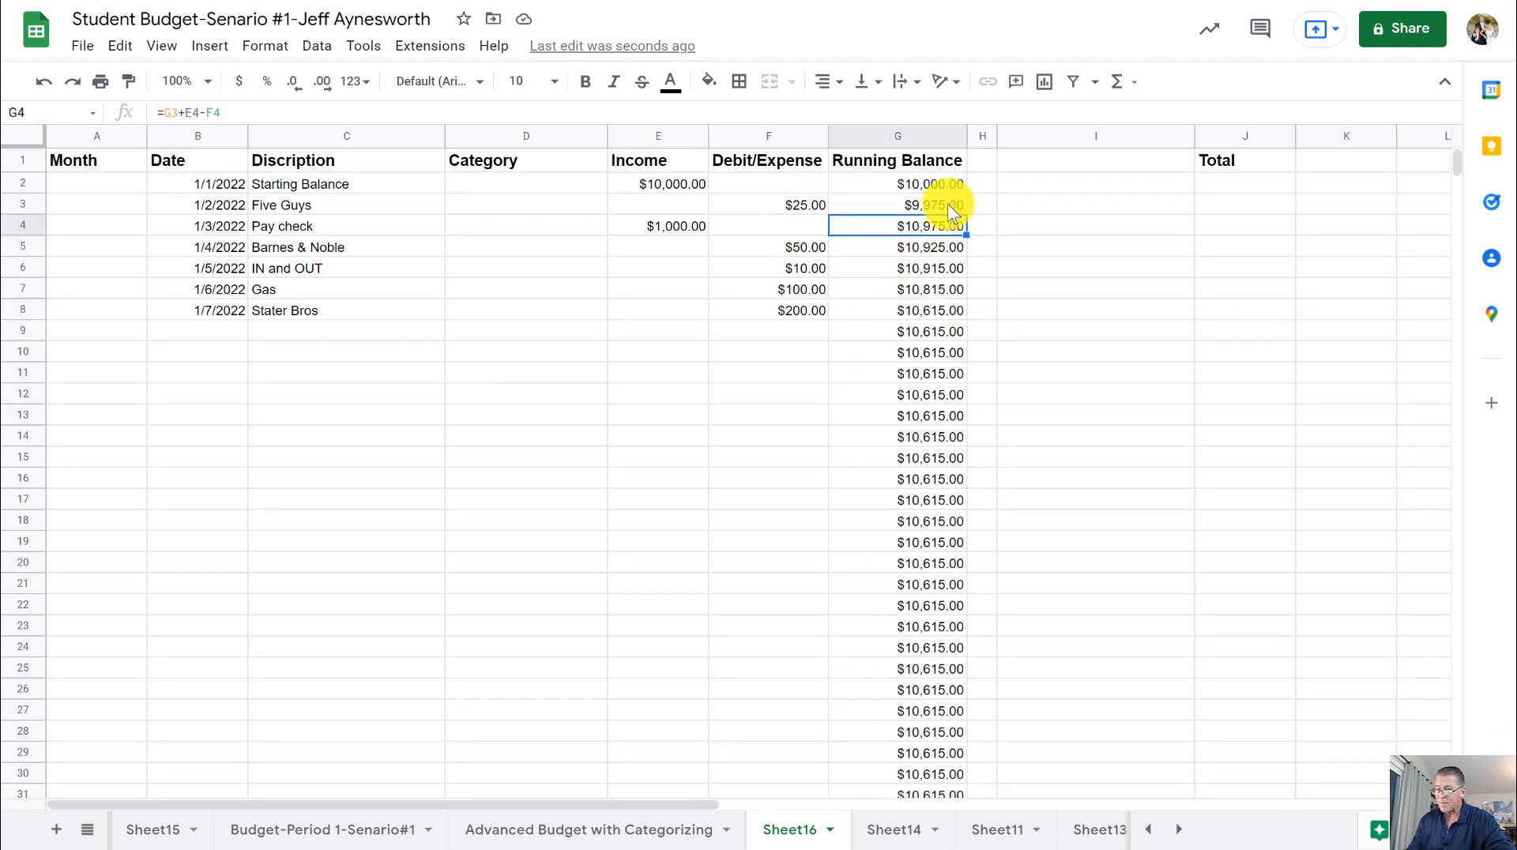
left_click(952, 207)
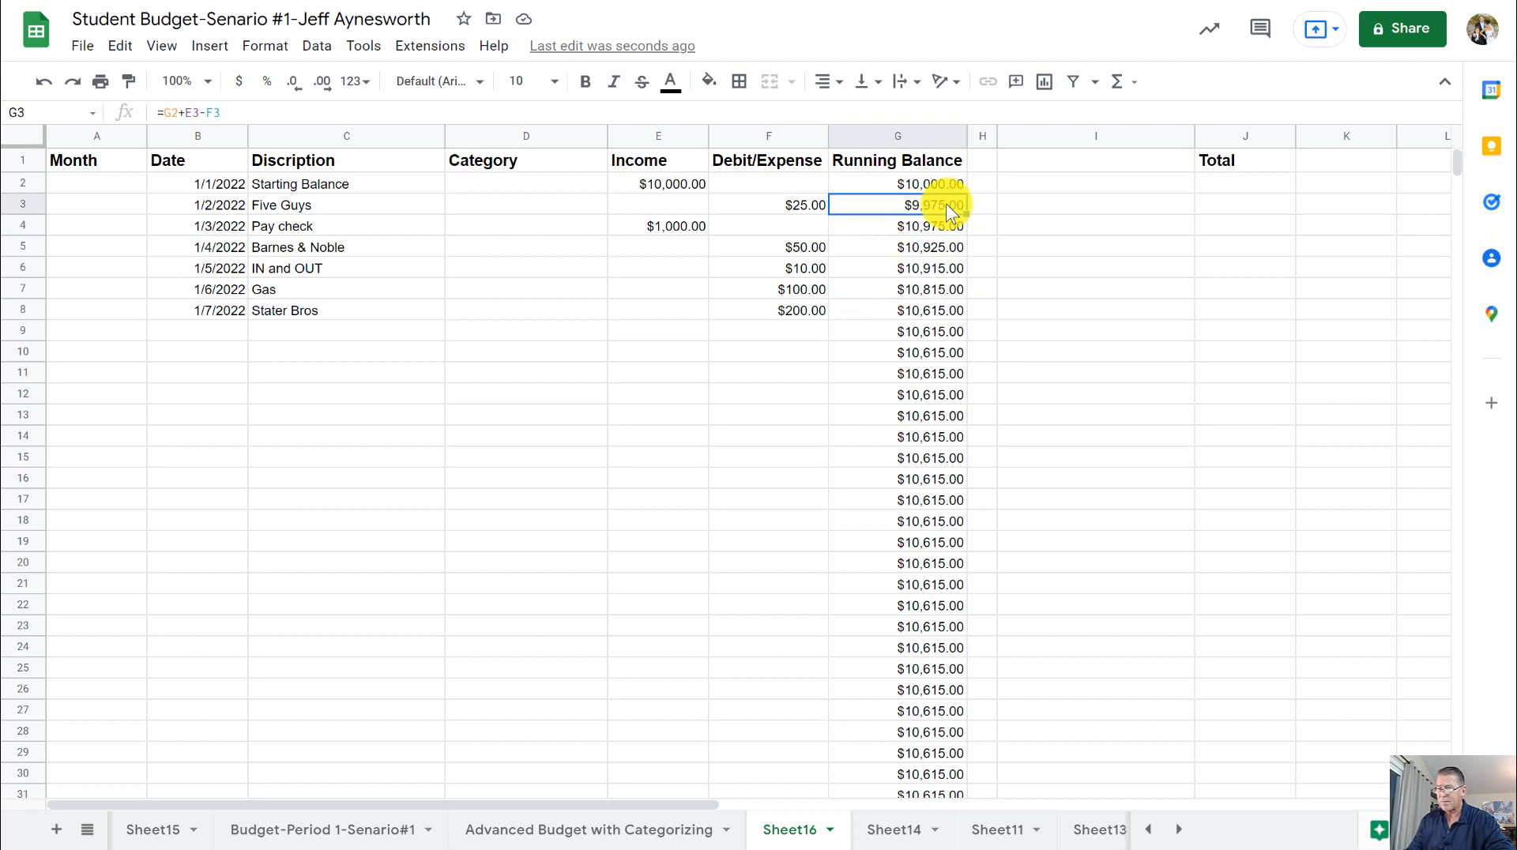
left_click(664, 227)
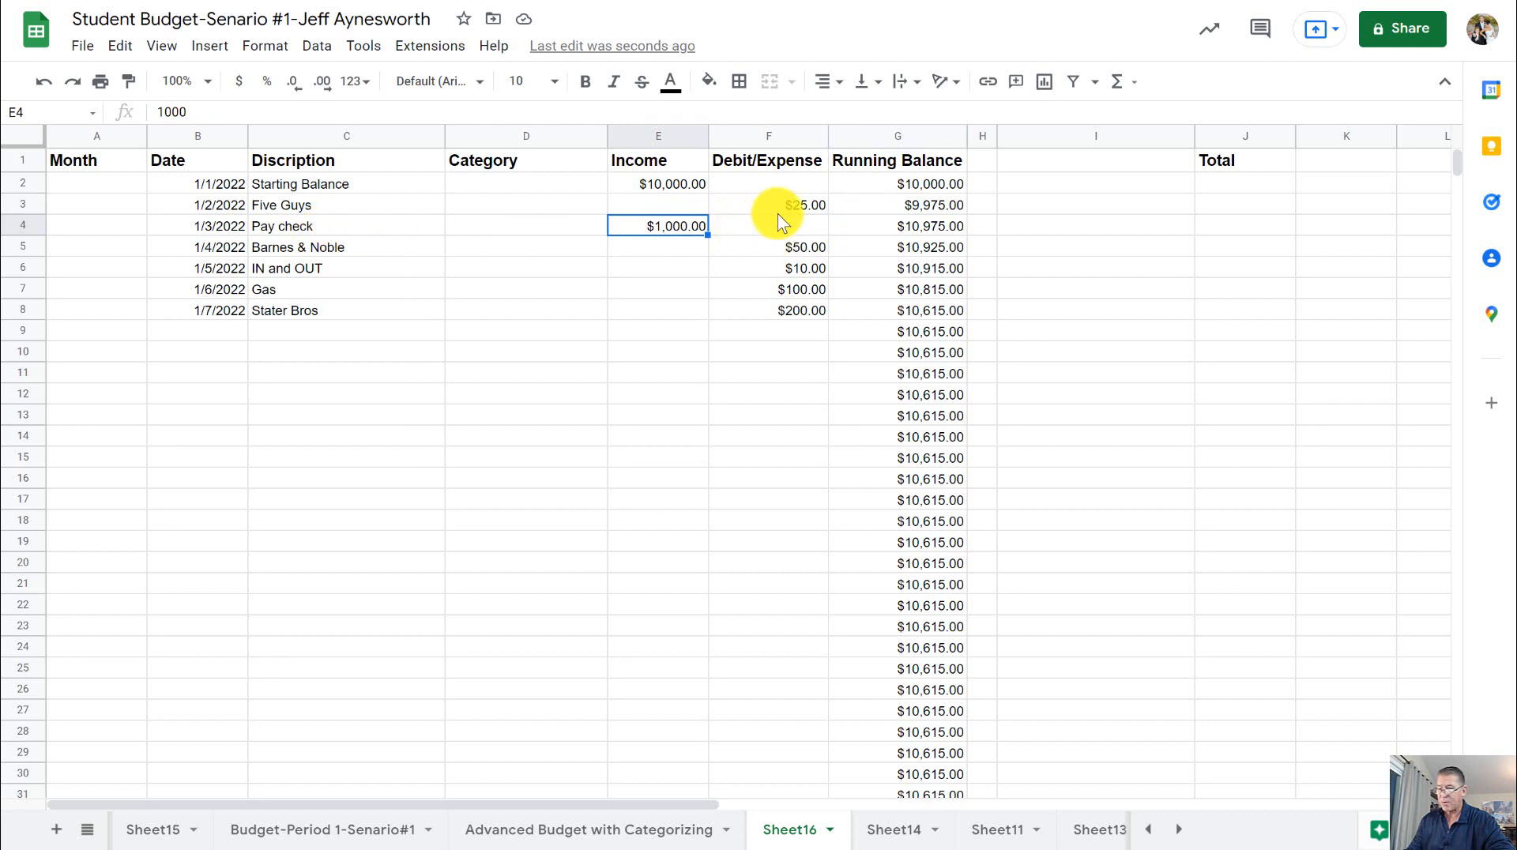
left_click(917, 229)
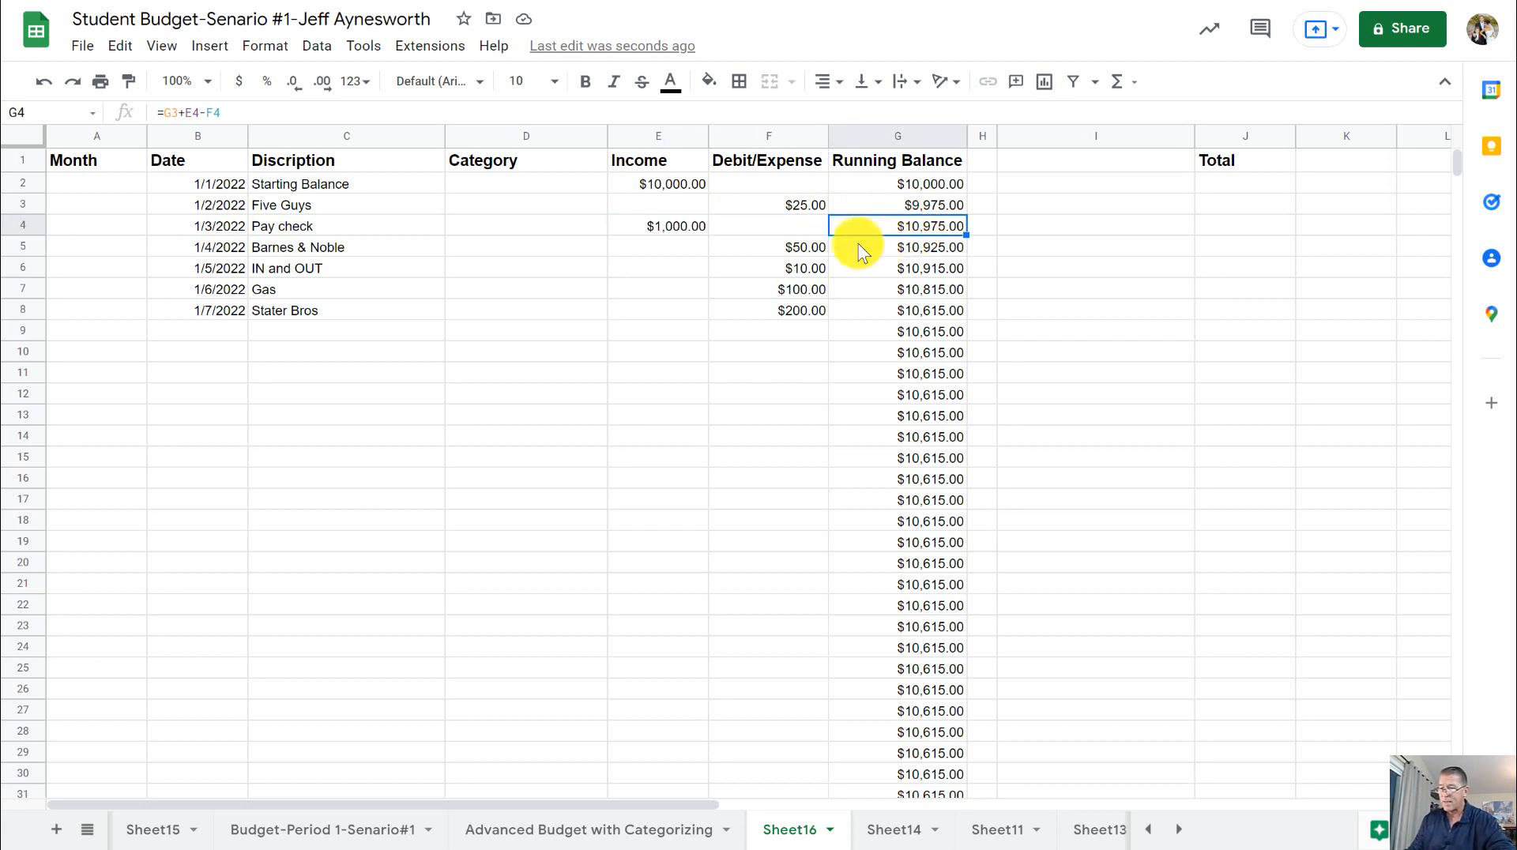
left_click(820, 251)
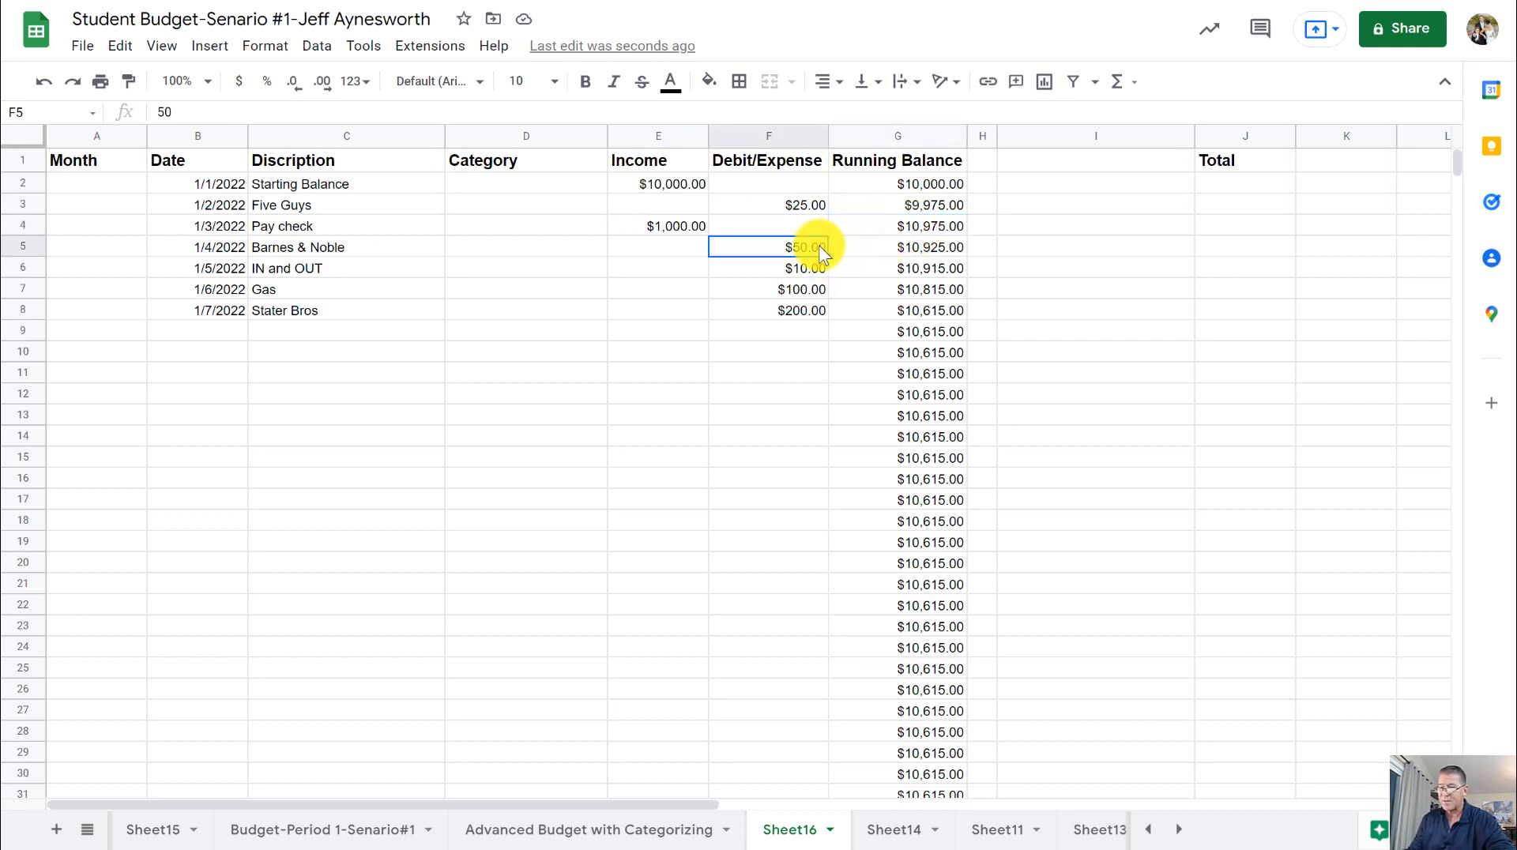
left_click(942, 250)
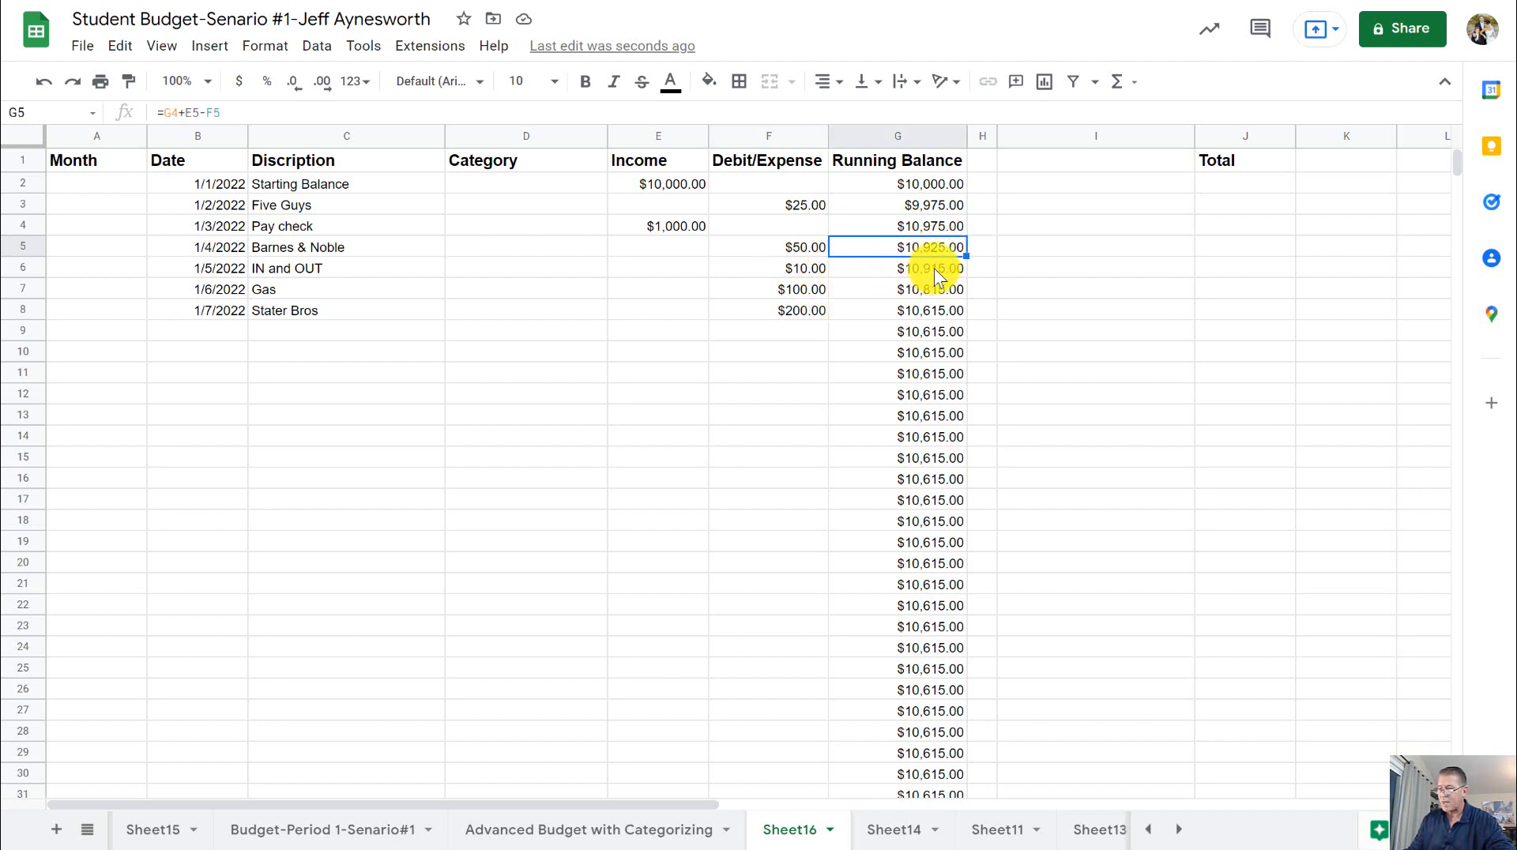
left_click(934, 268)
left_click(931, 291)
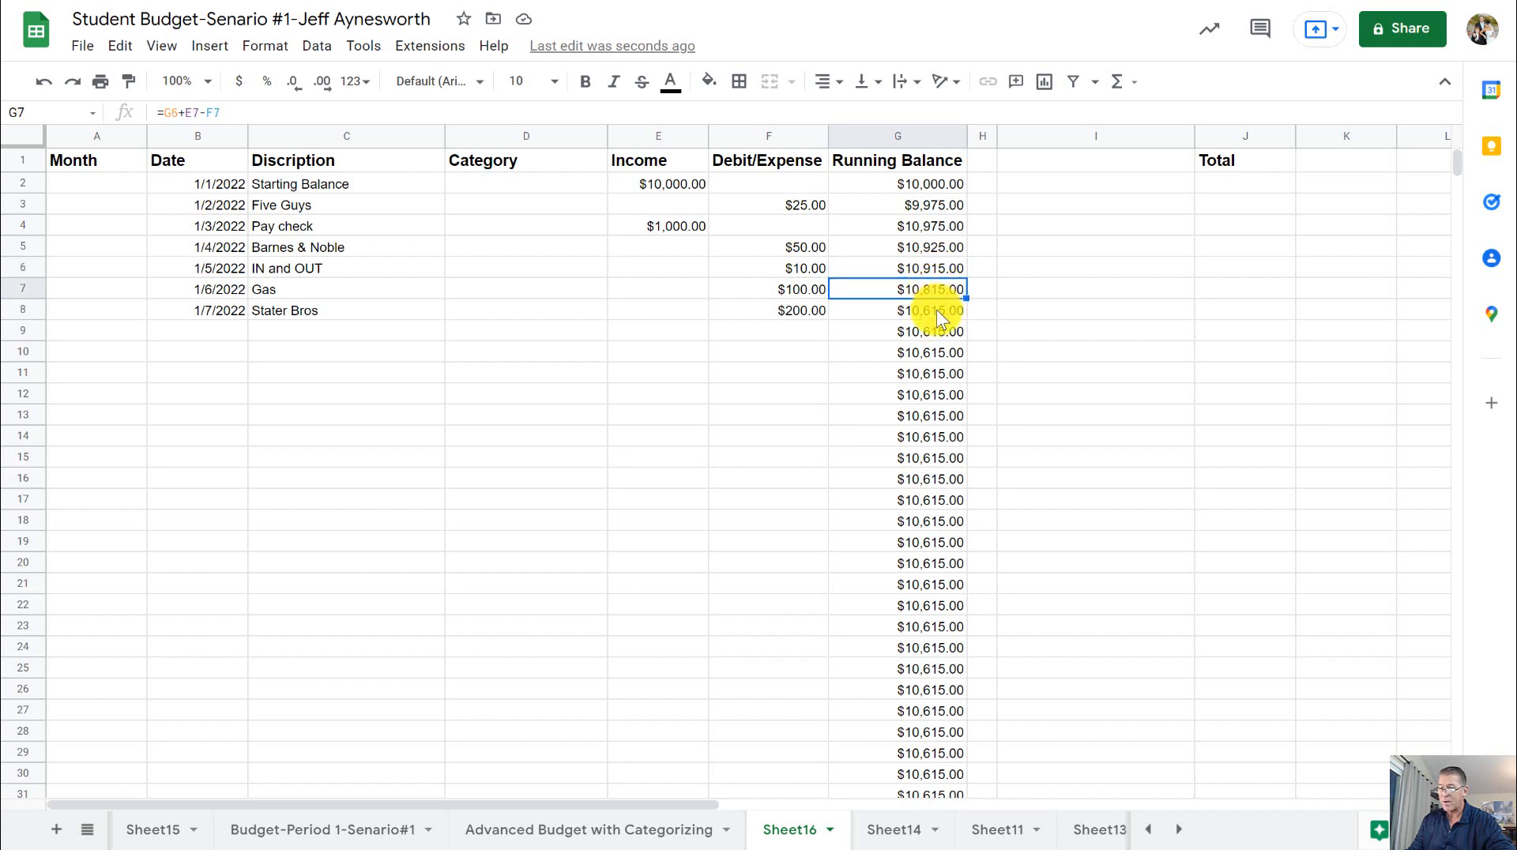
left_click(932, 310)
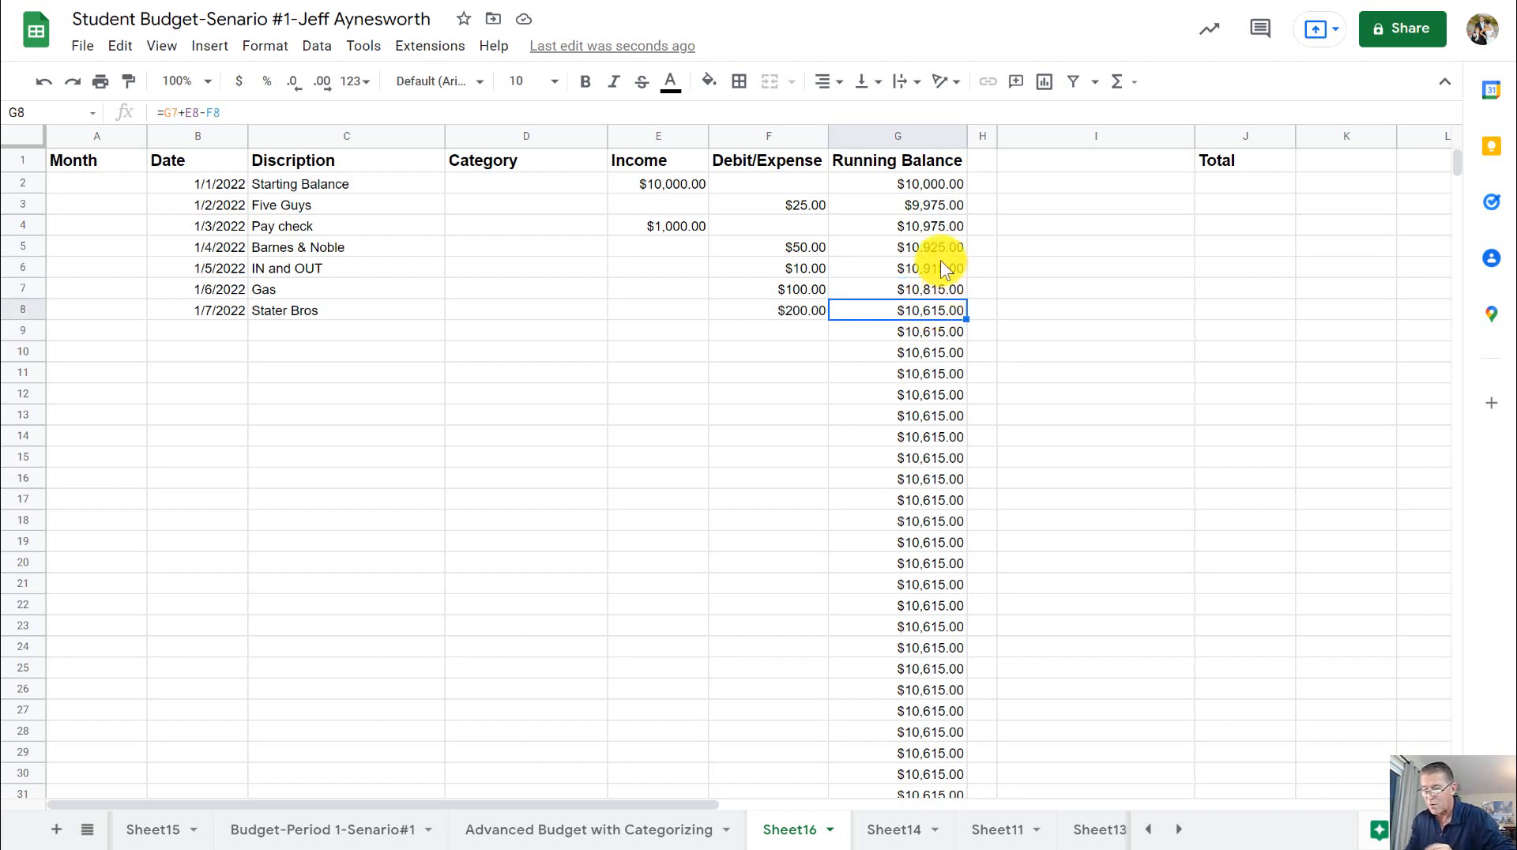
left_click(945, 206)
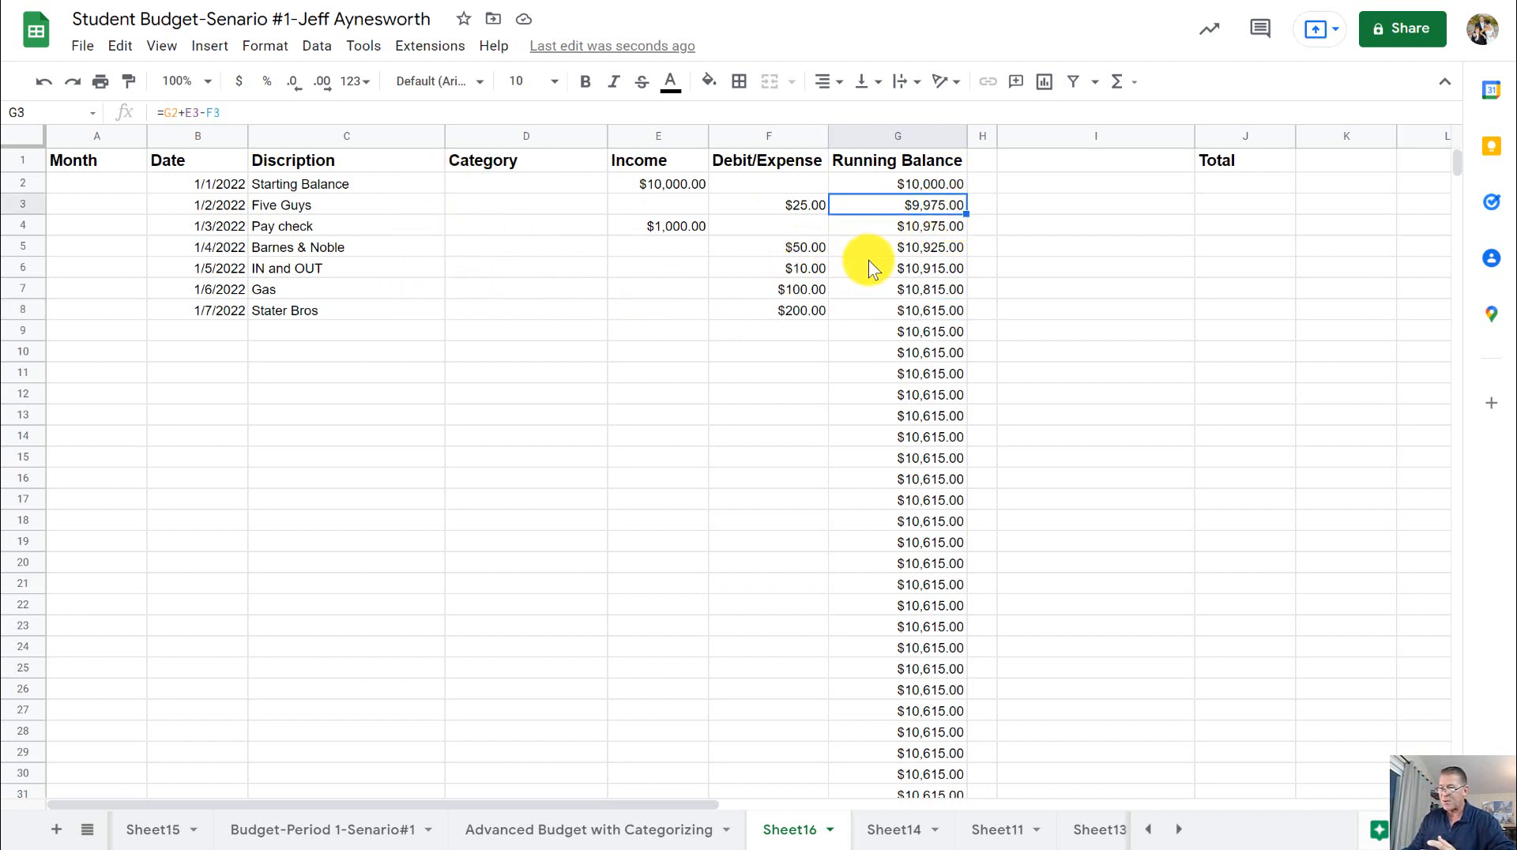
left_click(943, 231)
left_click(946, 313)
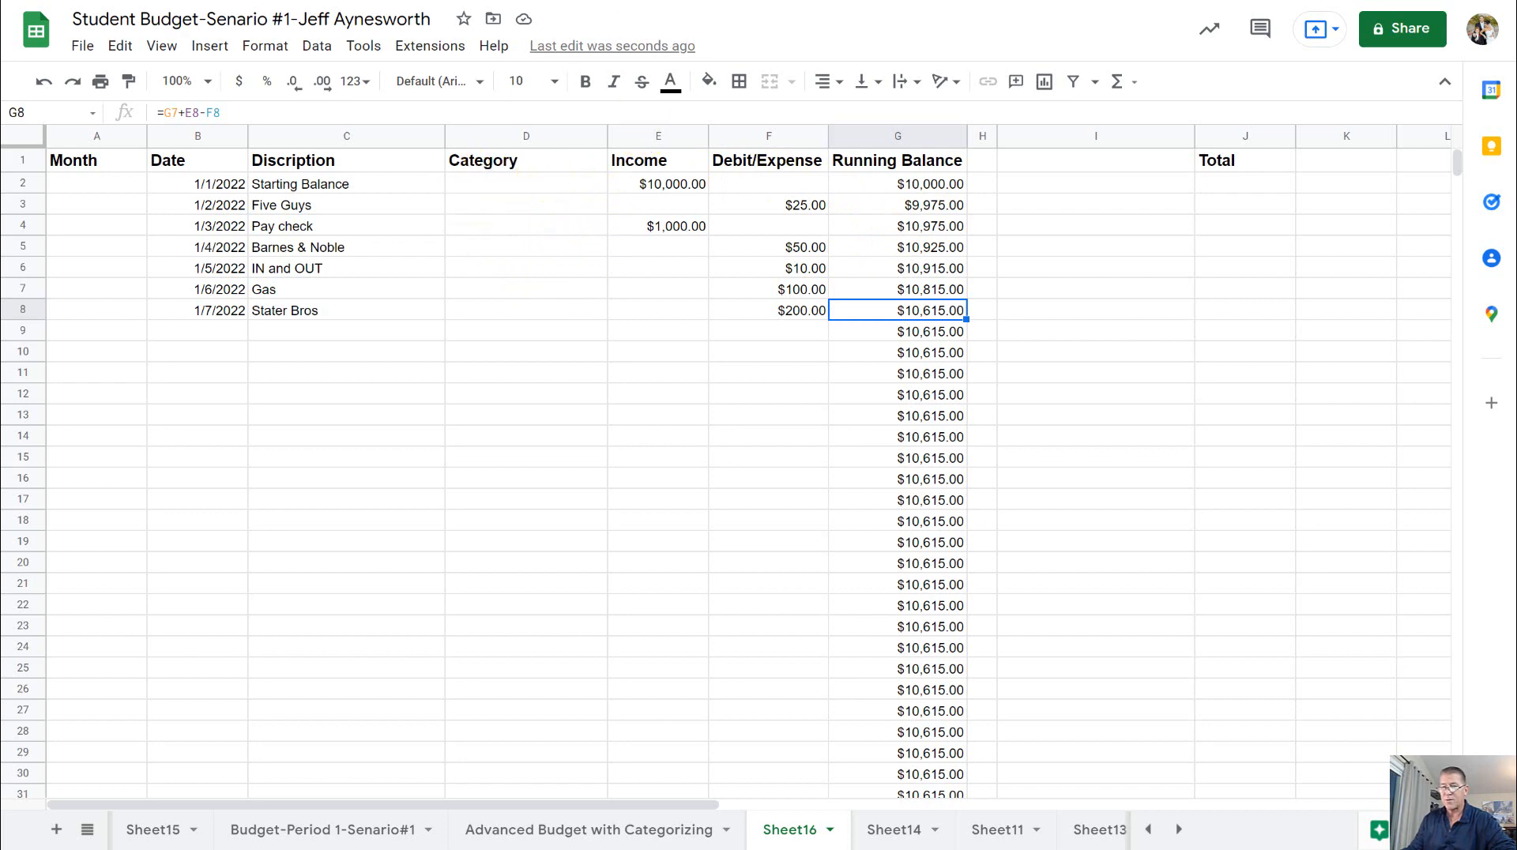
- Consult the Advanced Budget with Categorizing - Steps PDF for the Category column and the category list in column I
key("ctrl+Tab")
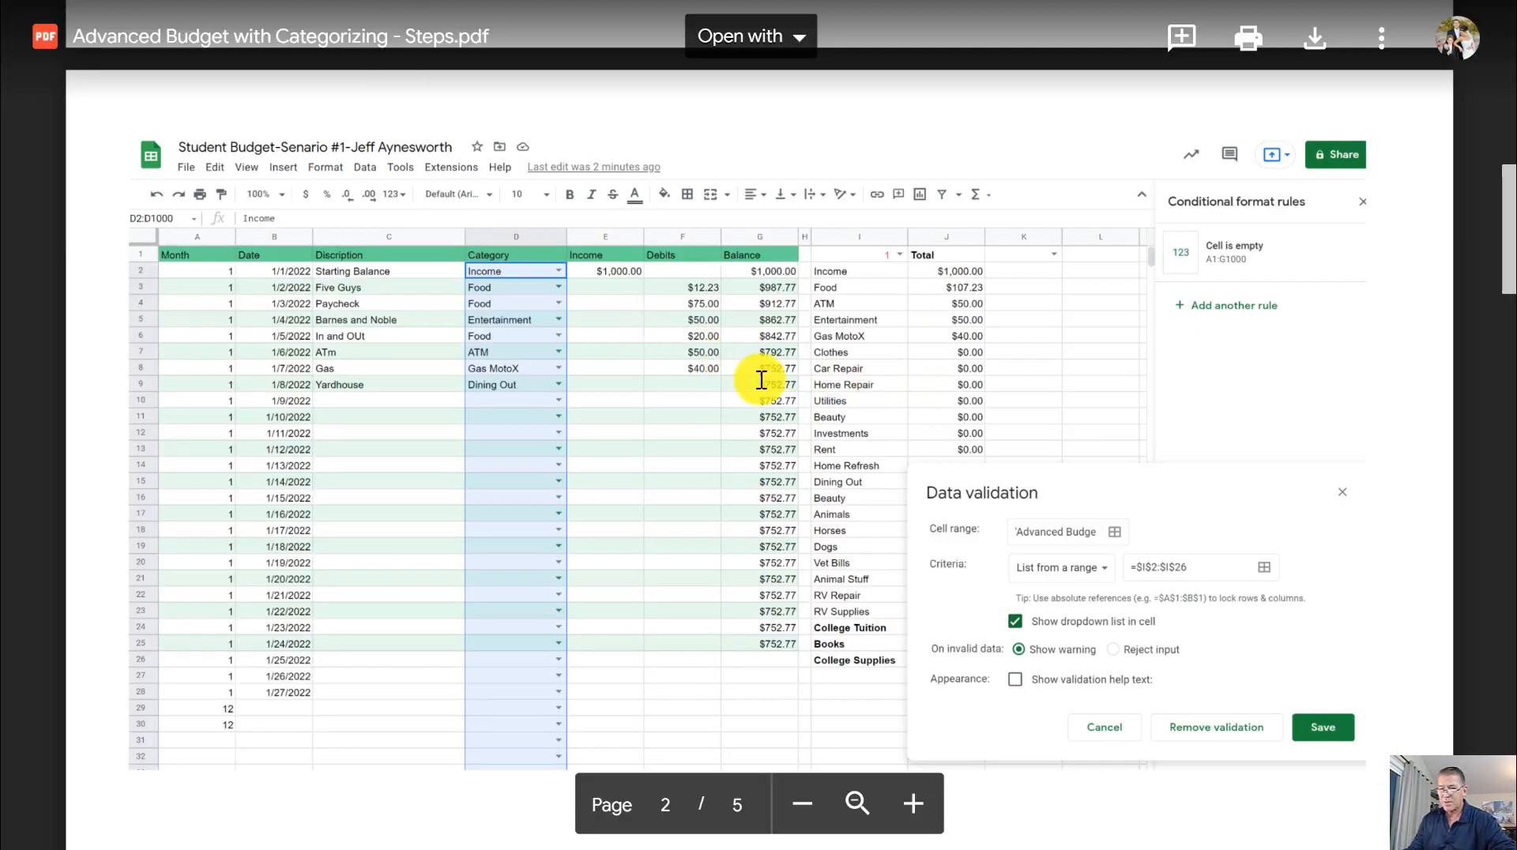
scroll(741, 351, "up", 5)
scroll(742, 352, "down", 5)
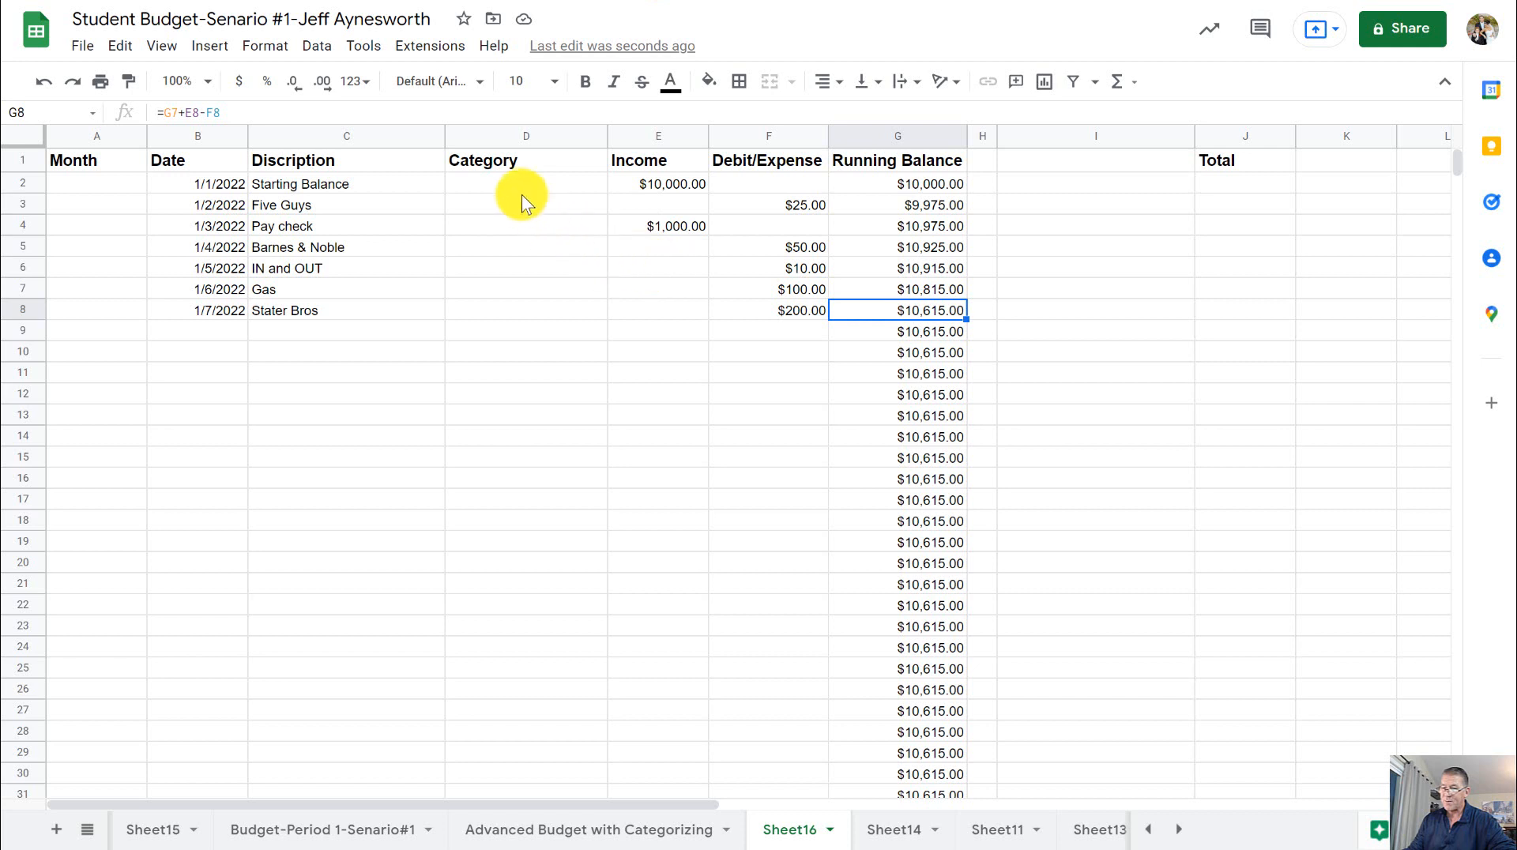
left_click(527, 187)
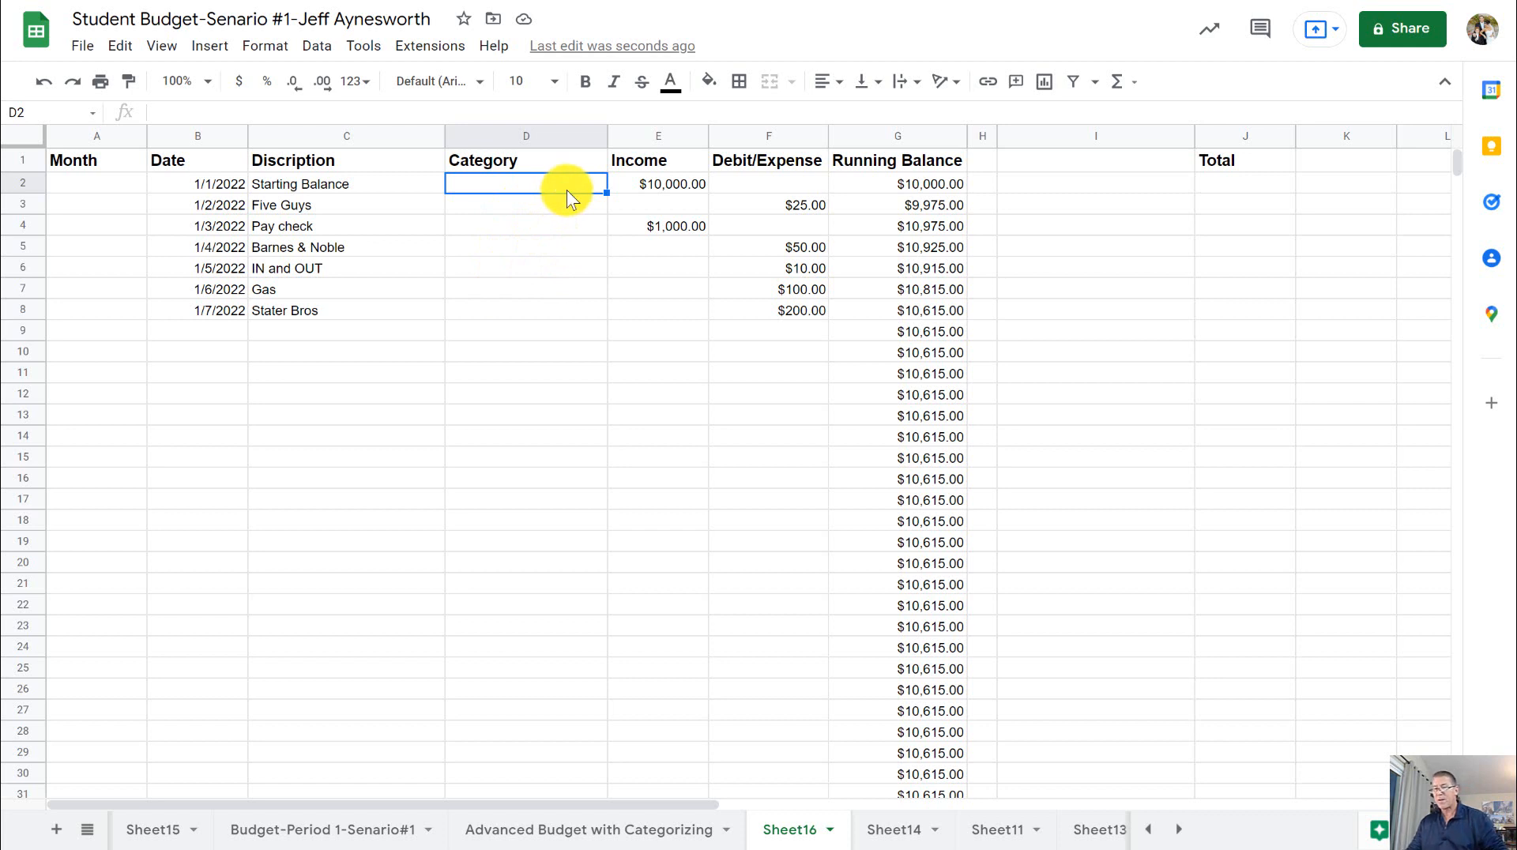
left_click(1070, 183)
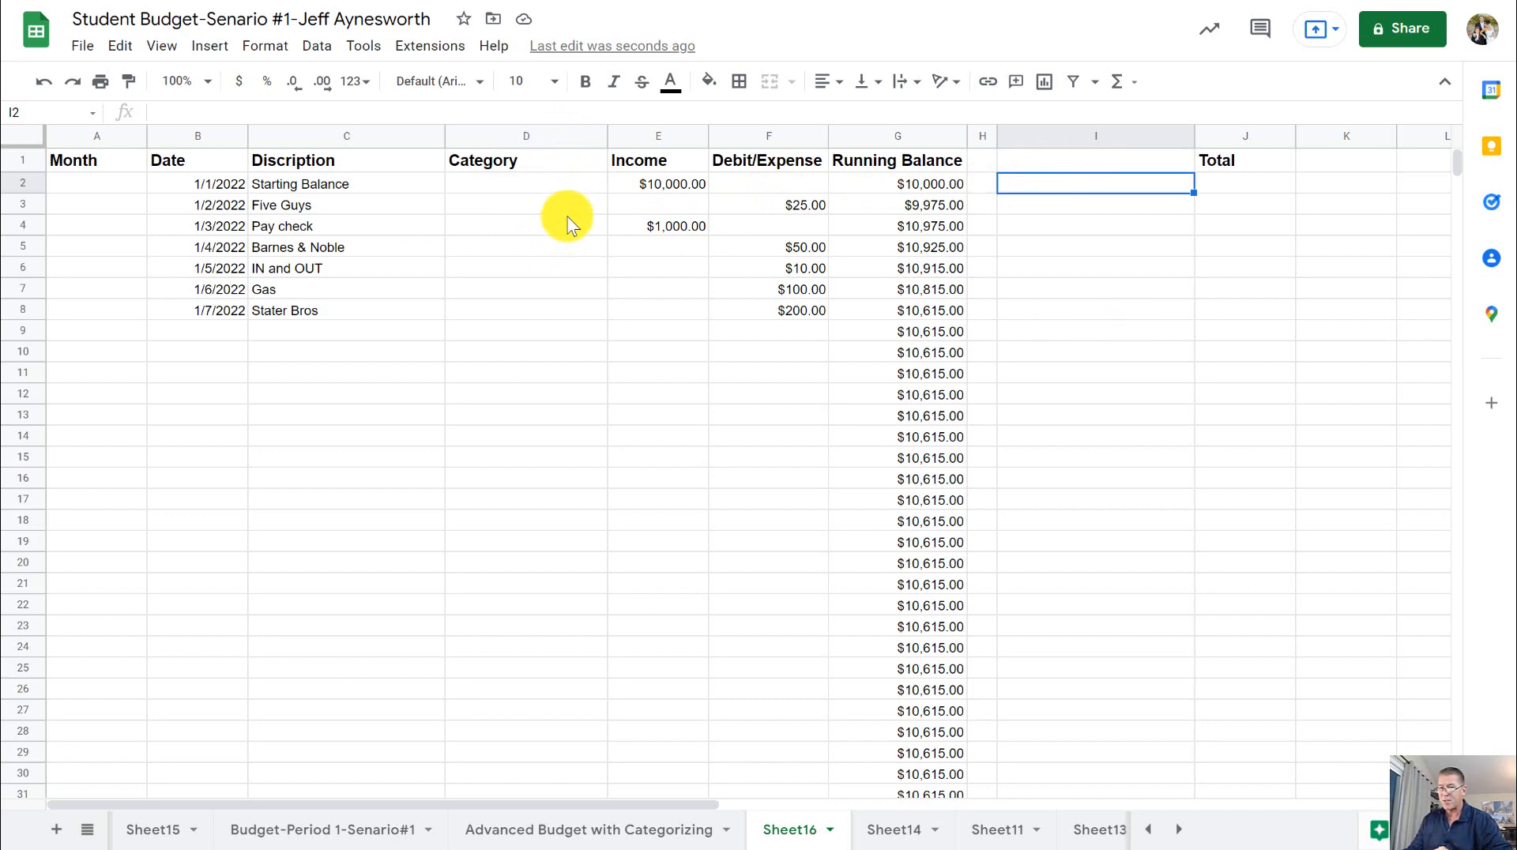
key("ctrl+Tab")
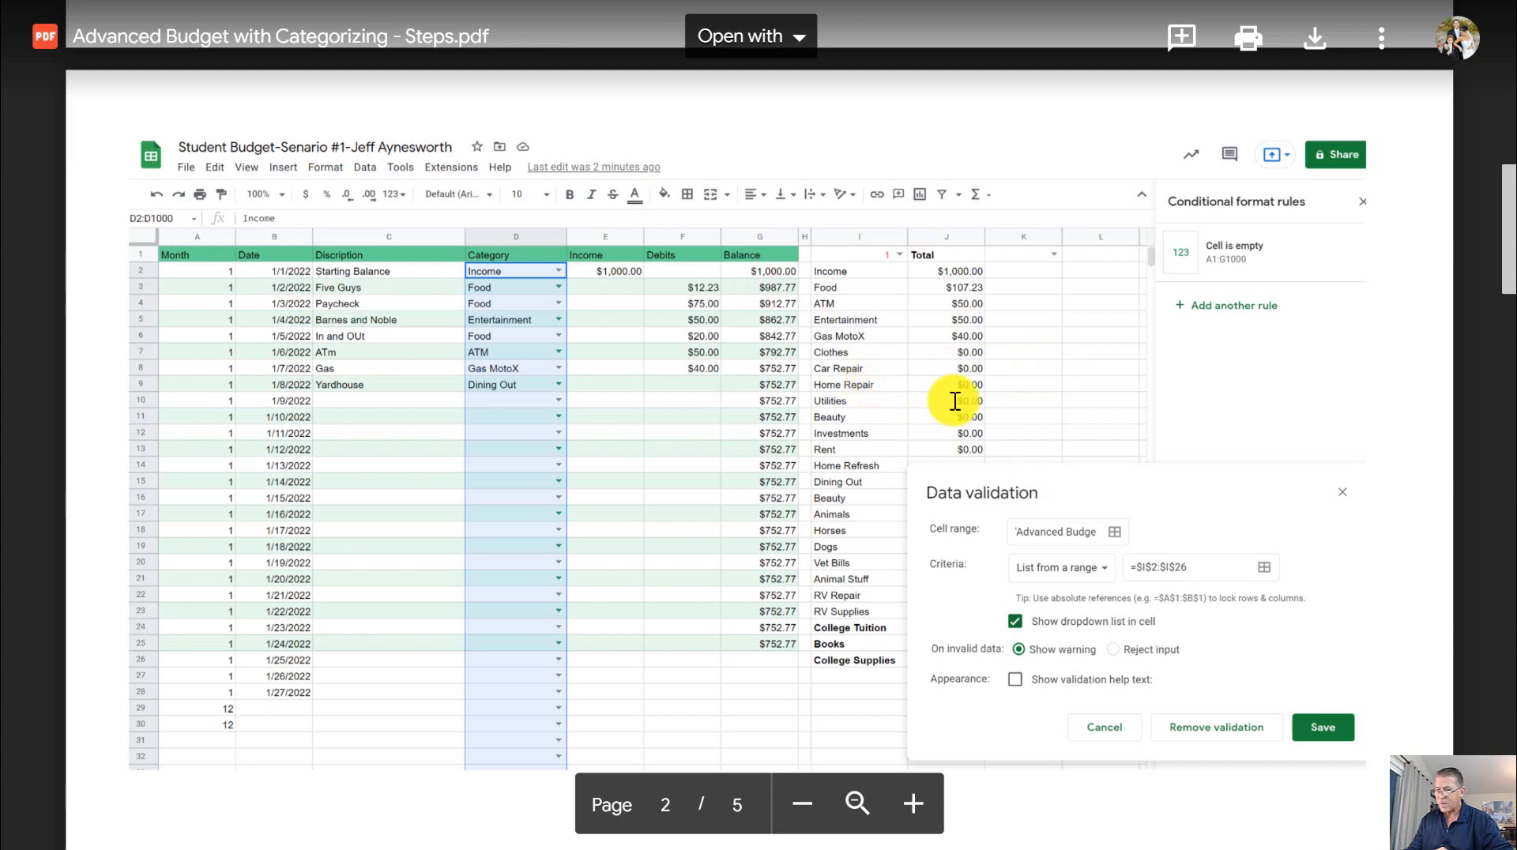
scroll(909, 324, "up", 6)
scroll(932, 348, "up", 5)
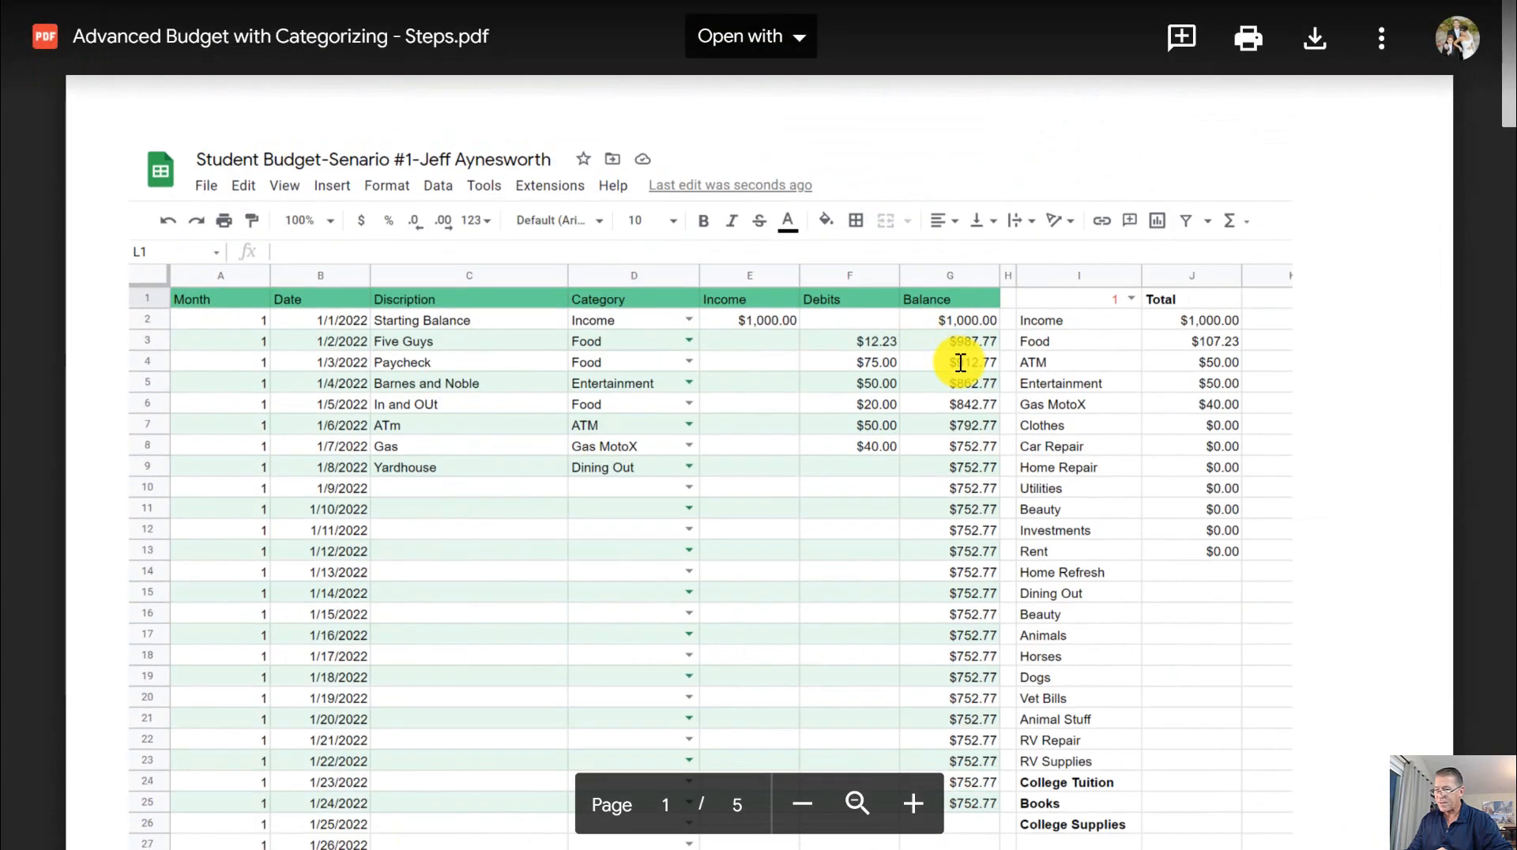
scroll(1090, 406, "down", 2)
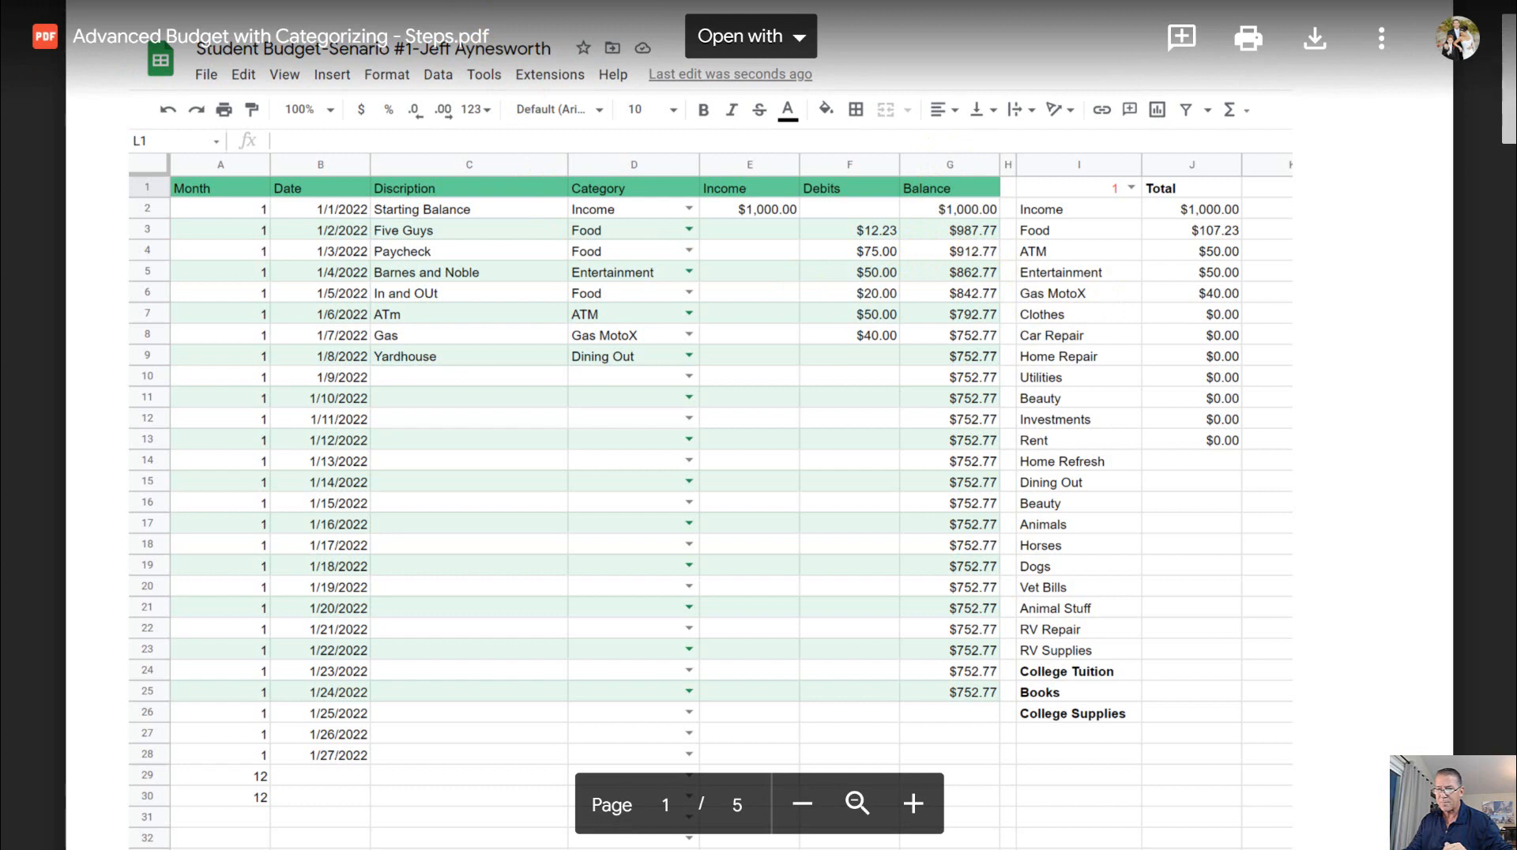
- Return to the budget sheet and enter Income in cell I2 as the first item of the category list
left_click(778, 2)
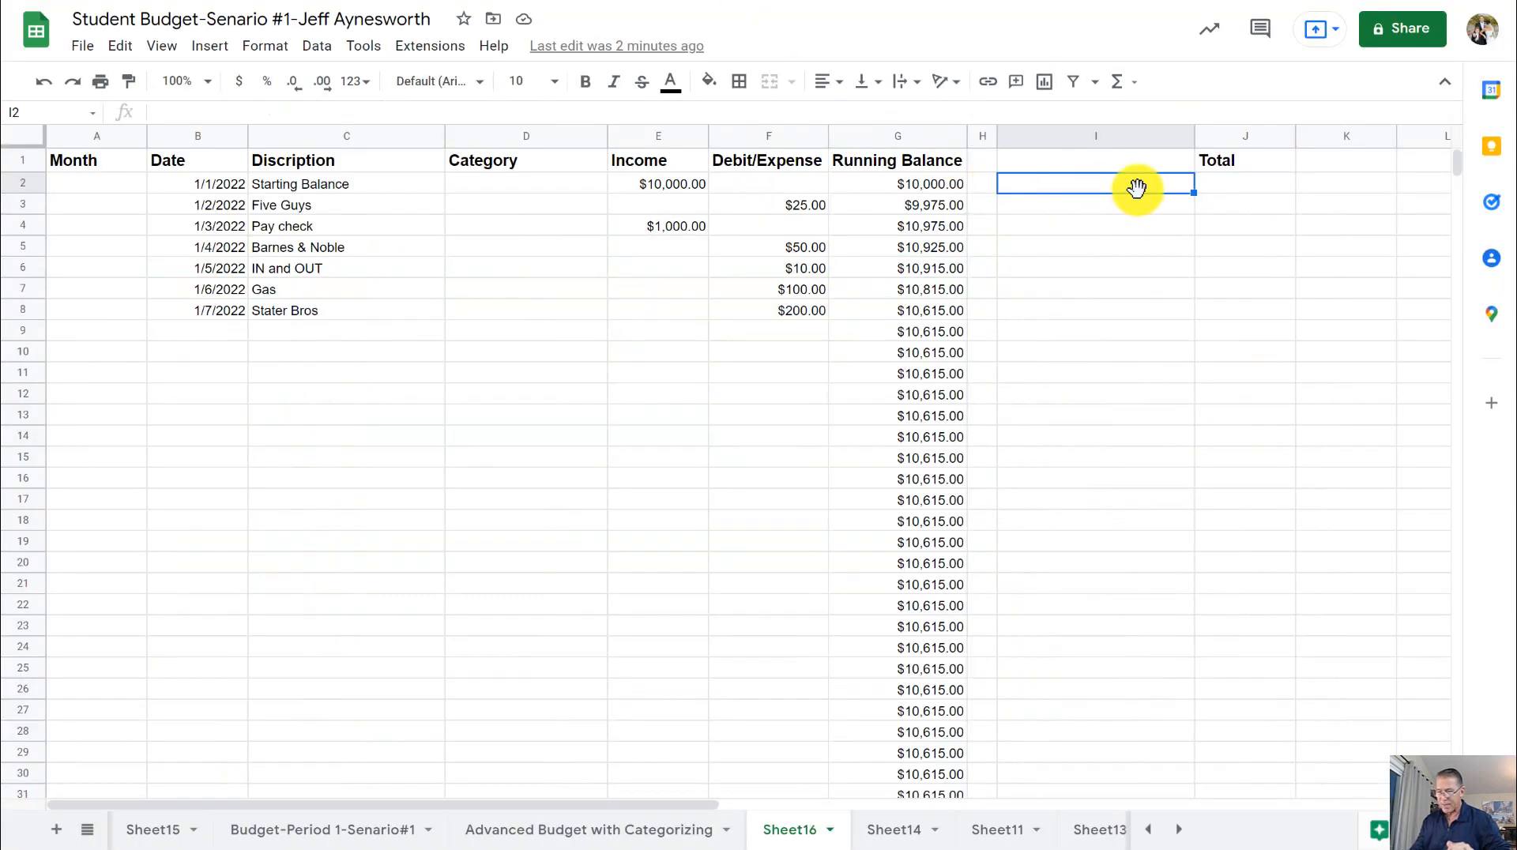
type("Incomer")
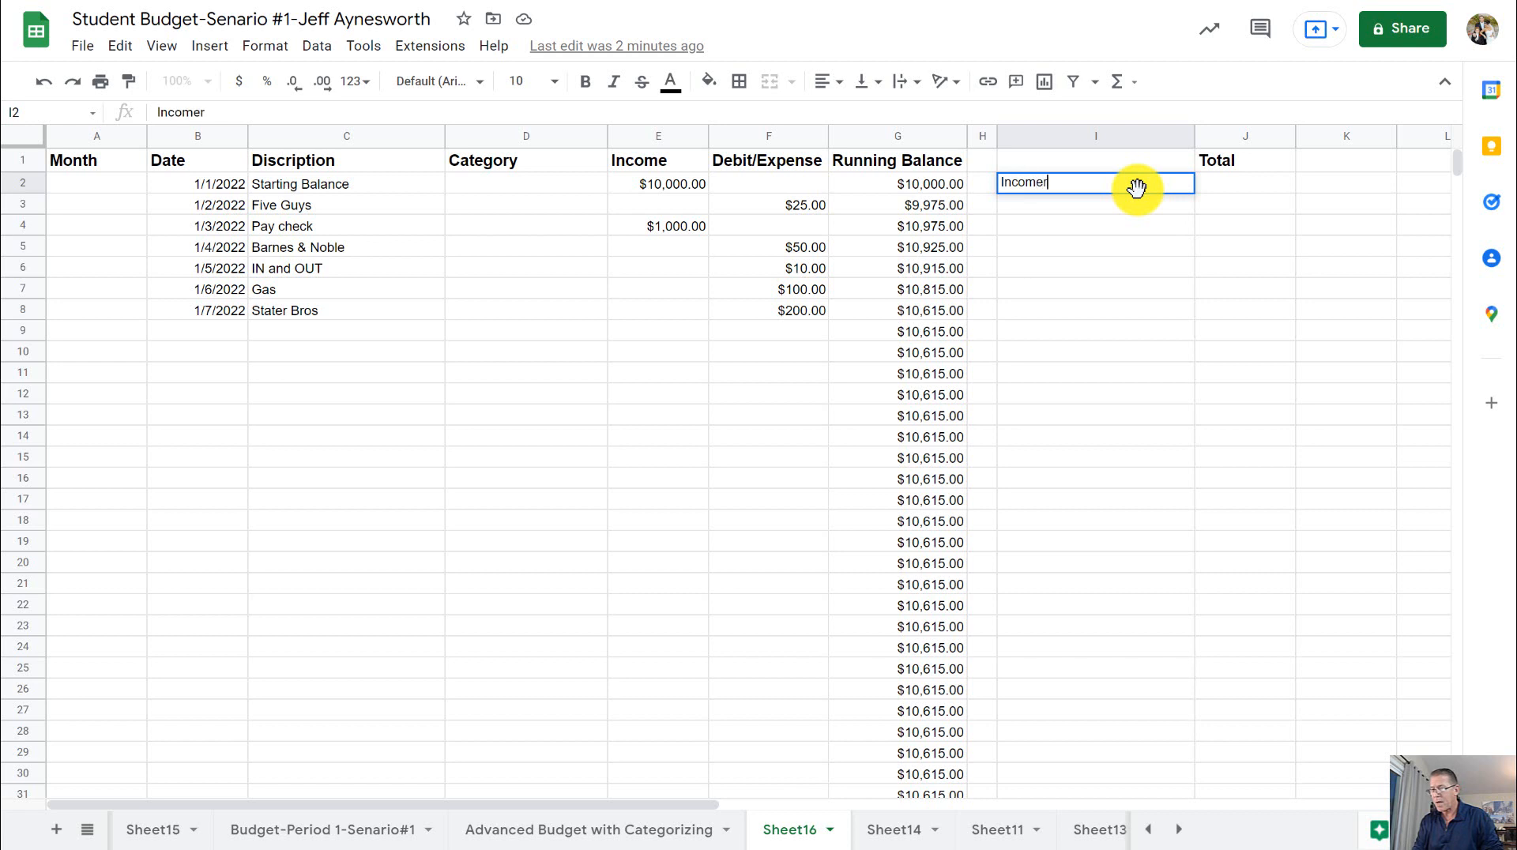
key("BackSpace")
left_click(1258, 181)
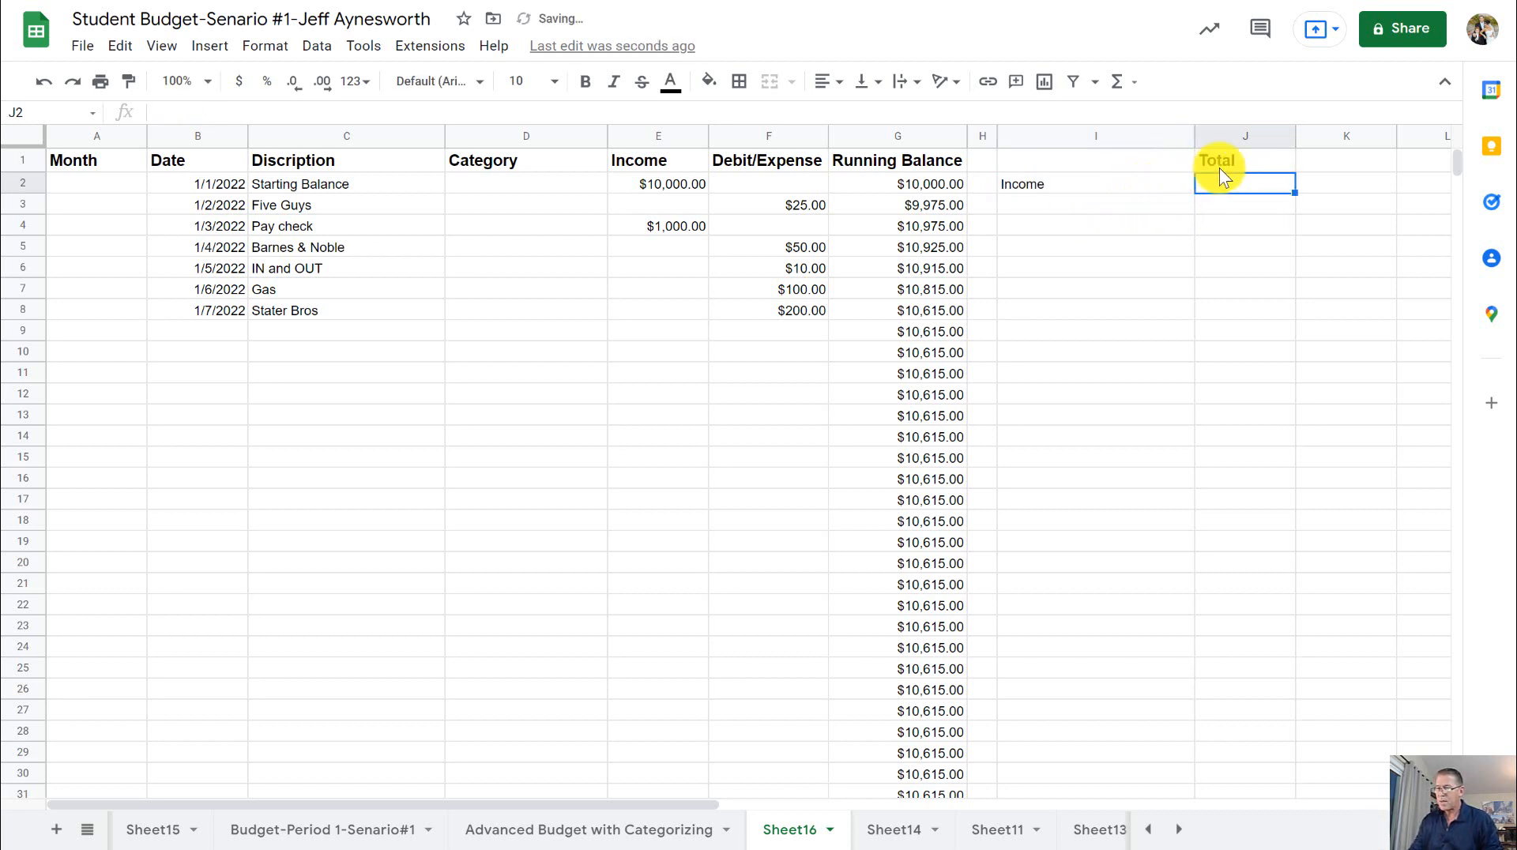
left_click(1088, 190)
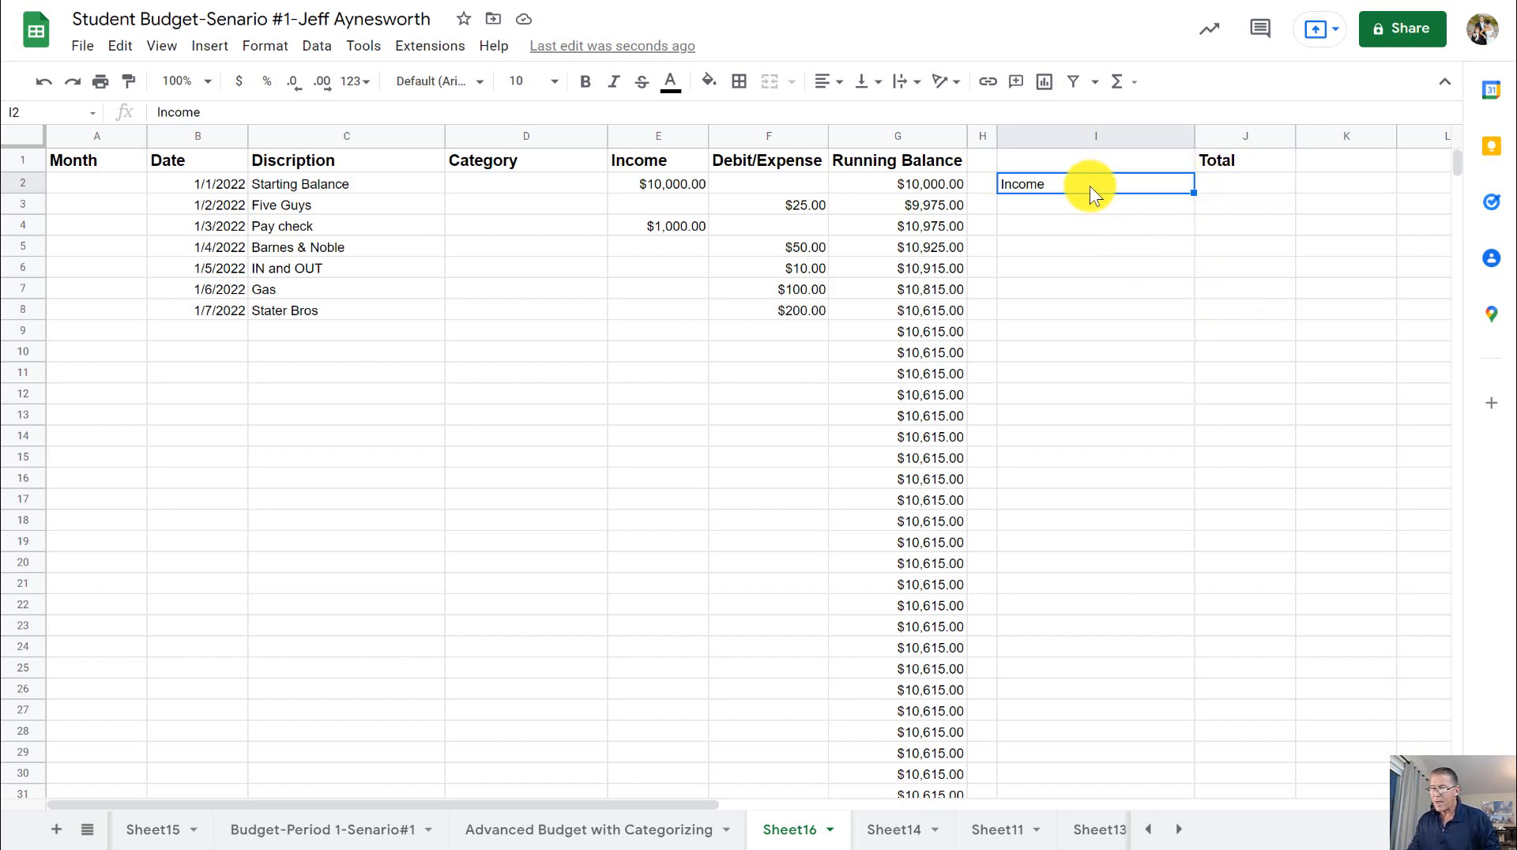
- Add the categories Groceries in cell I3 and Dining Out in cell I4 below Income
left_click(1093, 207)
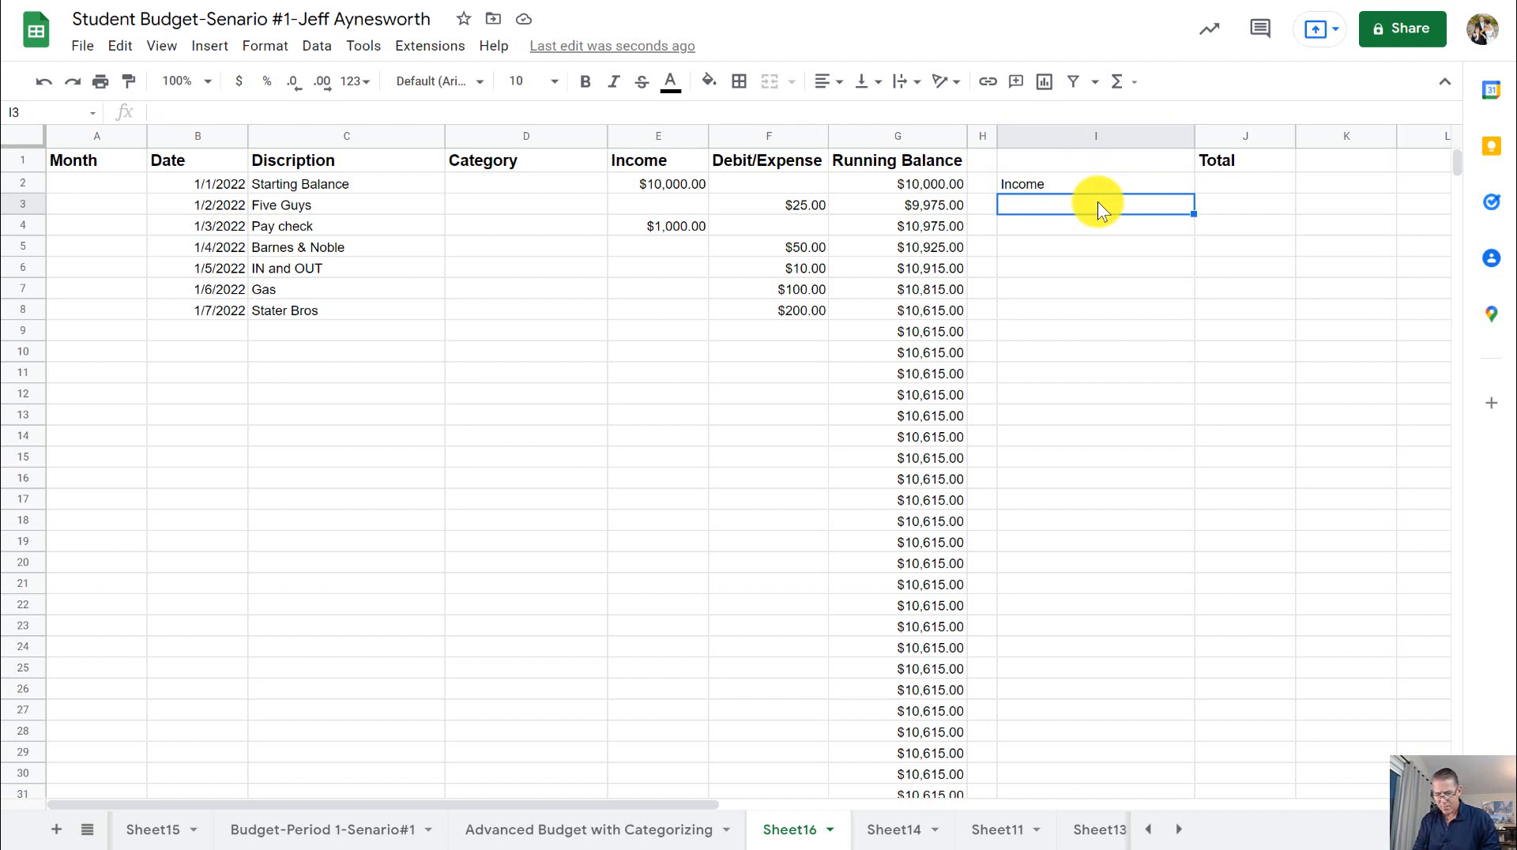
type("G")
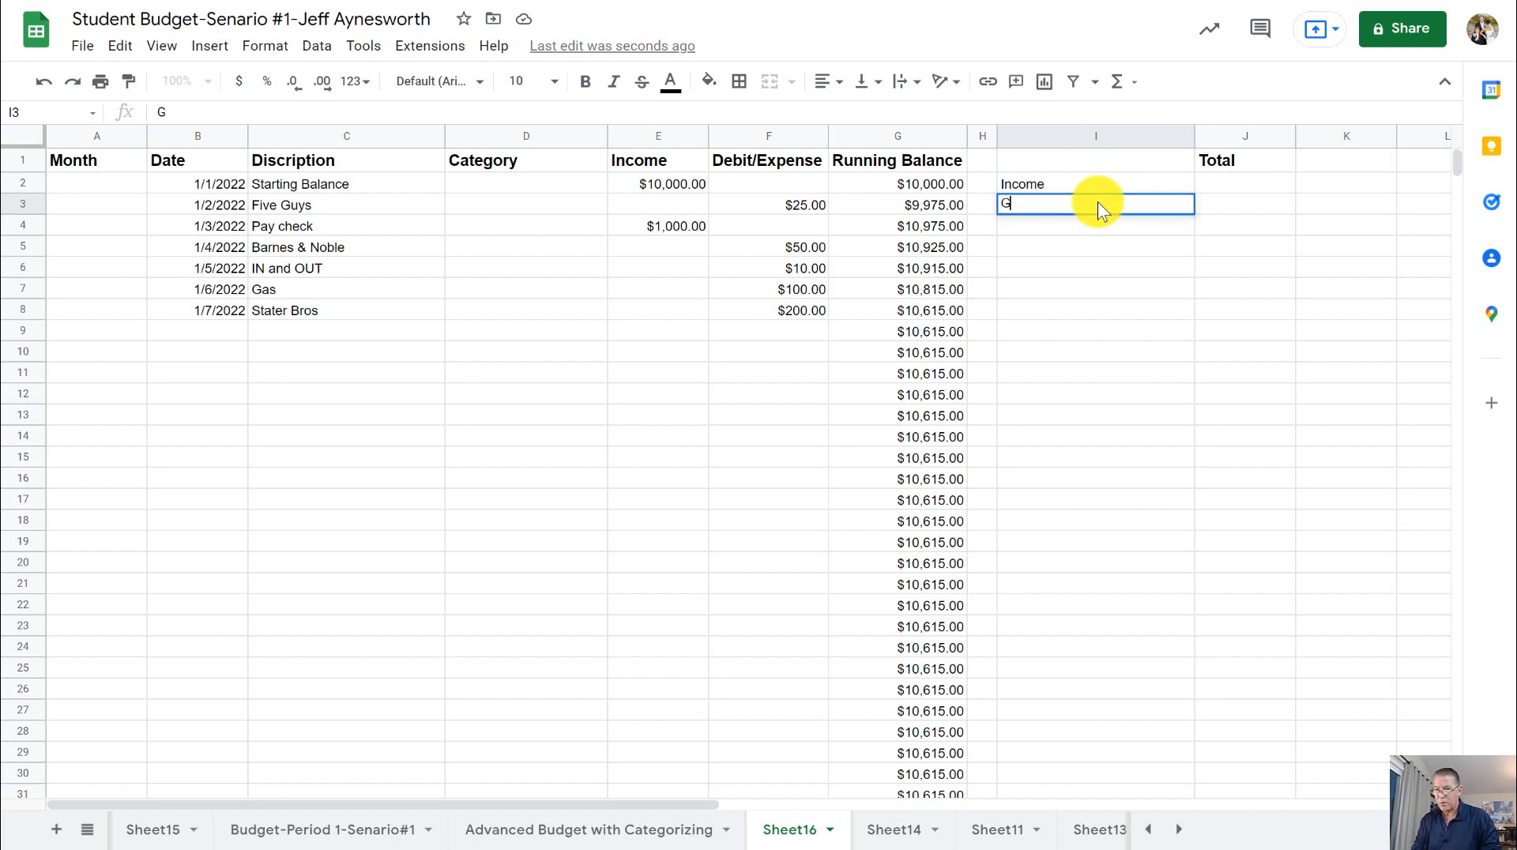
type("rocer")
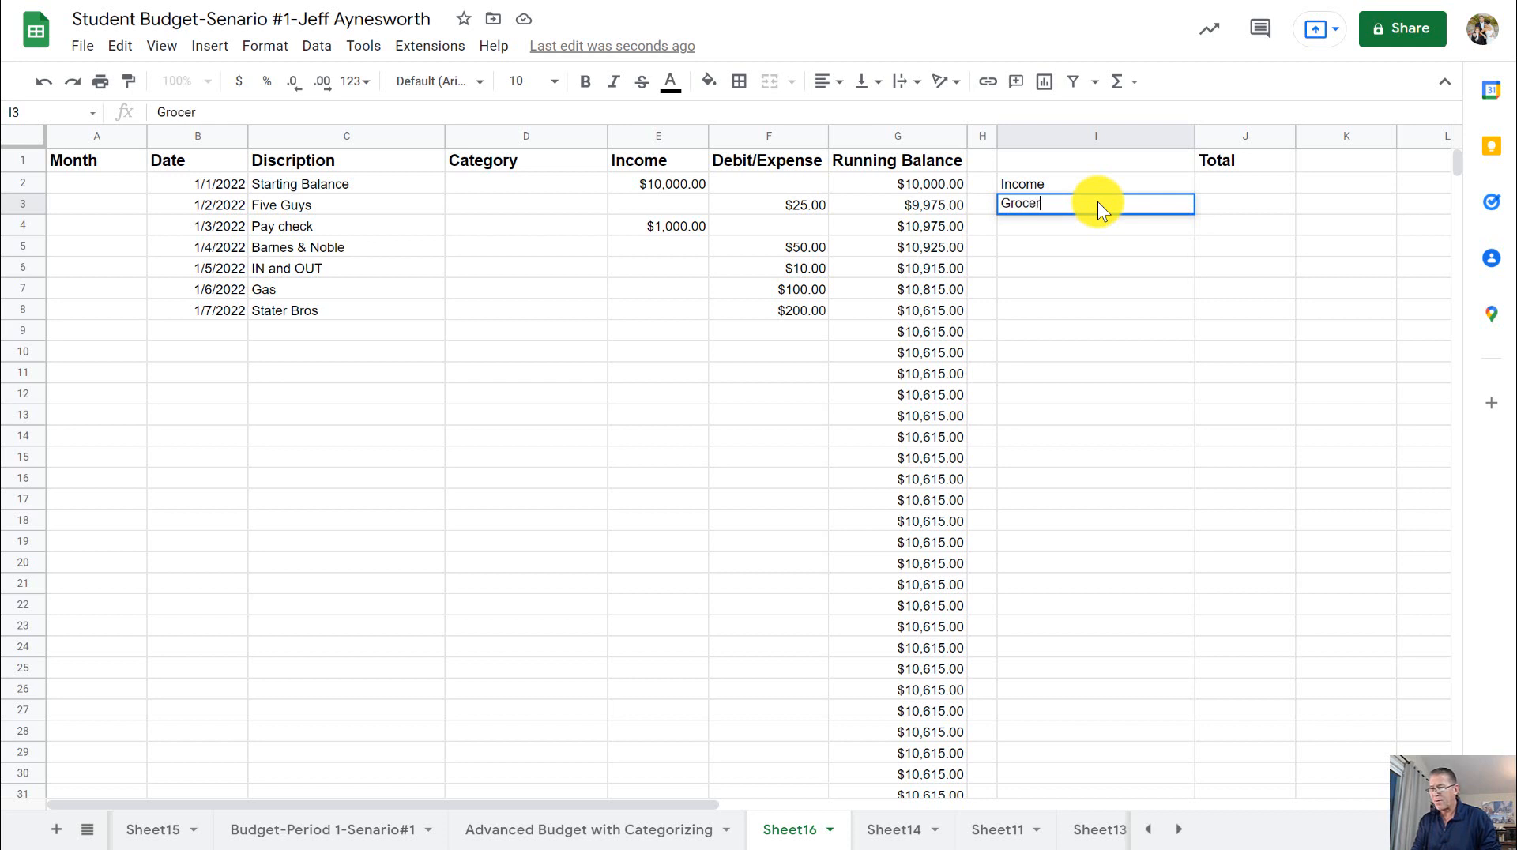
type("ies")
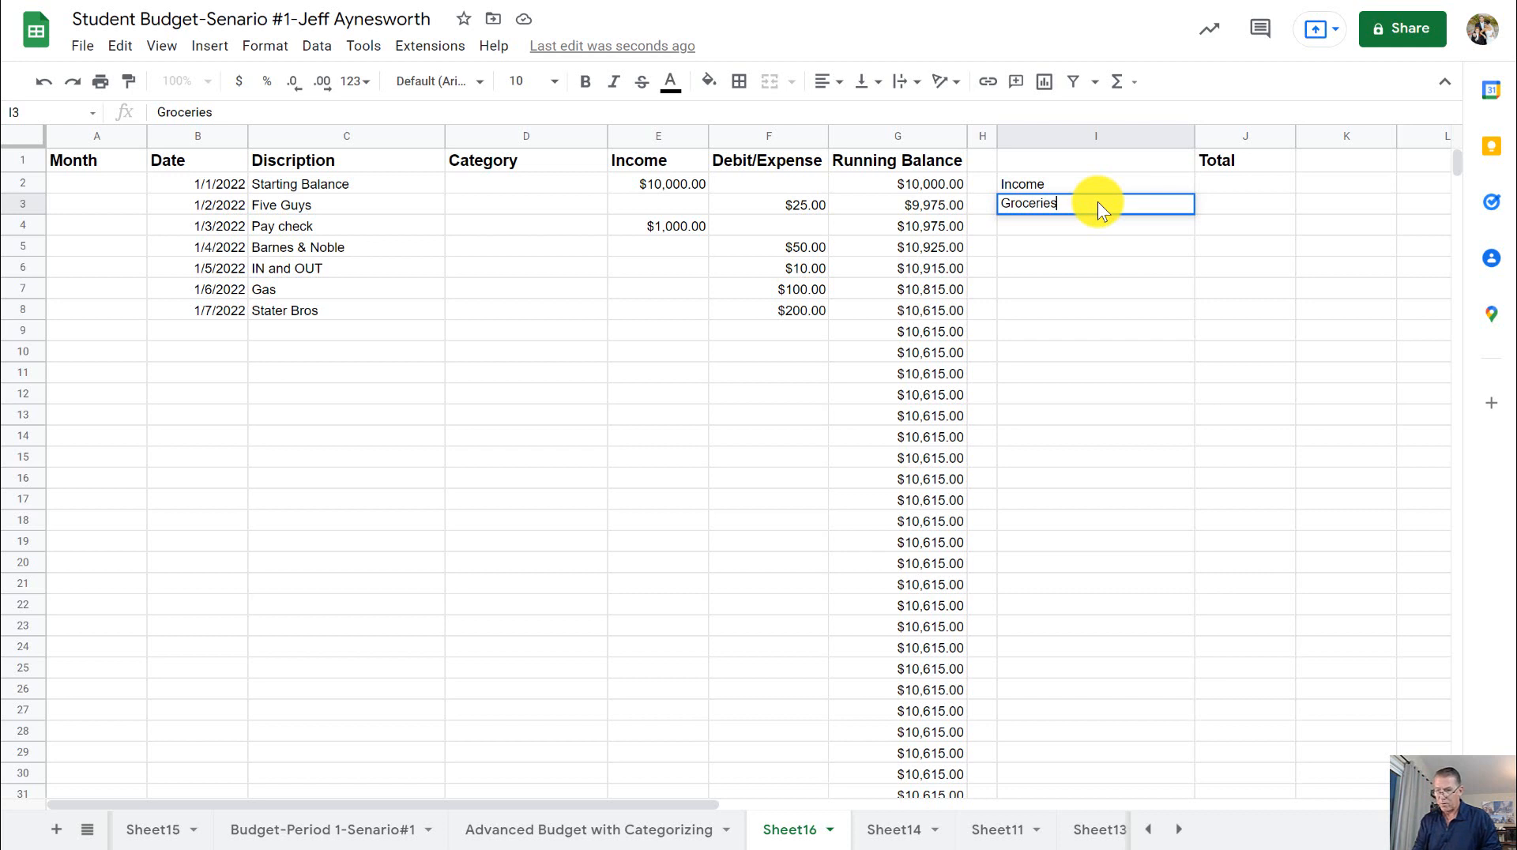
key("Return")
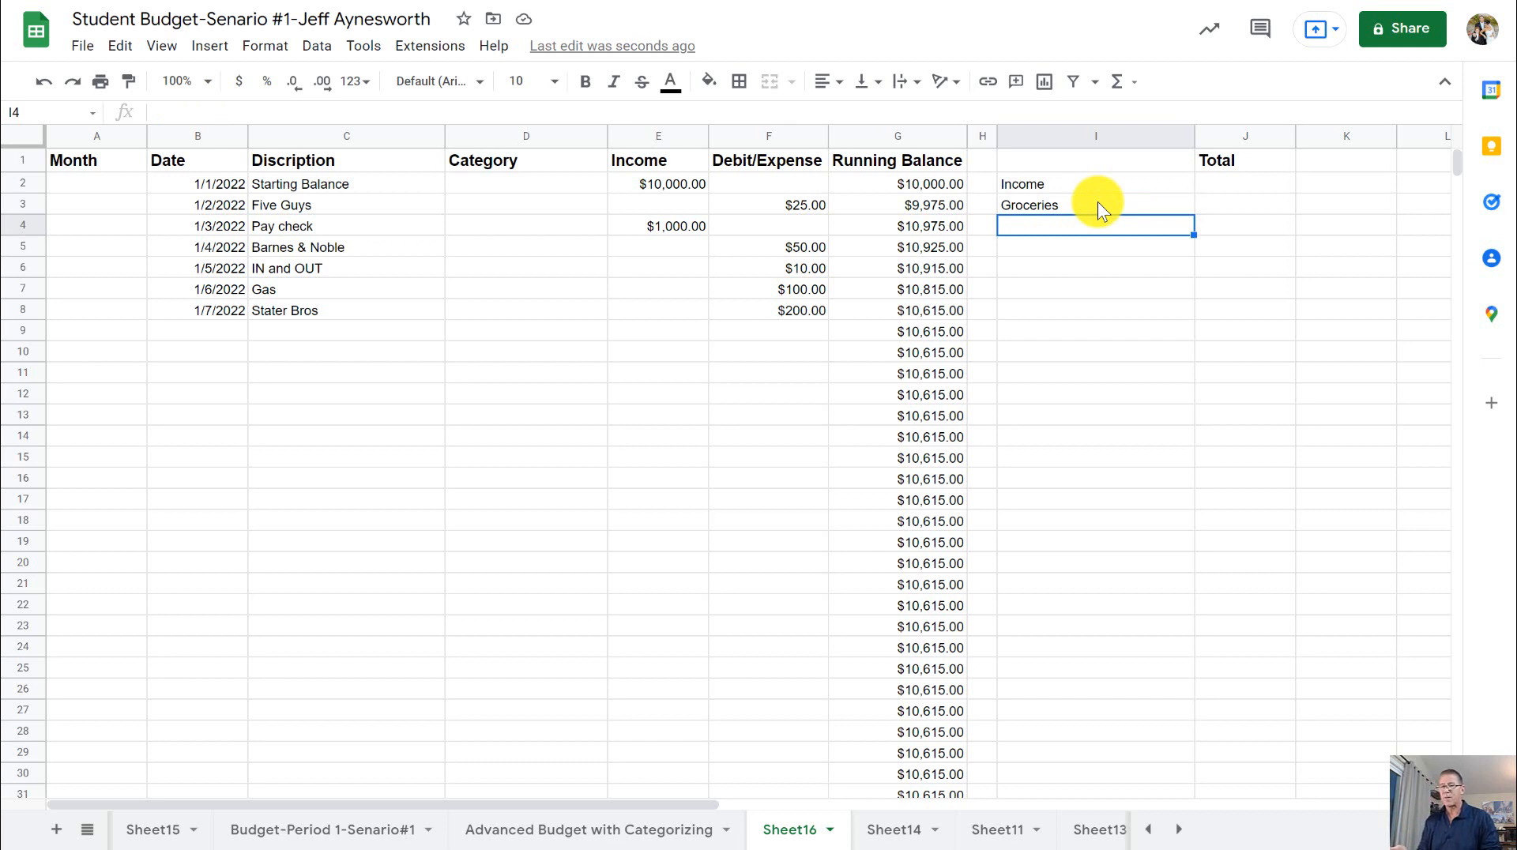
type("Dinin")
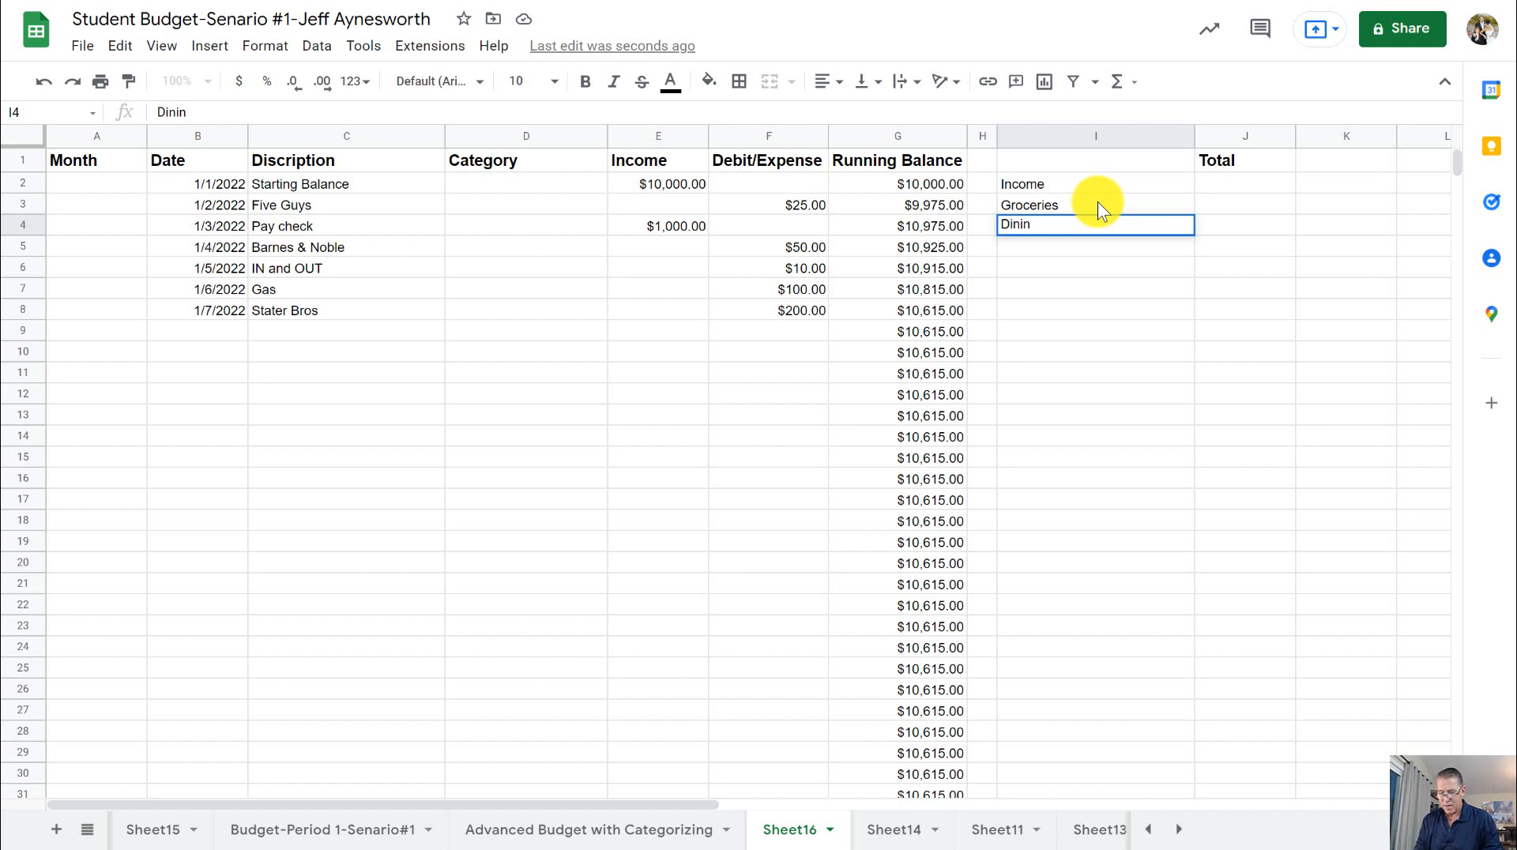
type("g Out")
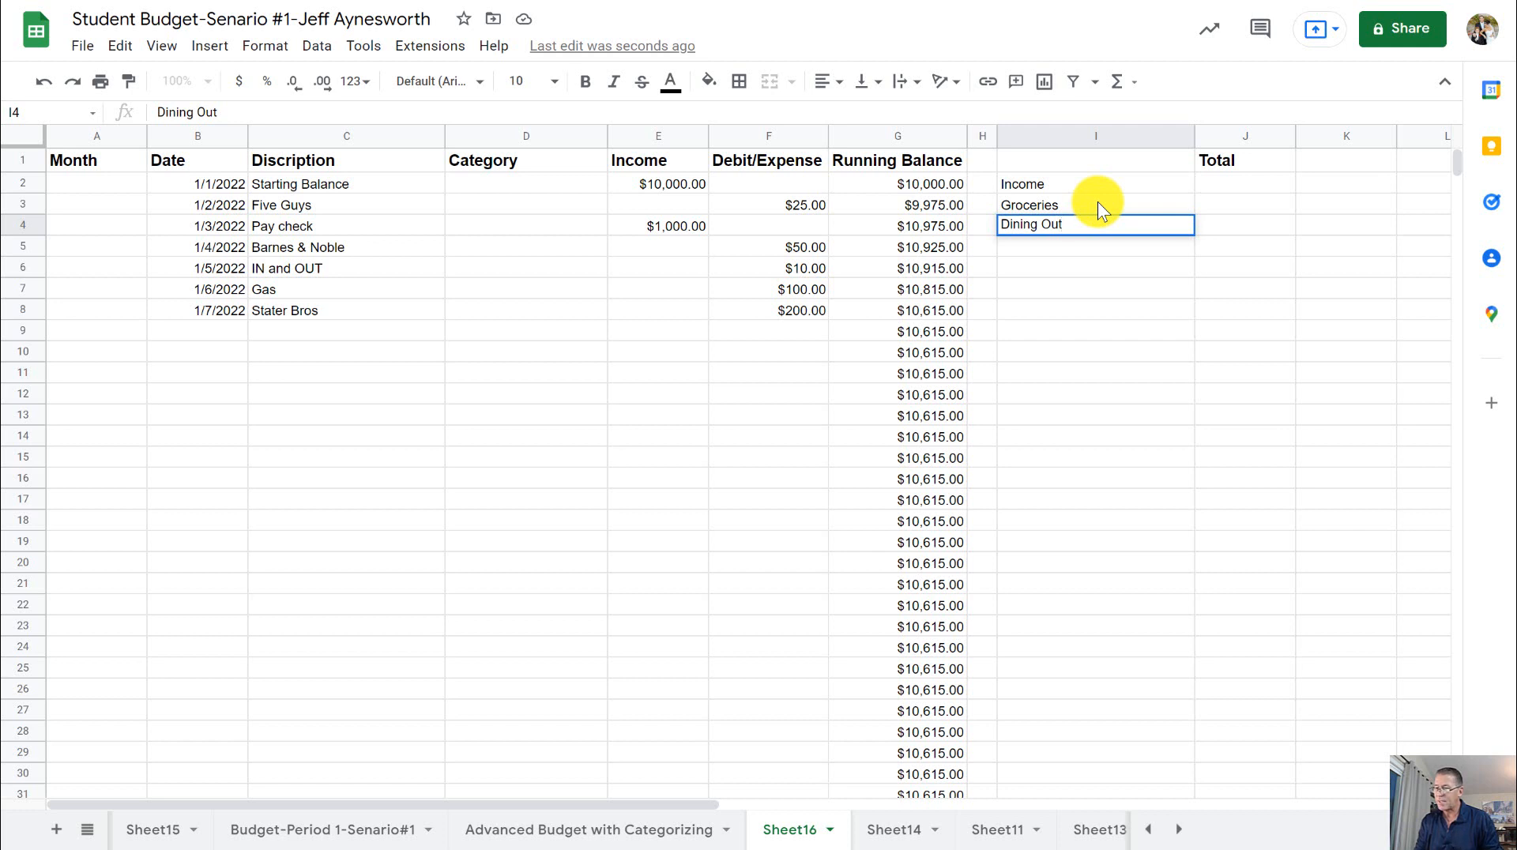
key("Return")
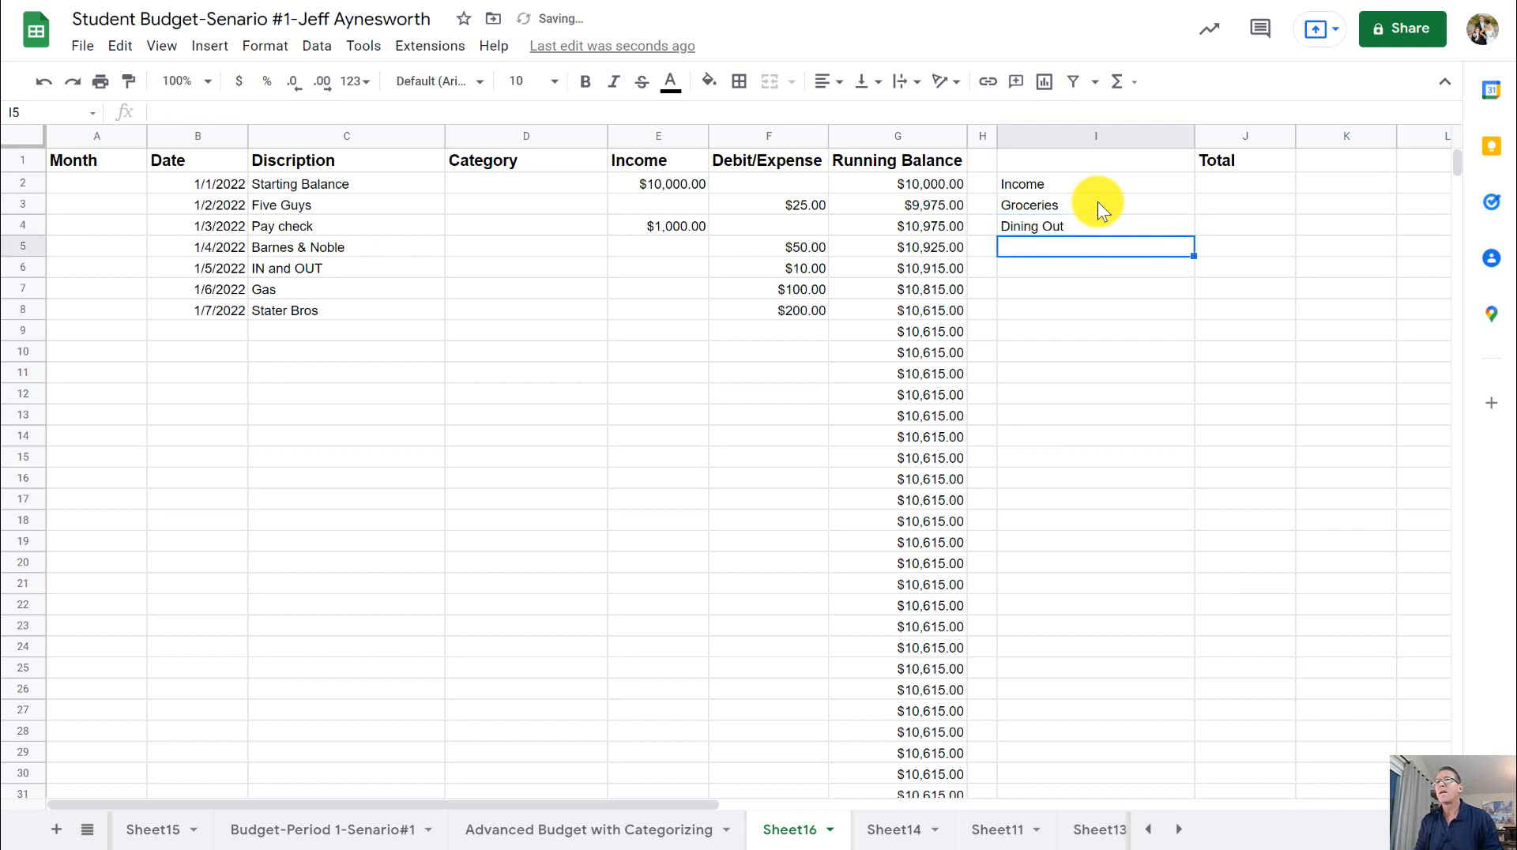
- Continue the category list with Entertainment in cell I5 and Gas in cell I6
type("En")
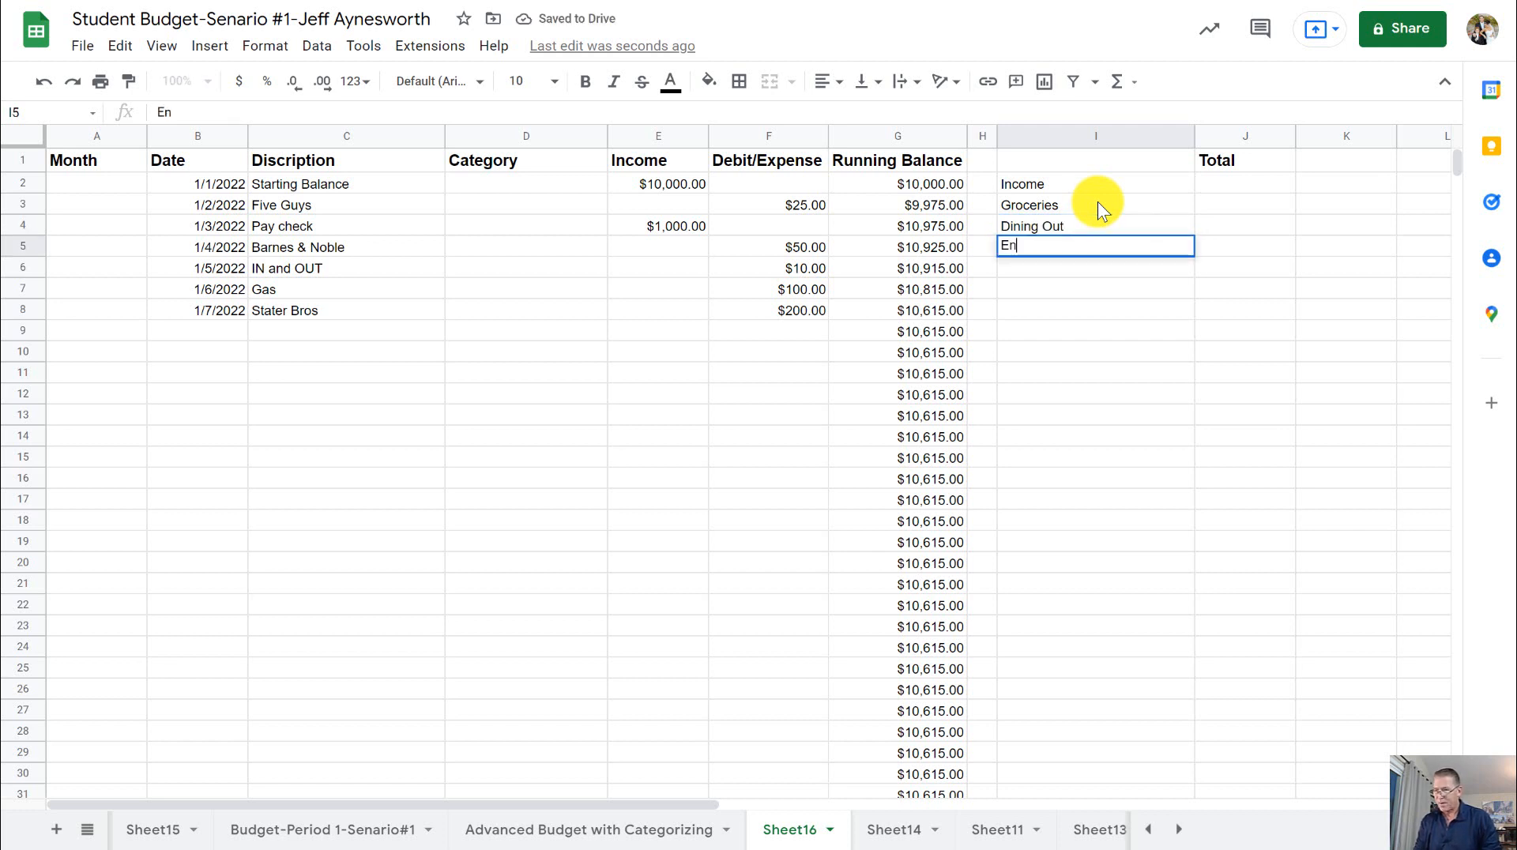
type("tert")
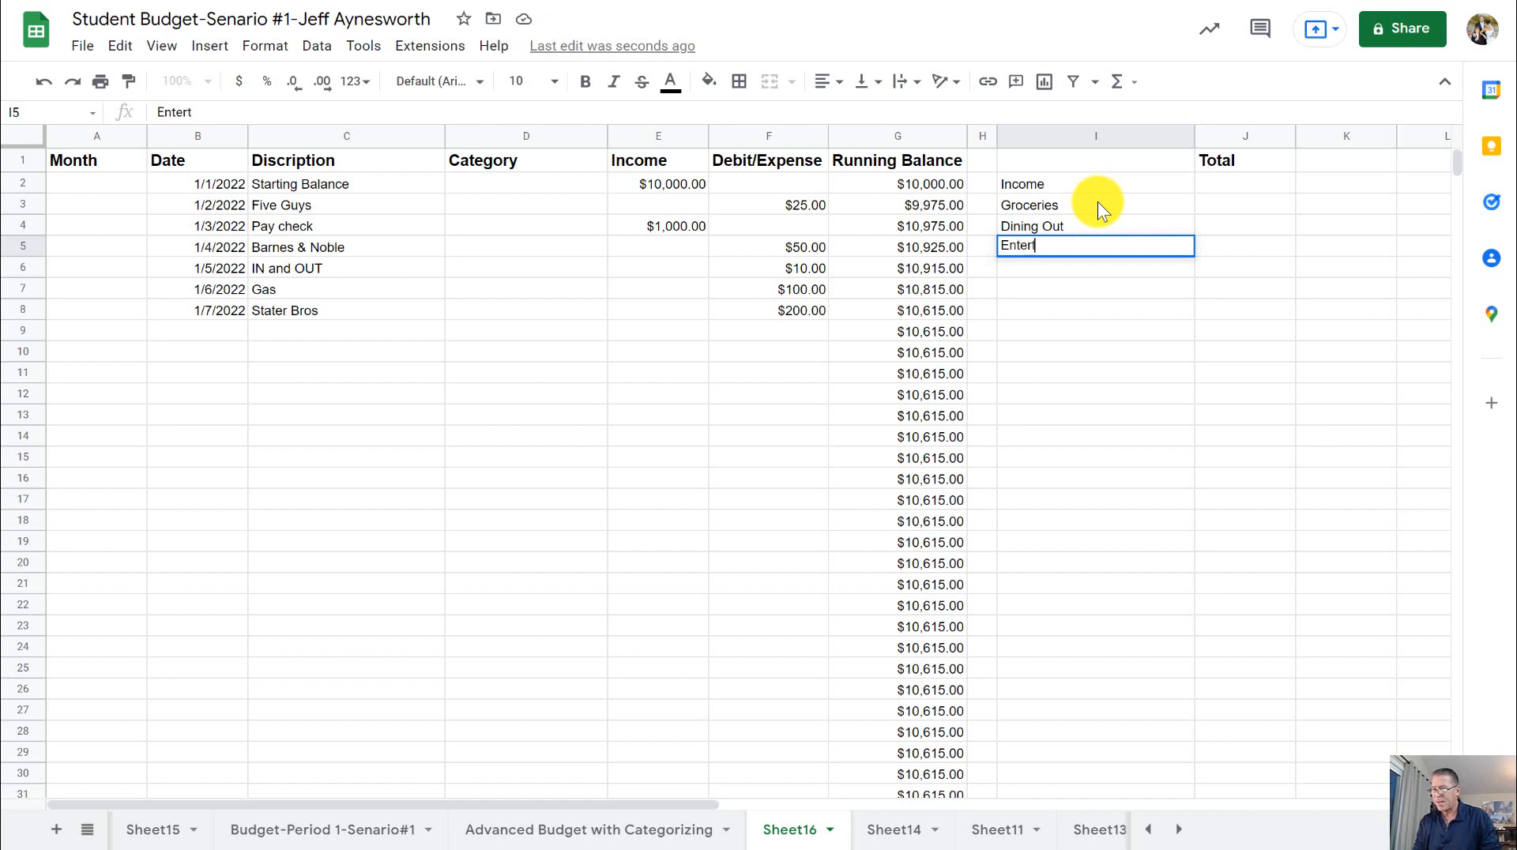
type("ainment")
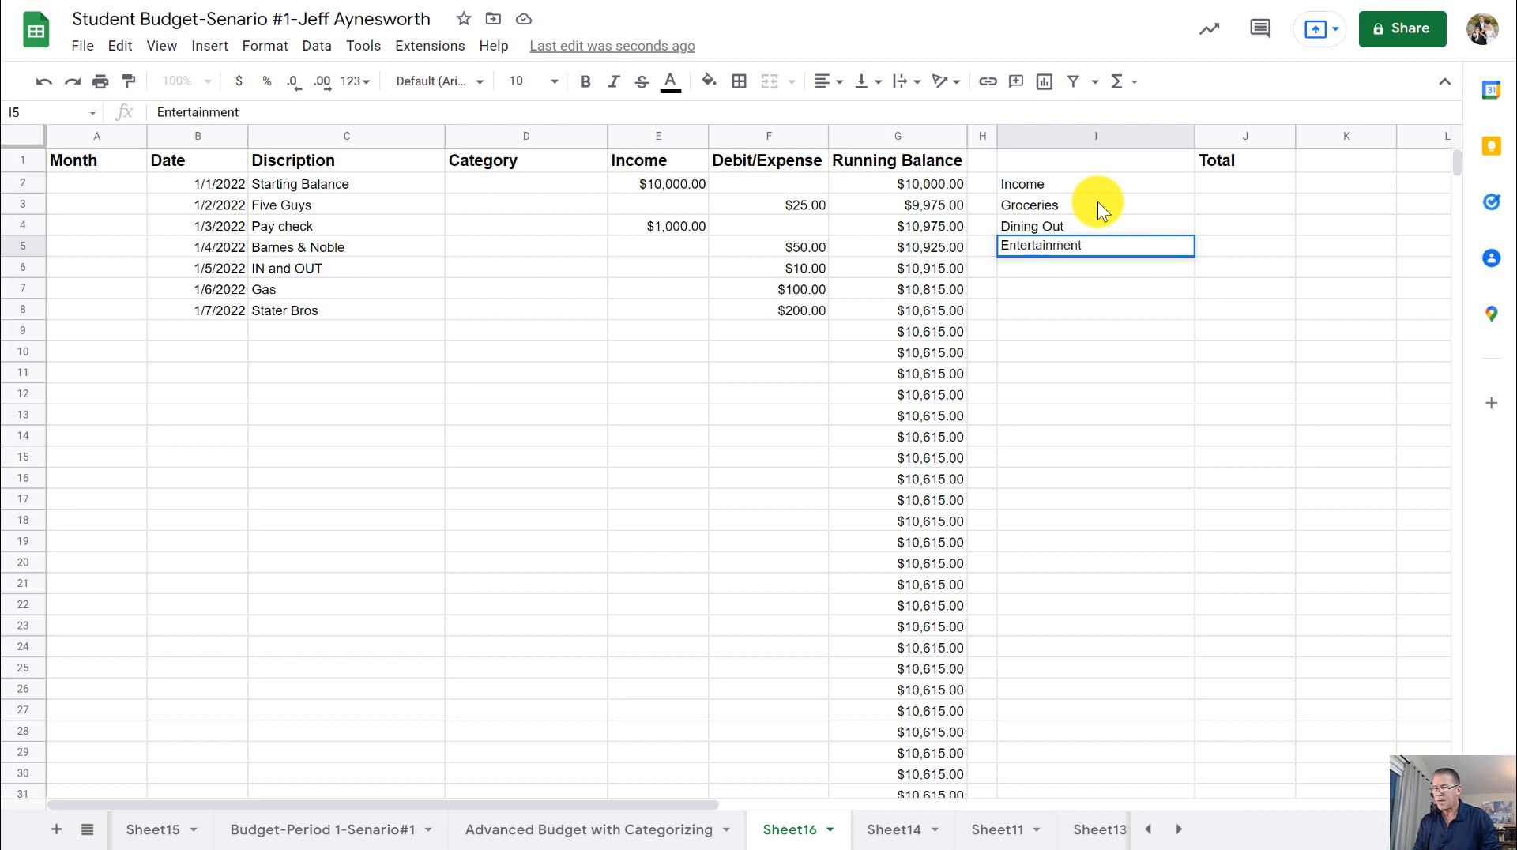
key("Return")
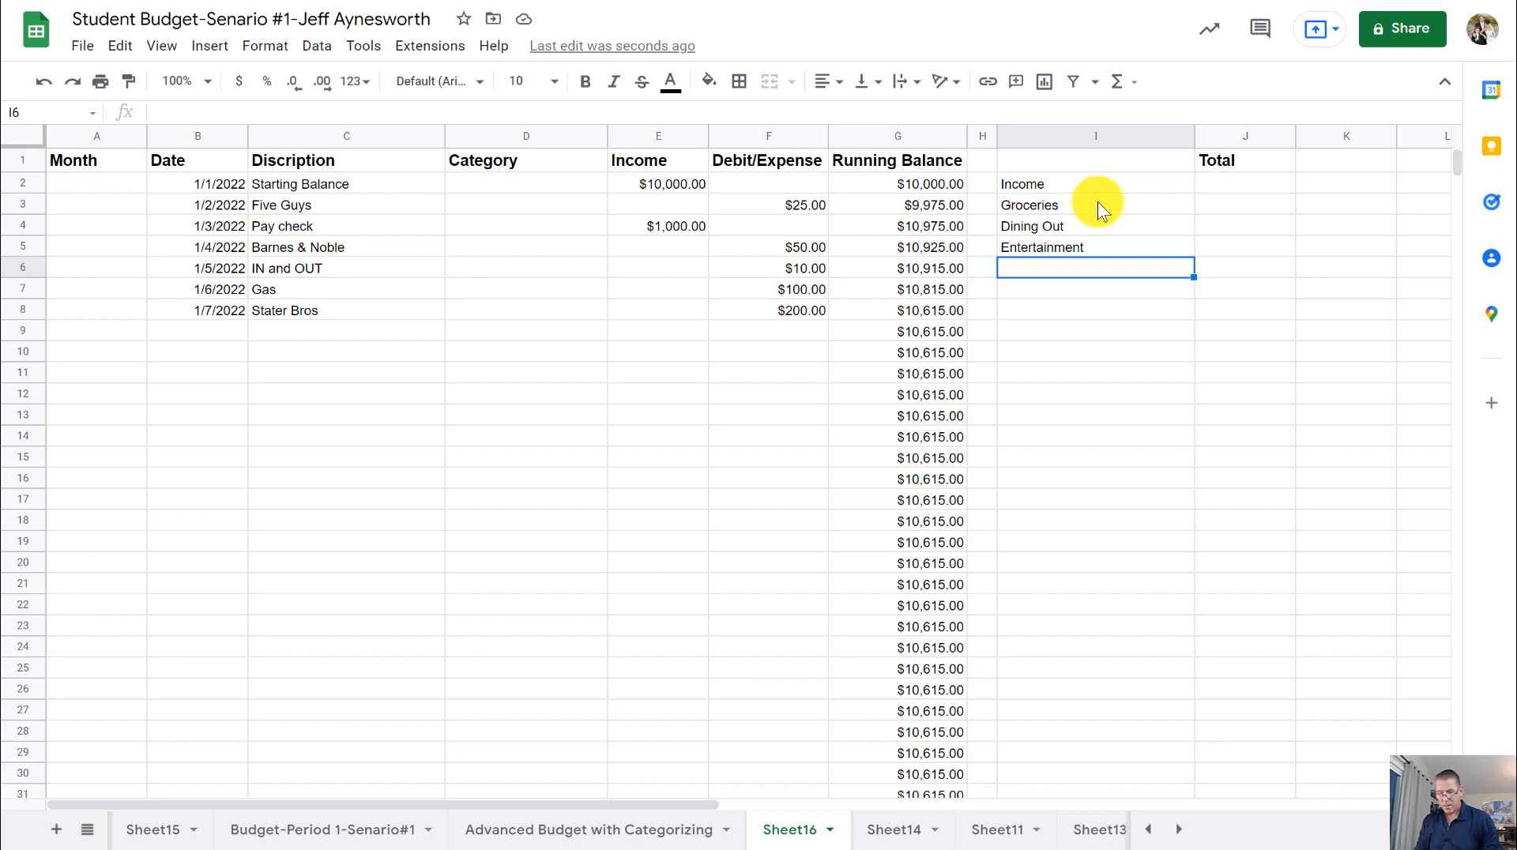
type("Gas")
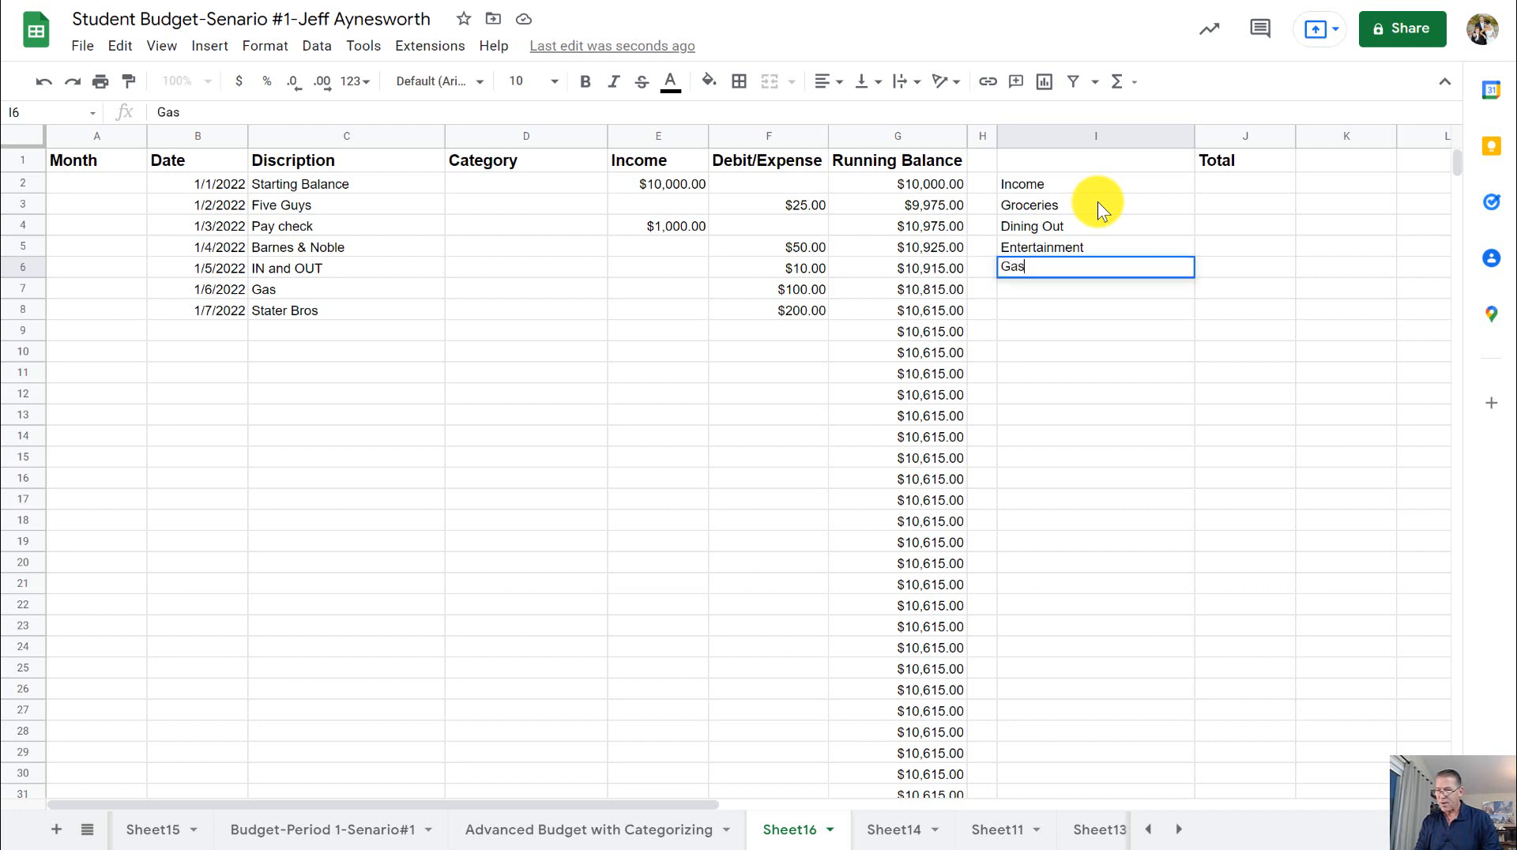
key("Return")
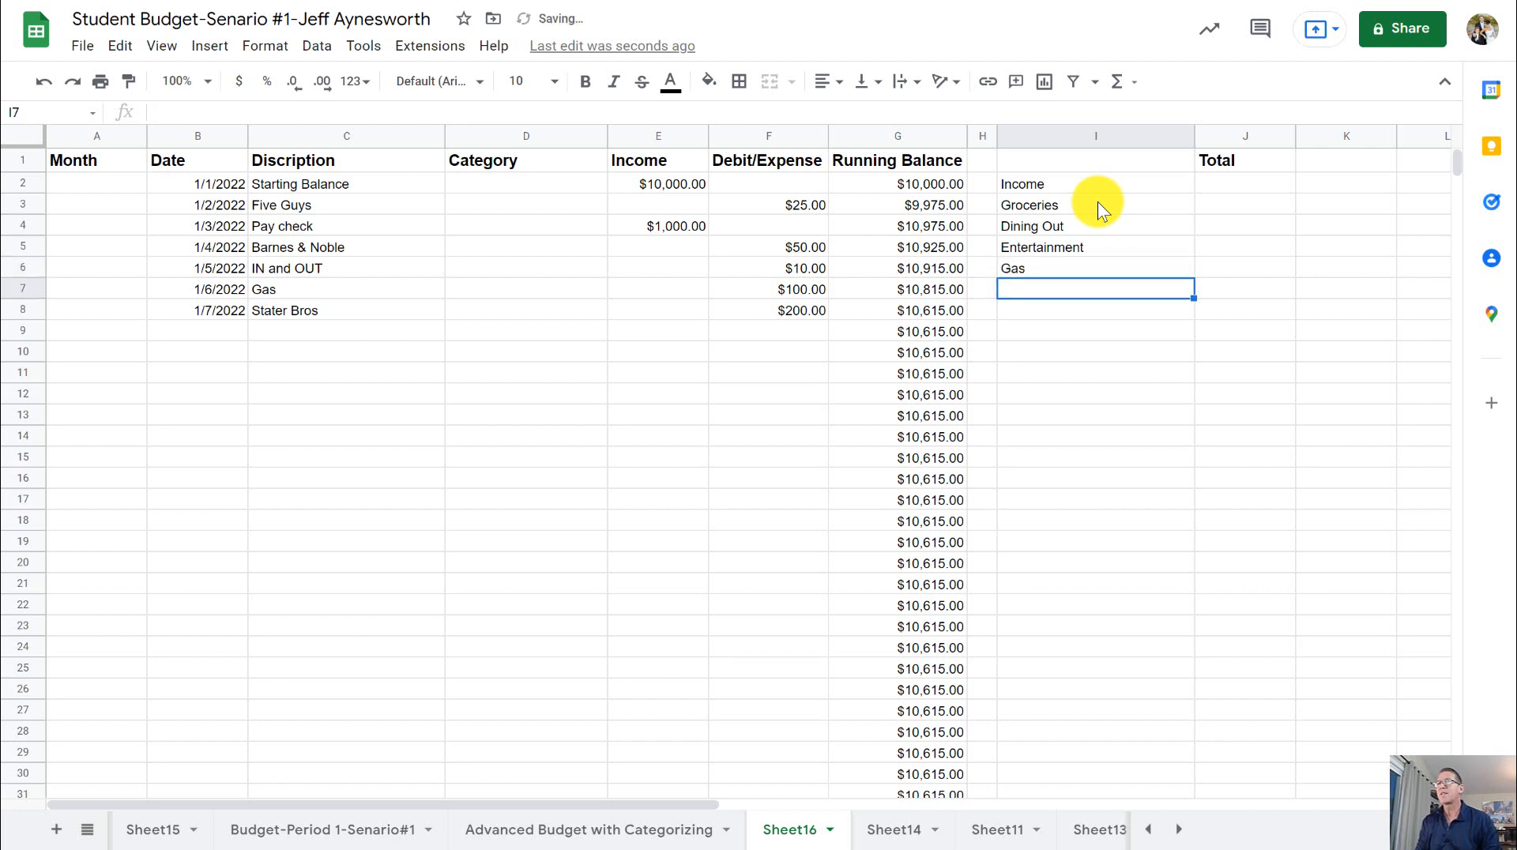
- Add the categories Clothes in cell I7 and Beauty in cell I8 below Gas
type("Clo")
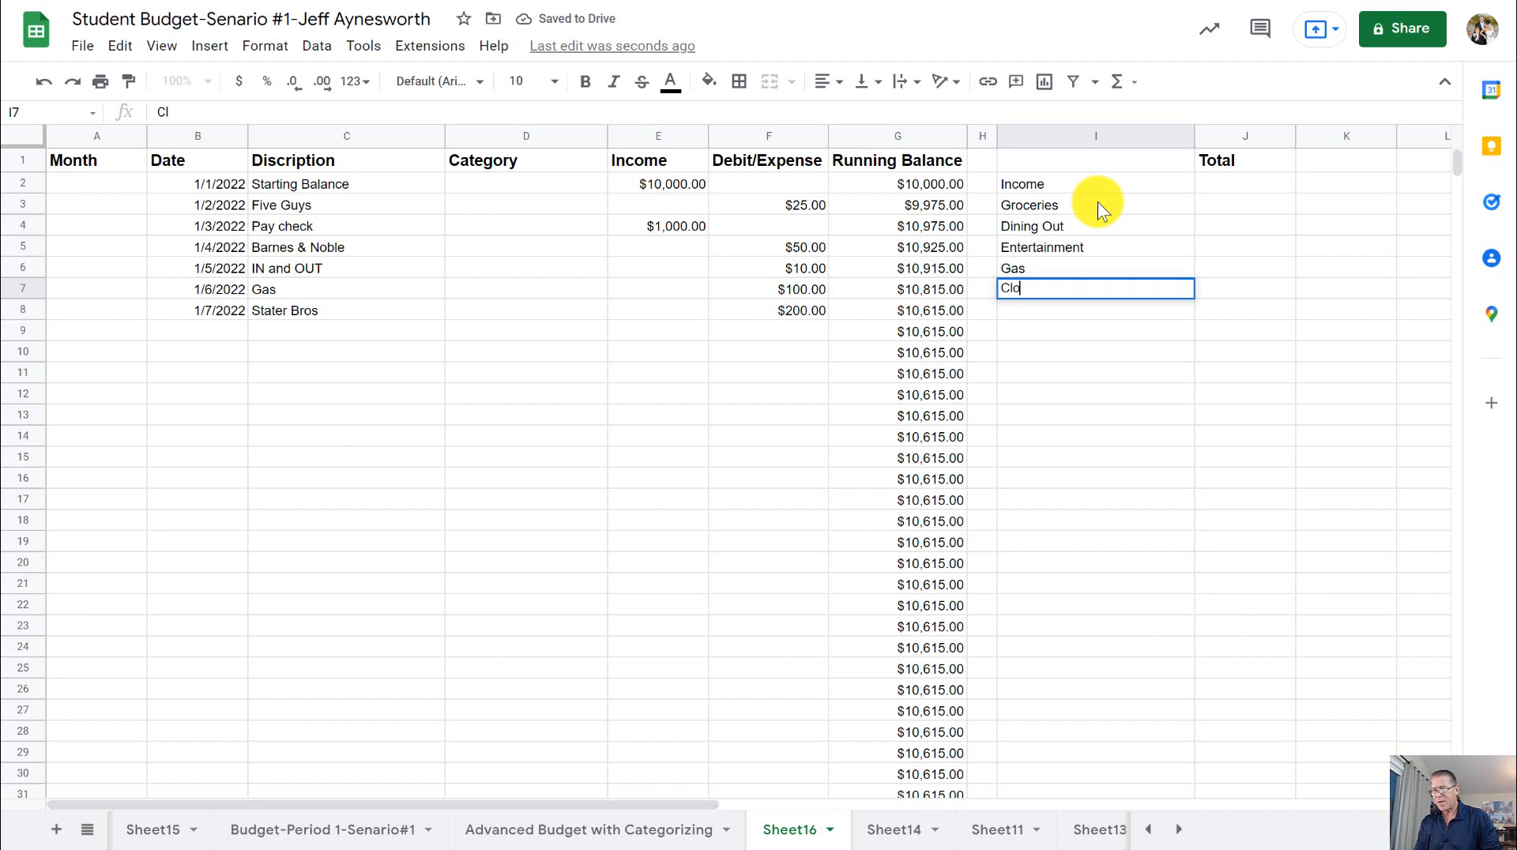
type("thes")
key("Return")
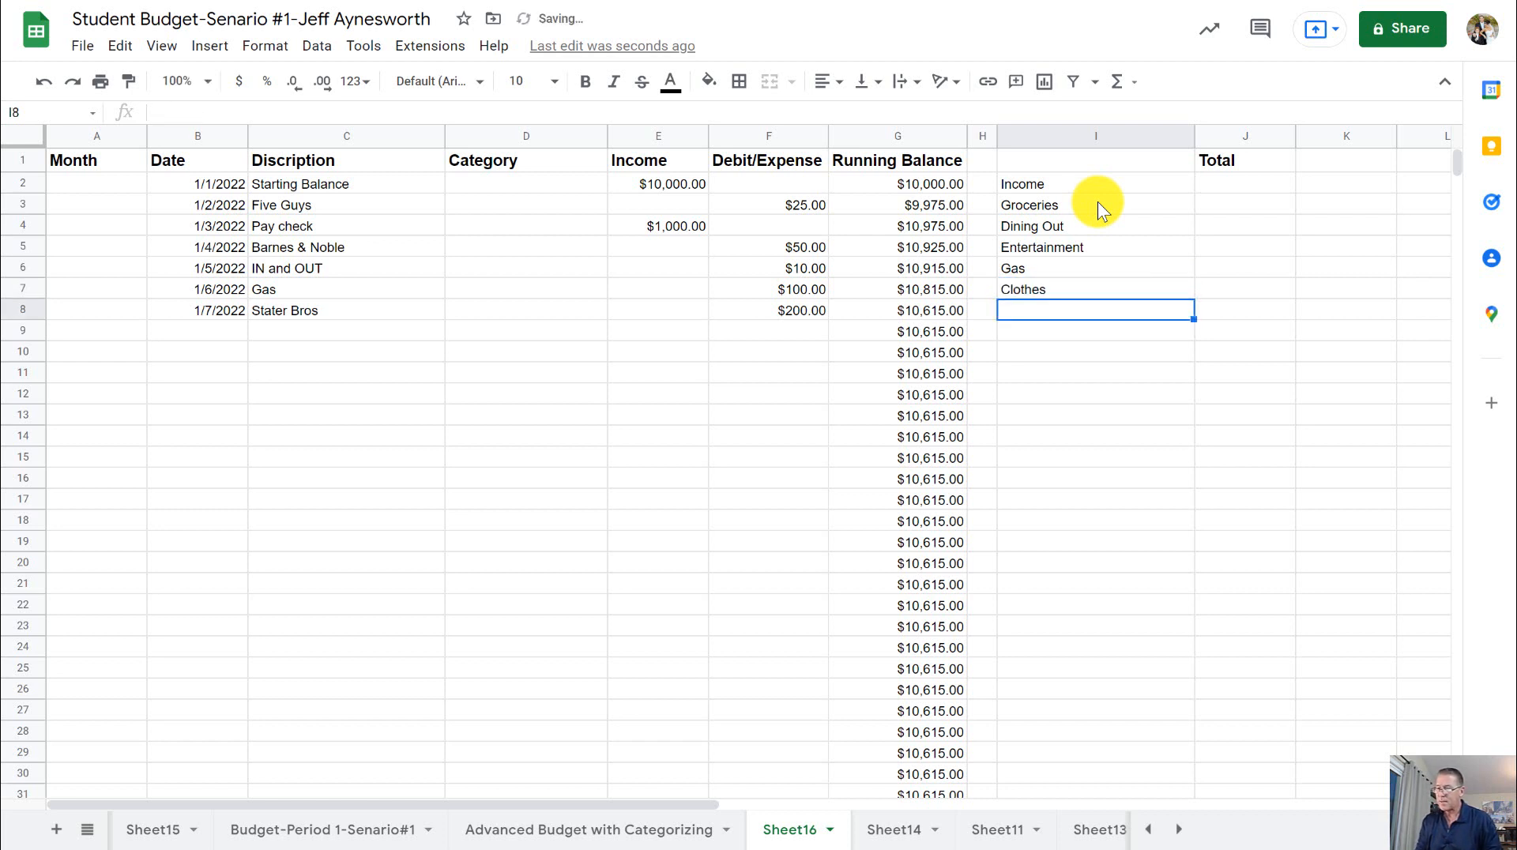
type("B")
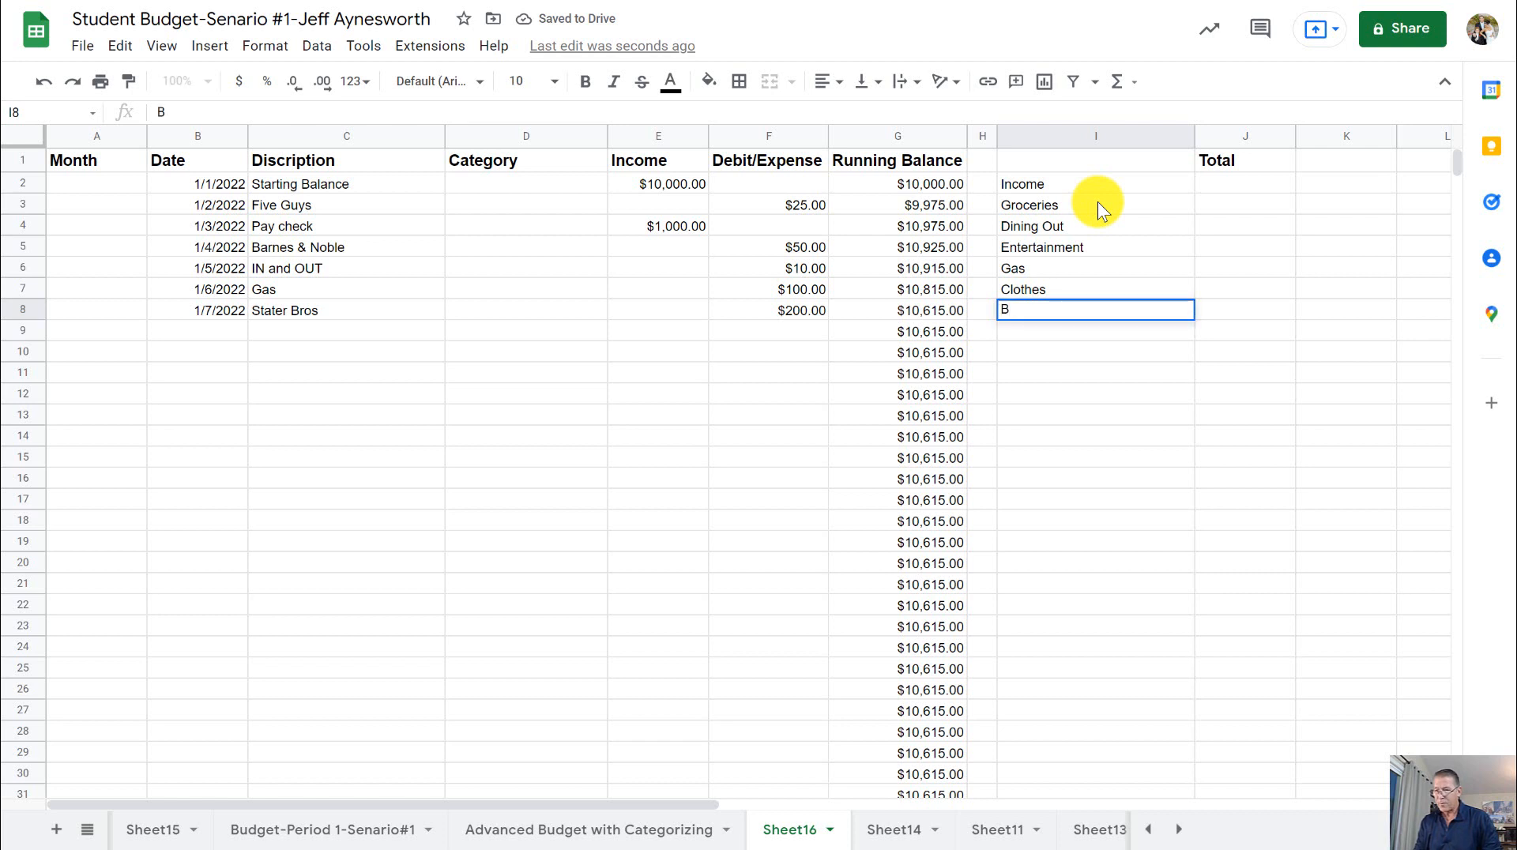
type("eauty")
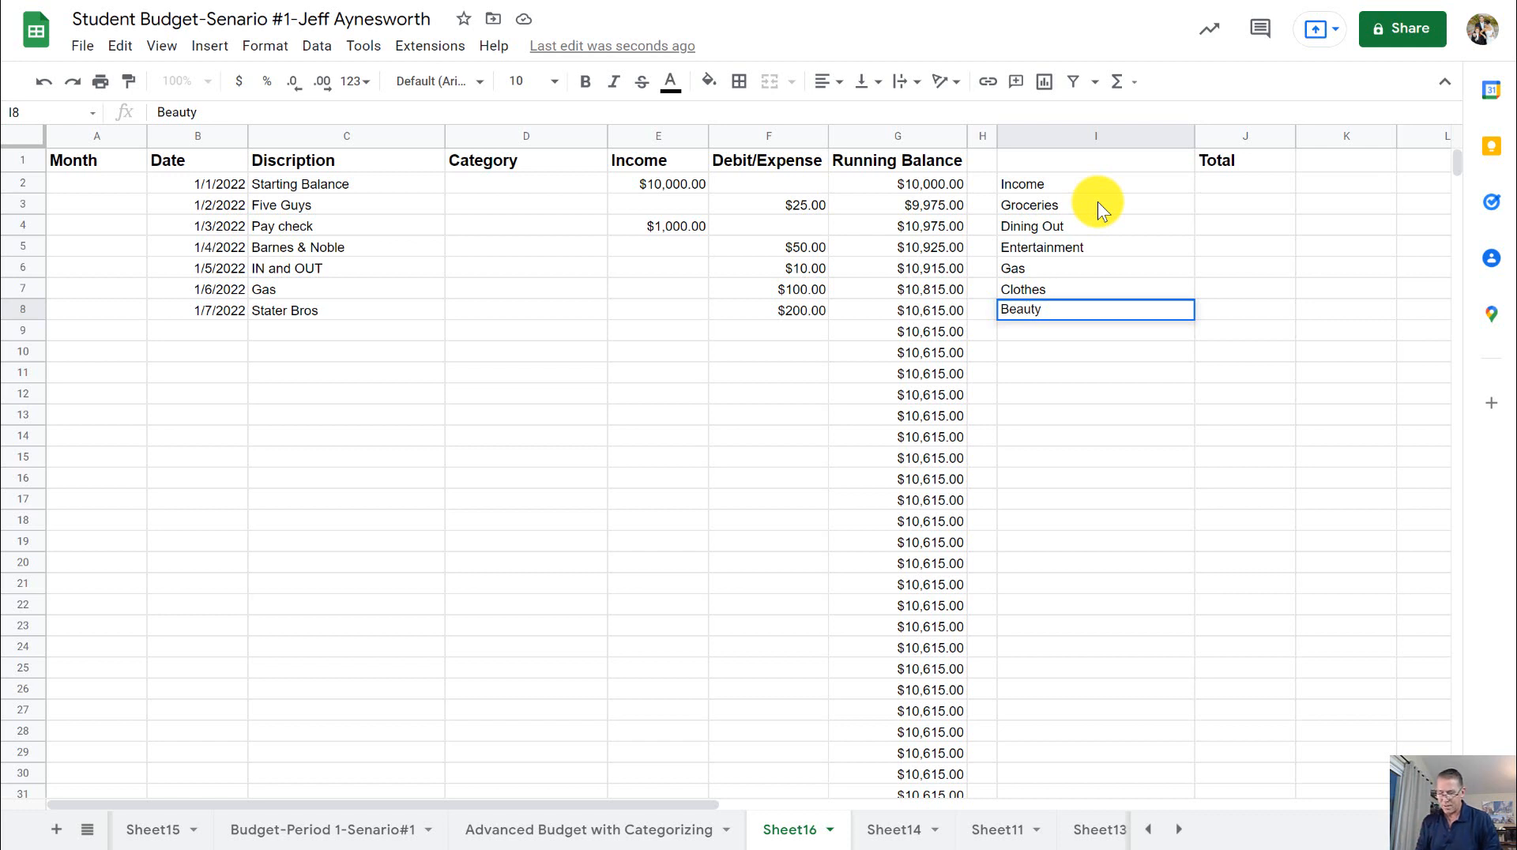
key("Return")
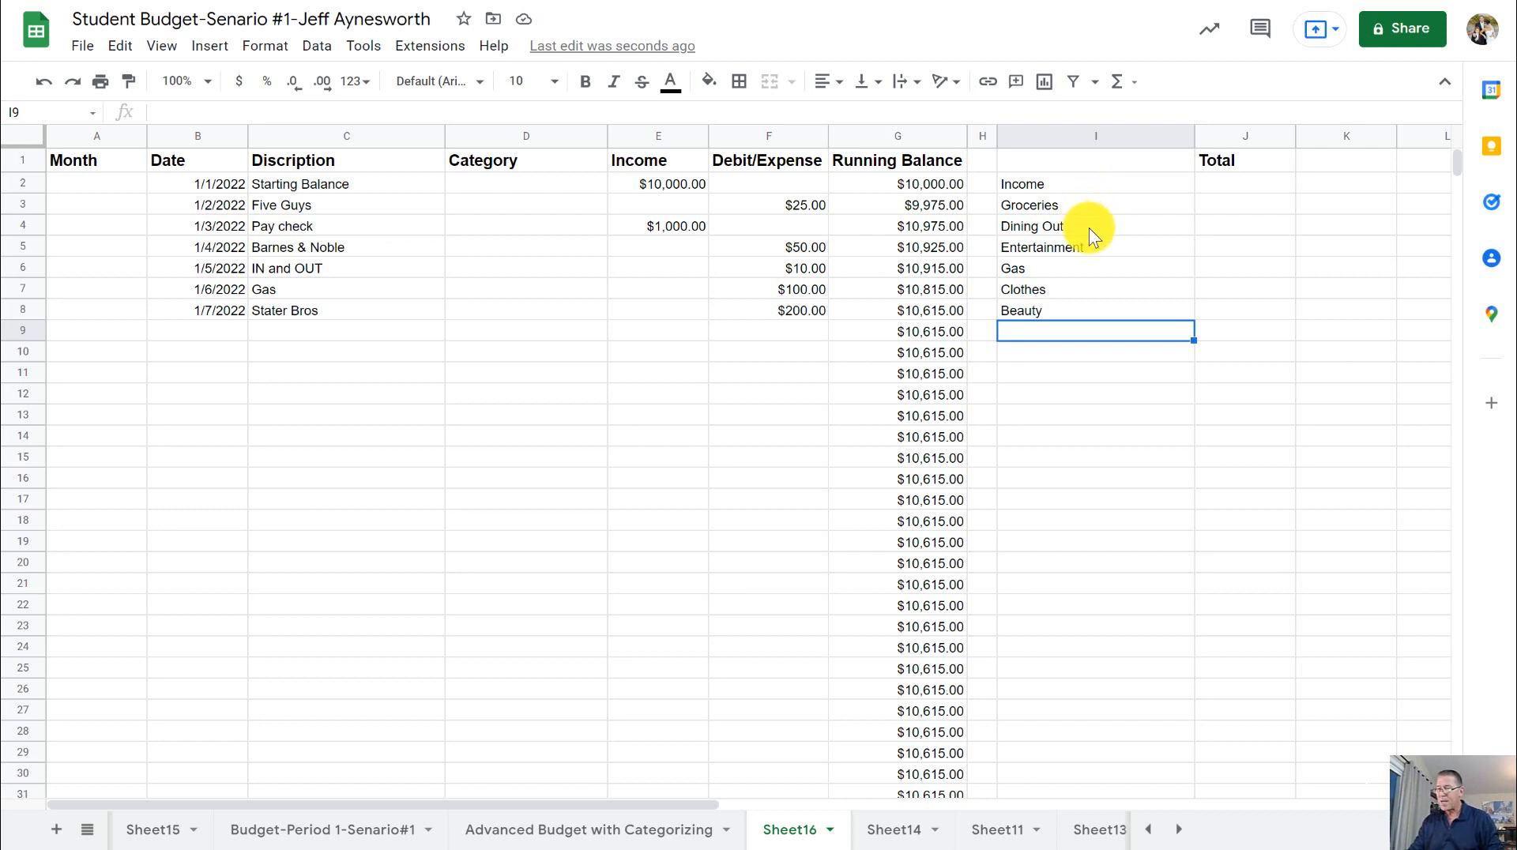
- Add the categories Car Maintenance in cell I9 and Rent in cell I10 below Beauty
left_click(1080, 312)
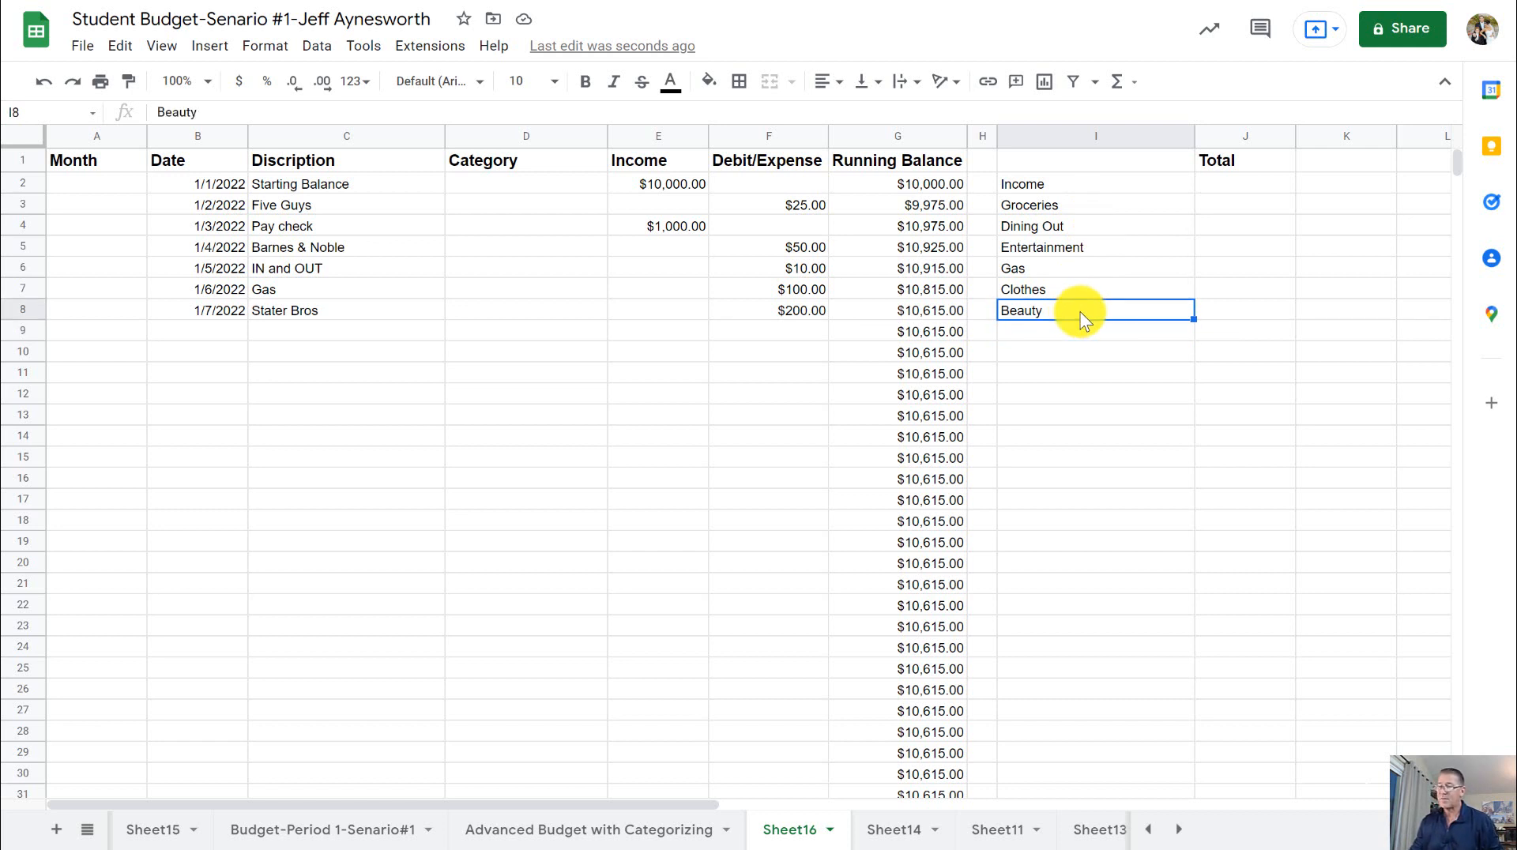
left_click(1059, 334)
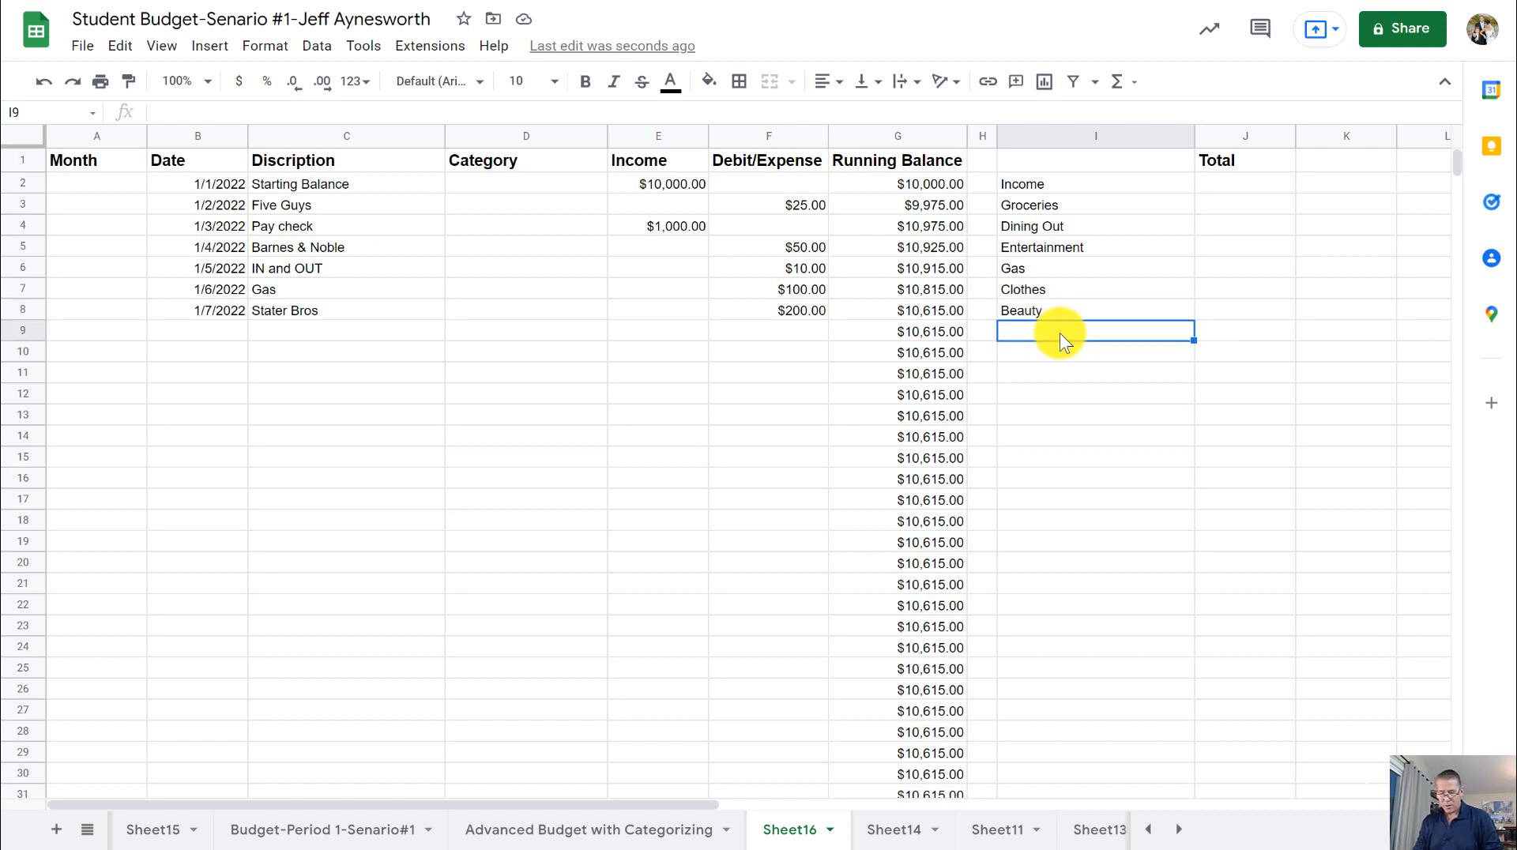
type("Car")
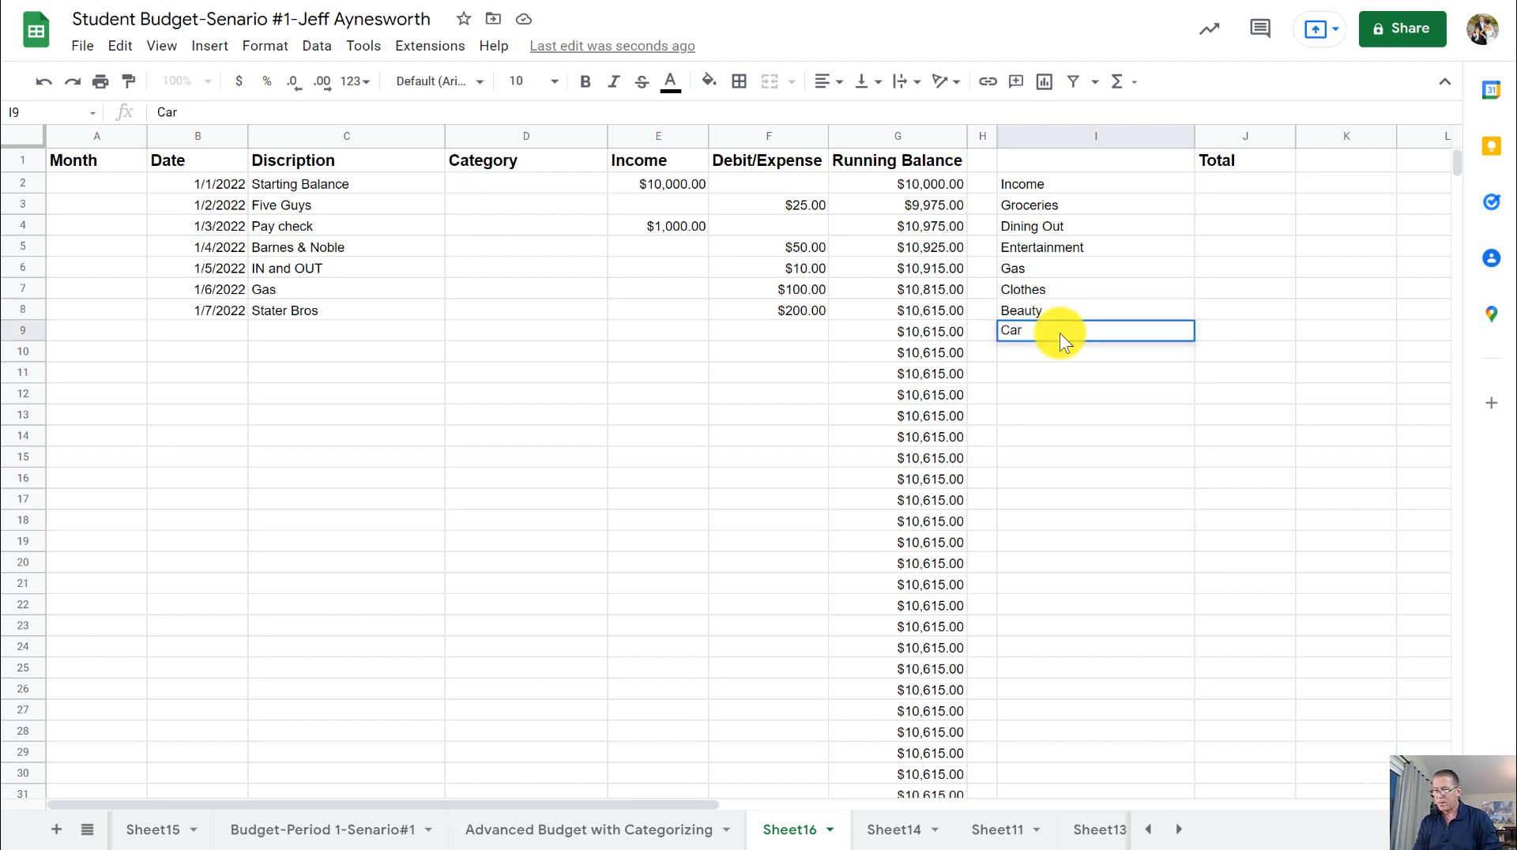
type(" Mainten")
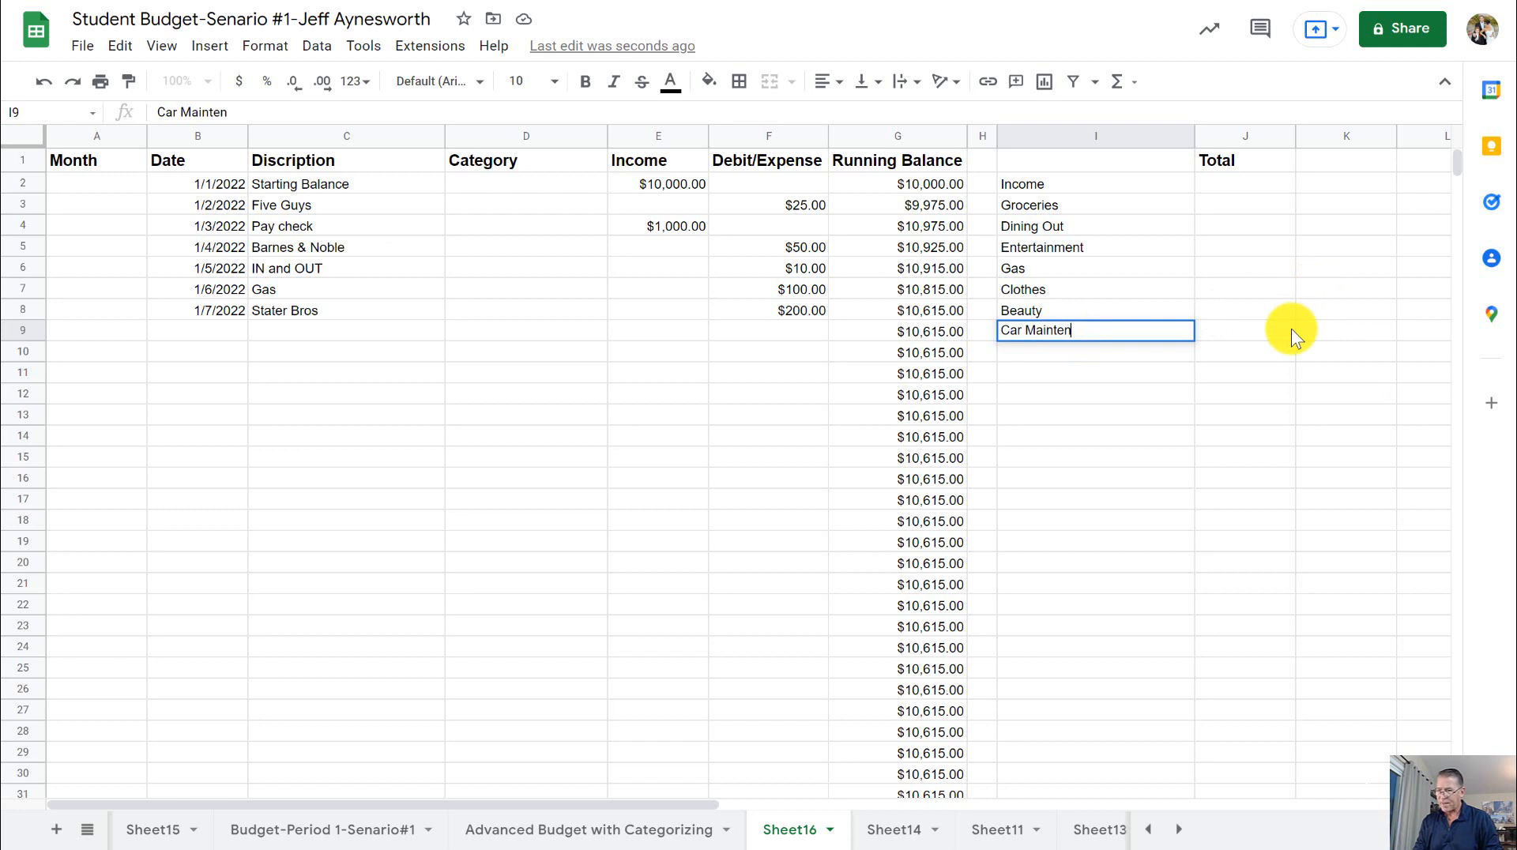
type("ance")
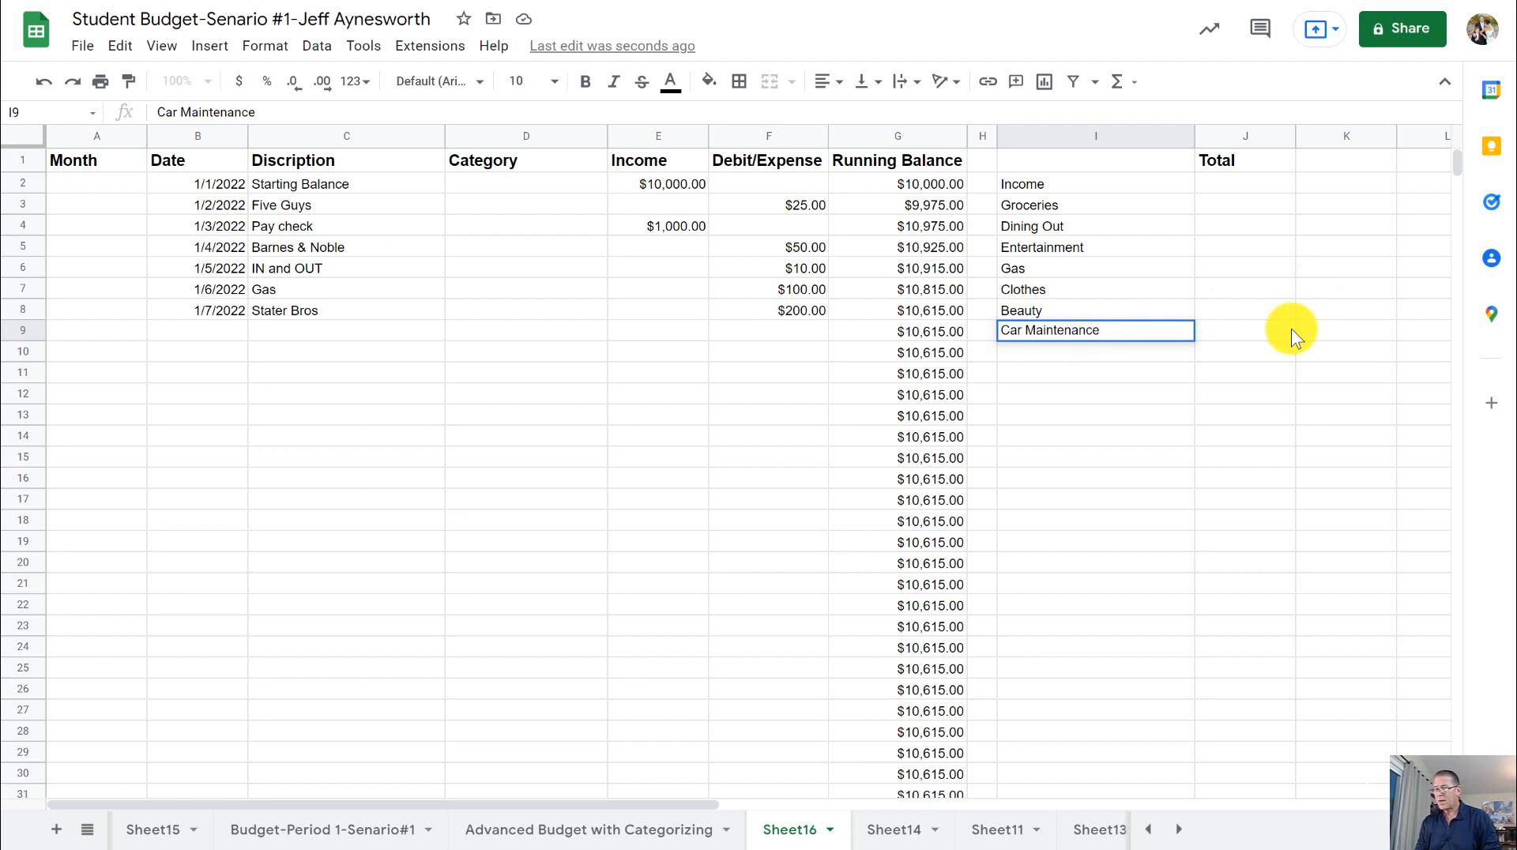
key("Return")
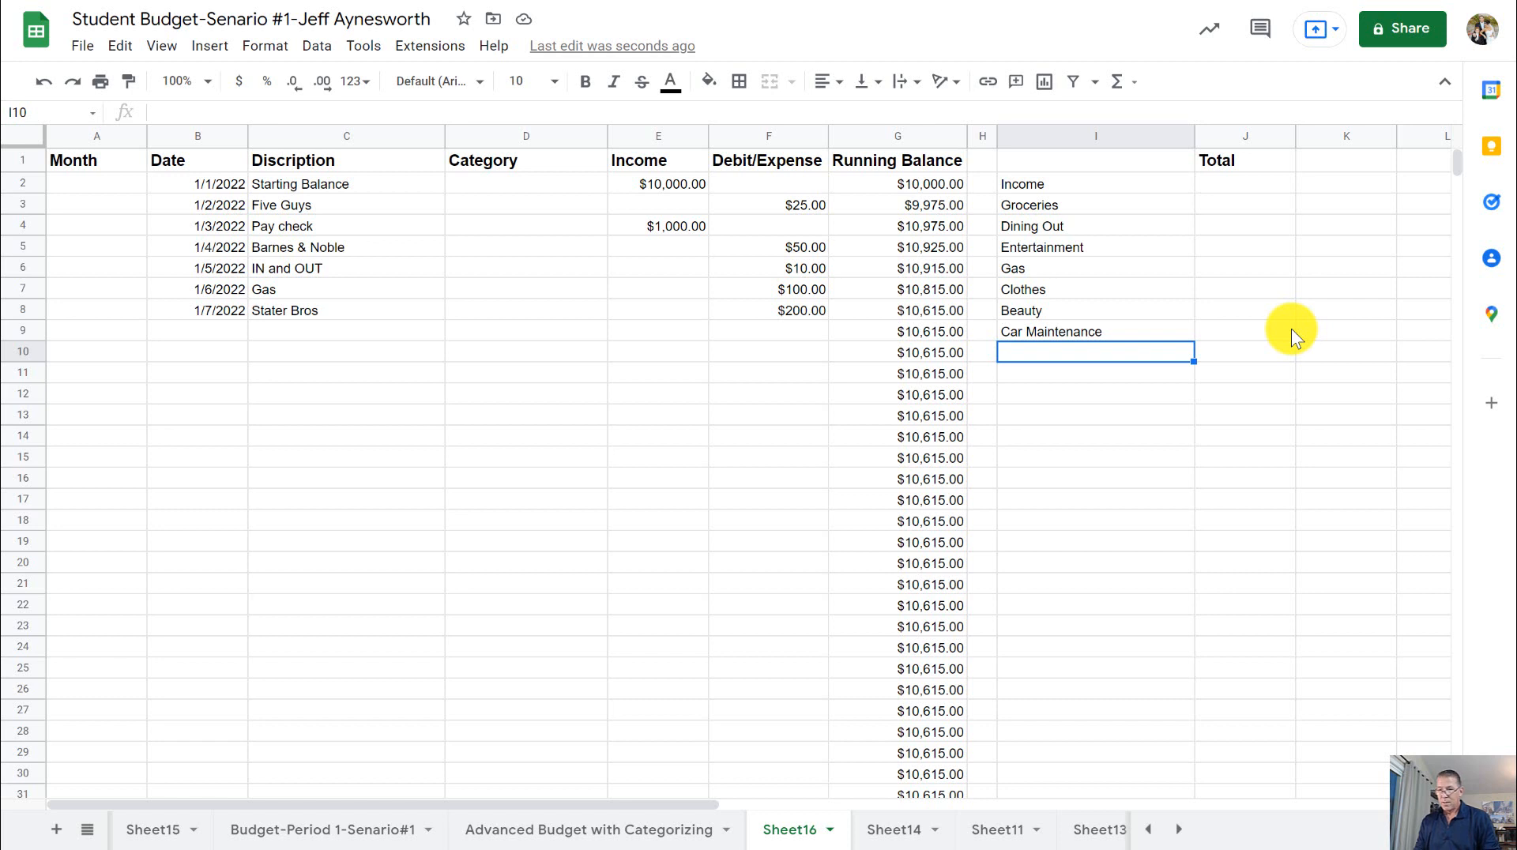
type("Rent")
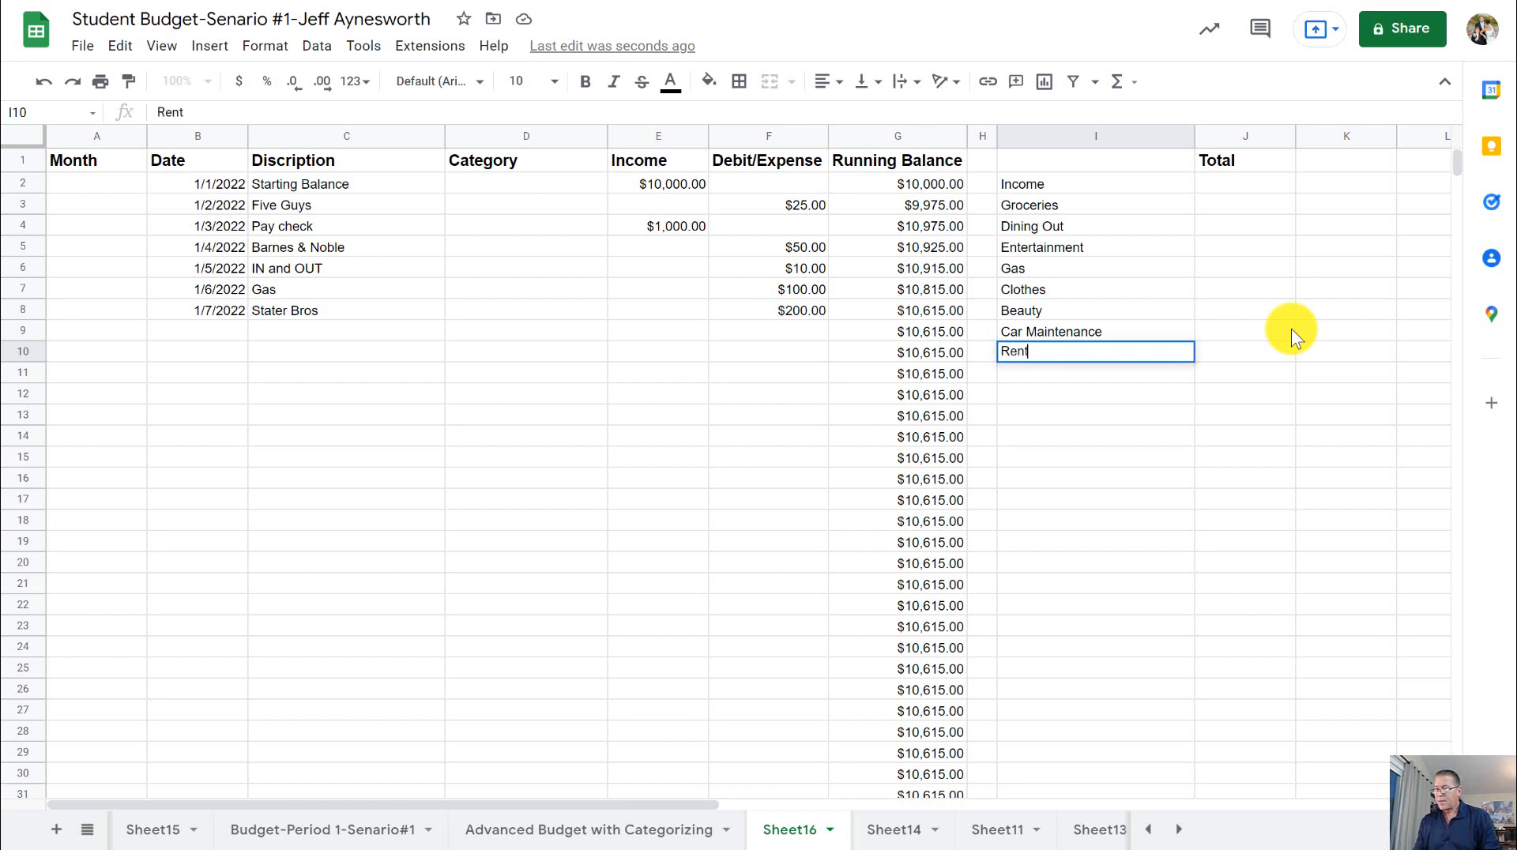
key("Return")
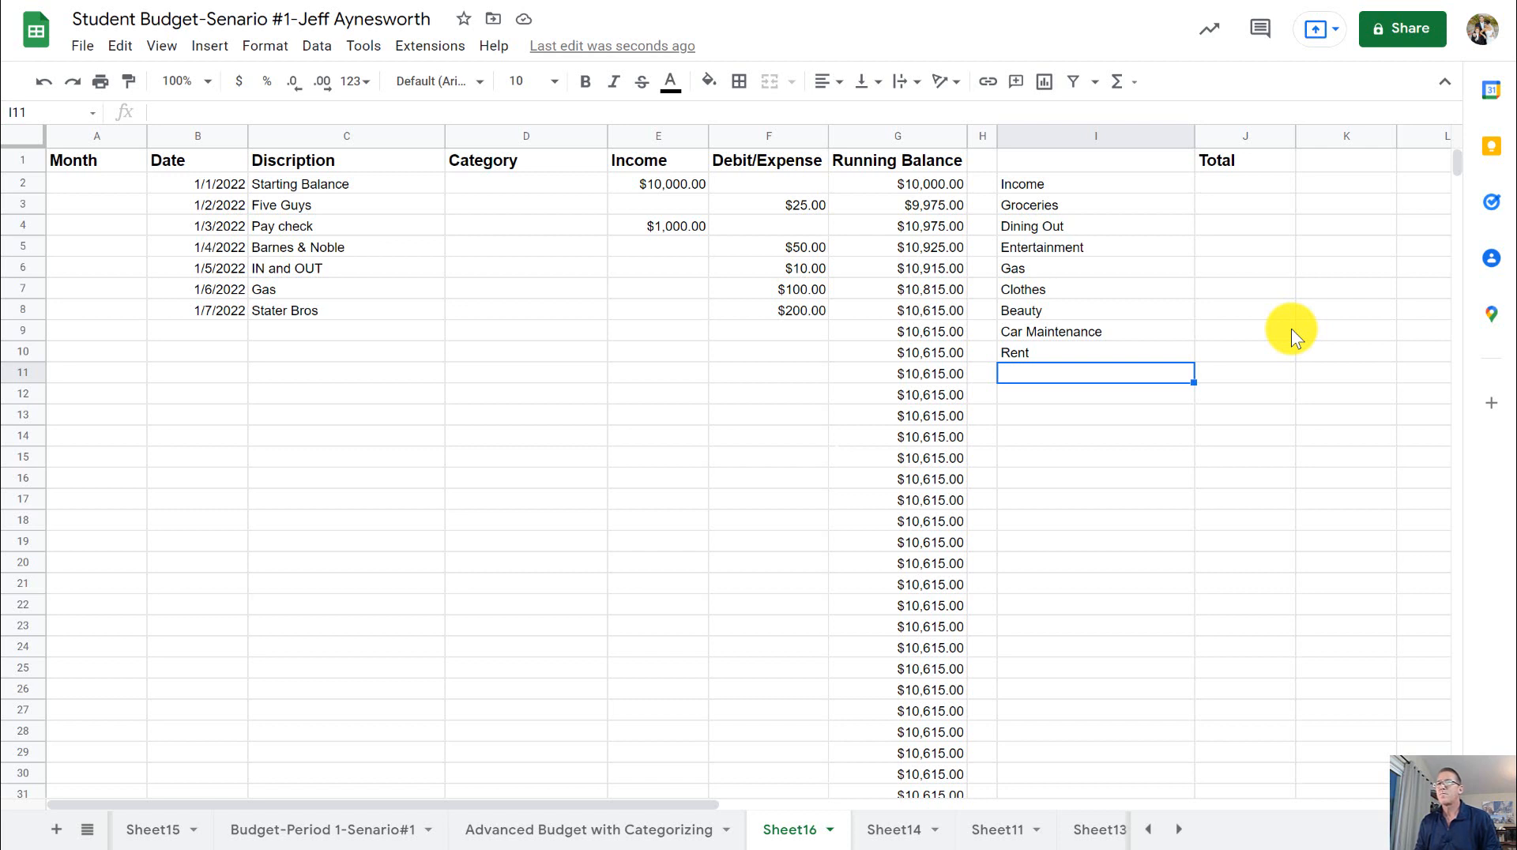
- Enter College Tuition in cell I11 as the category following Rent
type("Co")
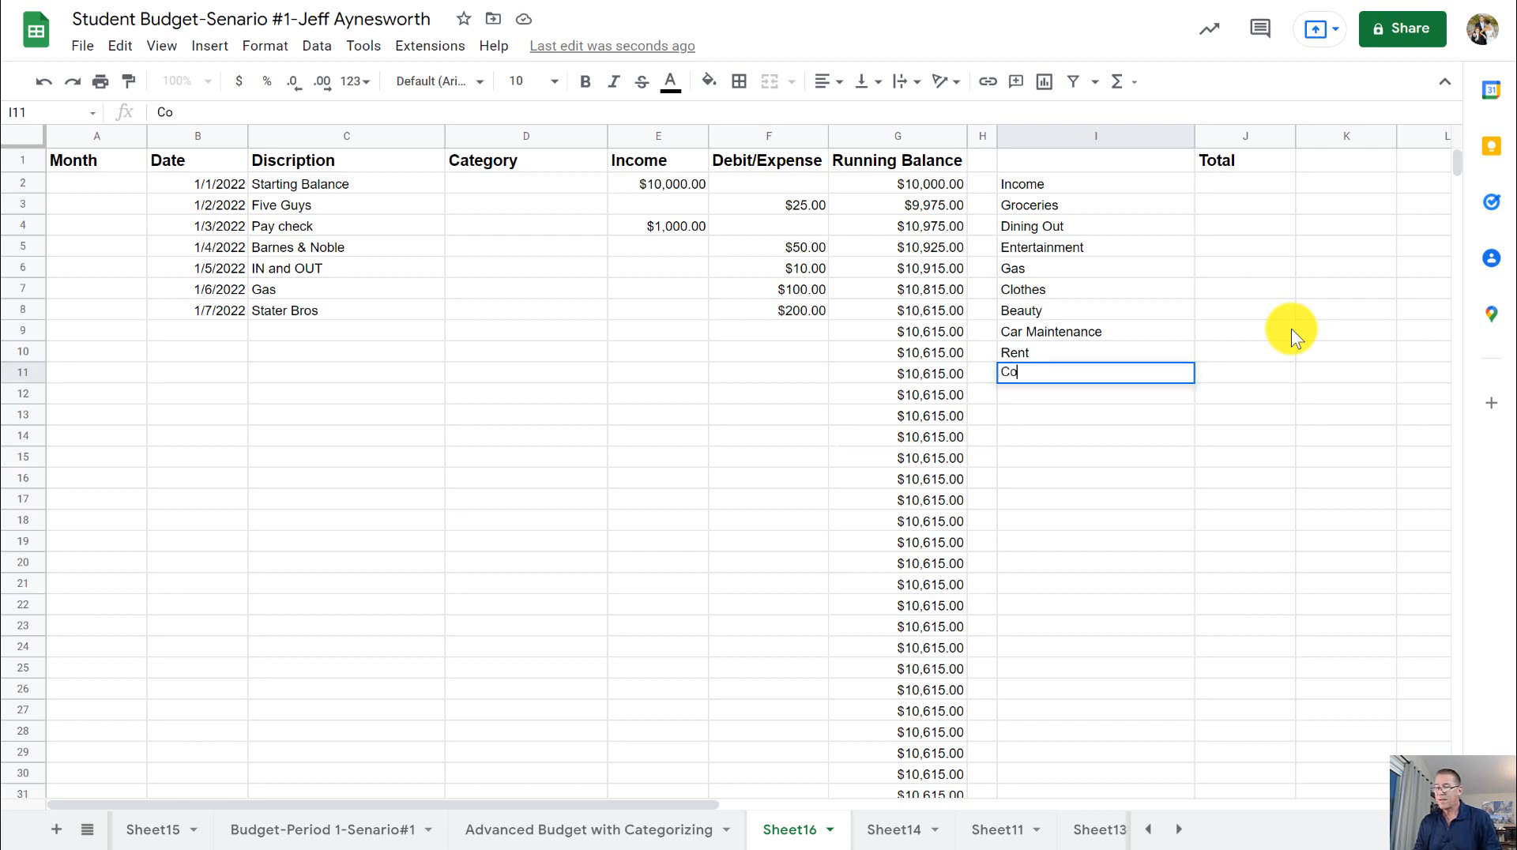
type("llege")
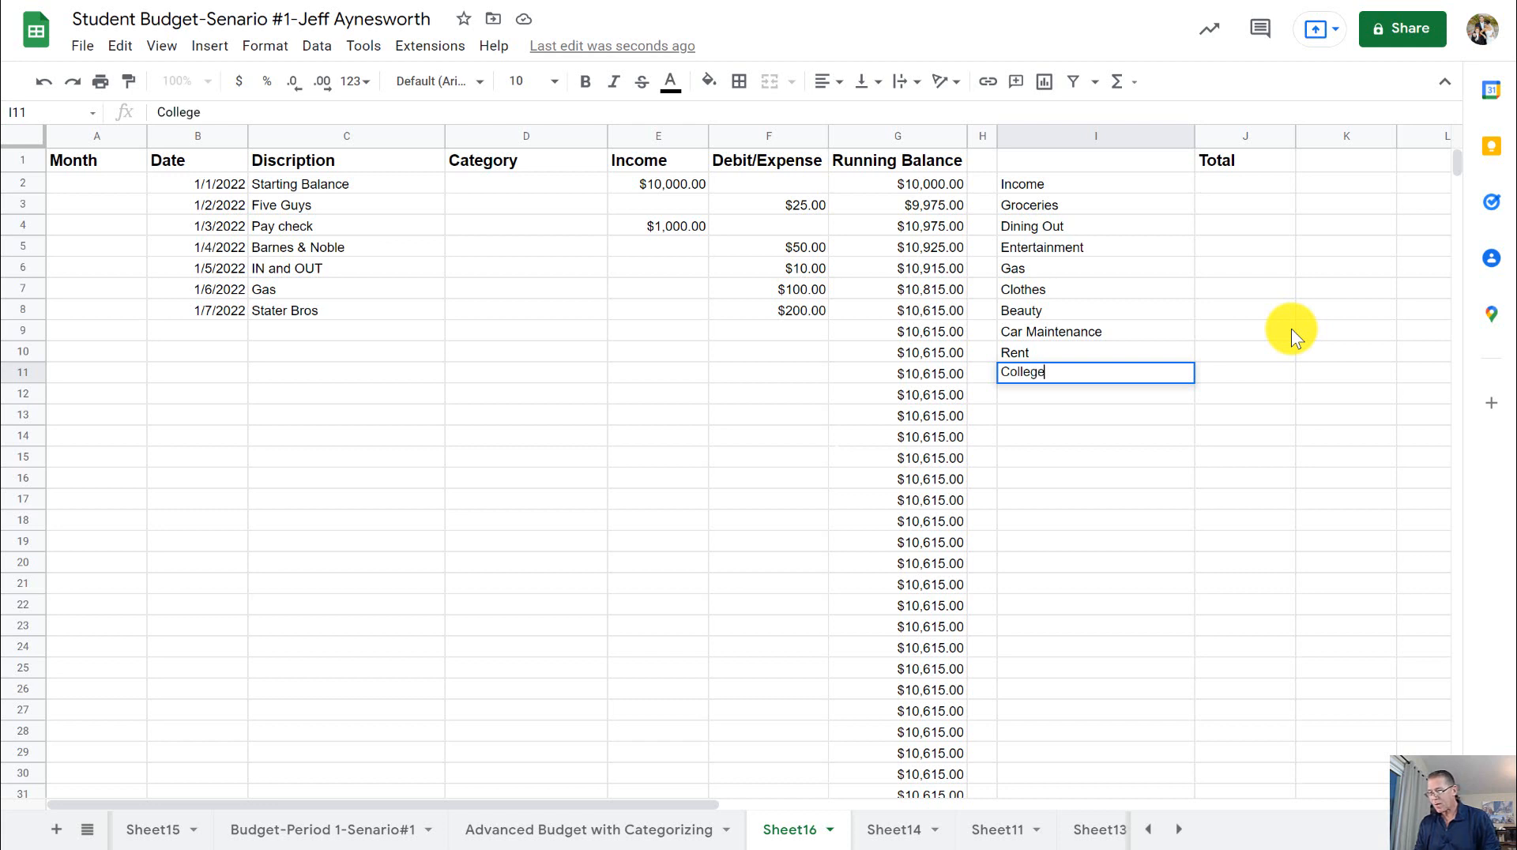
type(" Tuitd")
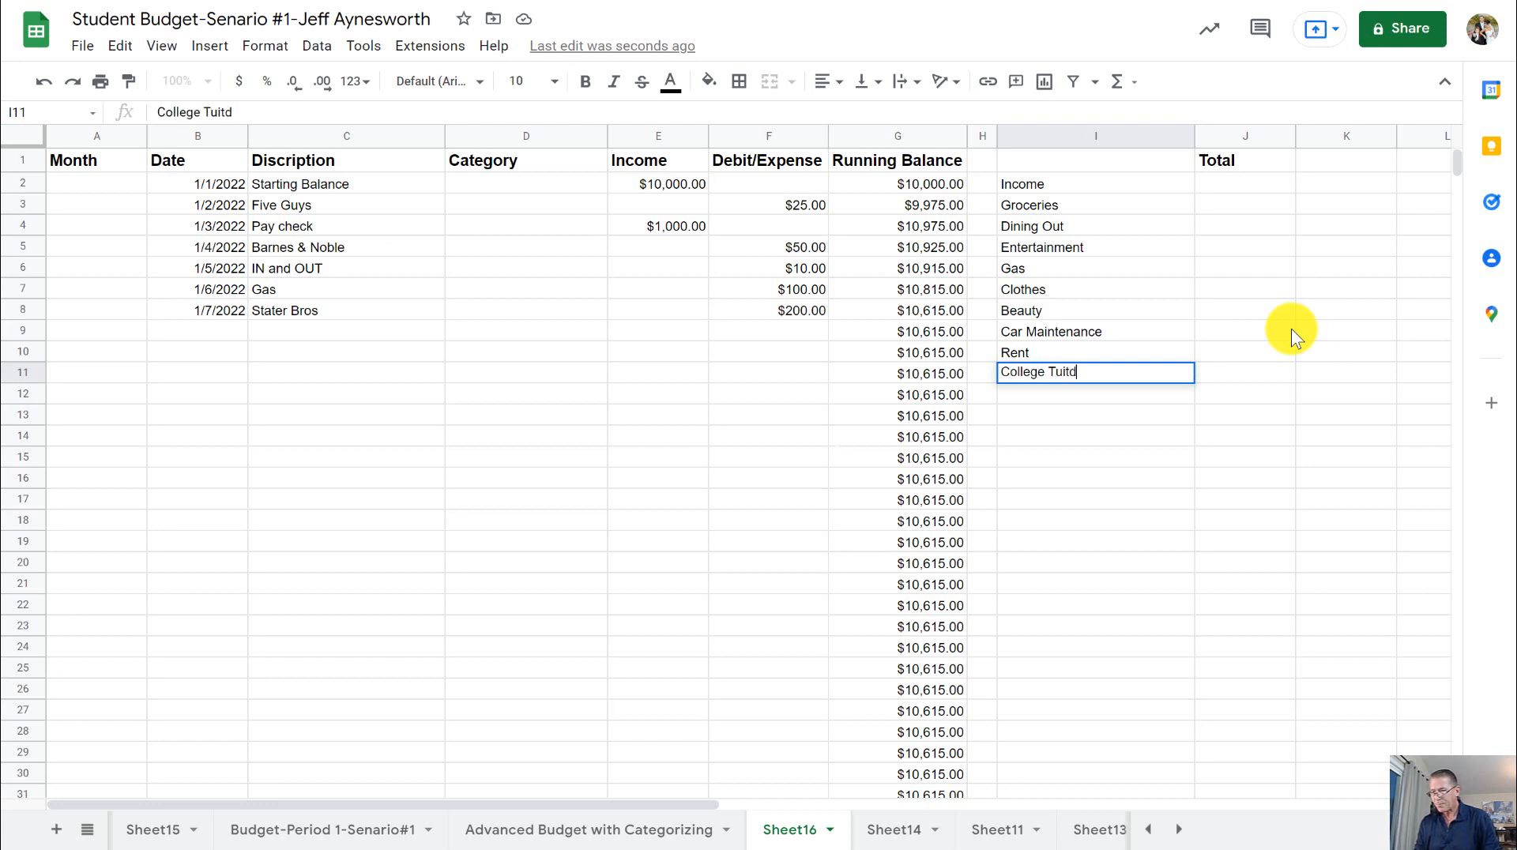
key("BackSpace")
type("ion")
key("Return")
- Enter College Supplies in cell I12 as the category below College Tuition
type("Col")
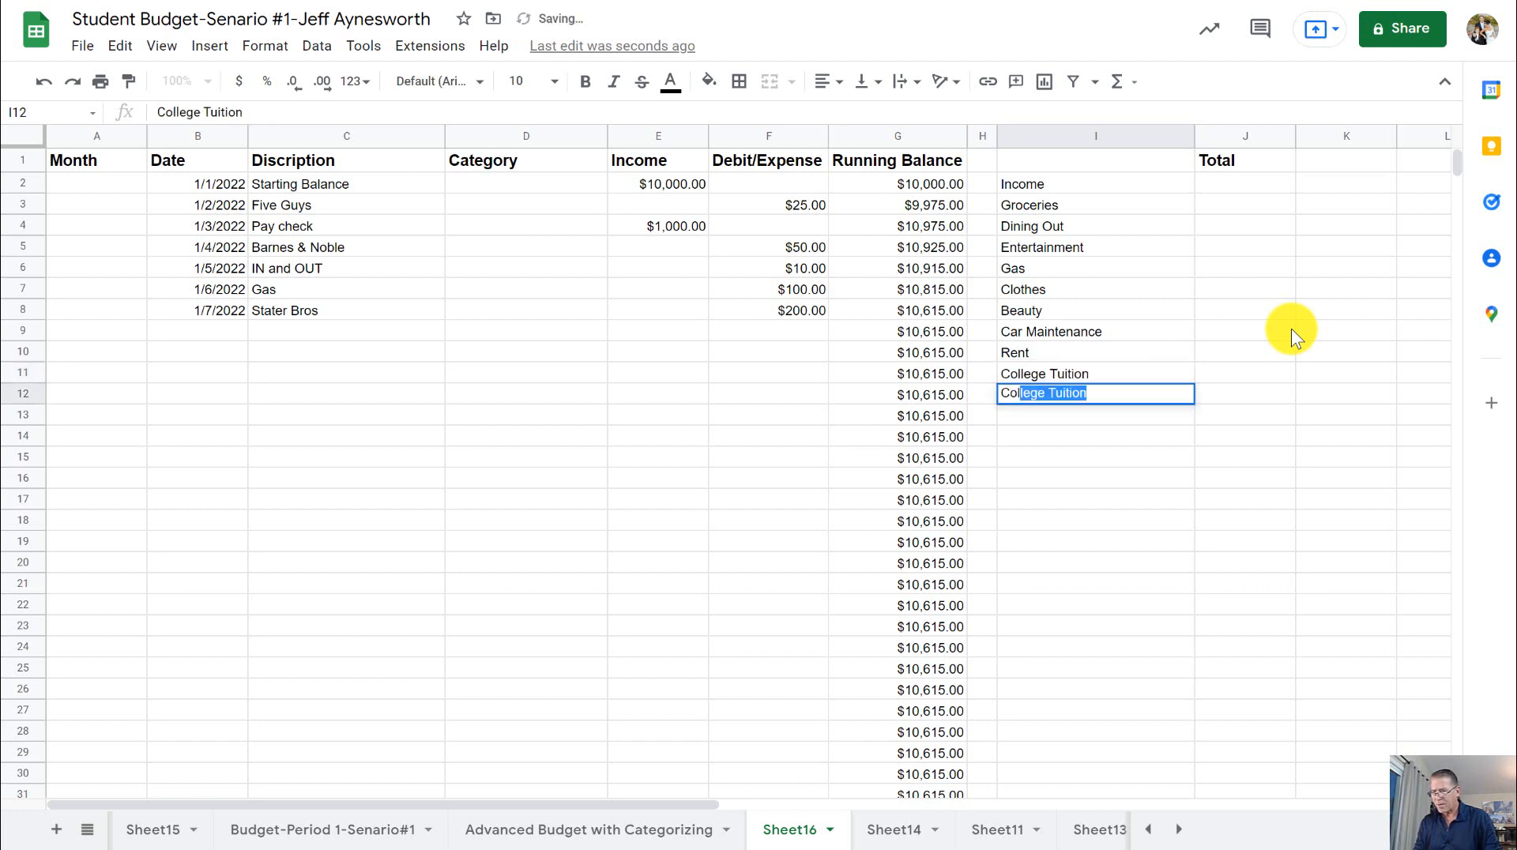
type("lege ")
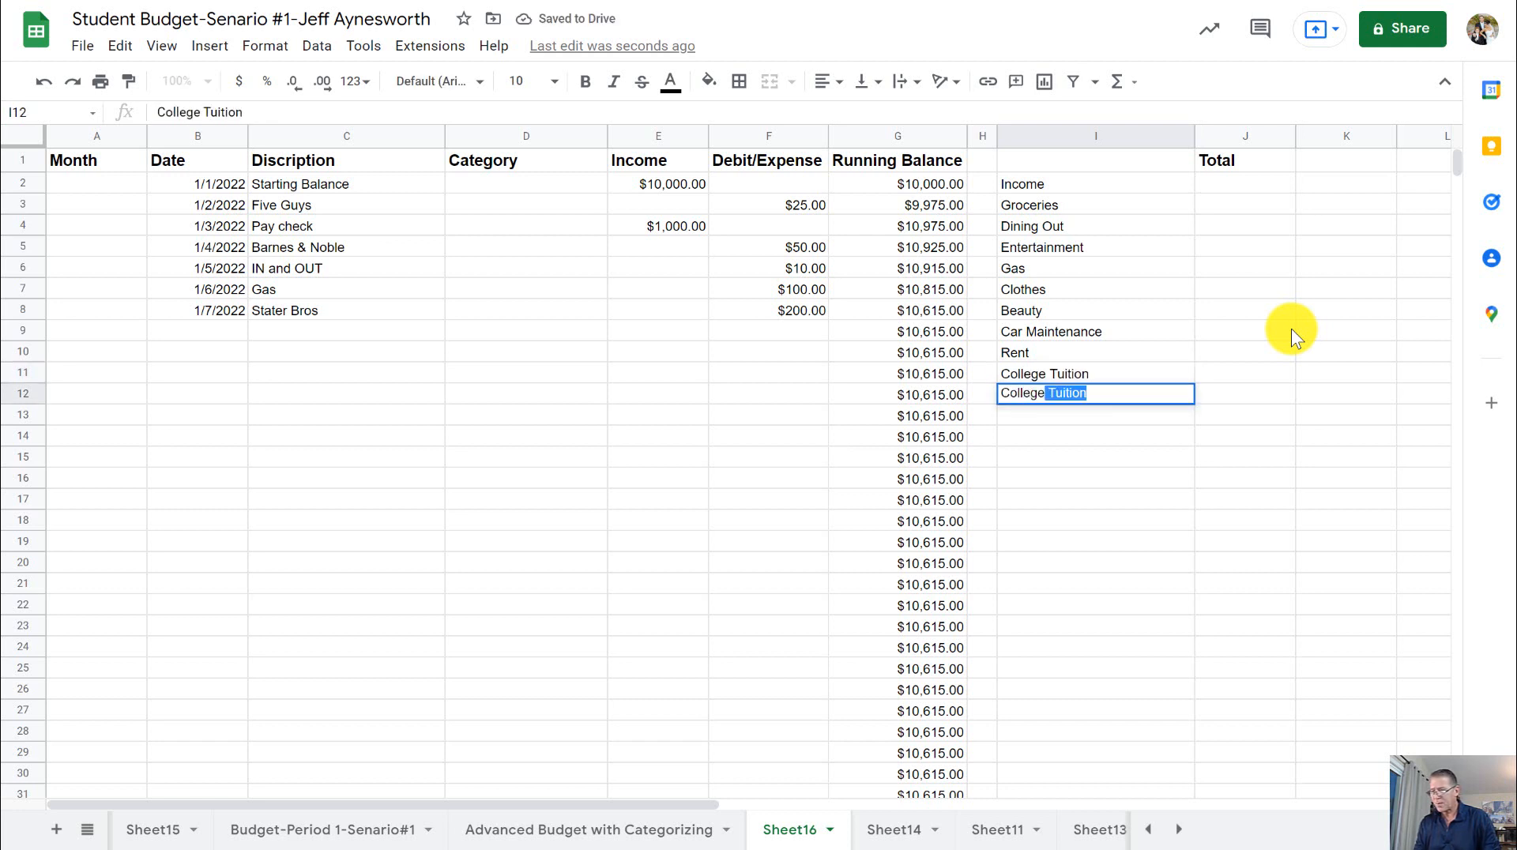
type("Supple")
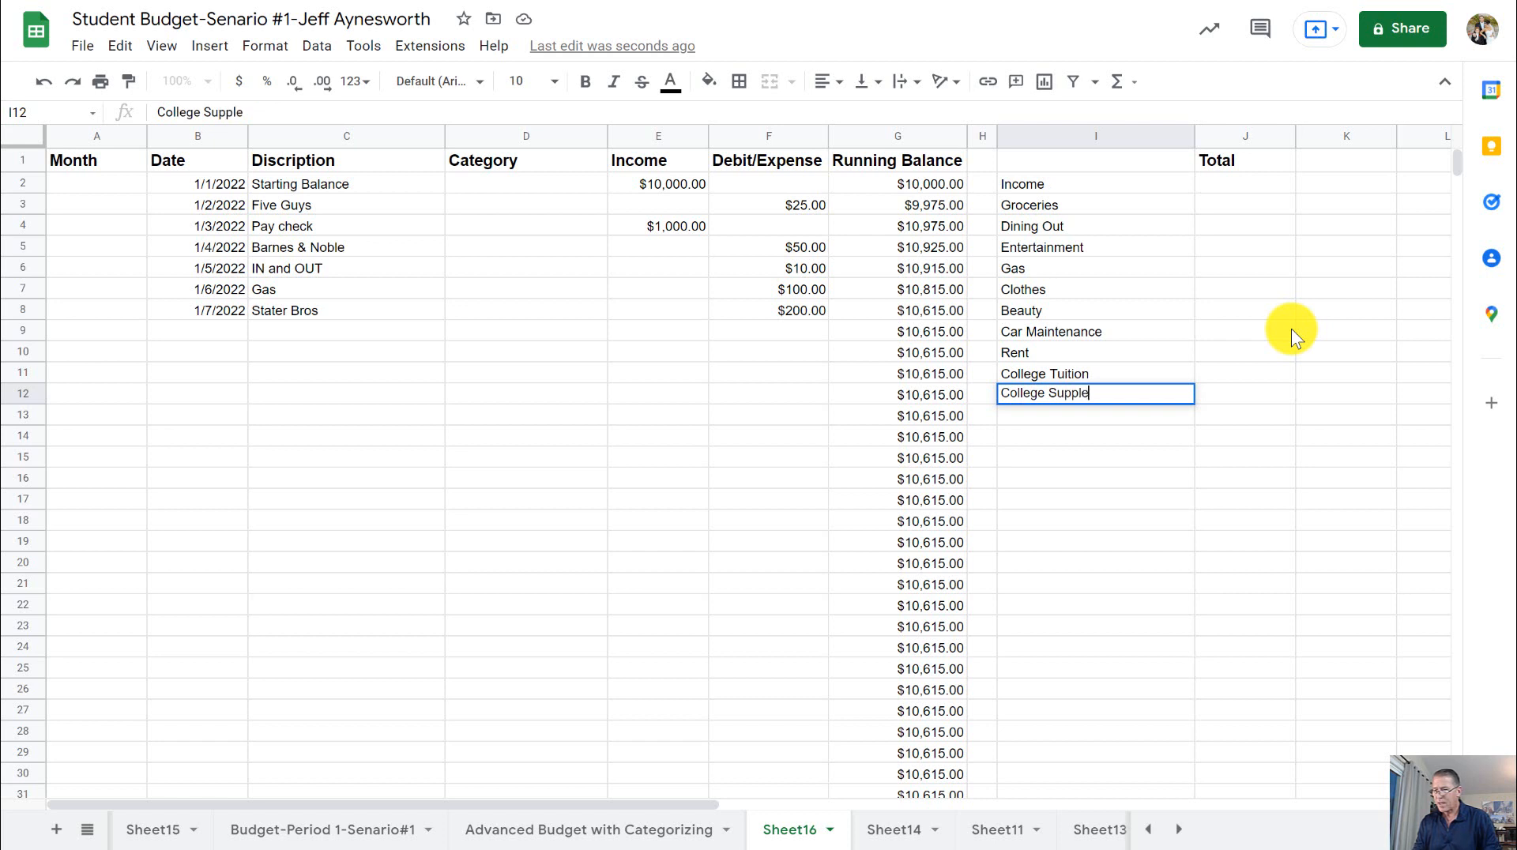
key("BackSpace")
type("ies")
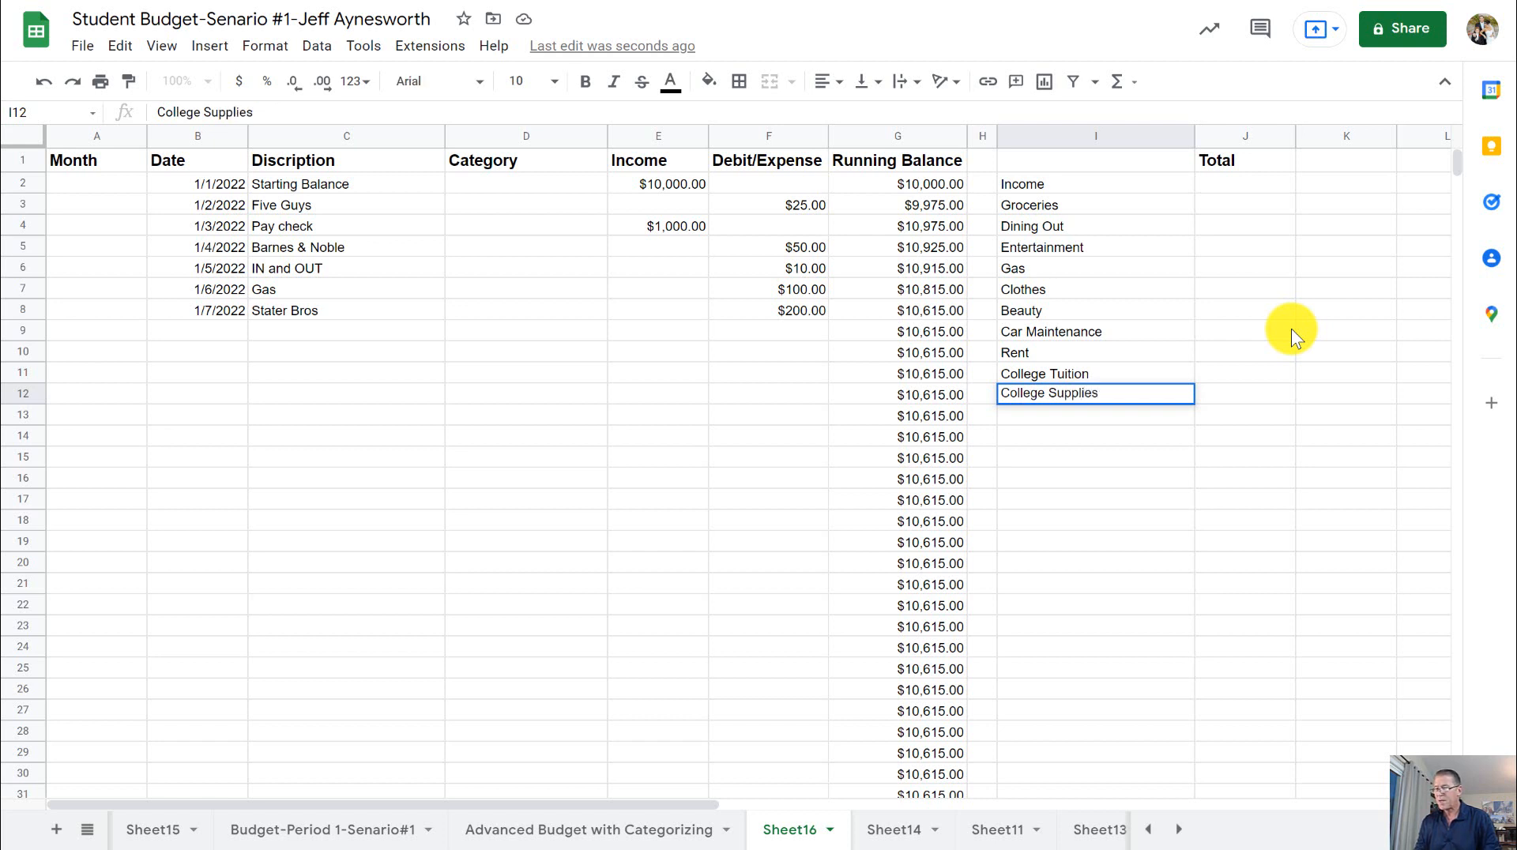
key("Return")
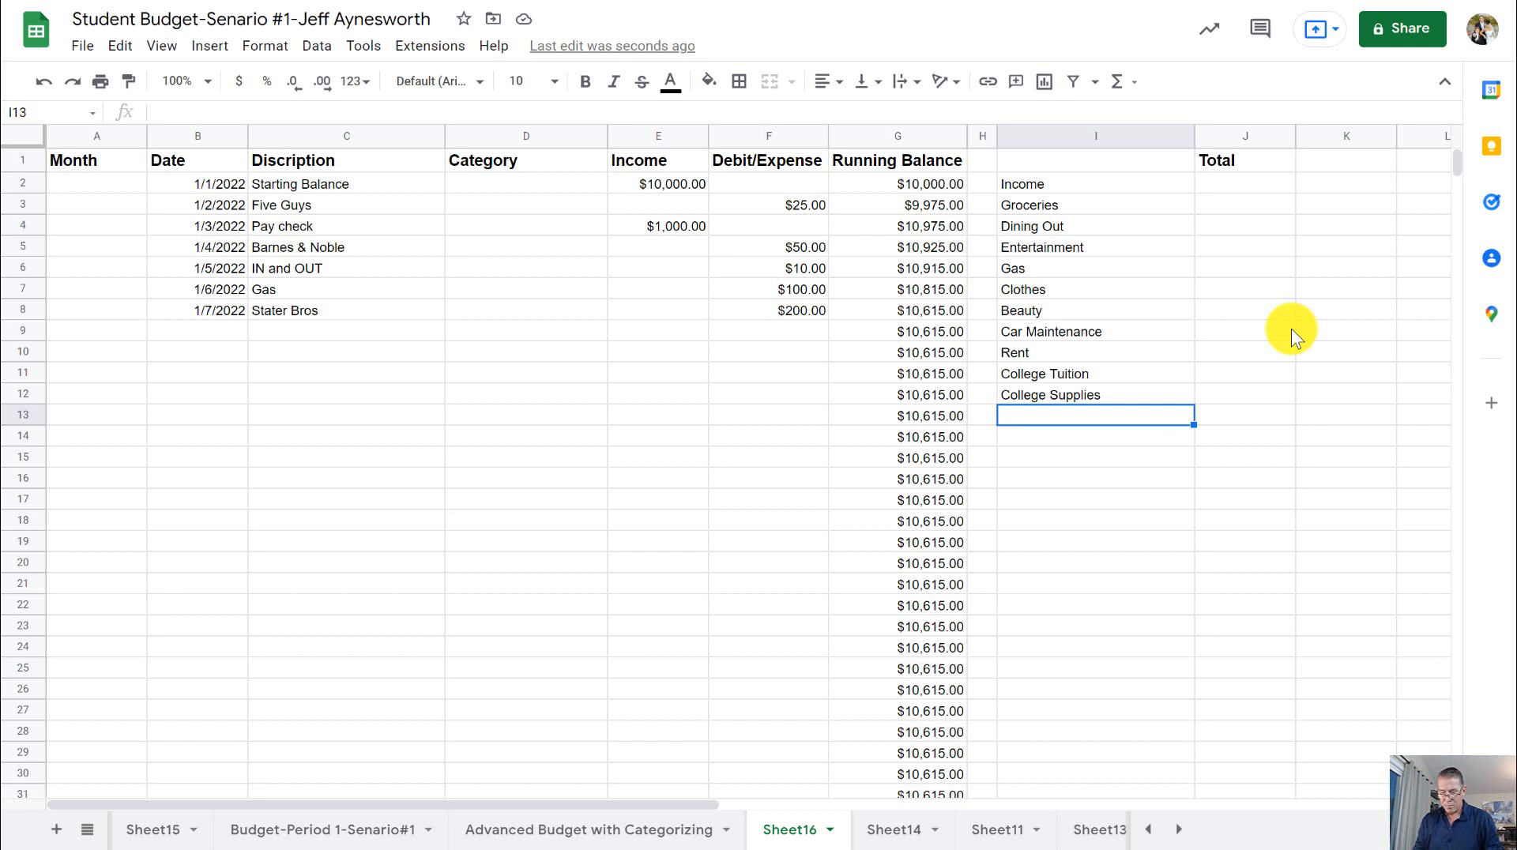
- Enter College Books in cell I13 as the category below College Supplies
type("Col")
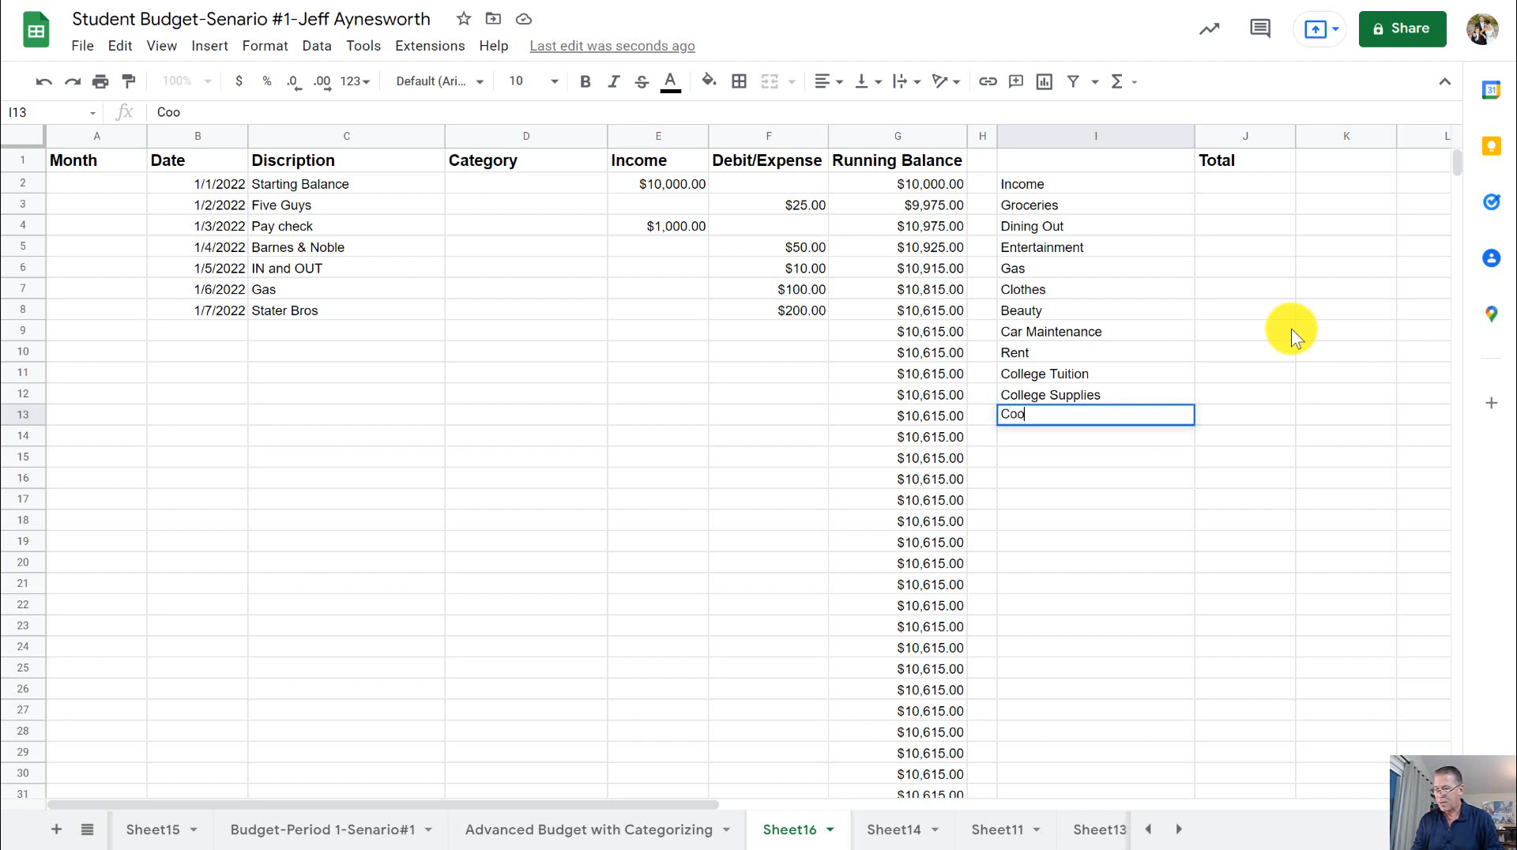
key("BackSpace")
type("lll")
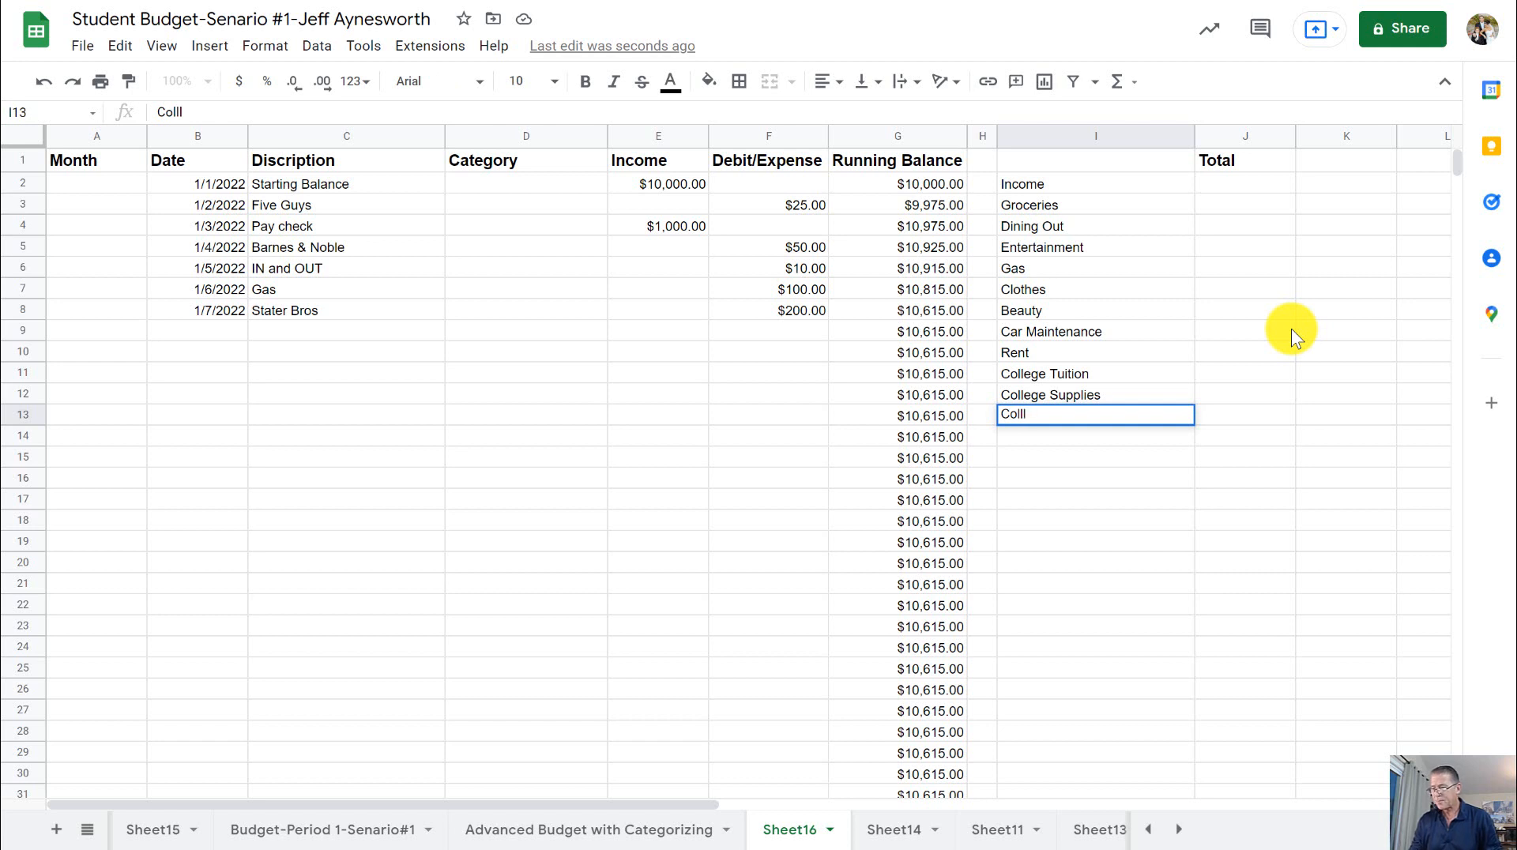
key("BackSpace")
type("ege")
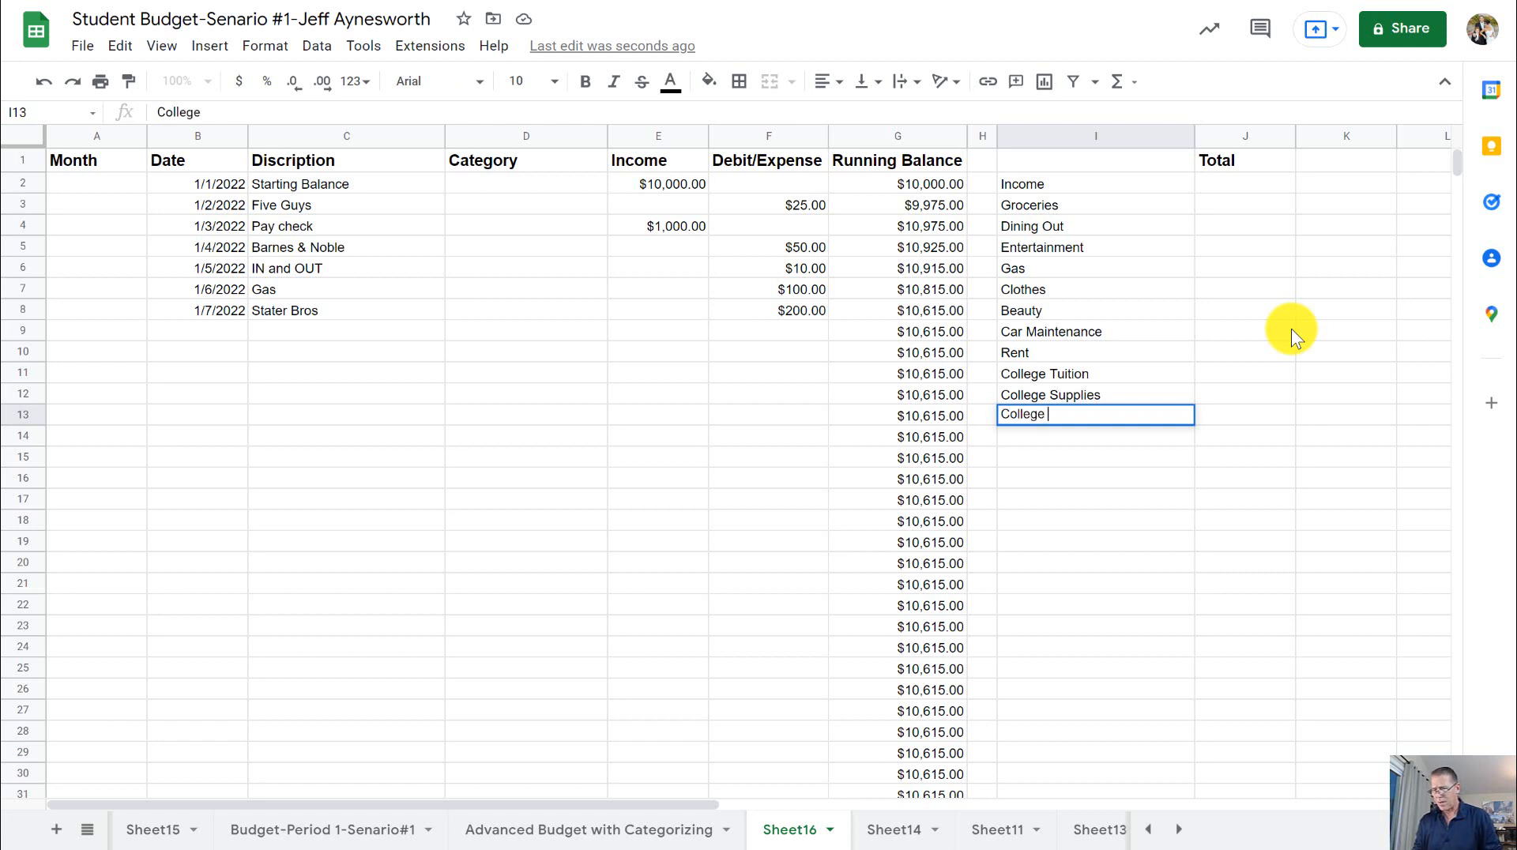
type(" Books")
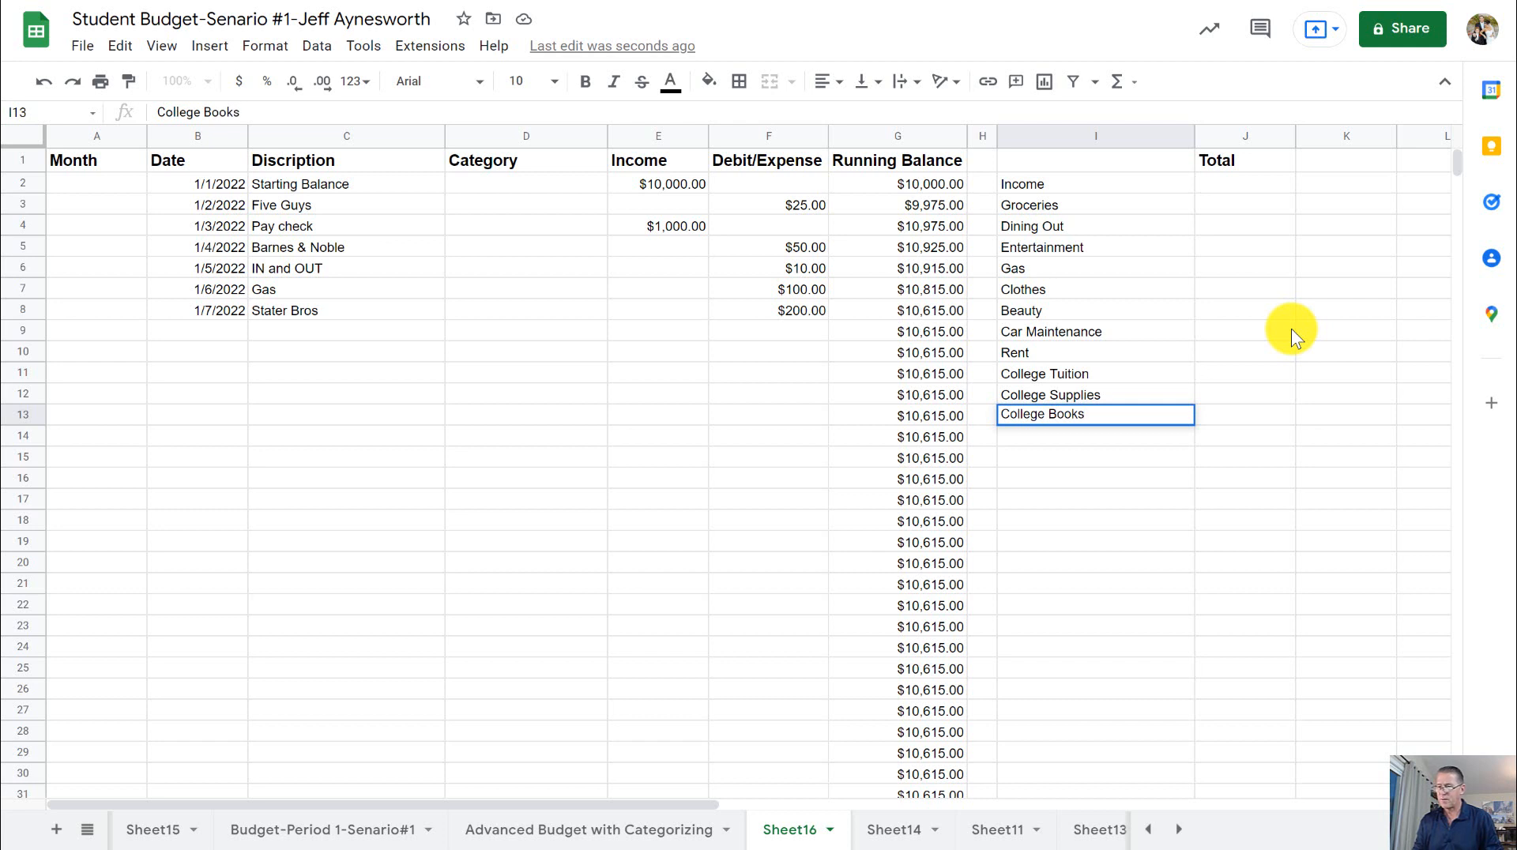
key("Return")
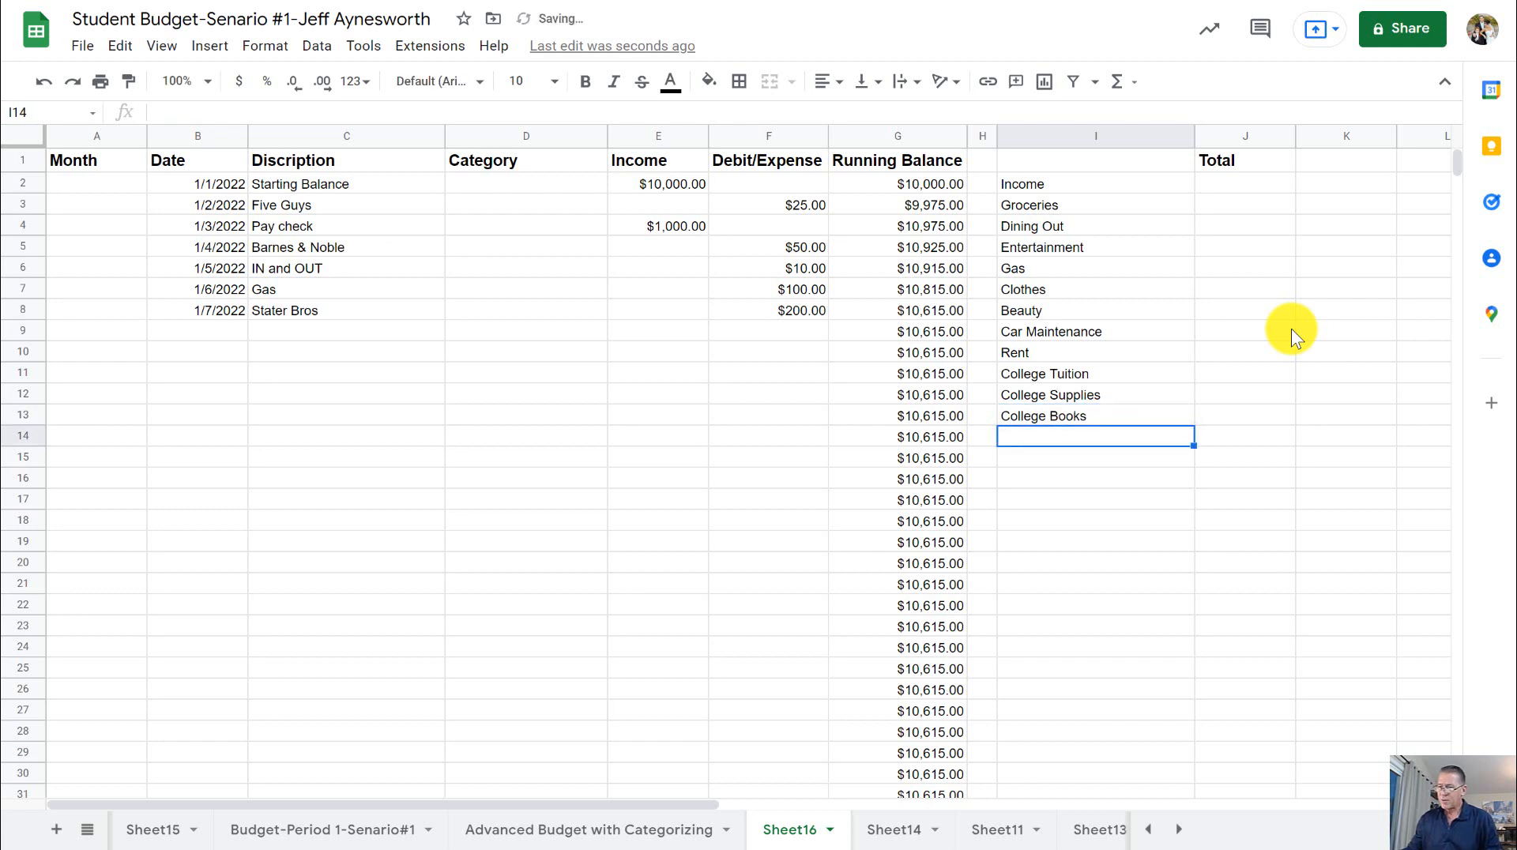
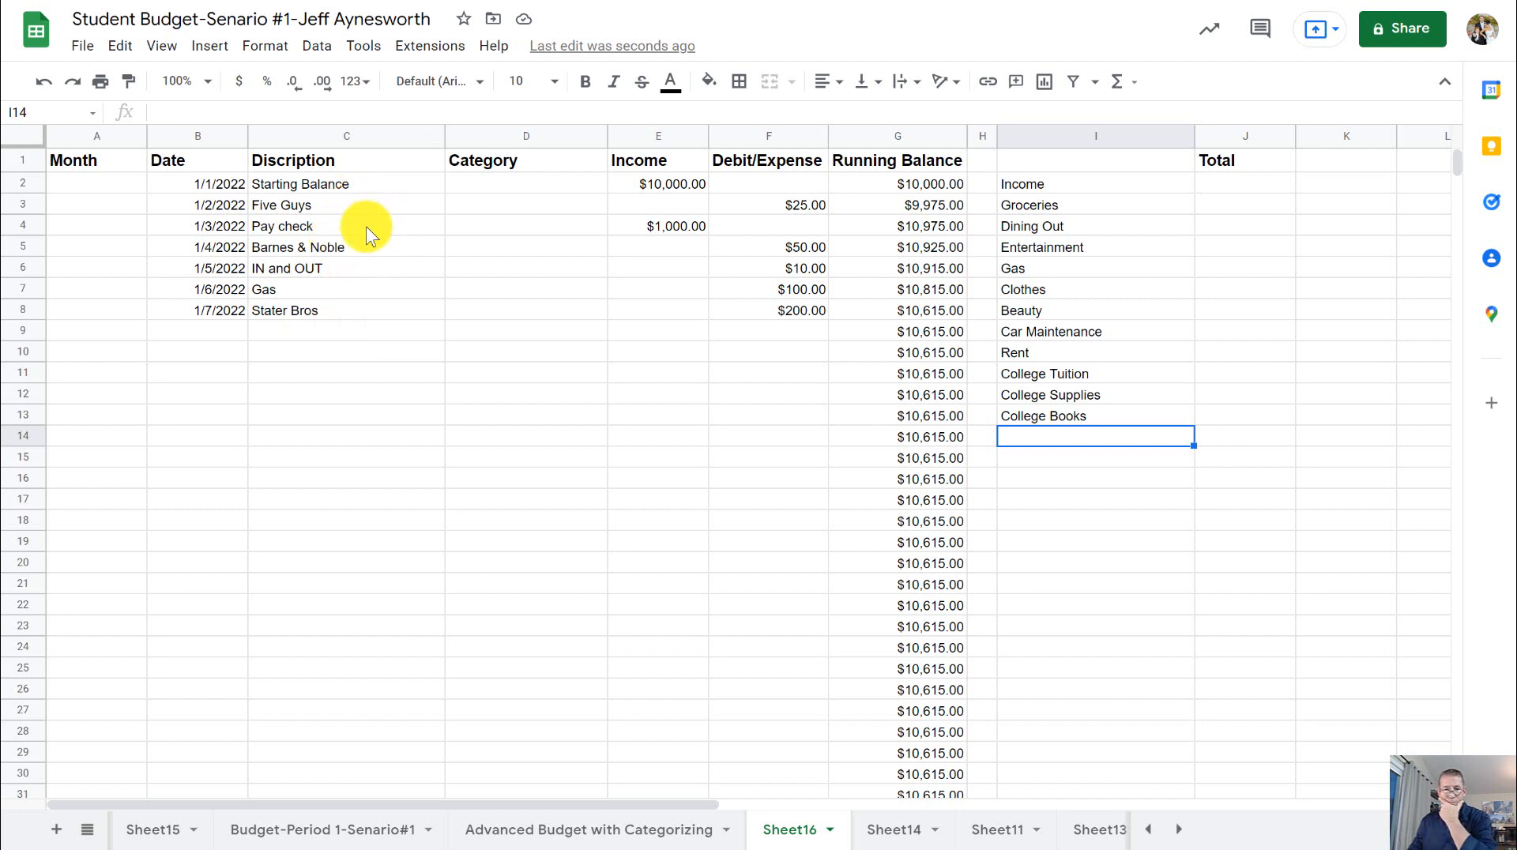
- Switch to Advanced Budget with Categorizing - Steps.pdf and examine the Category column's data validation example on page 2
left_click(359, 207)
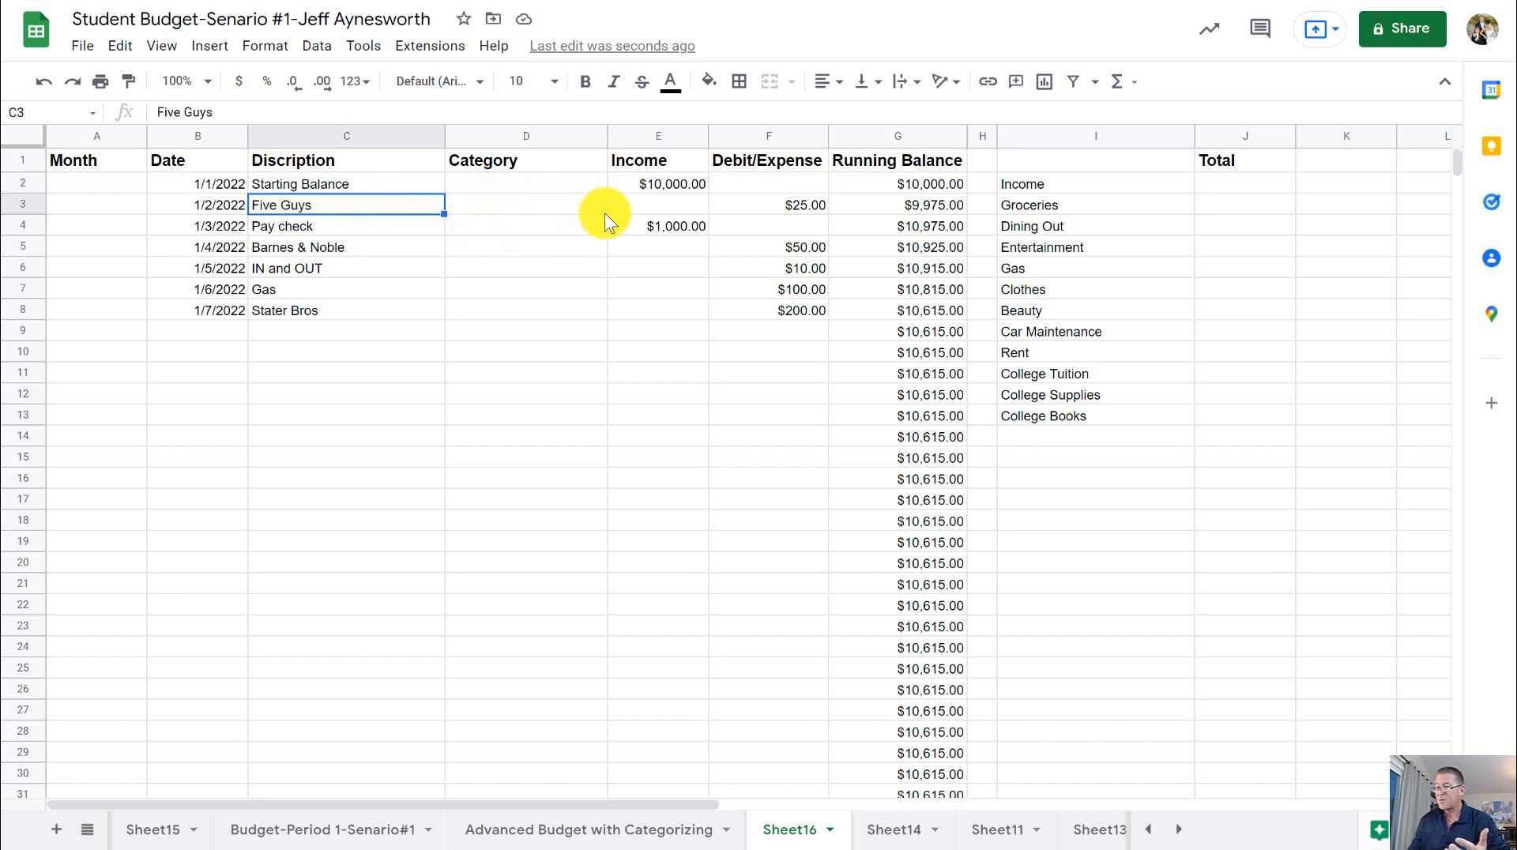
left_click(529, 187)
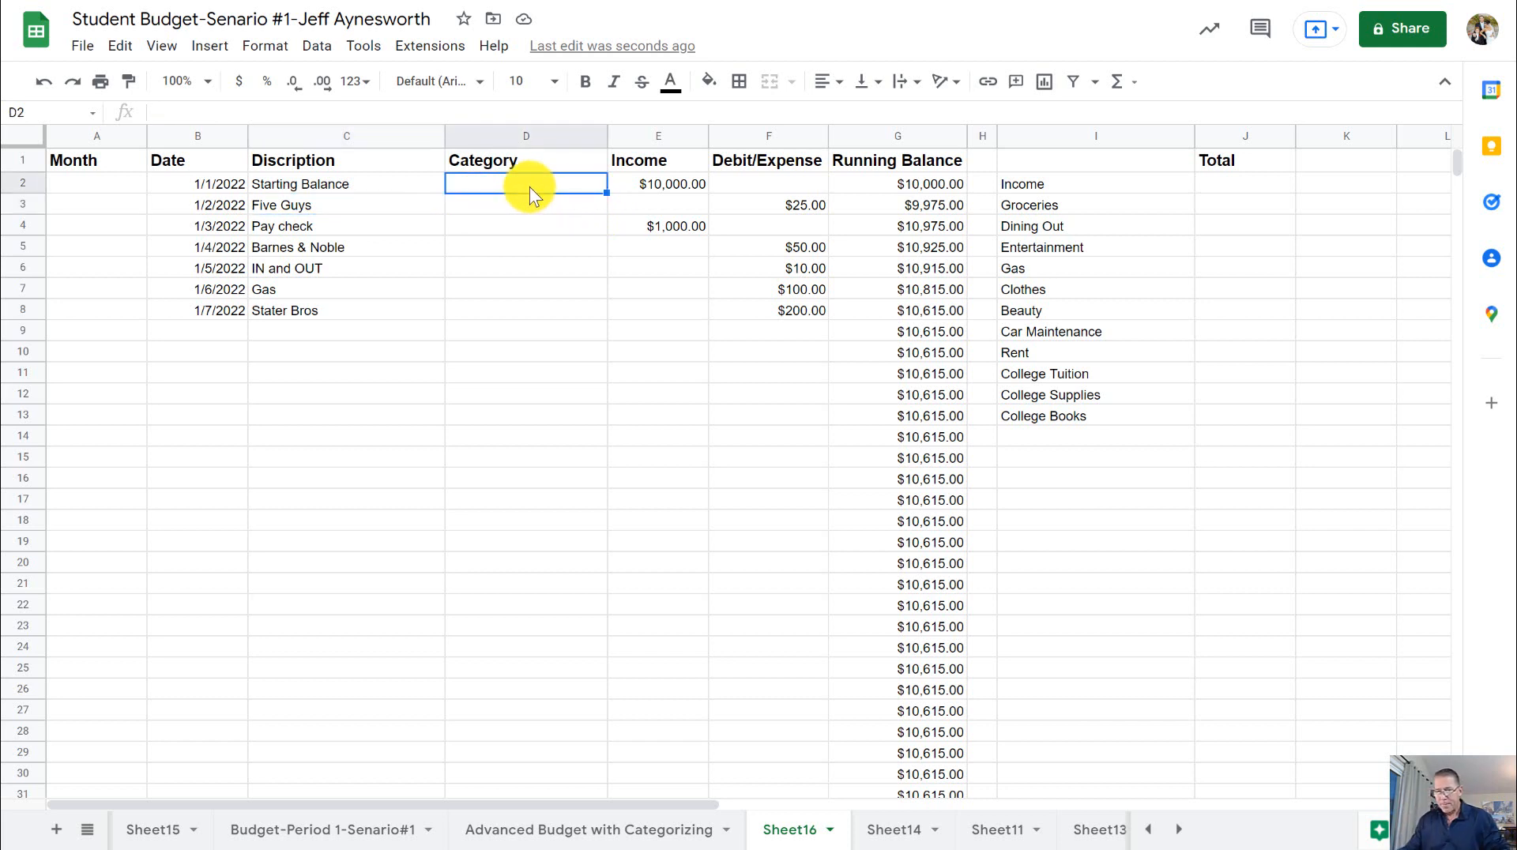
left_click(507, 135)
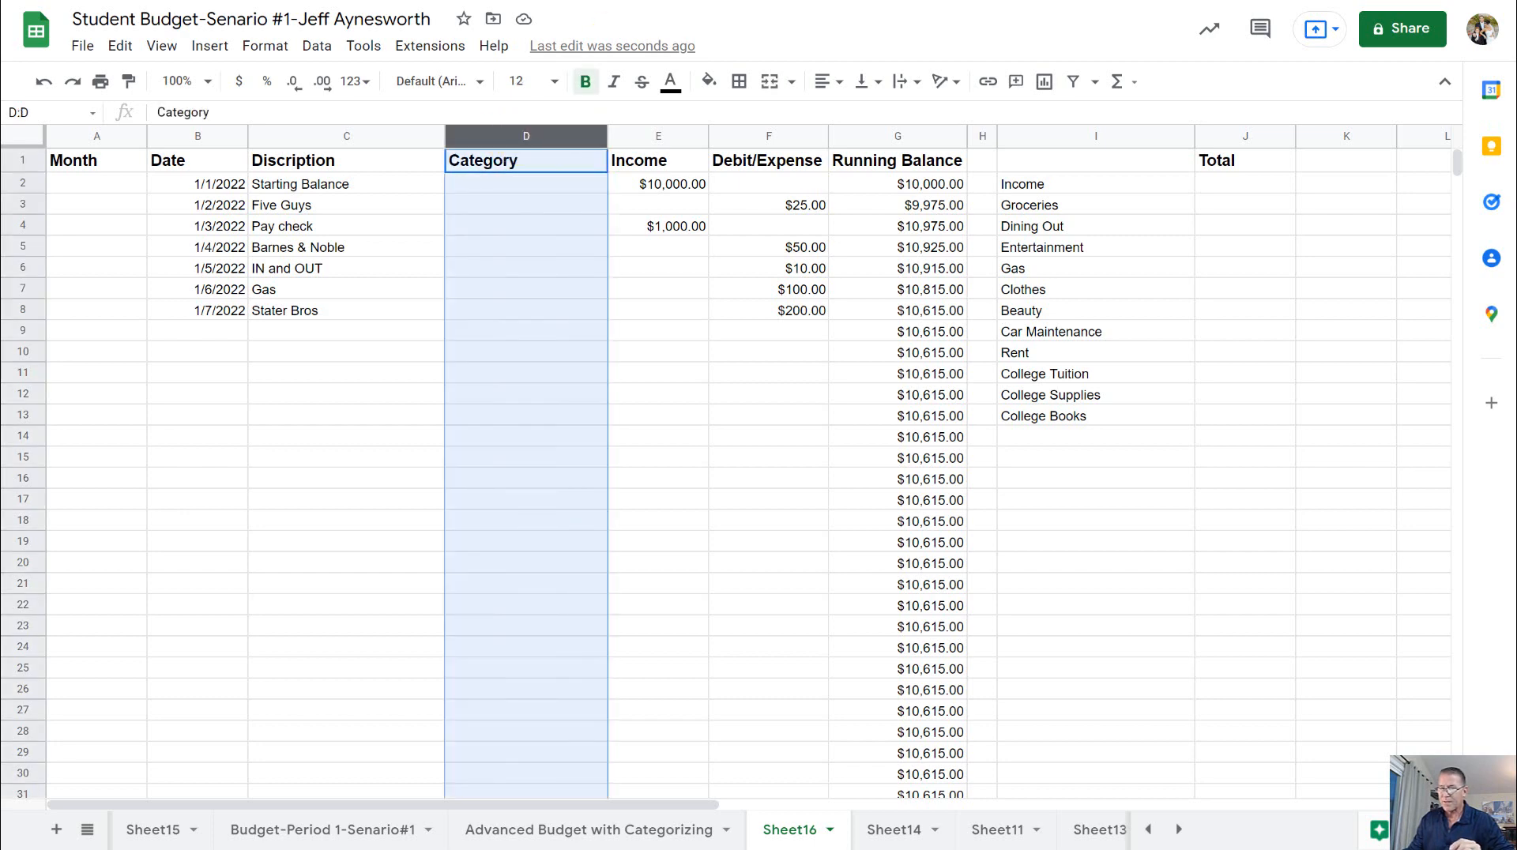
key("ctrl+Tab")
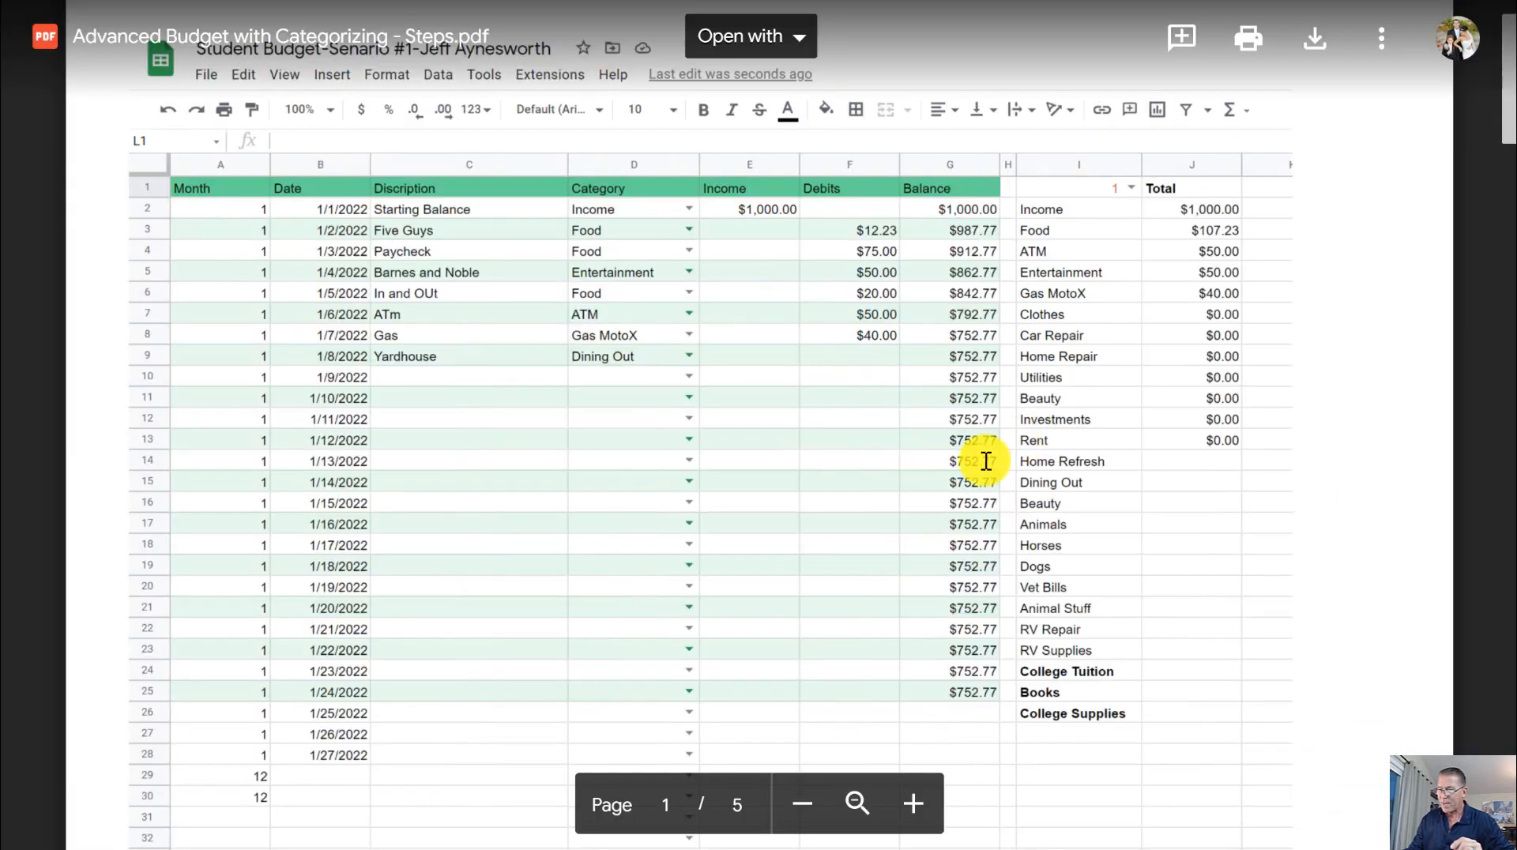
scroll(1016, 463, "down", 8)
scroll(972, 444, "down", 5)
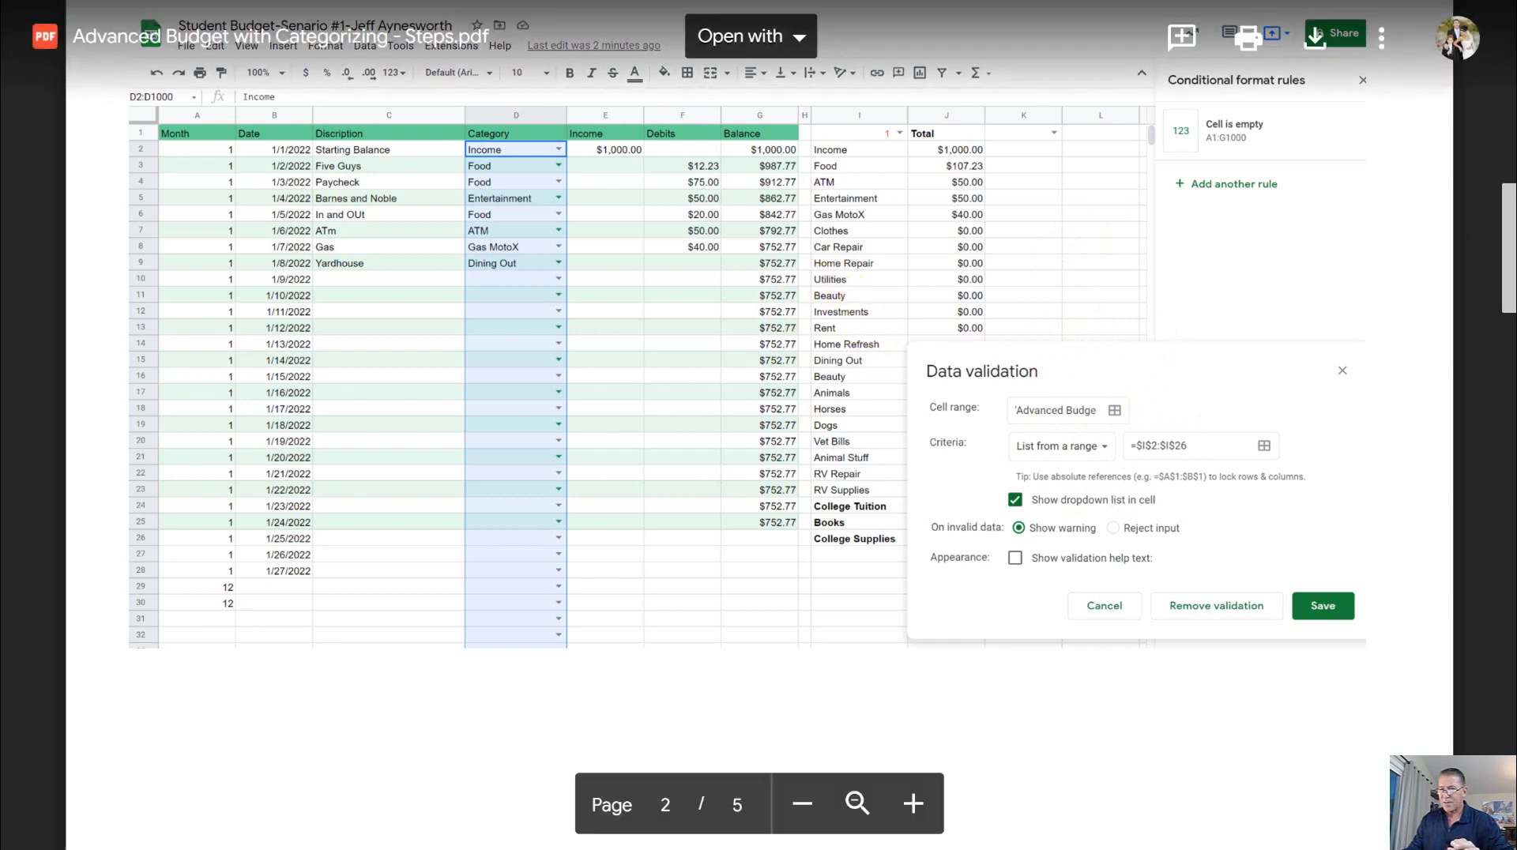
left_click(562, 1)
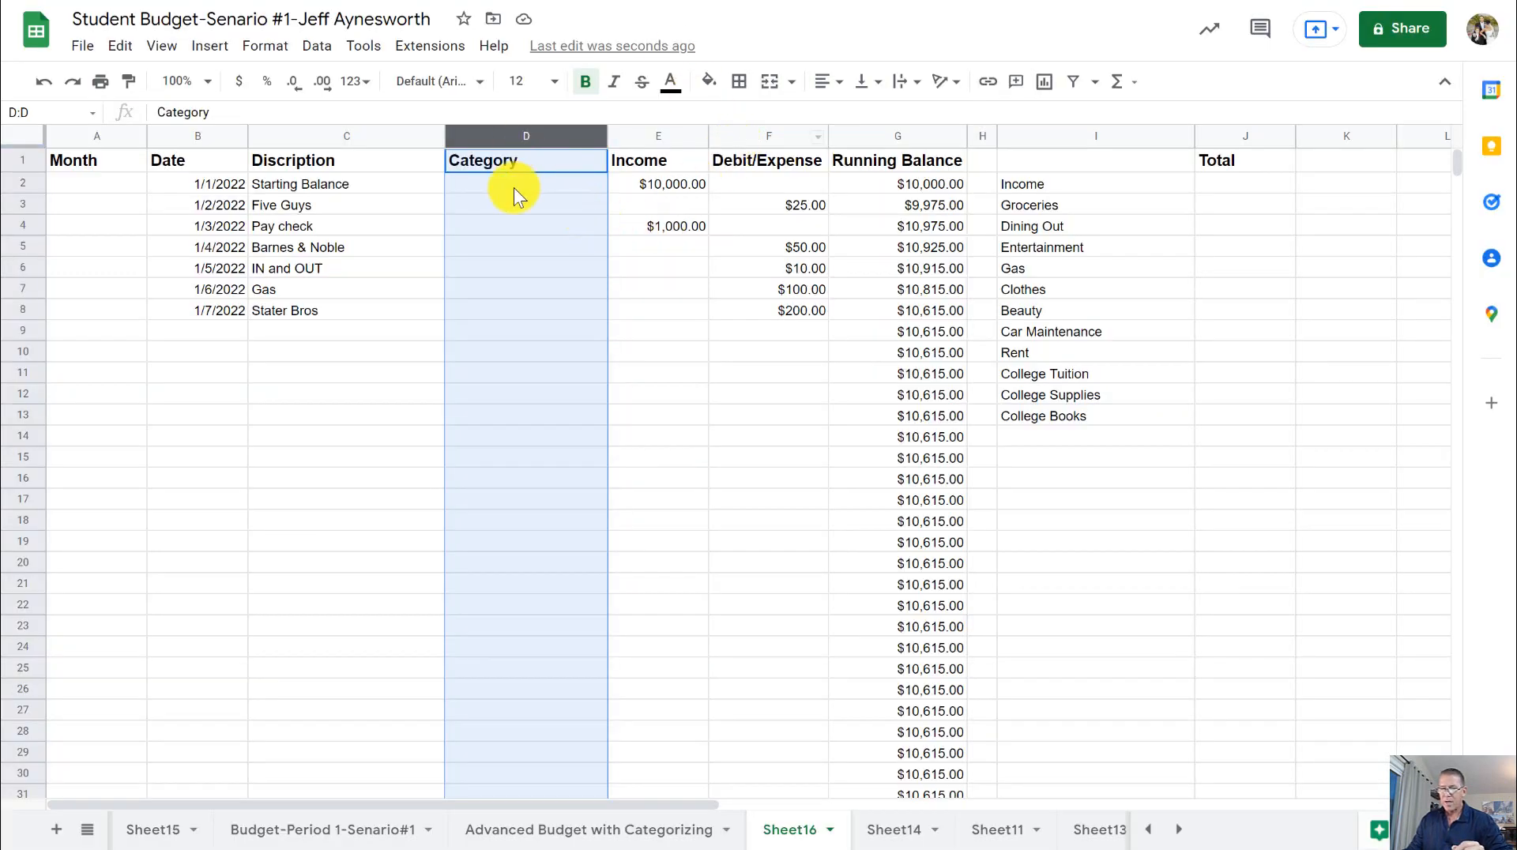
left_click(625, 245)
left_click(515, 135)
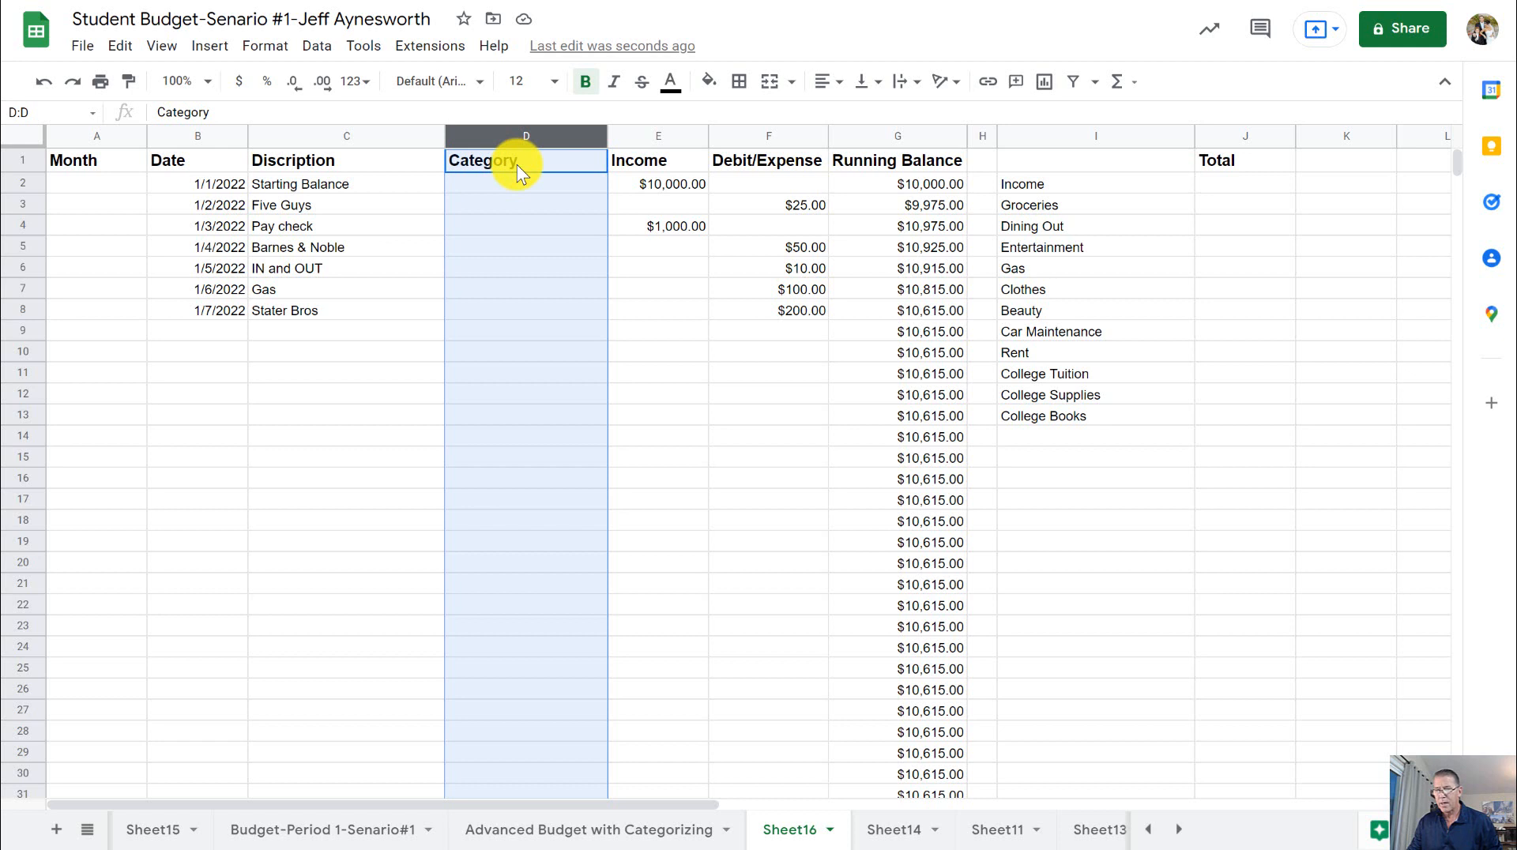
left_click(517, 165, "ctrl")
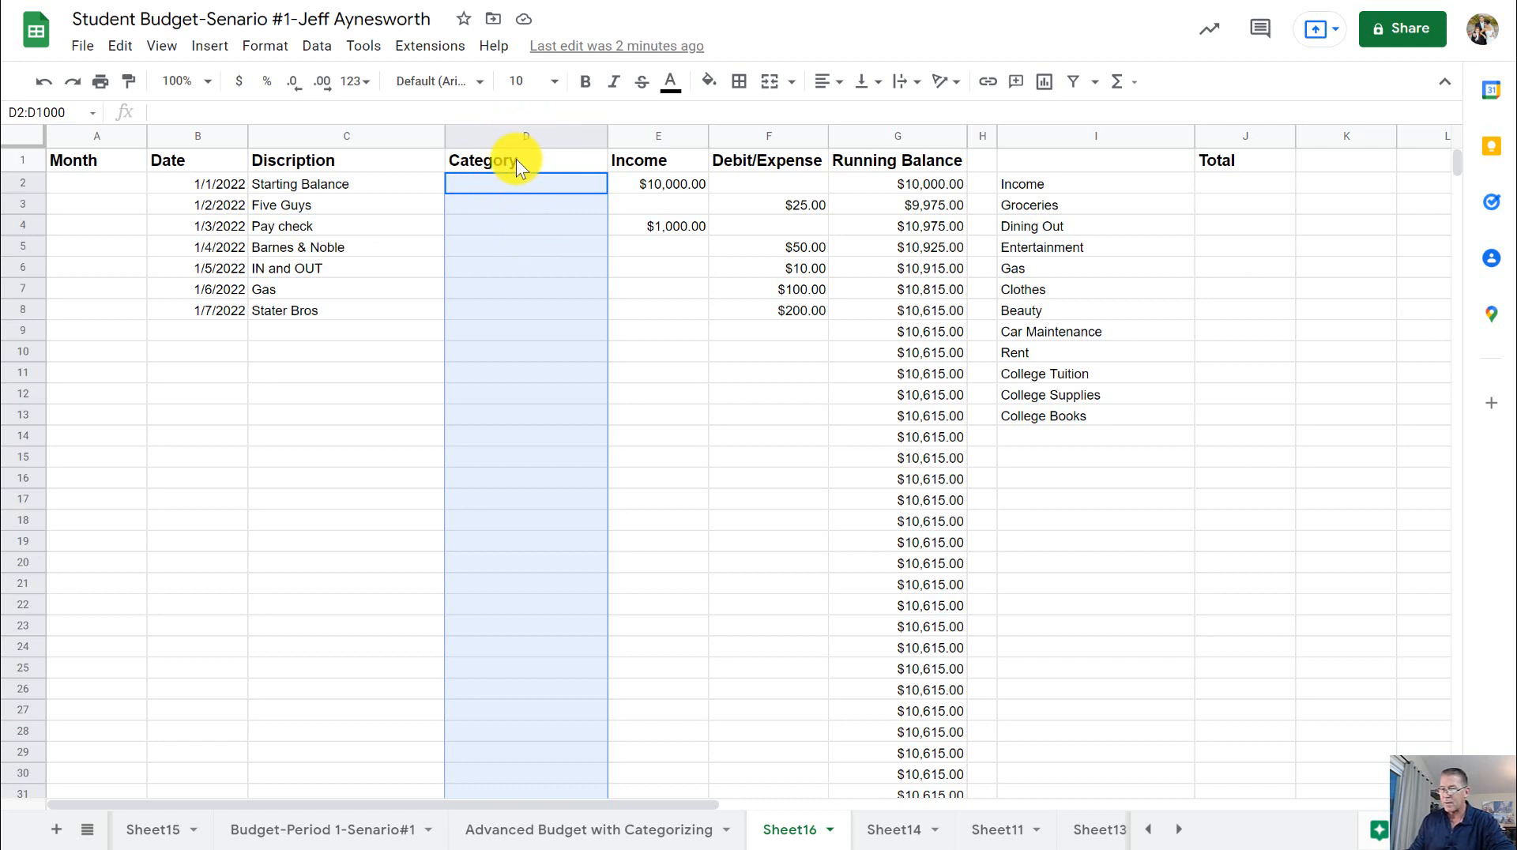
left_click(320, 51)
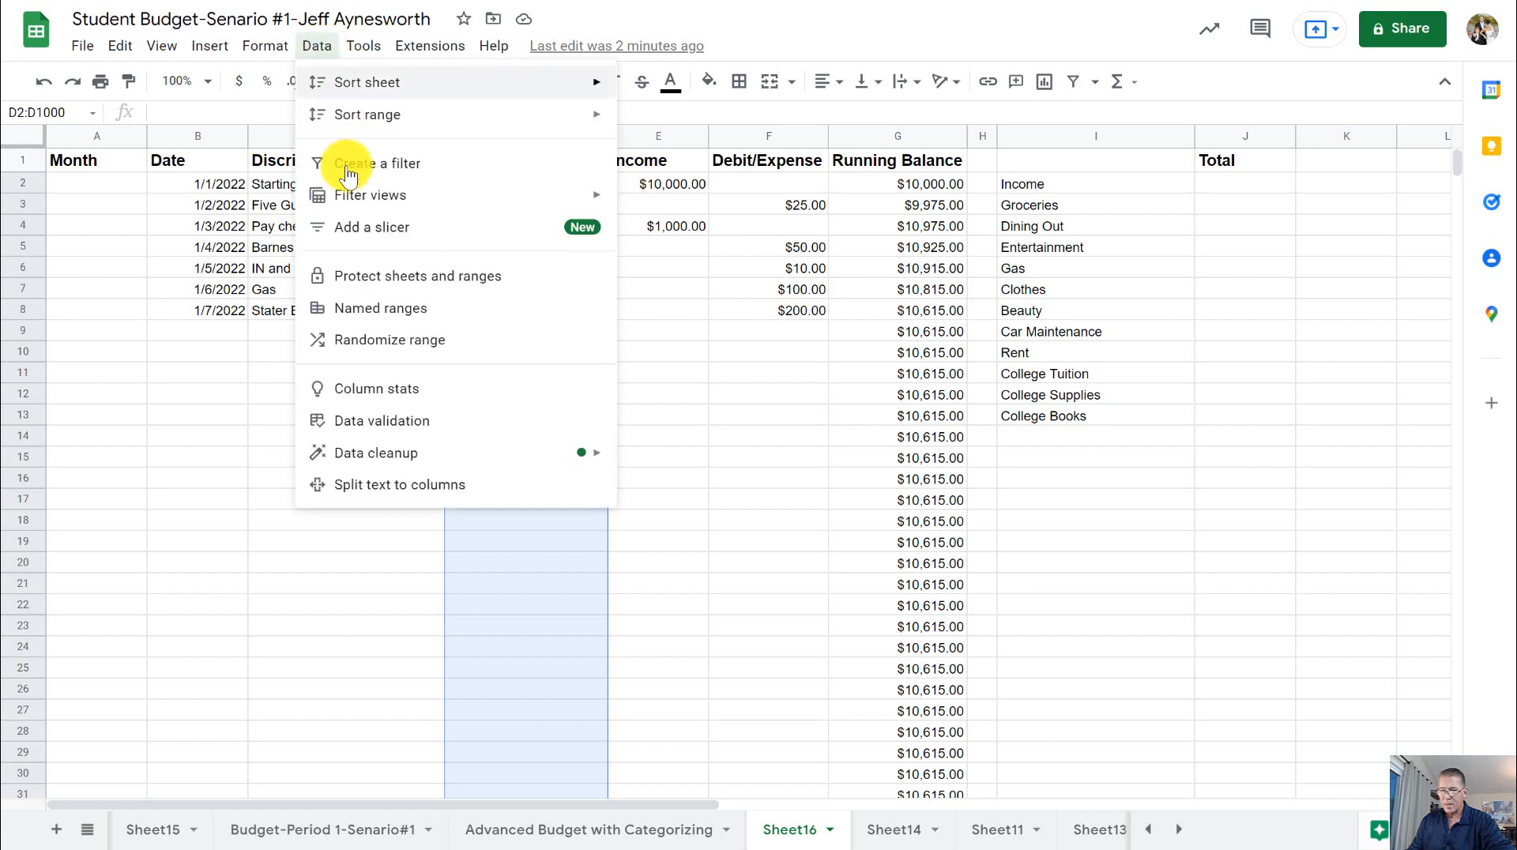
left_click(415, 427)
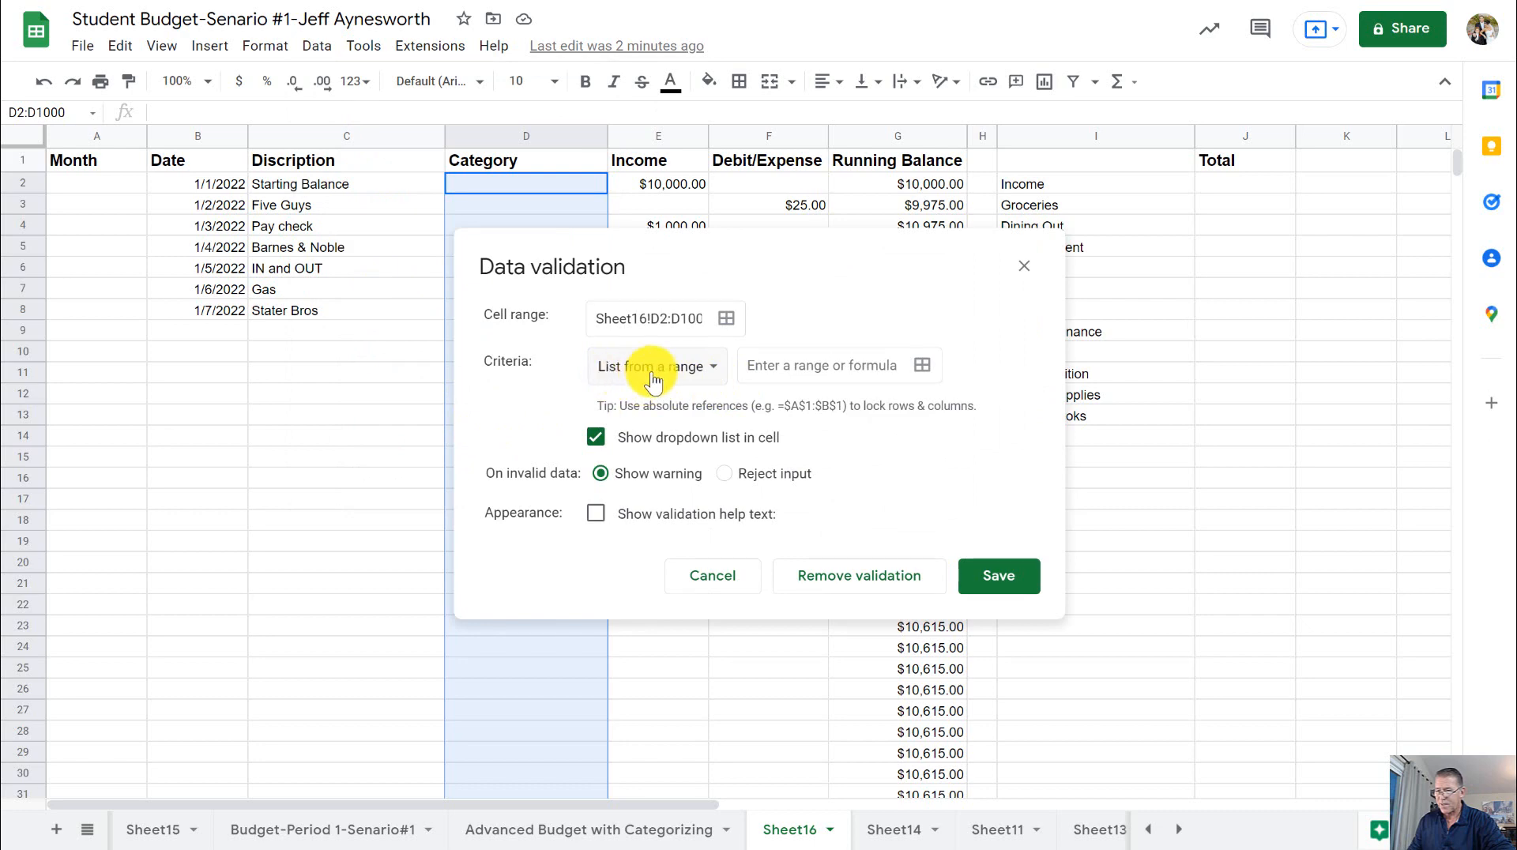
left_click_drag(739, 239, 422, 366)
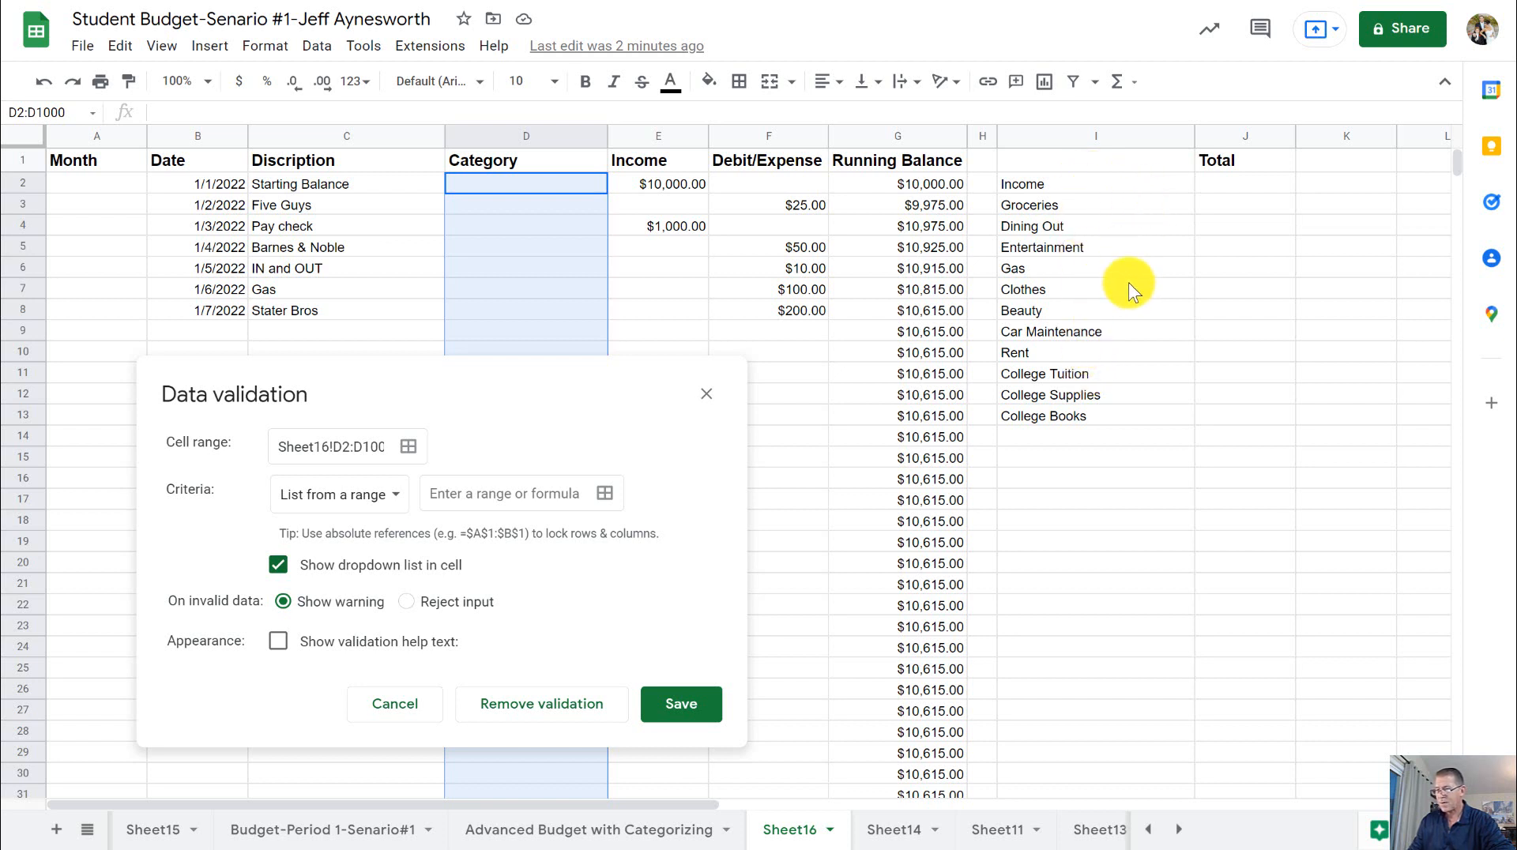
left_click(705, 393)
- Fill the category list and its Total cells, I2:J13, with yellow
left_click(1280, 268)
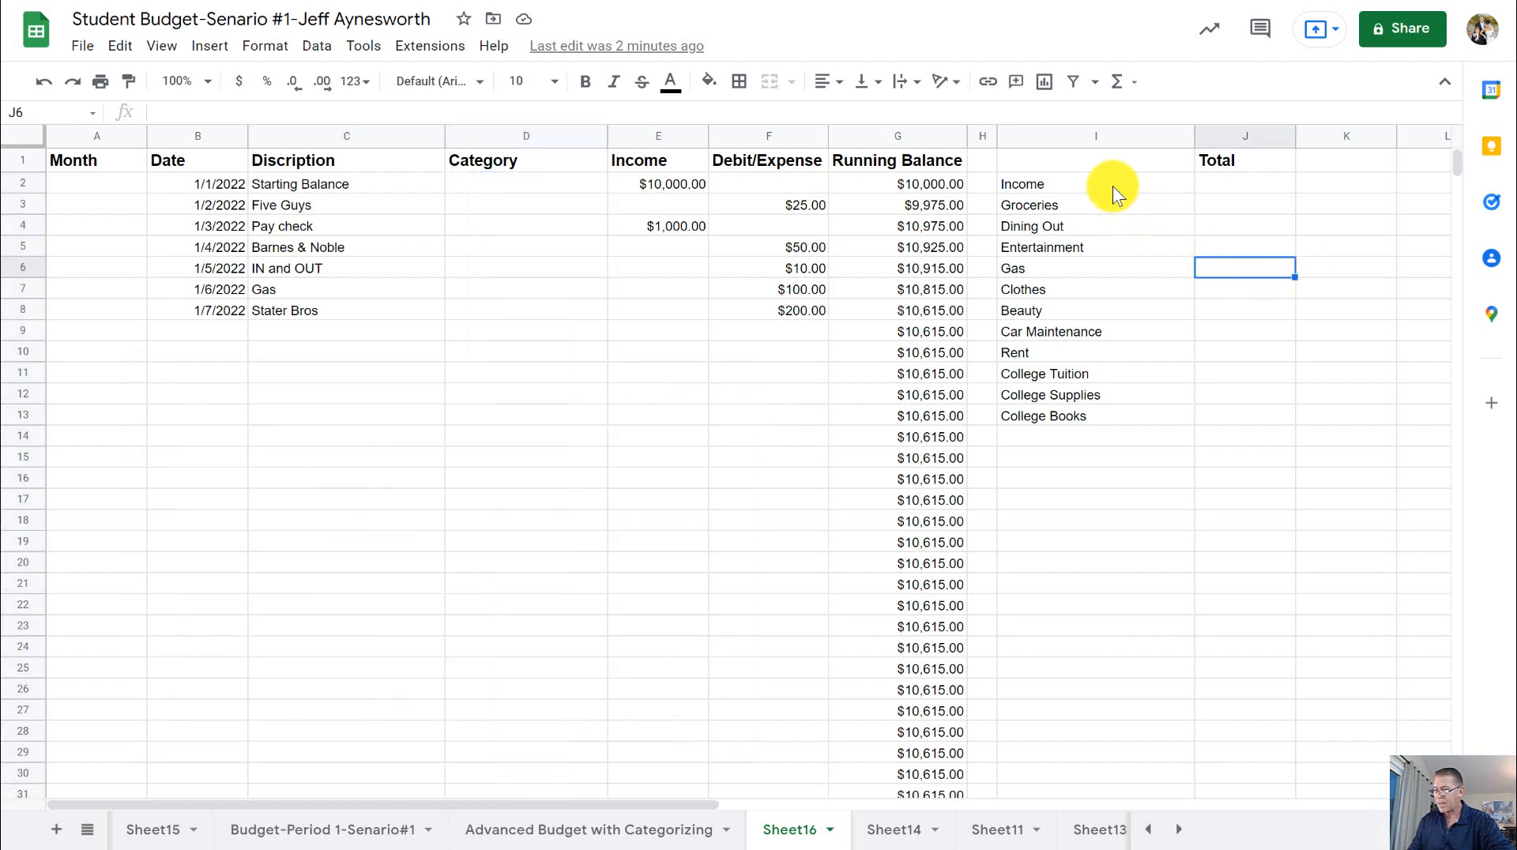
left_click_drag(1113, 183, 1209, 183)
left_click_drag(1234, 273, 1228, 413)
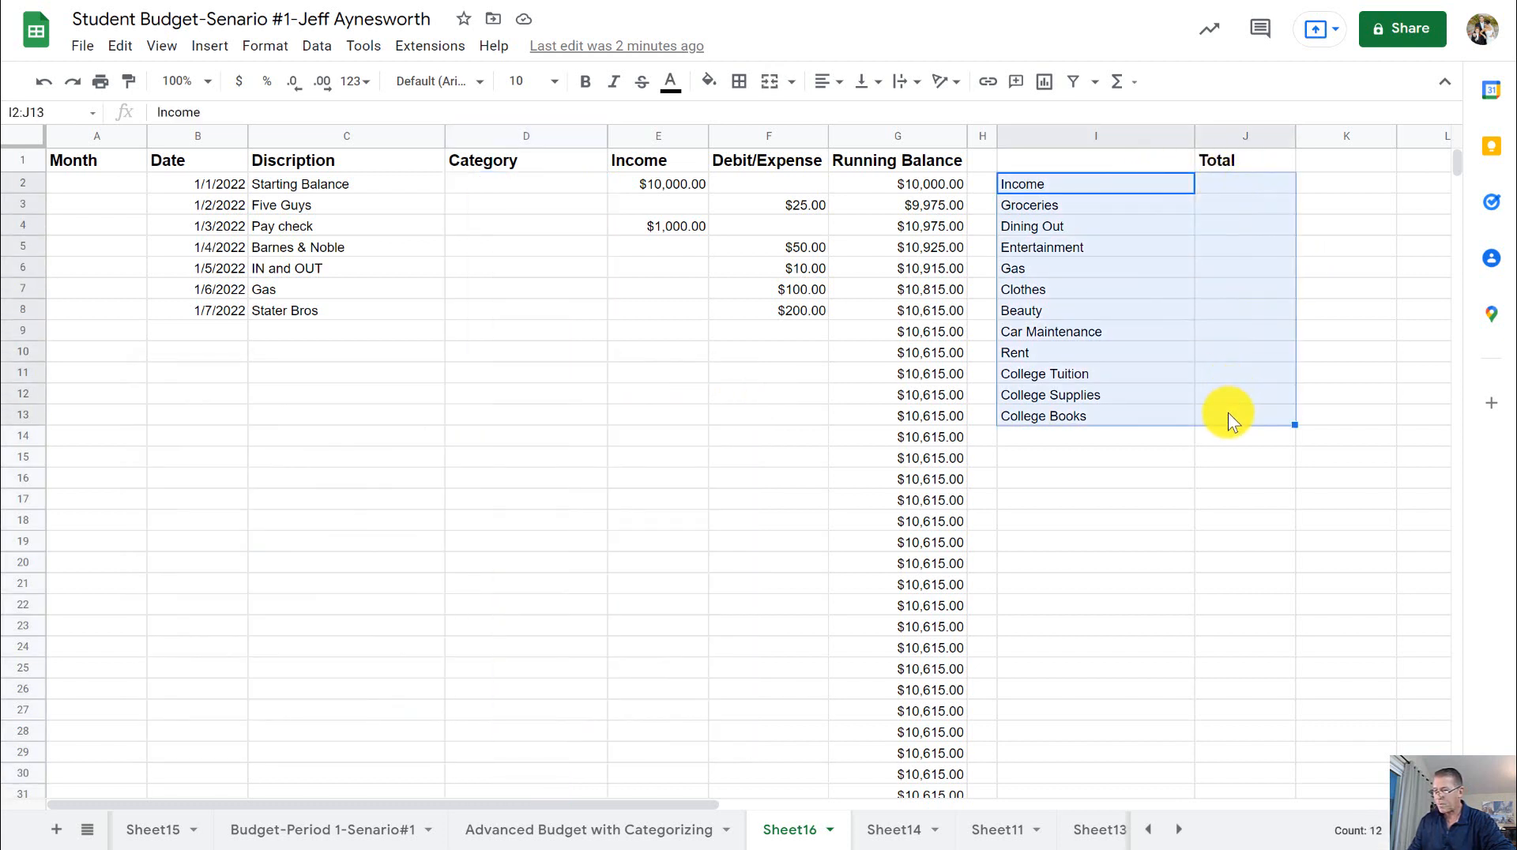
left_click(712, 85)
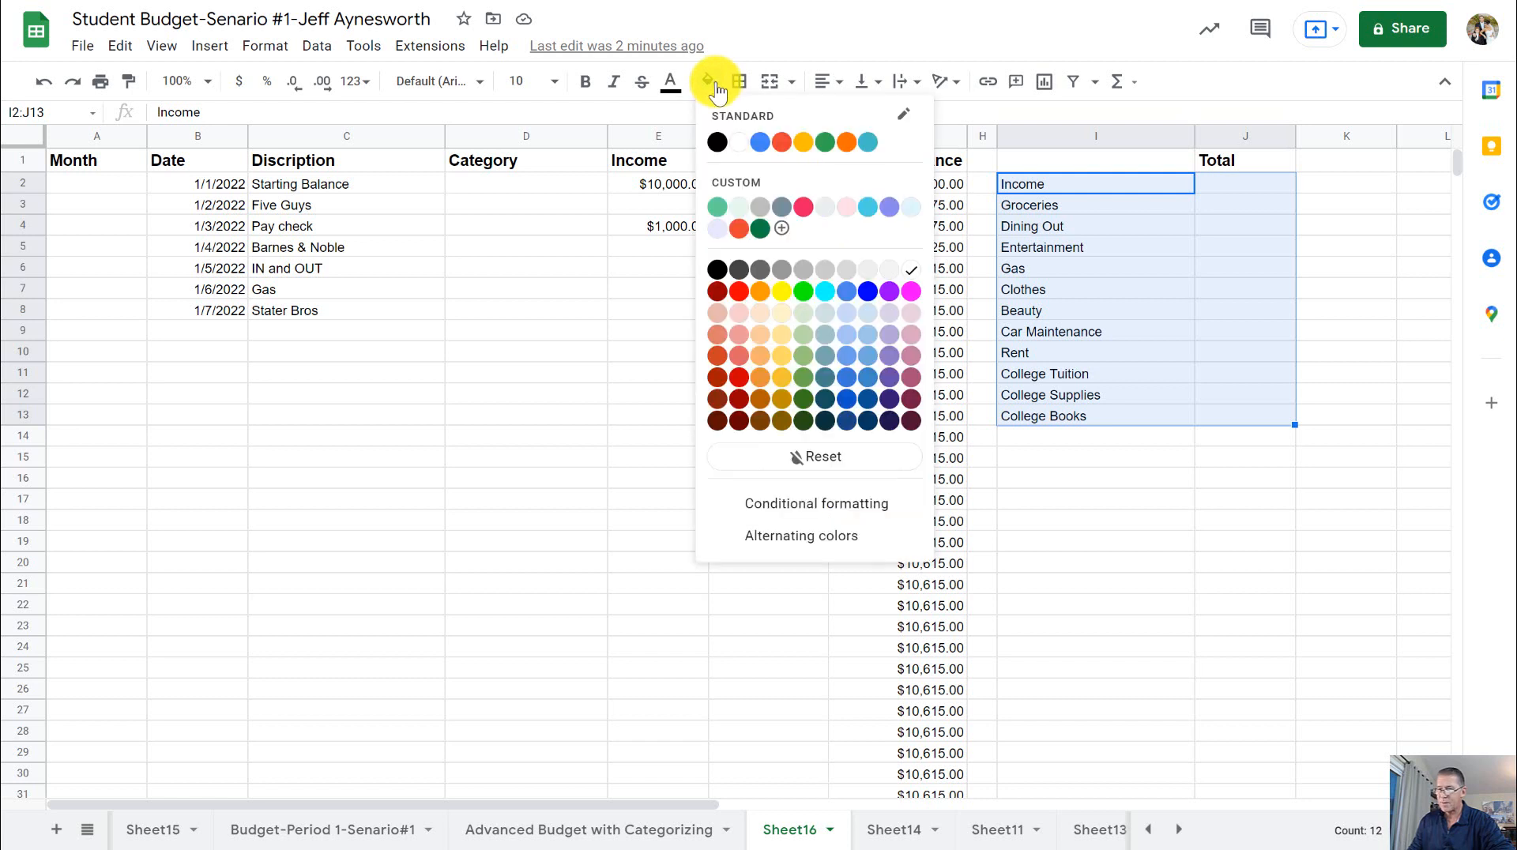
left_click(783, 292)
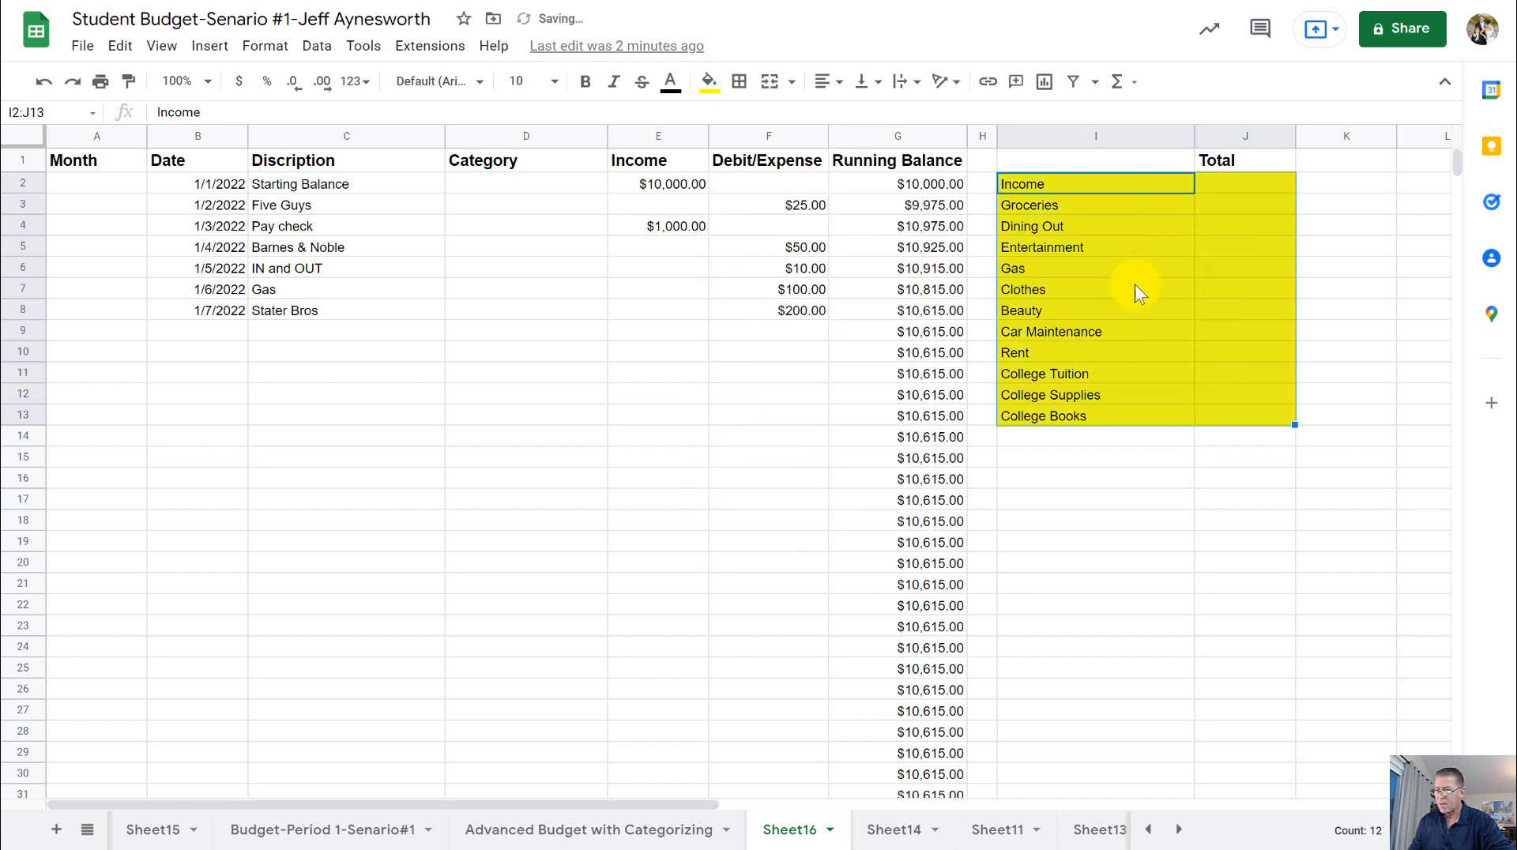
- Make the category names in I2:I13 bold
left_click(1229, 210)
left_click_drag(1072, 183, 1079, 412)
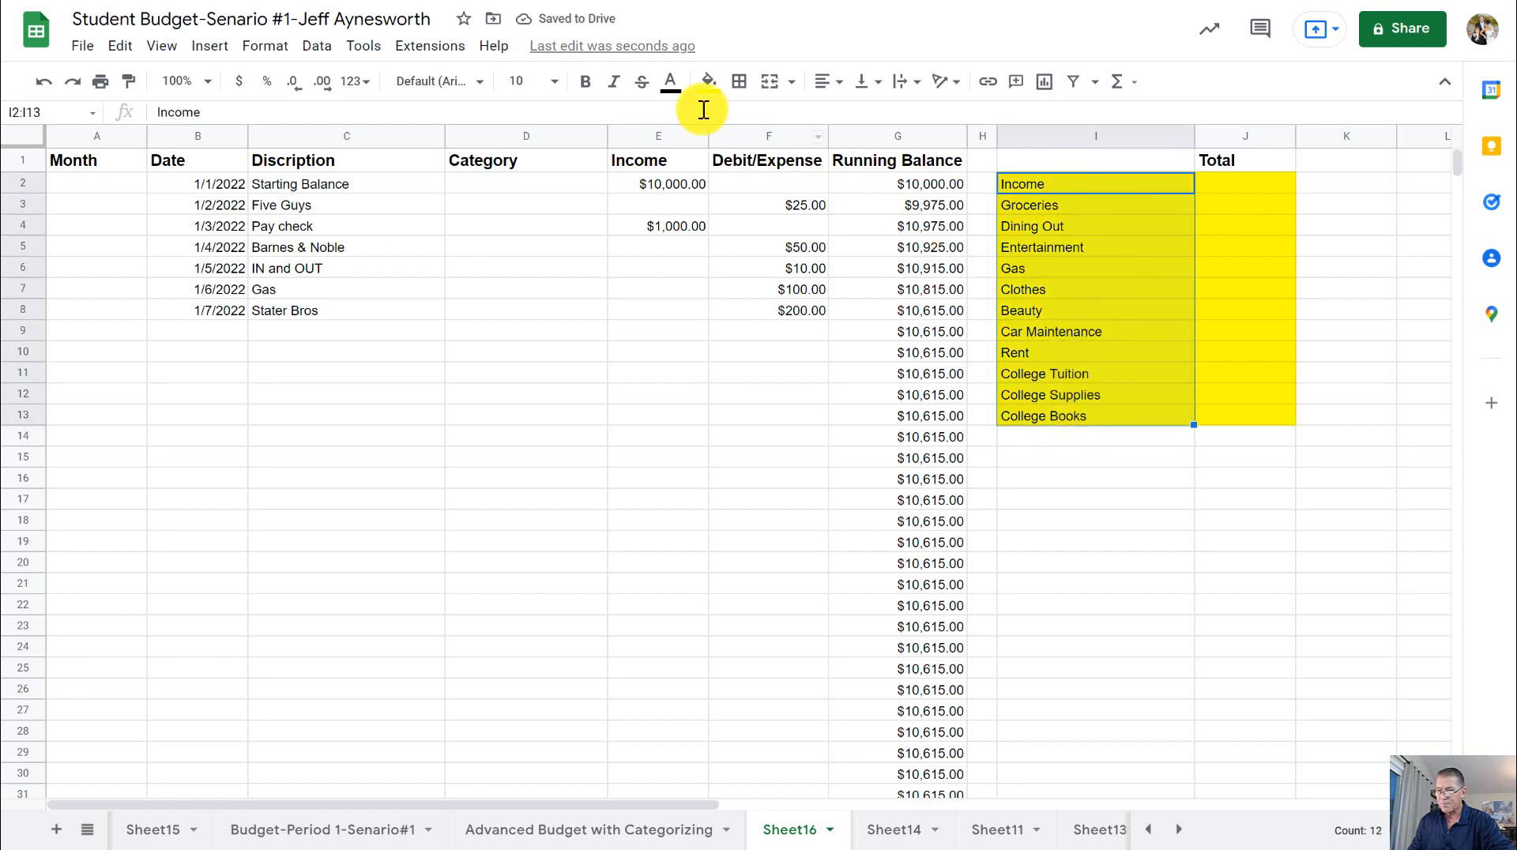
left_click(586, 82)
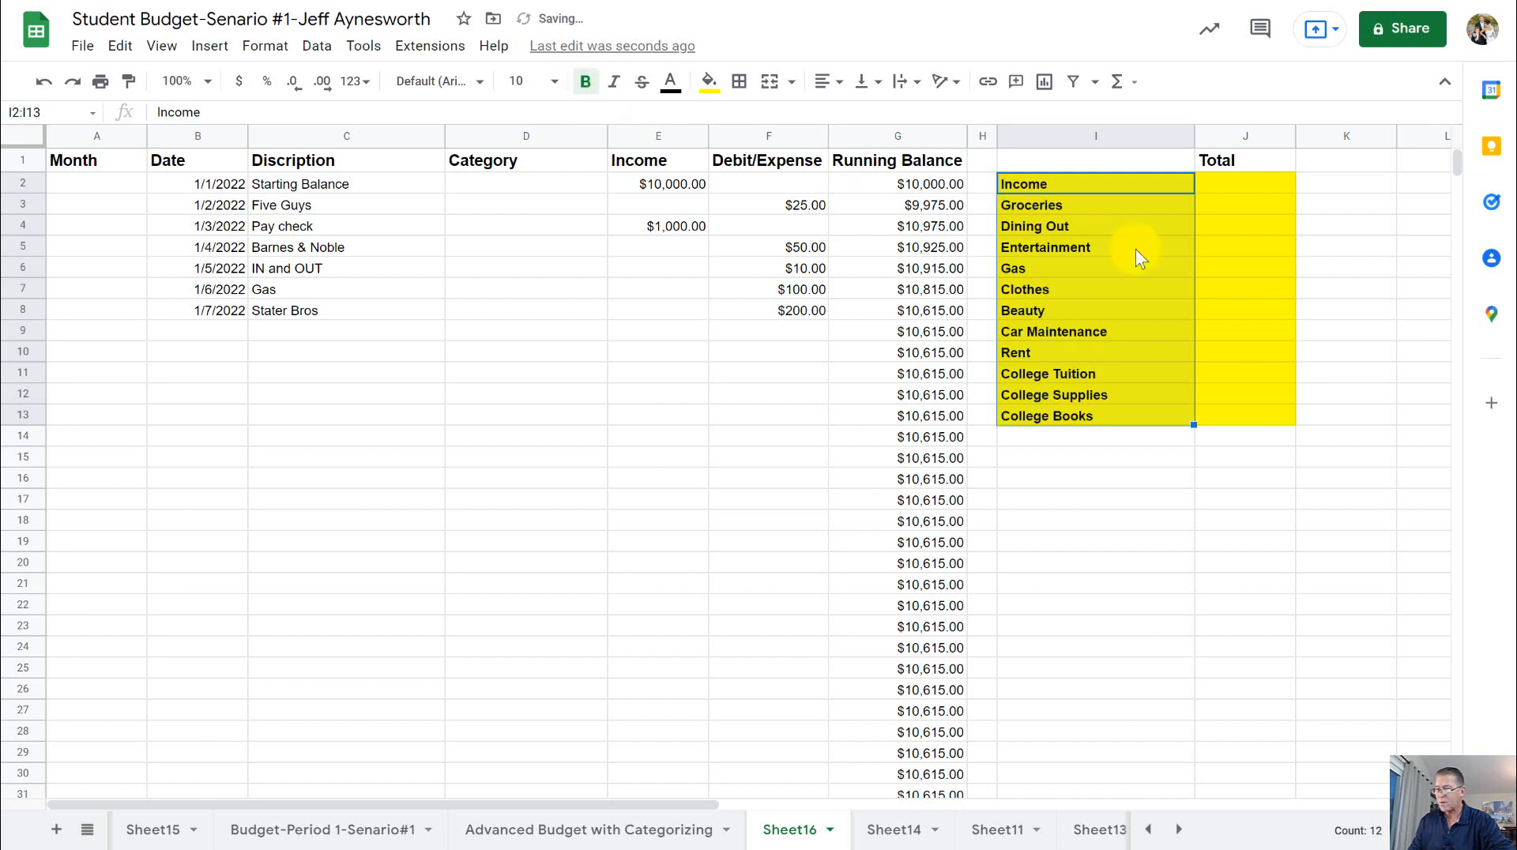
left_click(1311, 210)
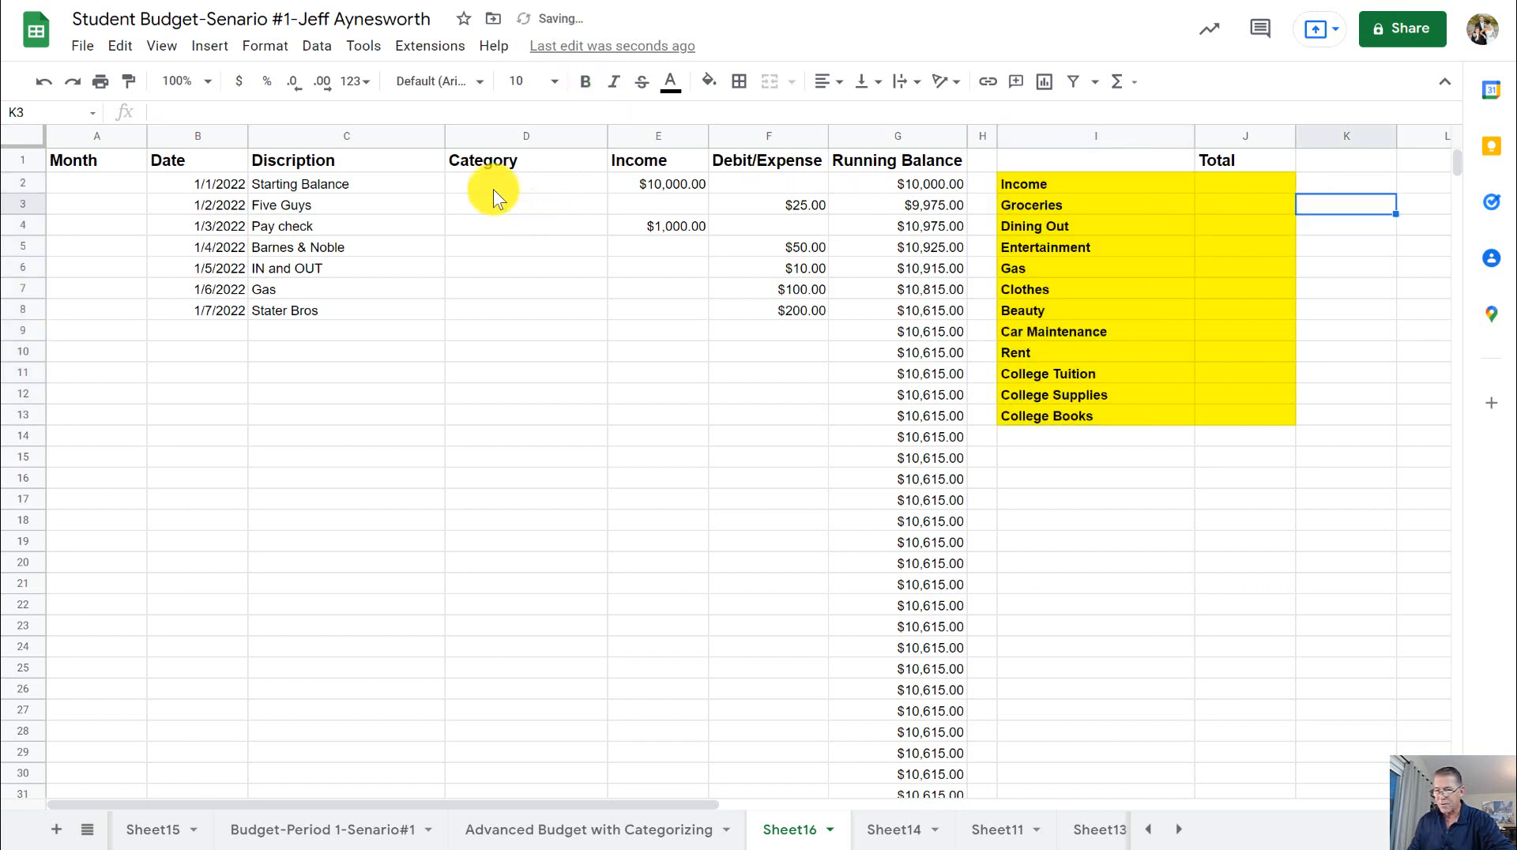
- Open data validation for the Category cells D2:D1000 below the header, with the dialog placed clear of the category list
left_click(508, 139)
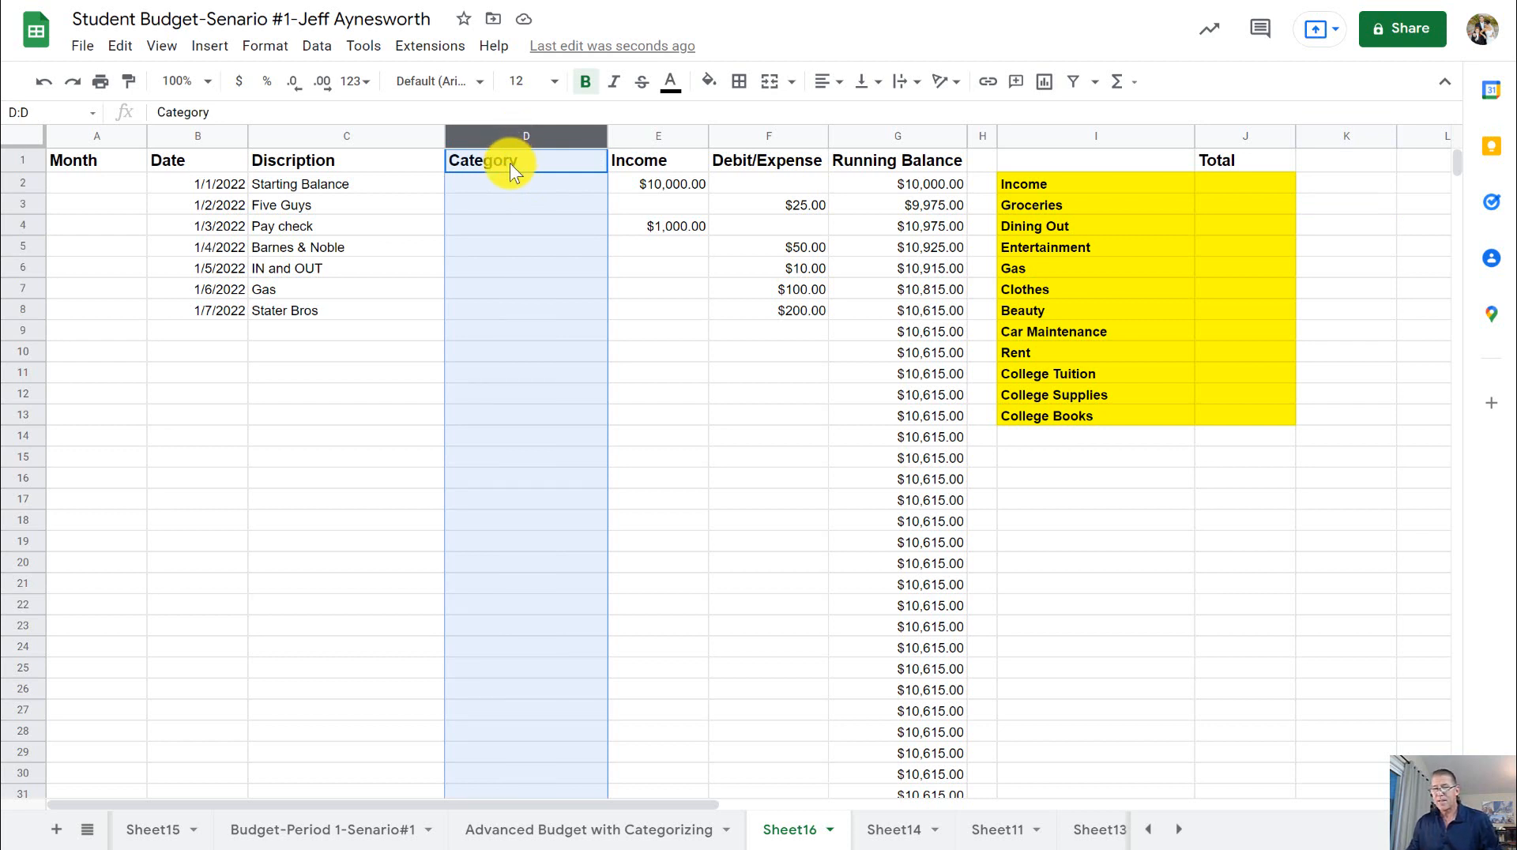
left_click(510, 163, "ctrl")
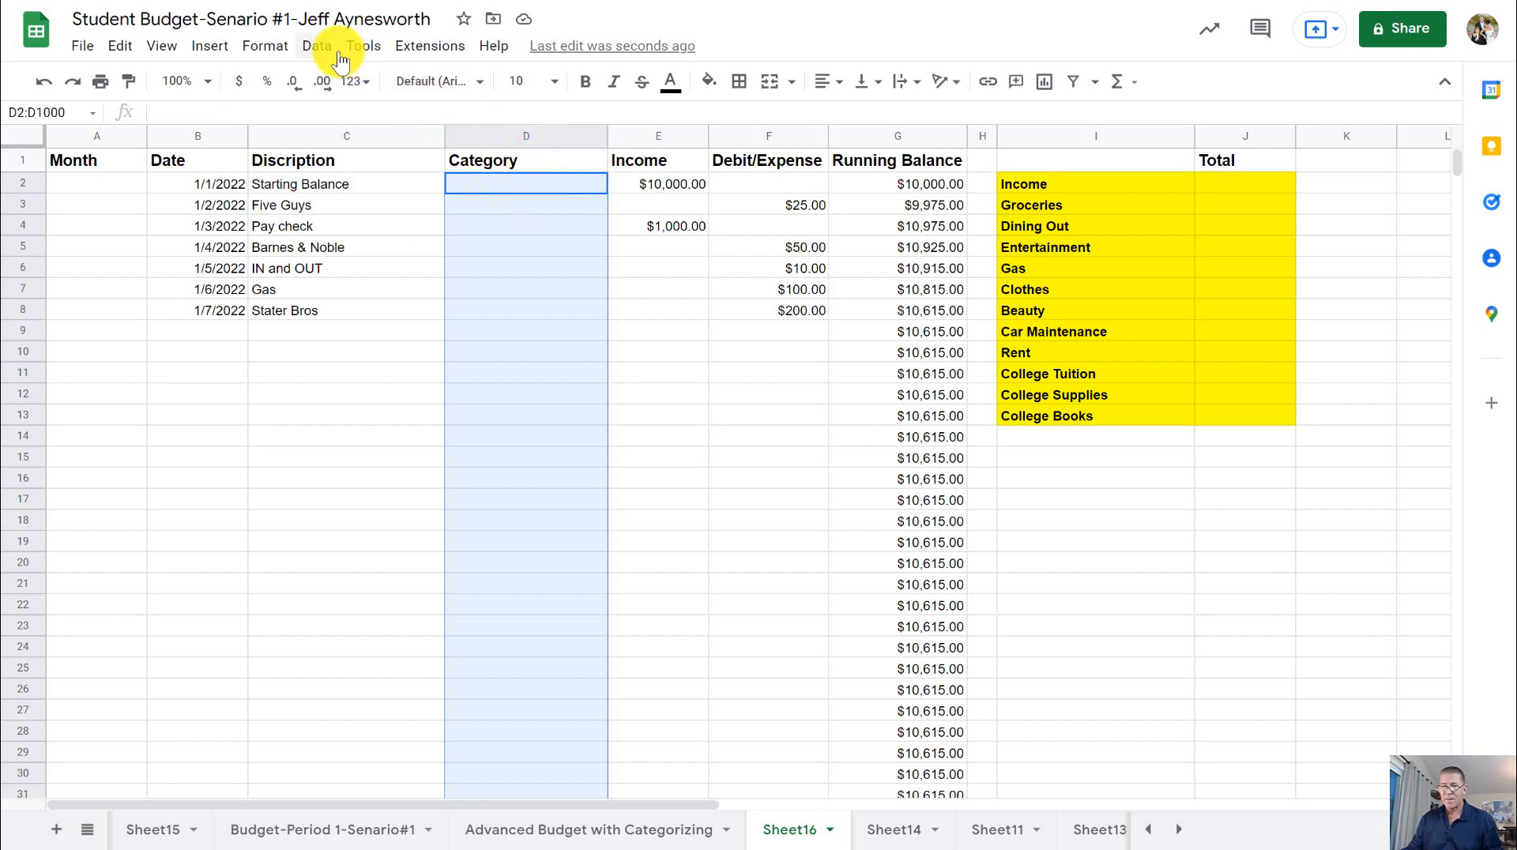
left_click(316, 45)
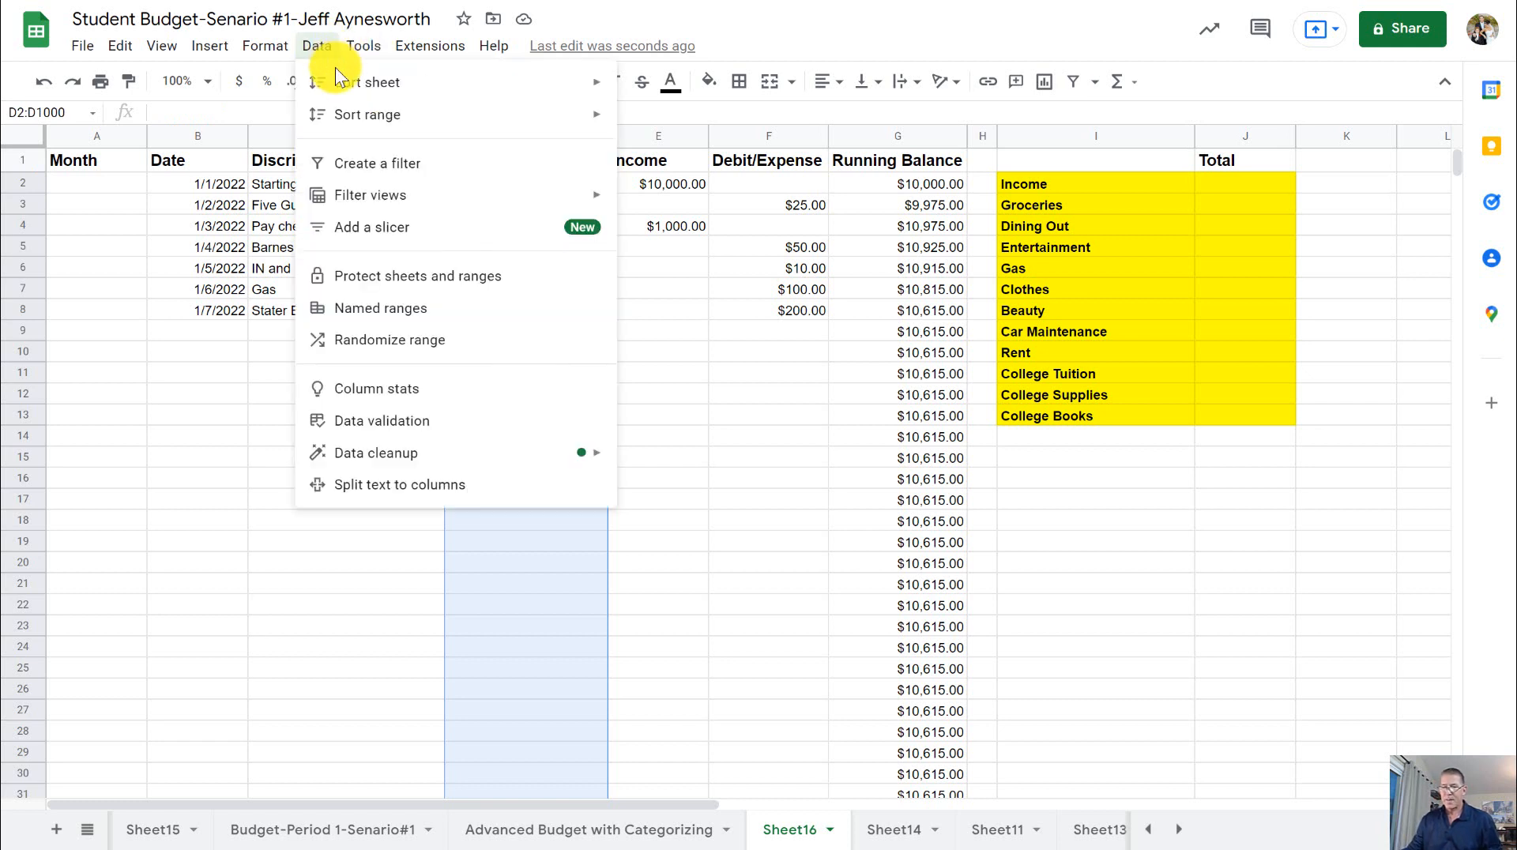
left_click(424, 420)
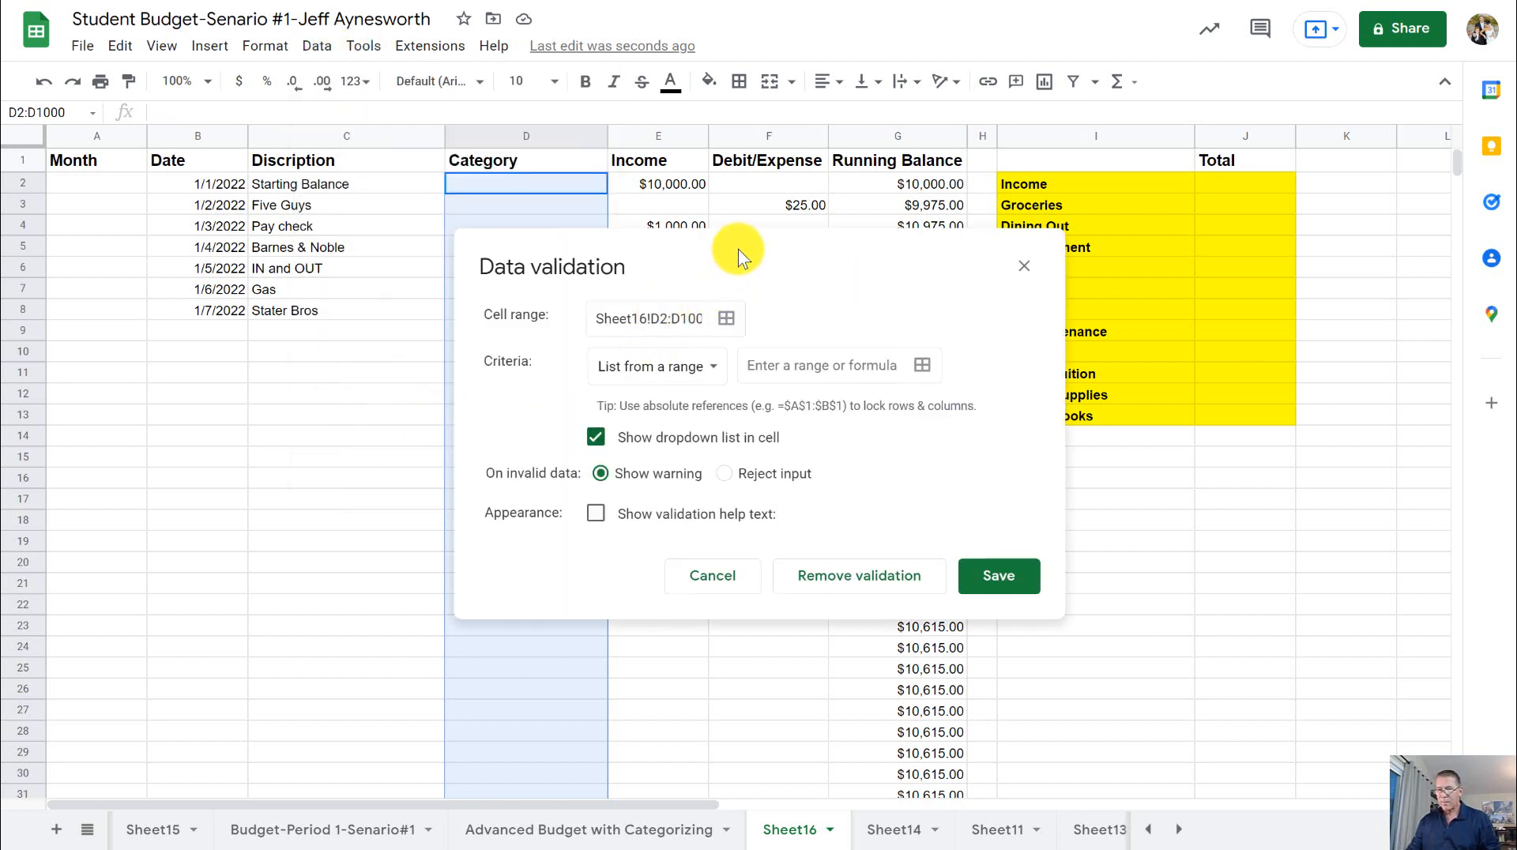
left_click_drag(738, 249, 418, 334)
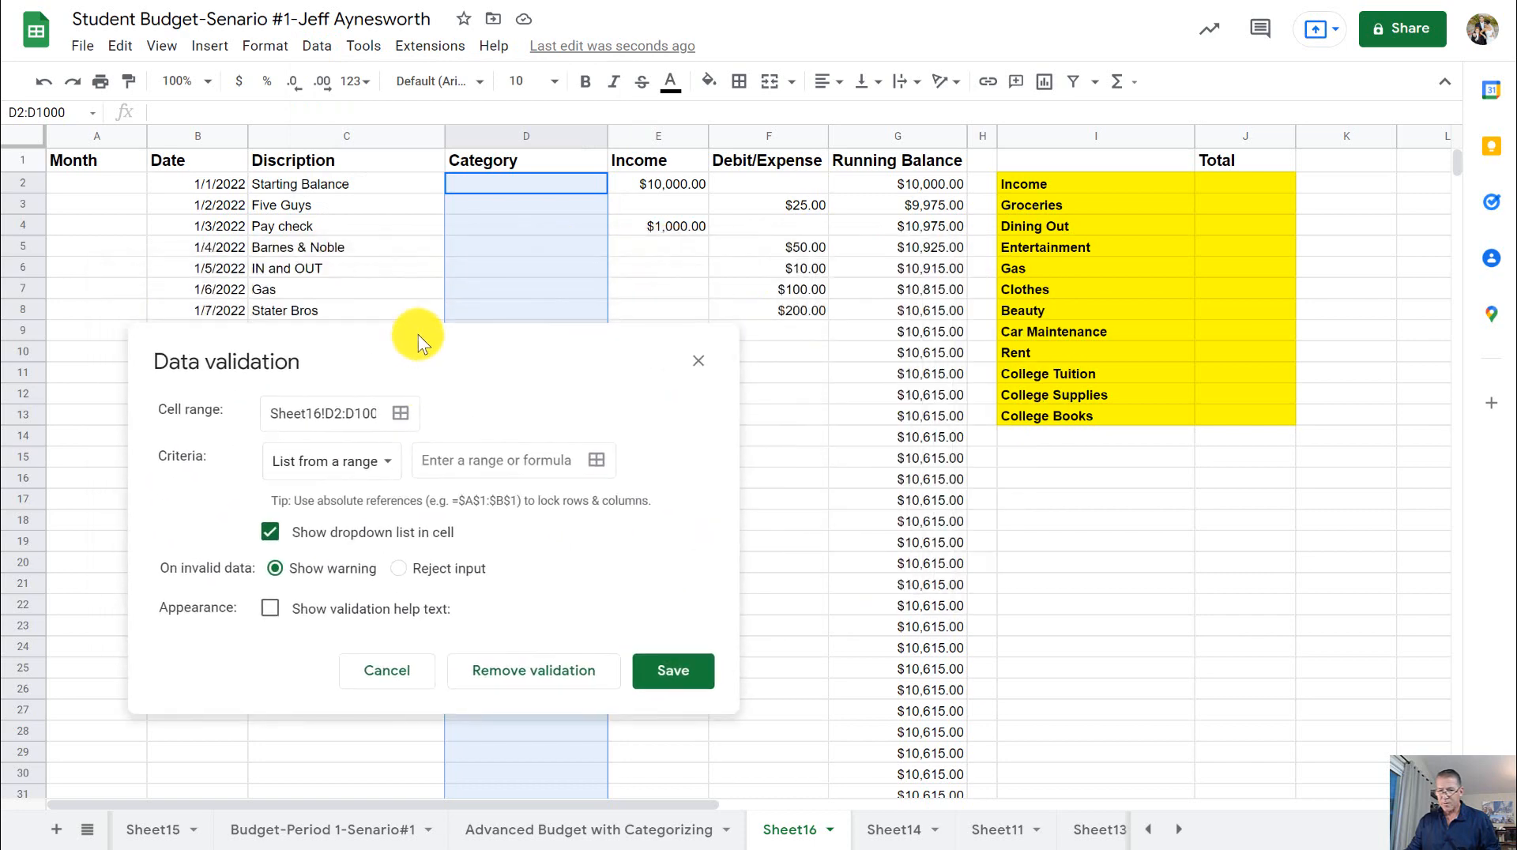
left_click(520, 452)
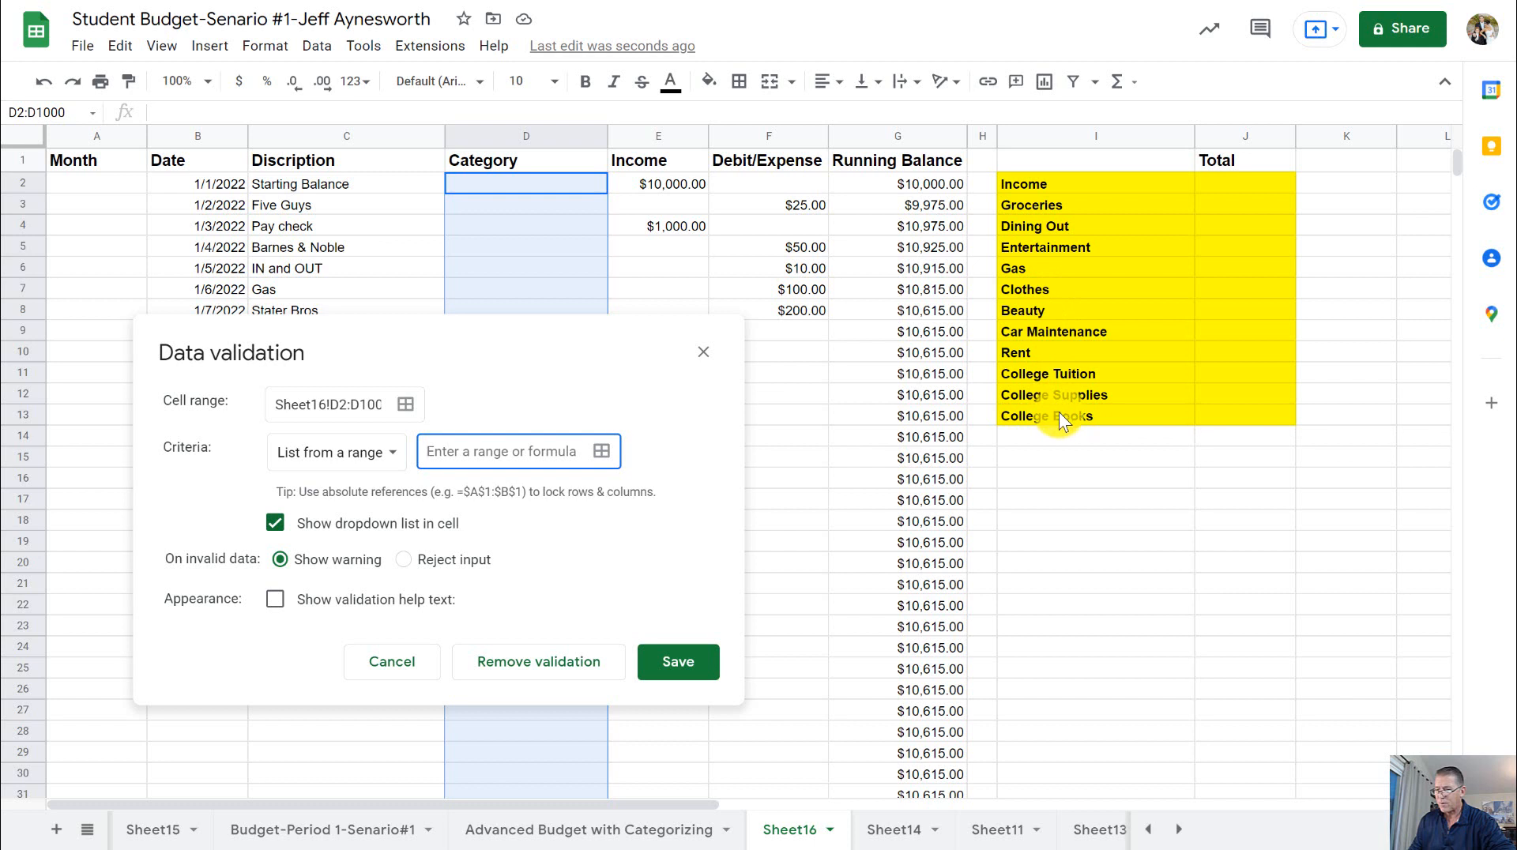
left_click_drag(607, 383, 699, 474)
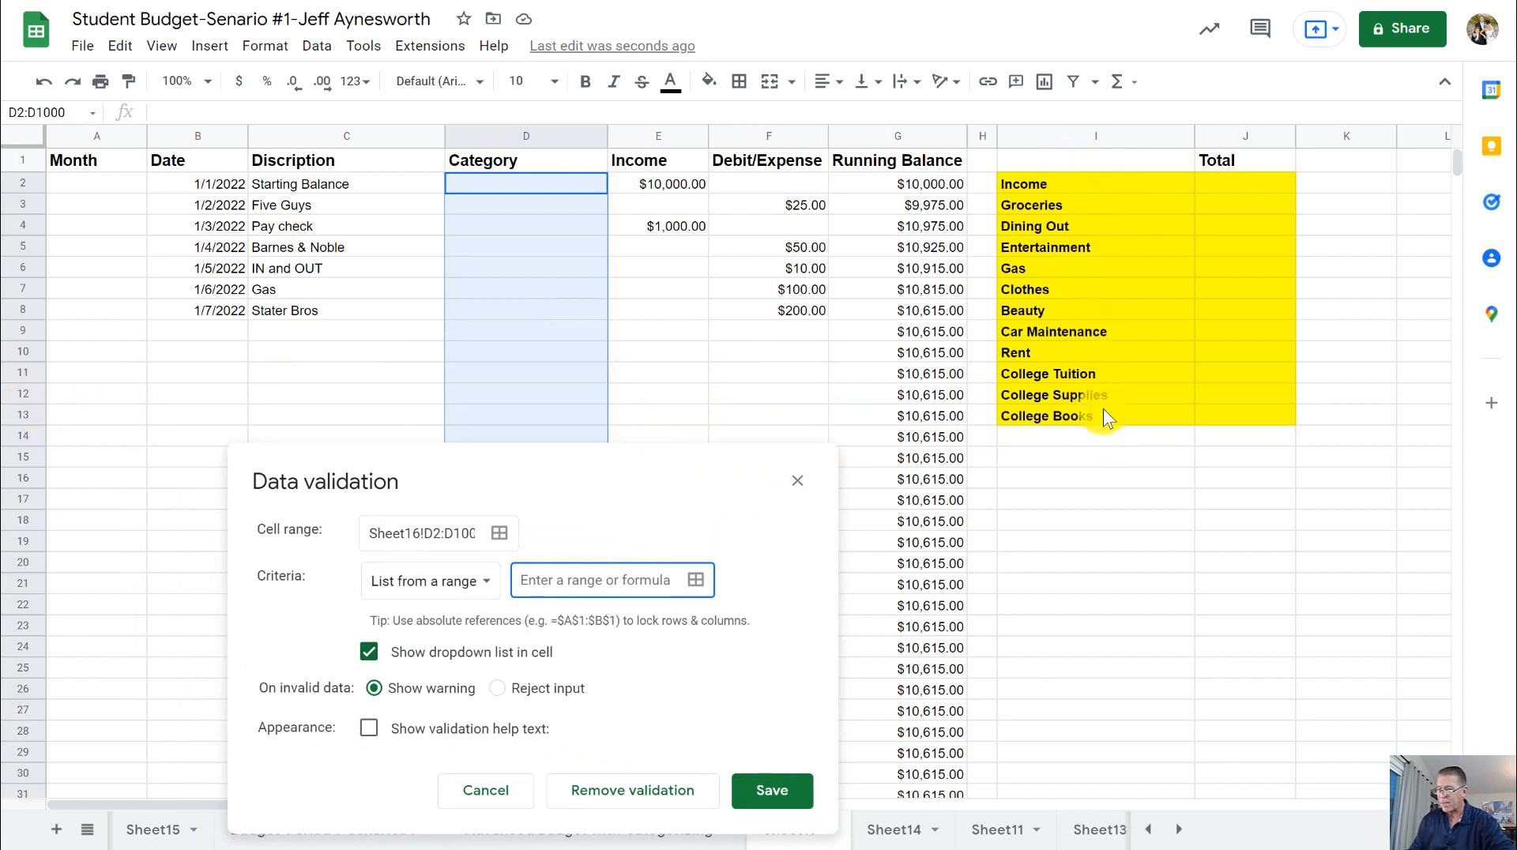
left_click_drag(466, 482, 392, 367)
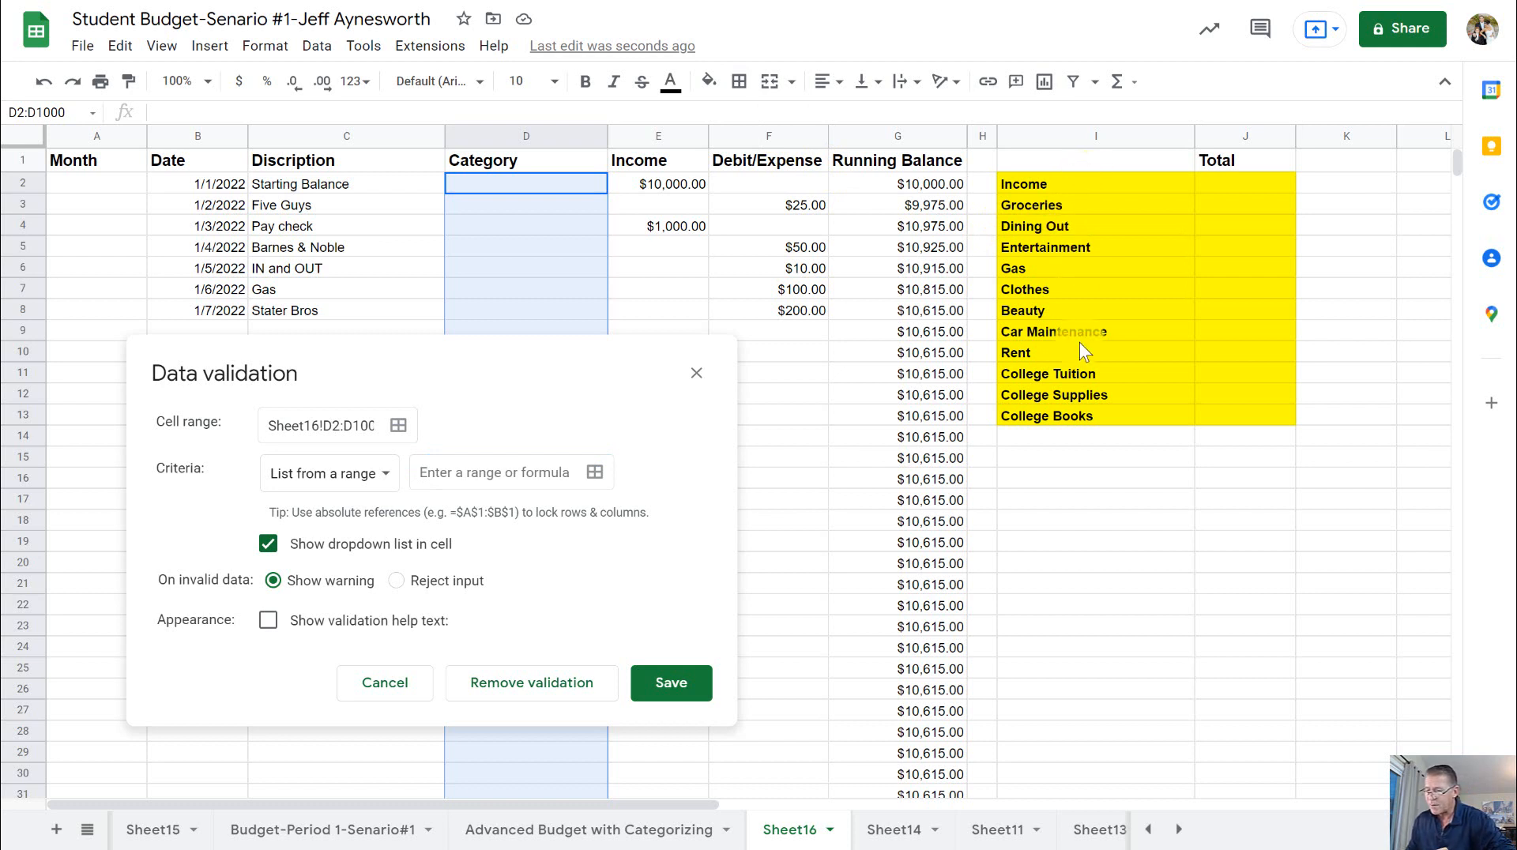
- Set the list-from-a-range criterion to =$i$2:$i$13 and save the dropdown validation for the Category cells
left_click(482, 474)
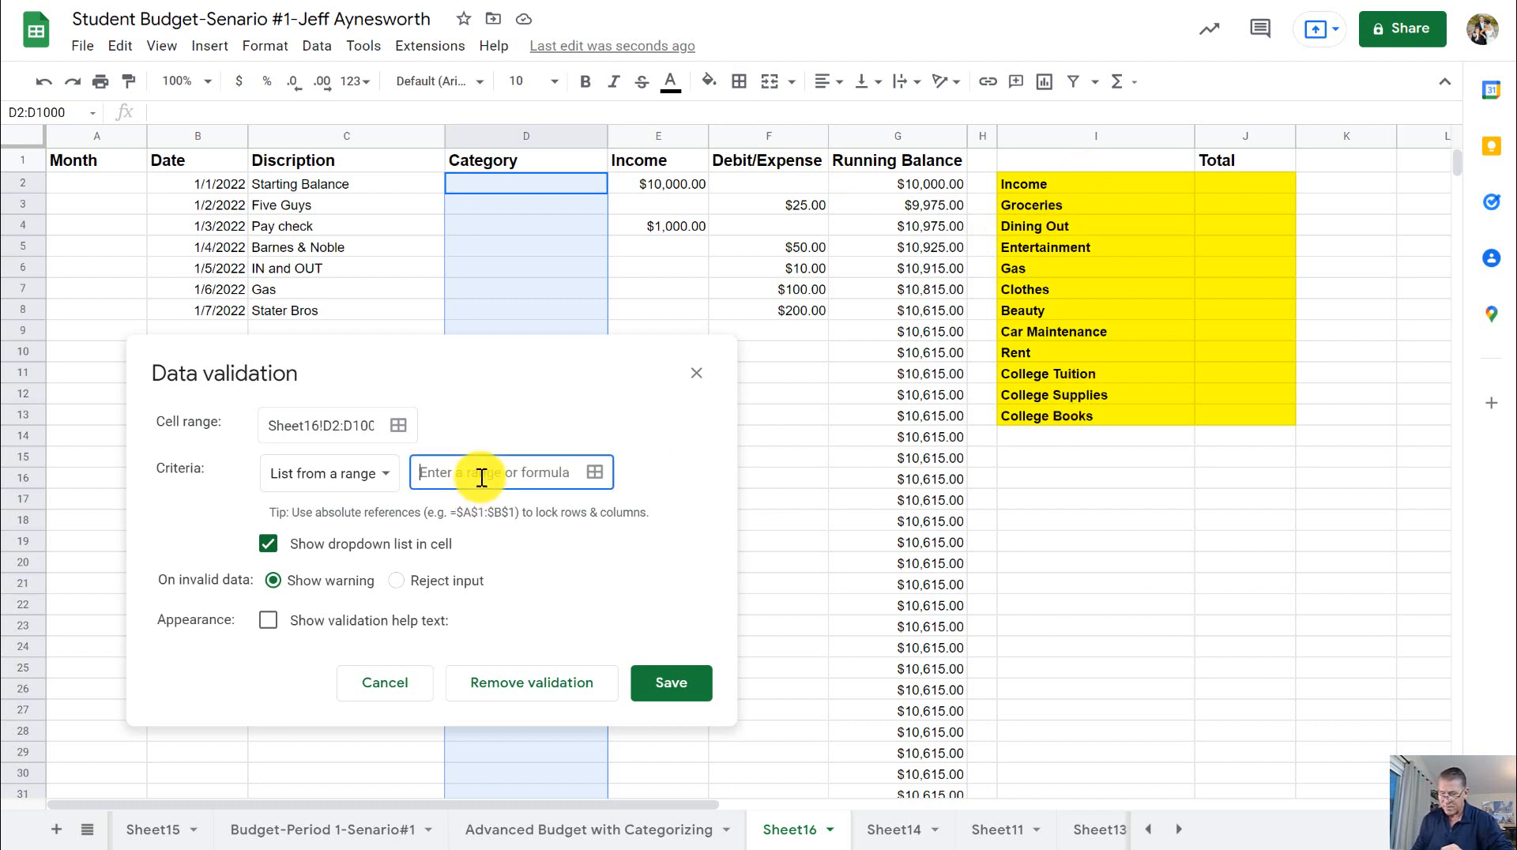
type("=i2")
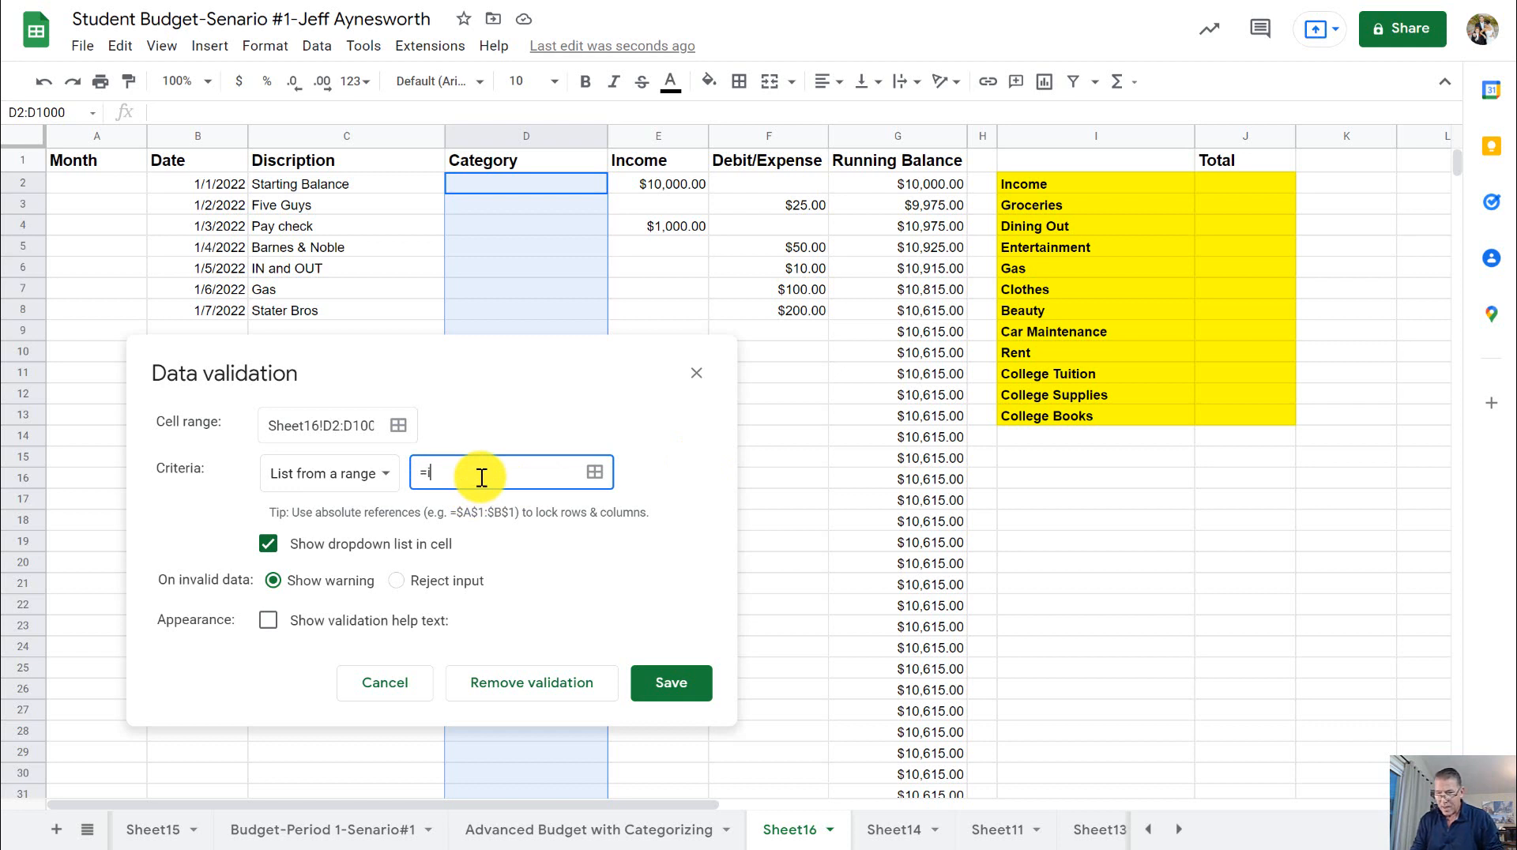
key("BackSpace")
key("BackSpace")
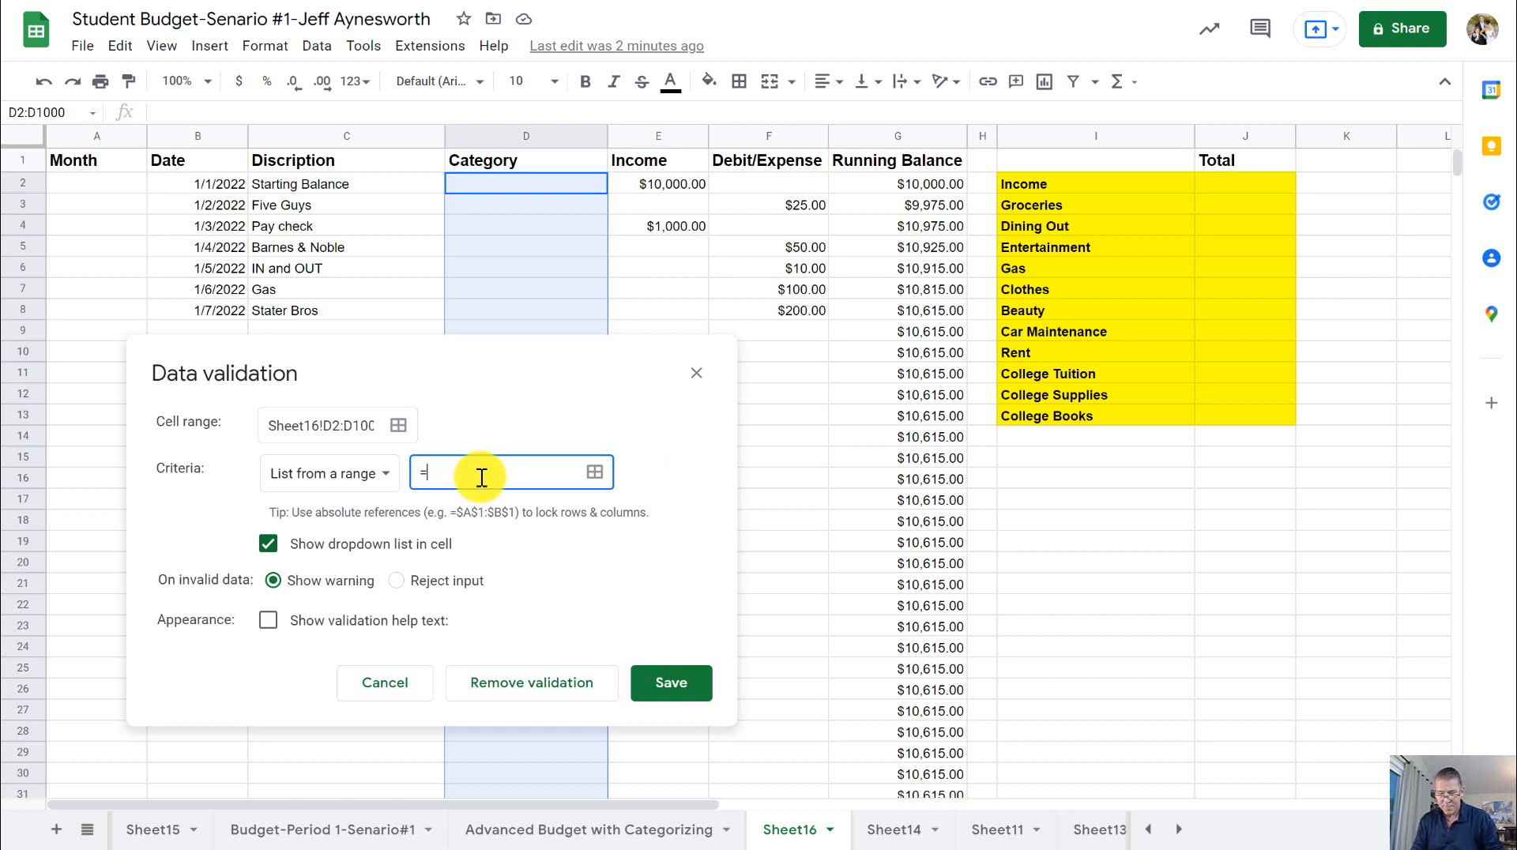
type("$i$2")
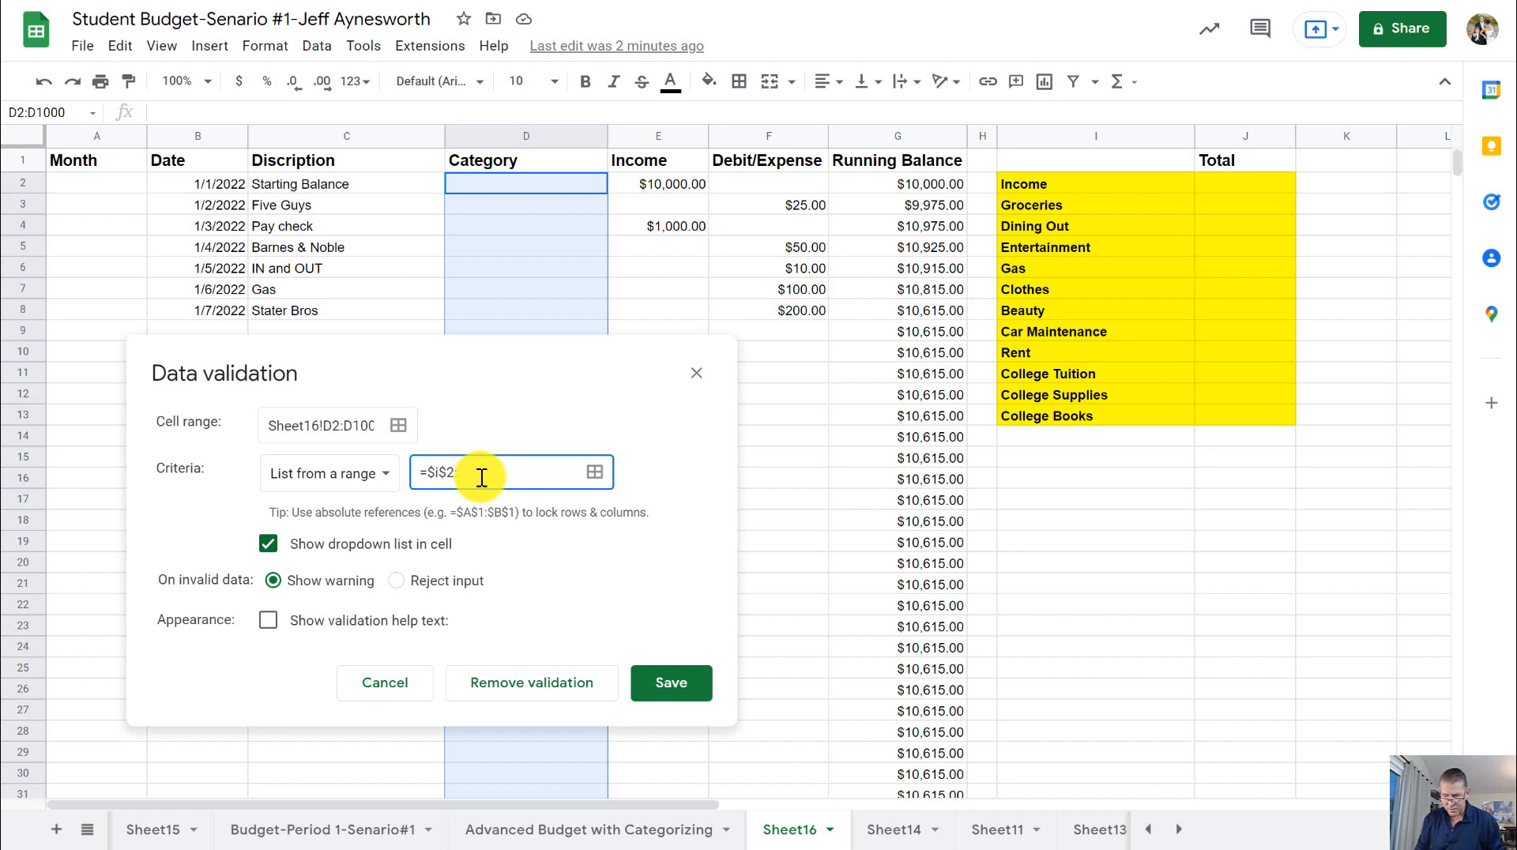
type(":$i$")
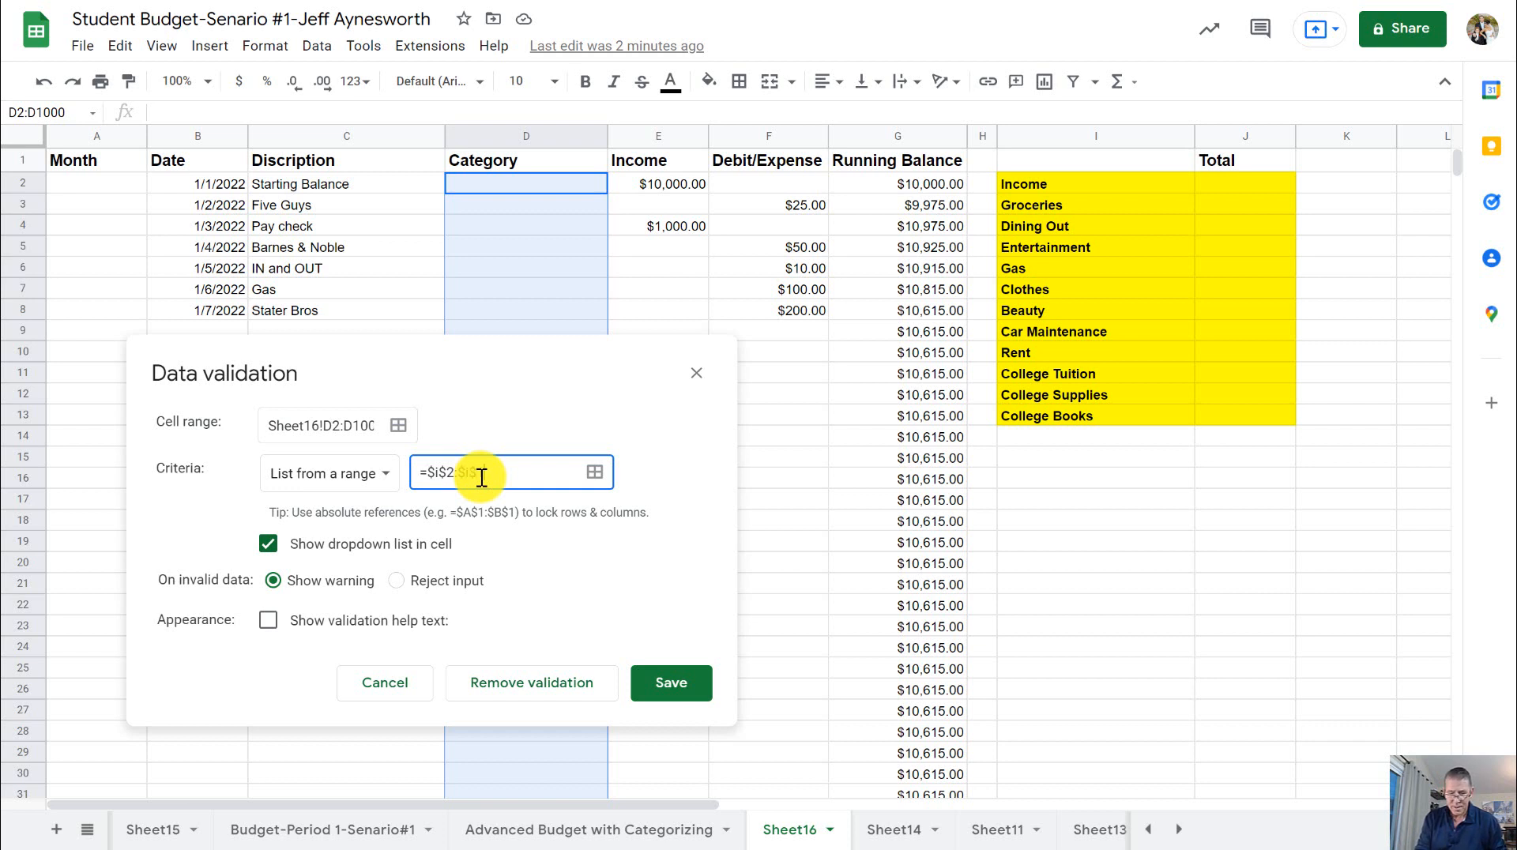
type("13")
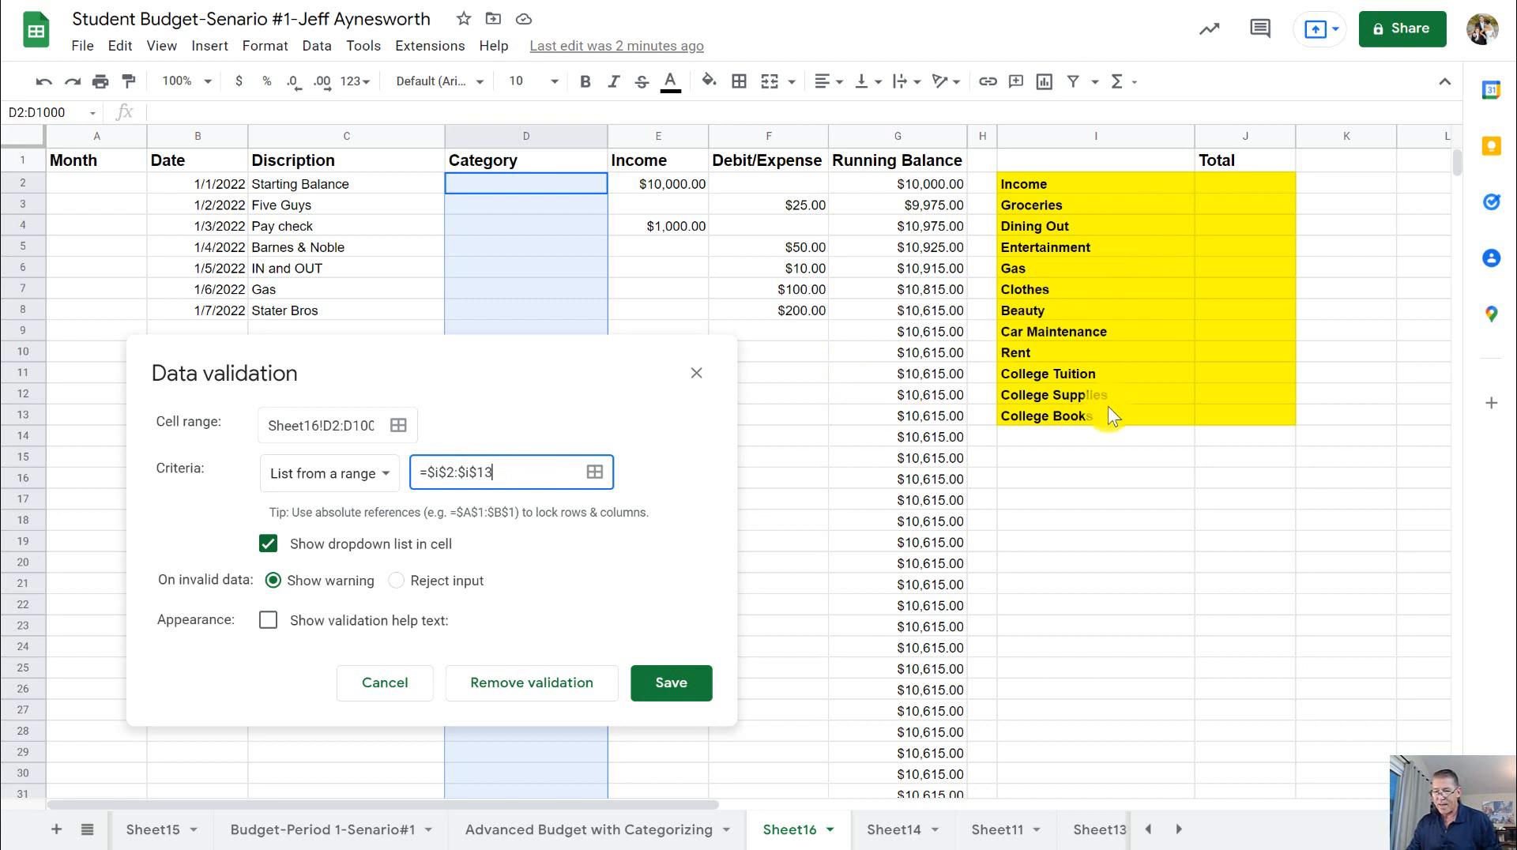
left_click(680, 691)
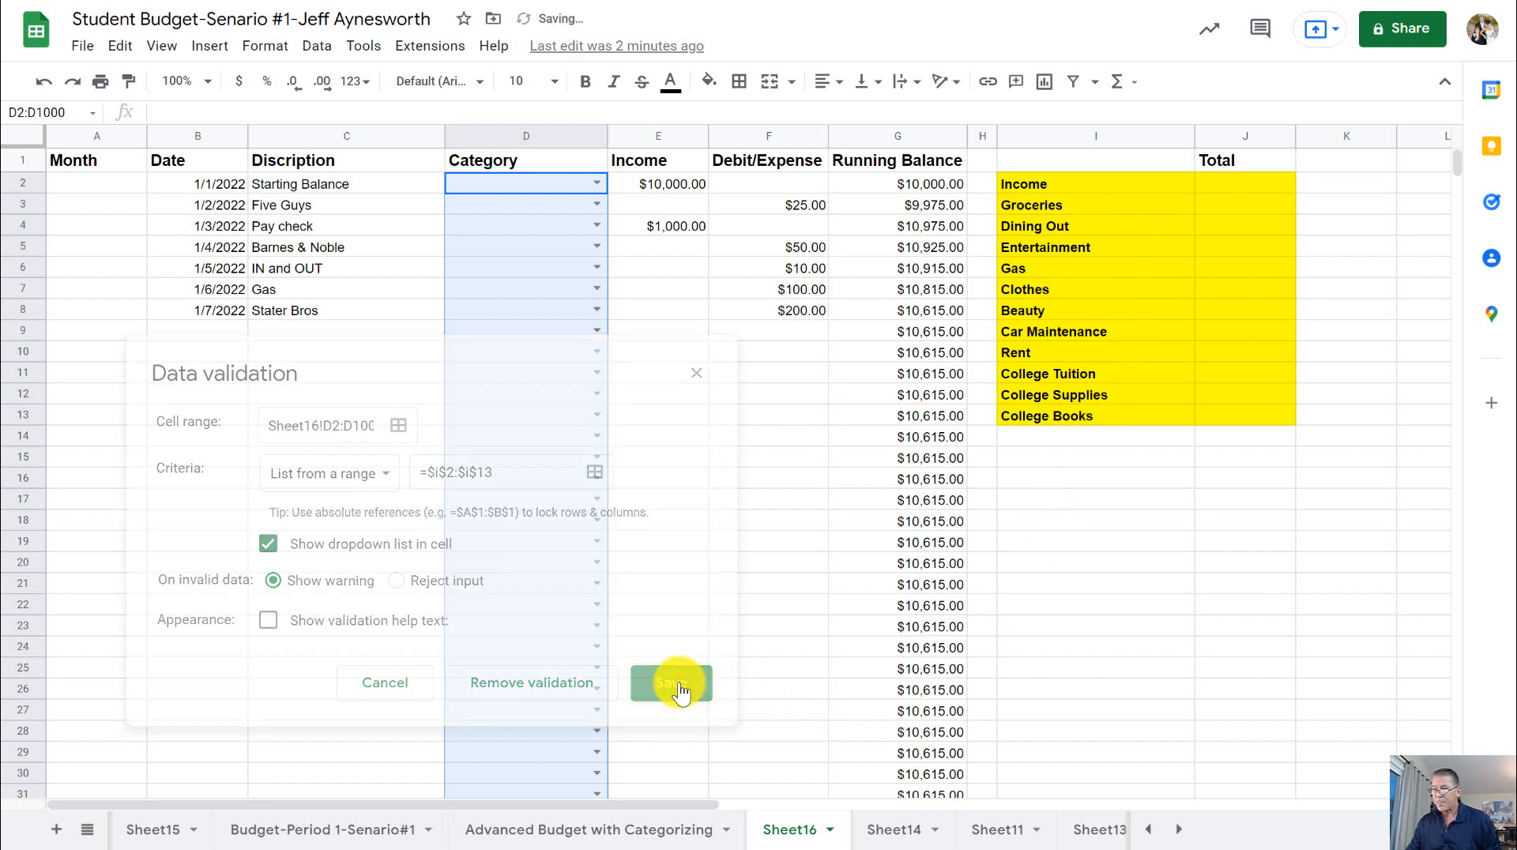
- Choose Income as the category of the Starting Balance entry in cell D2
left_click(596, 181)
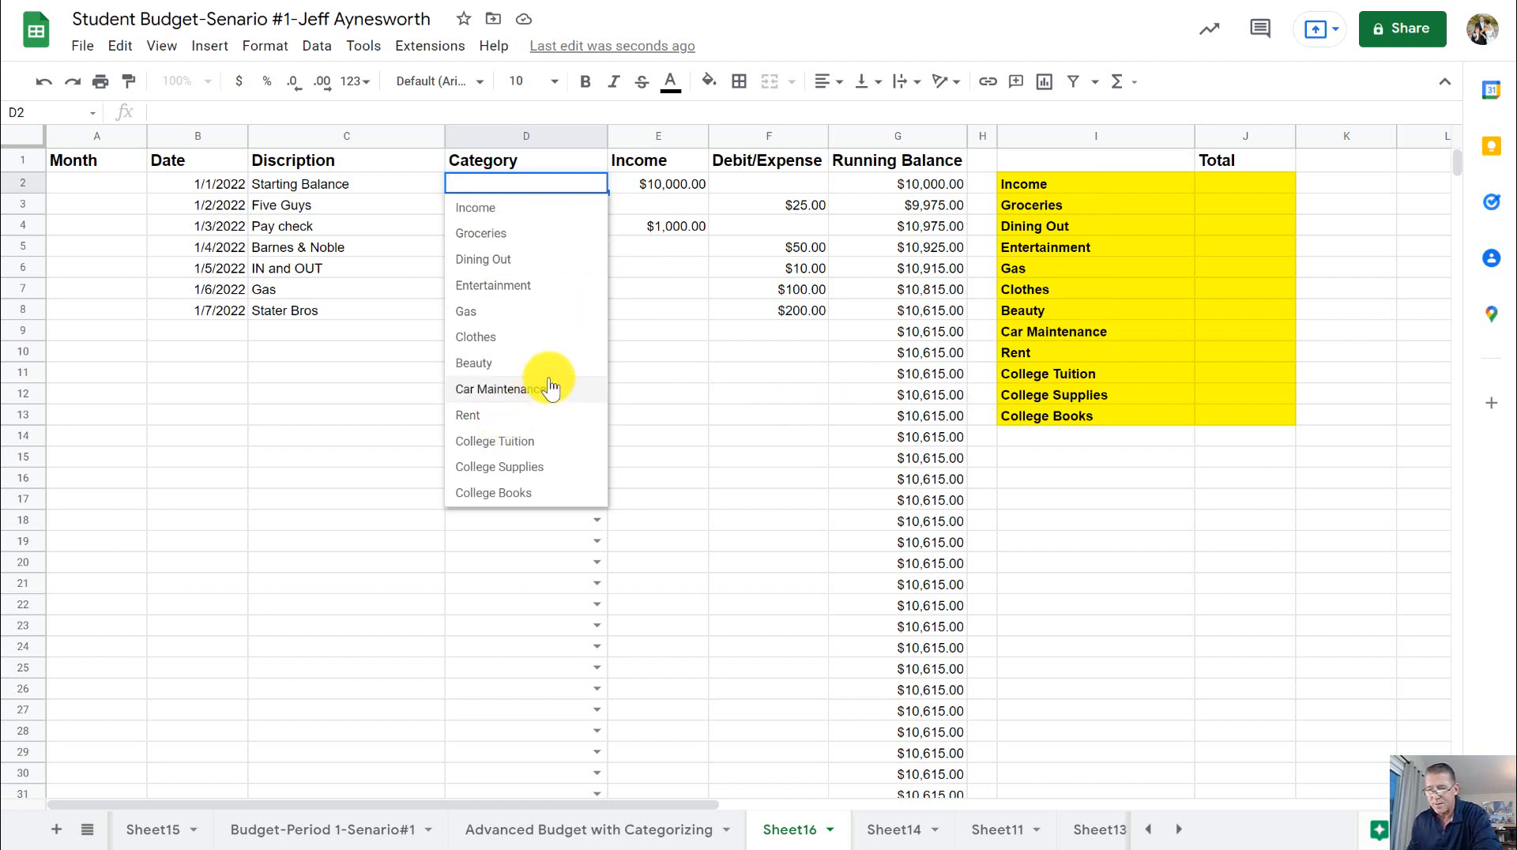
left_click(500, 212)
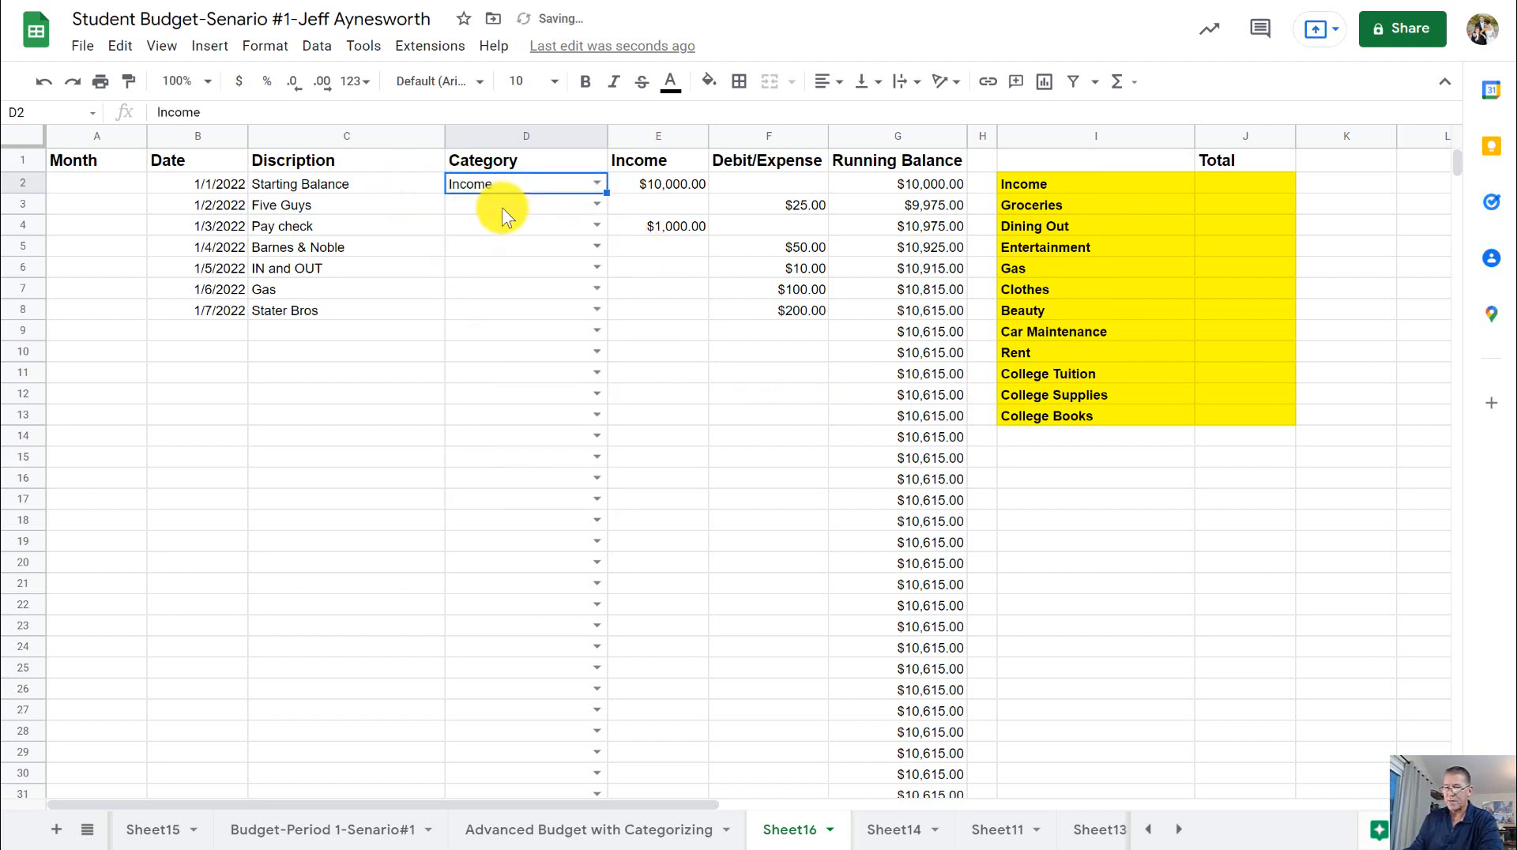
- Categorize Five Guys as Dining Out, Pay check as Income, and Barnes & Noble as Entertainment in D3:D5
left_click(596, 204)
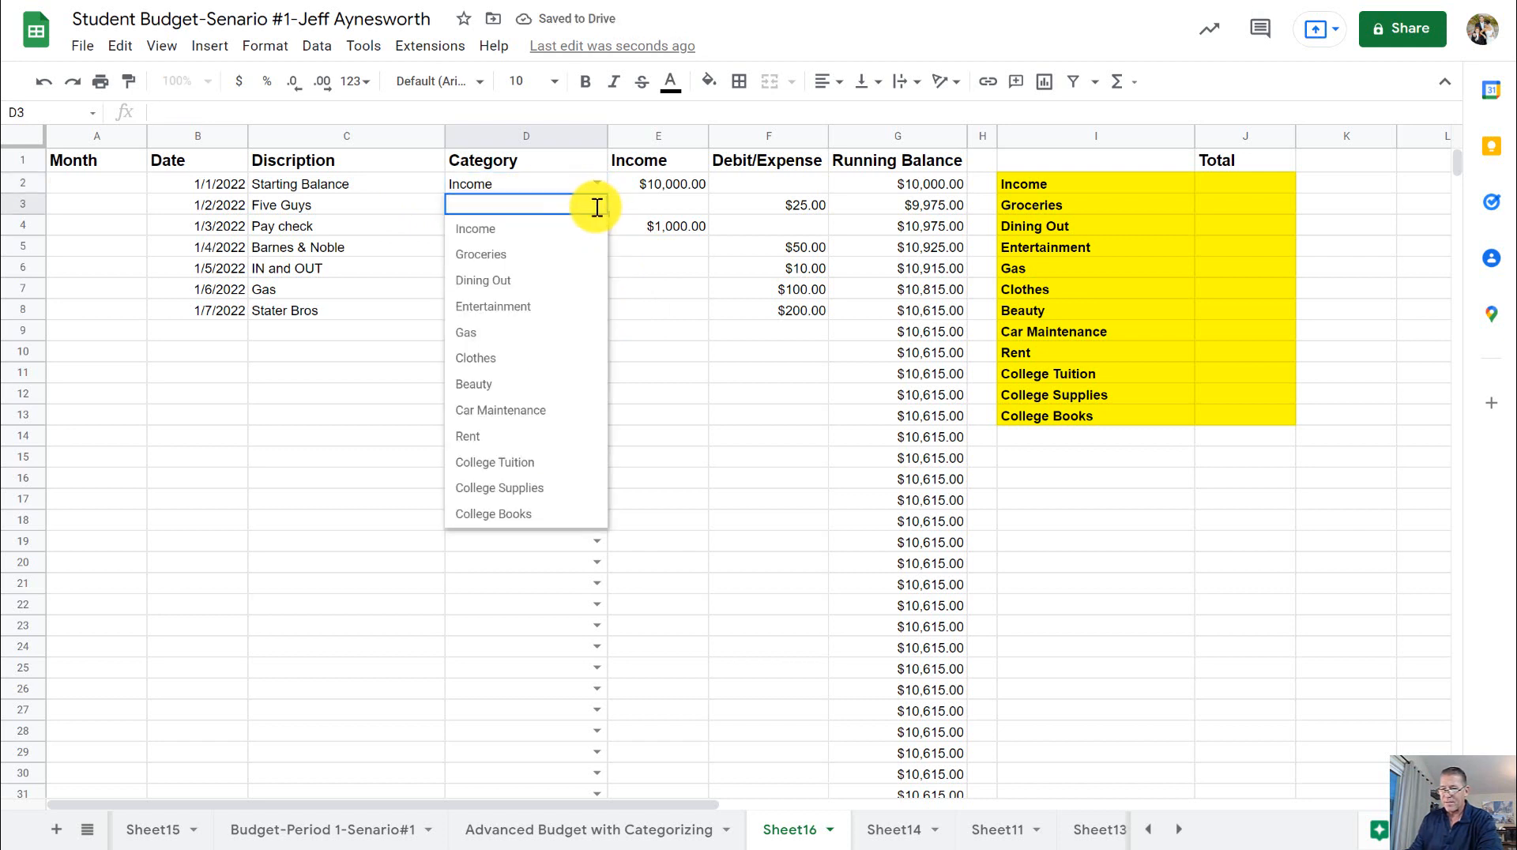
left_click(550, 285)
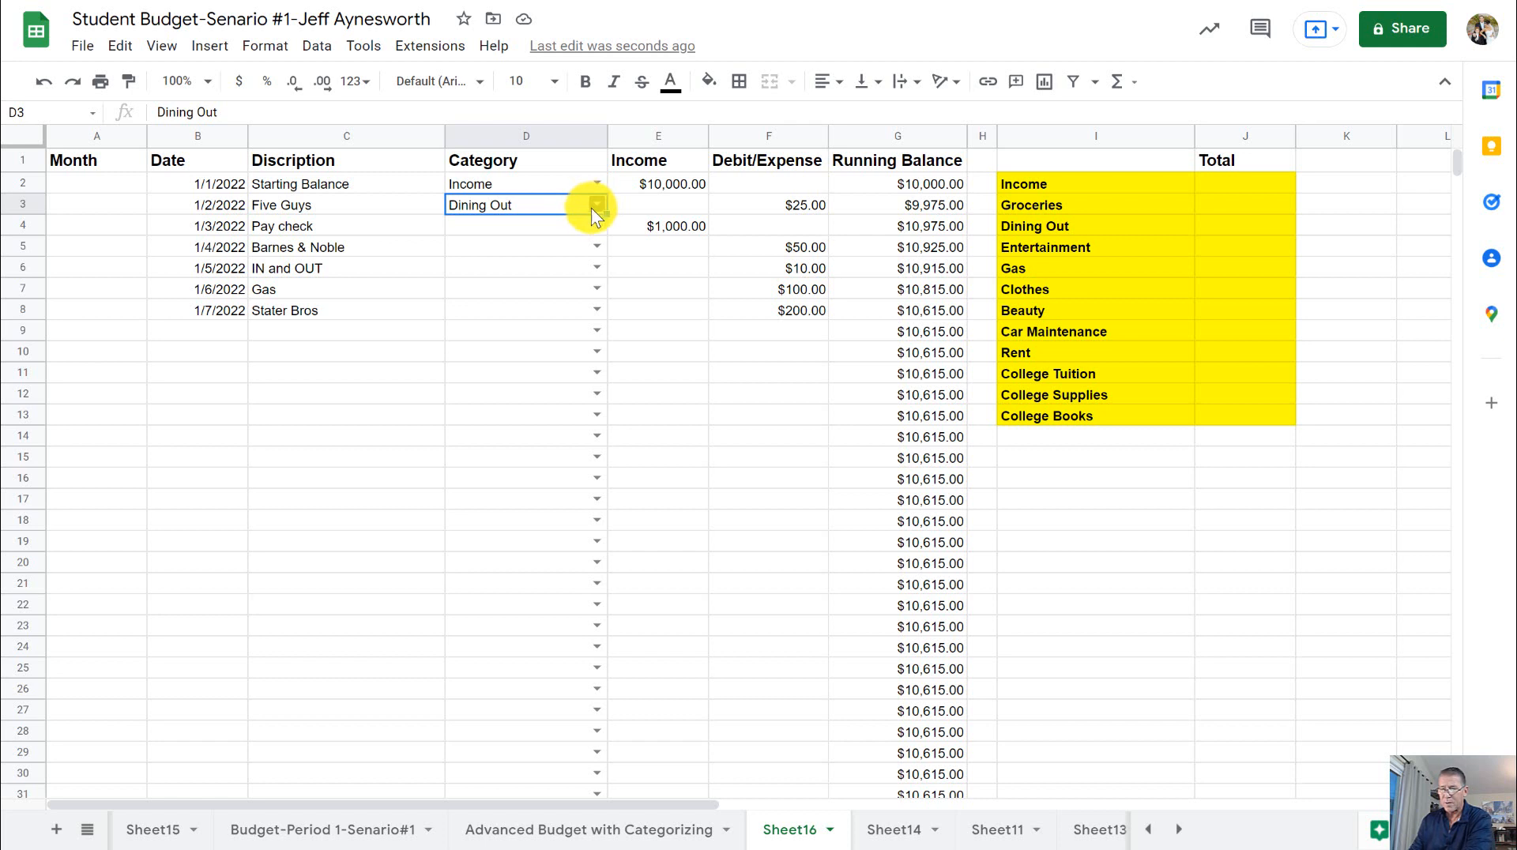
left_click(596, 226)
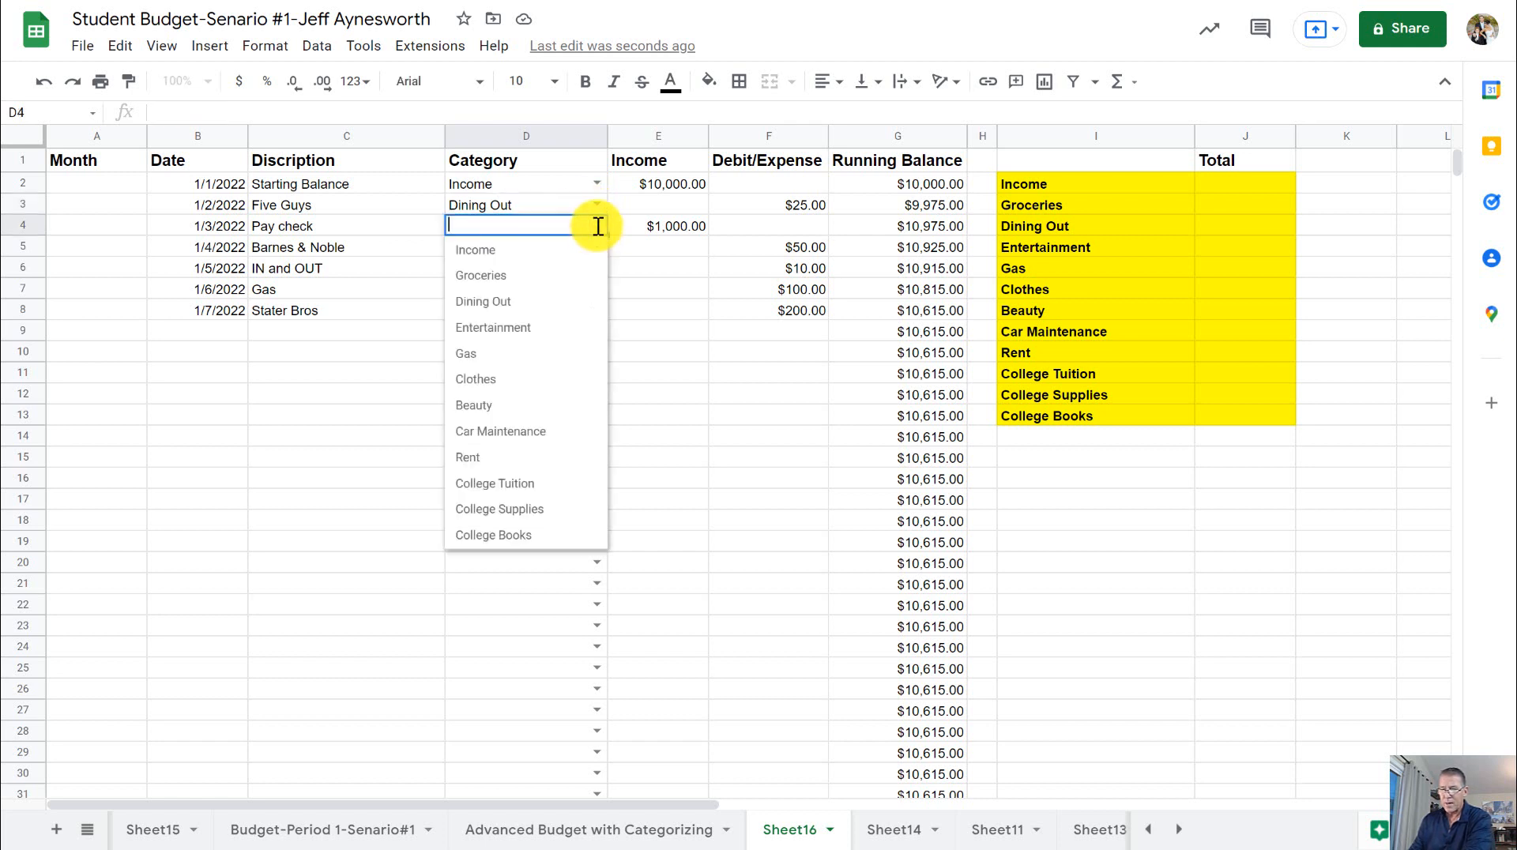
left_click(586, 249)
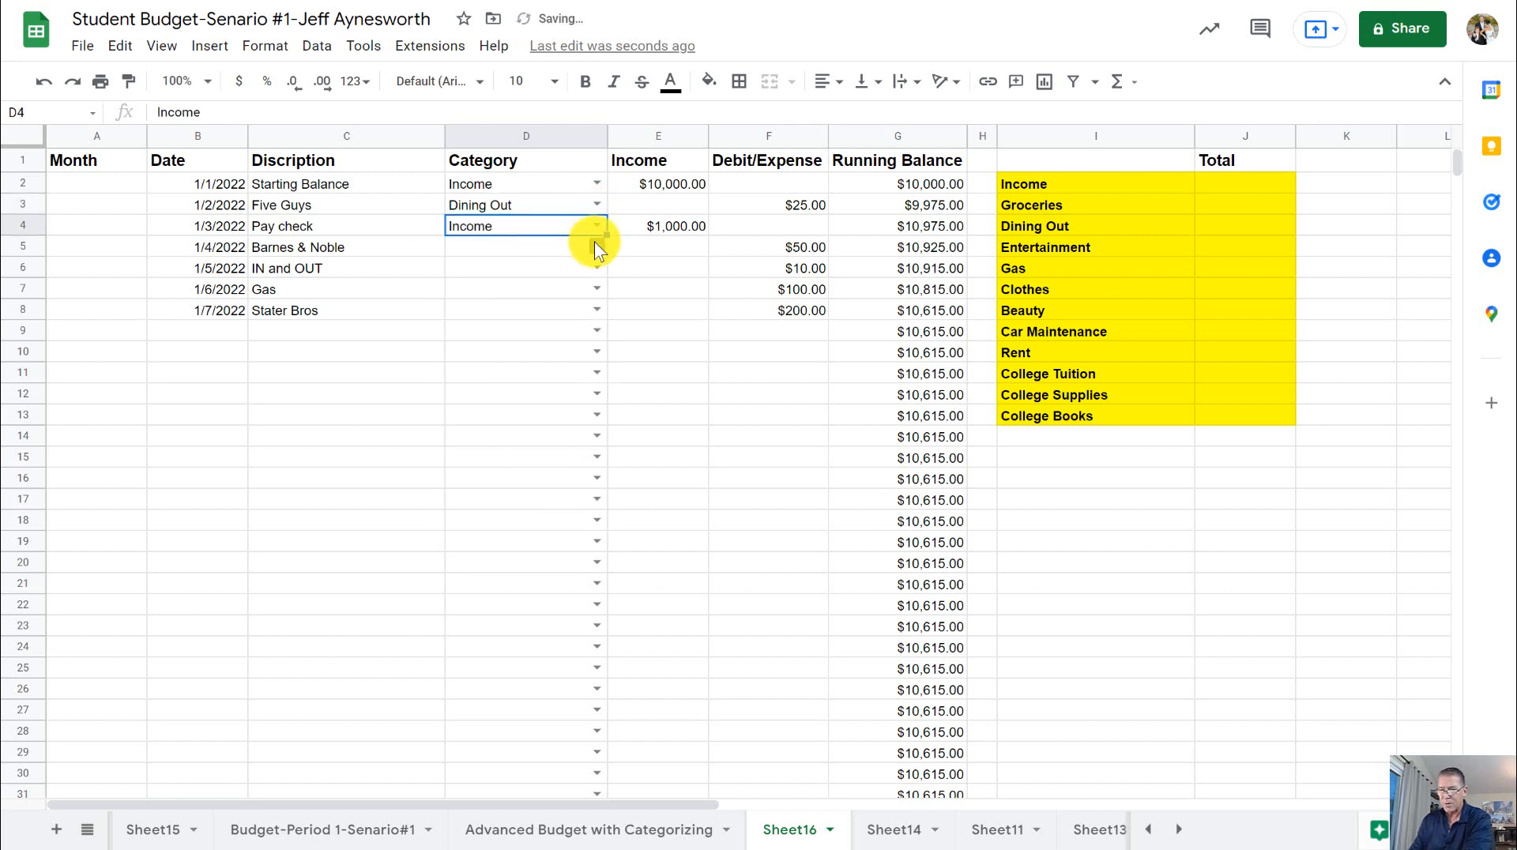
left_click(594, 242)
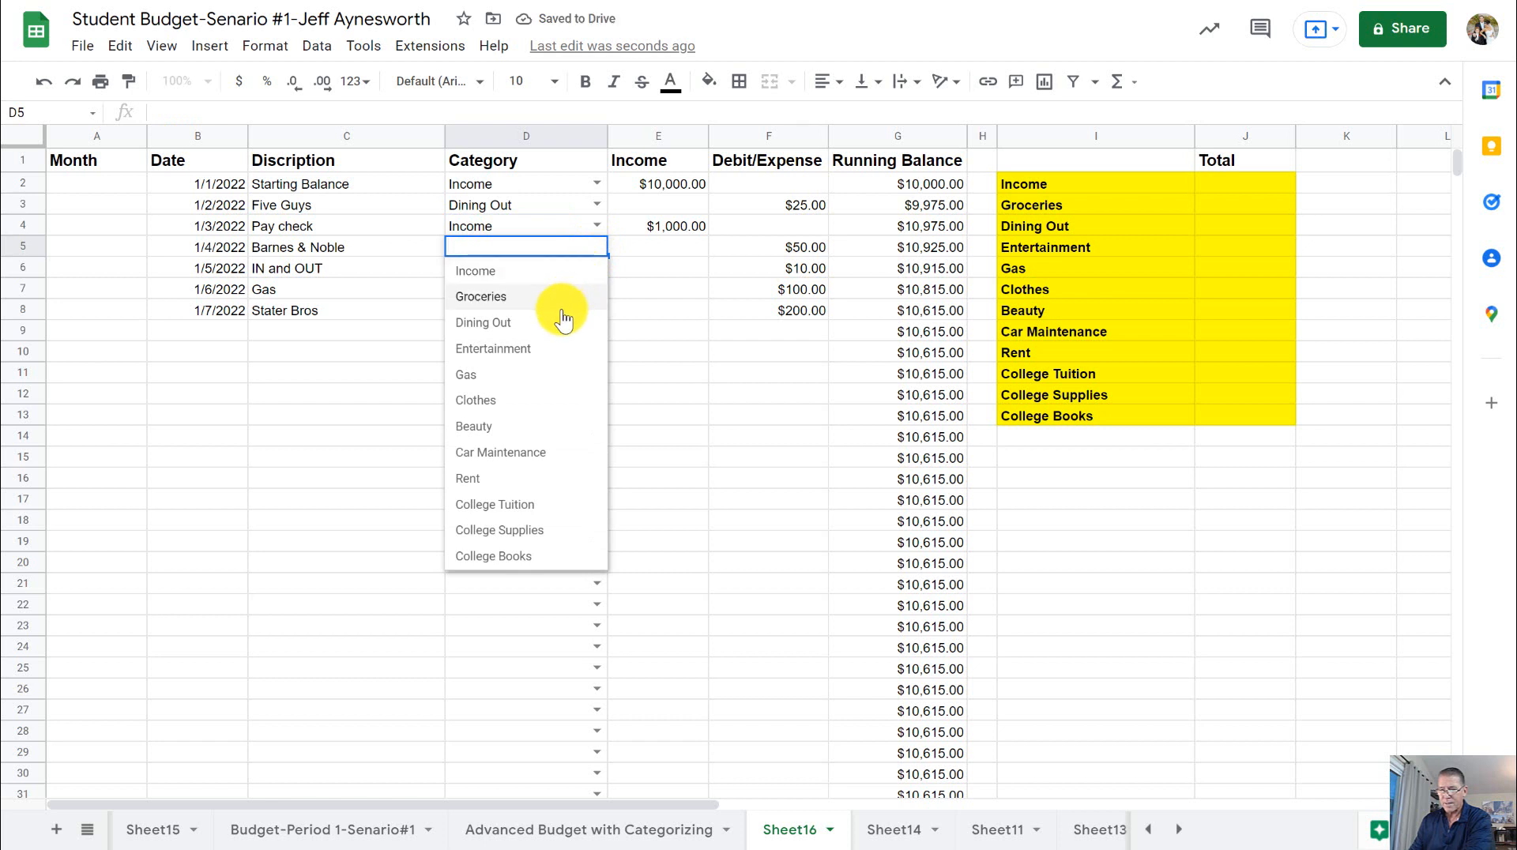
left_click(544, 348)
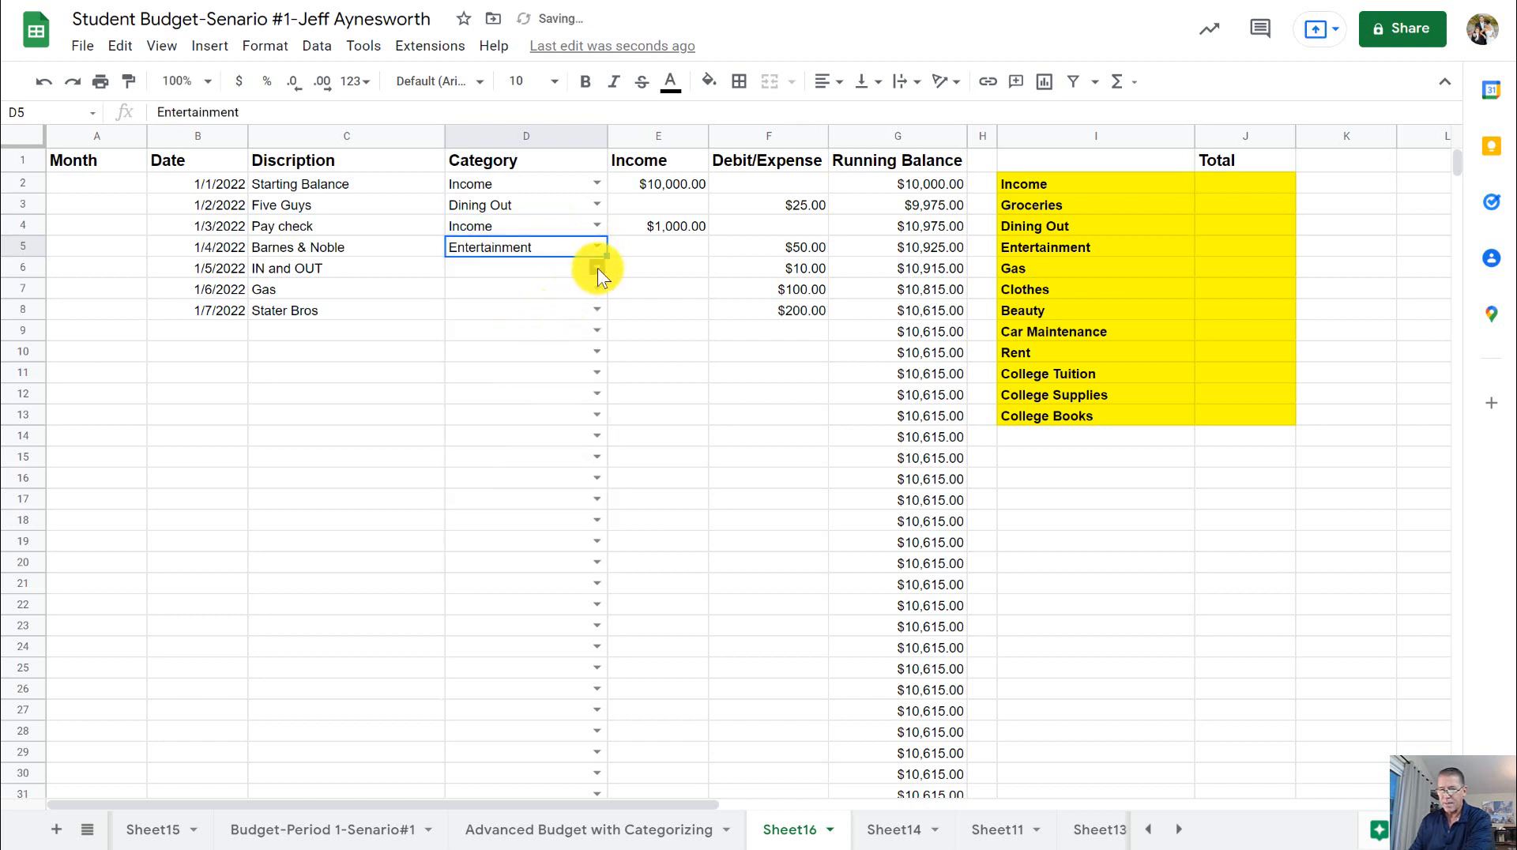
- Categorize IN and OUT as Dining Out, Gas as Gas, and Stater Bros as Groceries in D6:D8
left_click(596, 268)
left_click(546, 348)
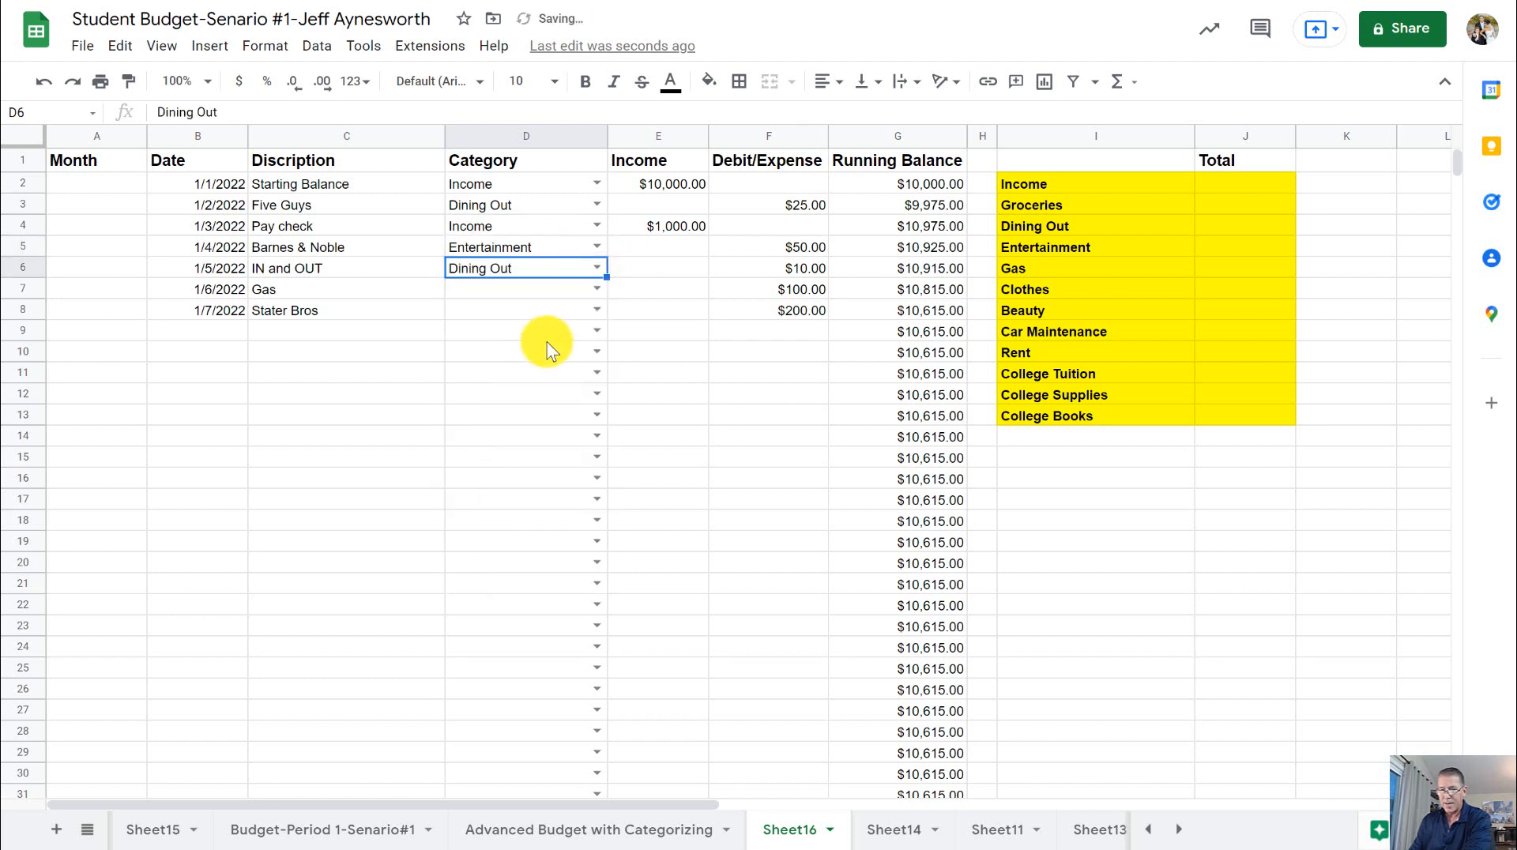
left_click(594, 290)
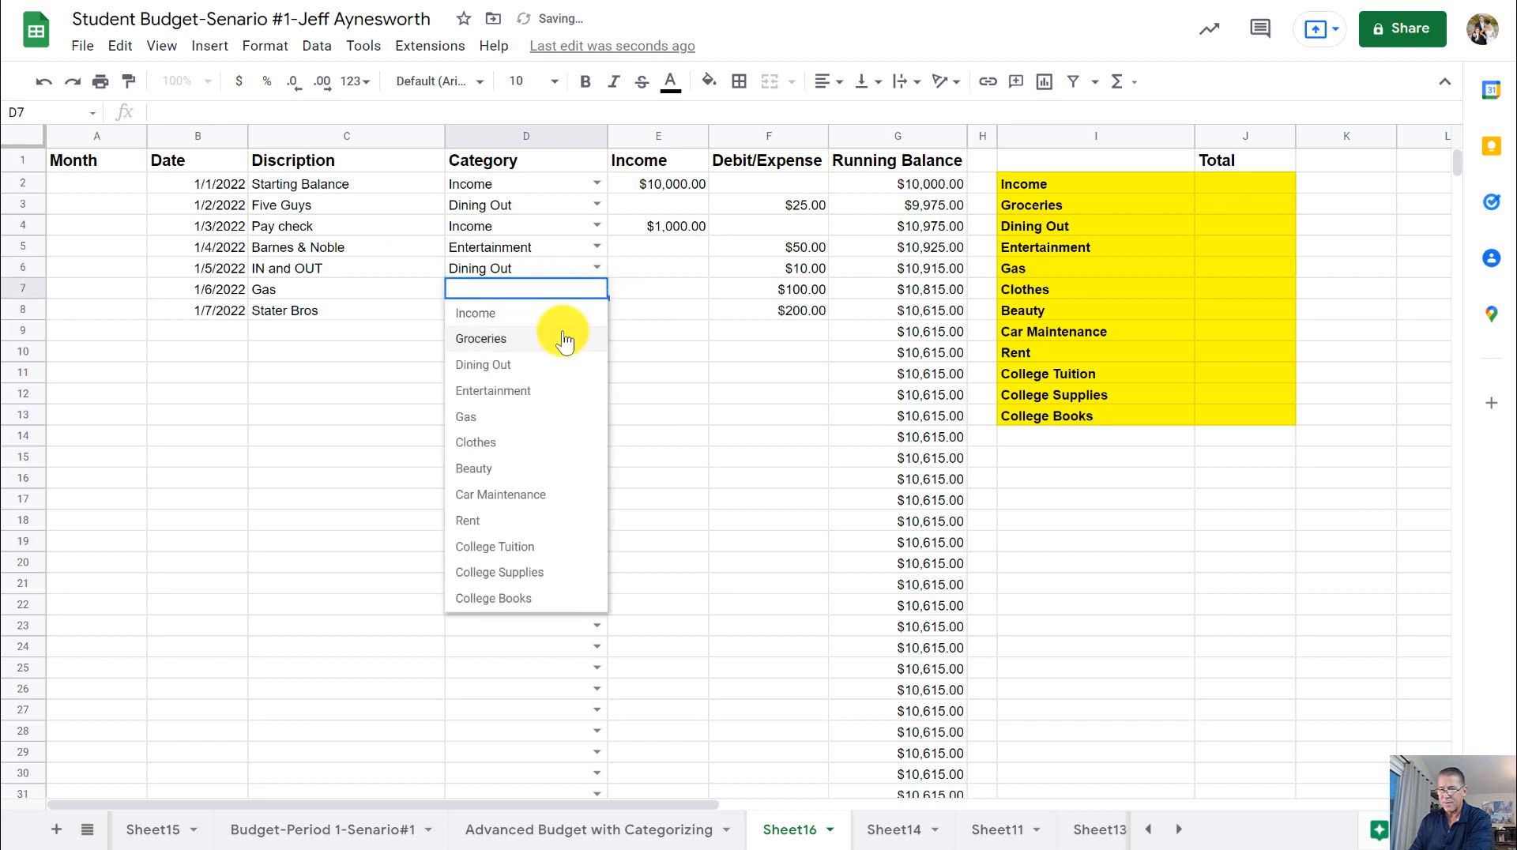
left_click(529, 416)
left_click(595, 310)
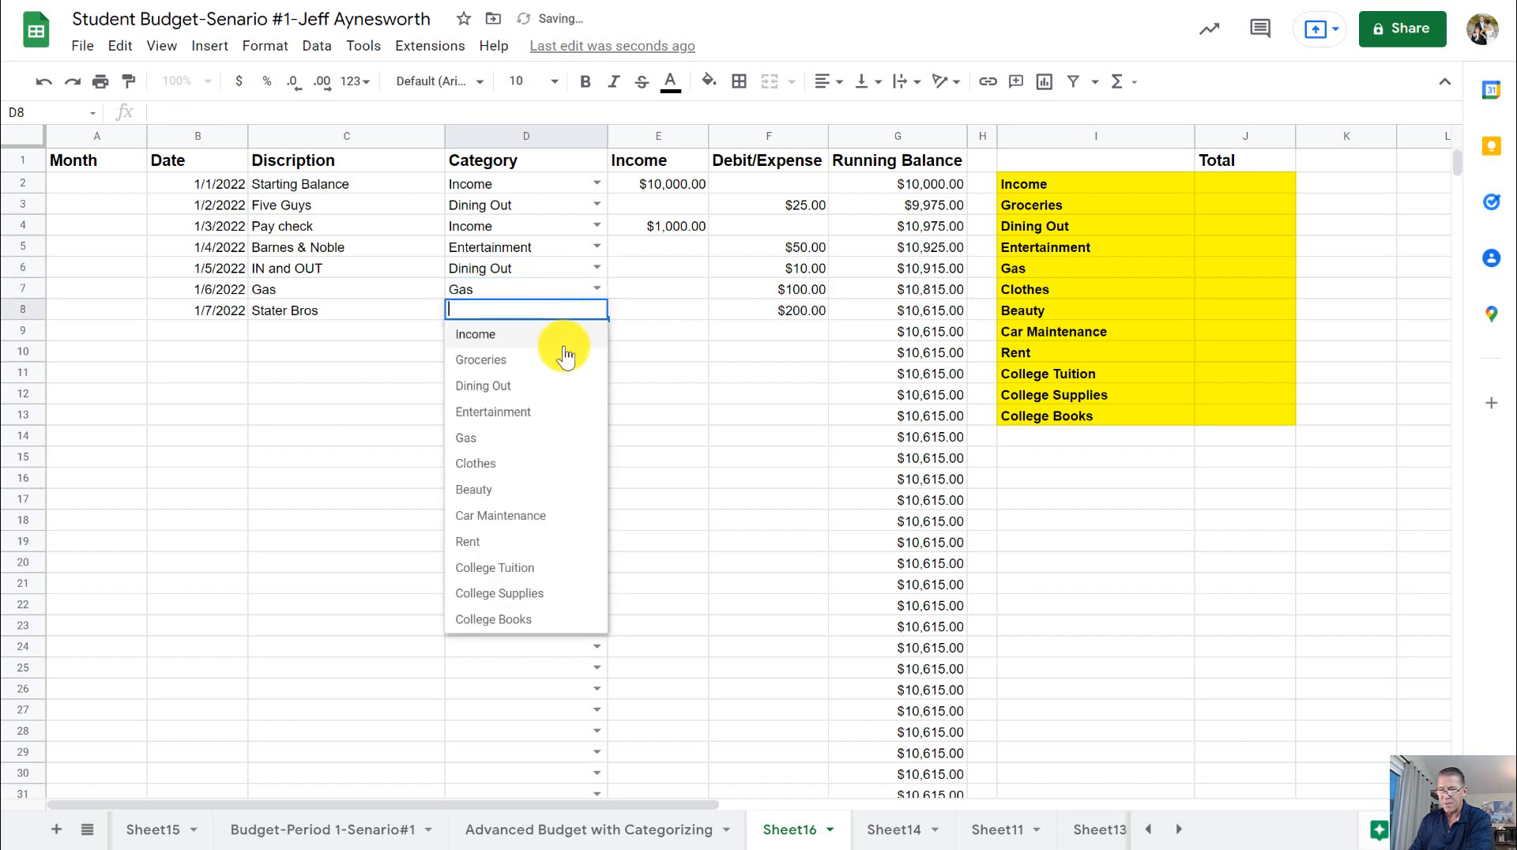
left_click(555, 362)
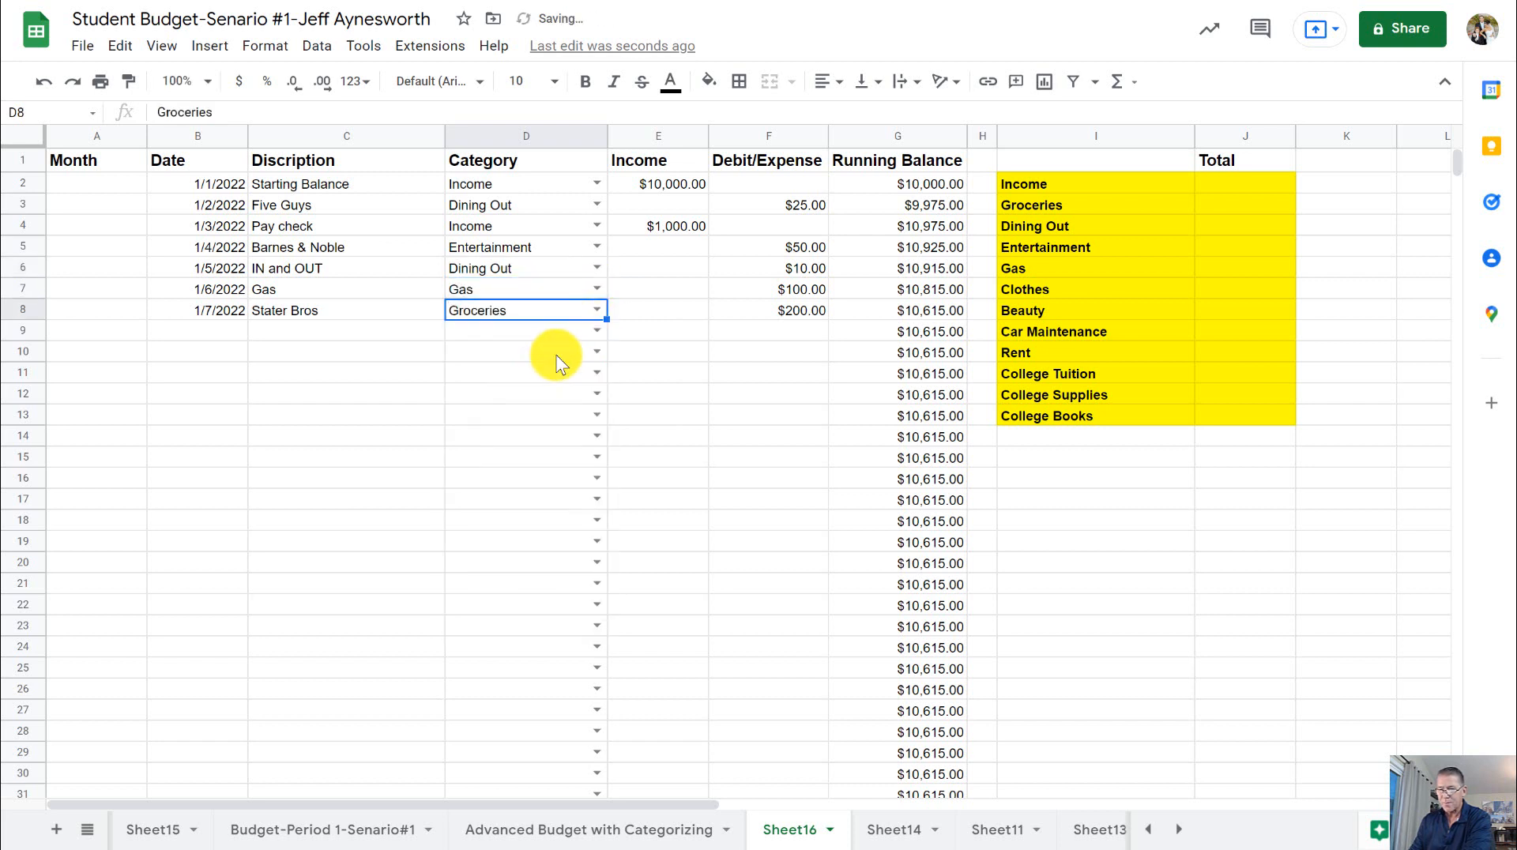
left_click(510, 336)
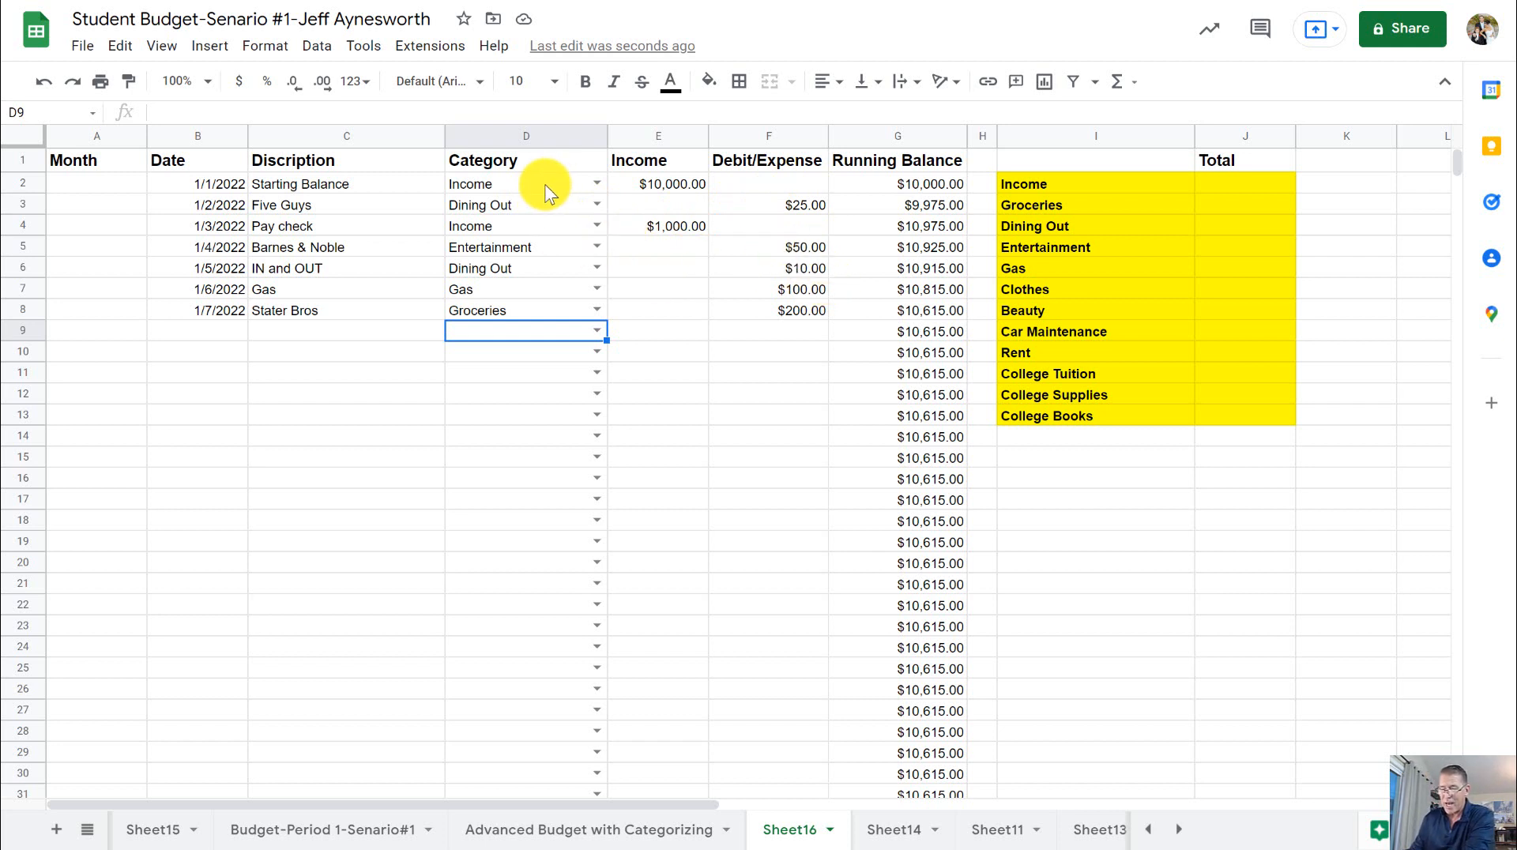
left_click(1251, 186)
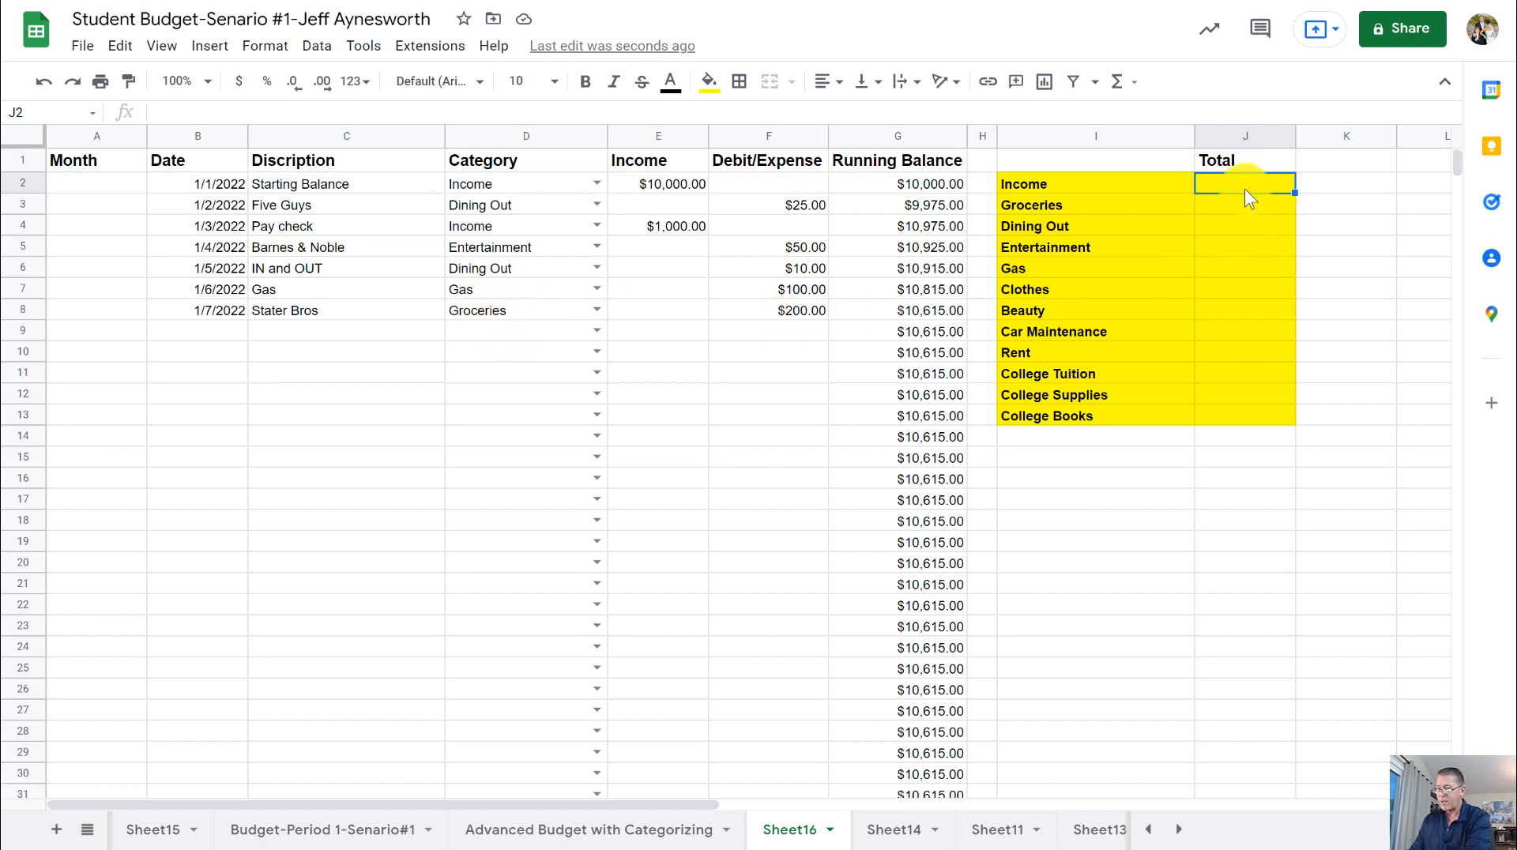
left_click_drag(1260, 183, 1237, 419)
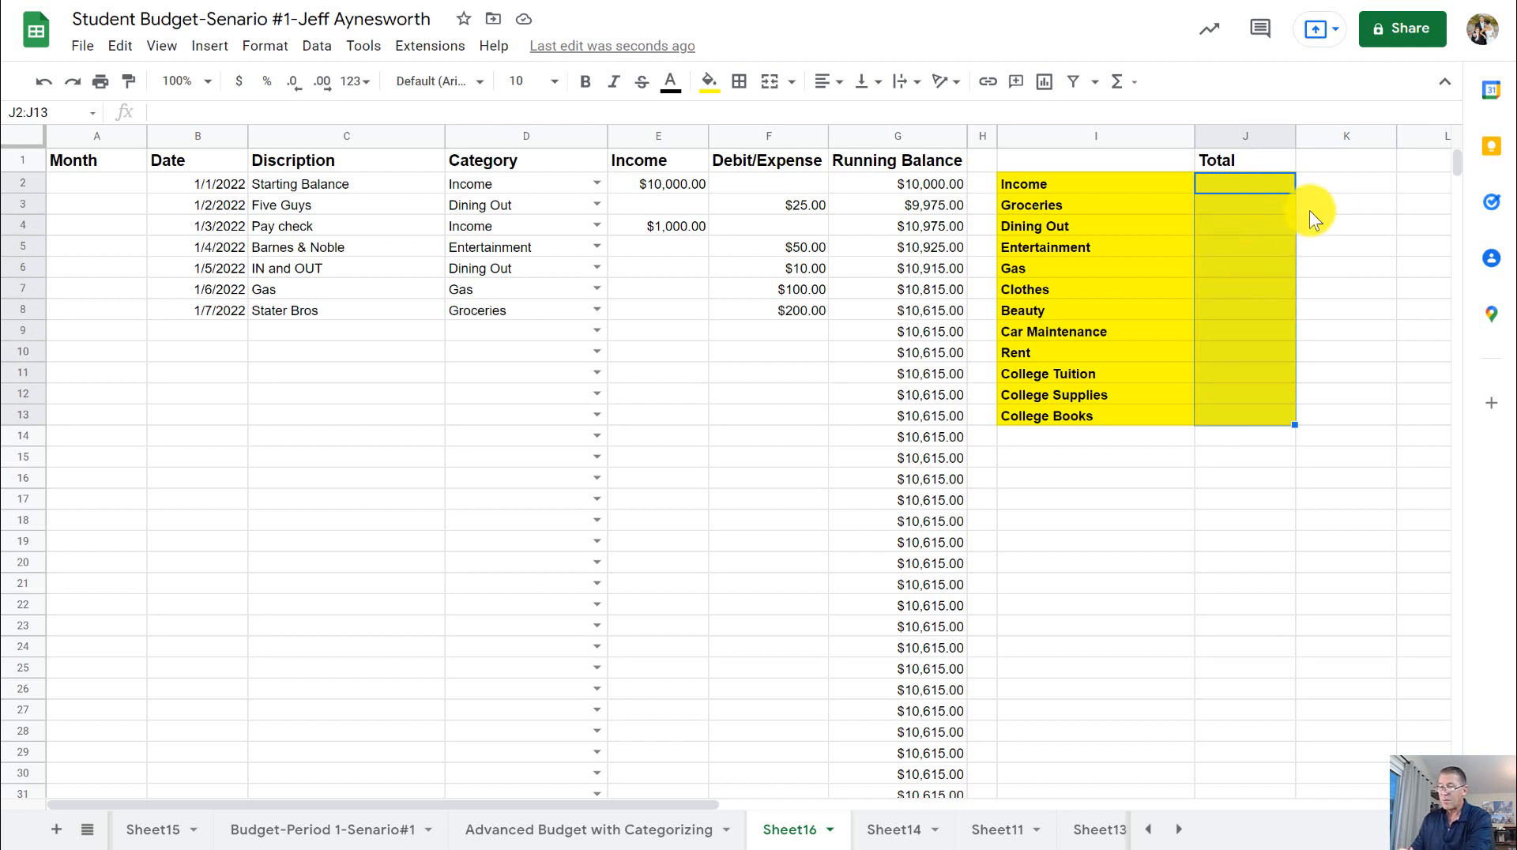
left_click(1344, 181)
left_click(1266, 184)
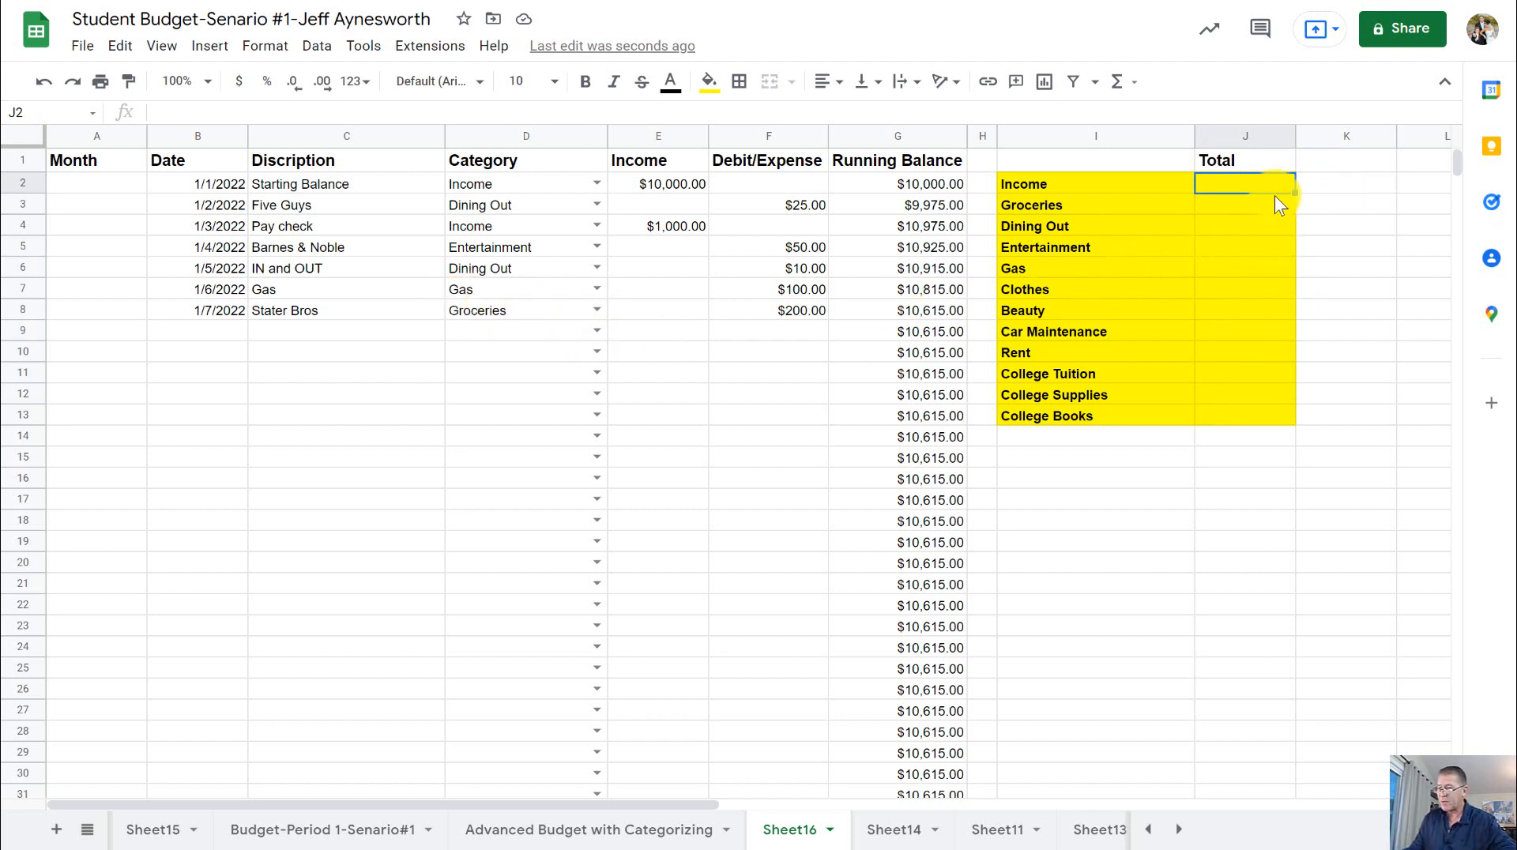
- Enter the formula =month(B2) in cell A2 to extract the month number from the date
left_click(98, 184)
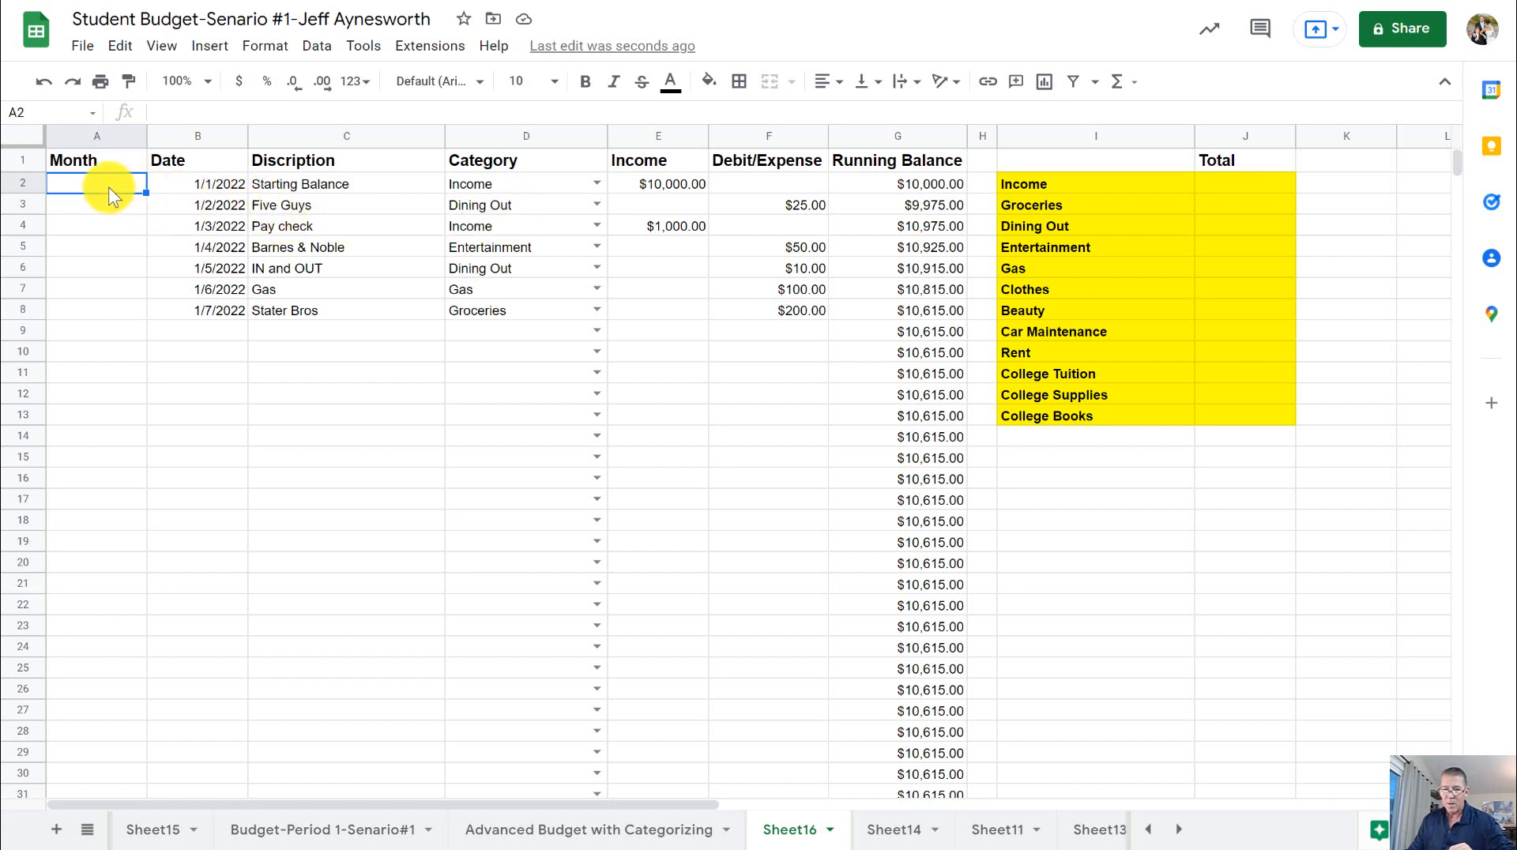
type("=")
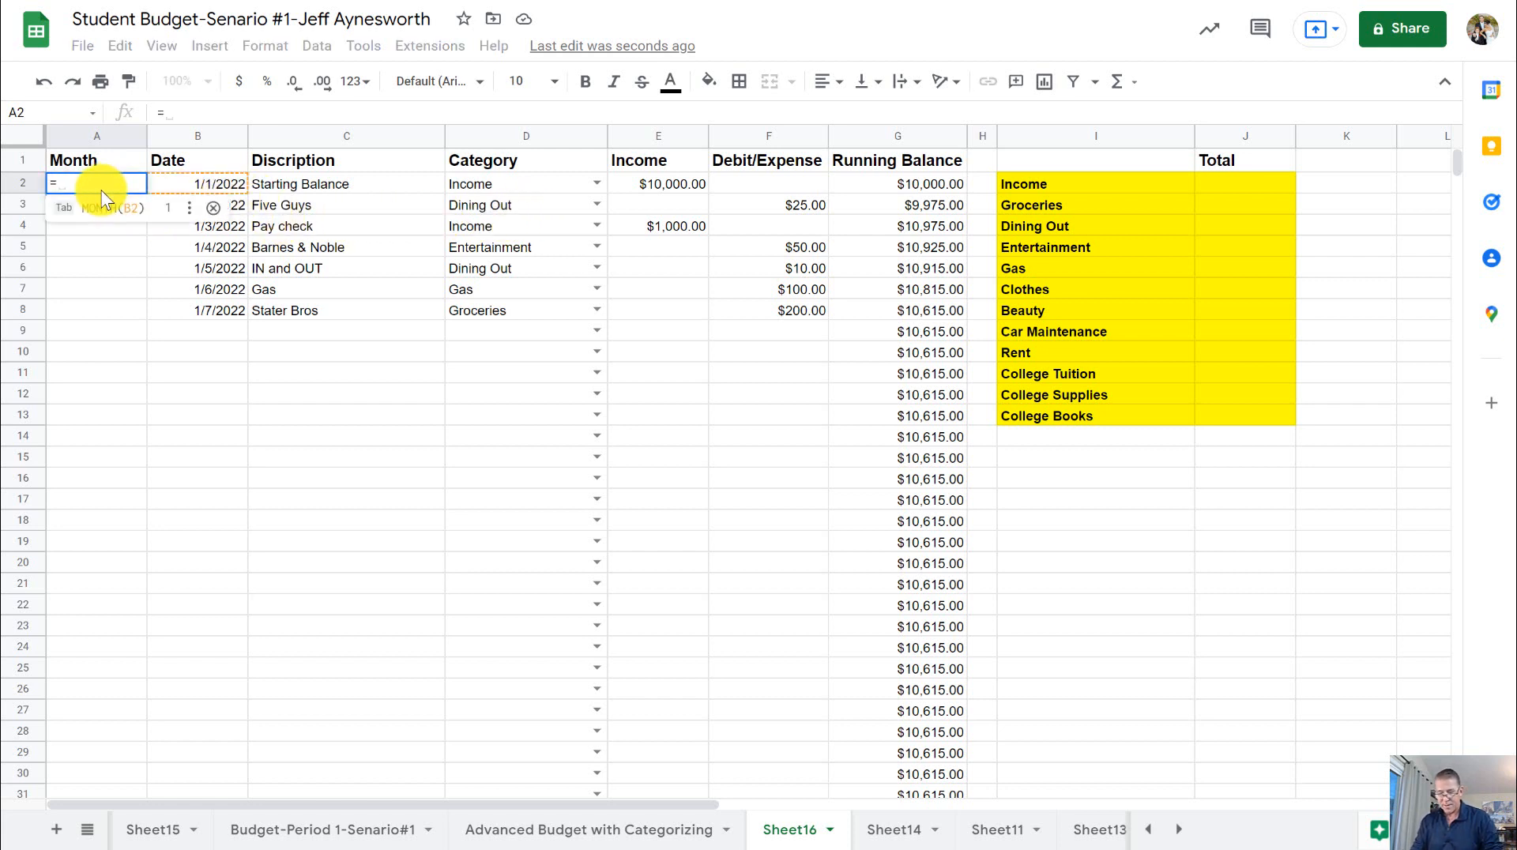
type("mont")
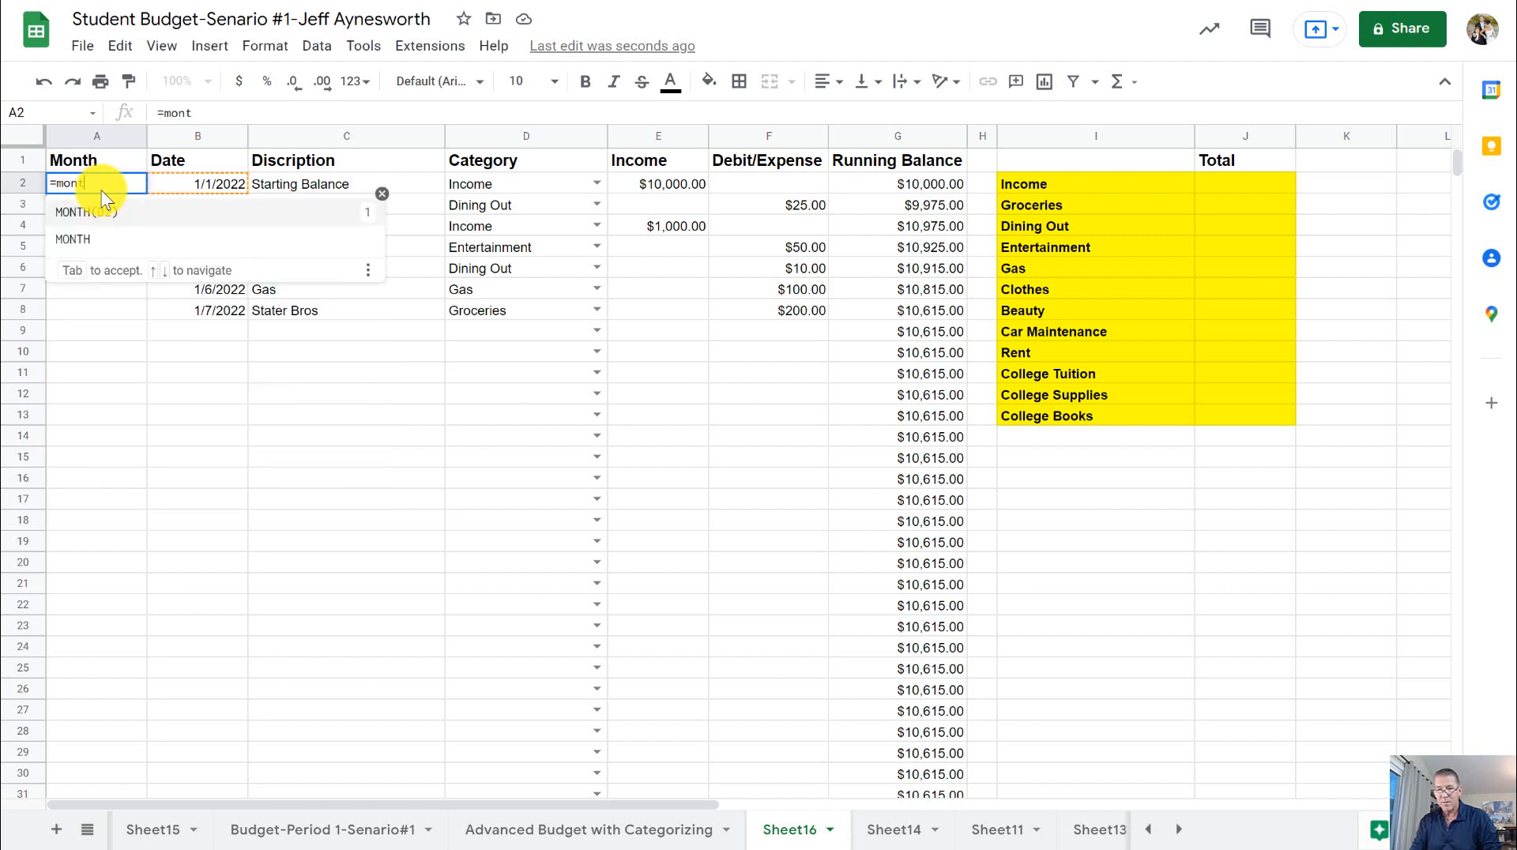
type("h(")
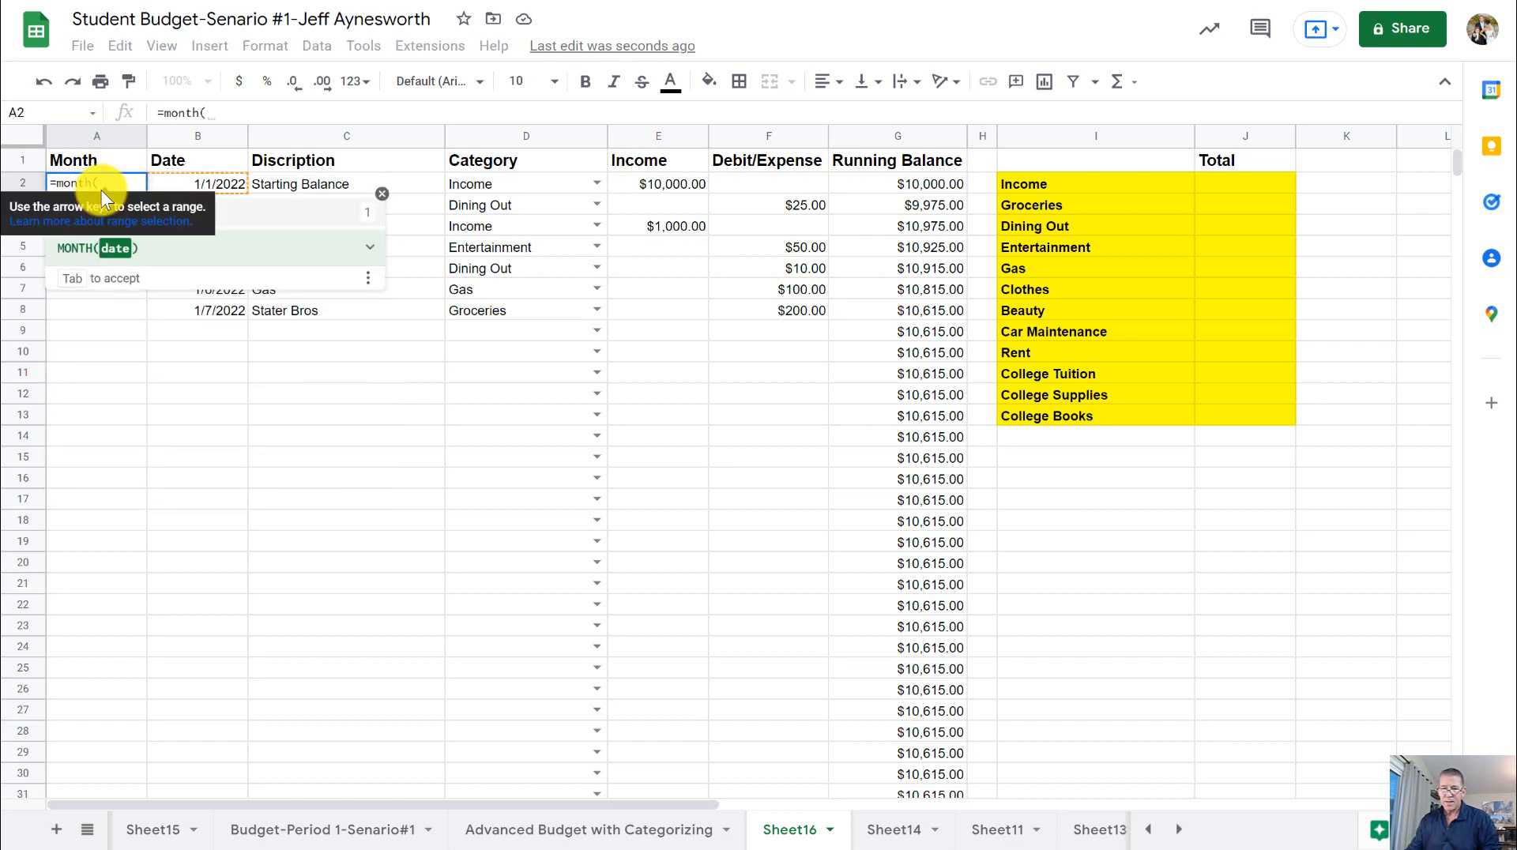
left_click(211, 182)
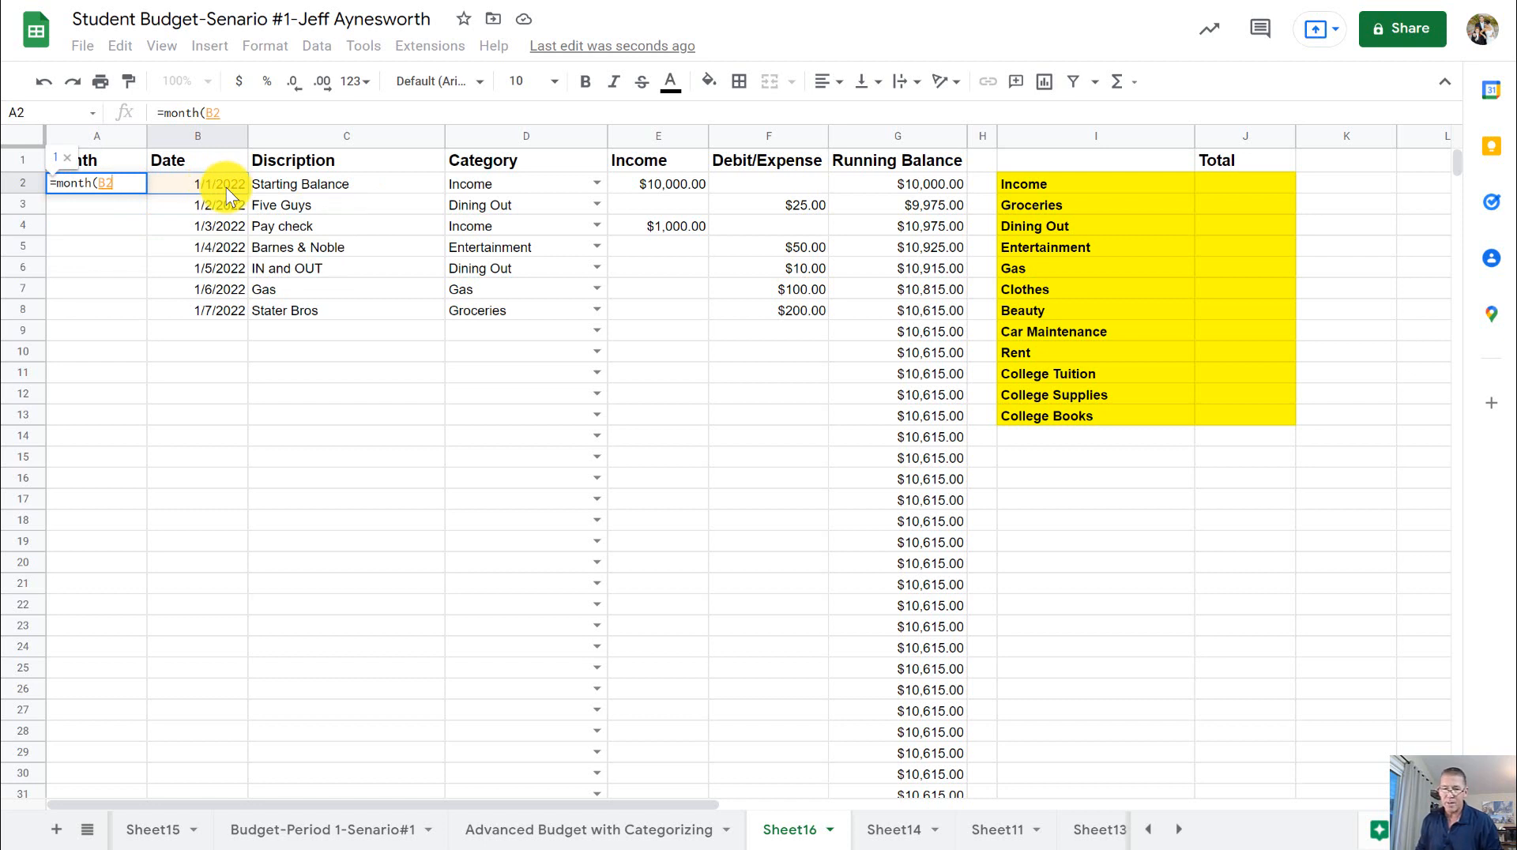
key("Return")
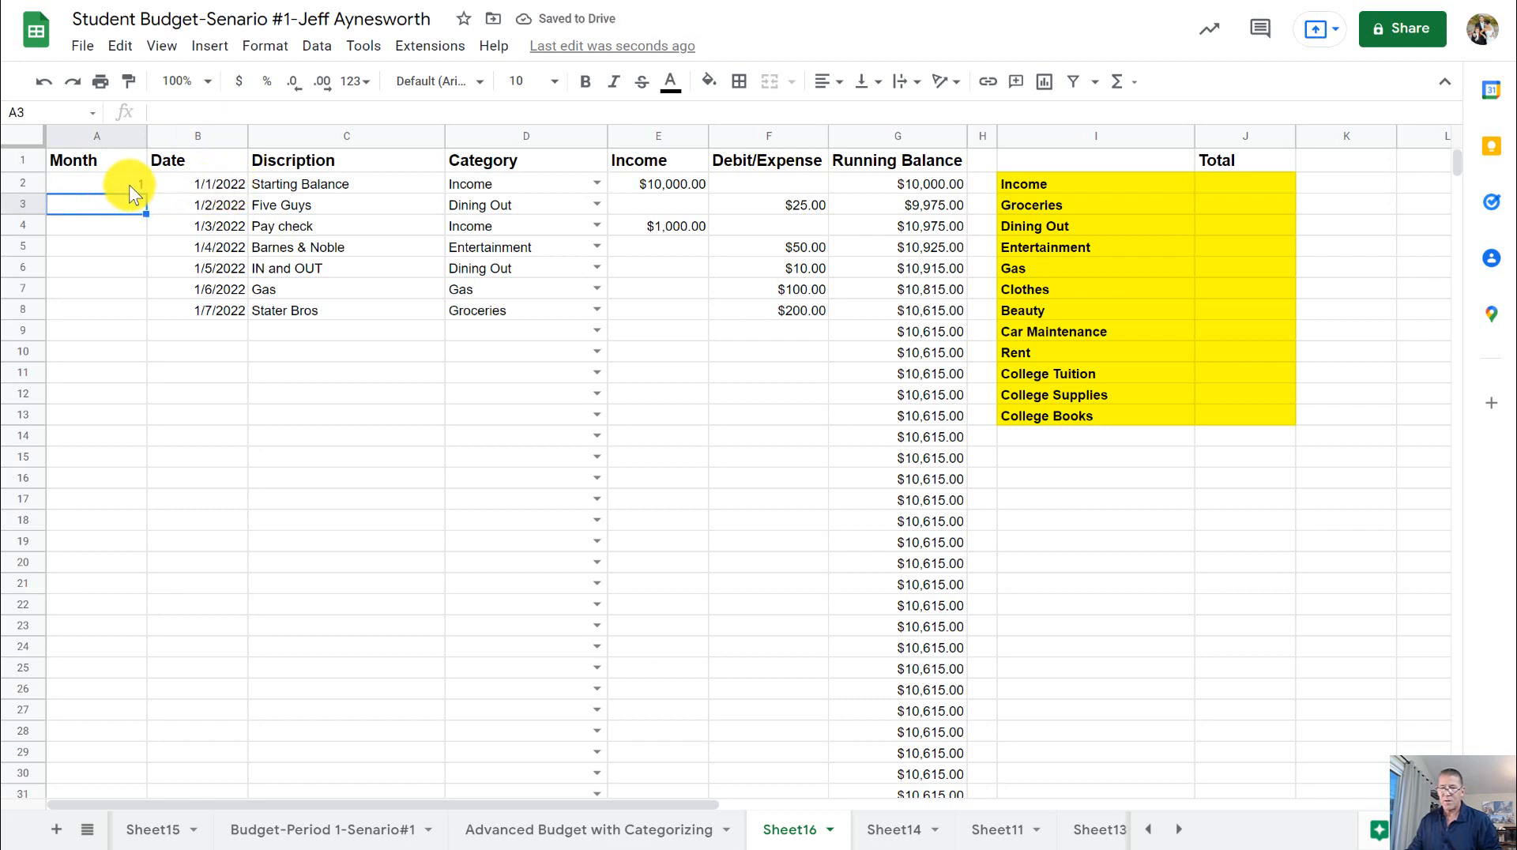
- Test the month formula in A2 by setting the Starting Balance date in B2 to 3-1
left_click(212, 189)
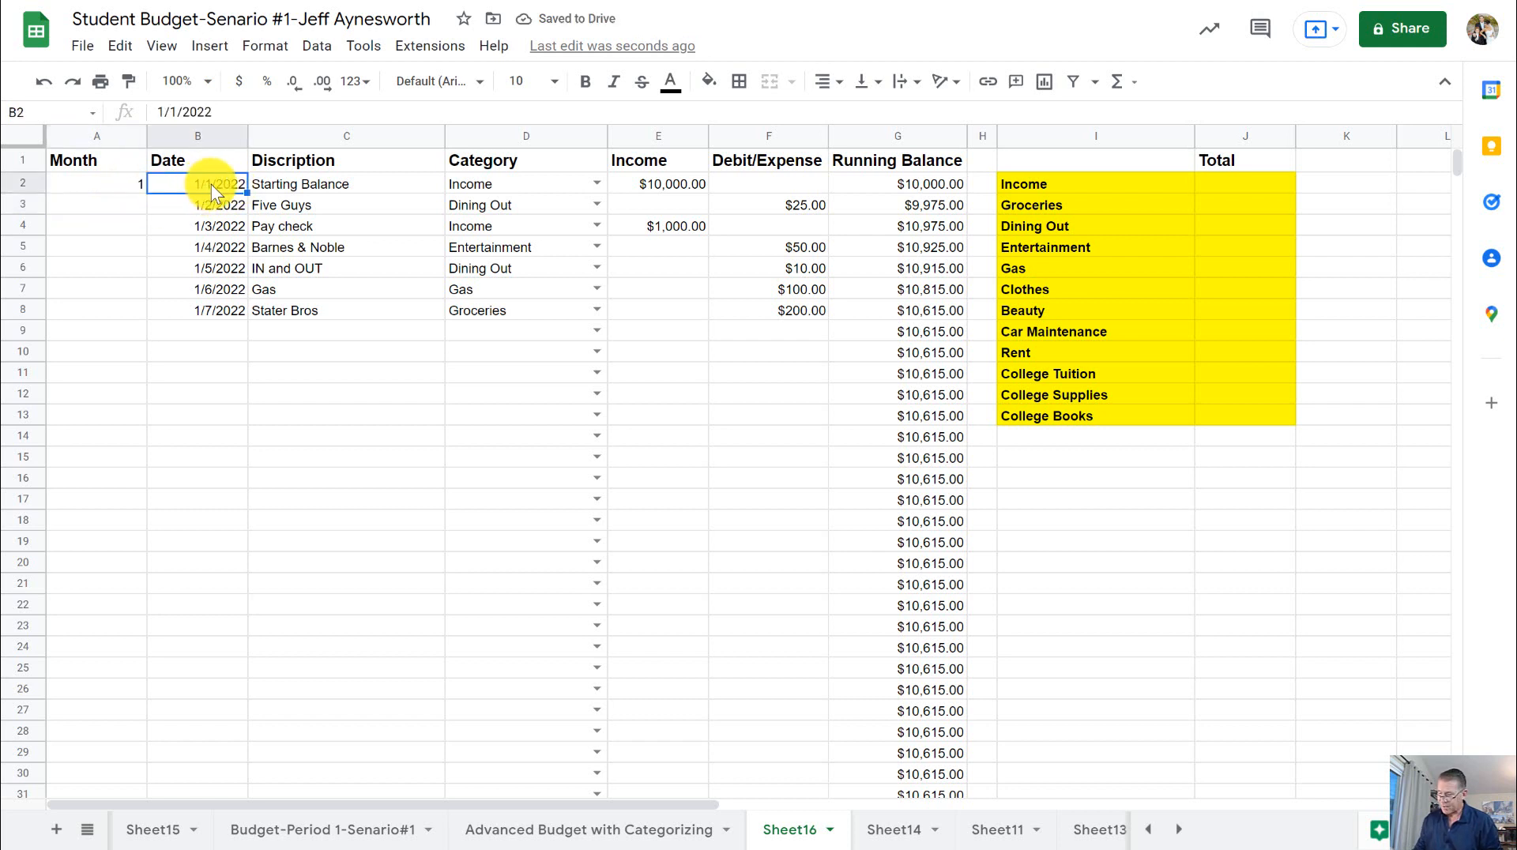
type("3")
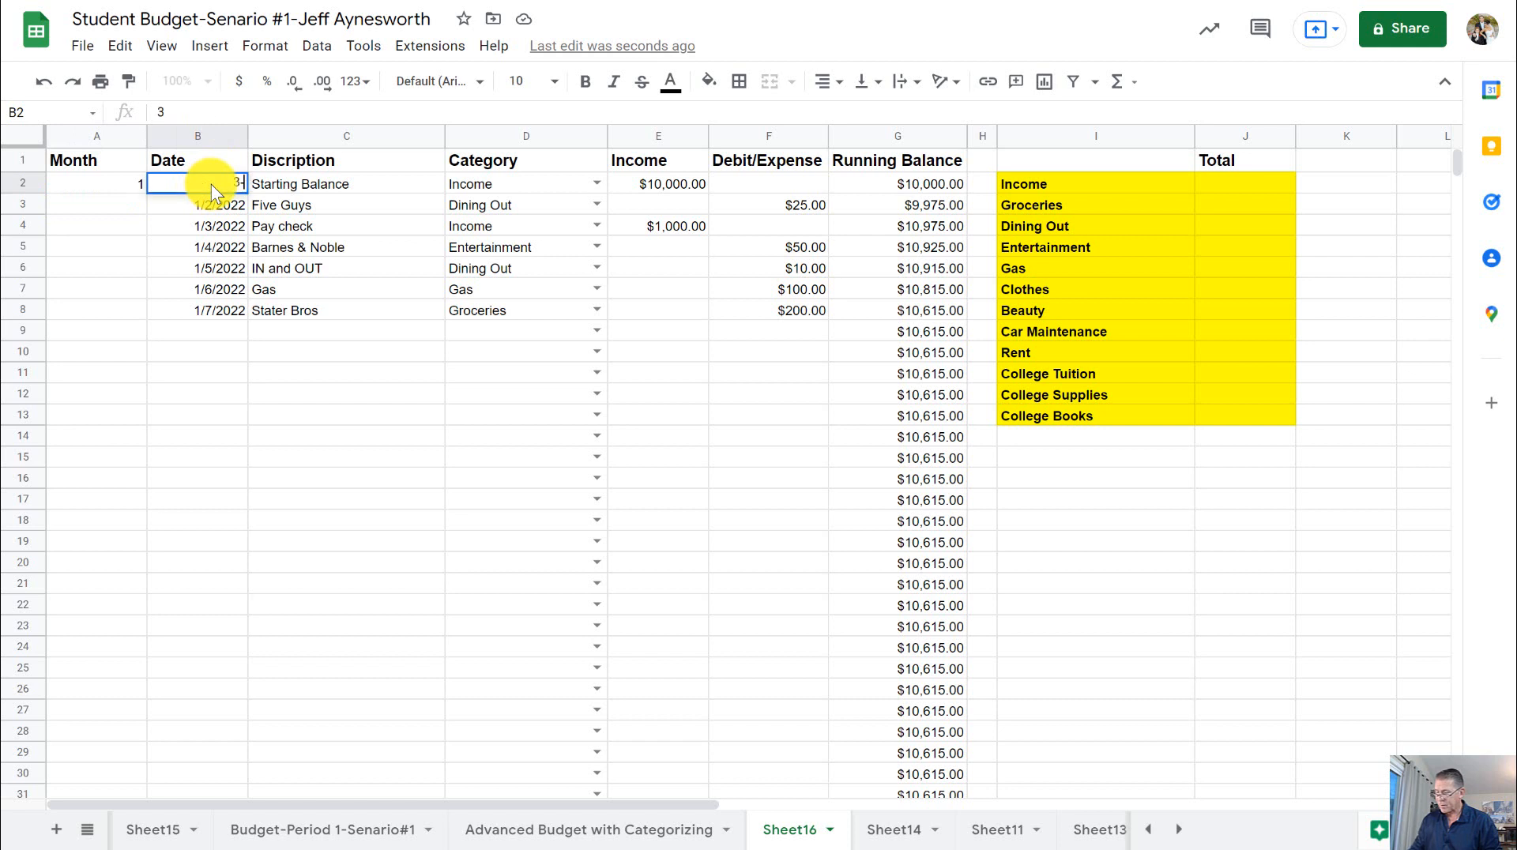
type("-1")
key("Return")
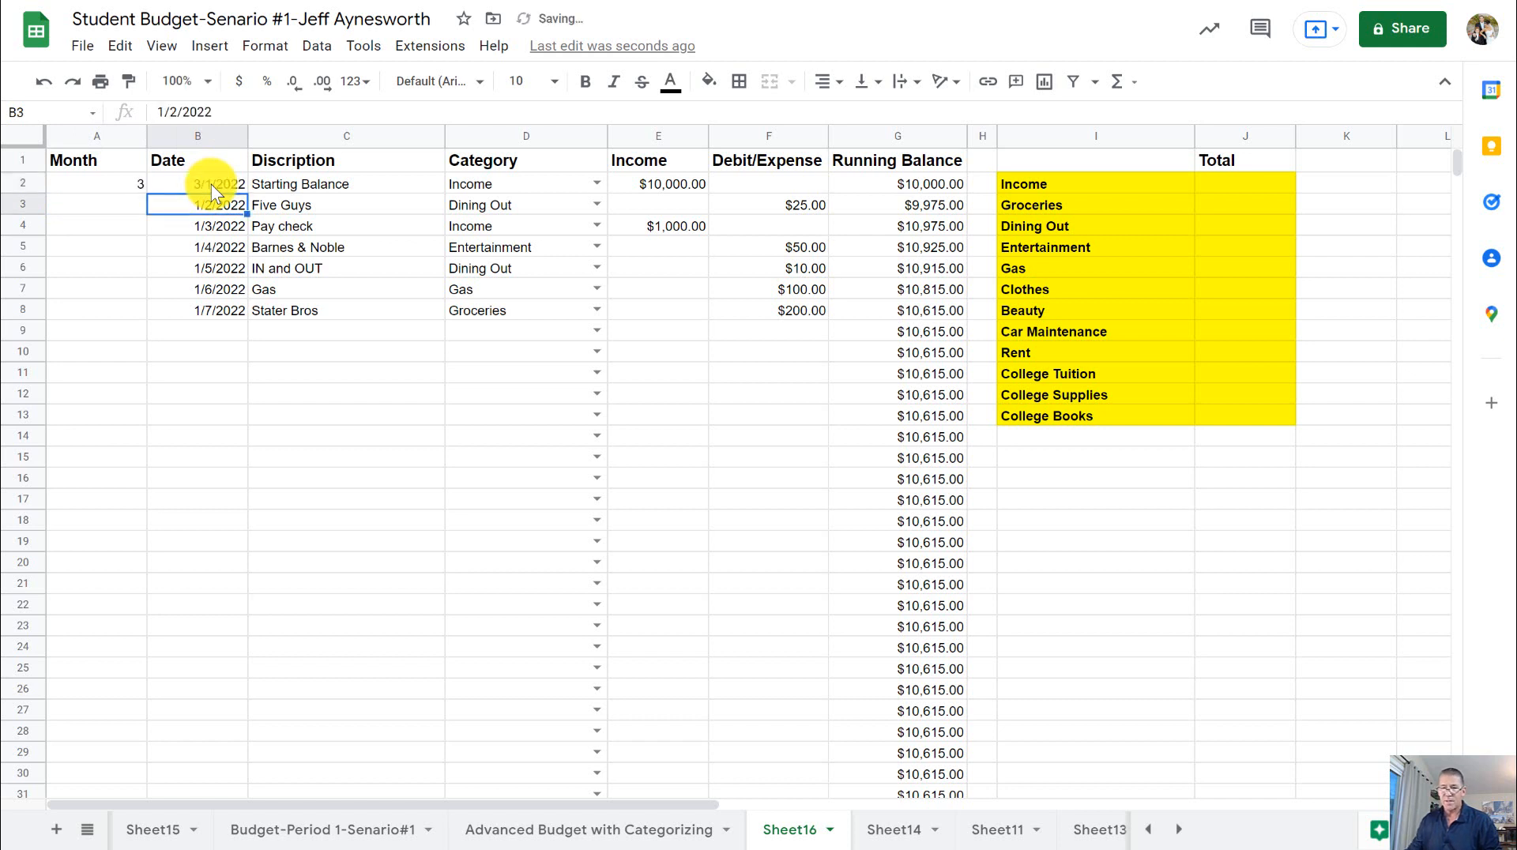
left_click(107, 178)
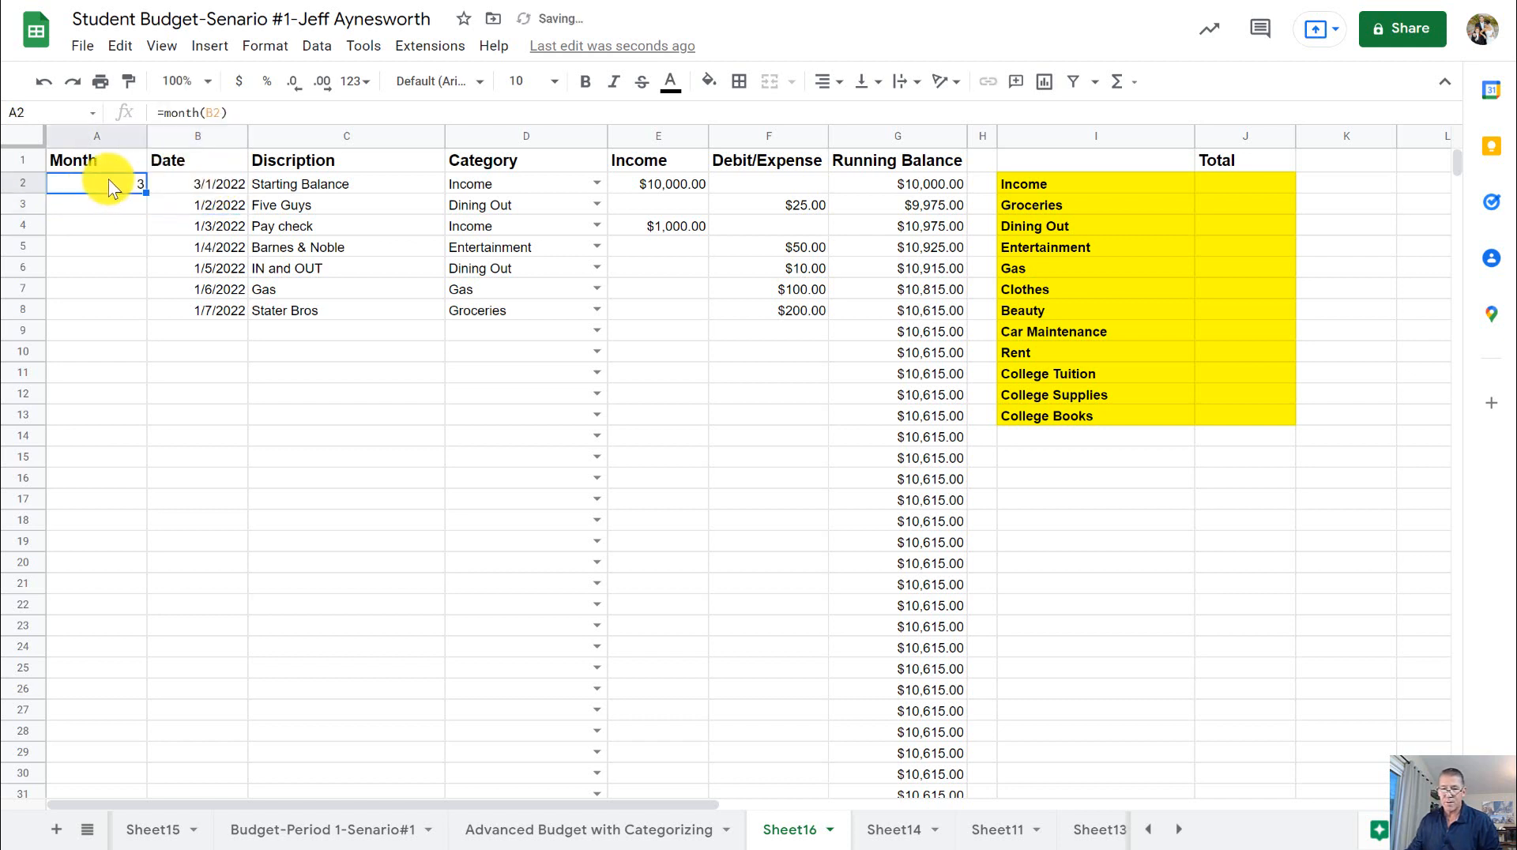
- Test the month formula with 12-1 as the Starting Balance date in B2, and restore the date to 1-1
left_click(202, 182)
type("12-1")
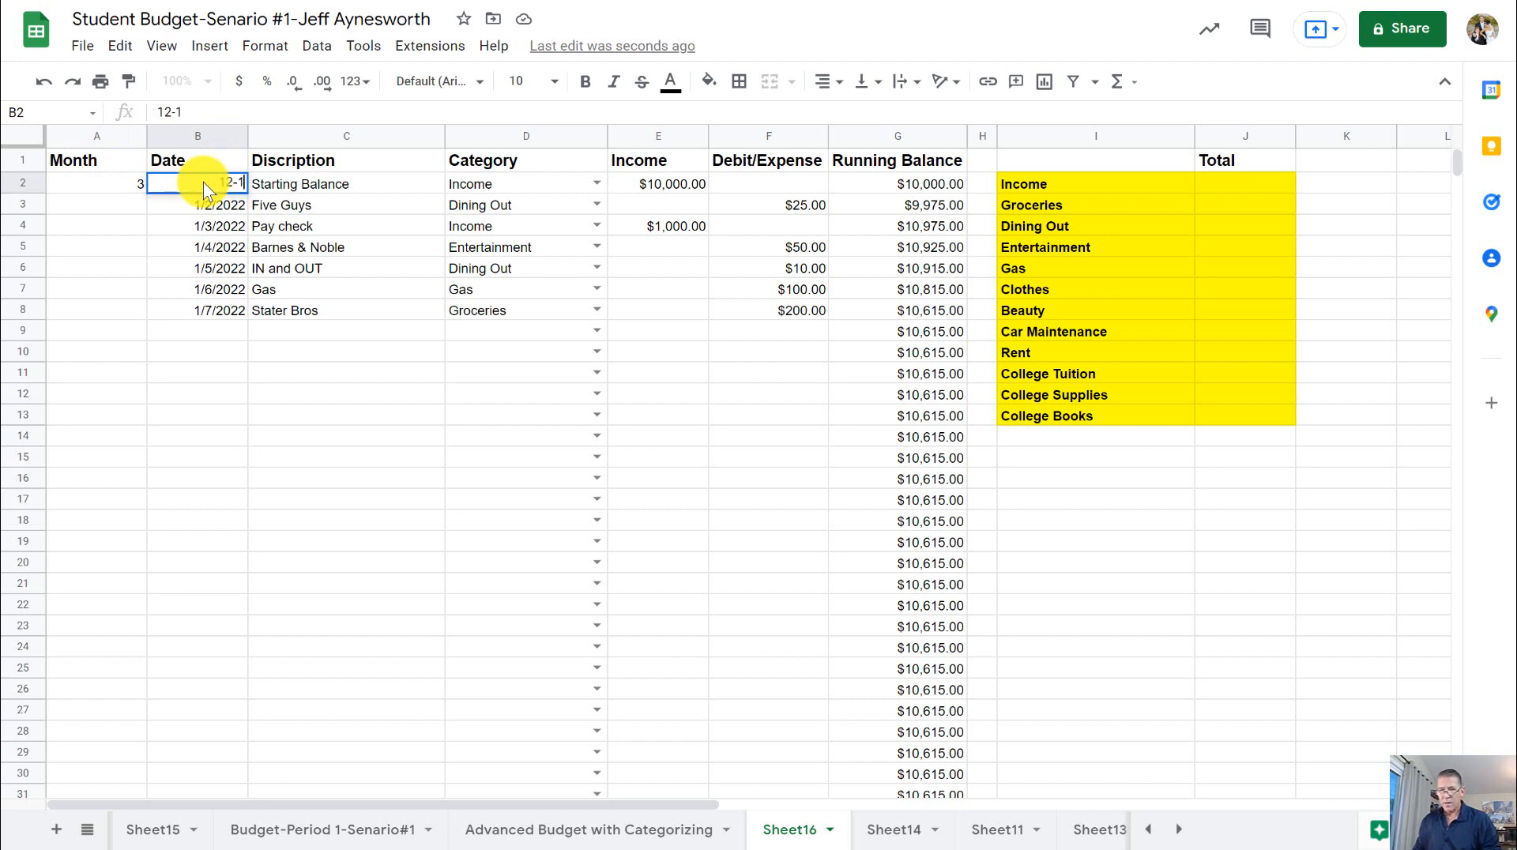
key("Return")
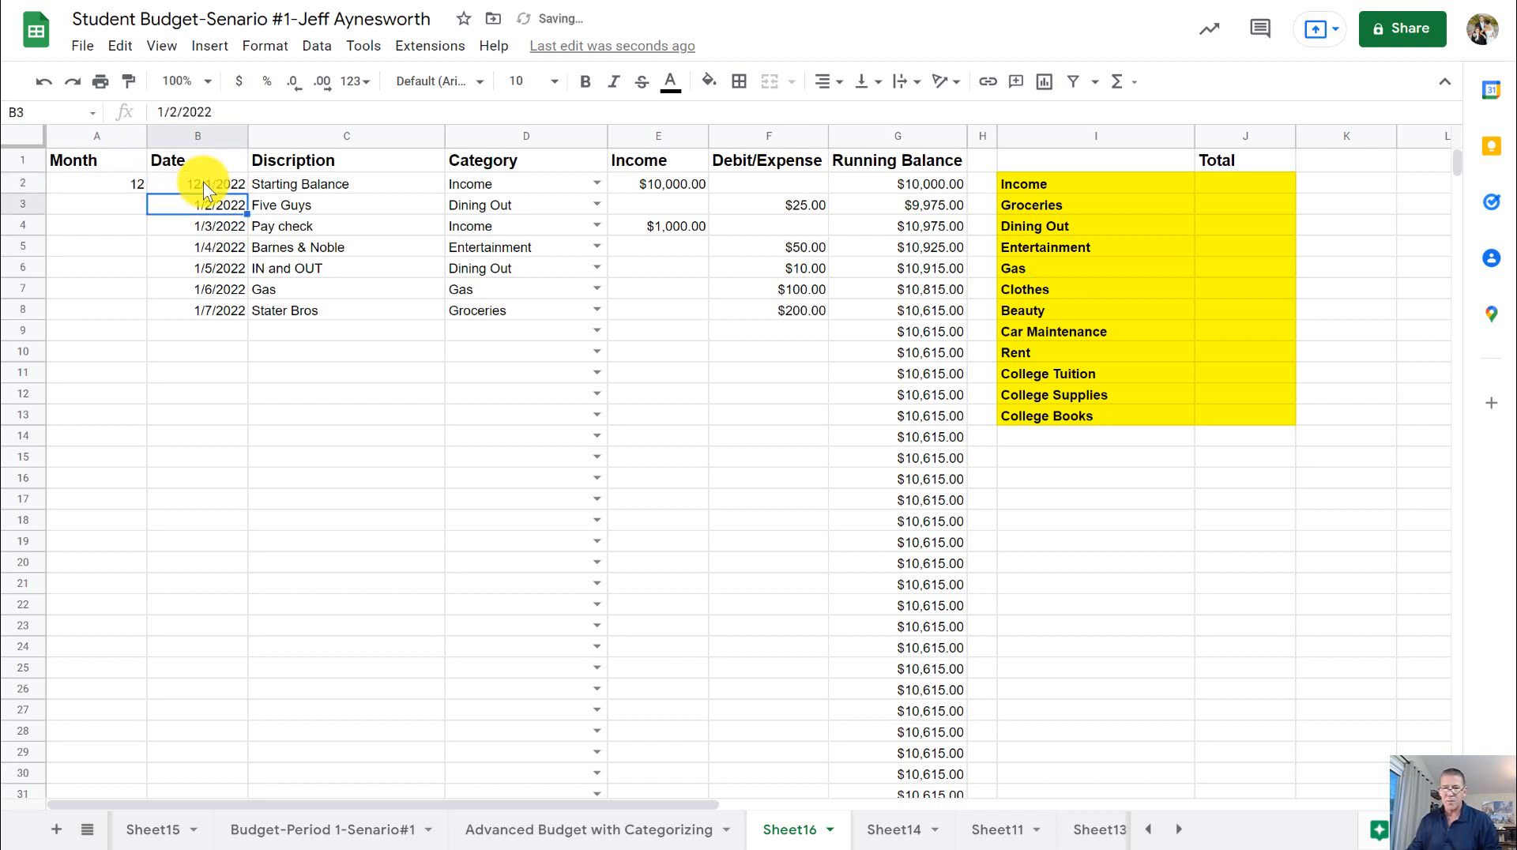
left_click(128, 181)
left_click(158, 184)
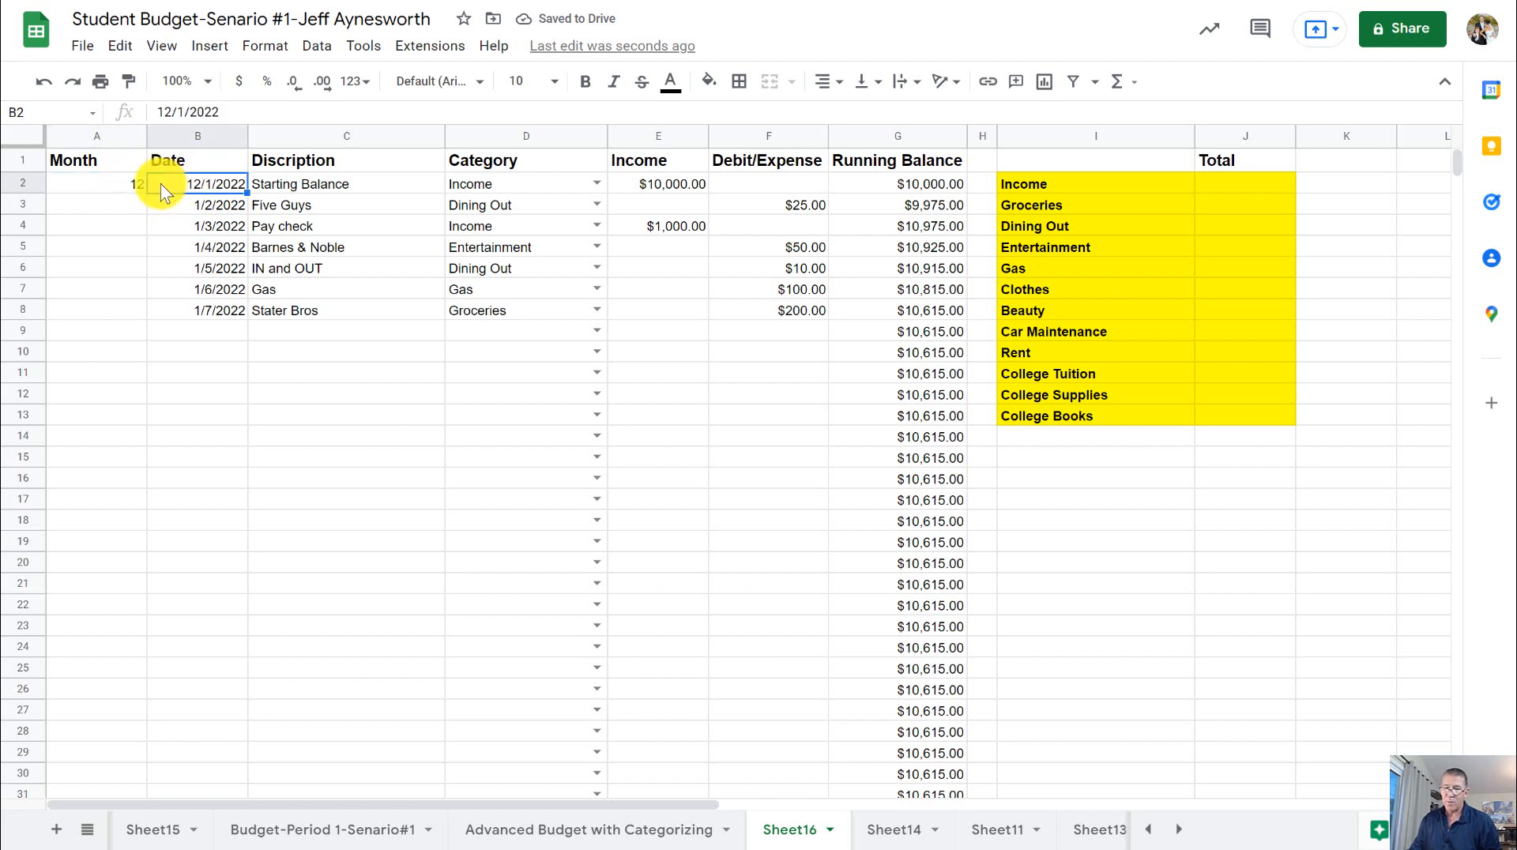
type("1-1")
key("Return")
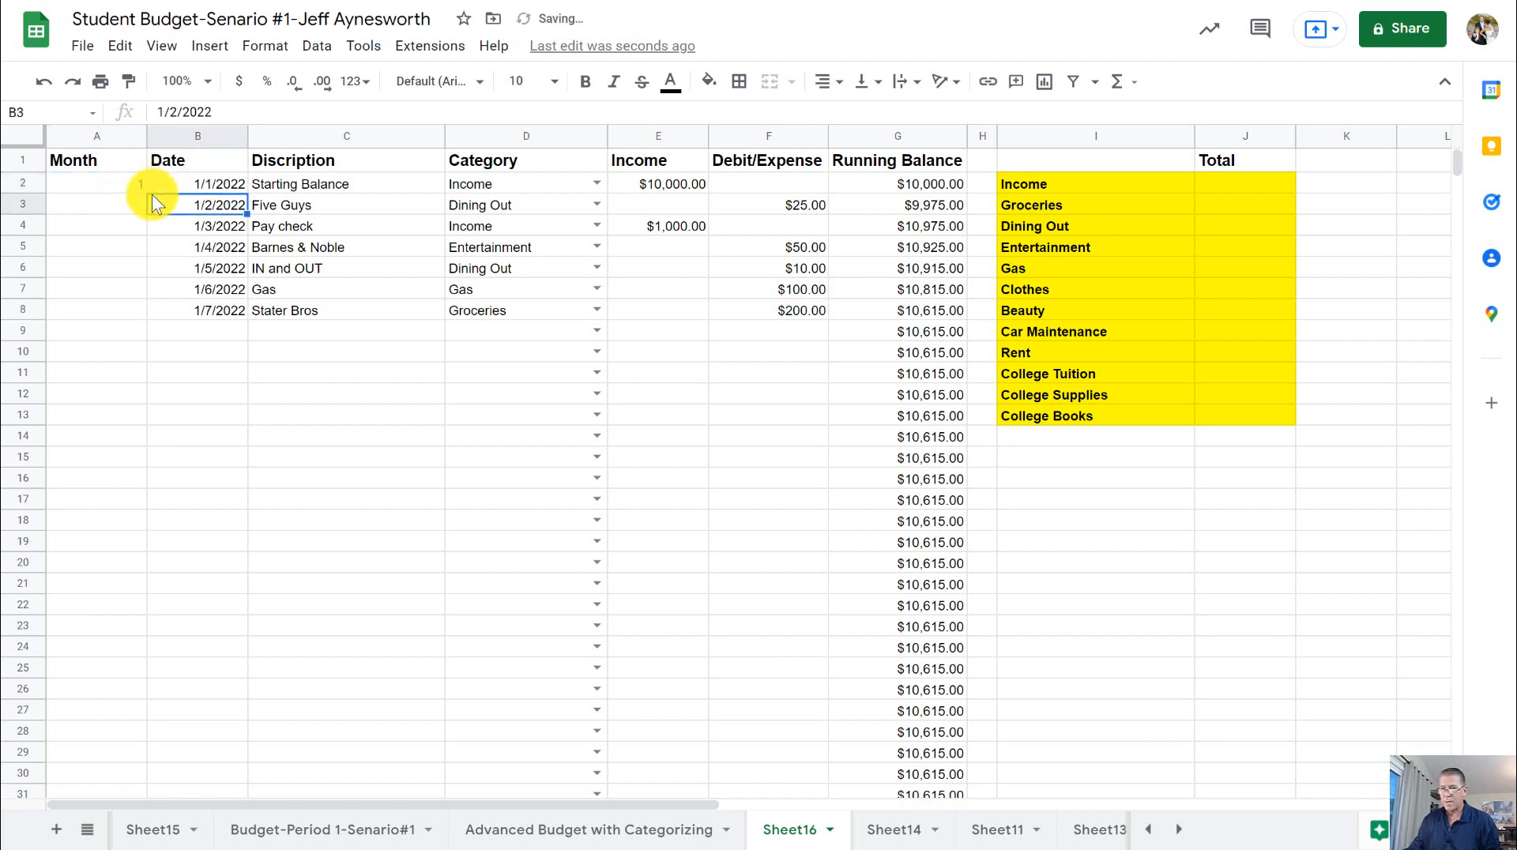
- Fill the month formula from A2 down the Month column through A108, and return to the first rows of the sheet
left_click(124, 190)
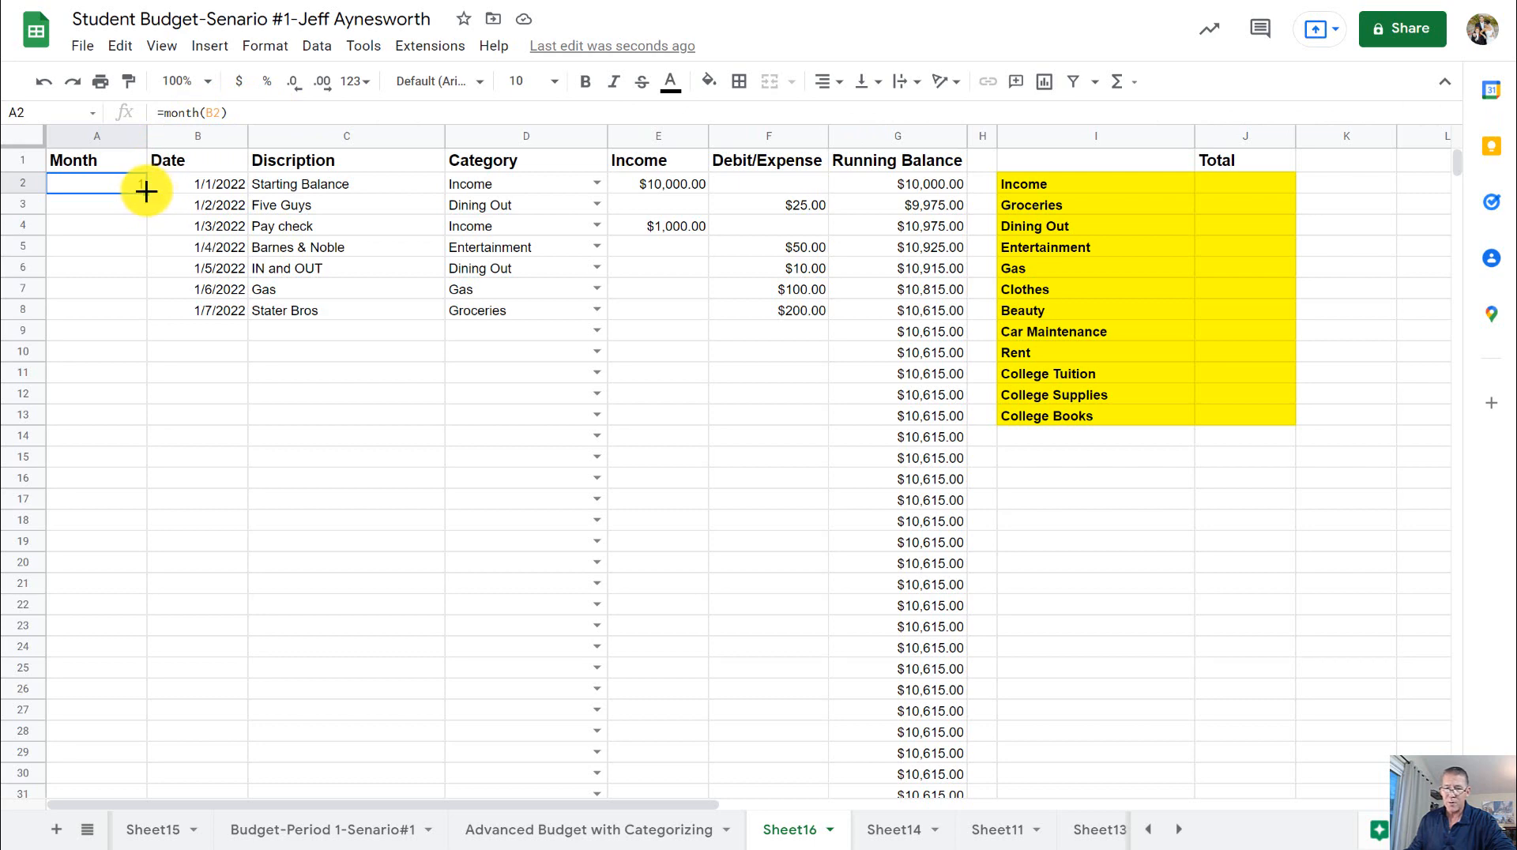
left_click_drag(146, 190, 180, 205)
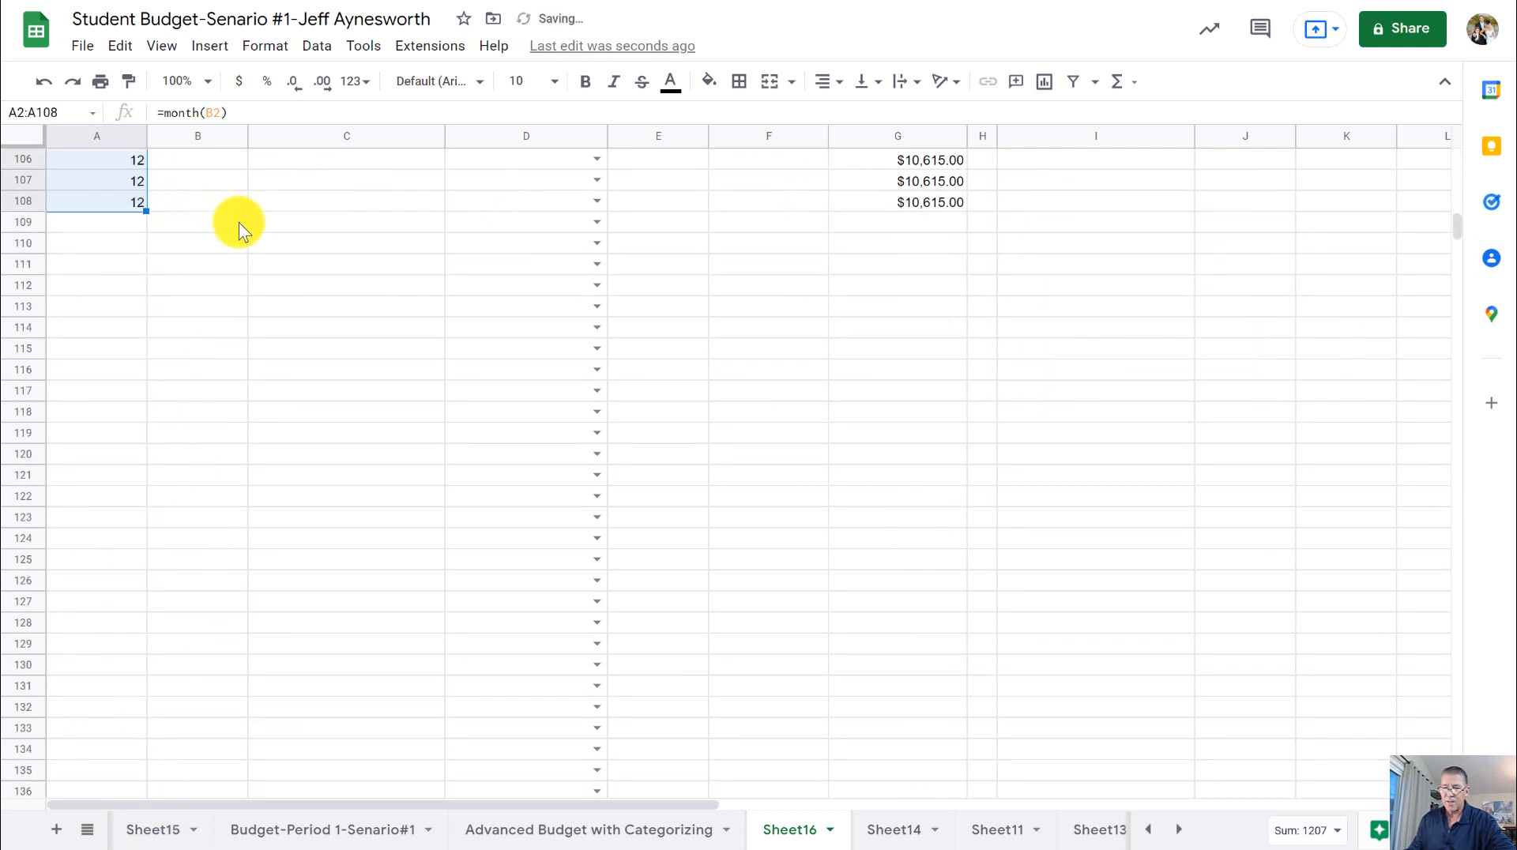
scroll(252, 224, "up", 10)
scroll(531, 291, "up", 20)
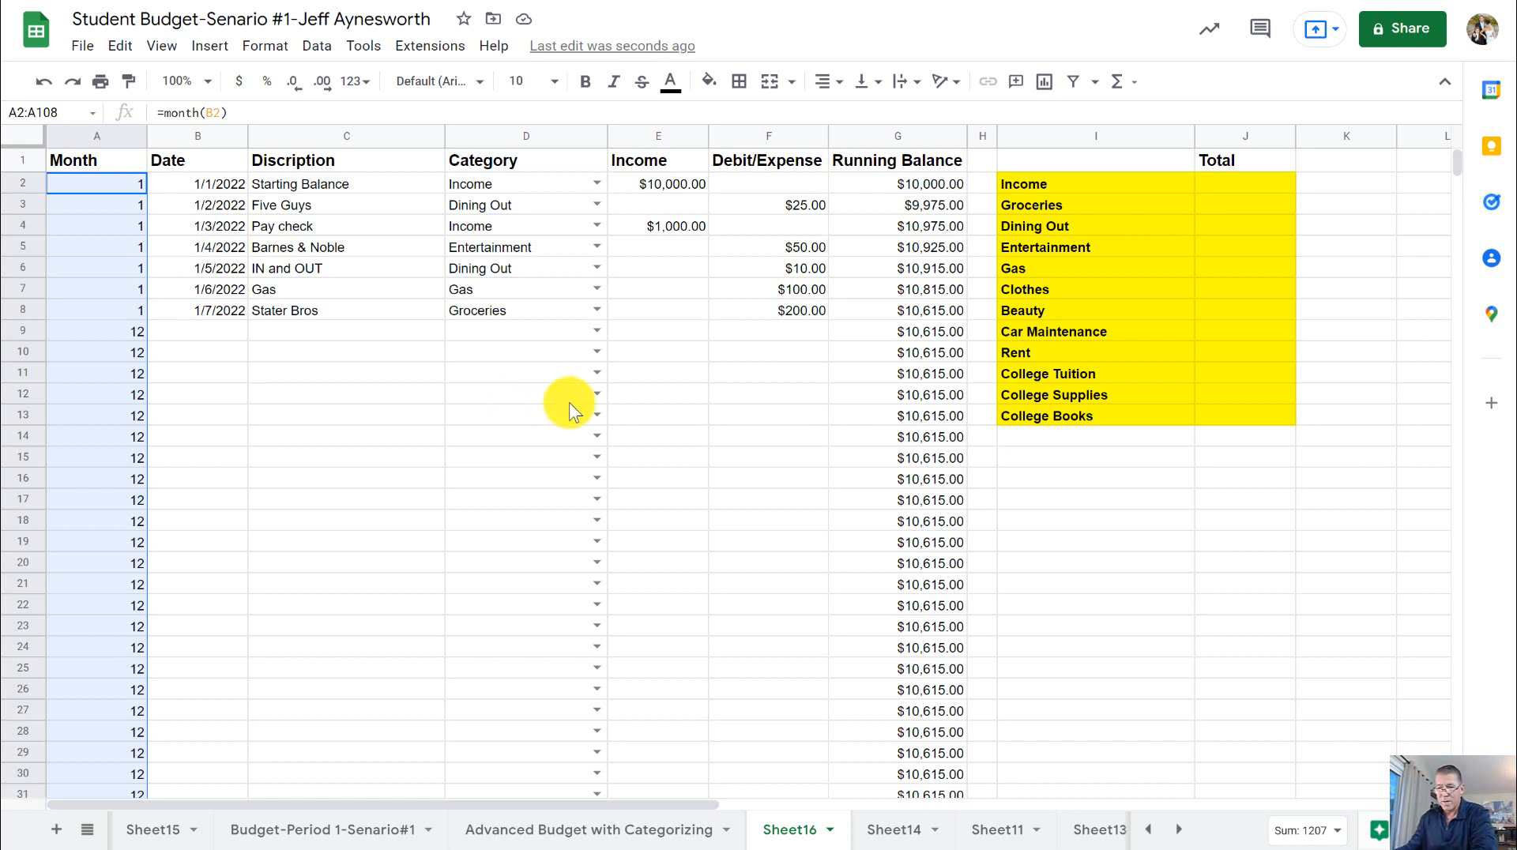
left_click(463, 348)
left_click(340, 369)
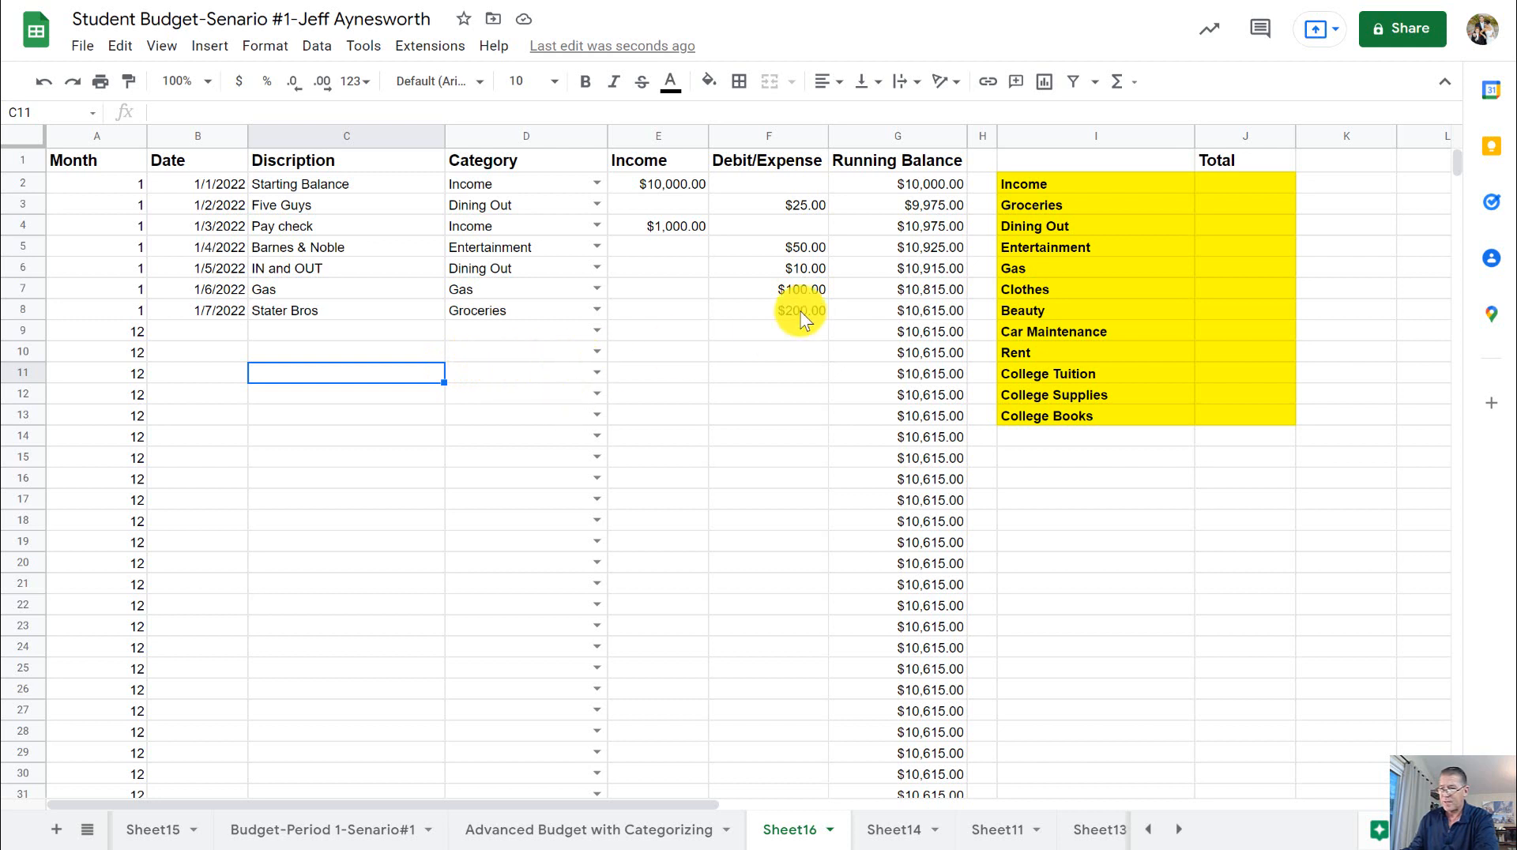
- Open data validation for cell I1, checking the steps PDF for the month dropdown settings
left_click(1121, 159)
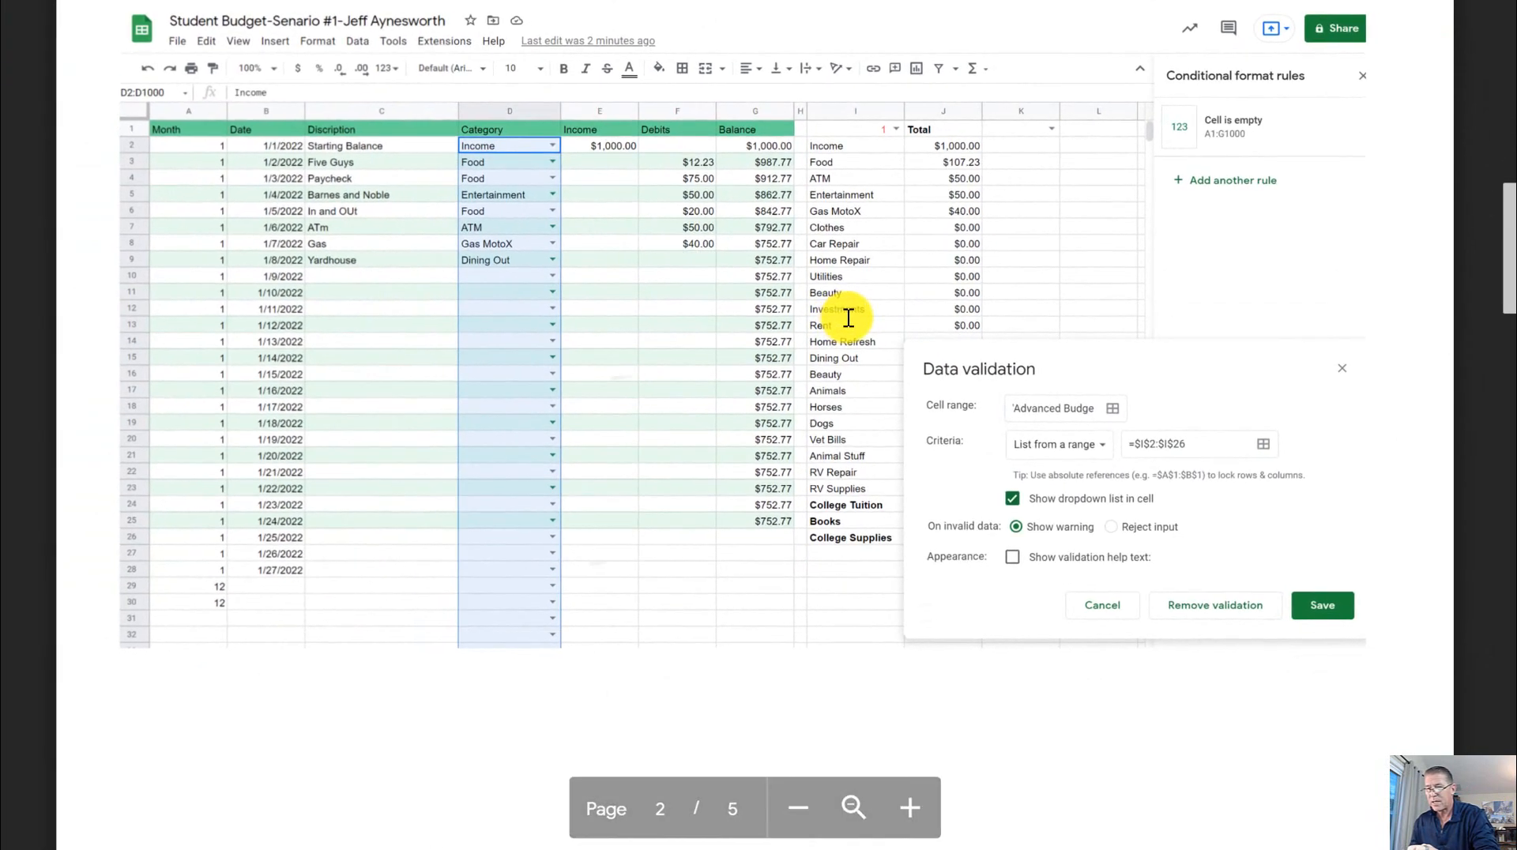
scroll(764, 316, "down", 10)
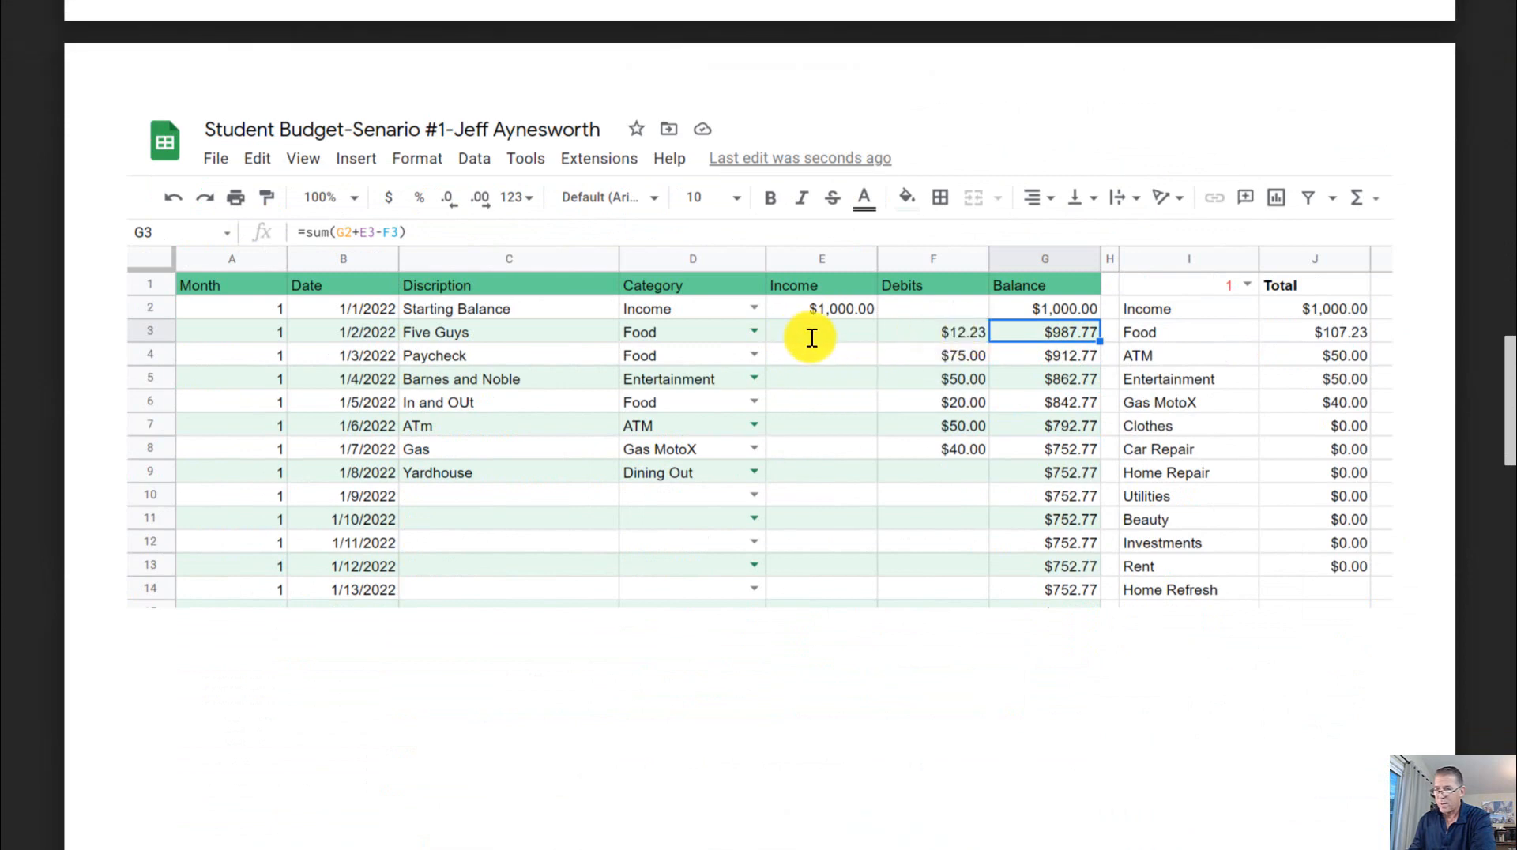
scroll(831, 341, "down", 10)
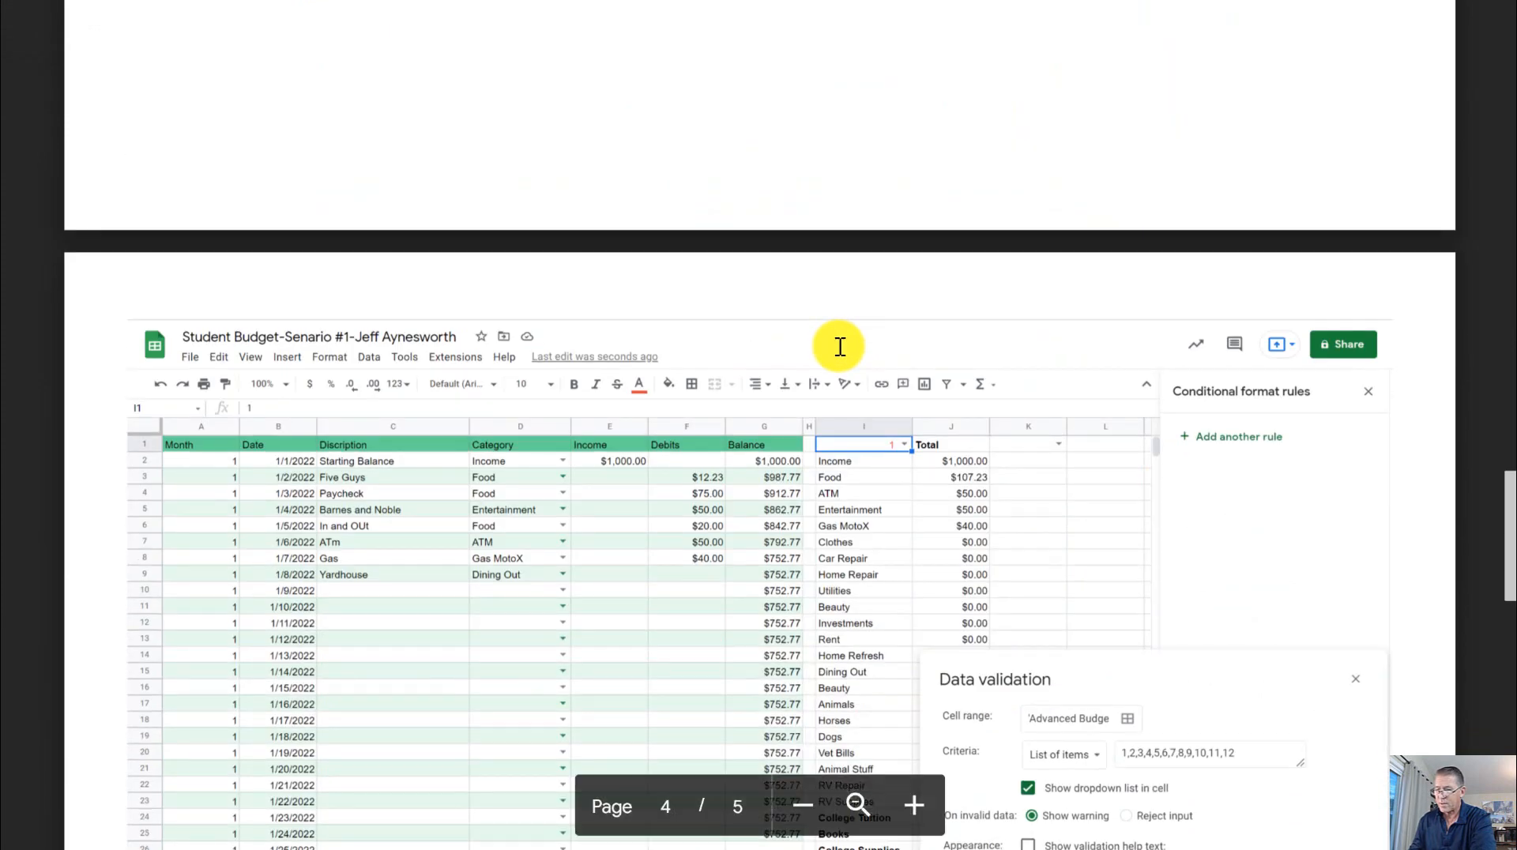
scroll(843, 345, "down", 2)
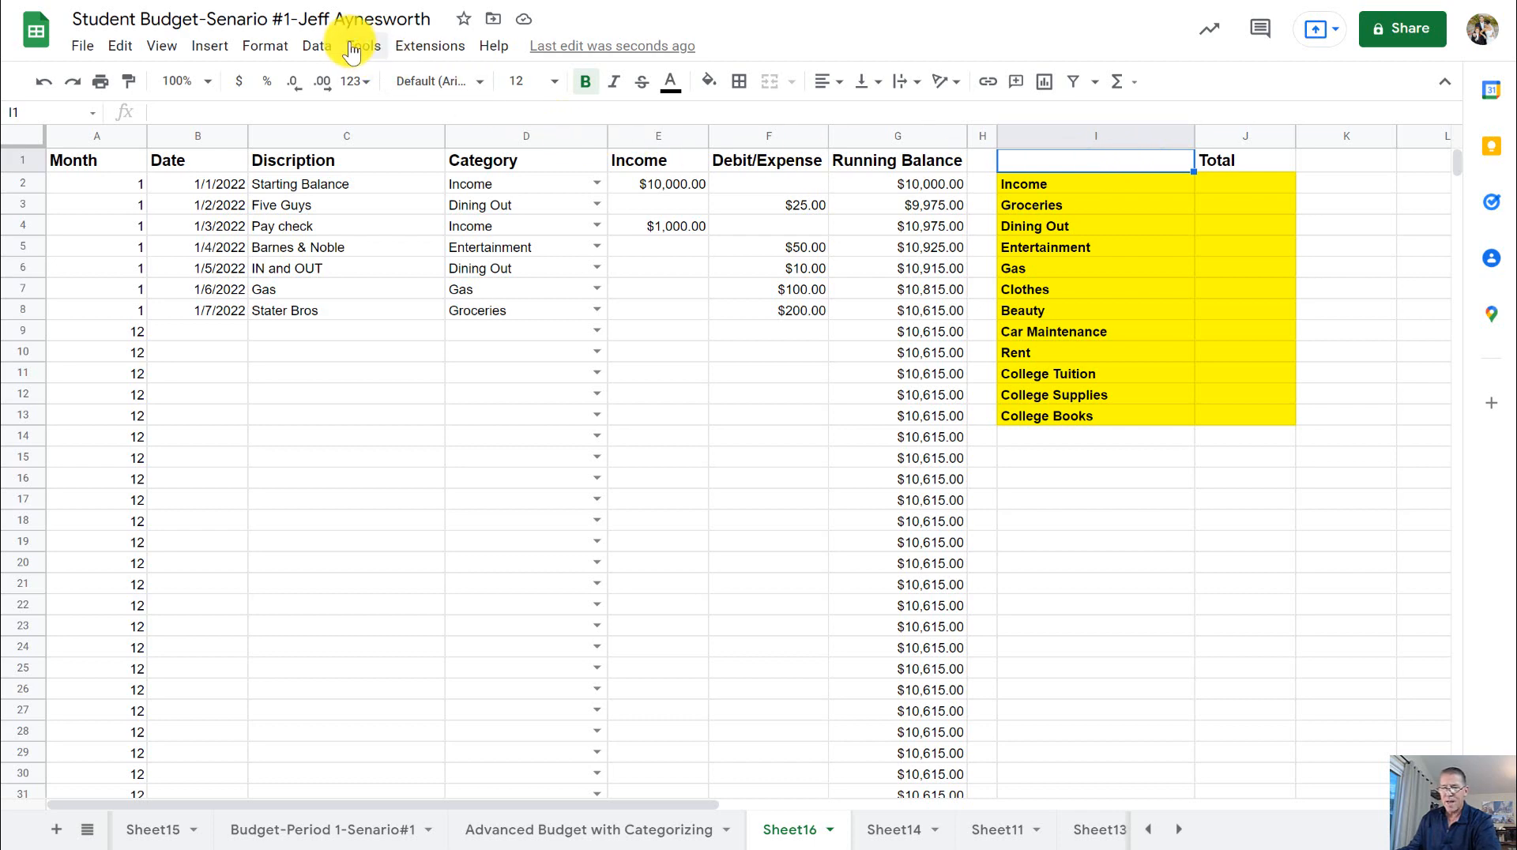
left_click(315, 47)
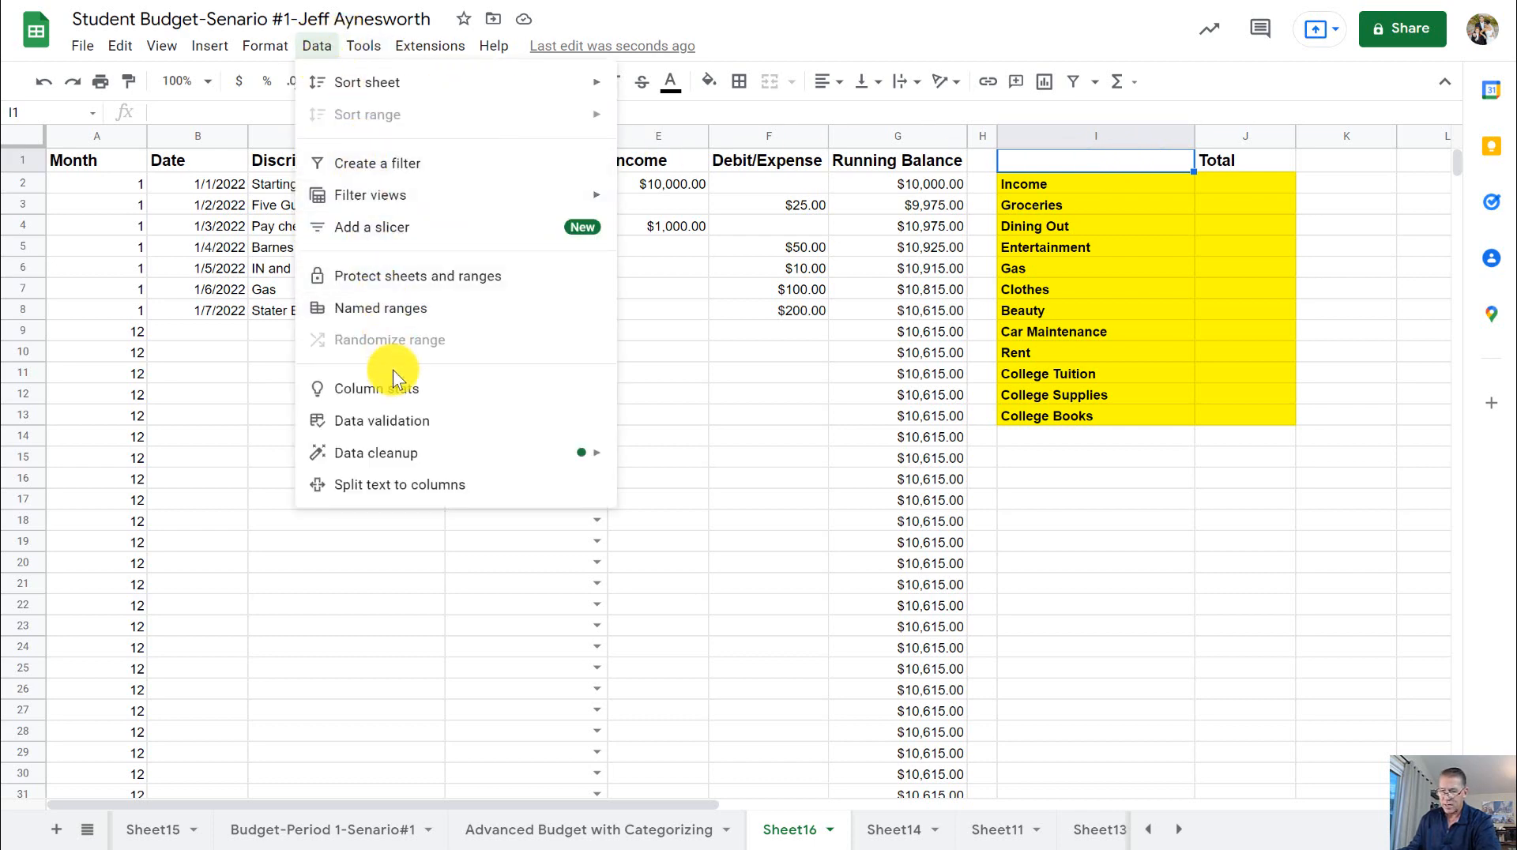
left_click(395, 429)
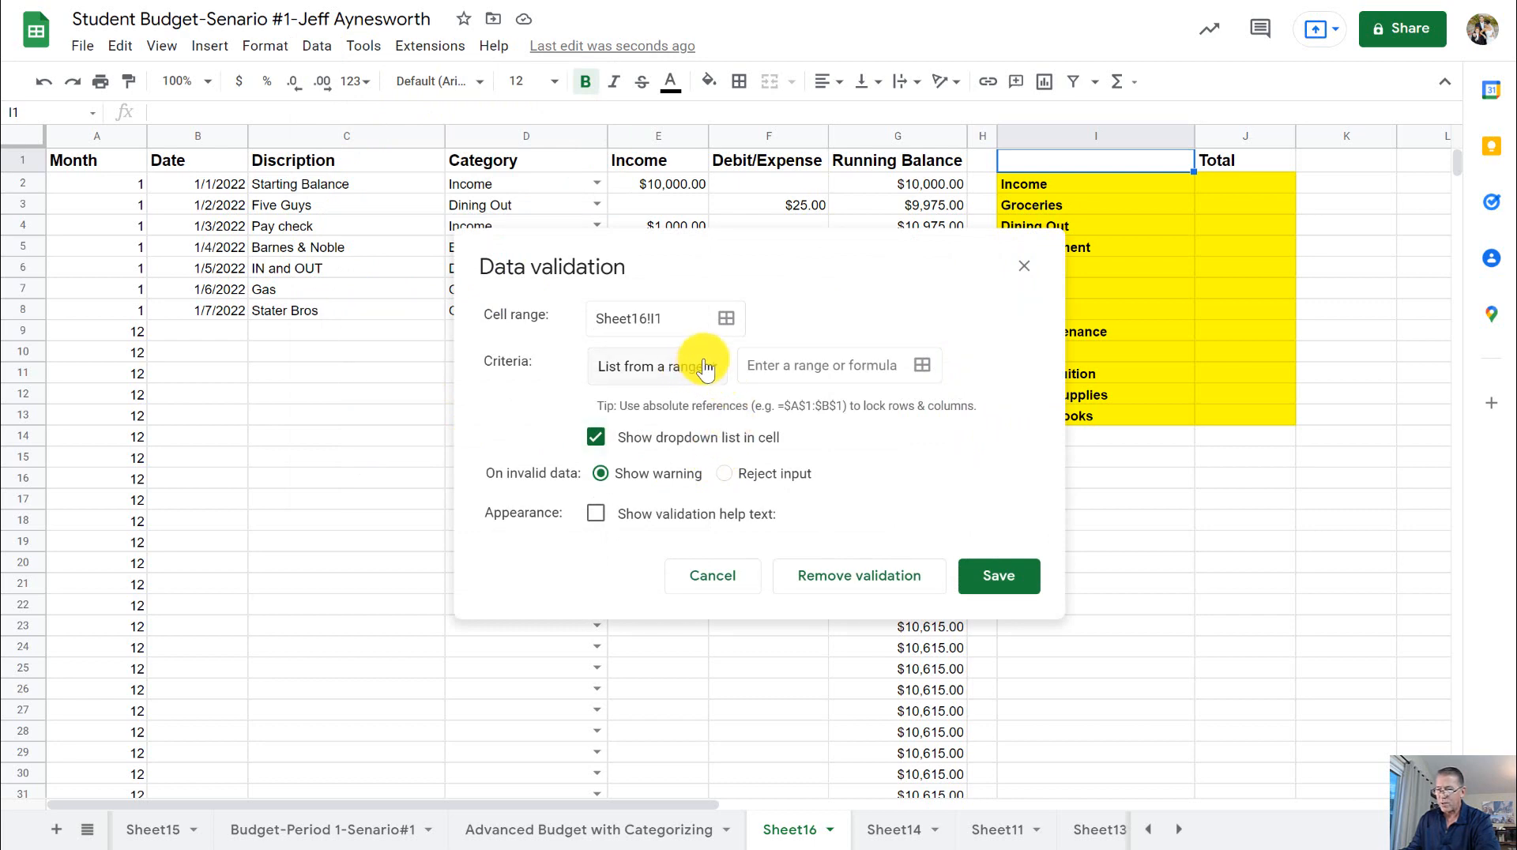
key("ctrl+Tab")
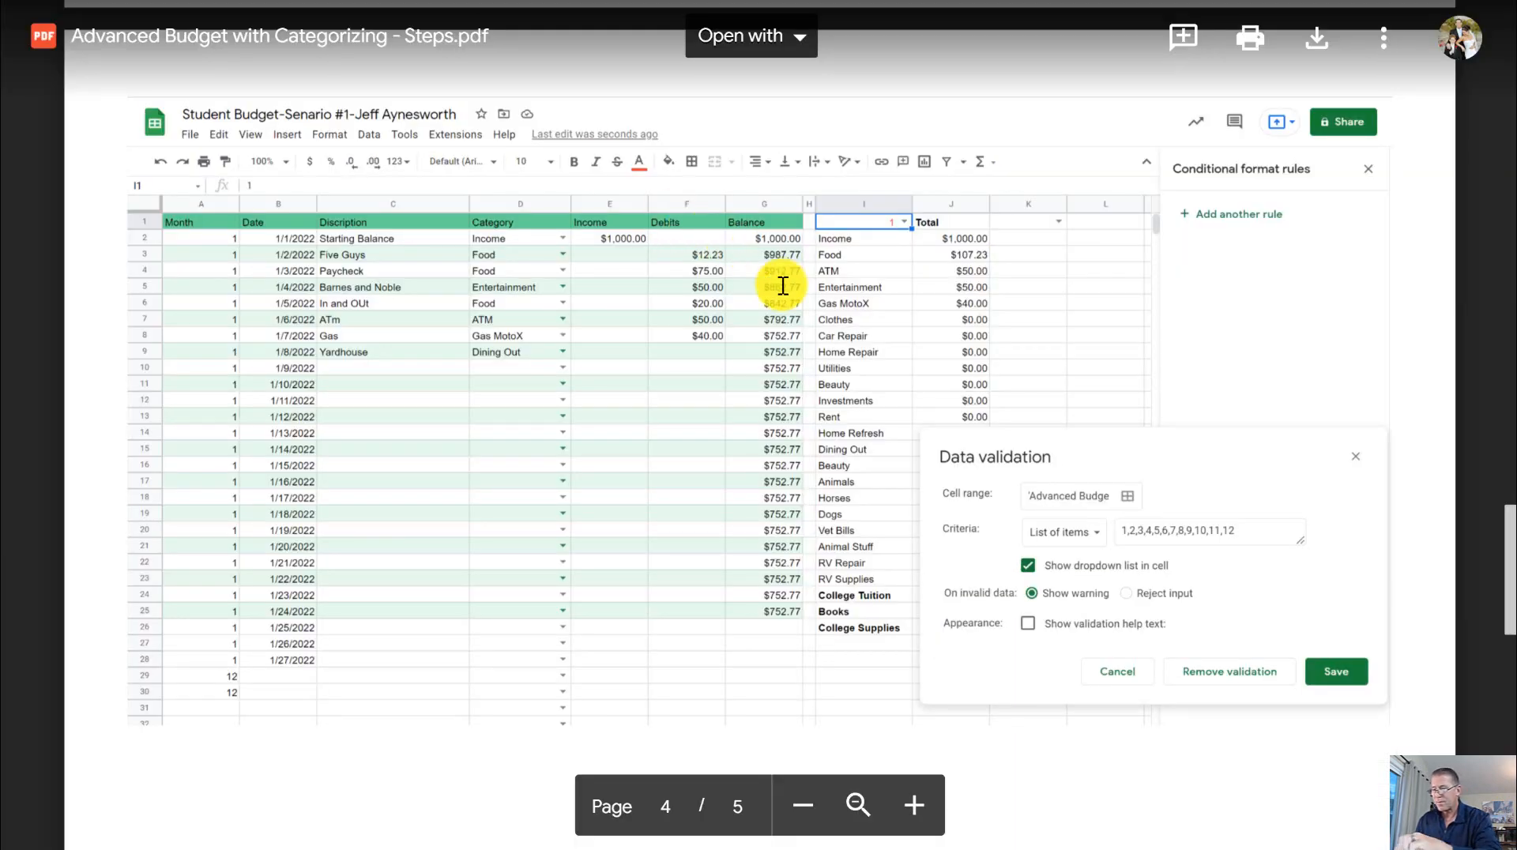
scroll(782, 286, "up", 3)
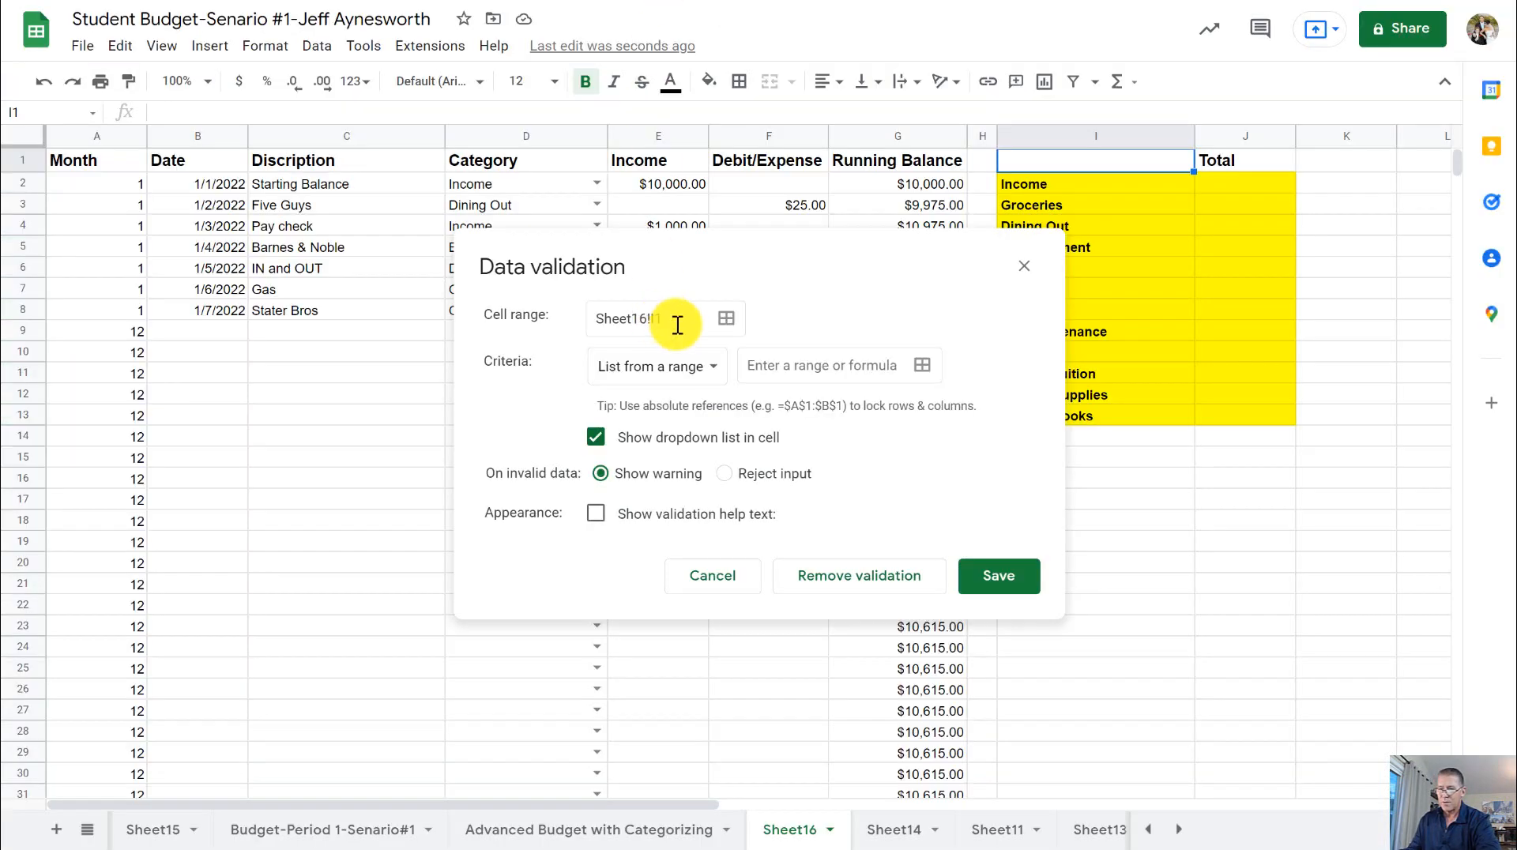
- Give cell I1 a List of items dropdown with the values 1,2,3,4,5,6,7,8,9,10,11,12 and save the validation
left_click(698, 372)
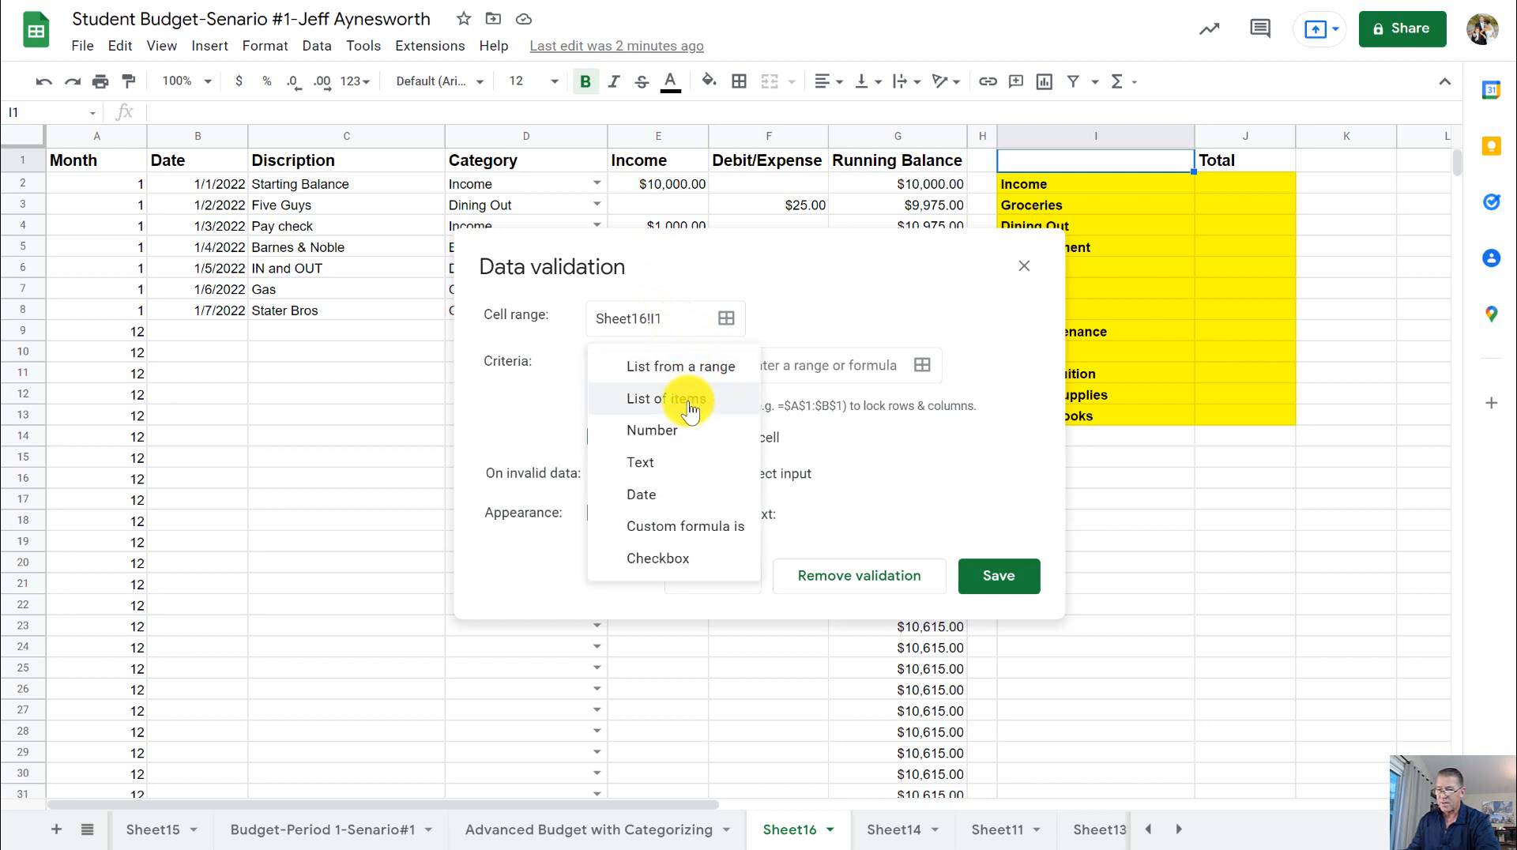
left_click(695, 395)
left_click(738, 365)
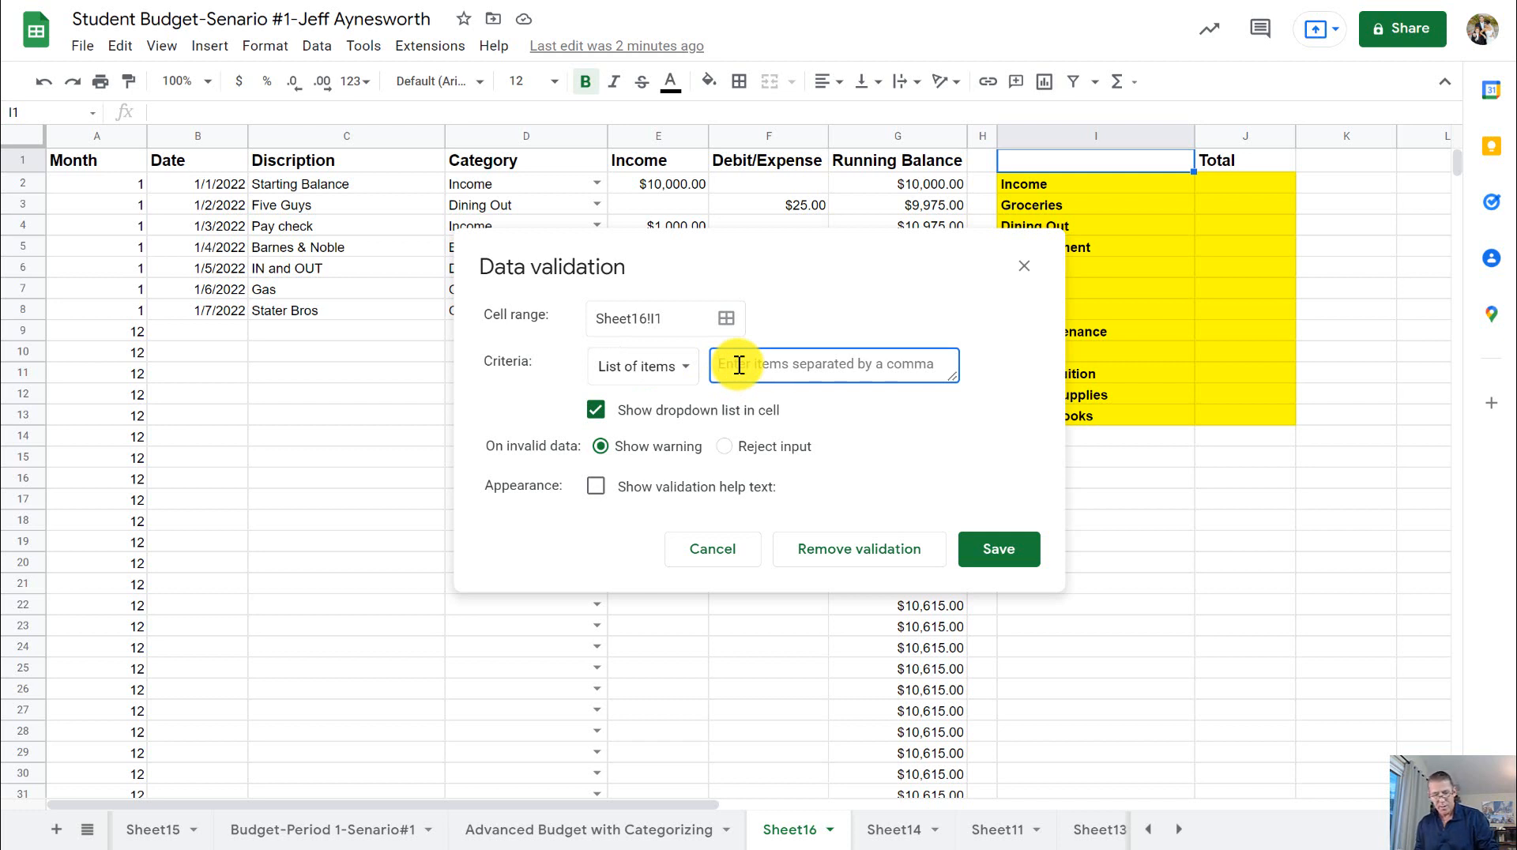
type("1,2")
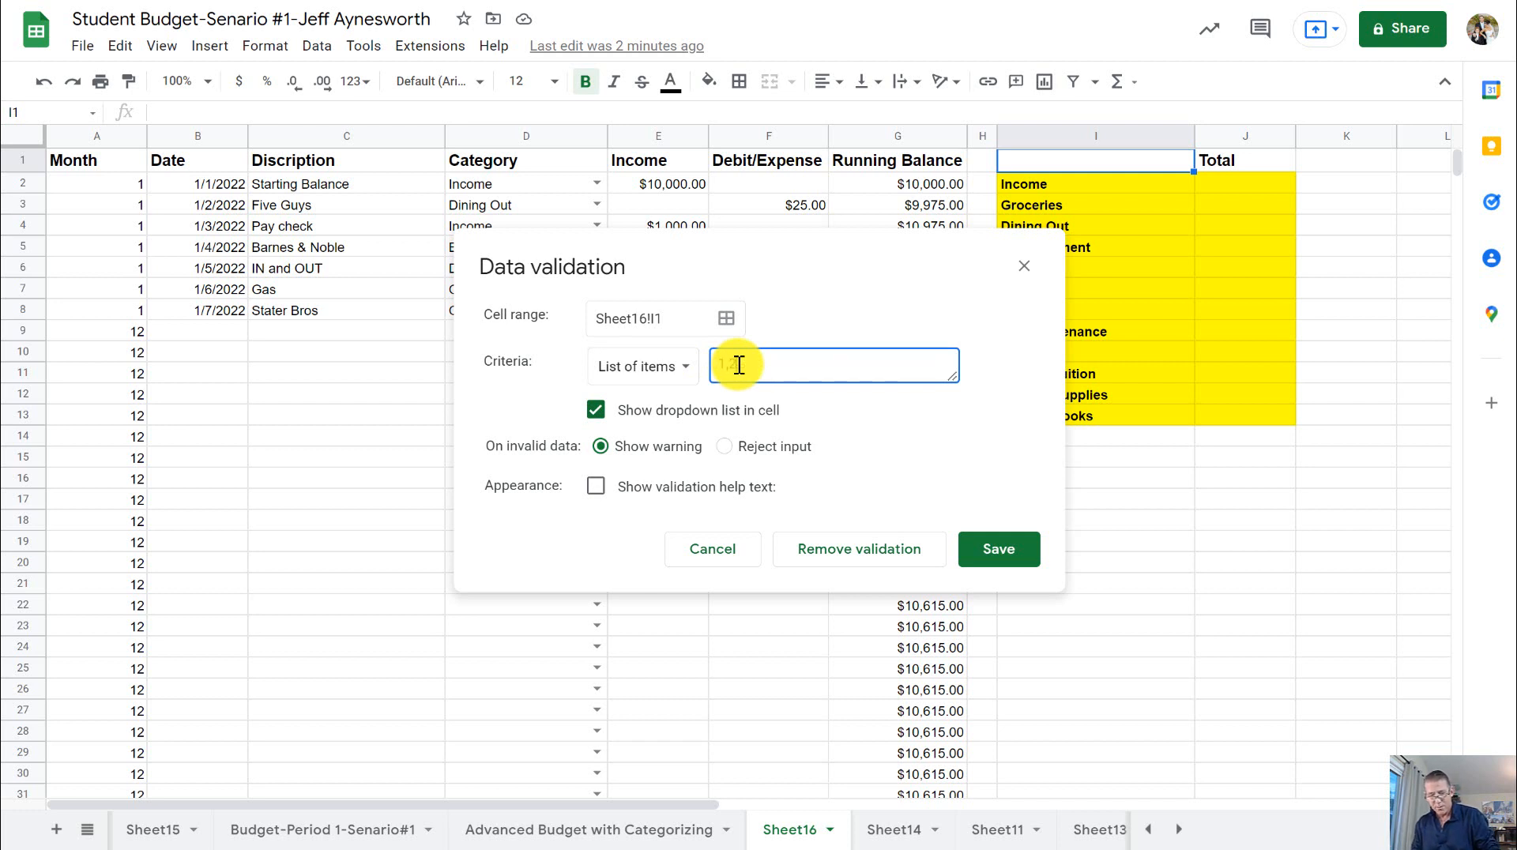
type(",3,4,5,6,7,8,9")
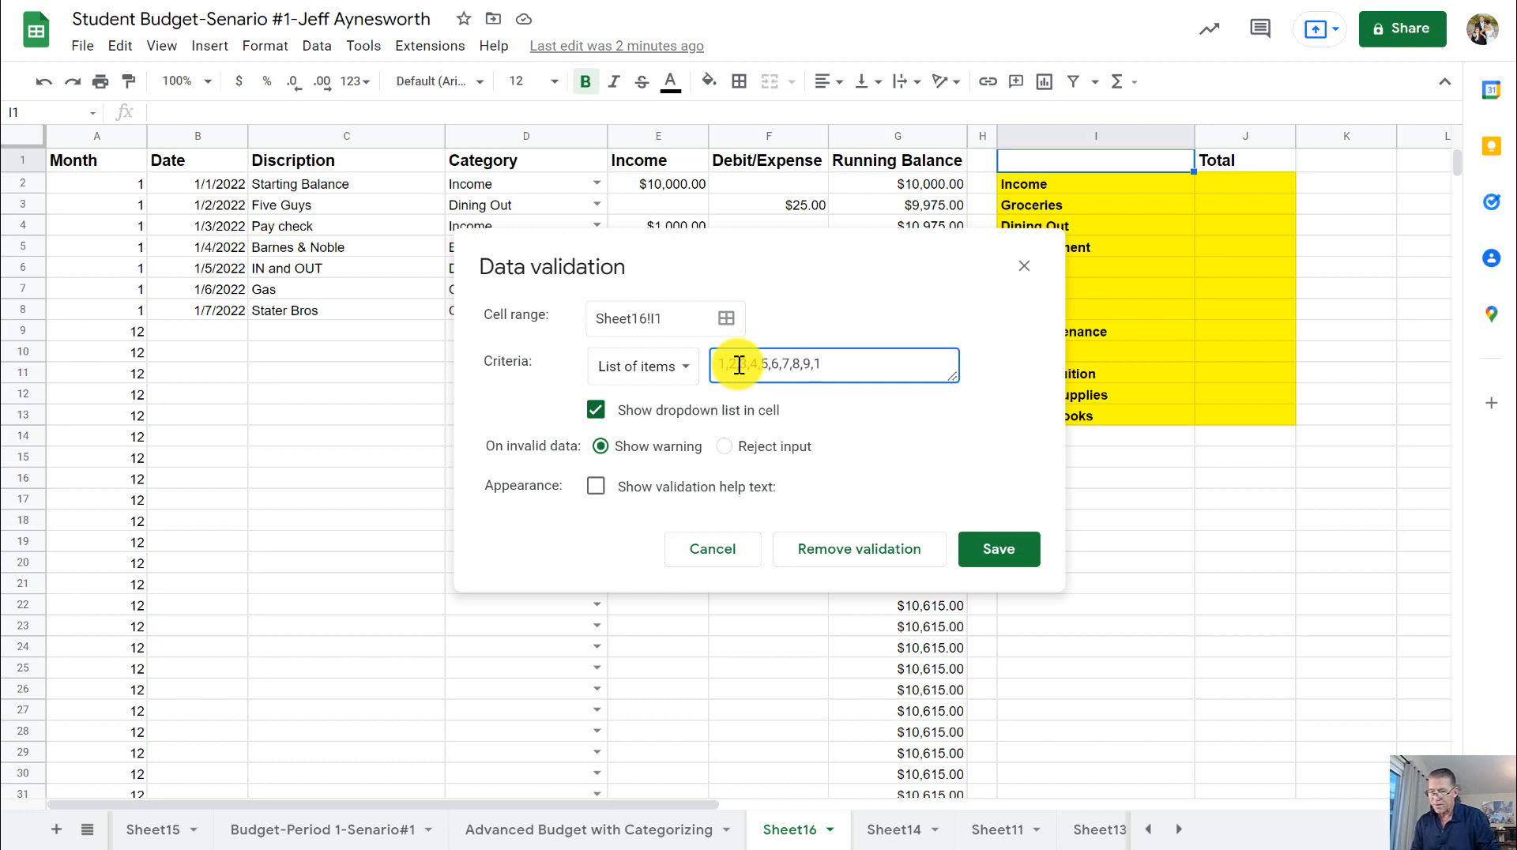
type(",10,11,12")
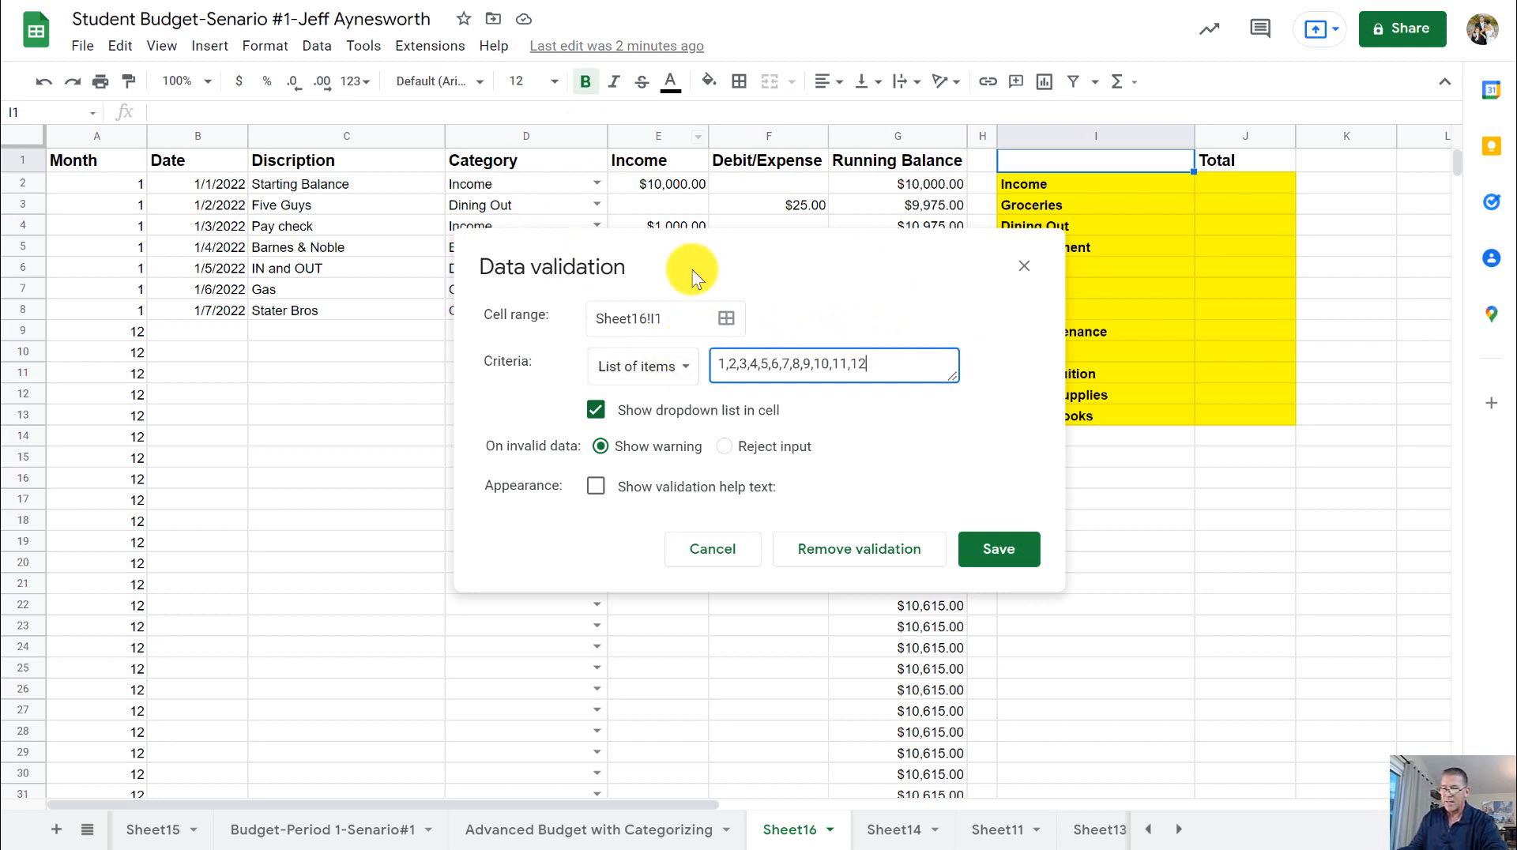
left_click(685, 371)
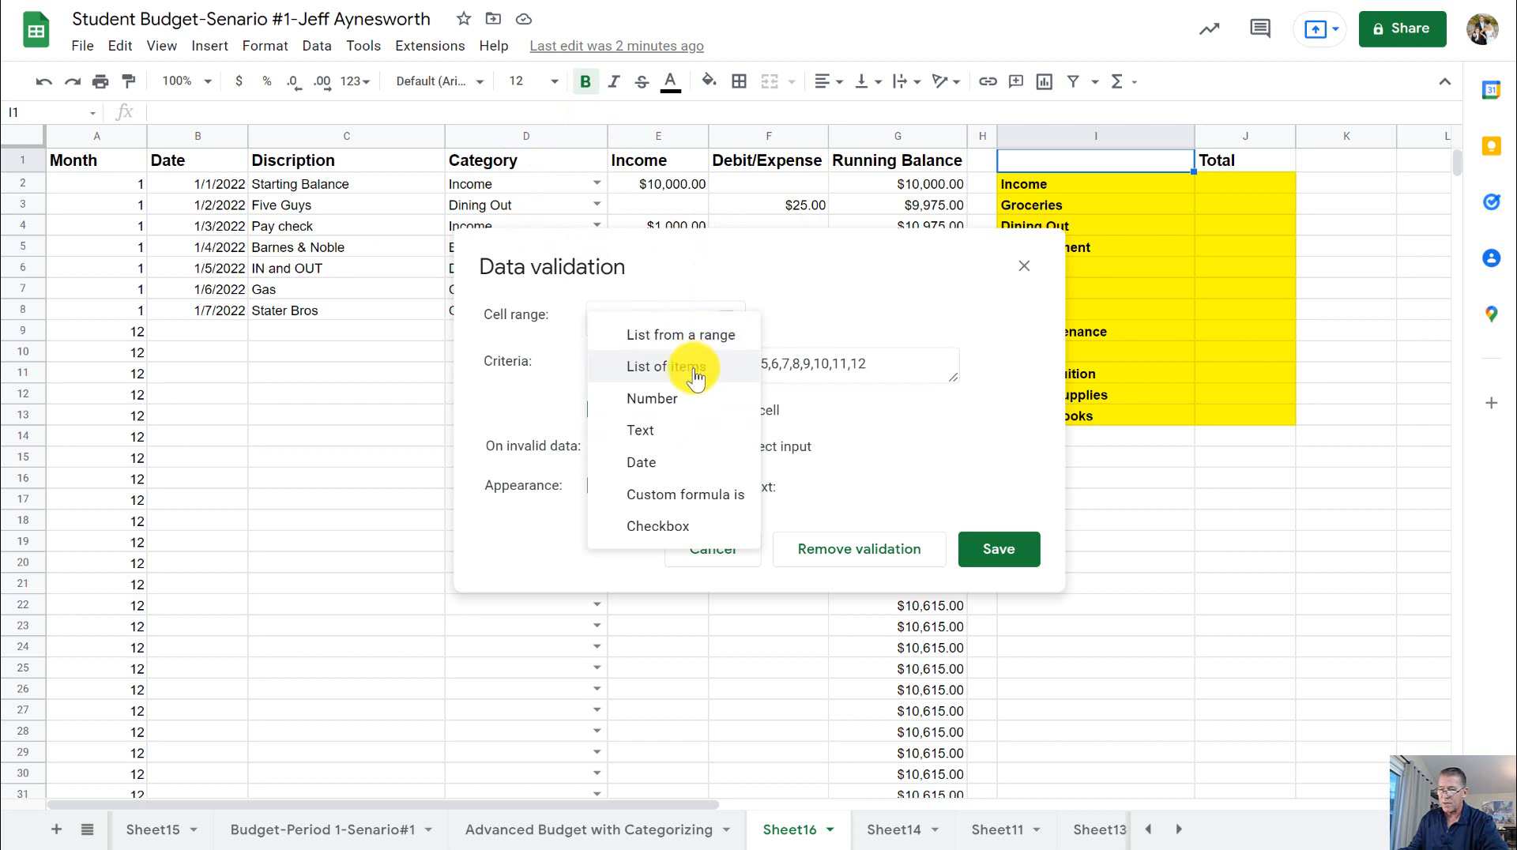
left_click(695, 373)
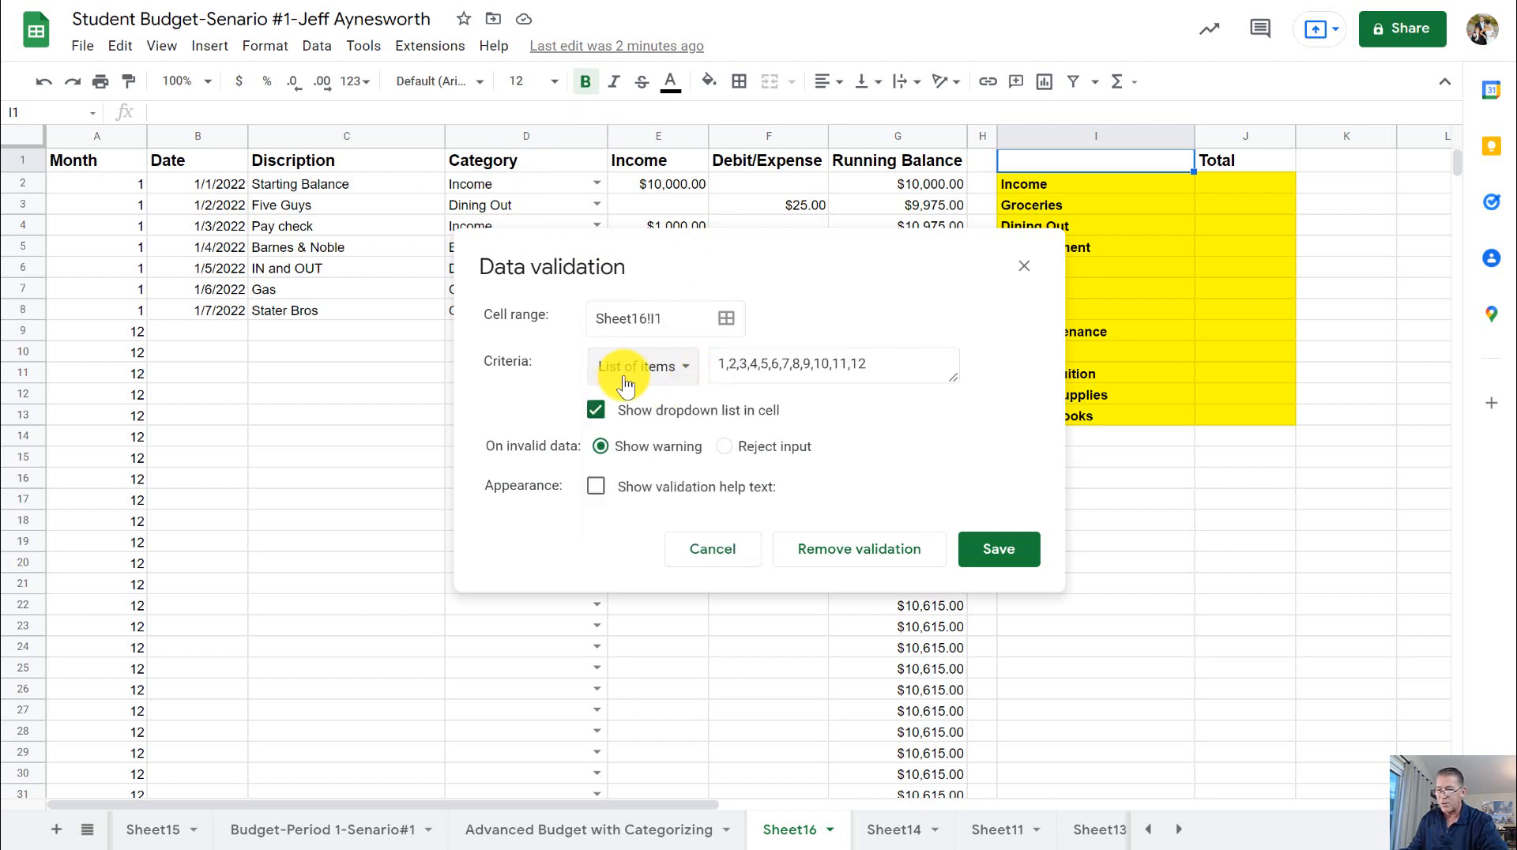
left_click(1002, 547)
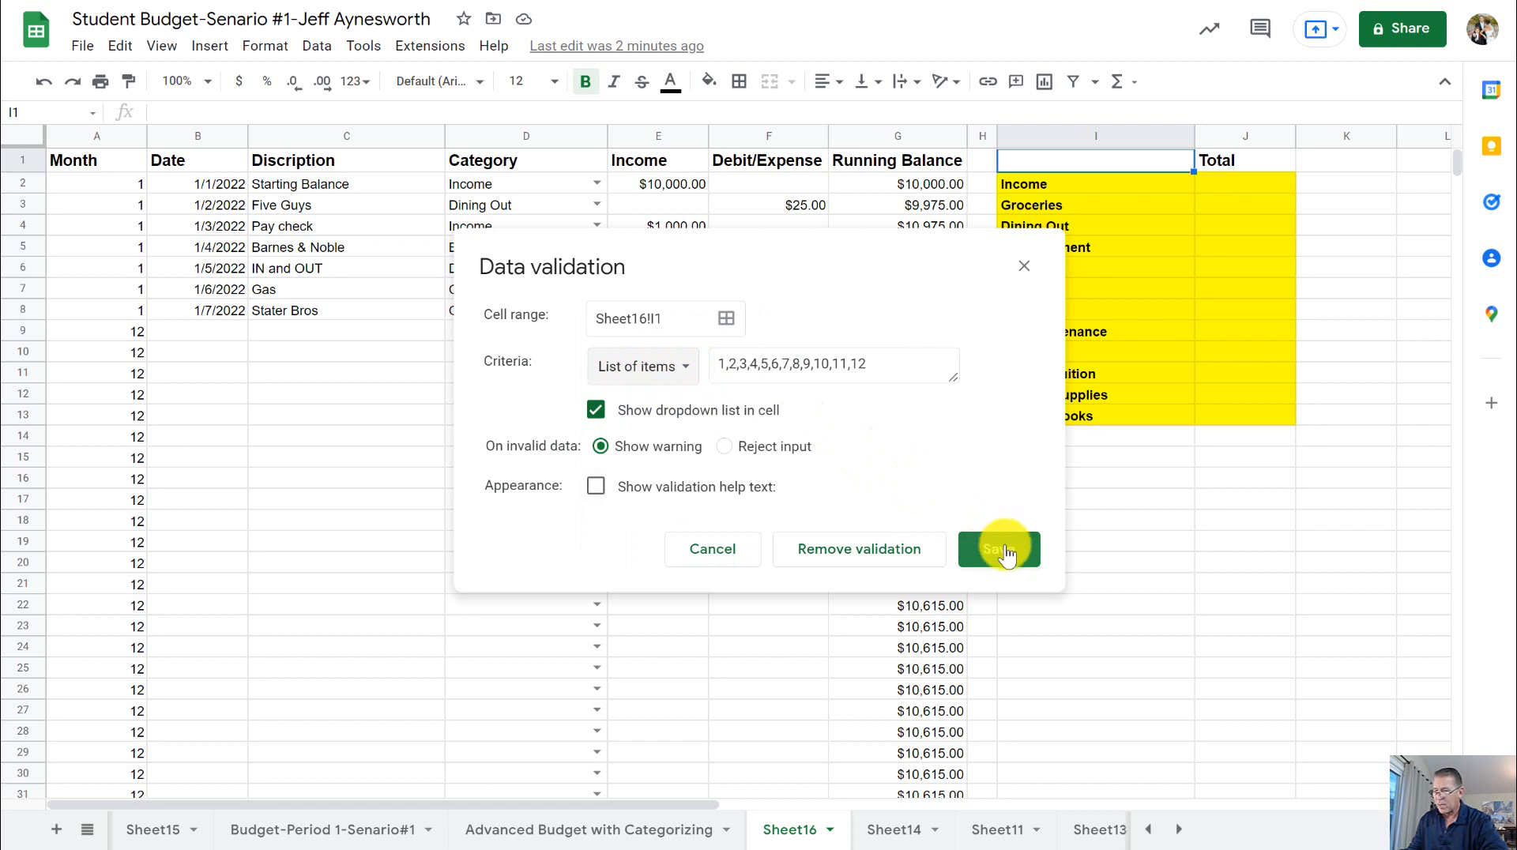
- Test the month dropdown in I1 with several months, including 2, 12 and 11, and leave it set to 1
left_click(1185, 162)
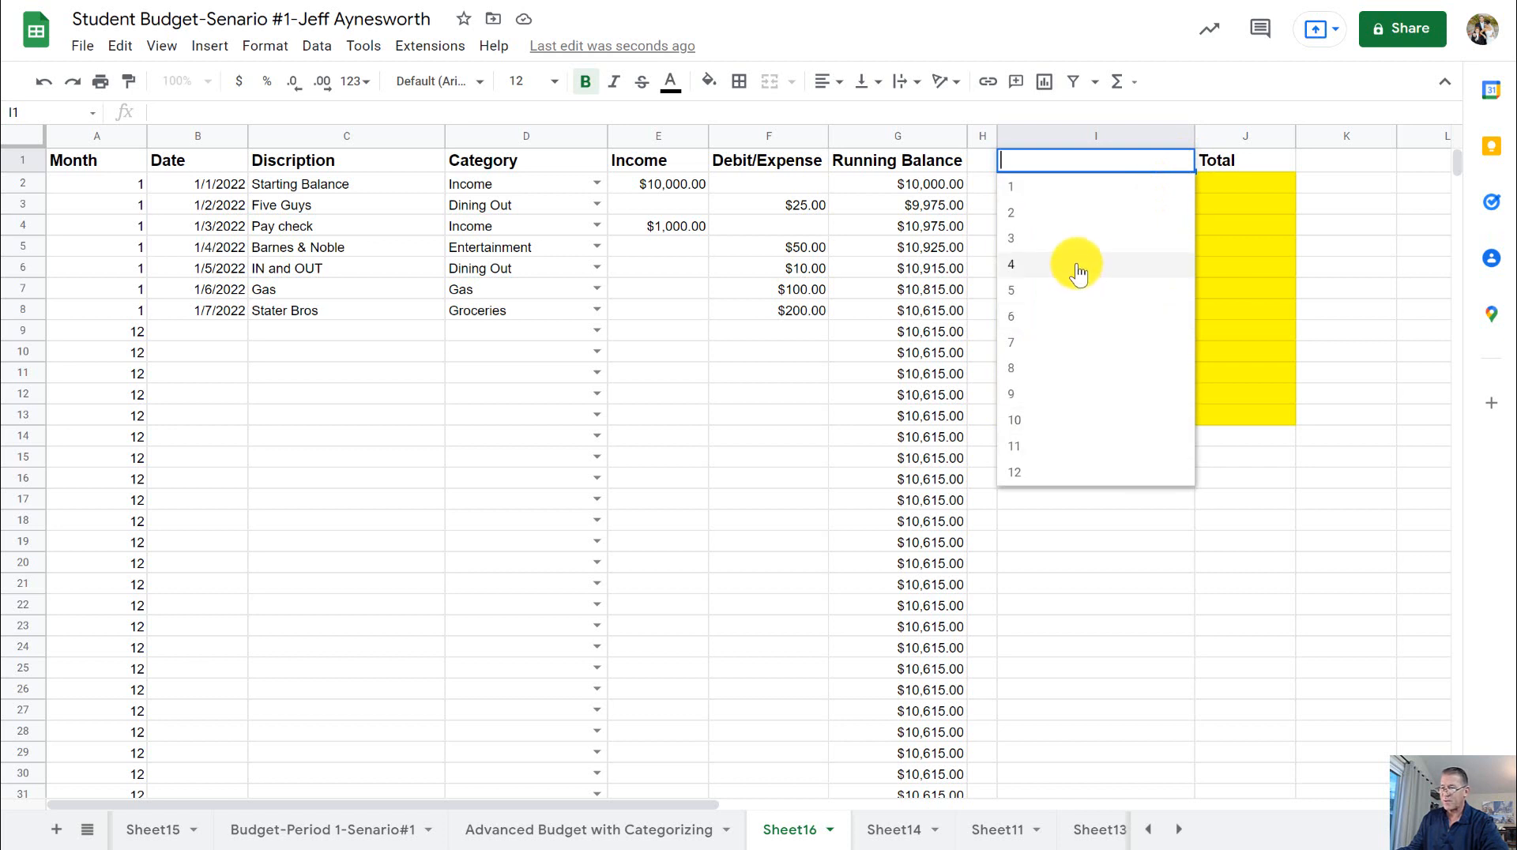
left_click(1045, 188)
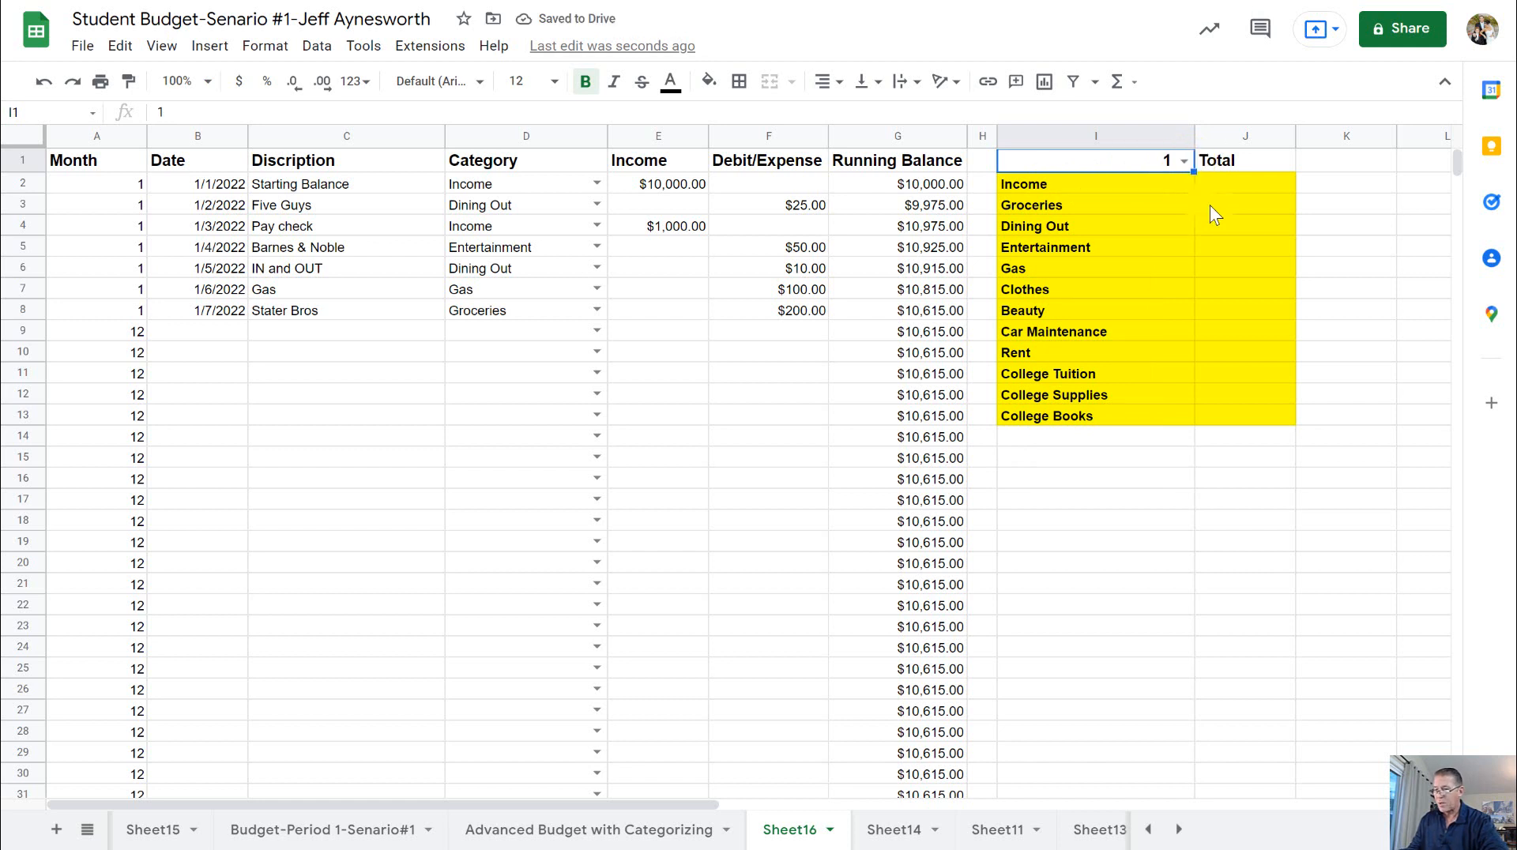
left_click(1188, 163)
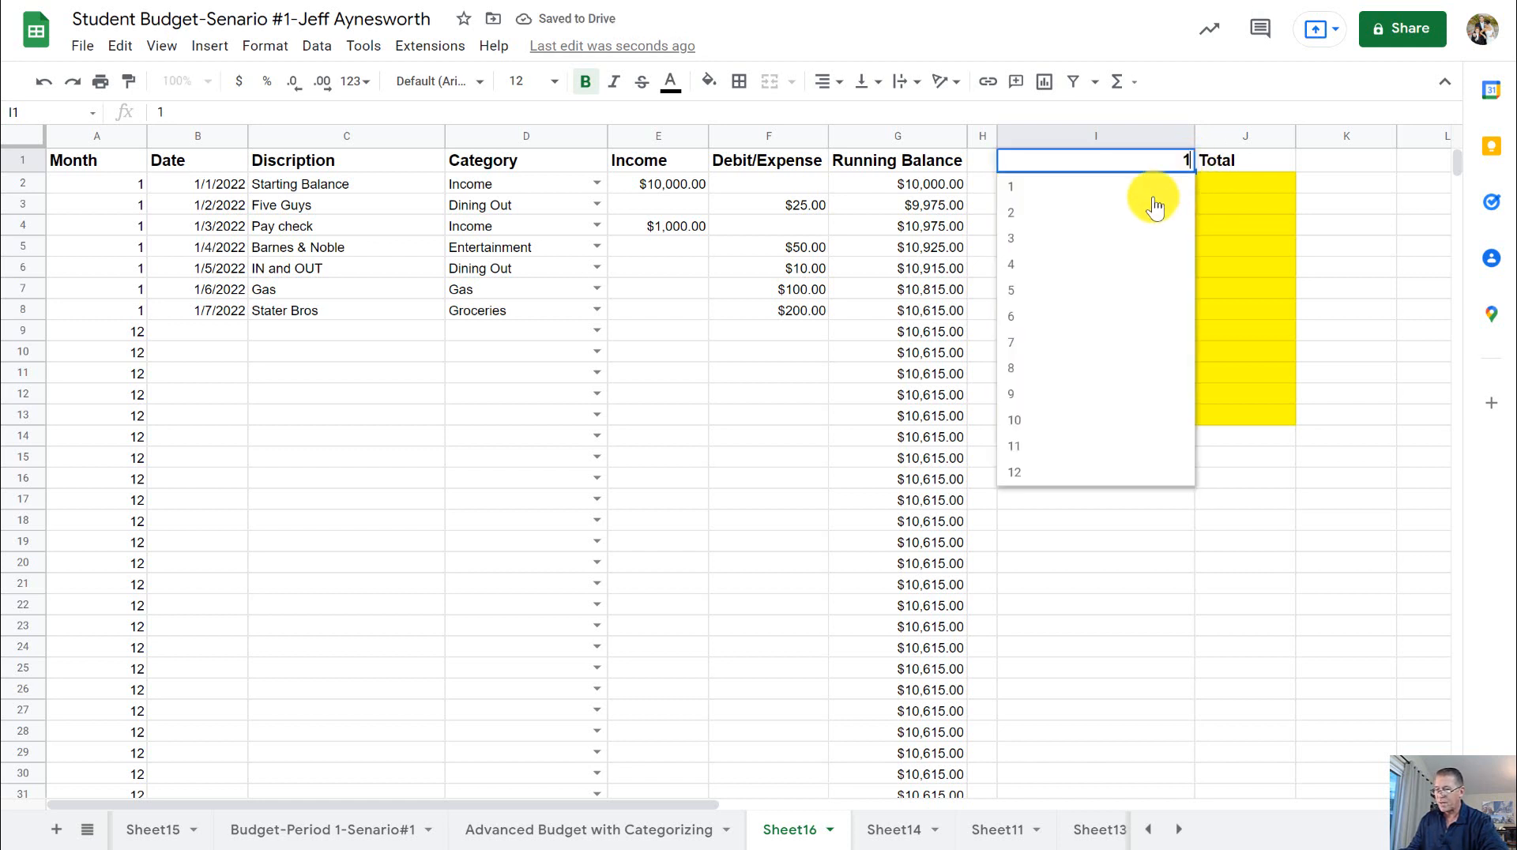
left_click(1090, 213)
left_click(1187, 161)
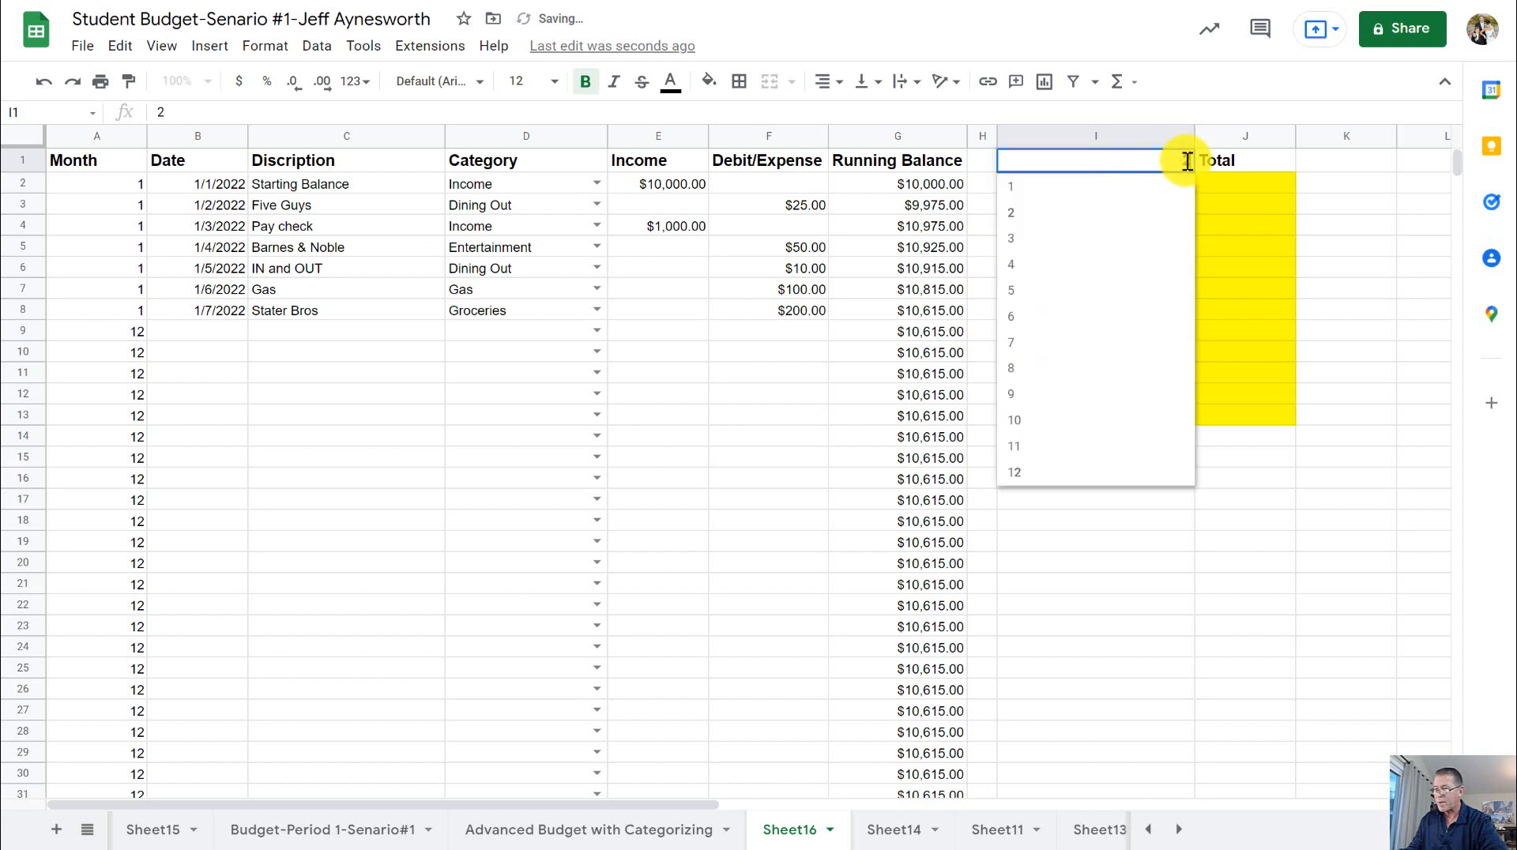
left_click(1073, 223)
left_click(1180, 161)
left_click(1050, 470)
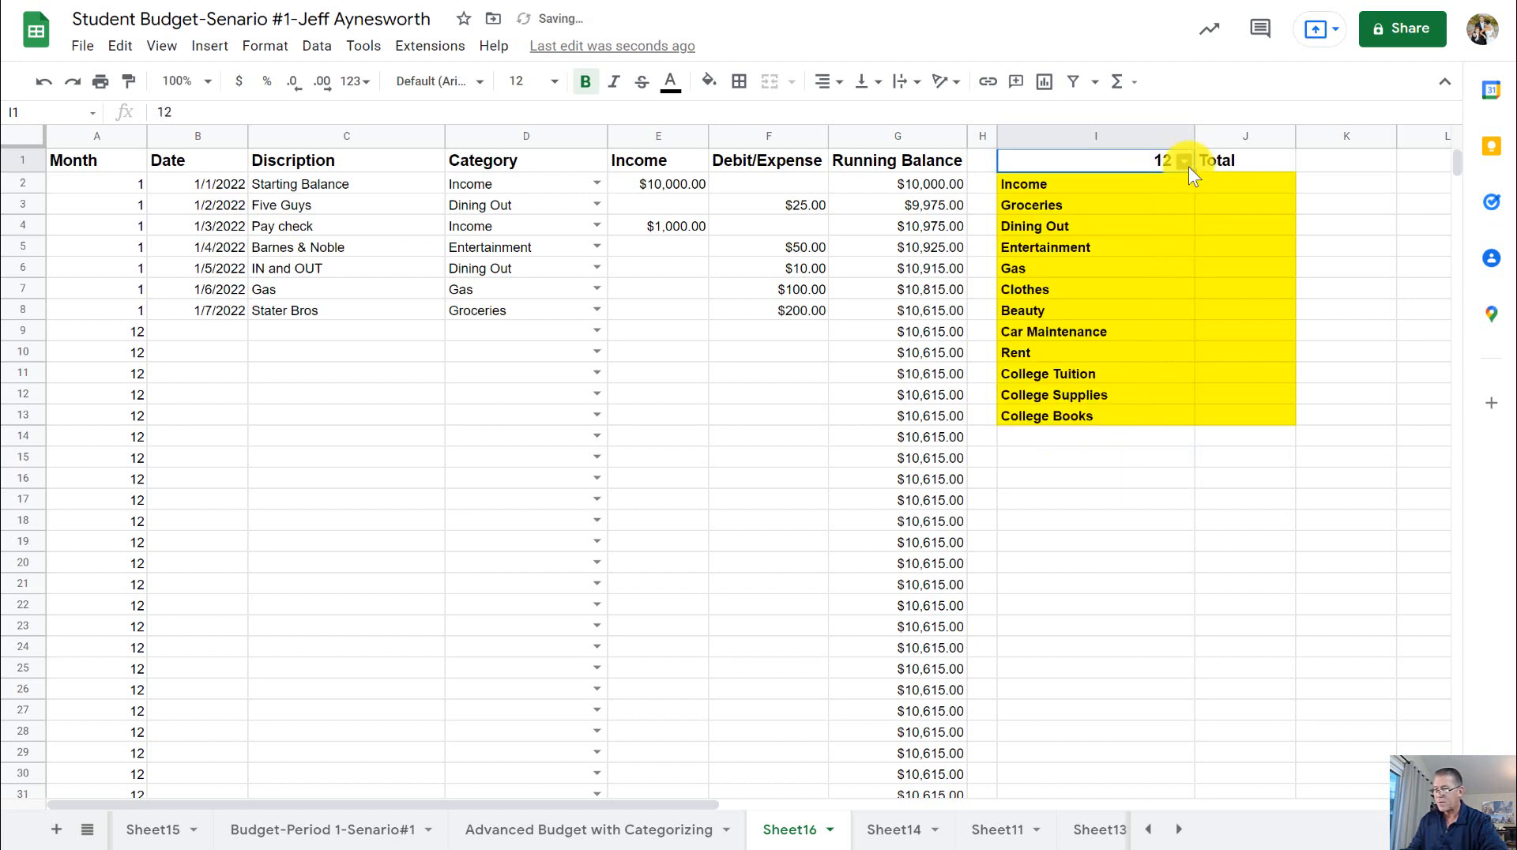
left_click(1185, 162)
left_click(1077, 444)
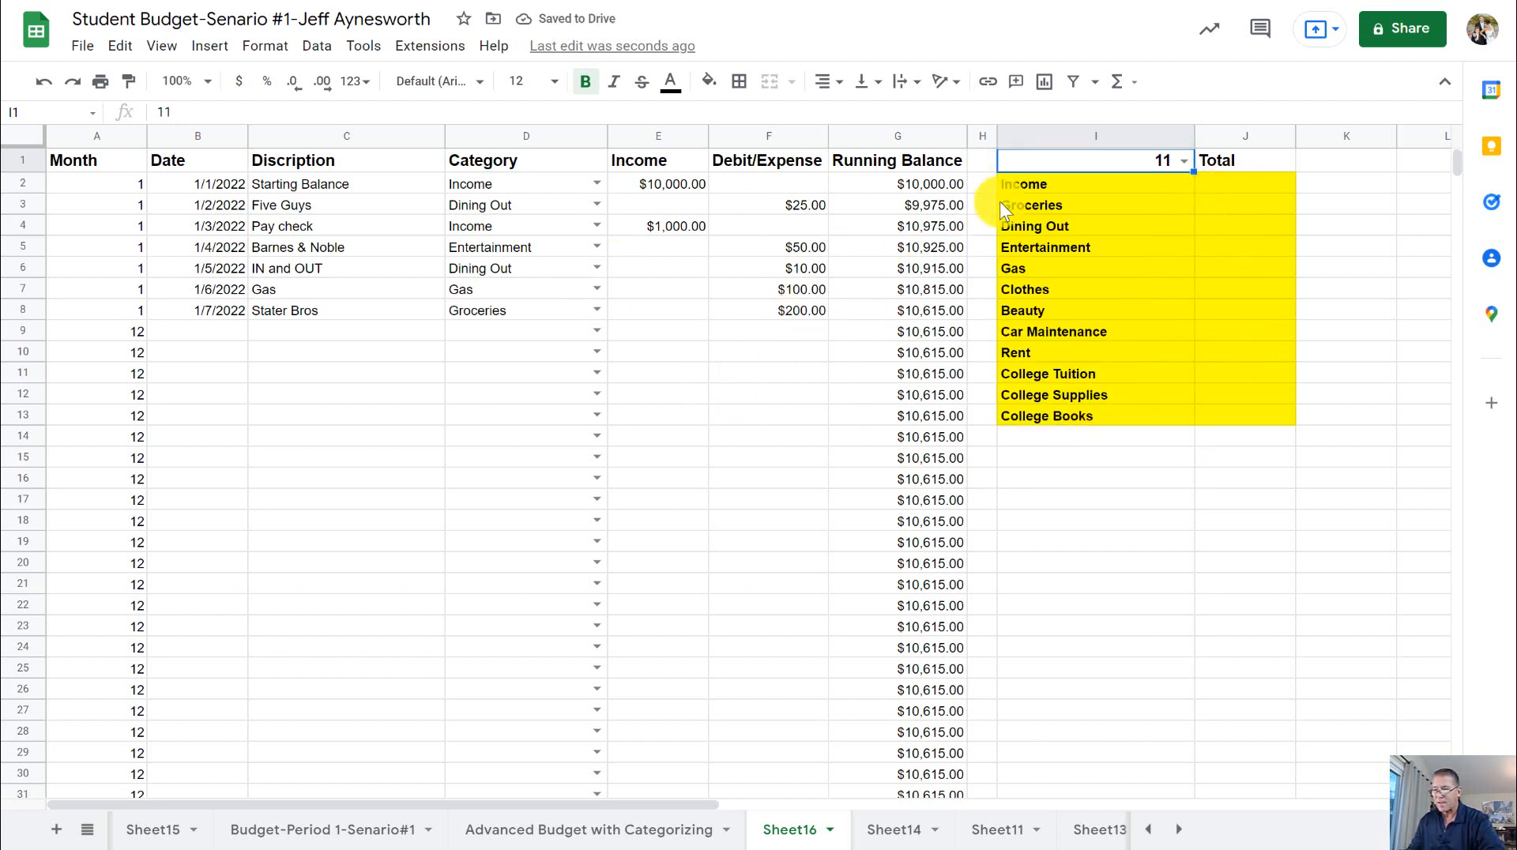
left_click(1185, 162)
left_click(1105, 190)
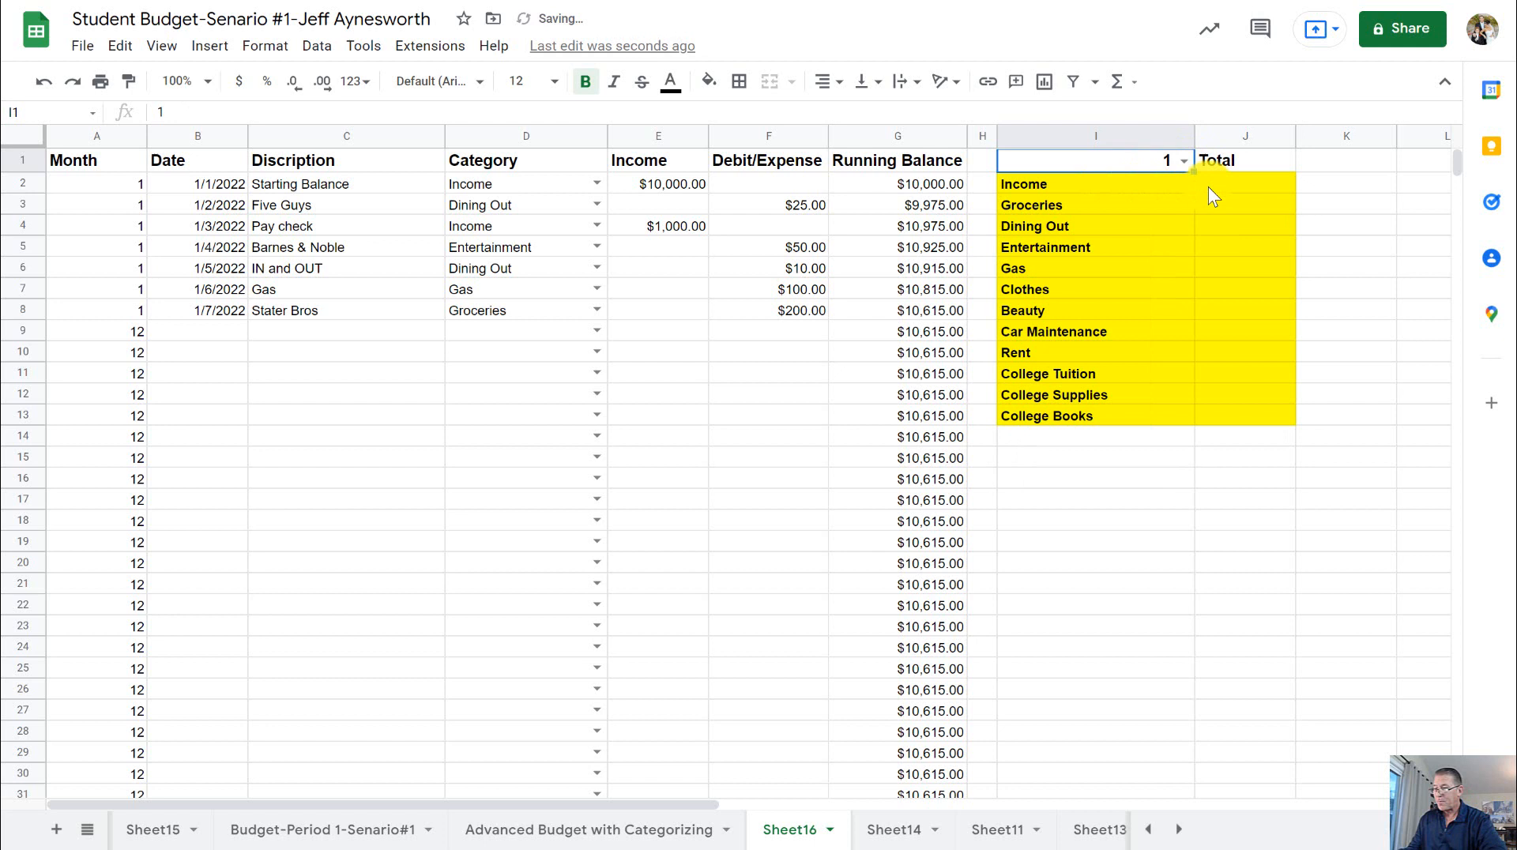
- Check the steps PDF for the totals formula and begin a =sumifs( formula in cell J2 for the Income category
left_click(1255, 187)
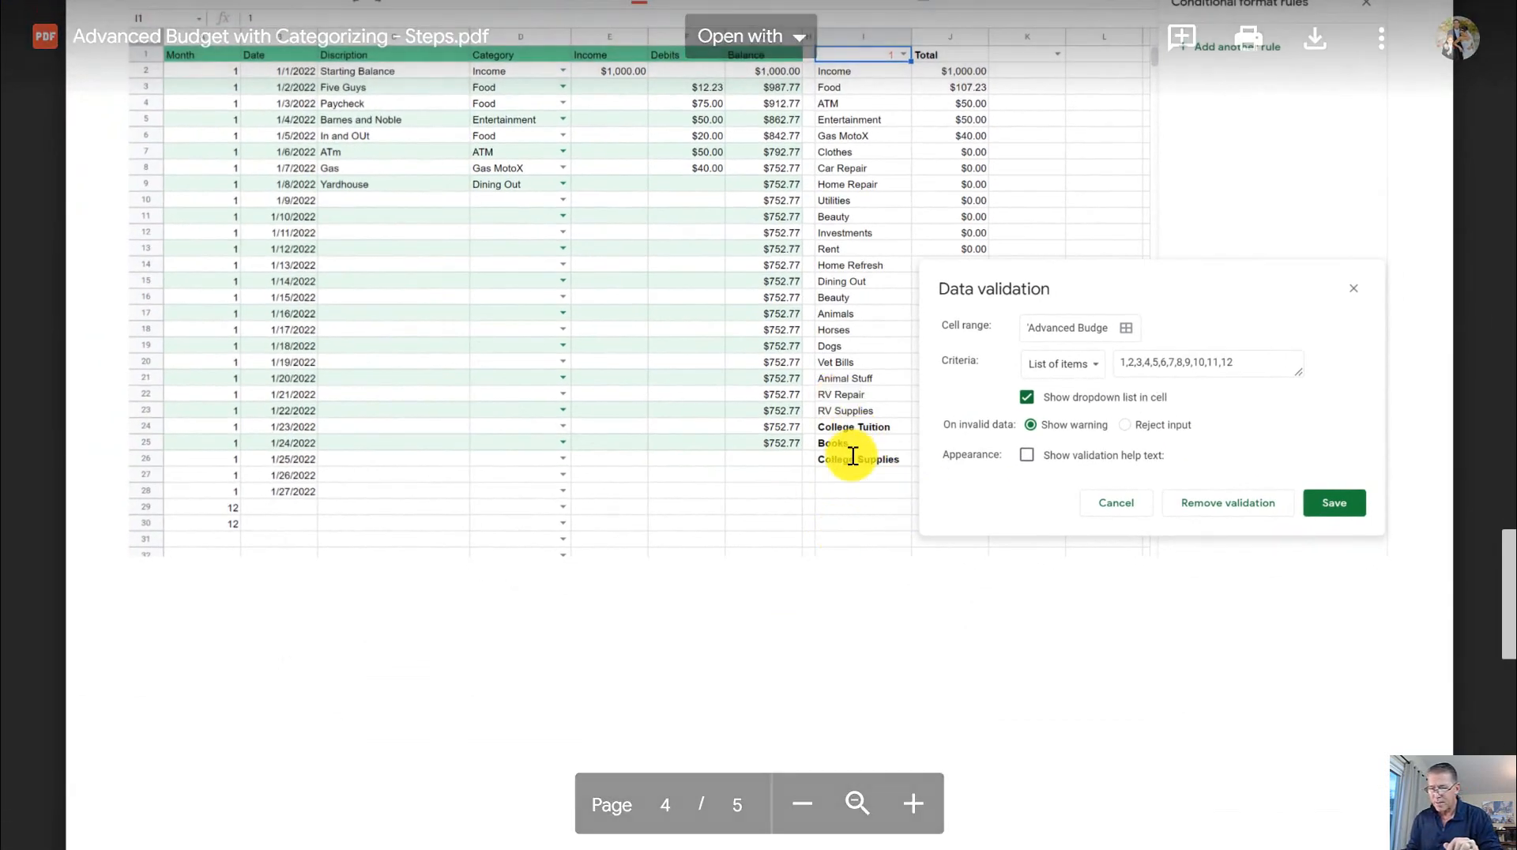
scroll(853, 458, "down", 10)
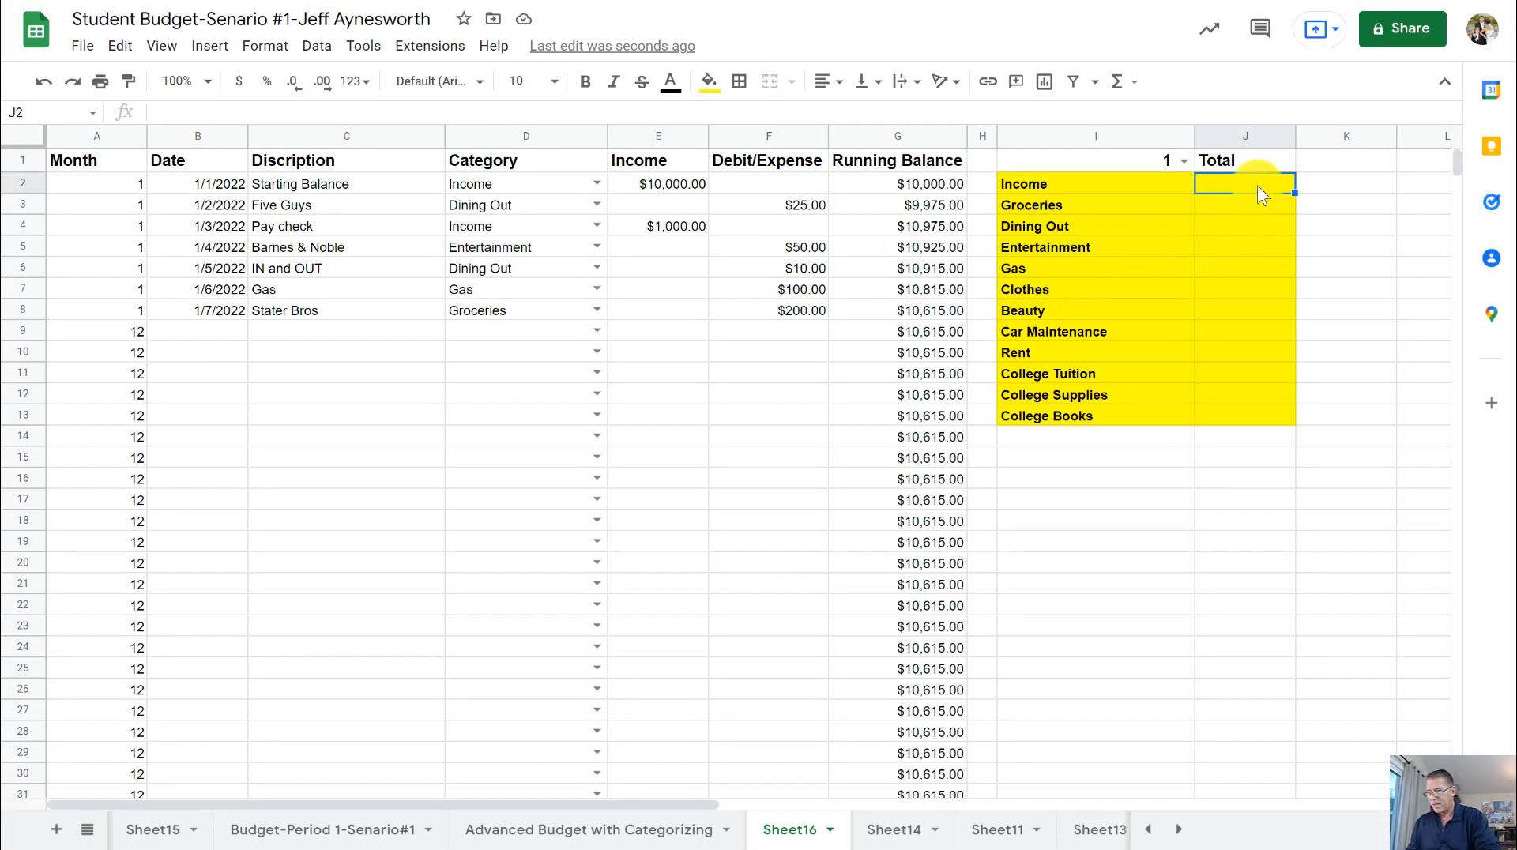
type("=")
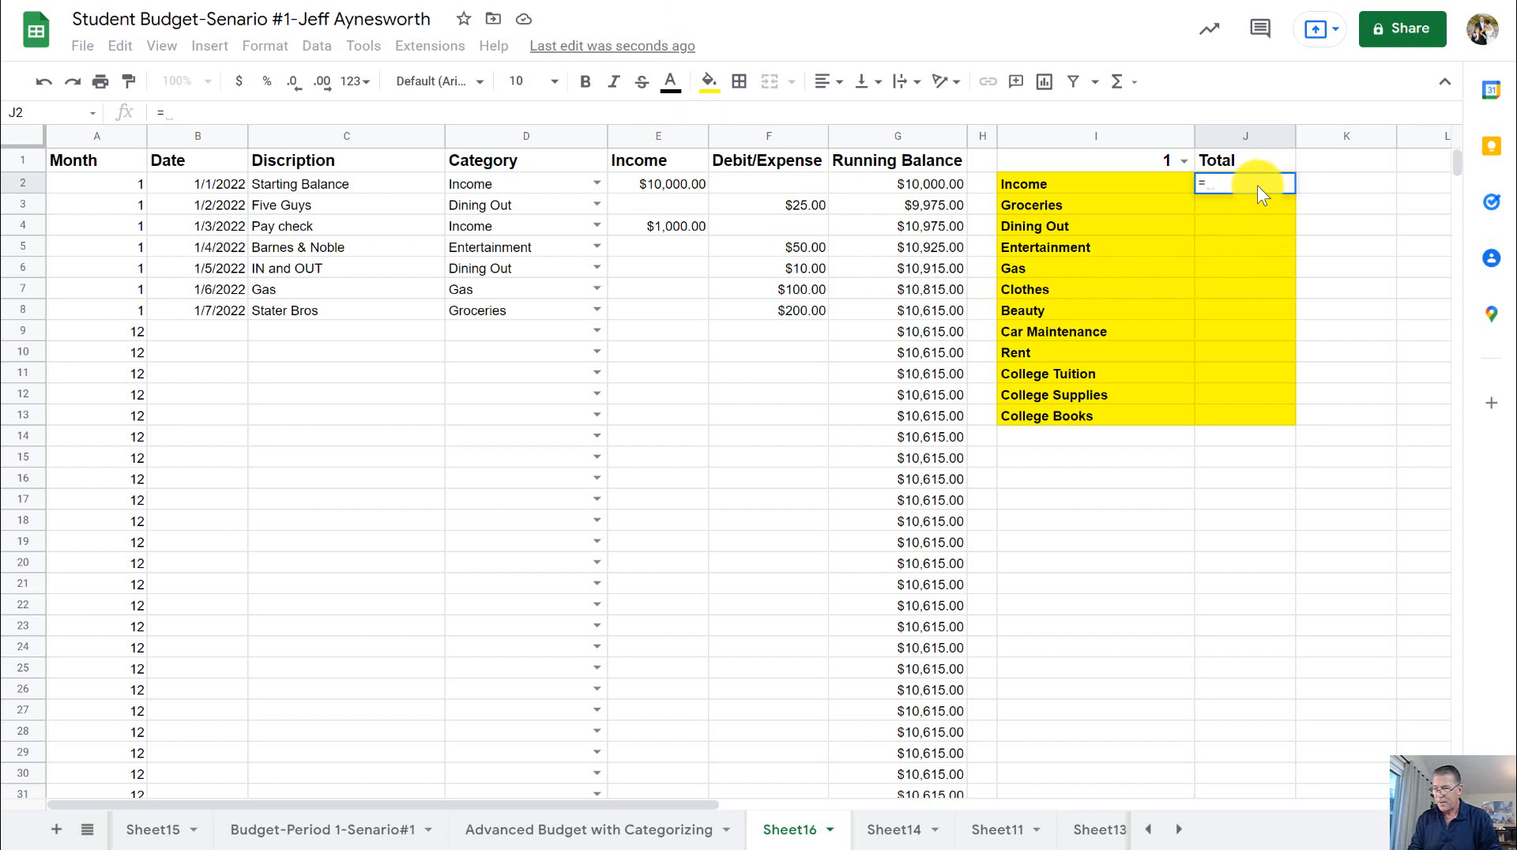
type("sumni")
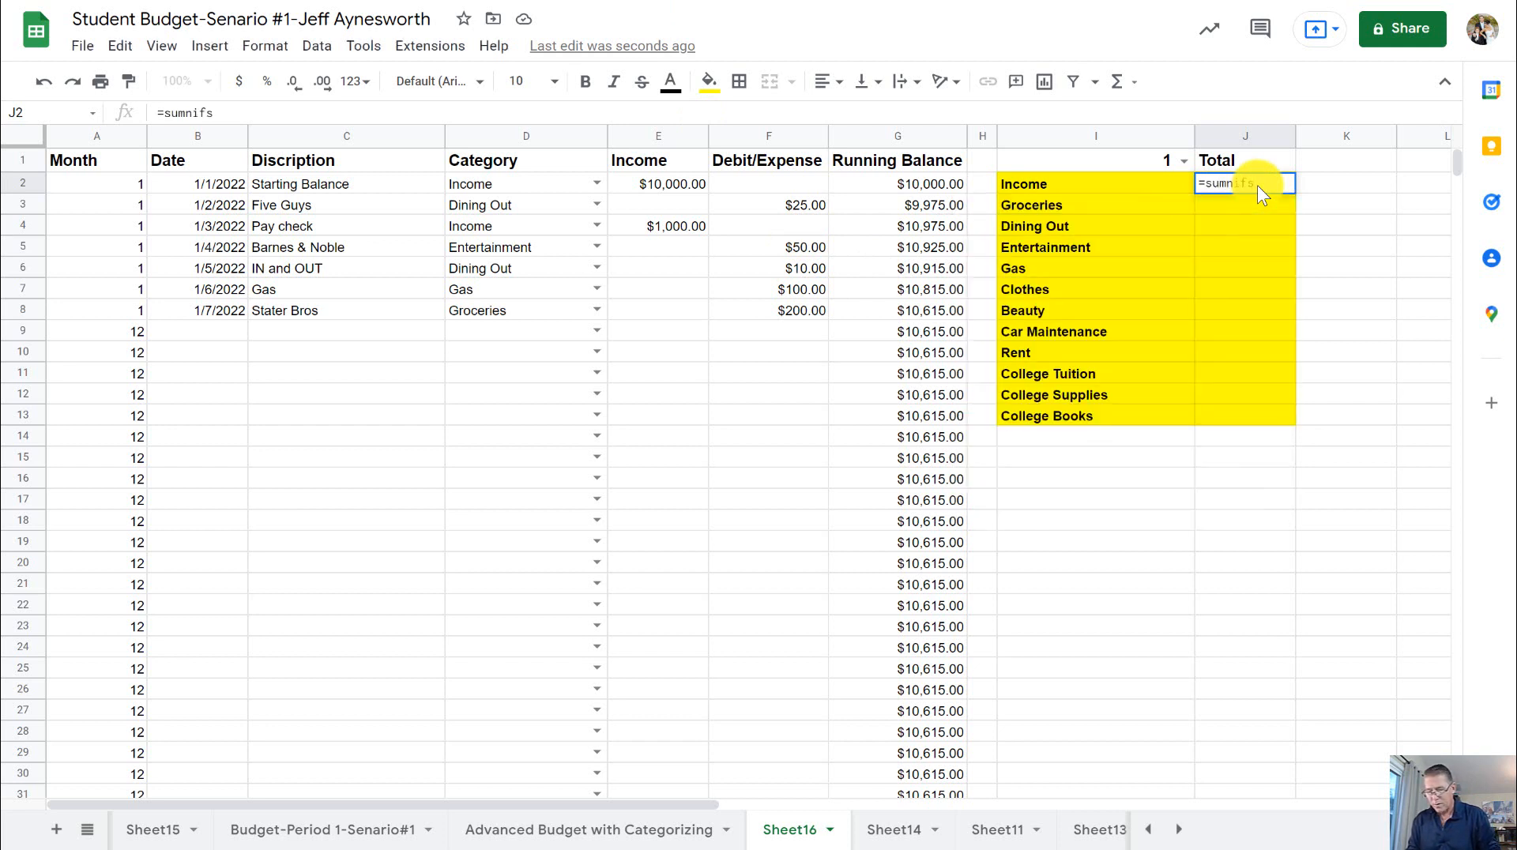
type("fs(")
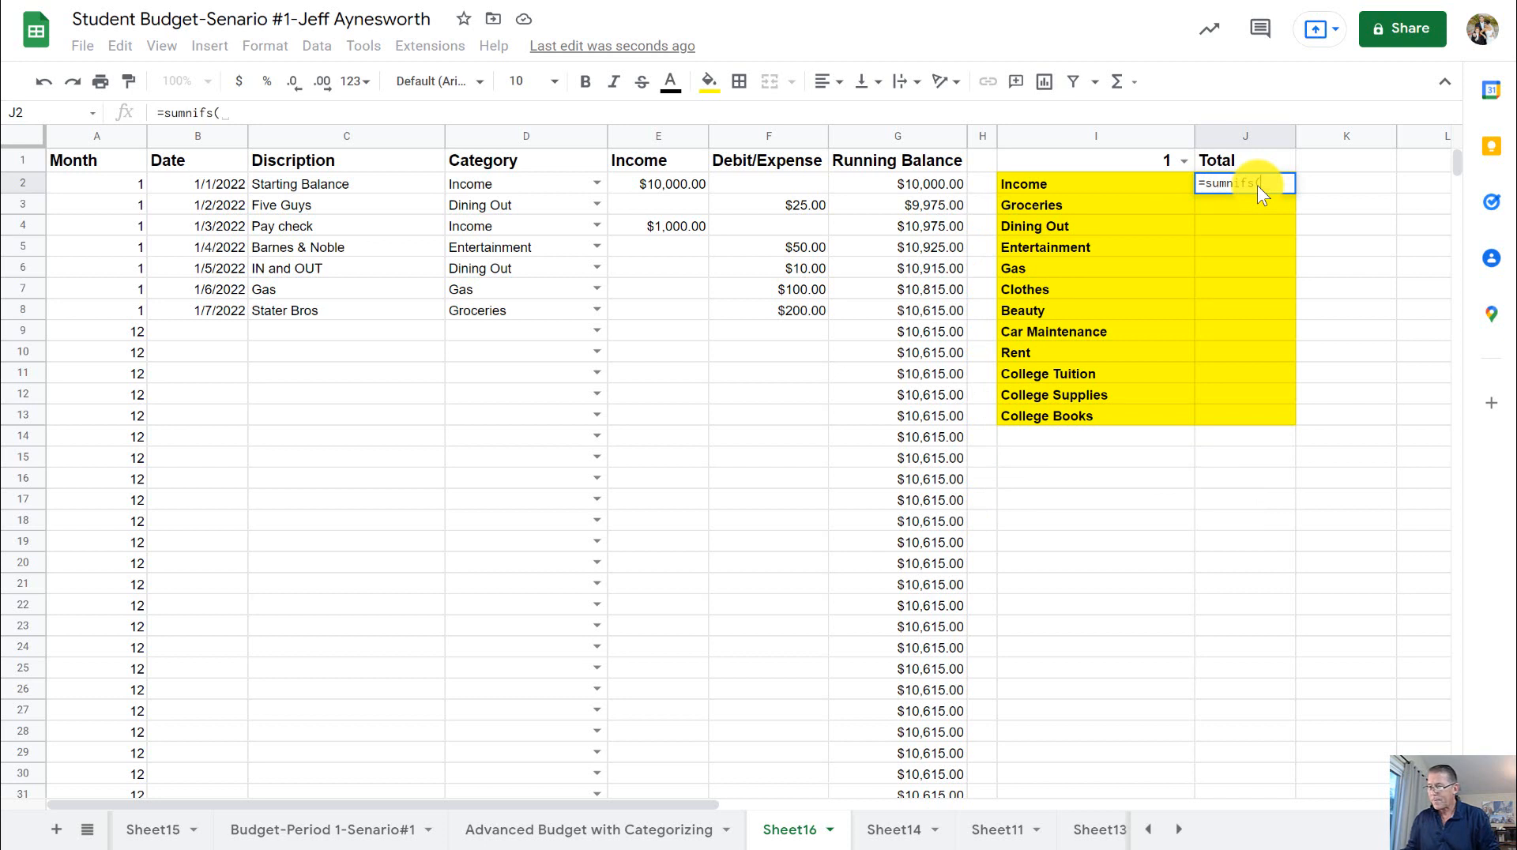
left_click(1286, 183)
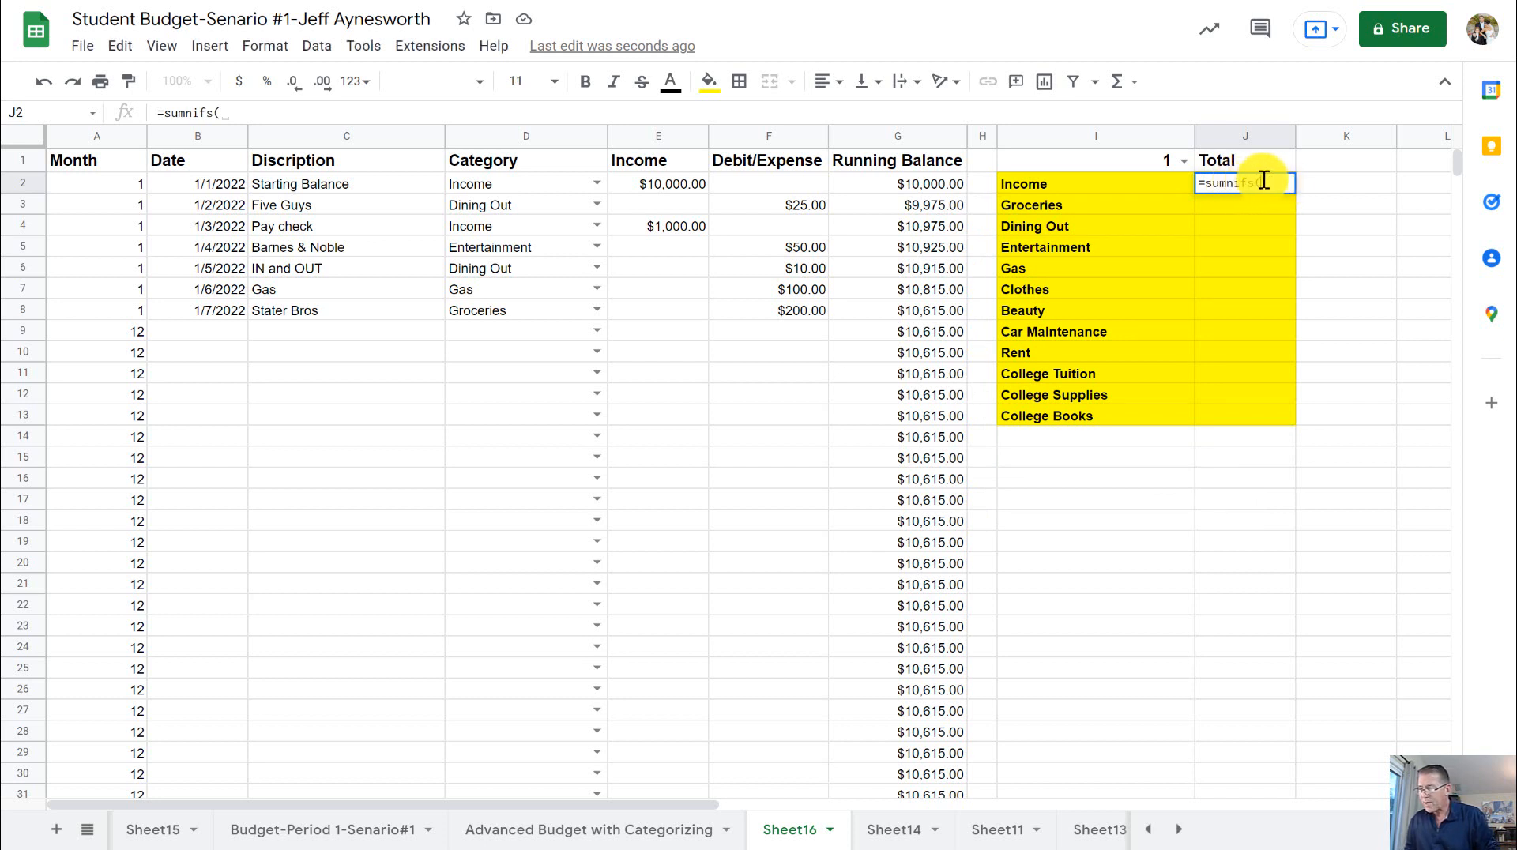
key("BackSpace")
key("BackSpace")
key("BackSpace")
key("BackSpace")
key("BackSpace")
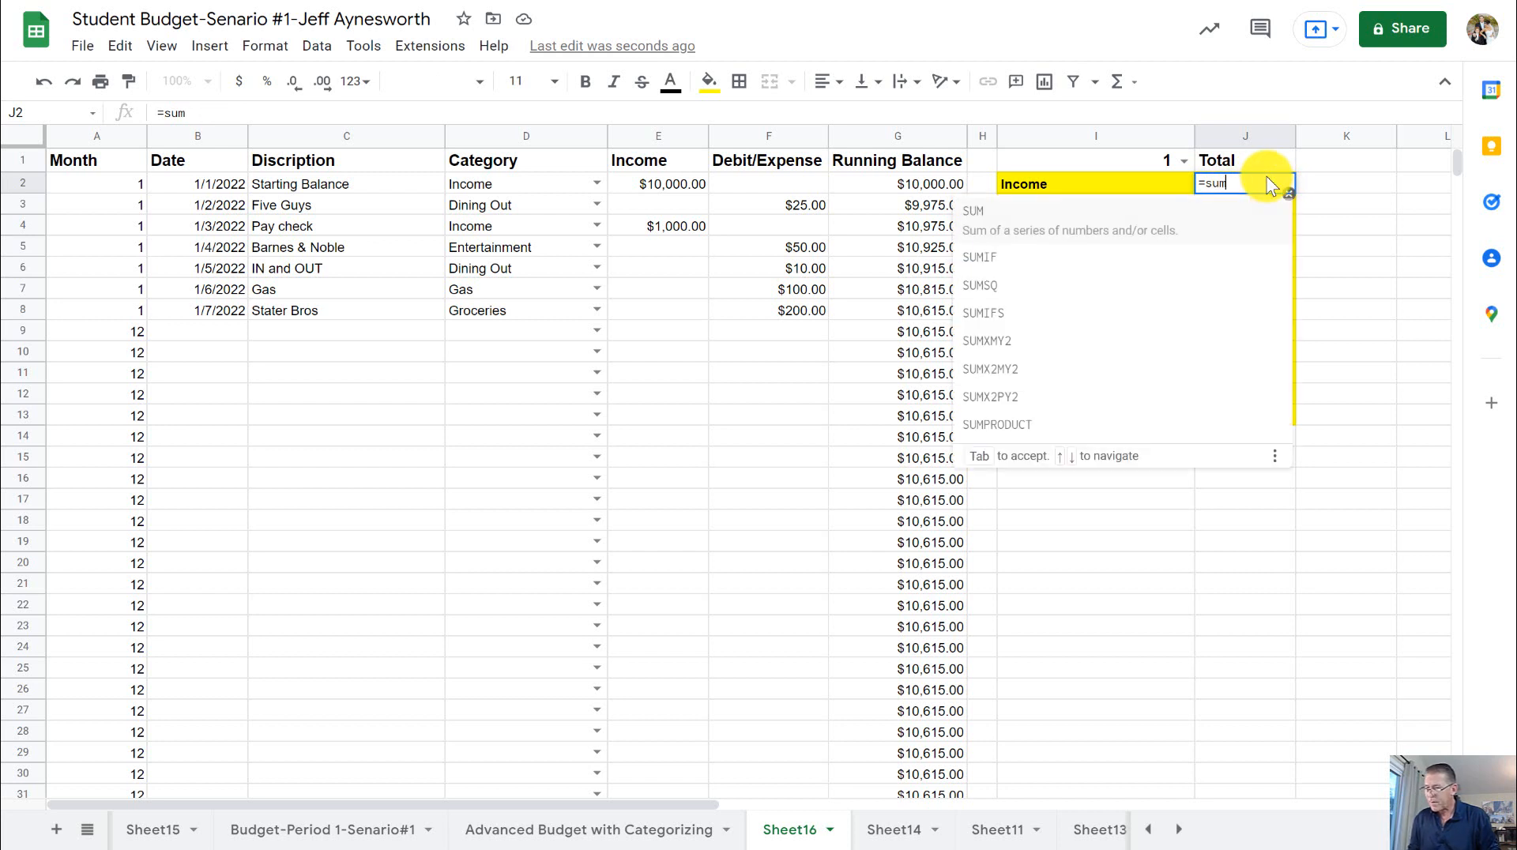
type("ifs")
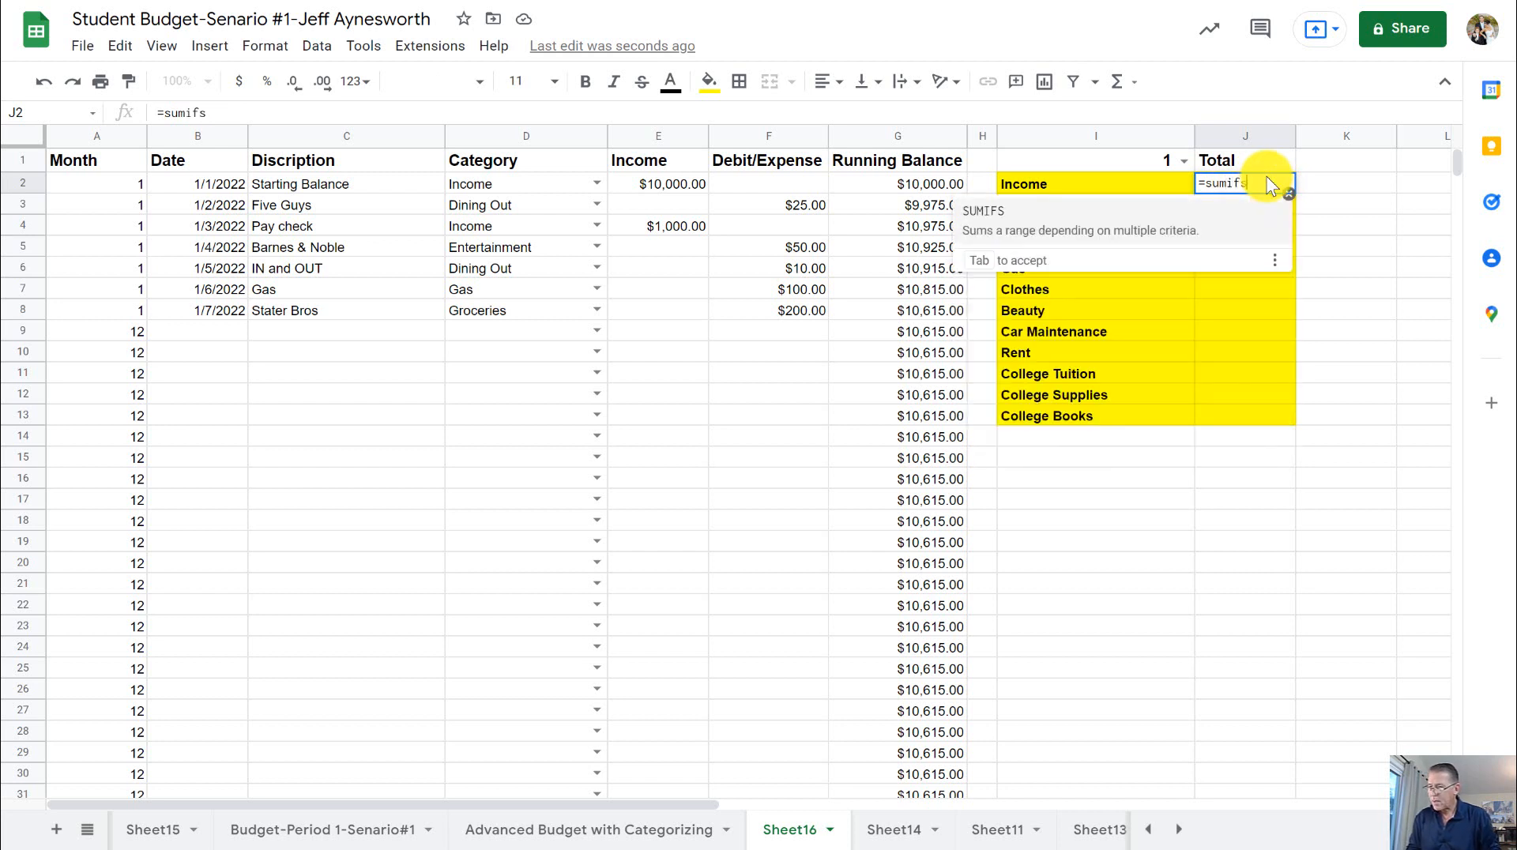
type("(")
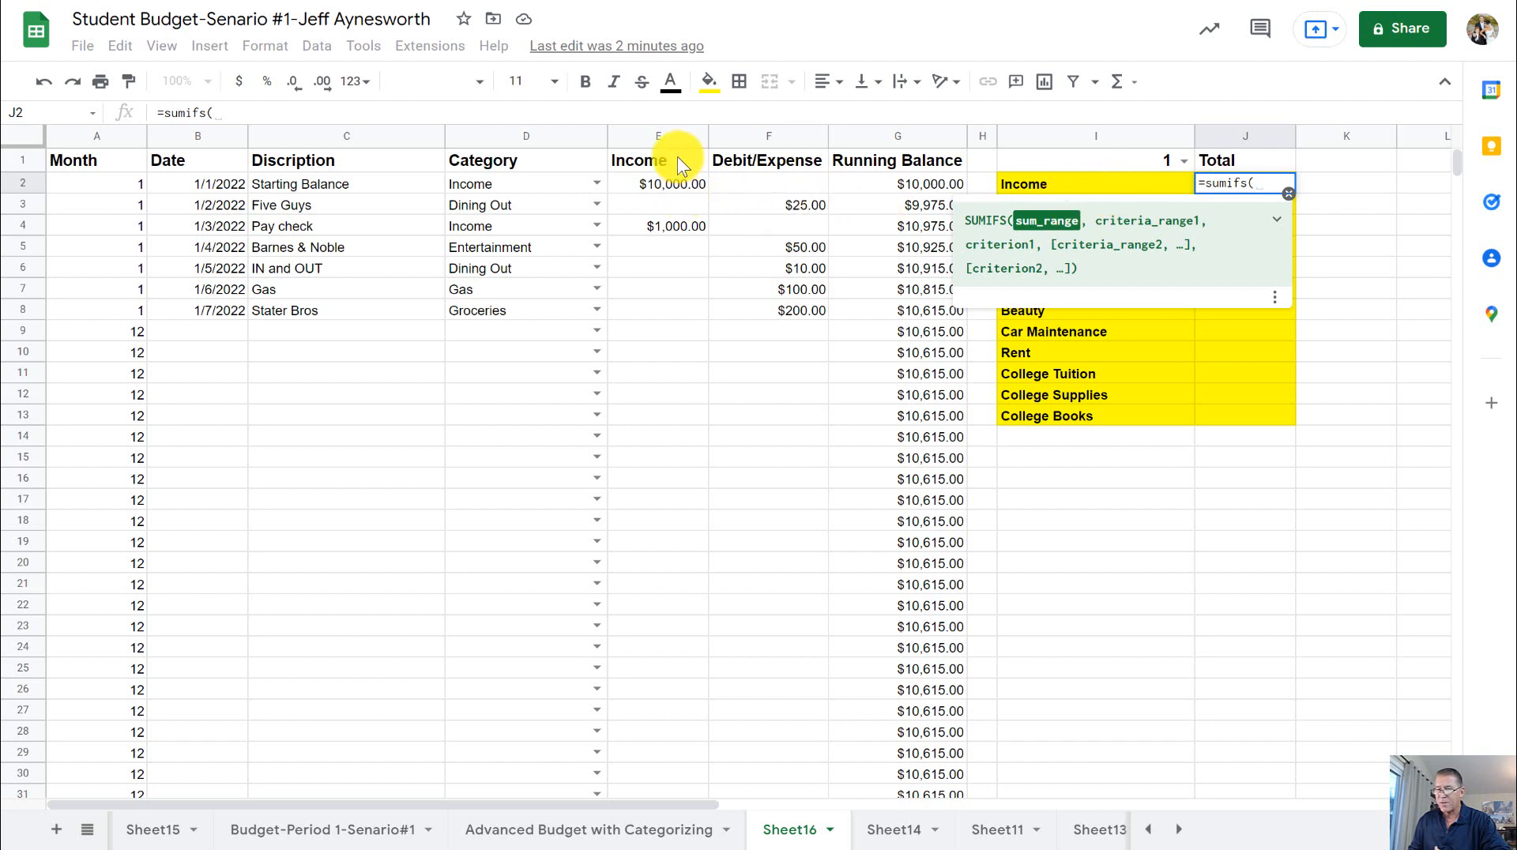
- Sum the Income column by the selected month in J2 with =sumifs(E:E,A:A,$I$1), keeping the month cell reference absolute
left_click(658, 131)
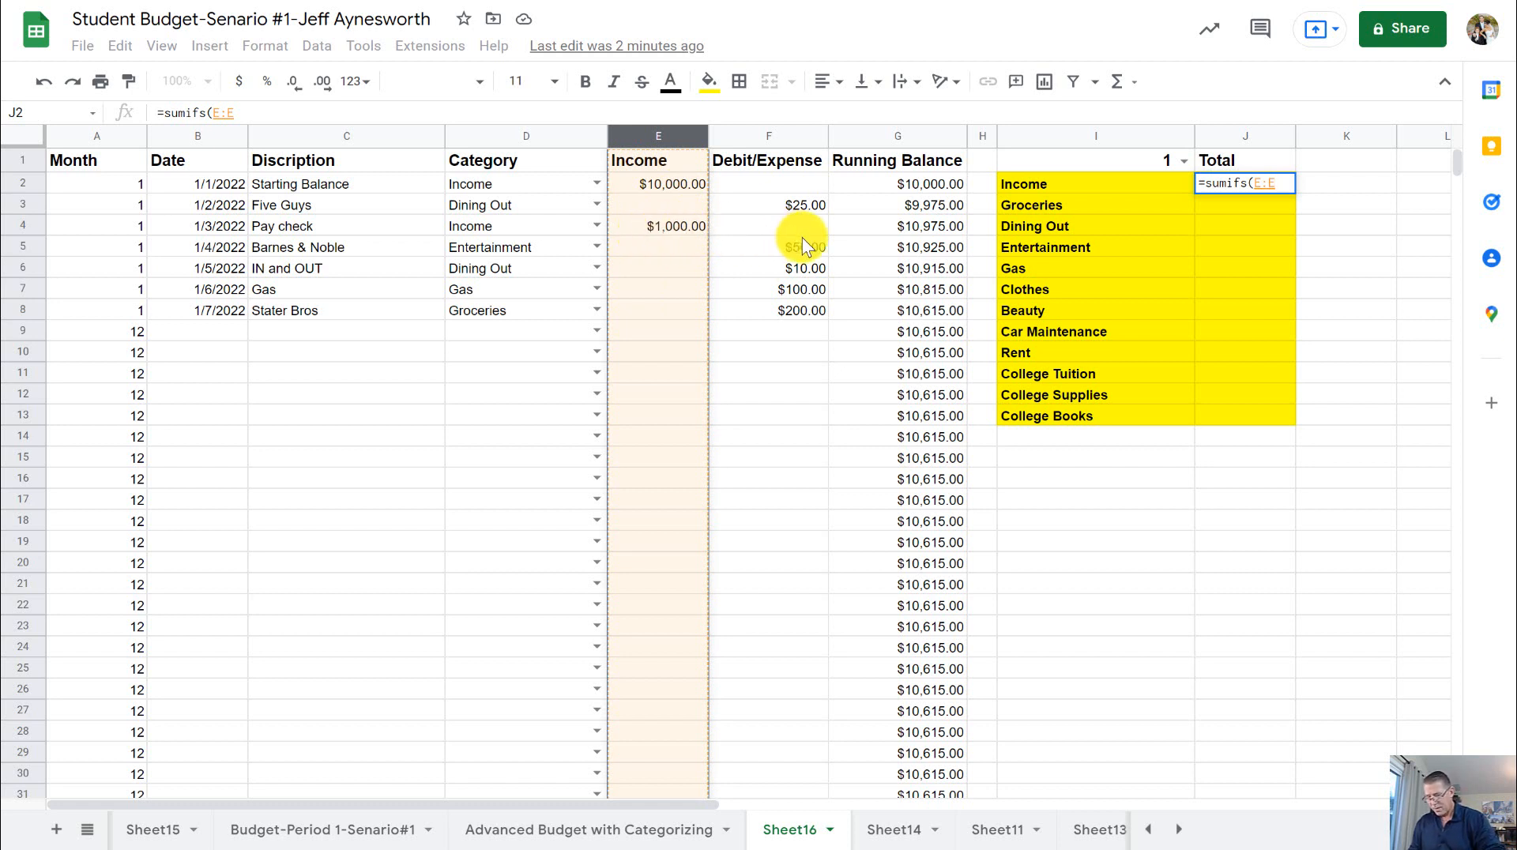
type(",")
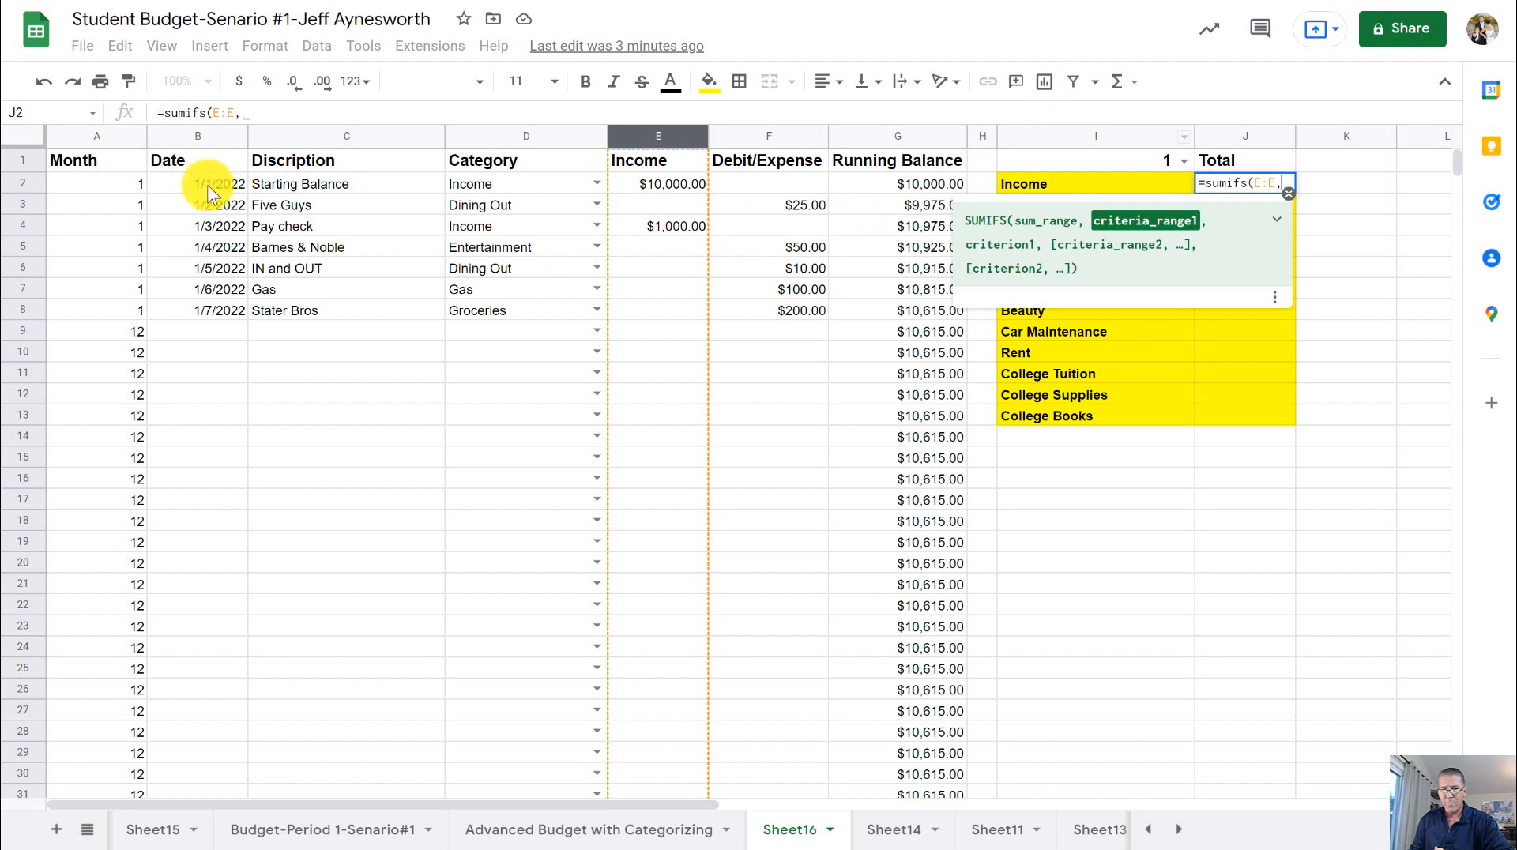
left_click(93, 139)
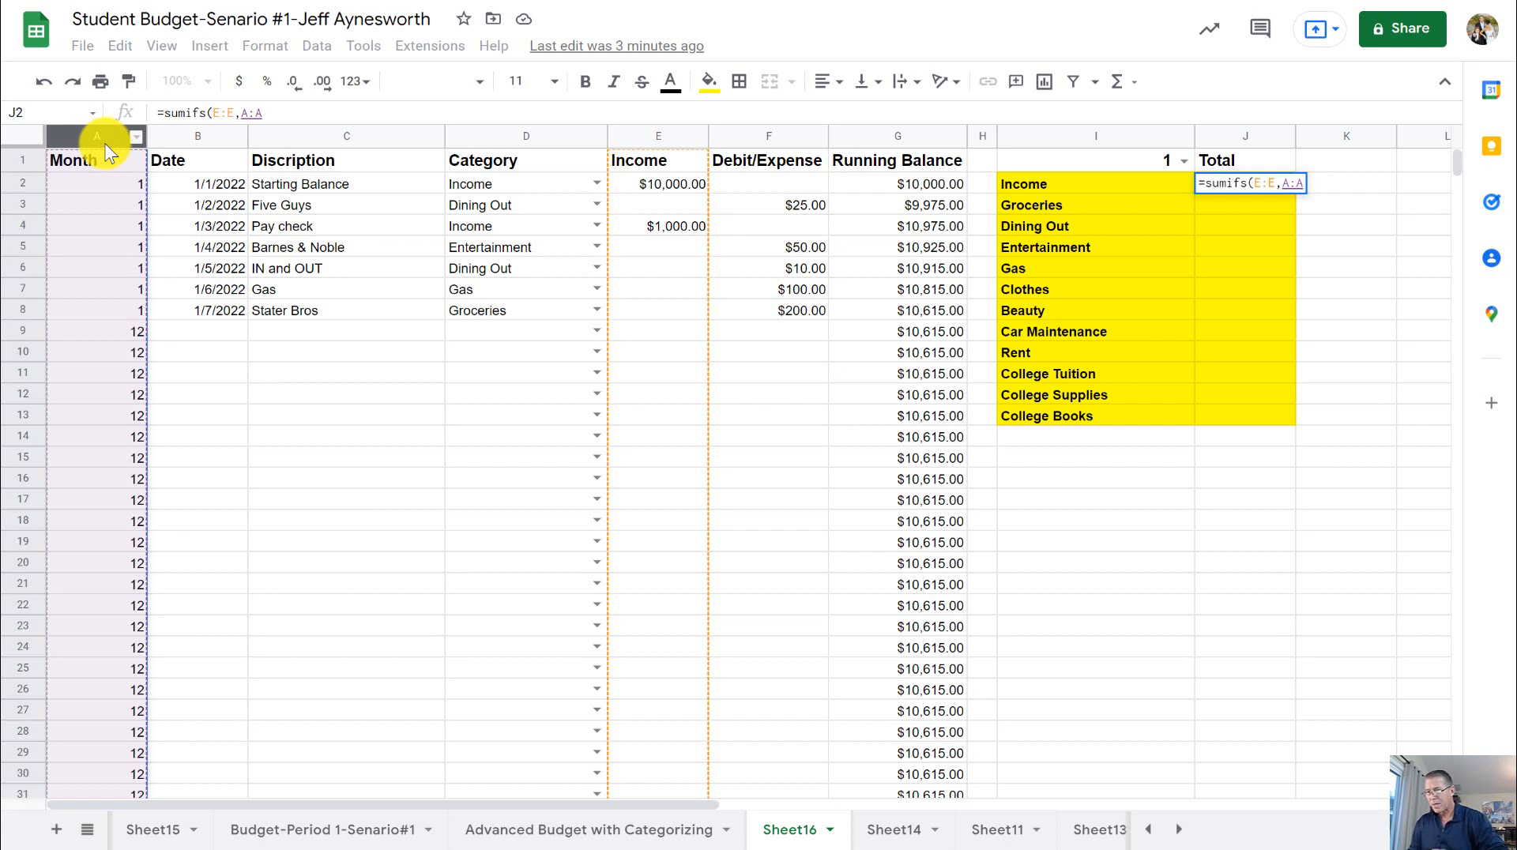
type(",")
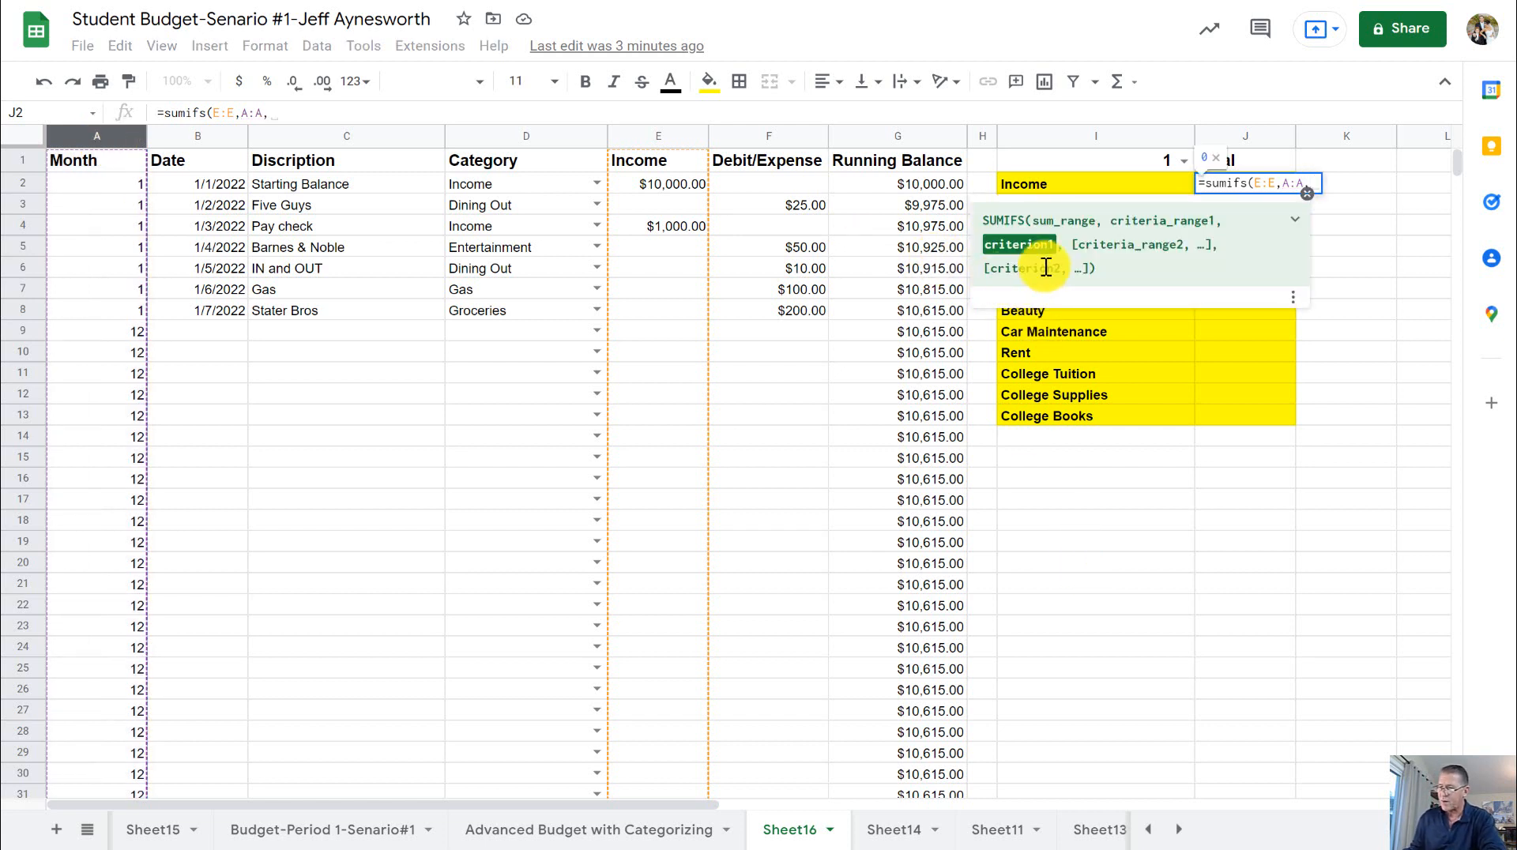
left_click(1127, 165)
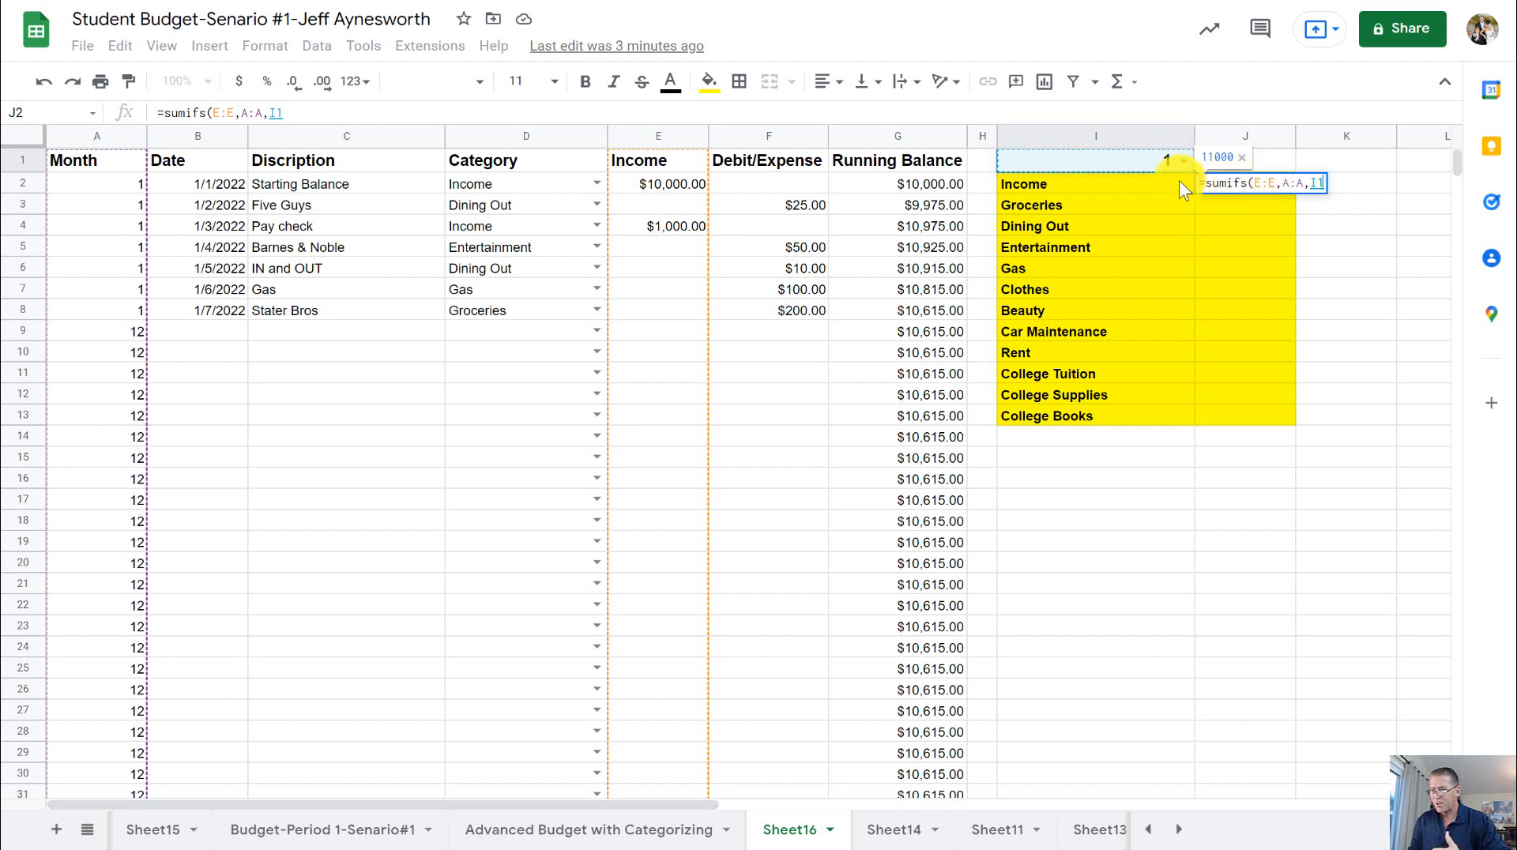
left_click(1311, 181)
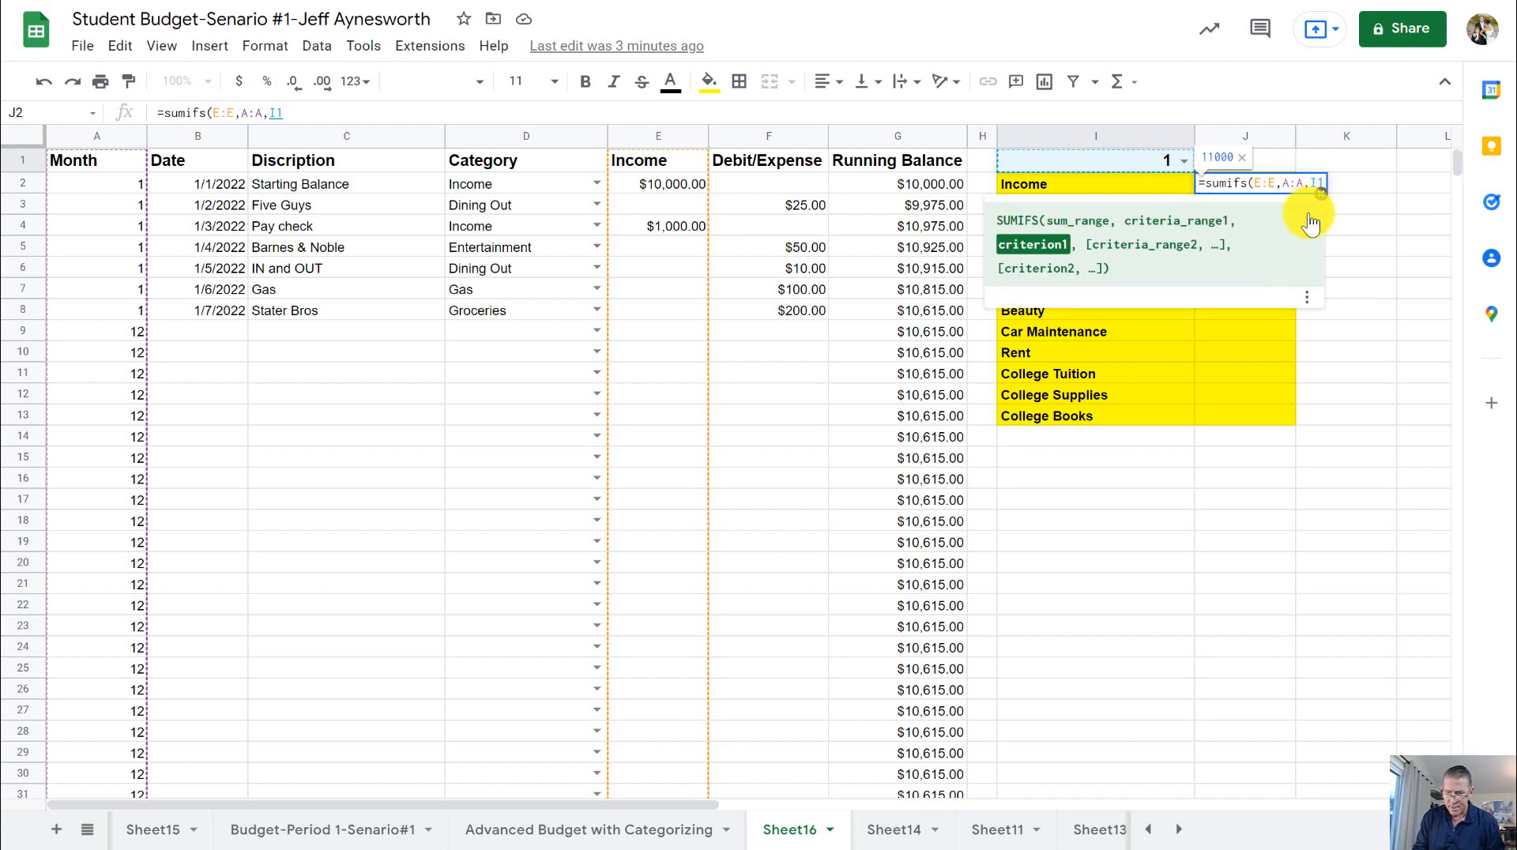
type("$I")
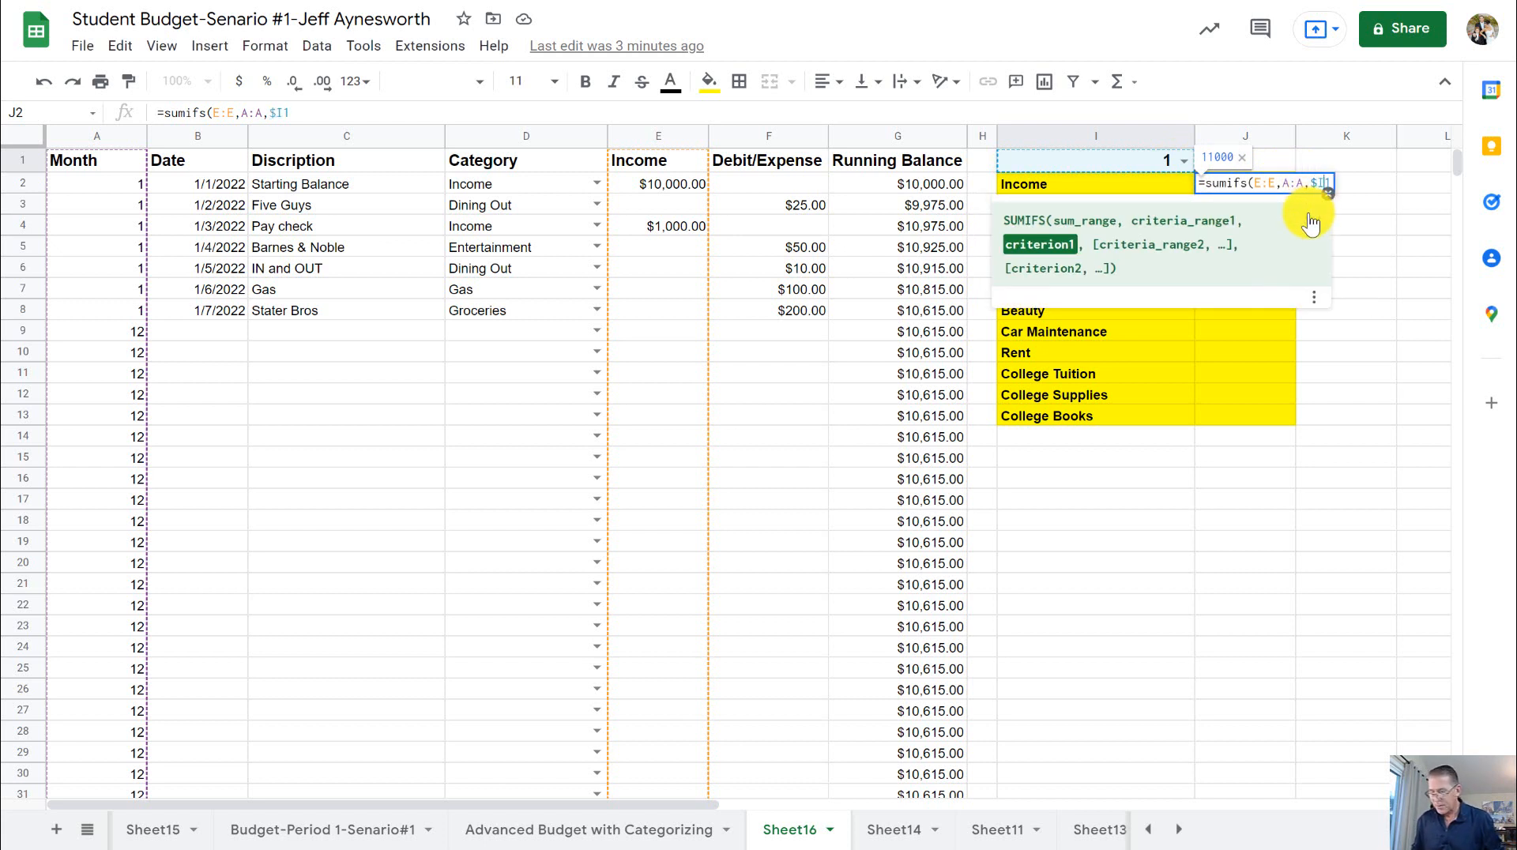
type("$")
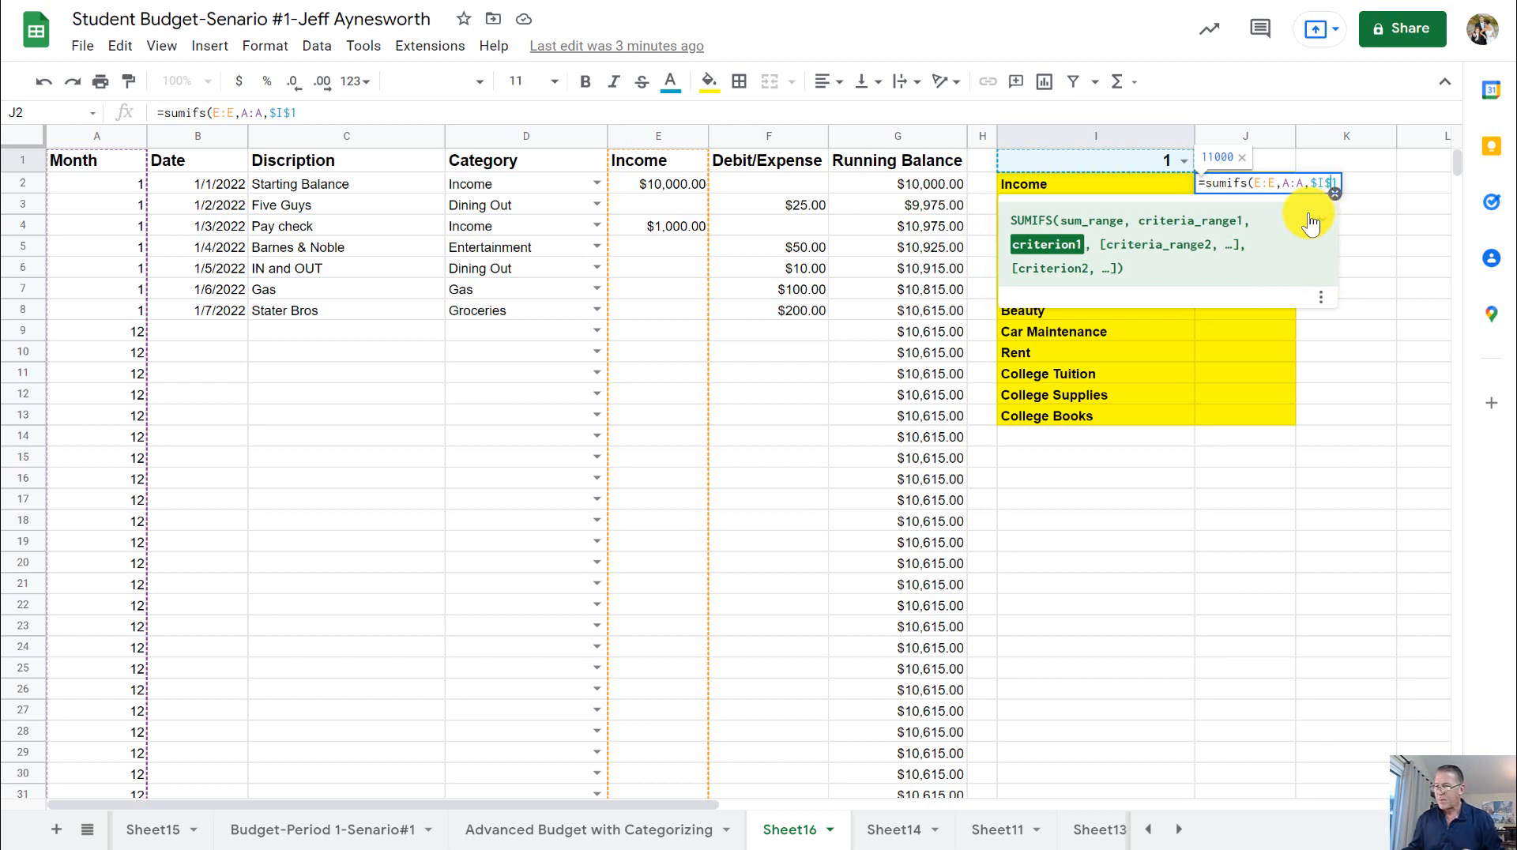
key("Return")
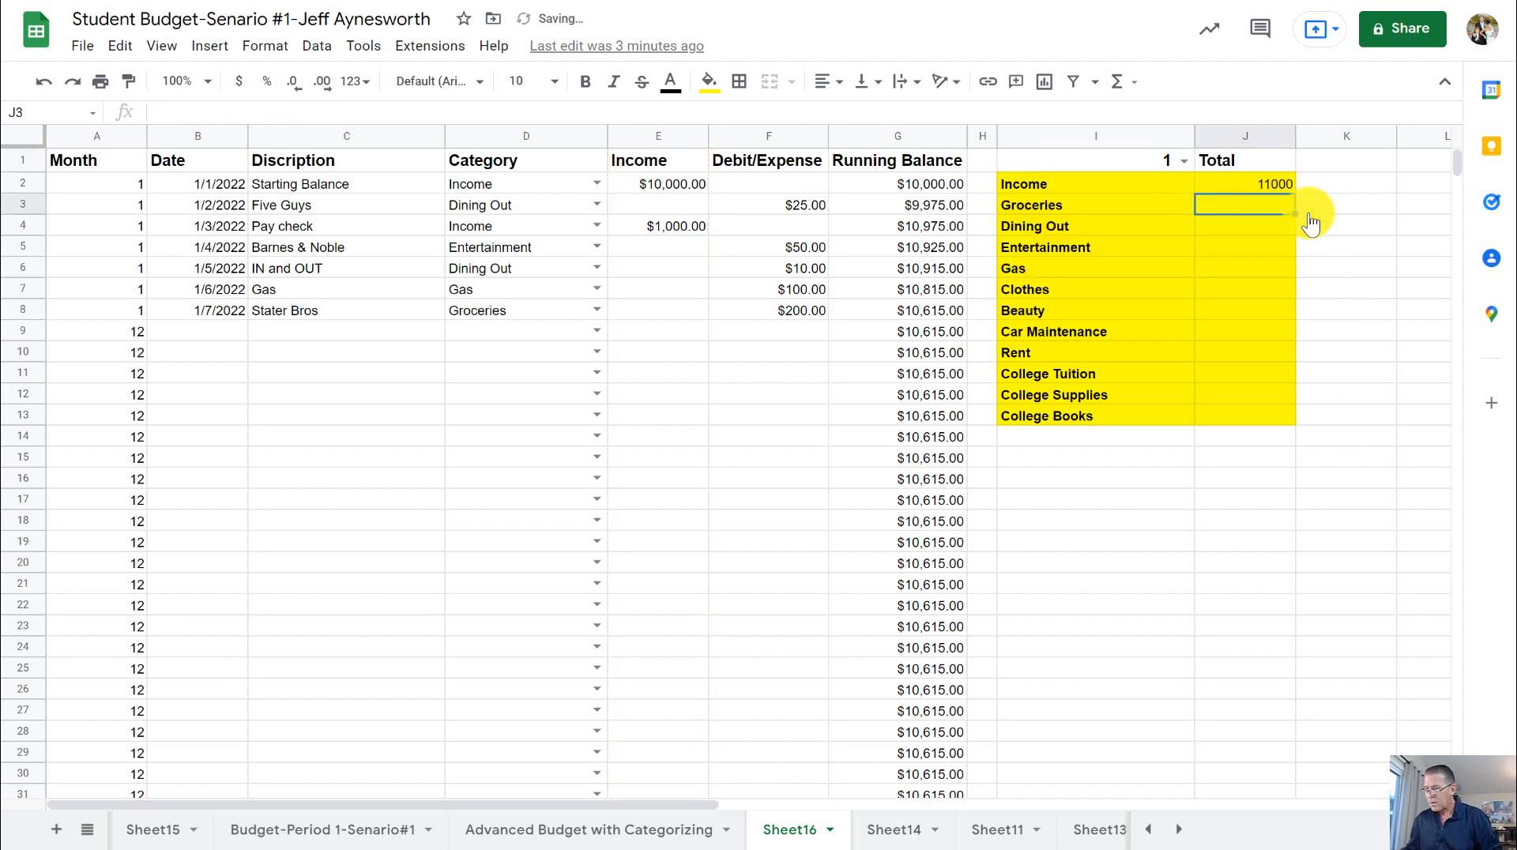
- Extend the J2 formula with the category criterion so it reads =sumifs(E:E,A:A,$I$1,D:D,$I2)
left_click(1278, 185)
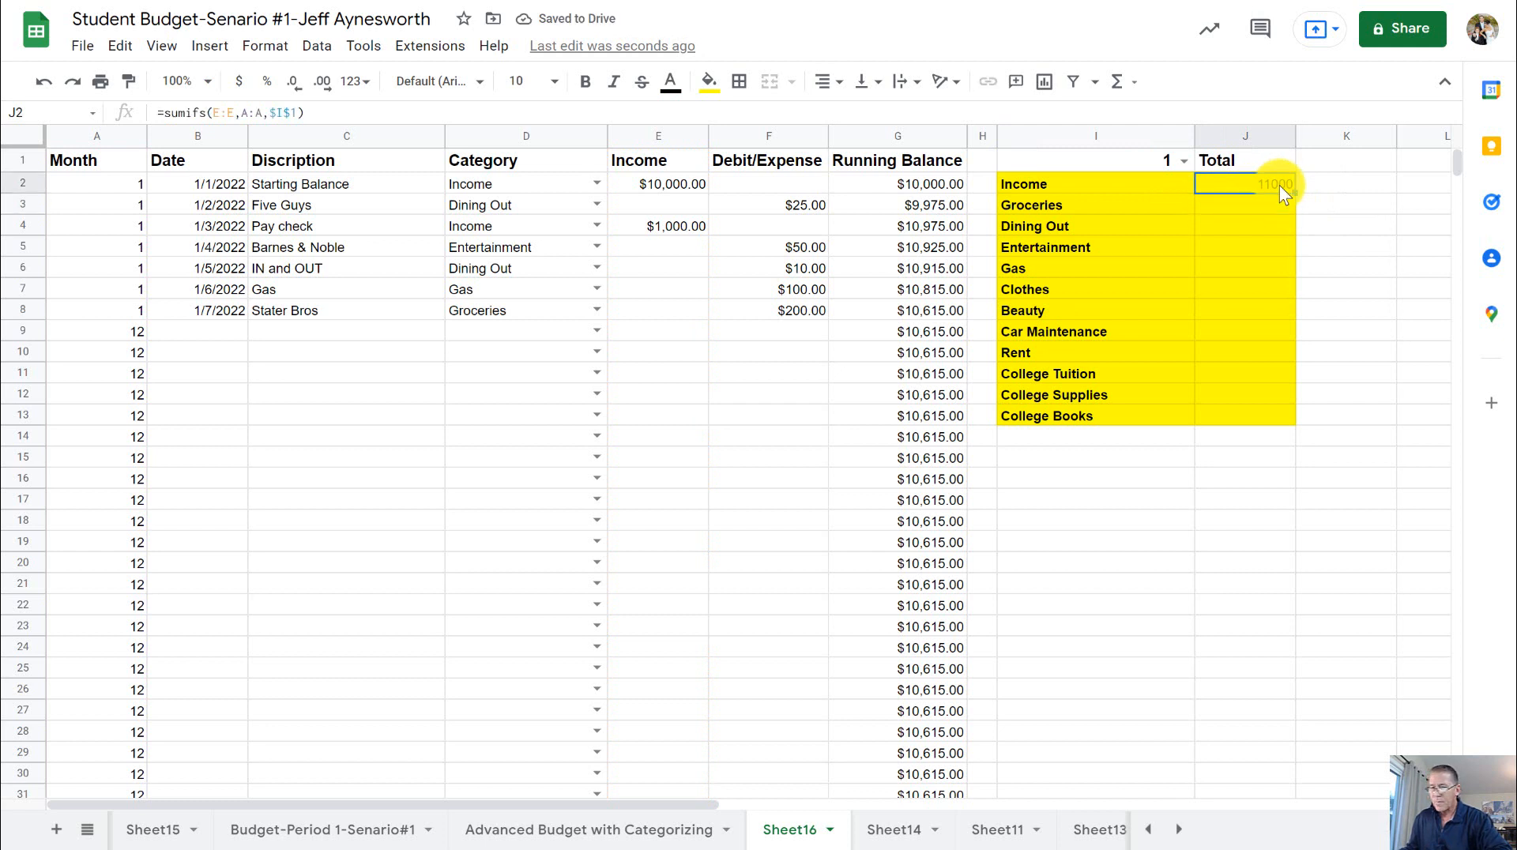
left_click(315, 111)
key("BackSpace")
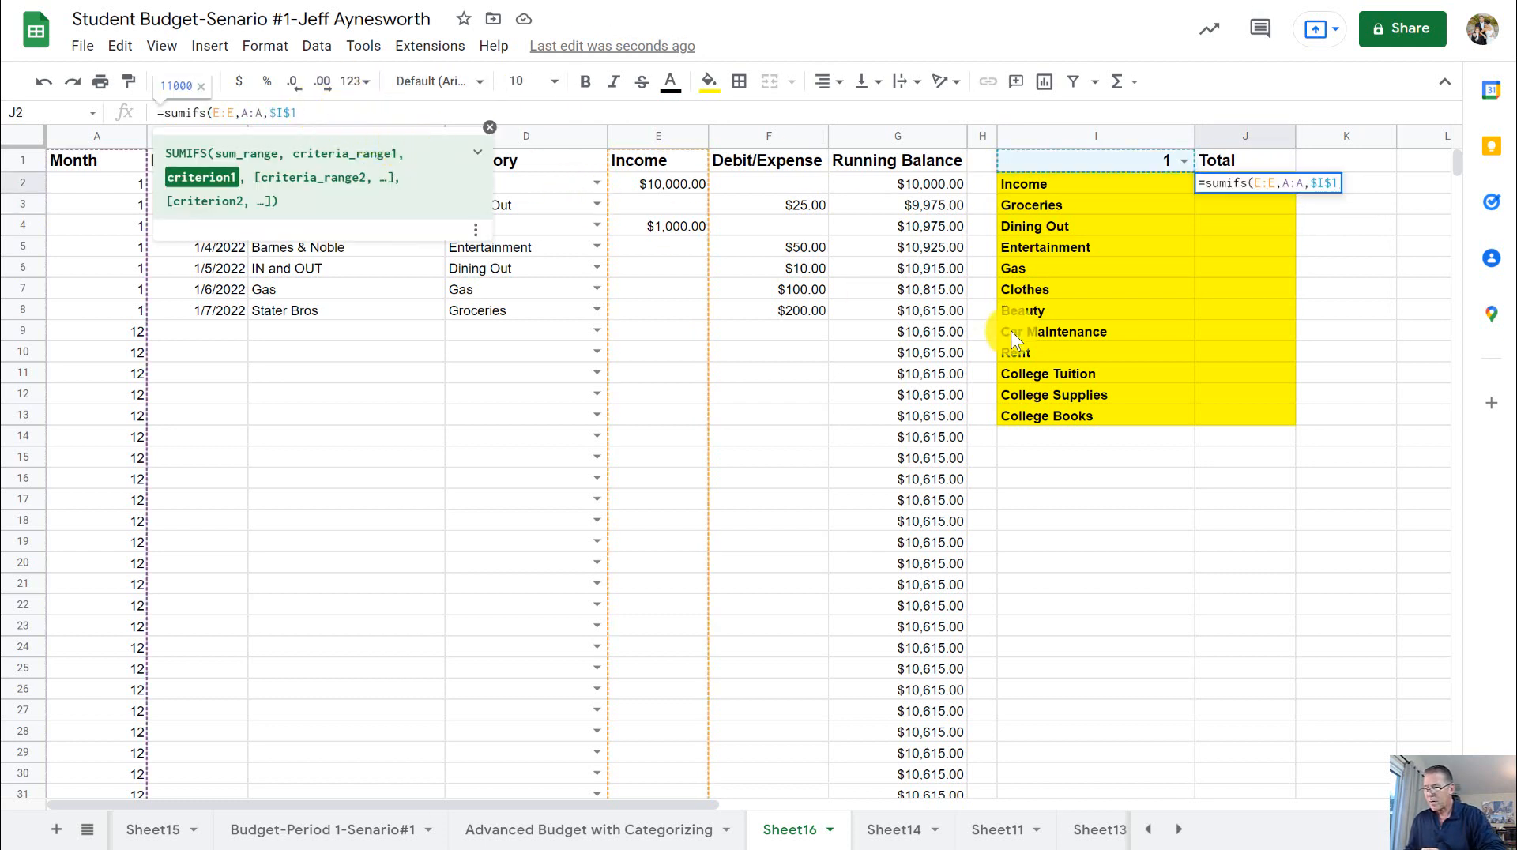
type(",")
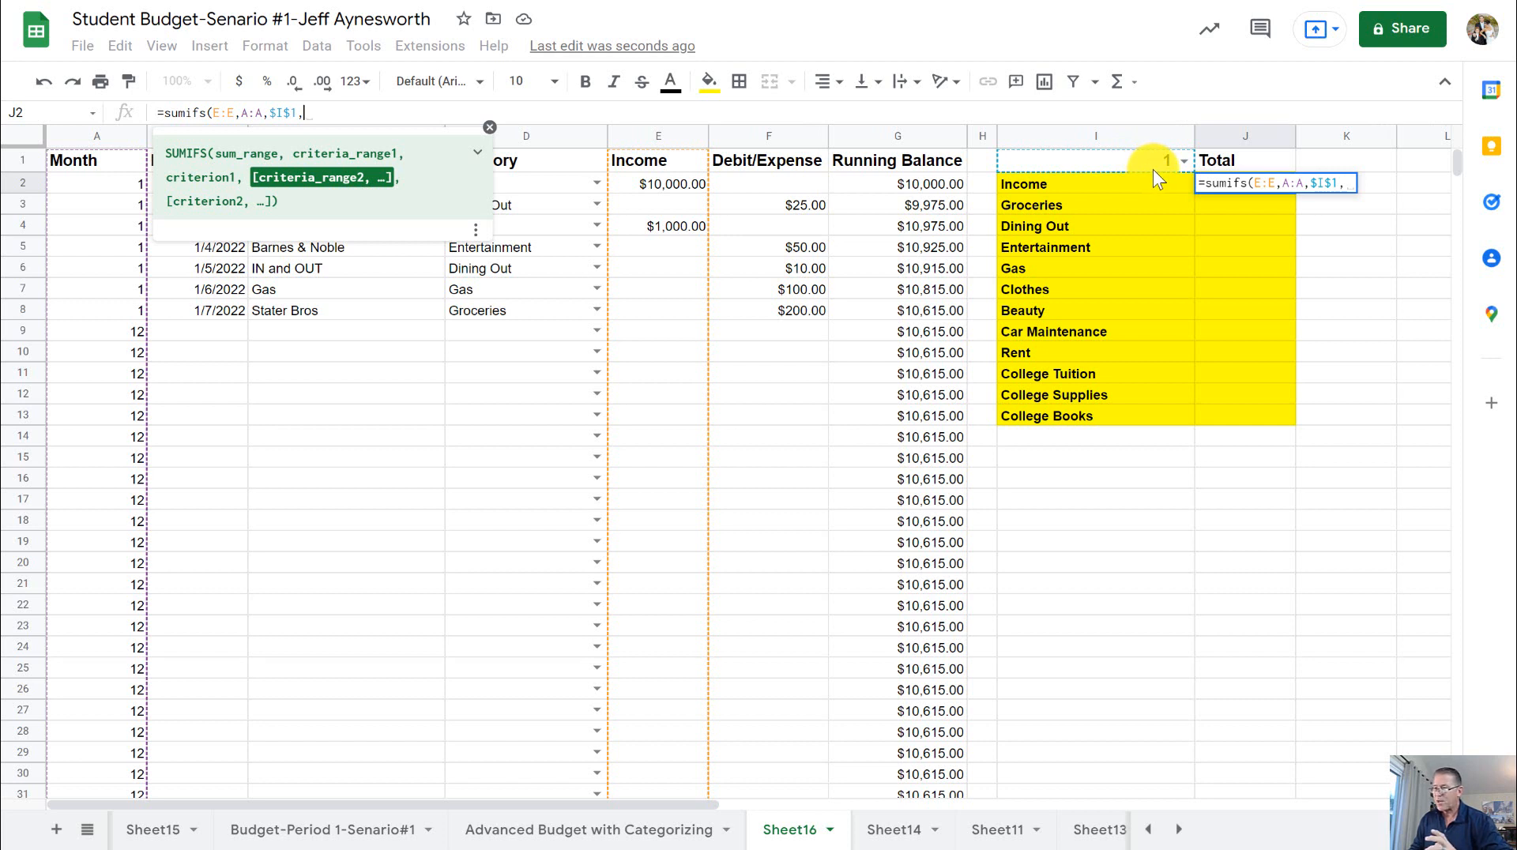
left_click(1347, 187)
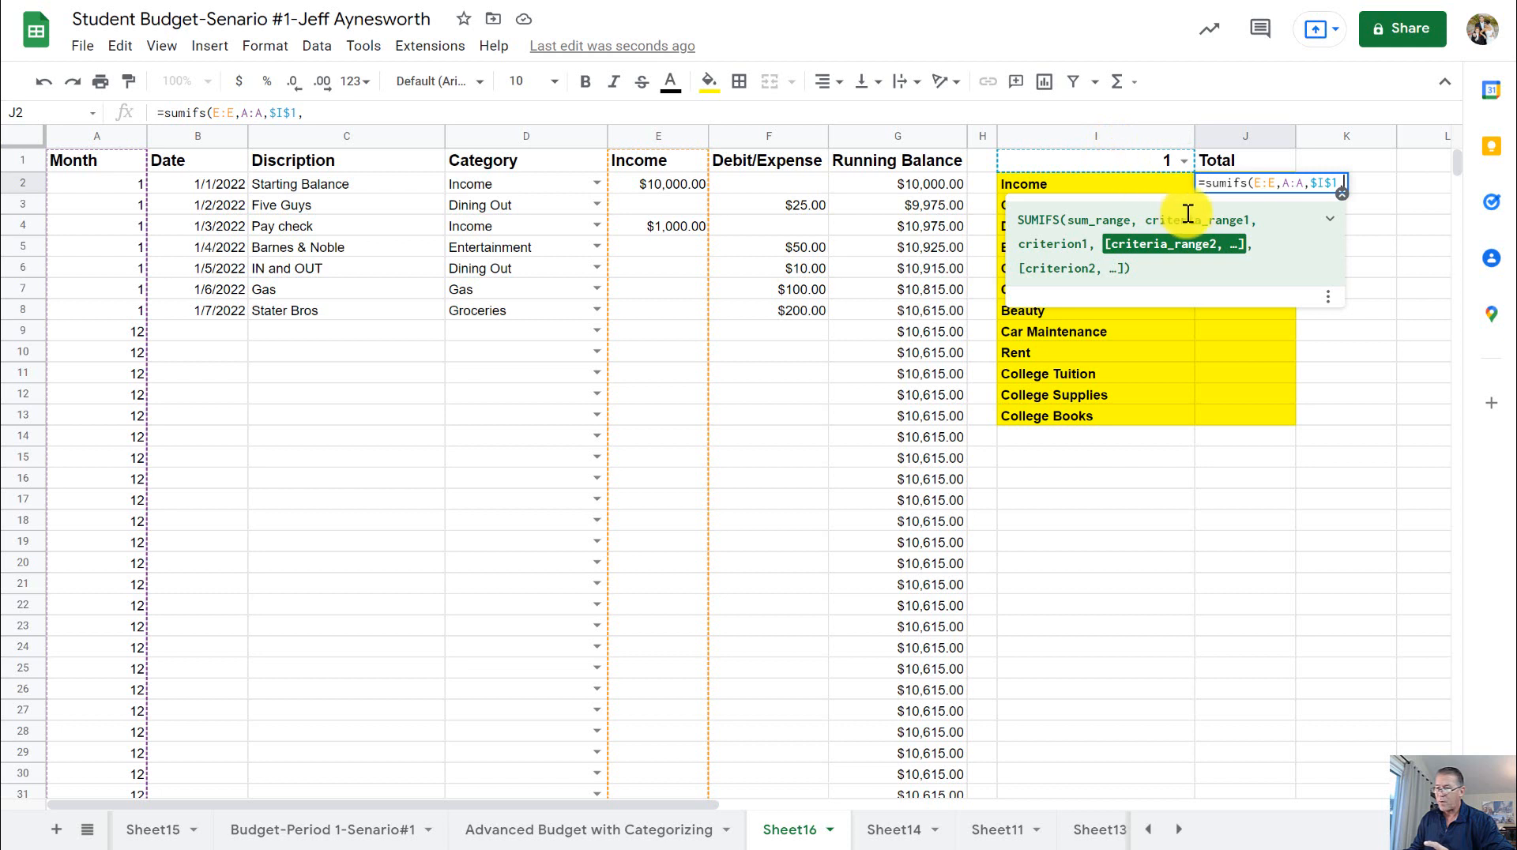
left_click(513, 136)
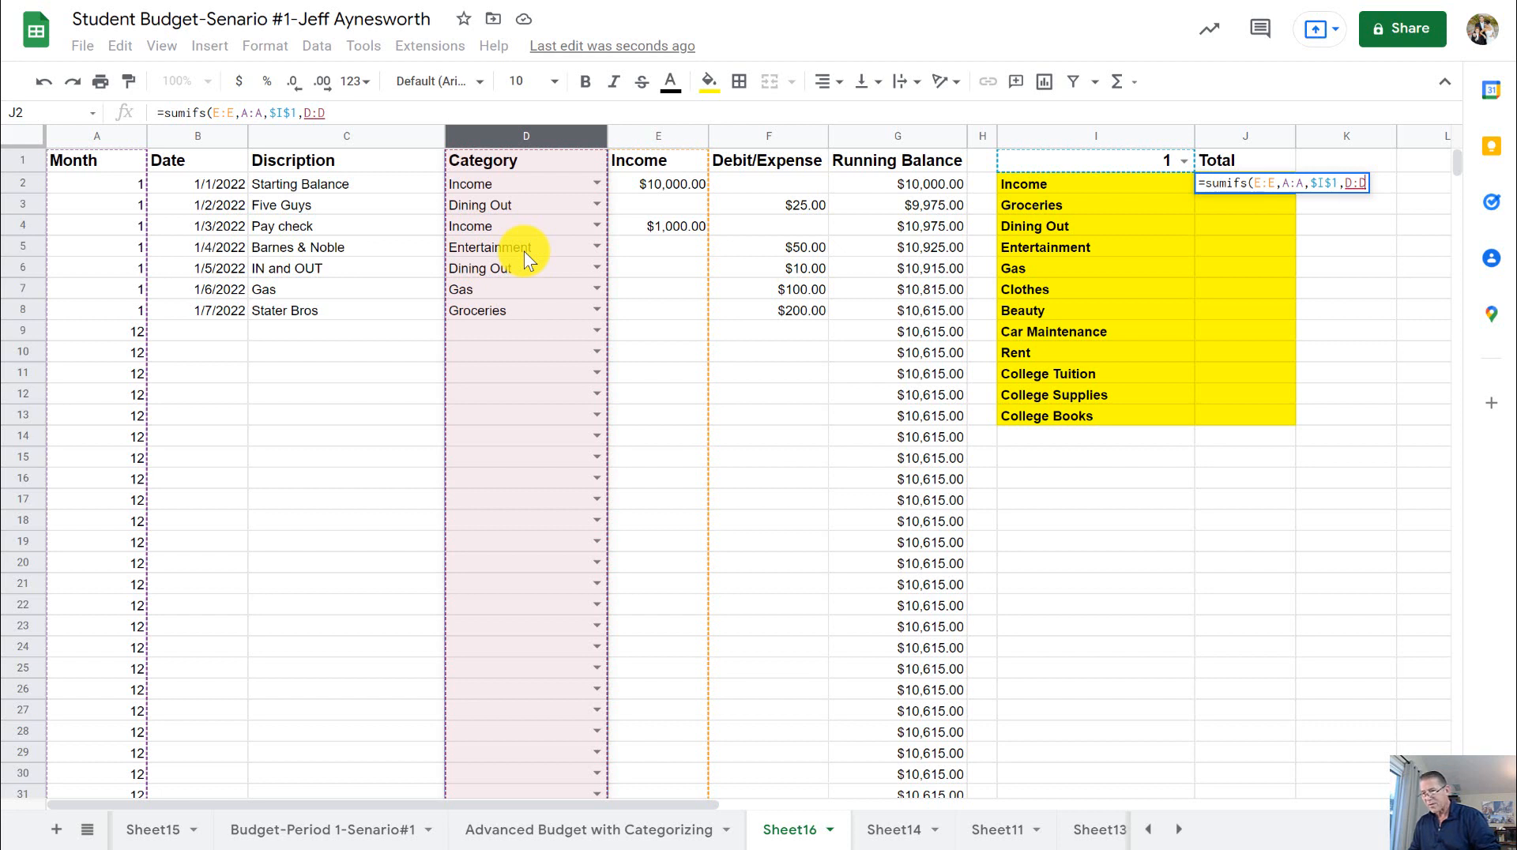
type(",")
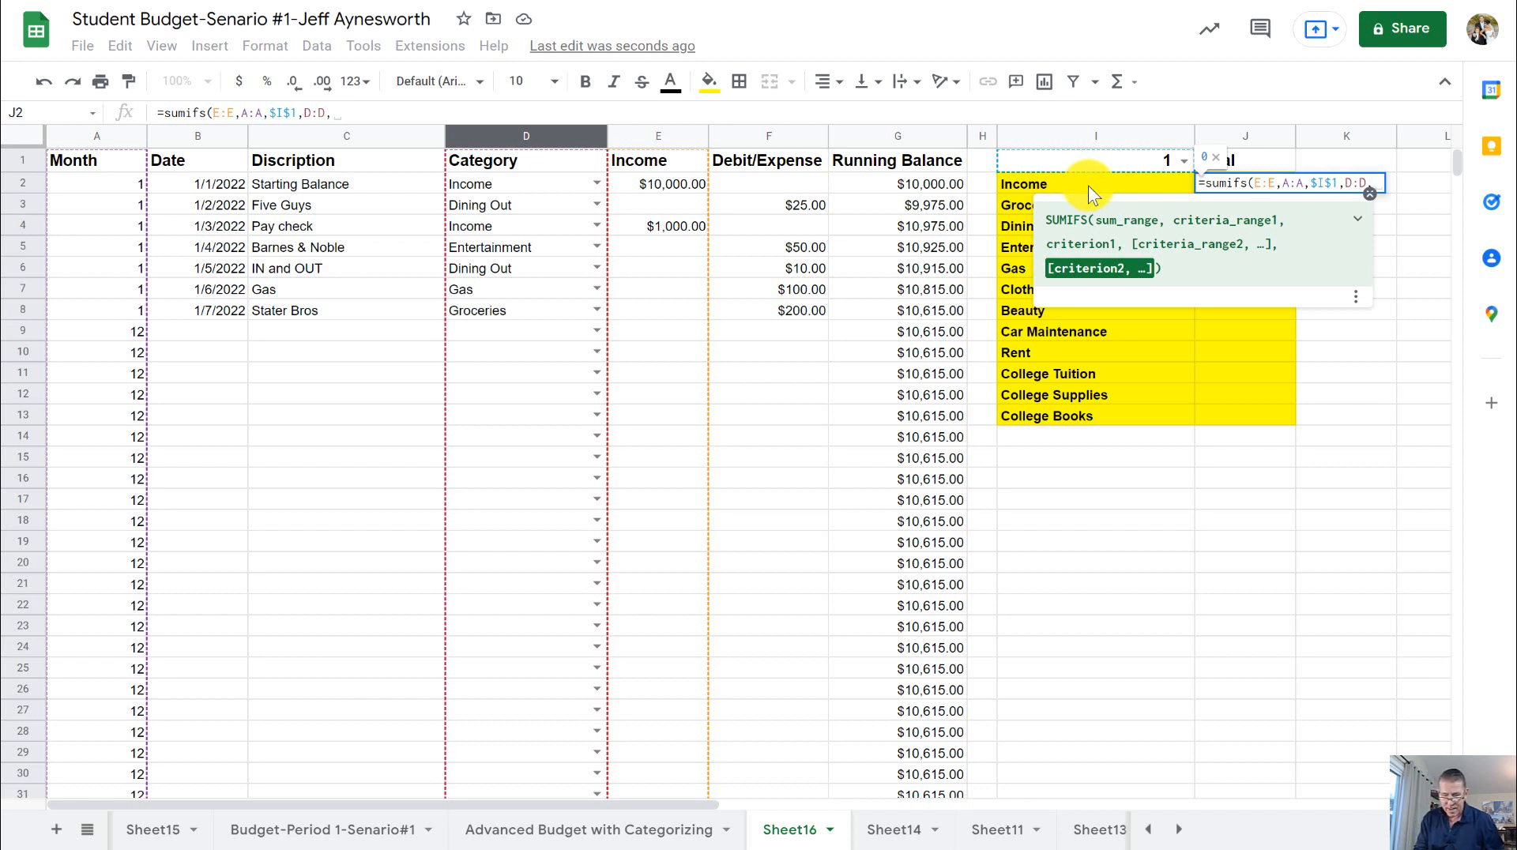
type("$")
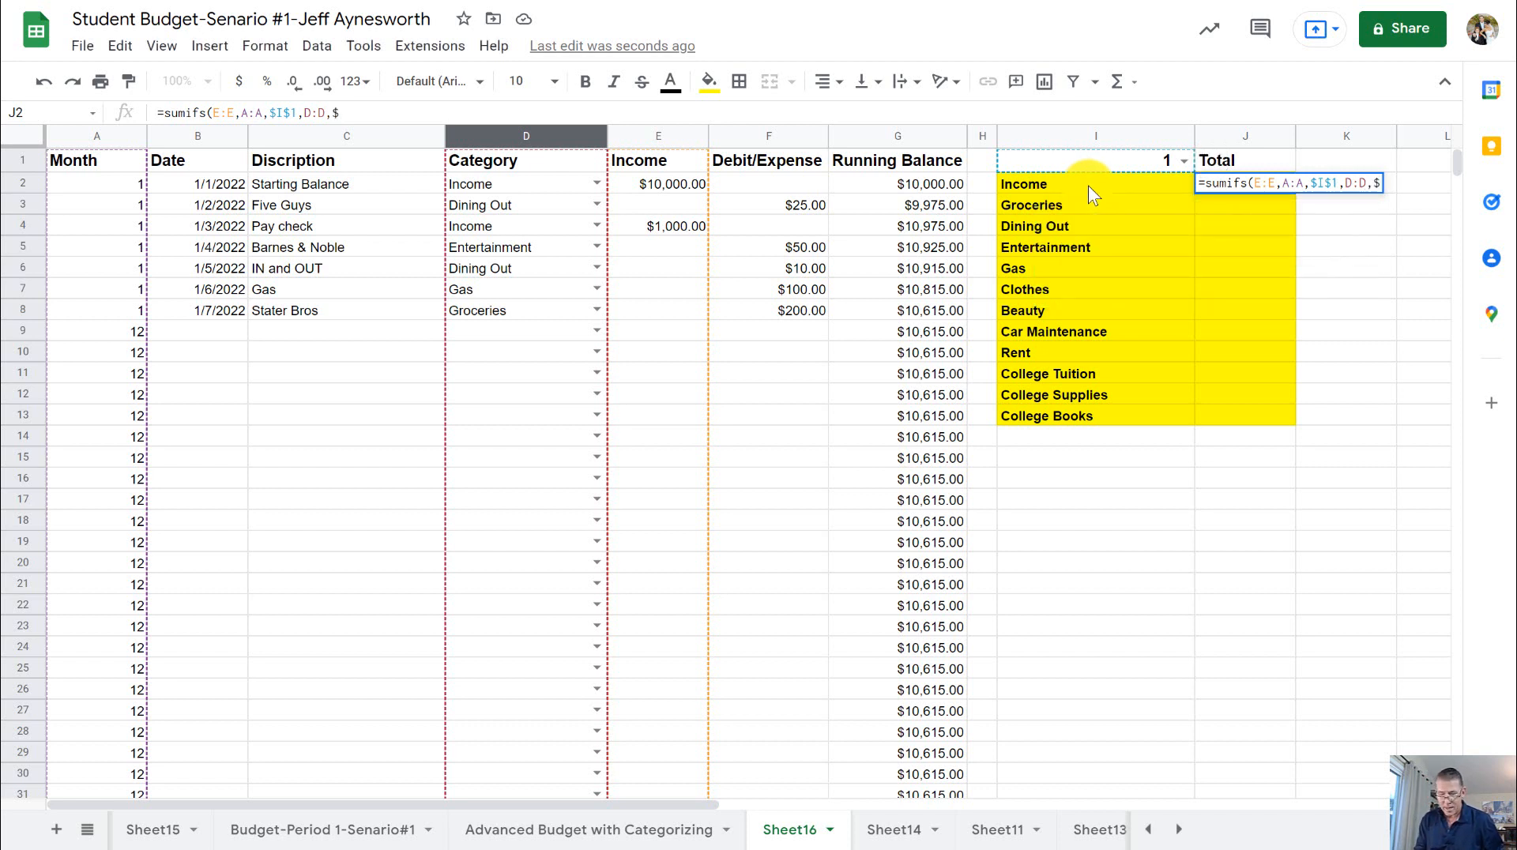
type("i")
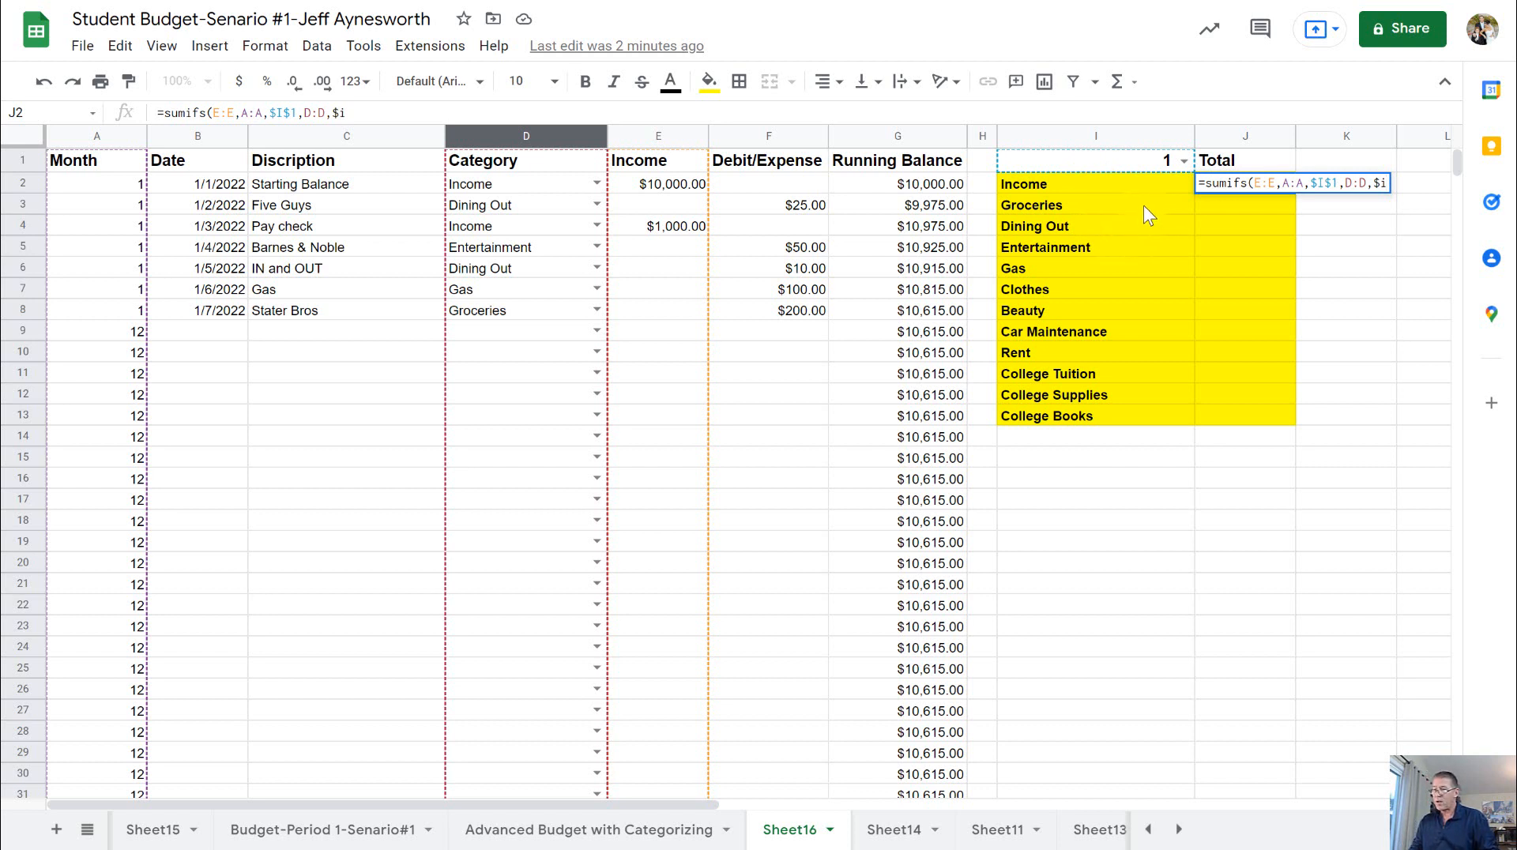
type("2")
left_click(1390, 192)
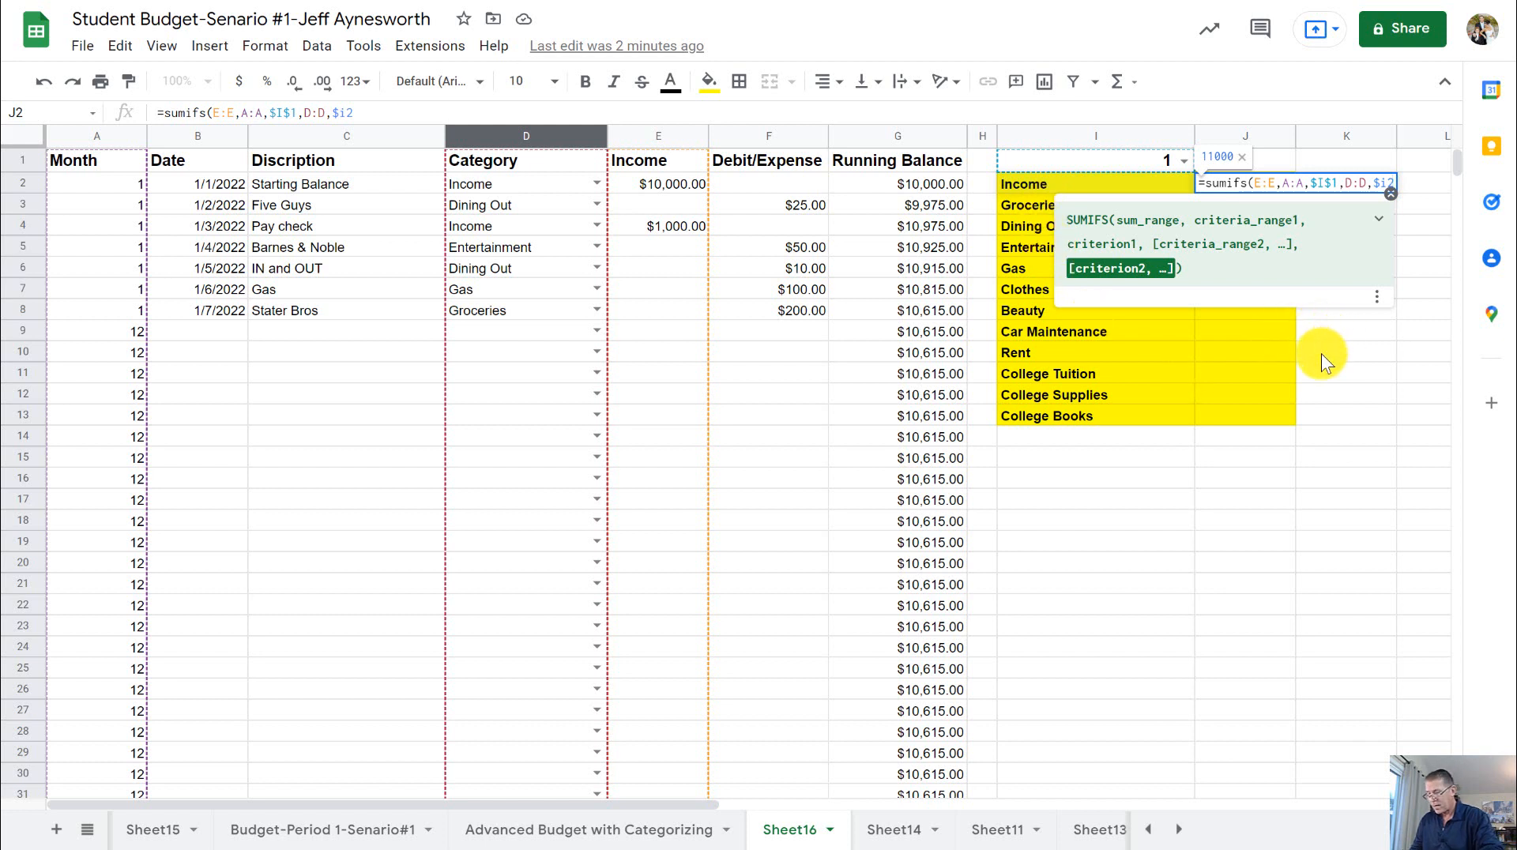
key("Return")
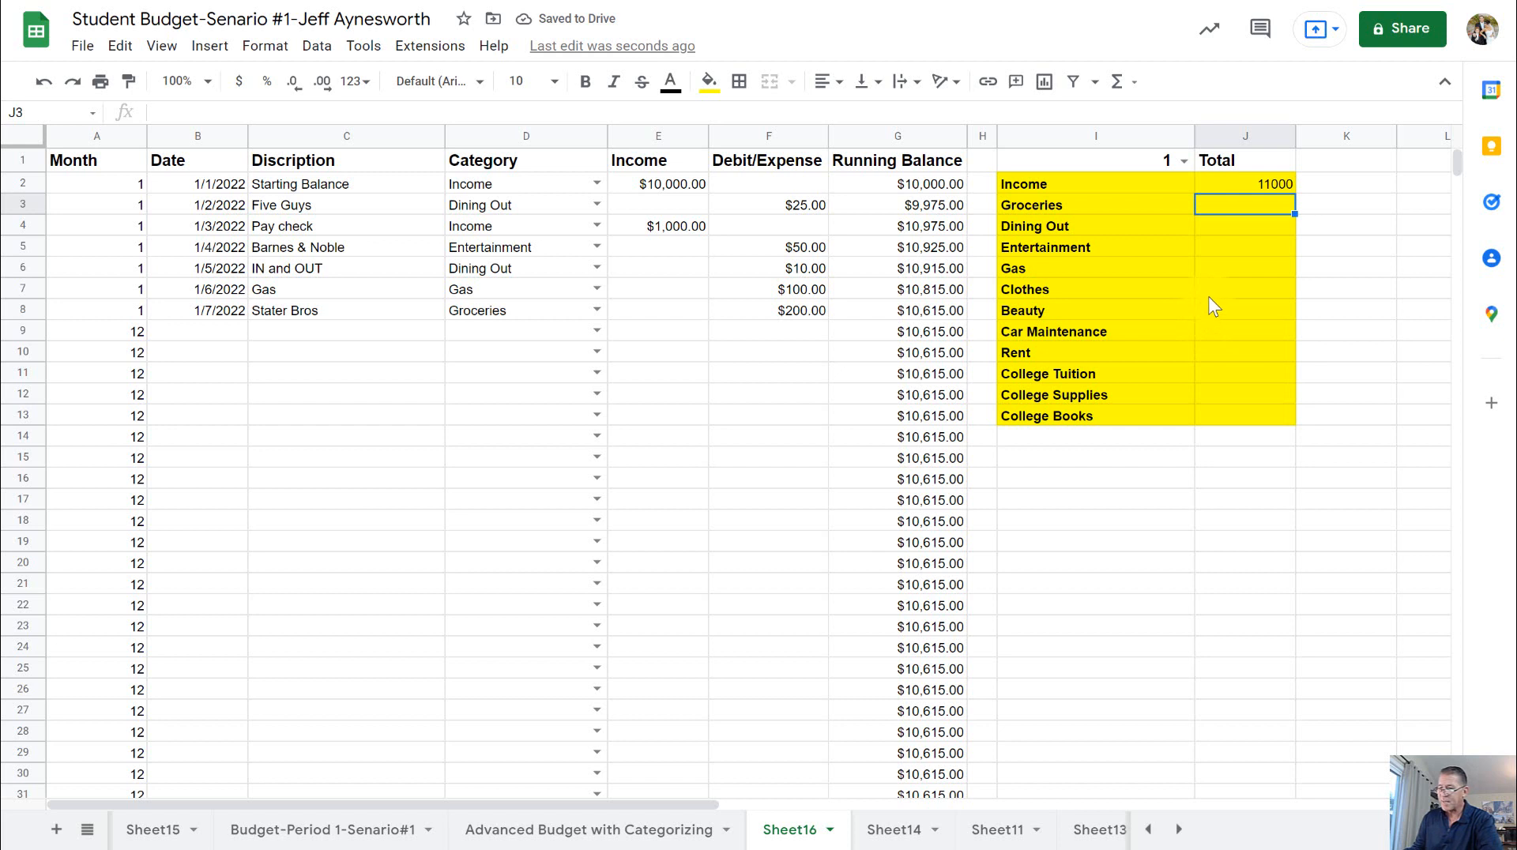
- Format the whole Total column J as currency and select the Income total in J2
left_click(1230, 139)
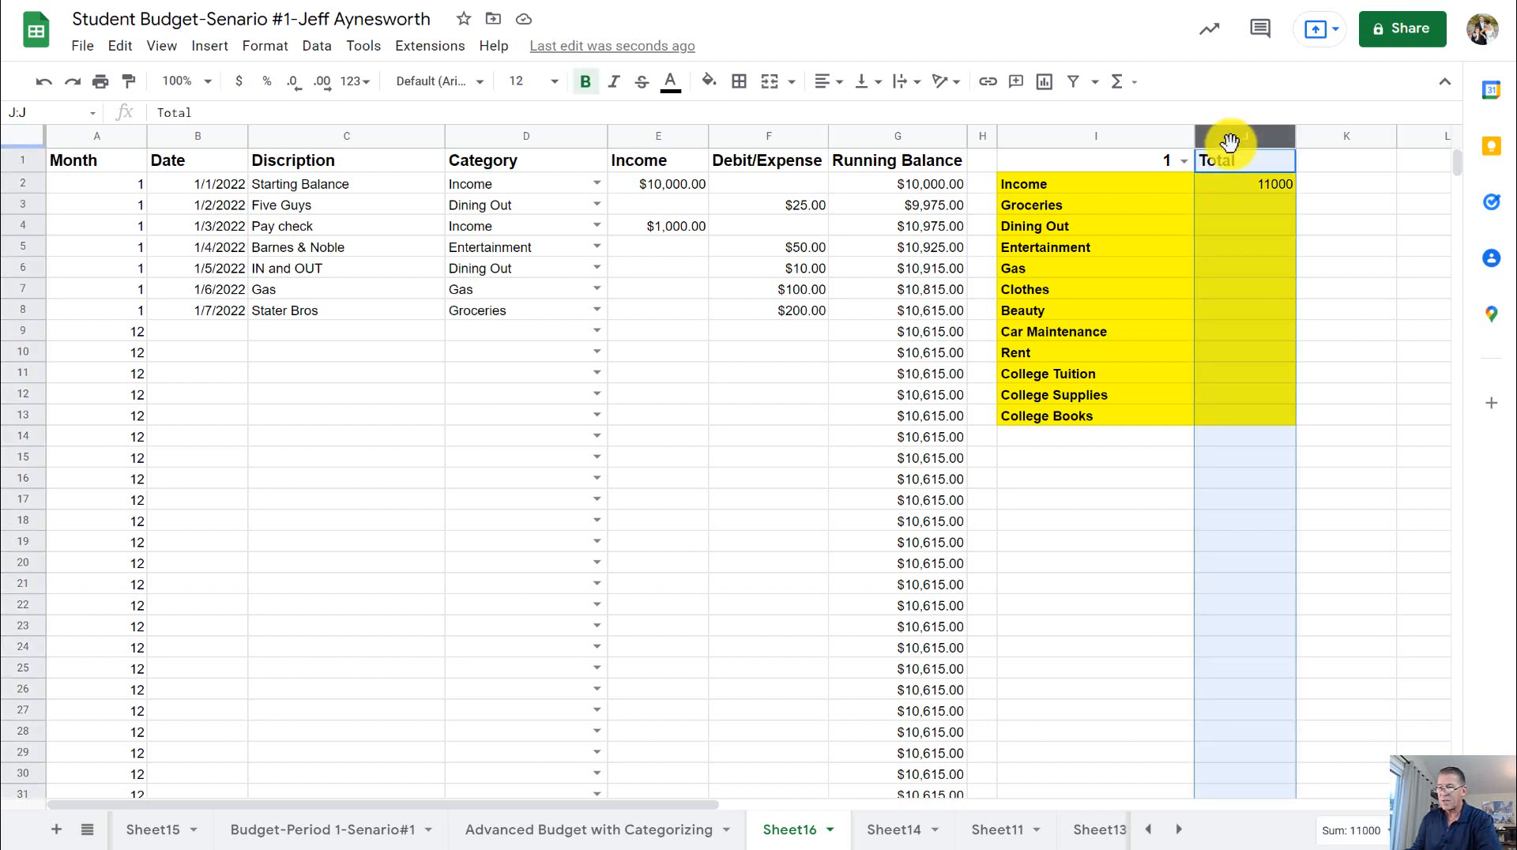
left_click(238, 82)
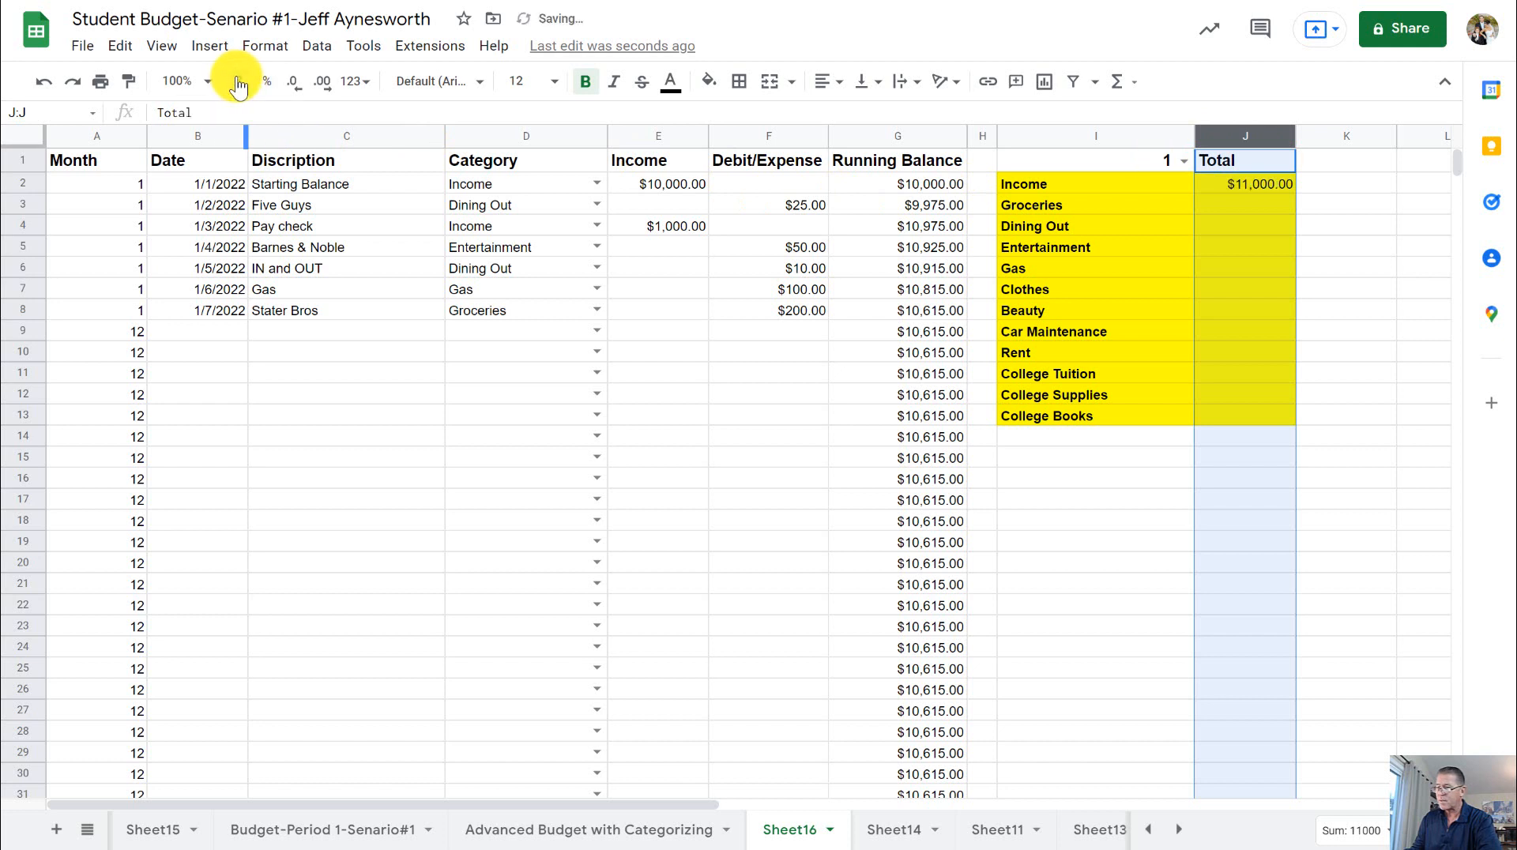
left_click(1269, 187)
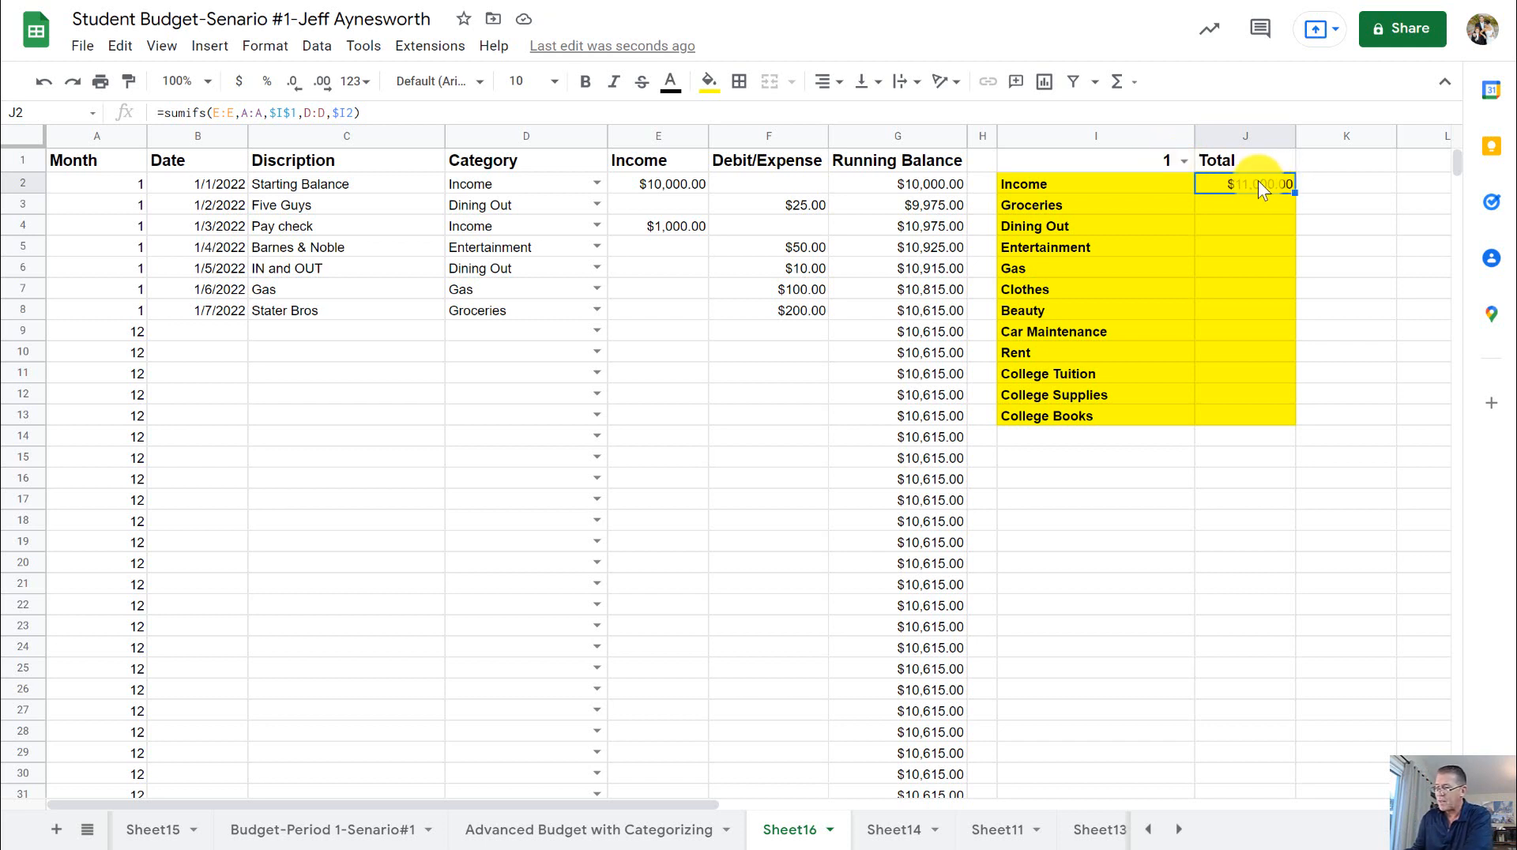
- Highlight the two income amounts in cells E2 and E4 with a yellow fill
left_click(673, 183)
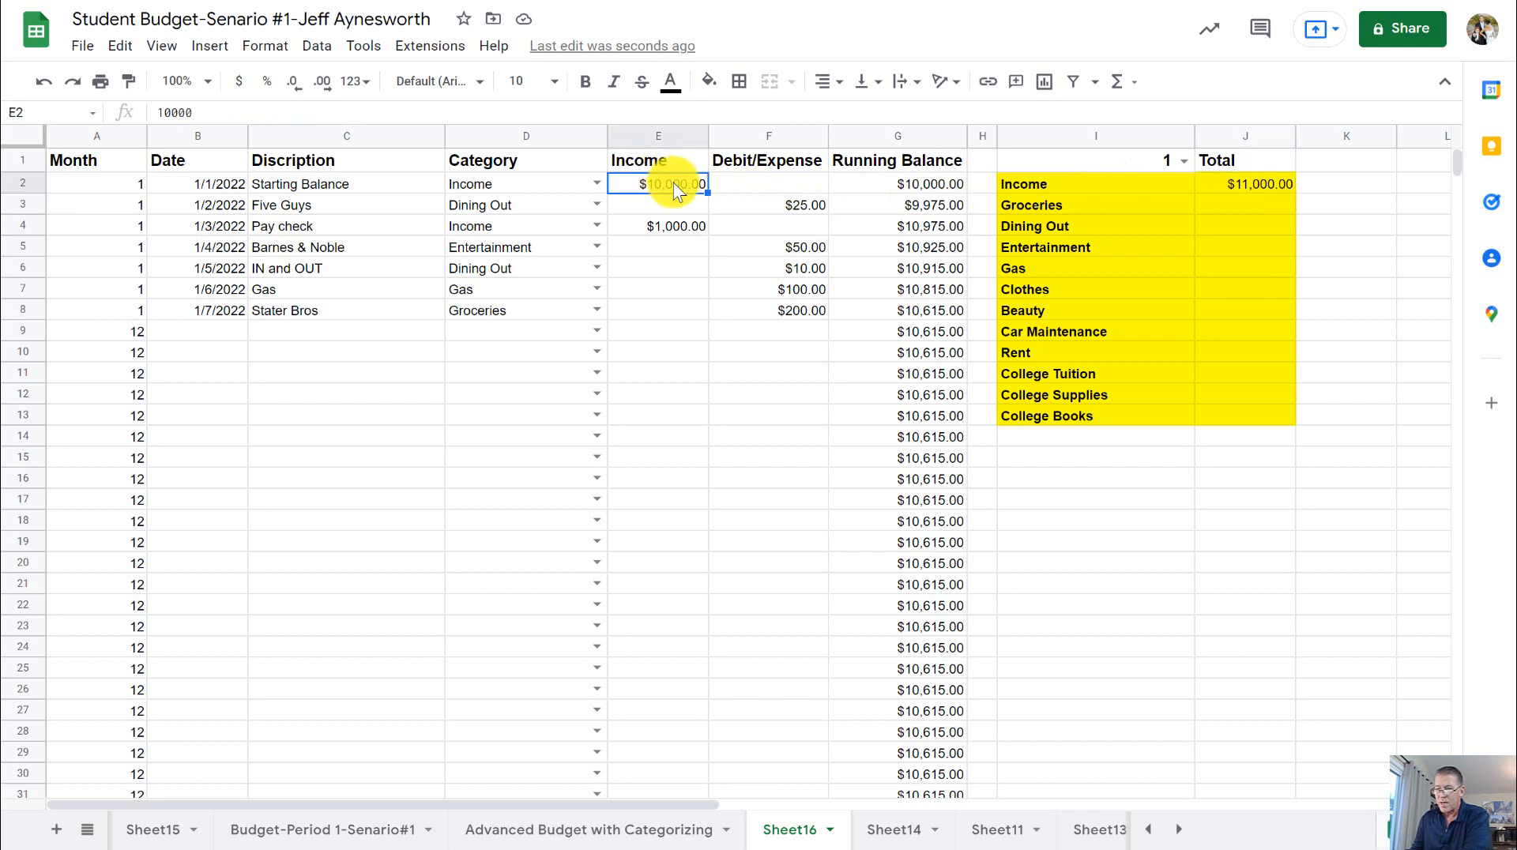
left_click(708, 81)
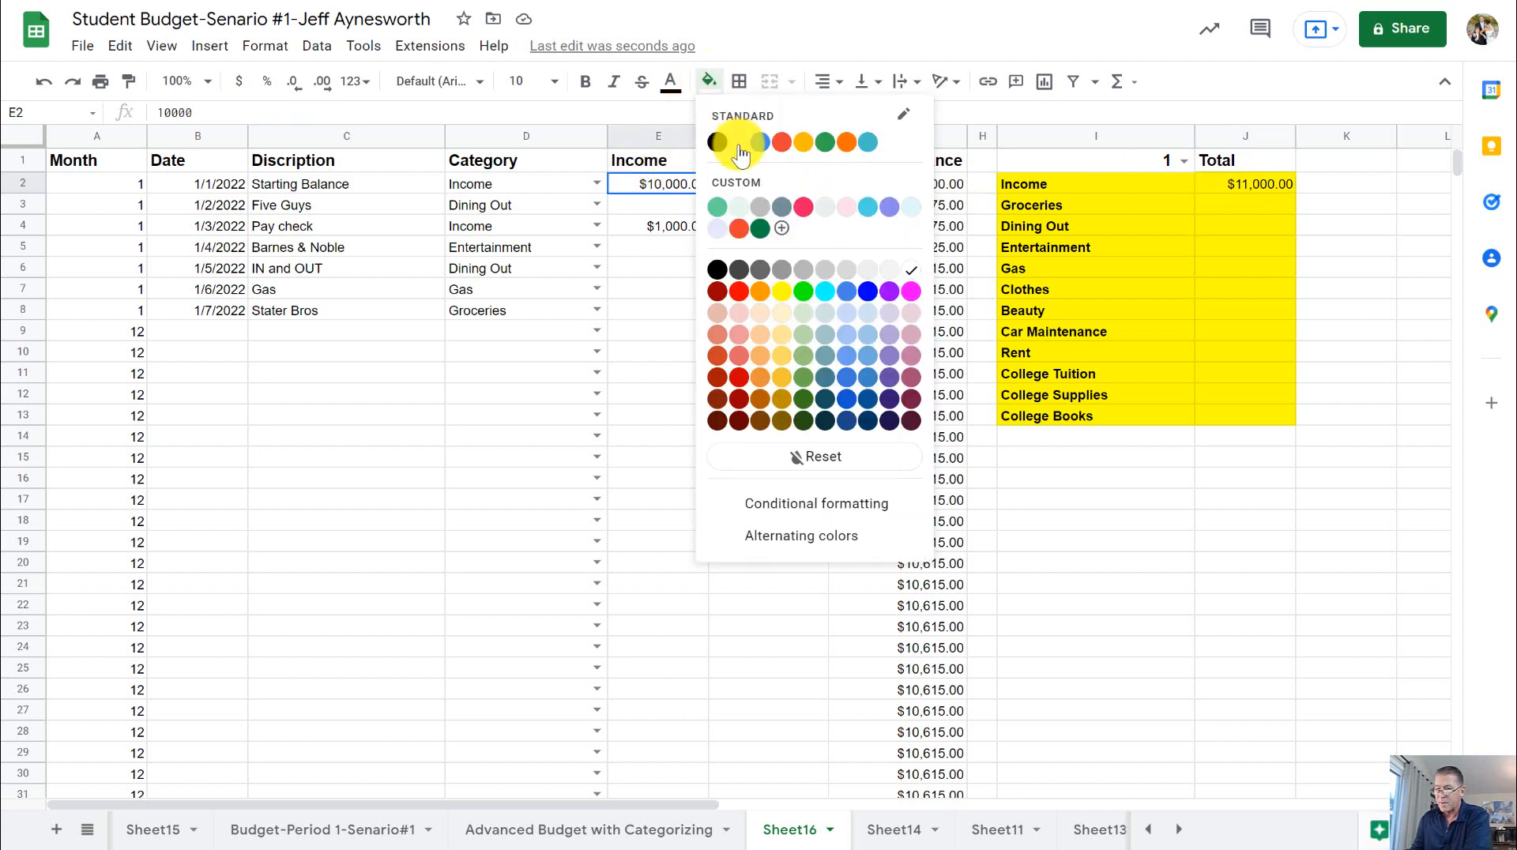
left_click(783, 291)
left_click(666, 222)
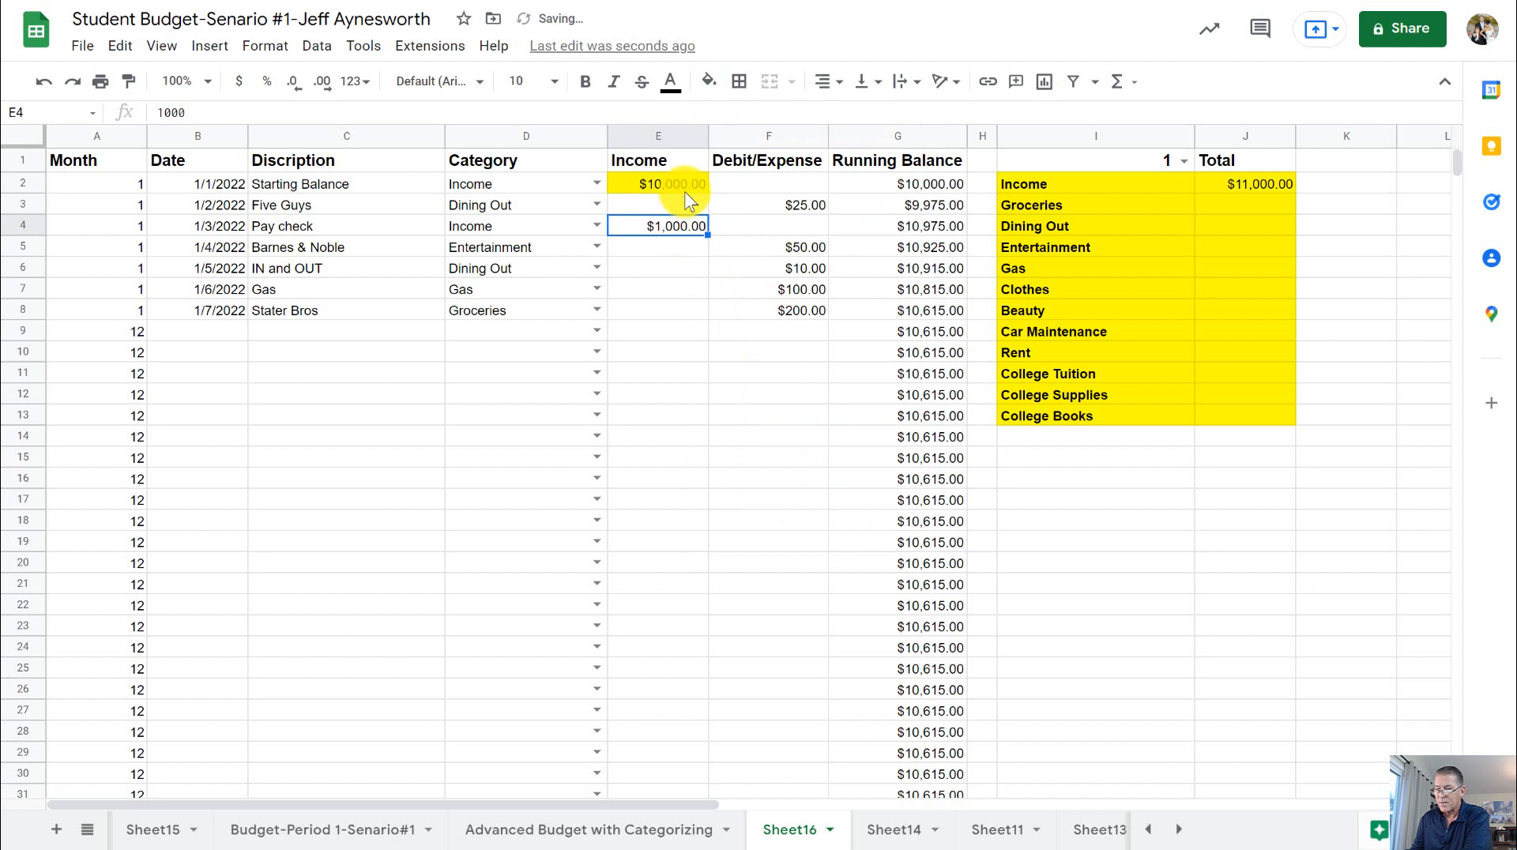
left_click(705, 85)
left_click(777, 290)
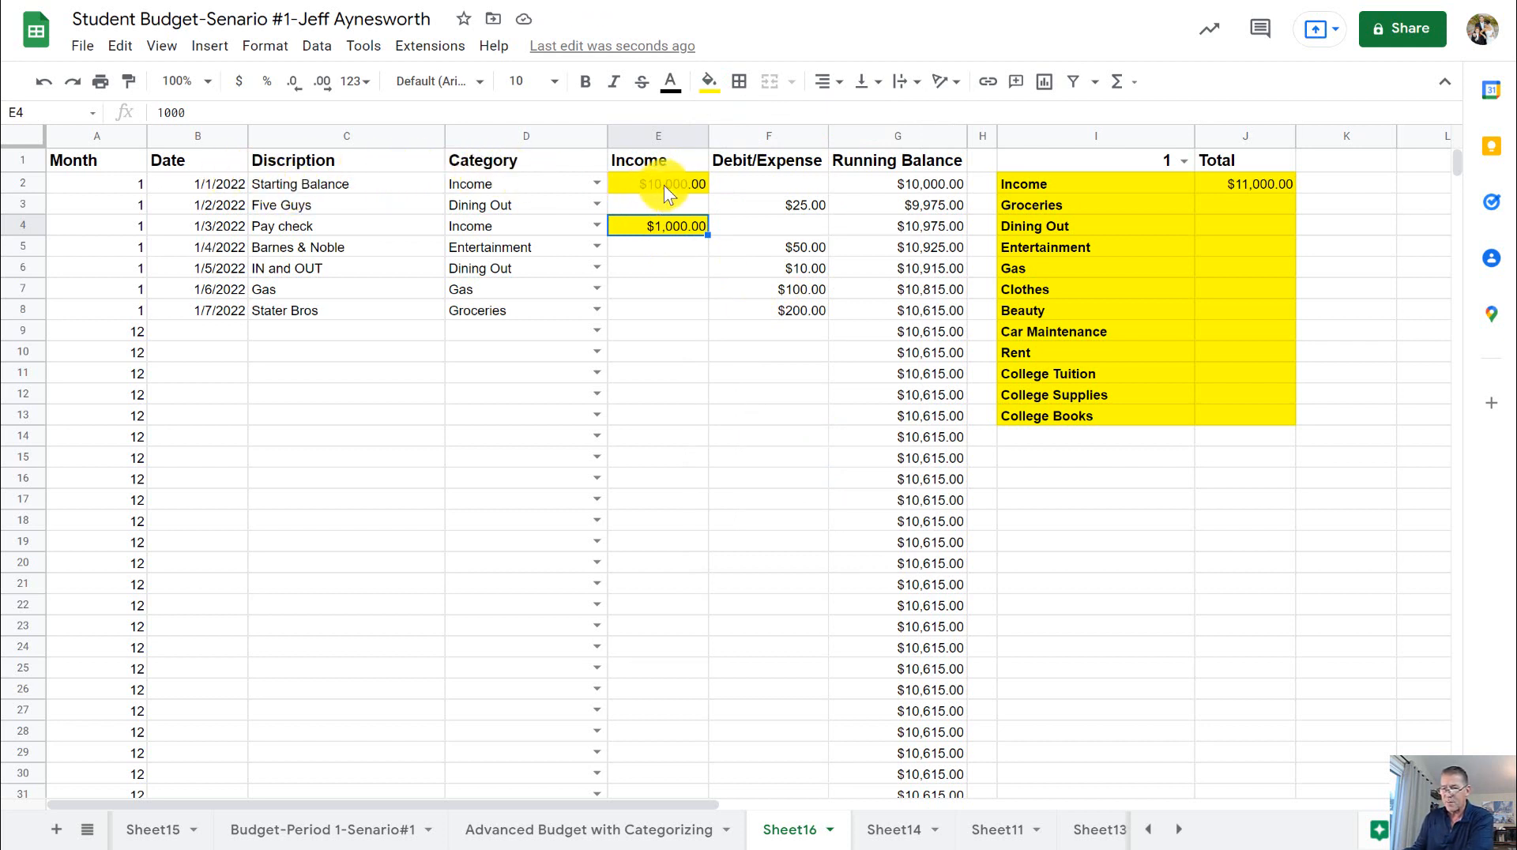
- Check the Pay check row's category and amount, and undo the yellow fills on E2 and E4
left_click(236, 228)
left_click(550, 230)
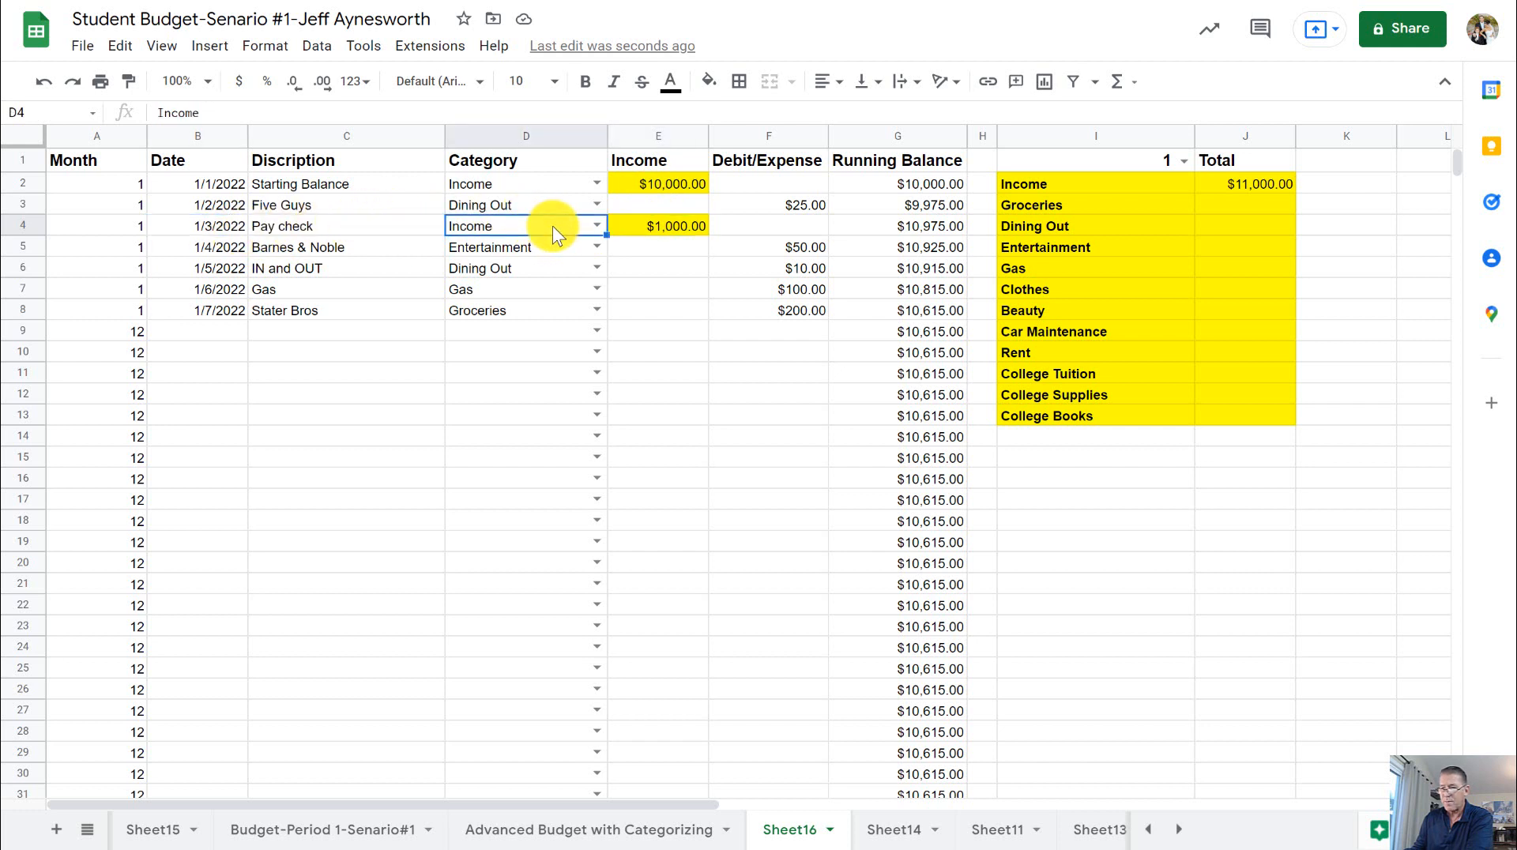
left_click(664, 225)
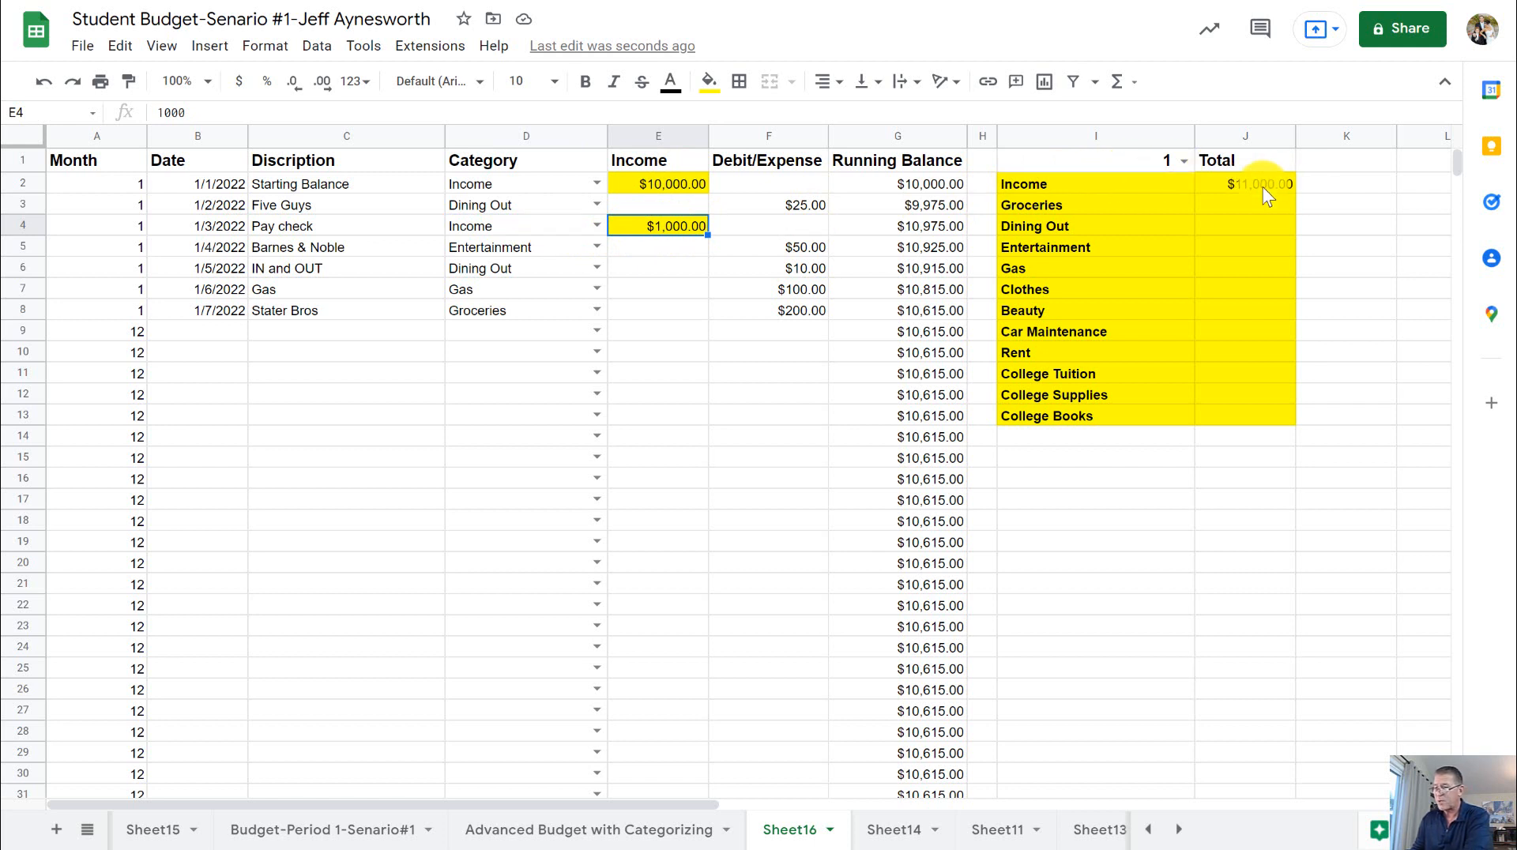
left_click(43, 82)
left_click(44, 82)
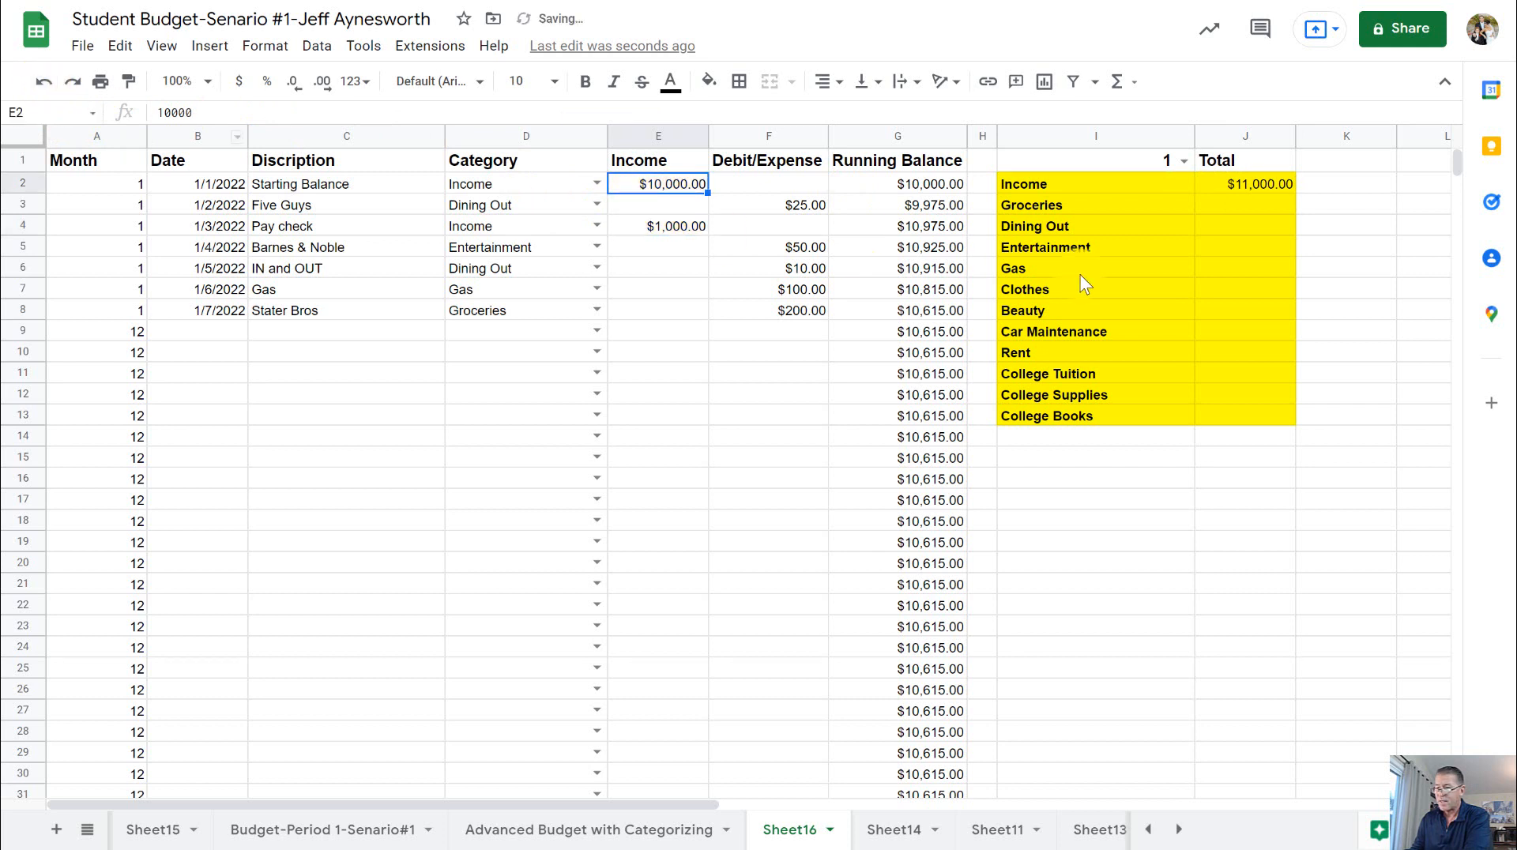
- Start a SUMIFS formula in the Groceries total J3 with the Debit/Expense column F:F as the sum range
left_click(1256, 225)
left_click(1256, 203)
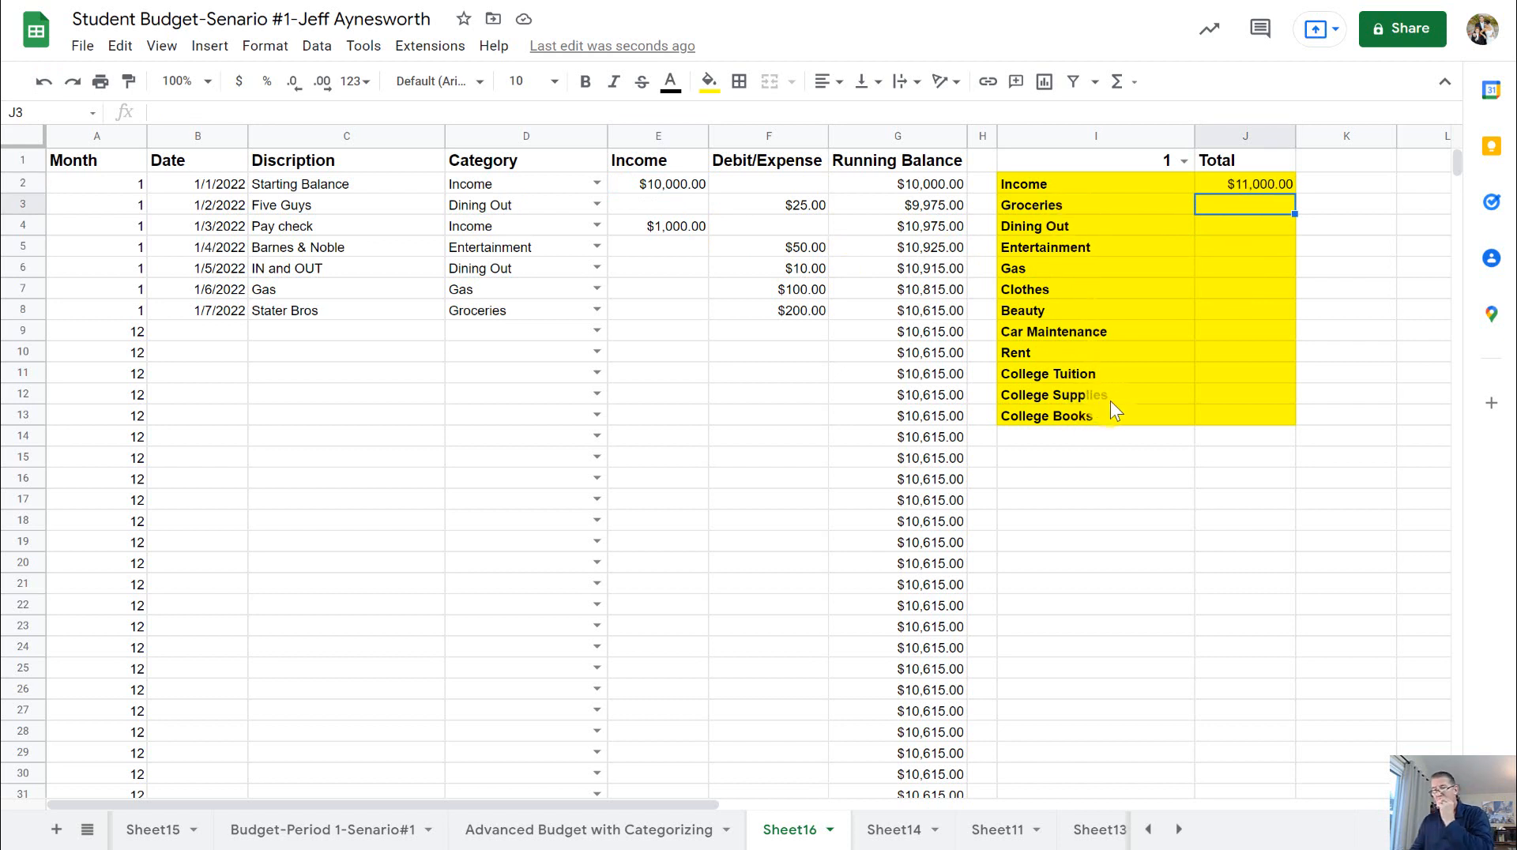
left_click(1270, 185)
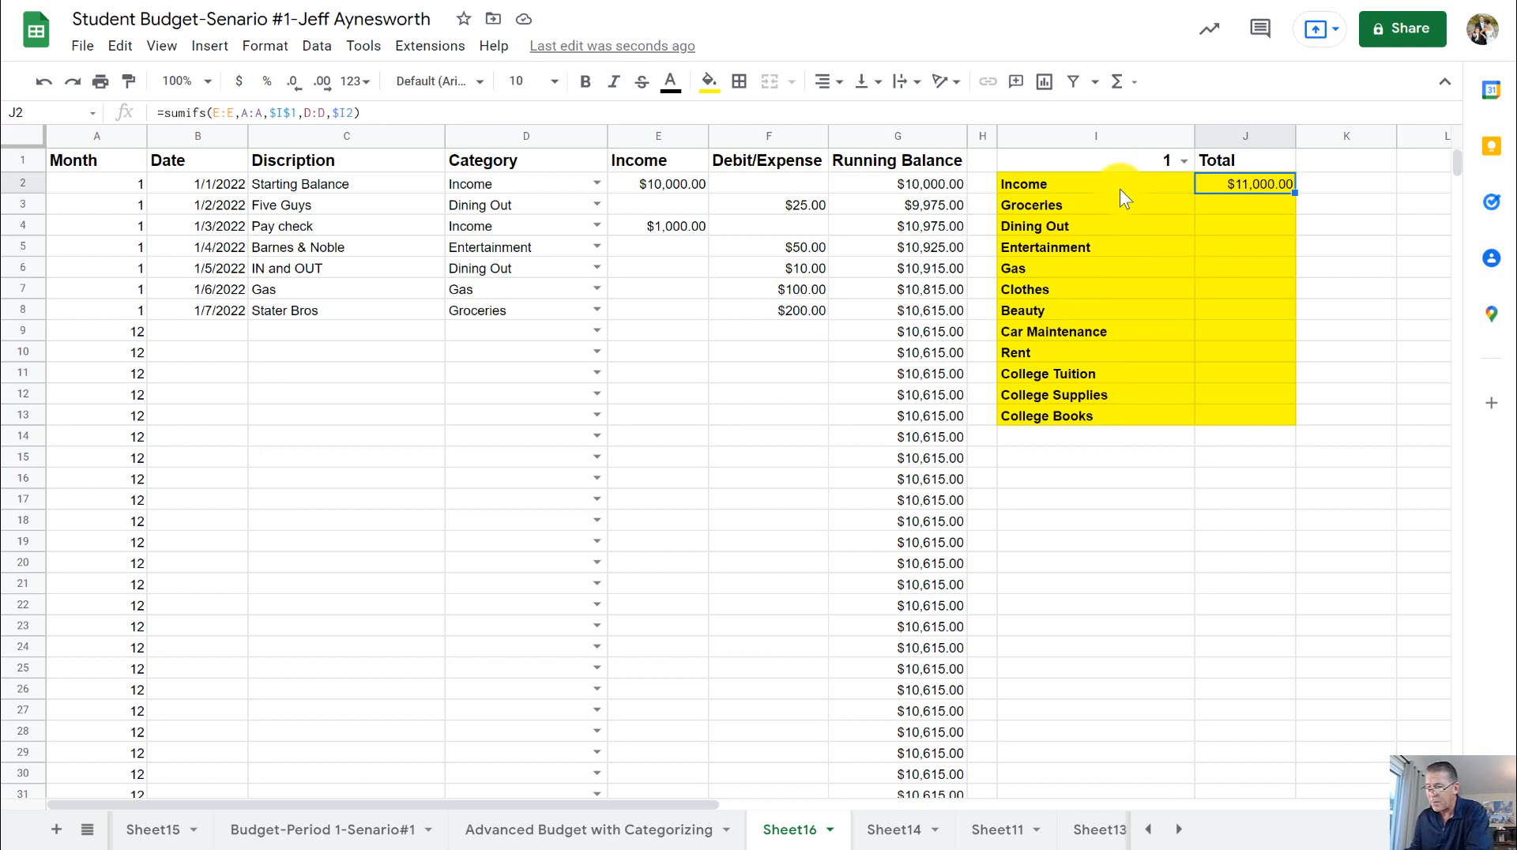
left_click(1239, 212)
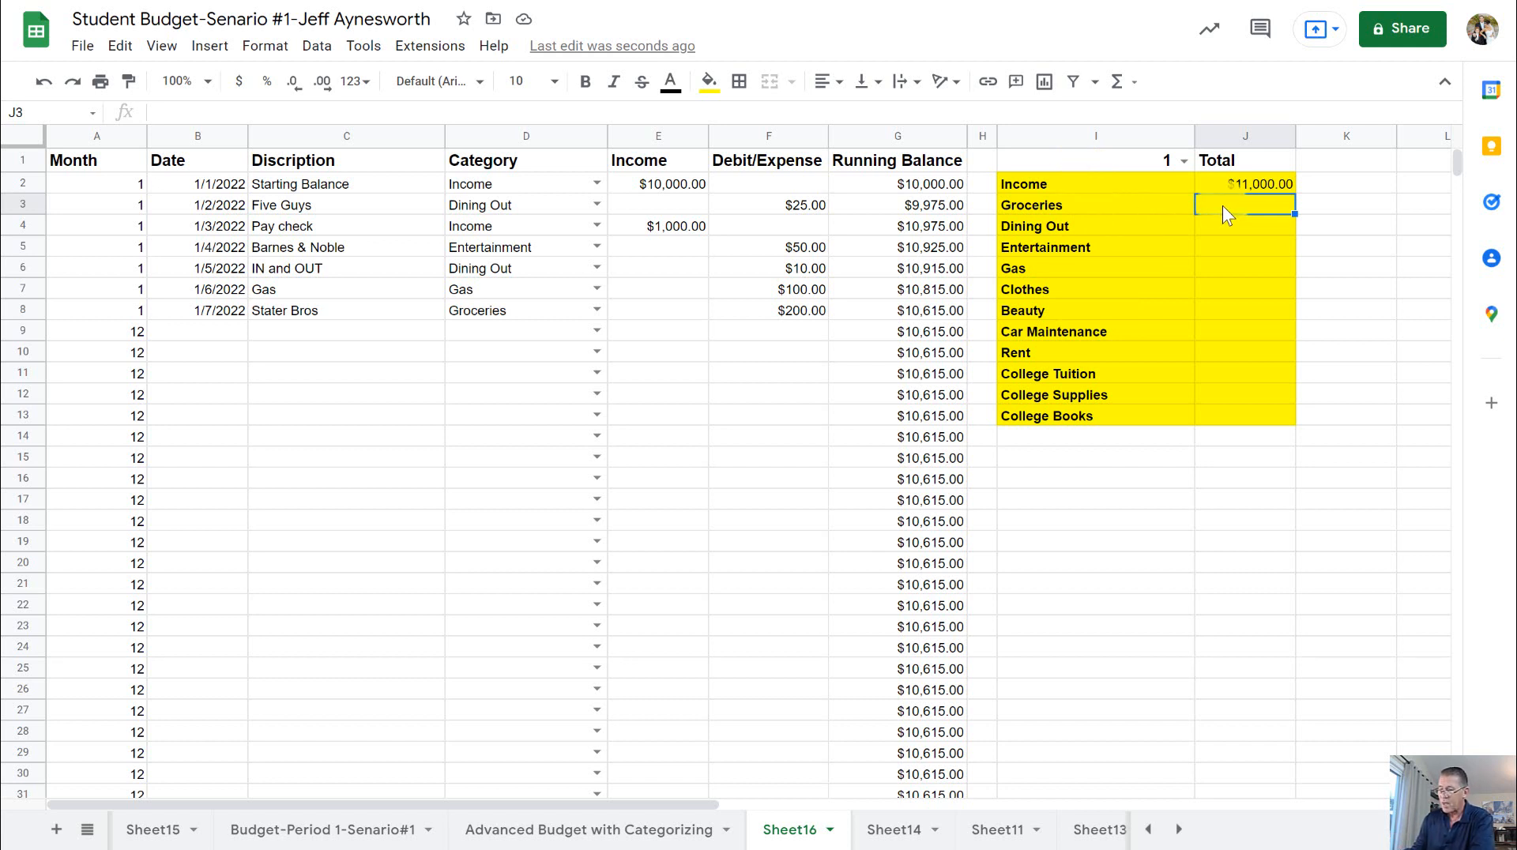
type("=")
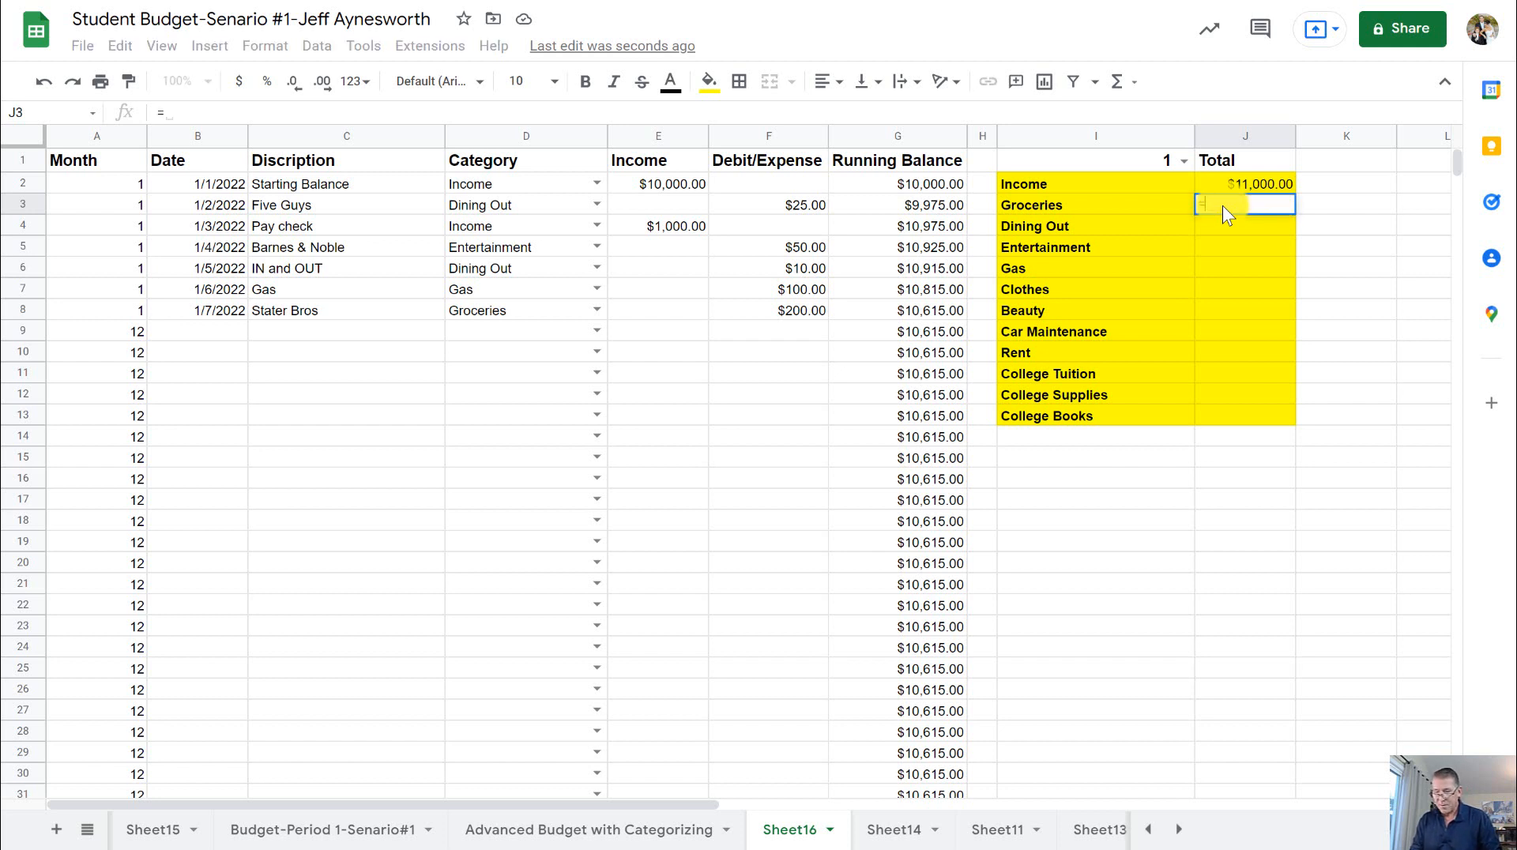
type("sumifs")
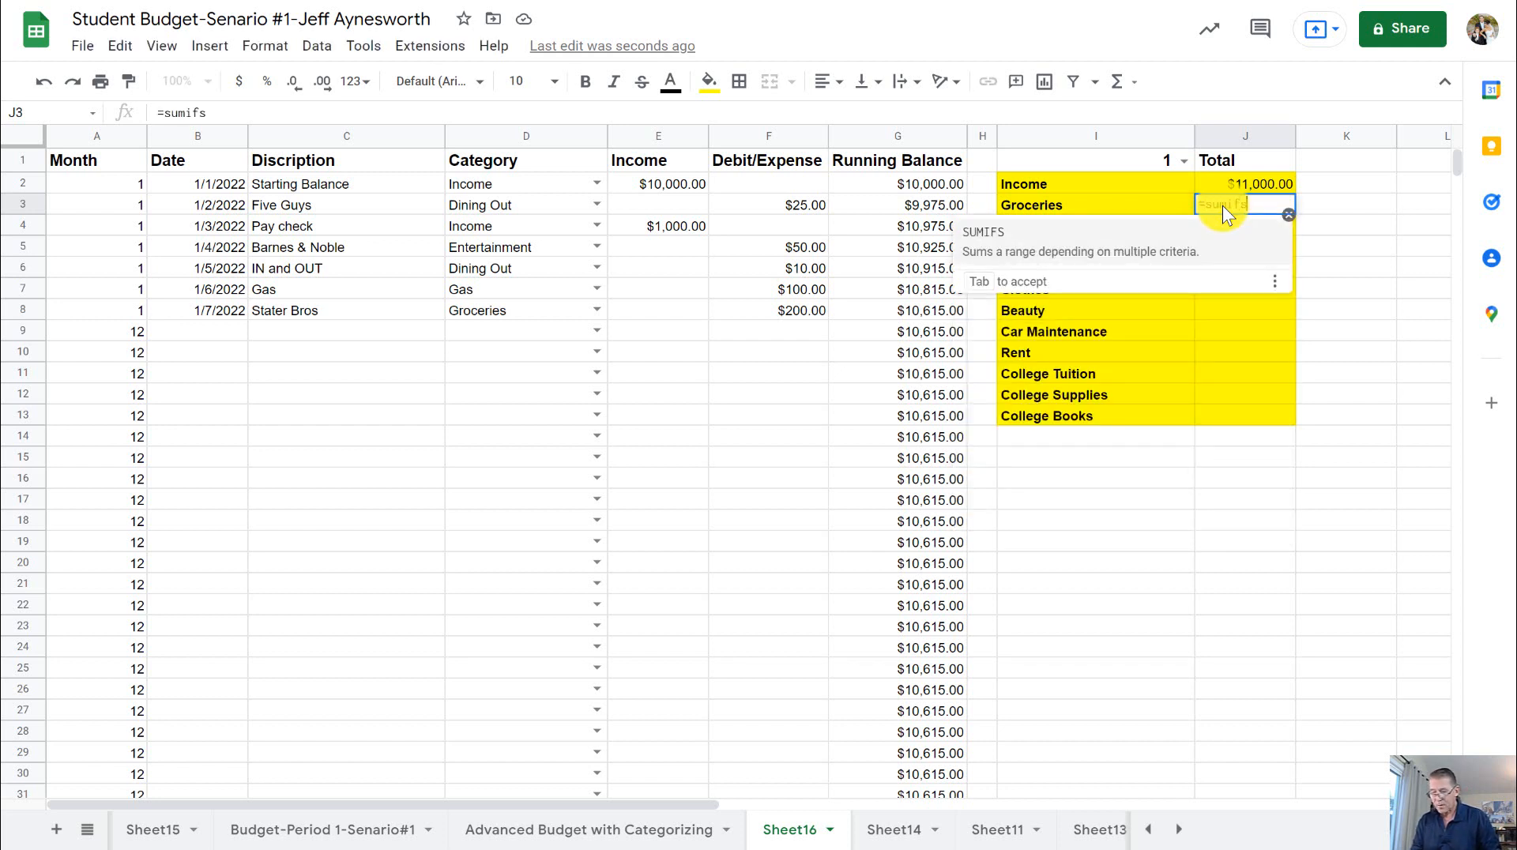
type("(")
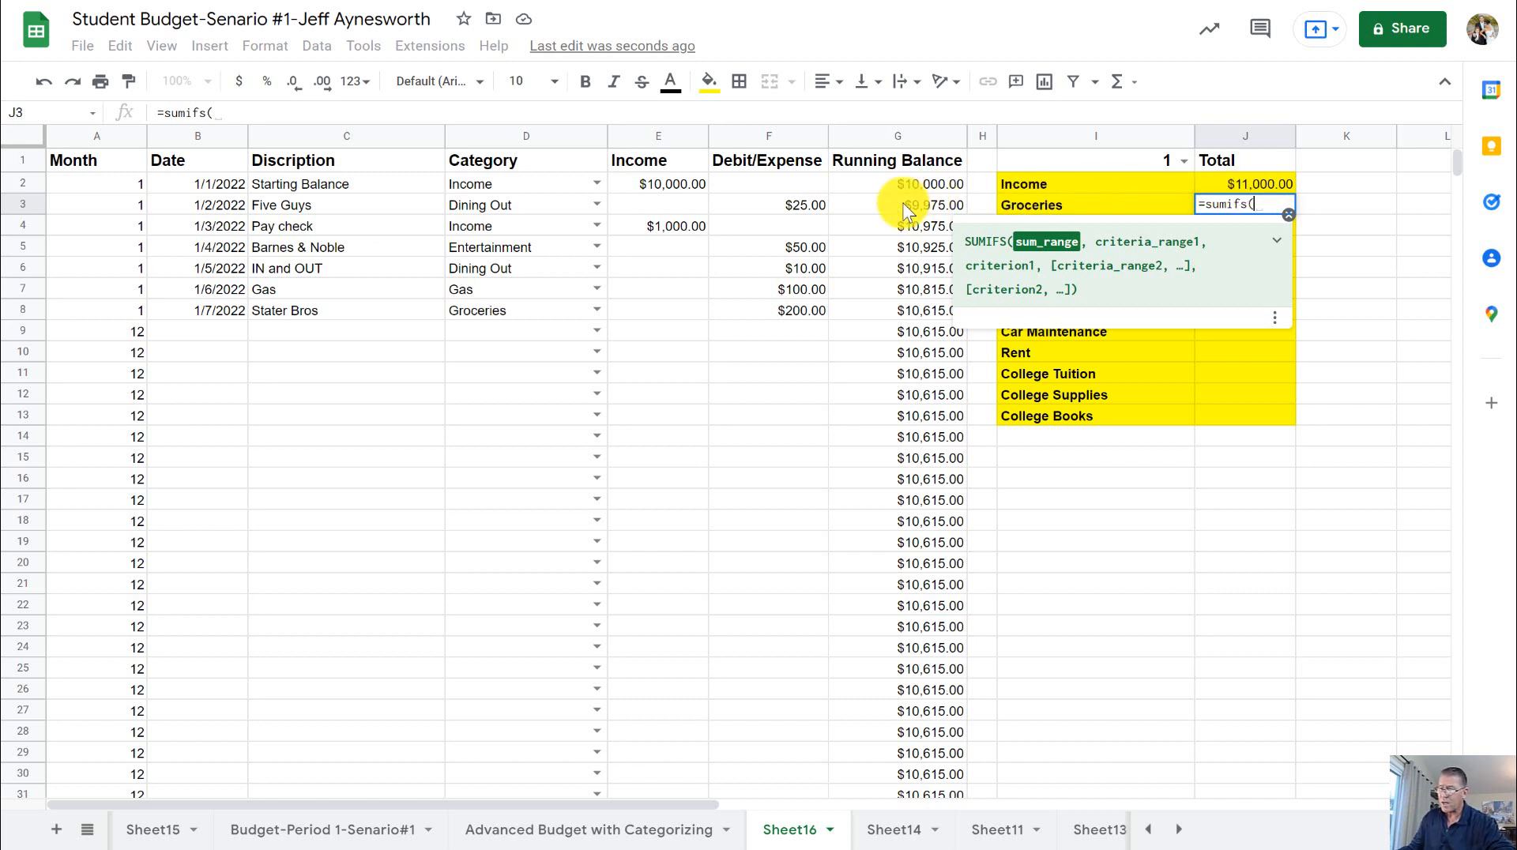
left_click(769, 141)
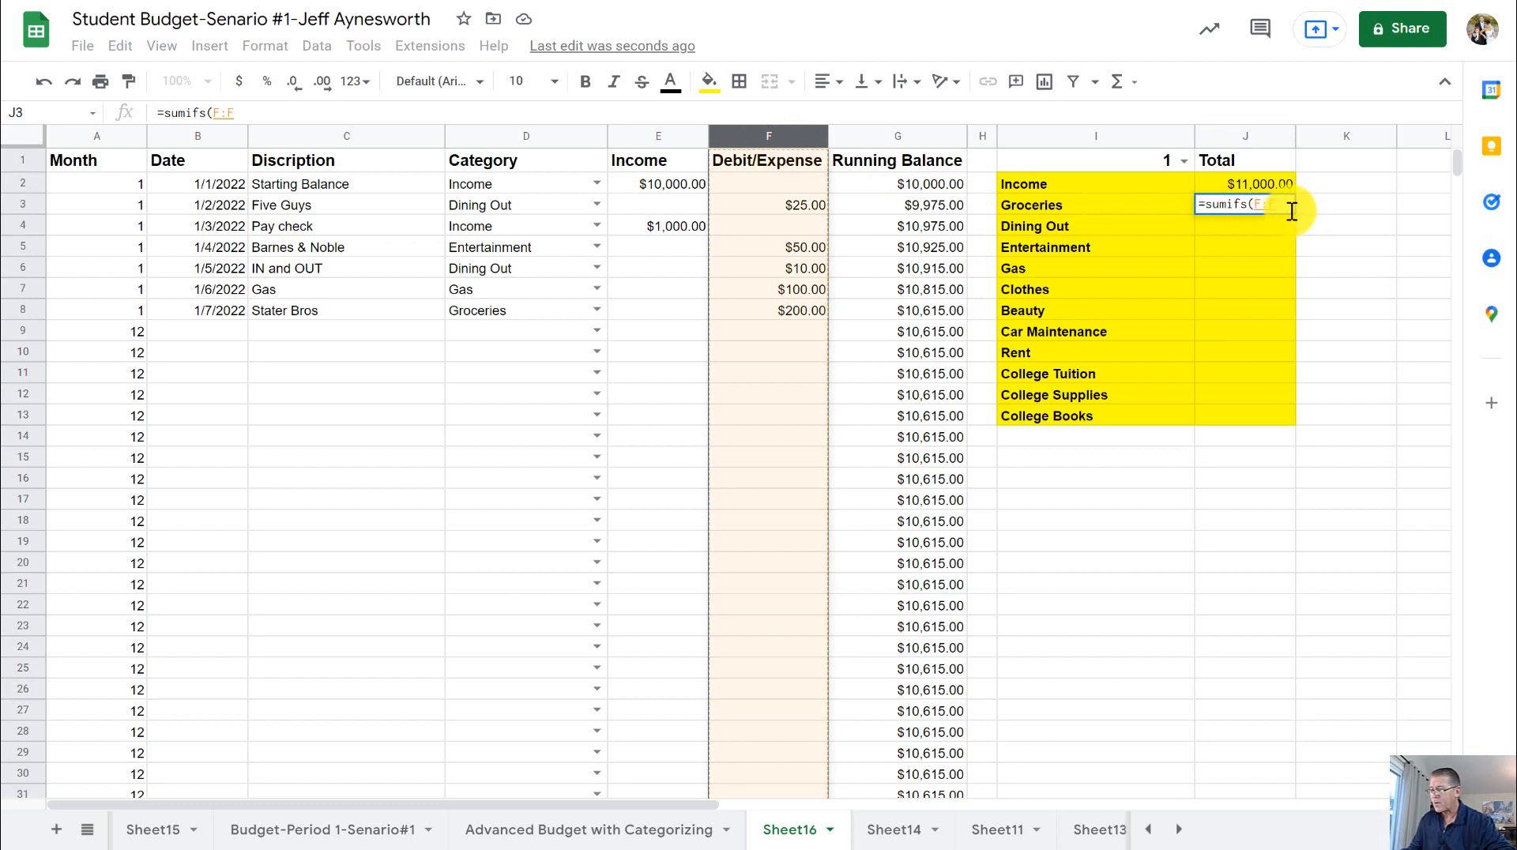
type(",")
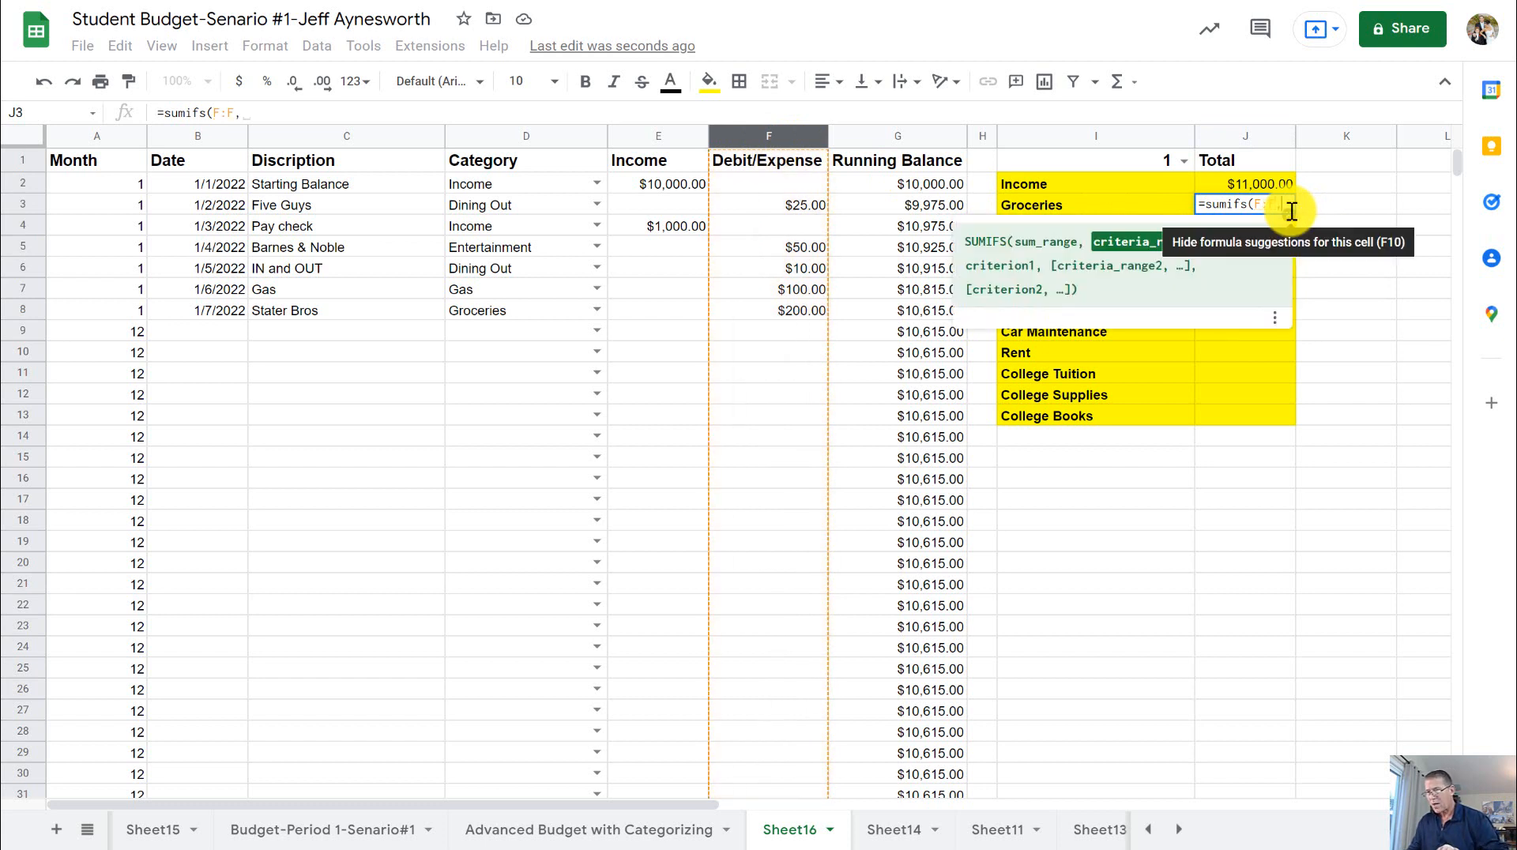
- Continue the J3 formula with the Month column and the month selector cell, entering A:A.$i$1 and a comma
left_click(98, 138)
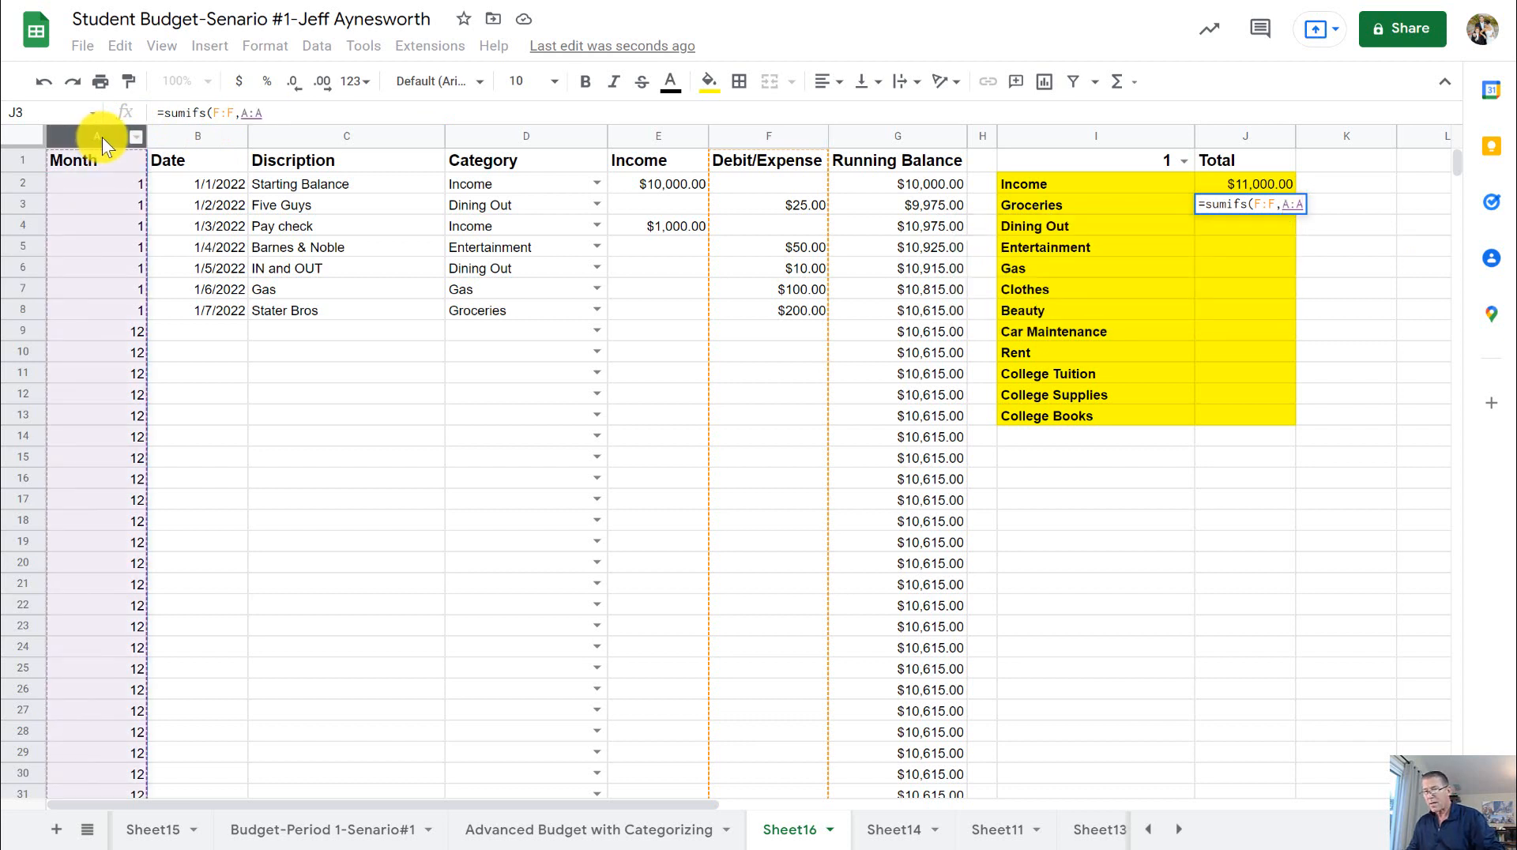
type(".")
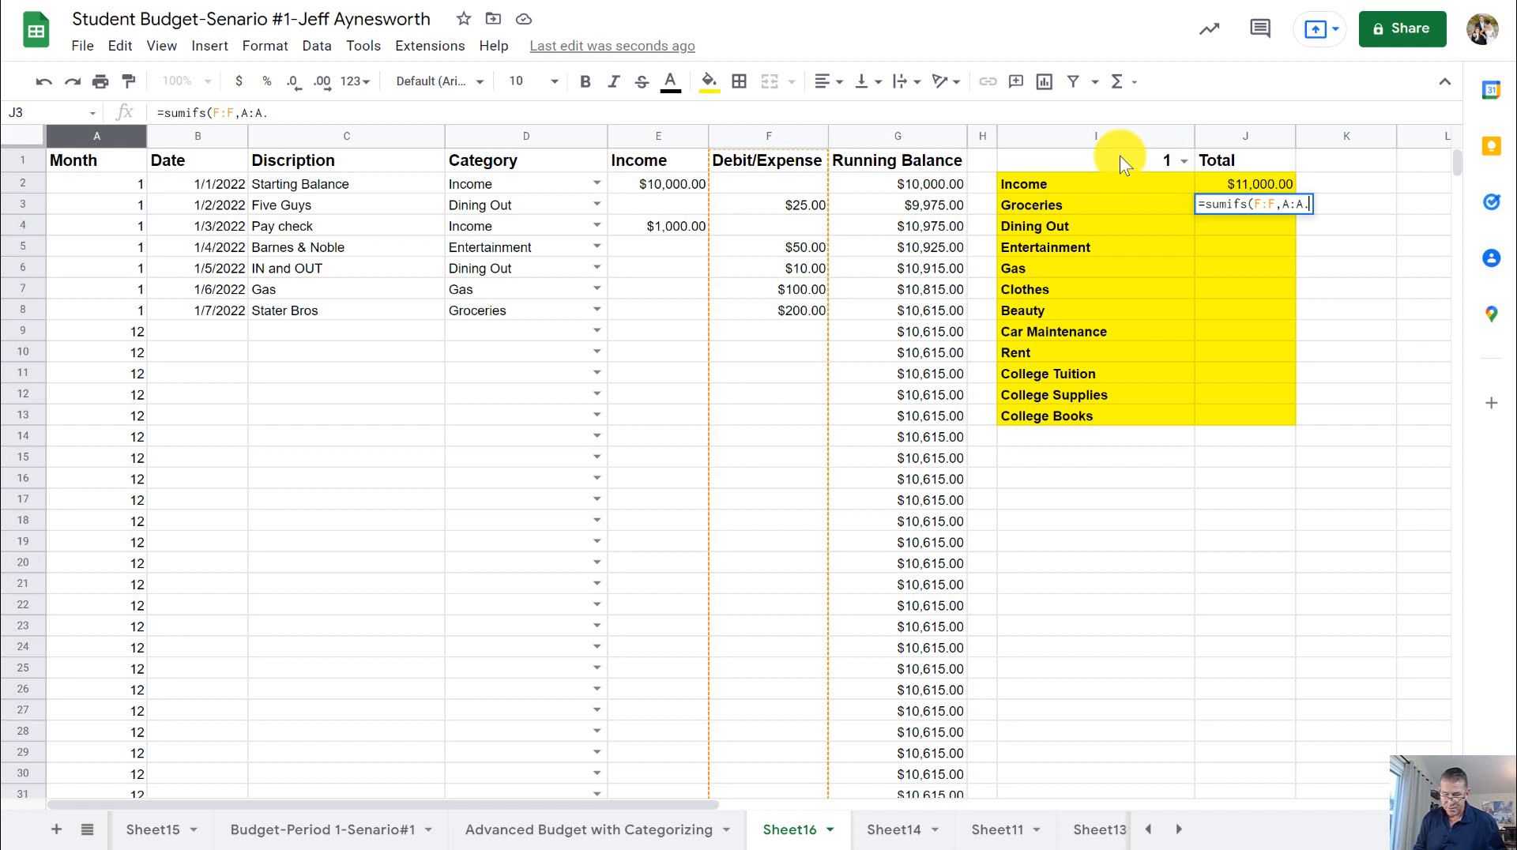
type("$i$1")
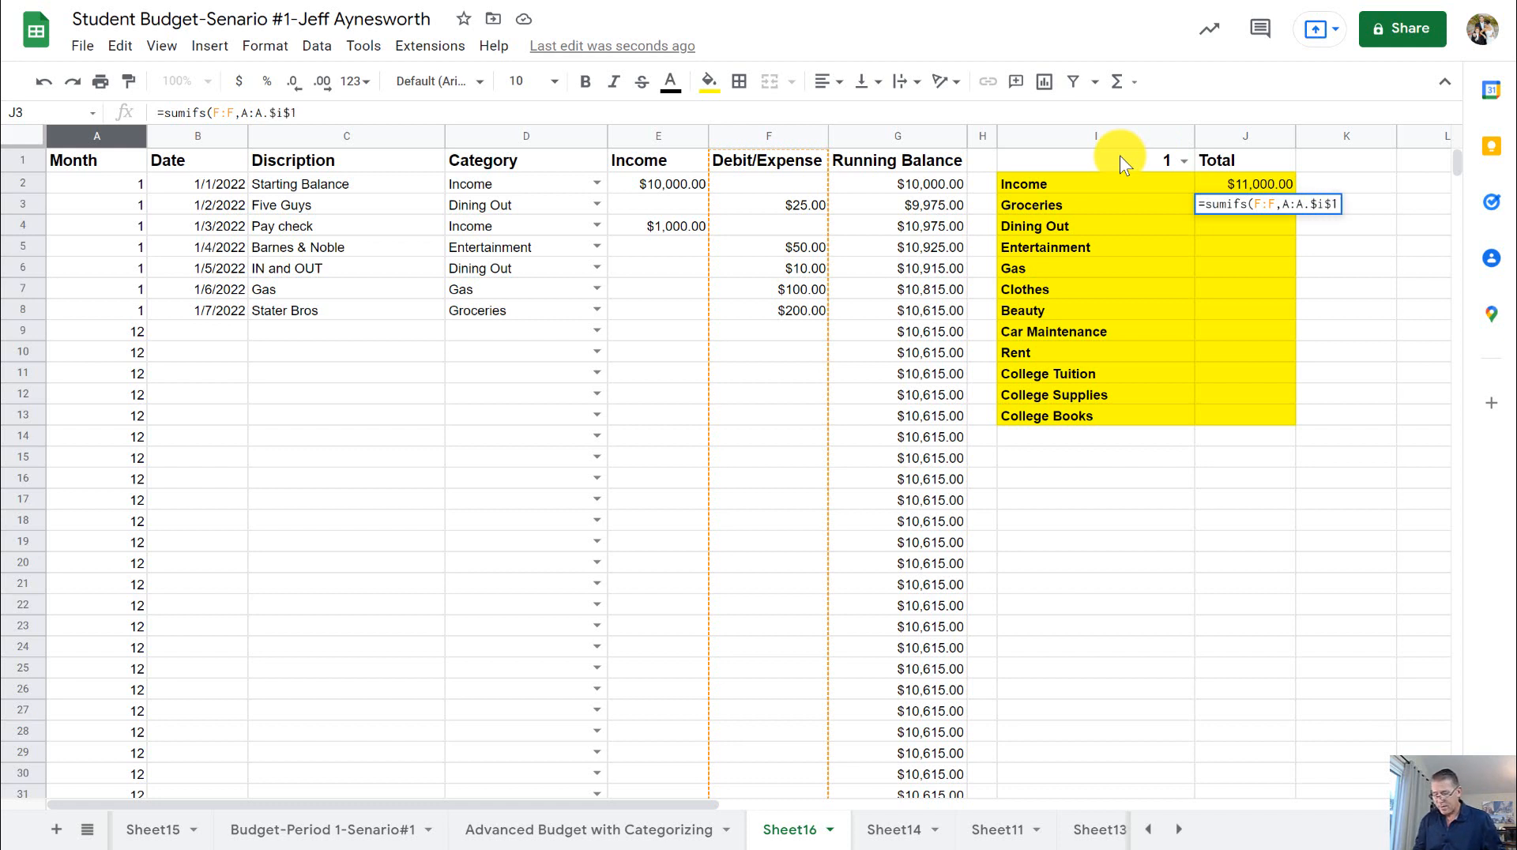
type(",")
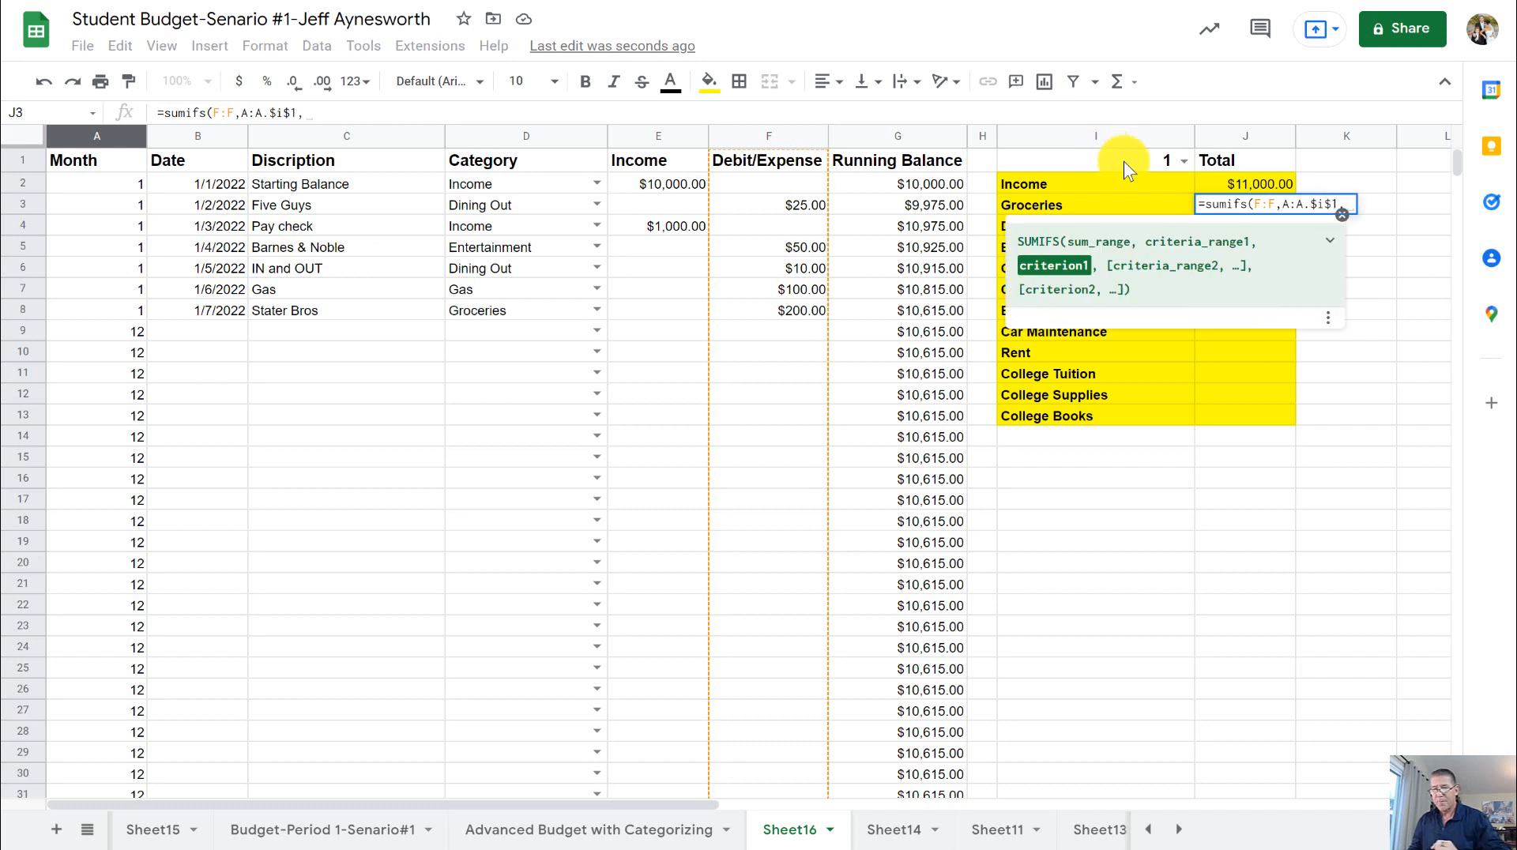
- Complete the J3 formula with the Category column D:D and the Groceries criterion $i3
left_click(520, 131)
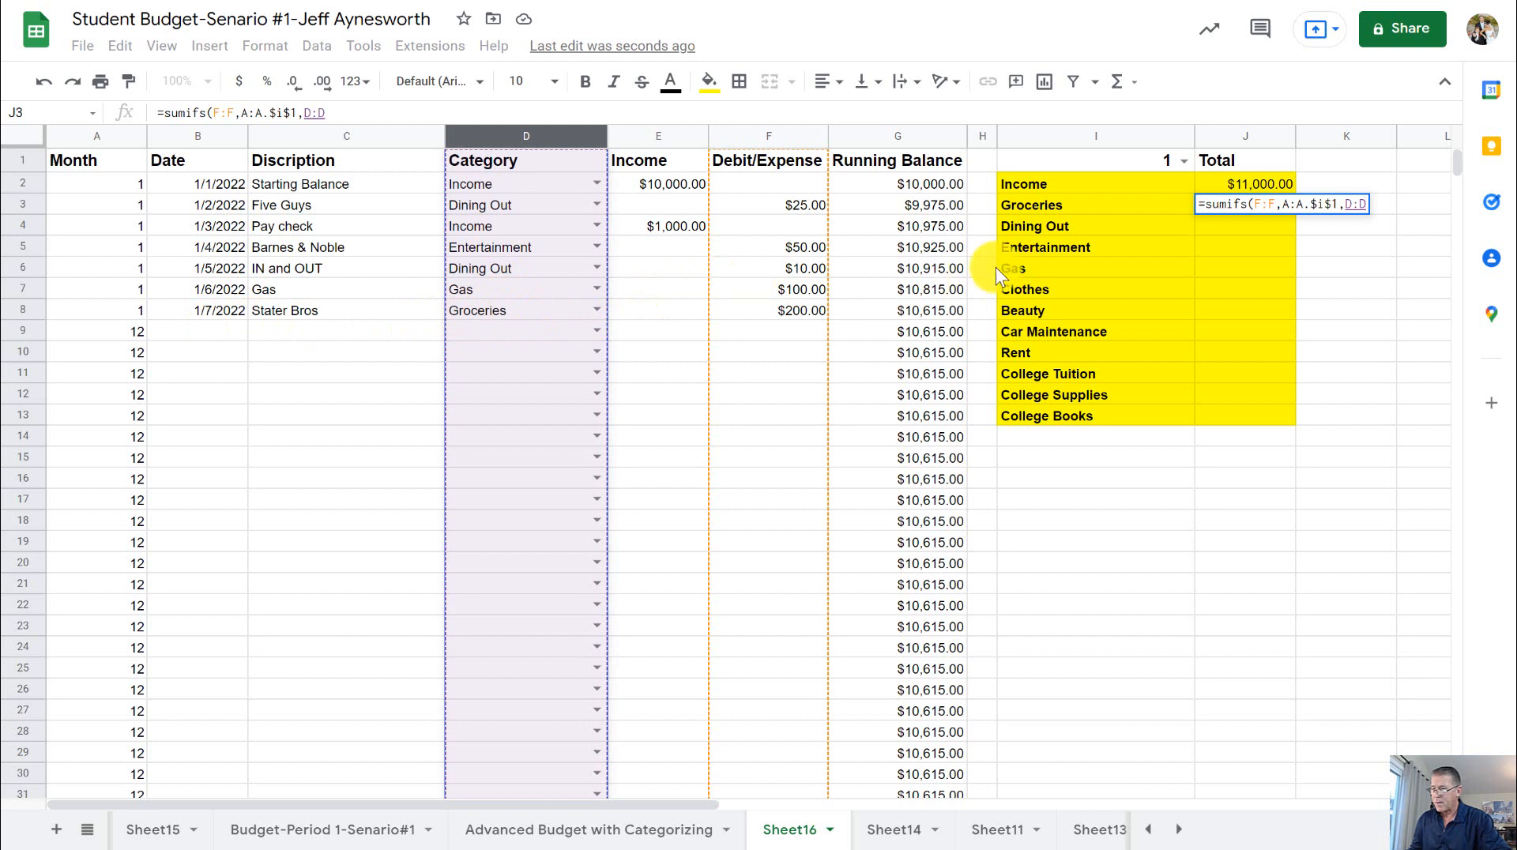
type(",")
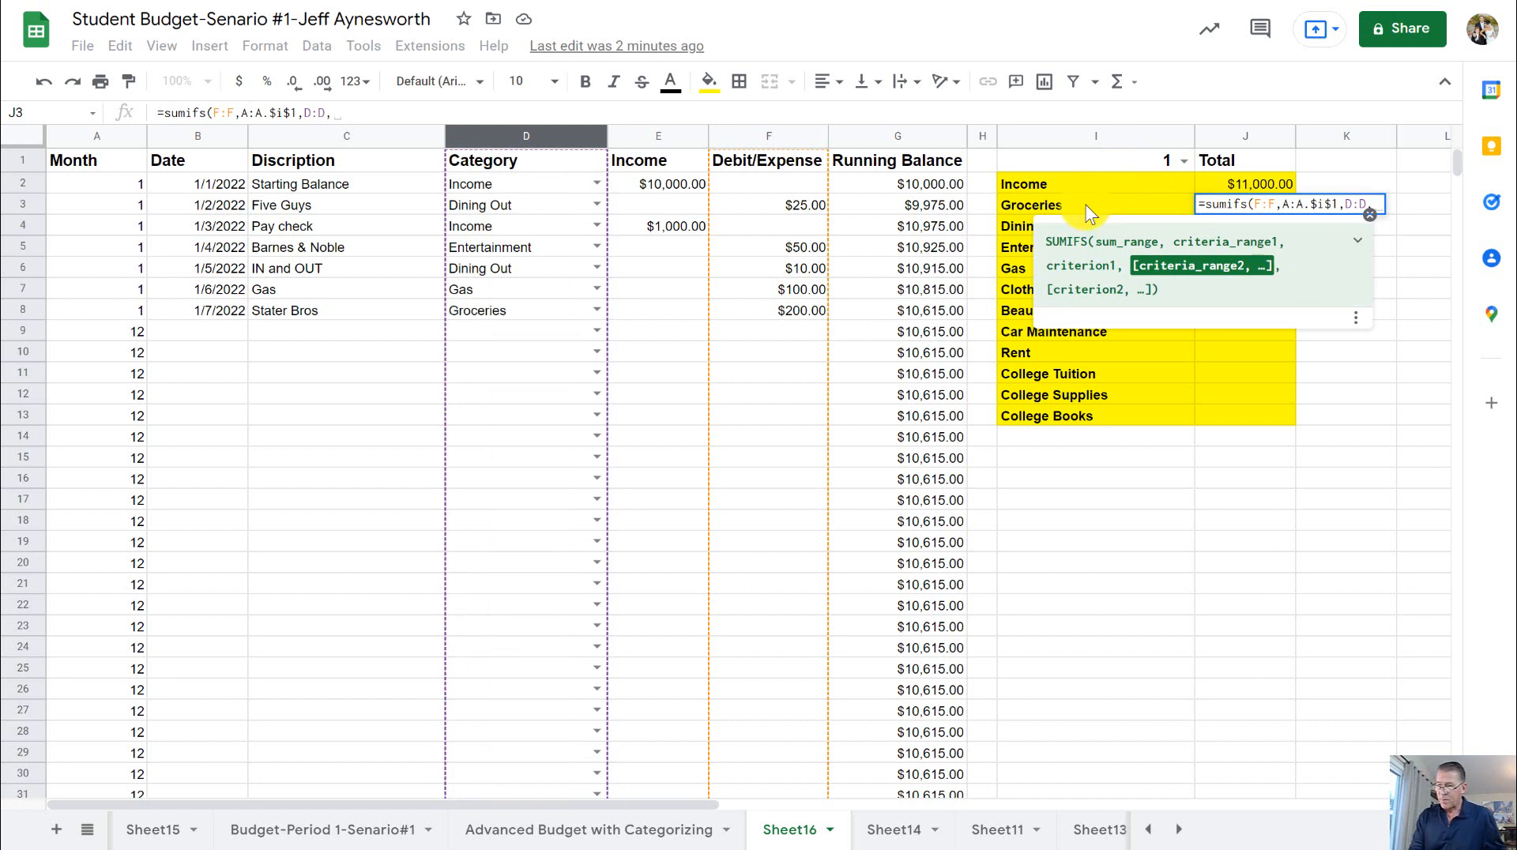
type("$")
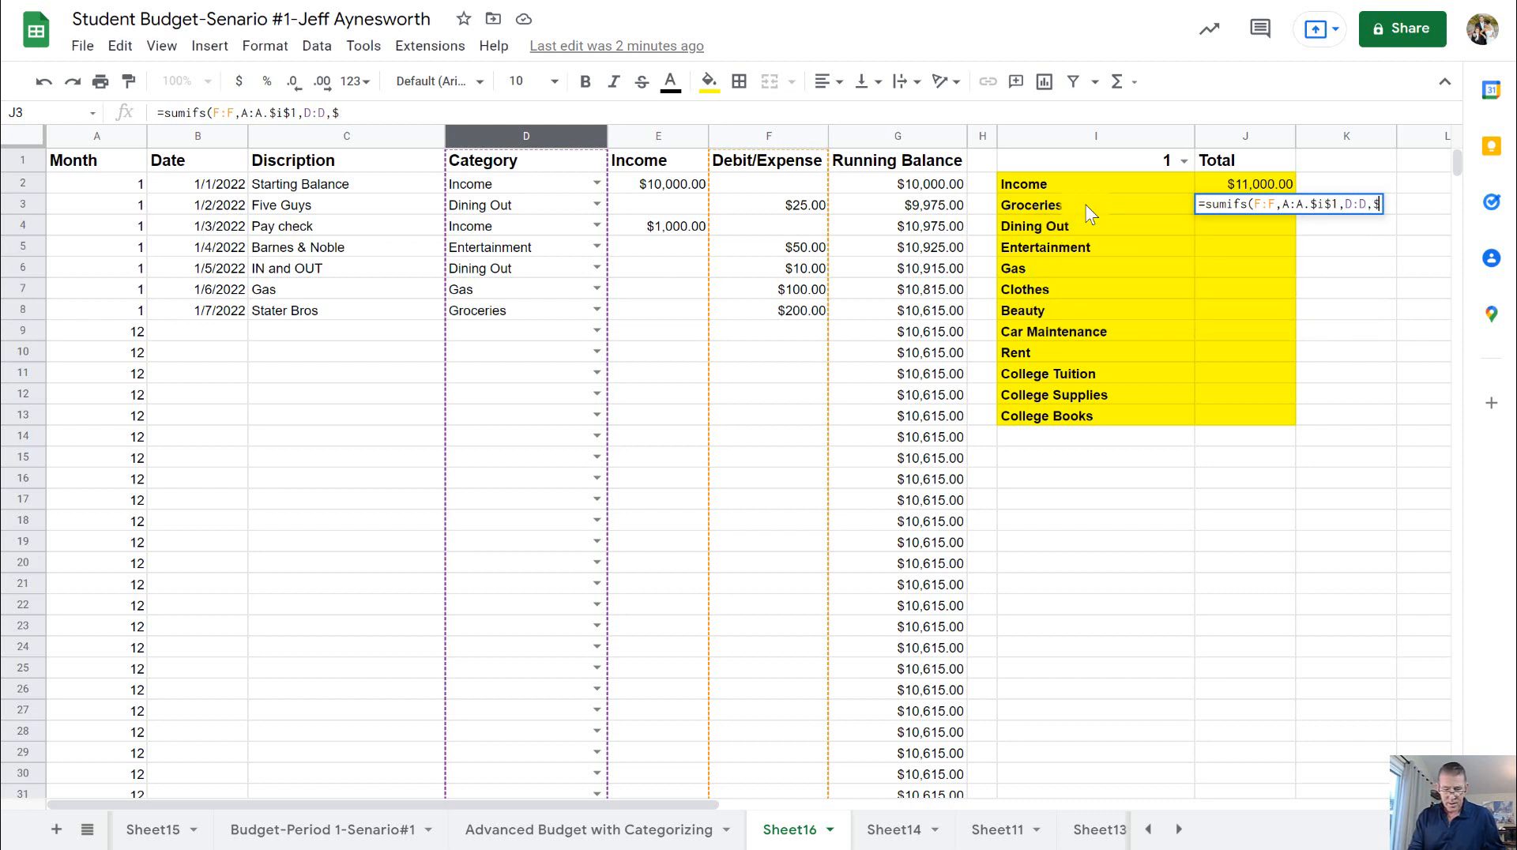
type("i")
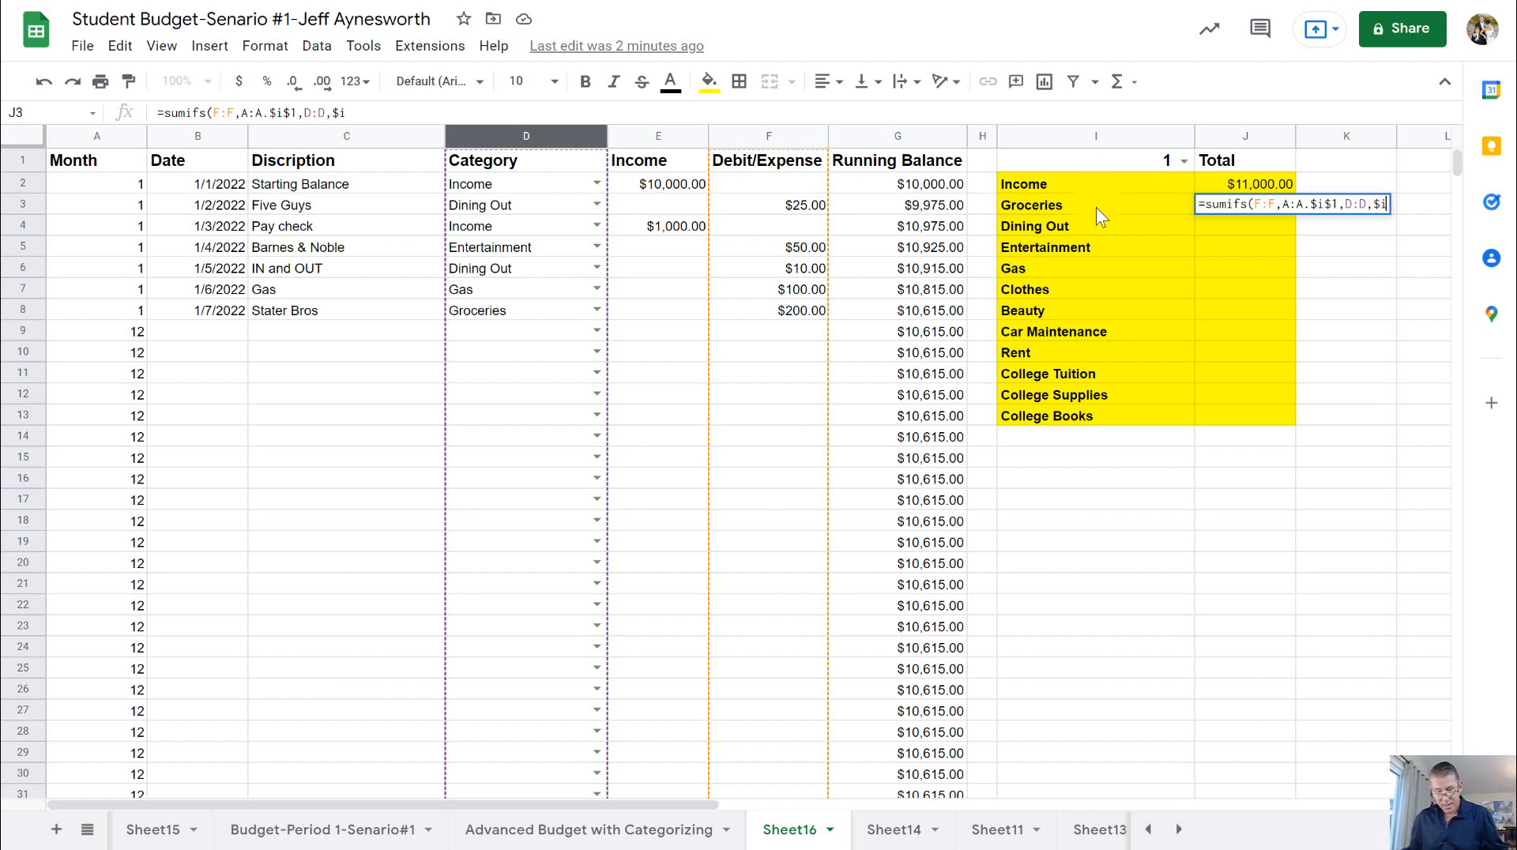
type("3")
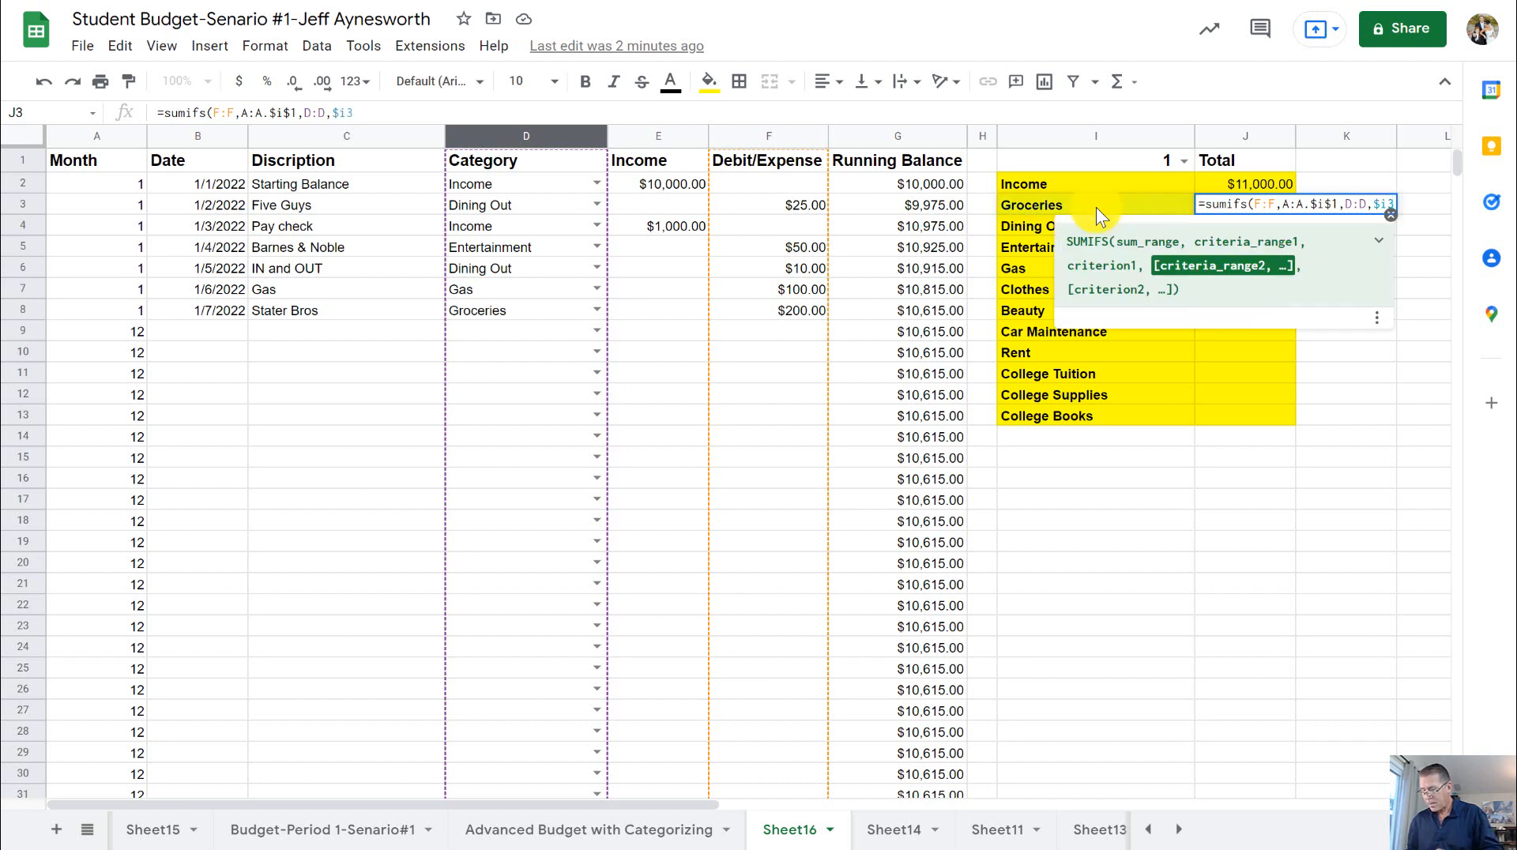
key("Return")
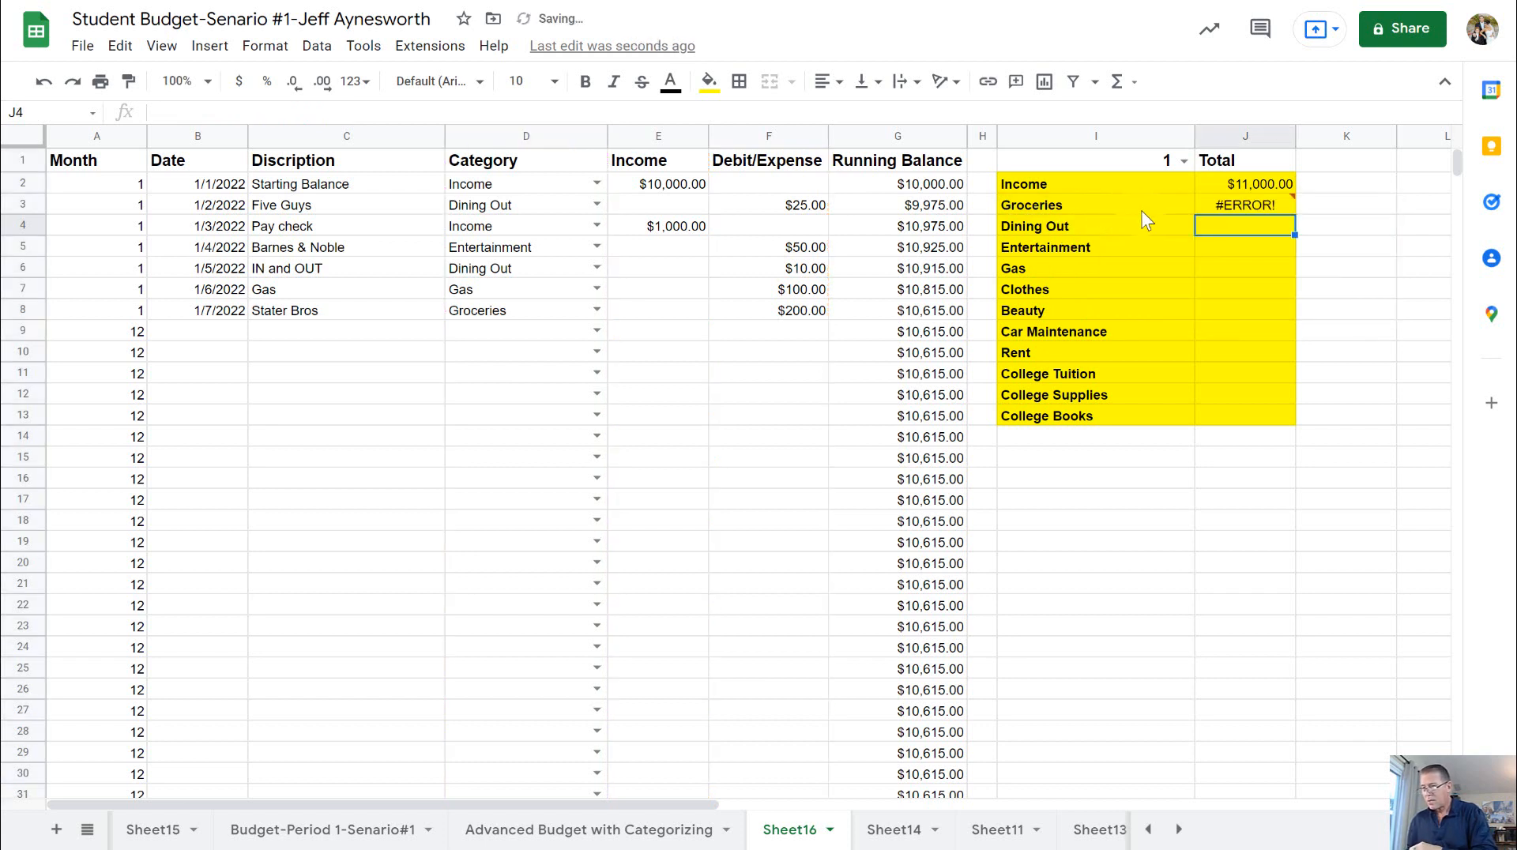
- Replace the period after A:A in the J3 formula with a comma so it reads =sumifs(F:F,A:A,$i$1,D:D,$i3)
left_click(1244, 204)
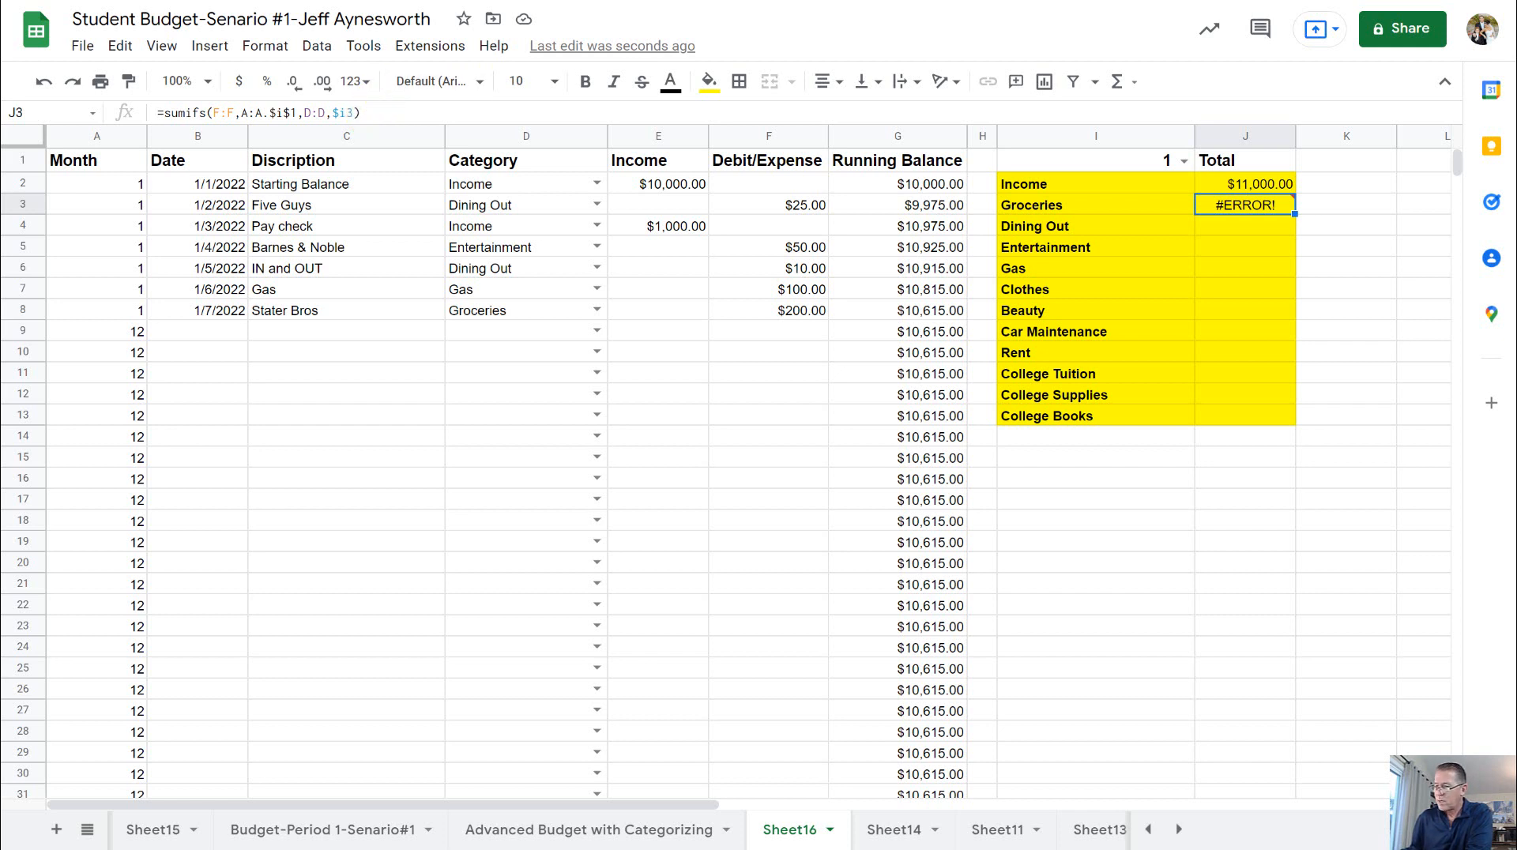
left_click(269, 114)
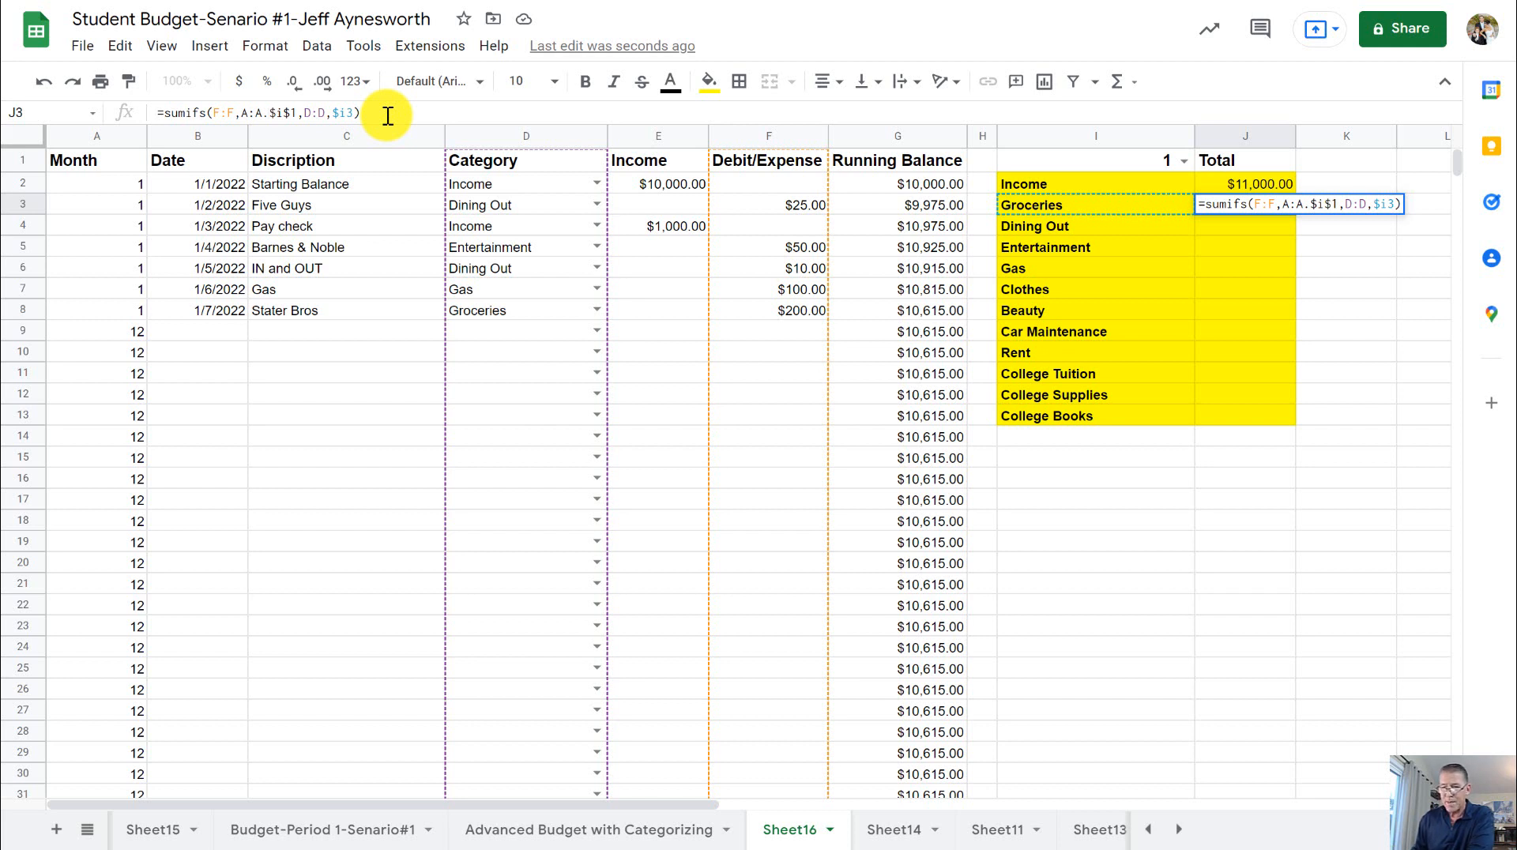
key("BackSpace")
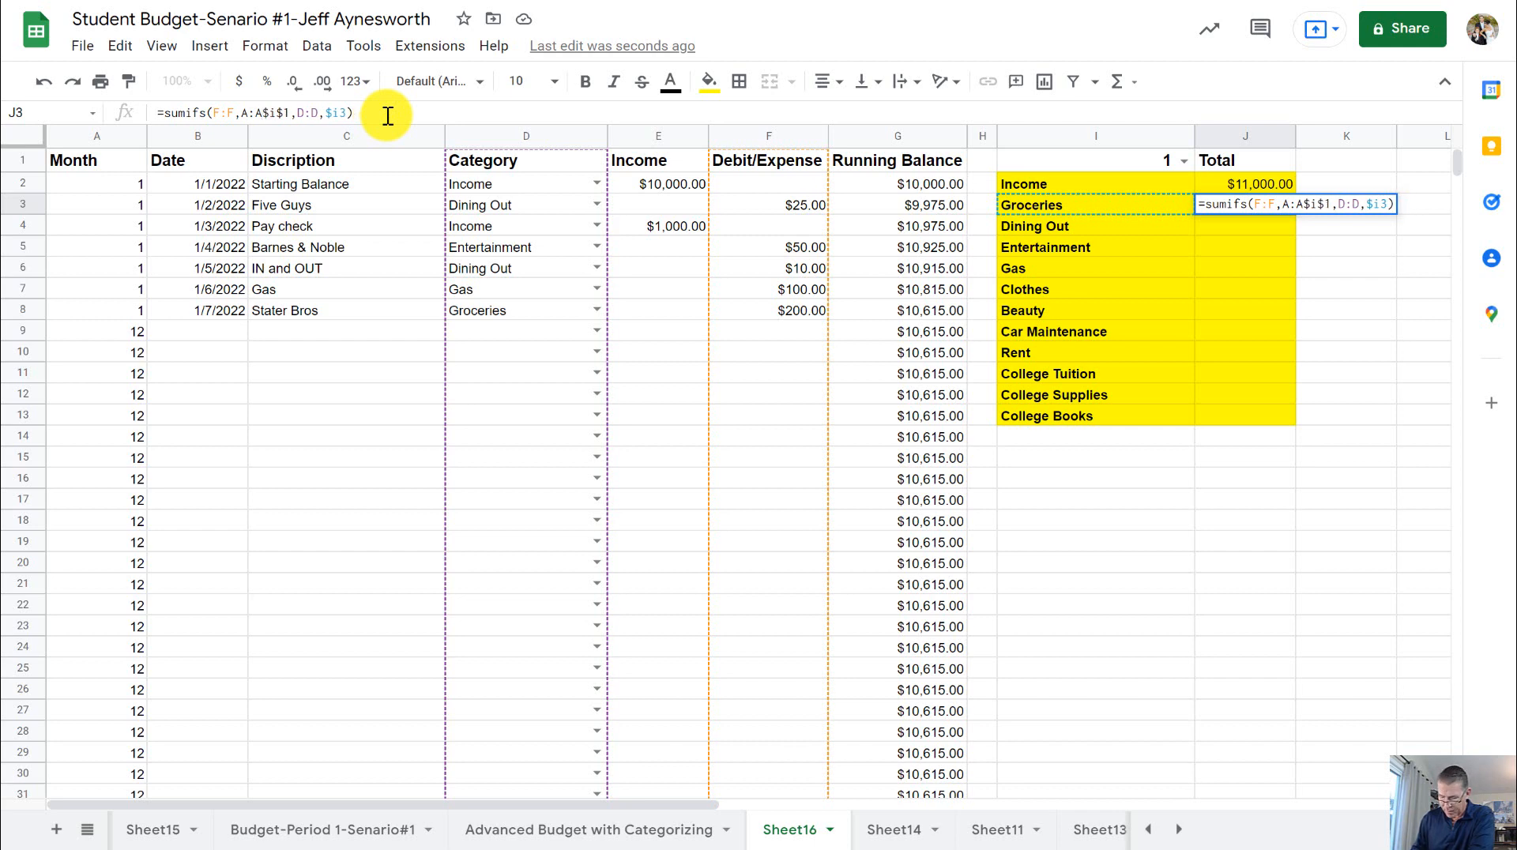
type(",")
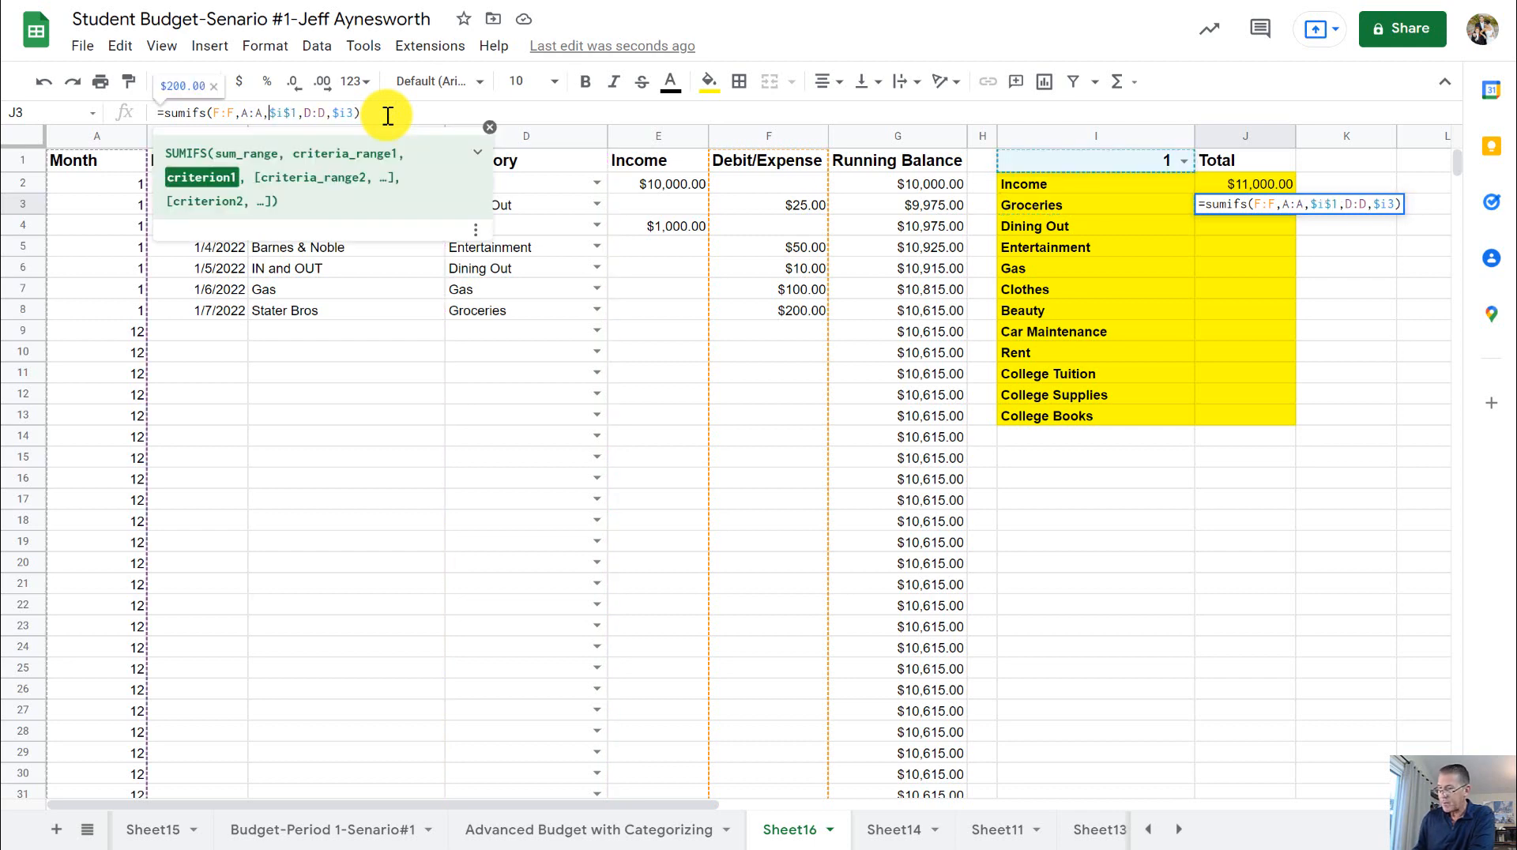
key("Return")
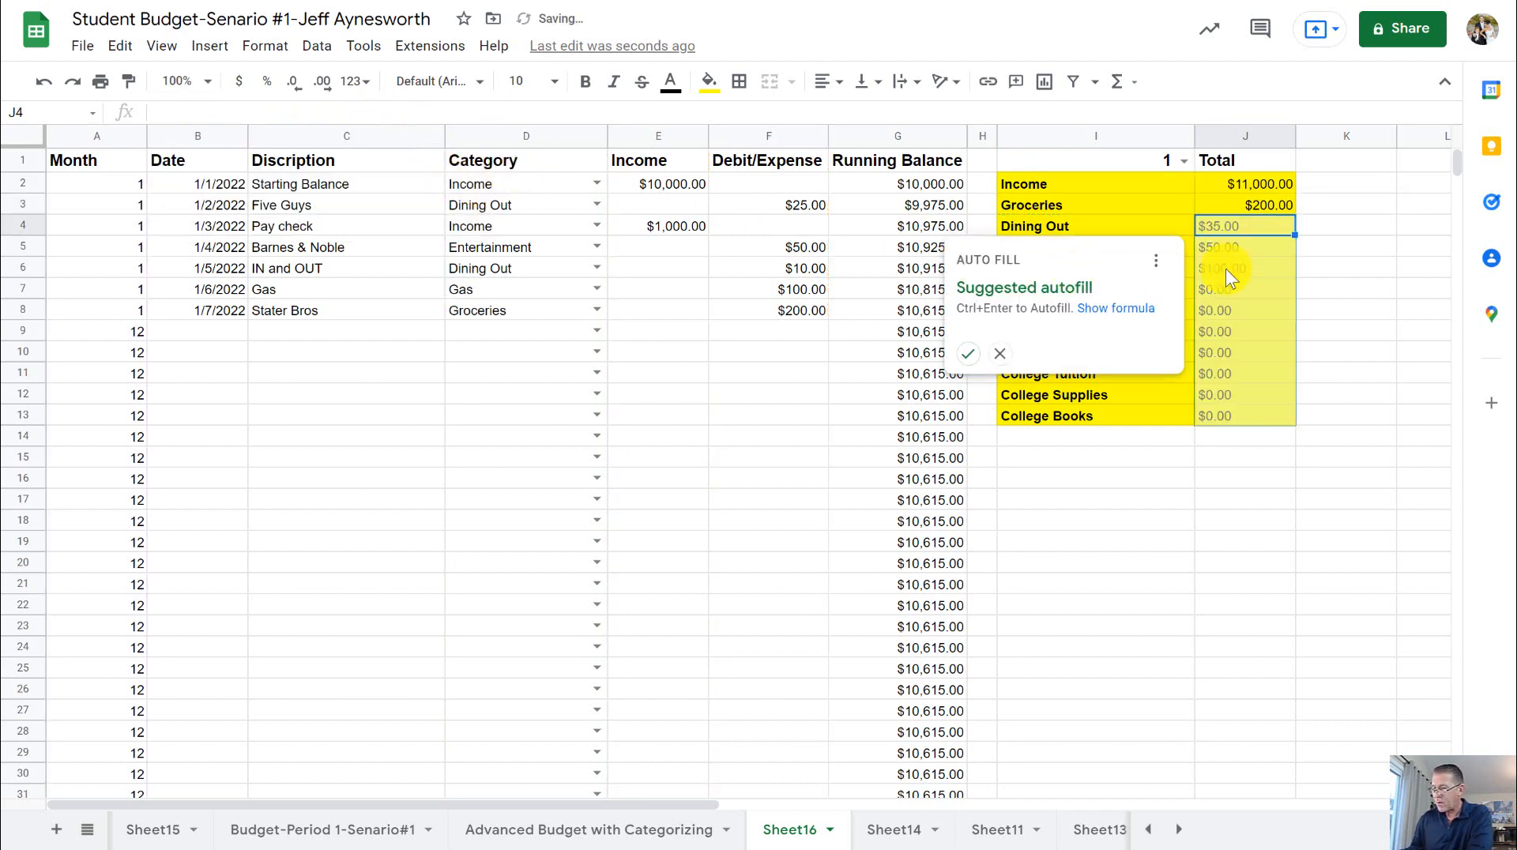
- Compare the Groceries total in J3 with the Stater Bros row's date, description, category and amount
left_click(1272, 207)
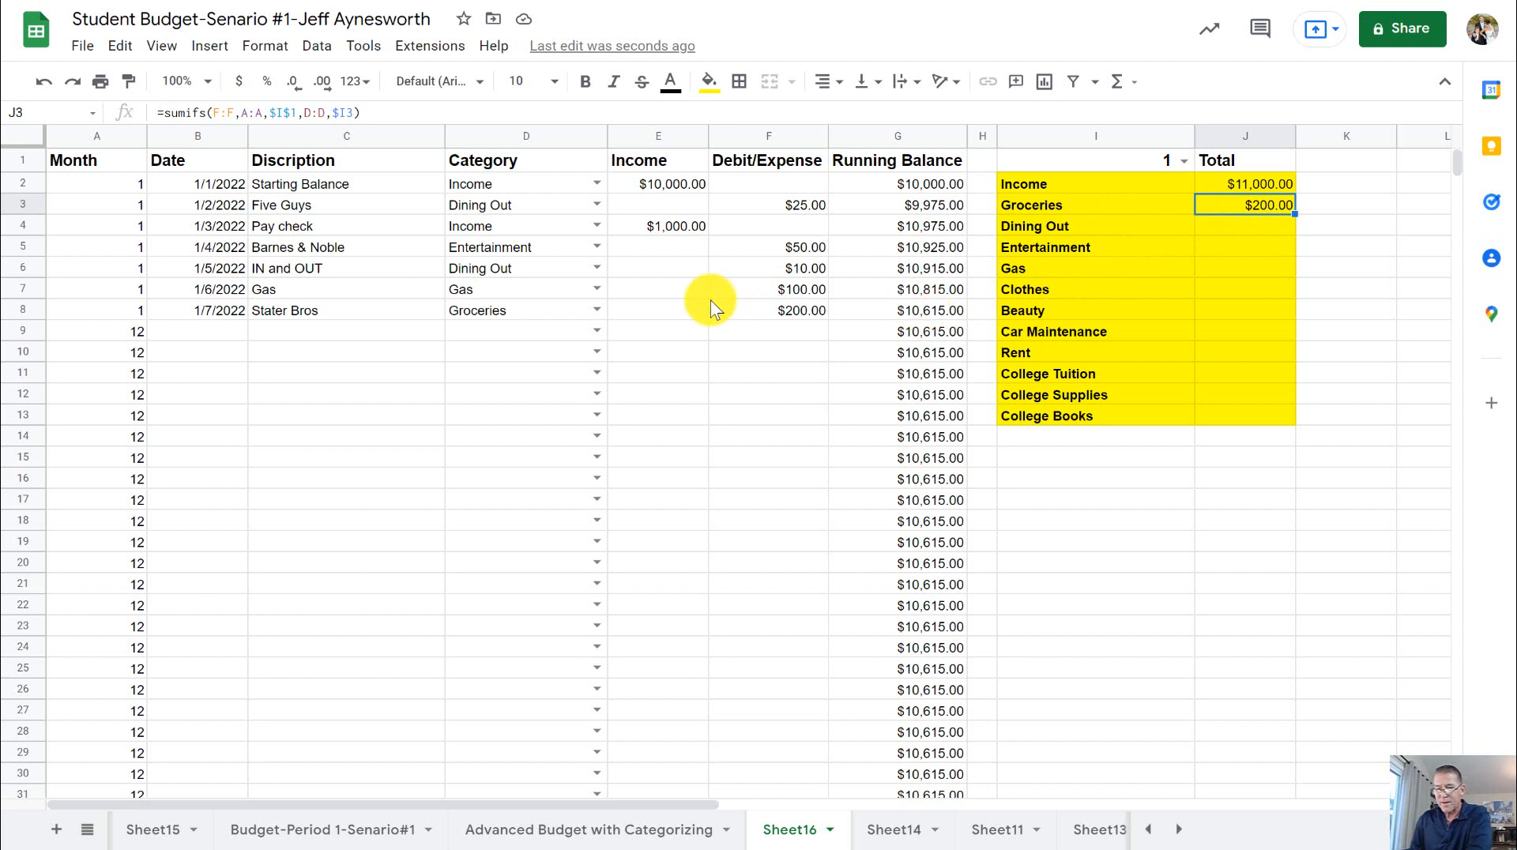
left_click(805, 308)
left_click(362, 310)
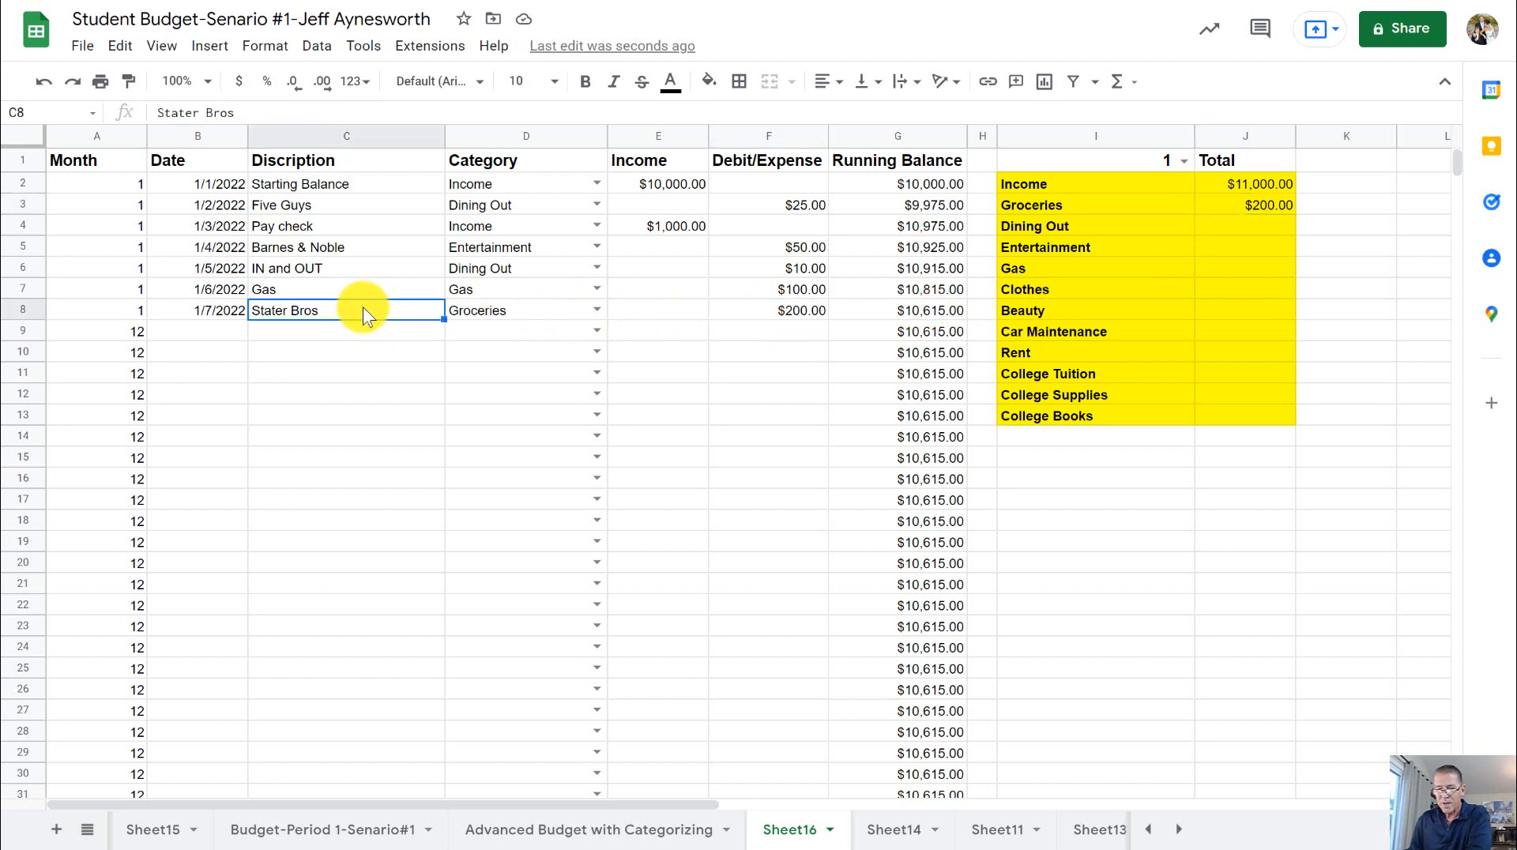
left_click(215, 312)
left_click(316, 309)
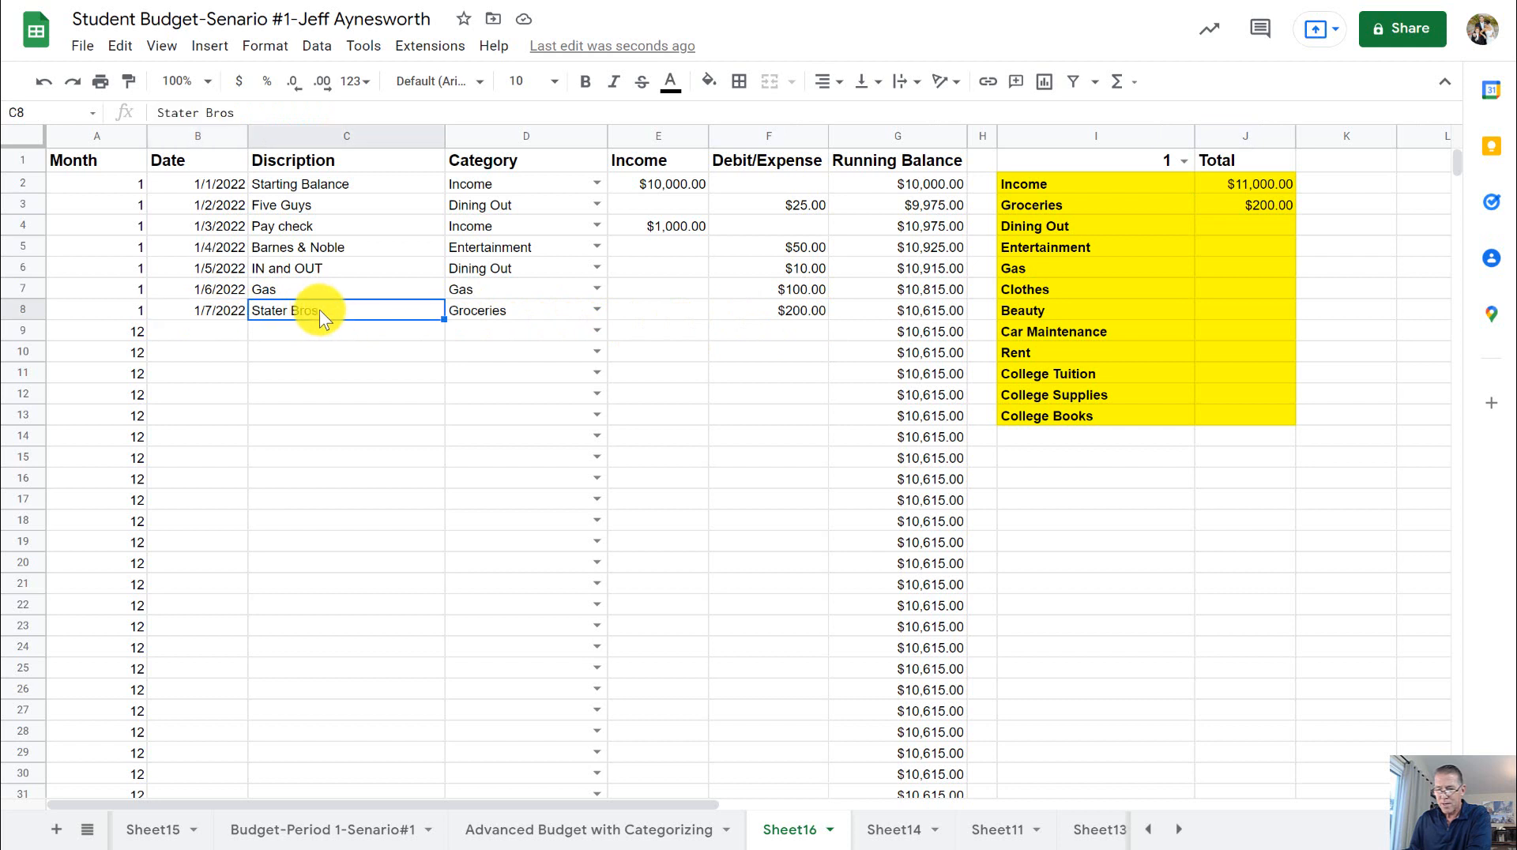
left_click(506, 314)
left_click(808, 312)
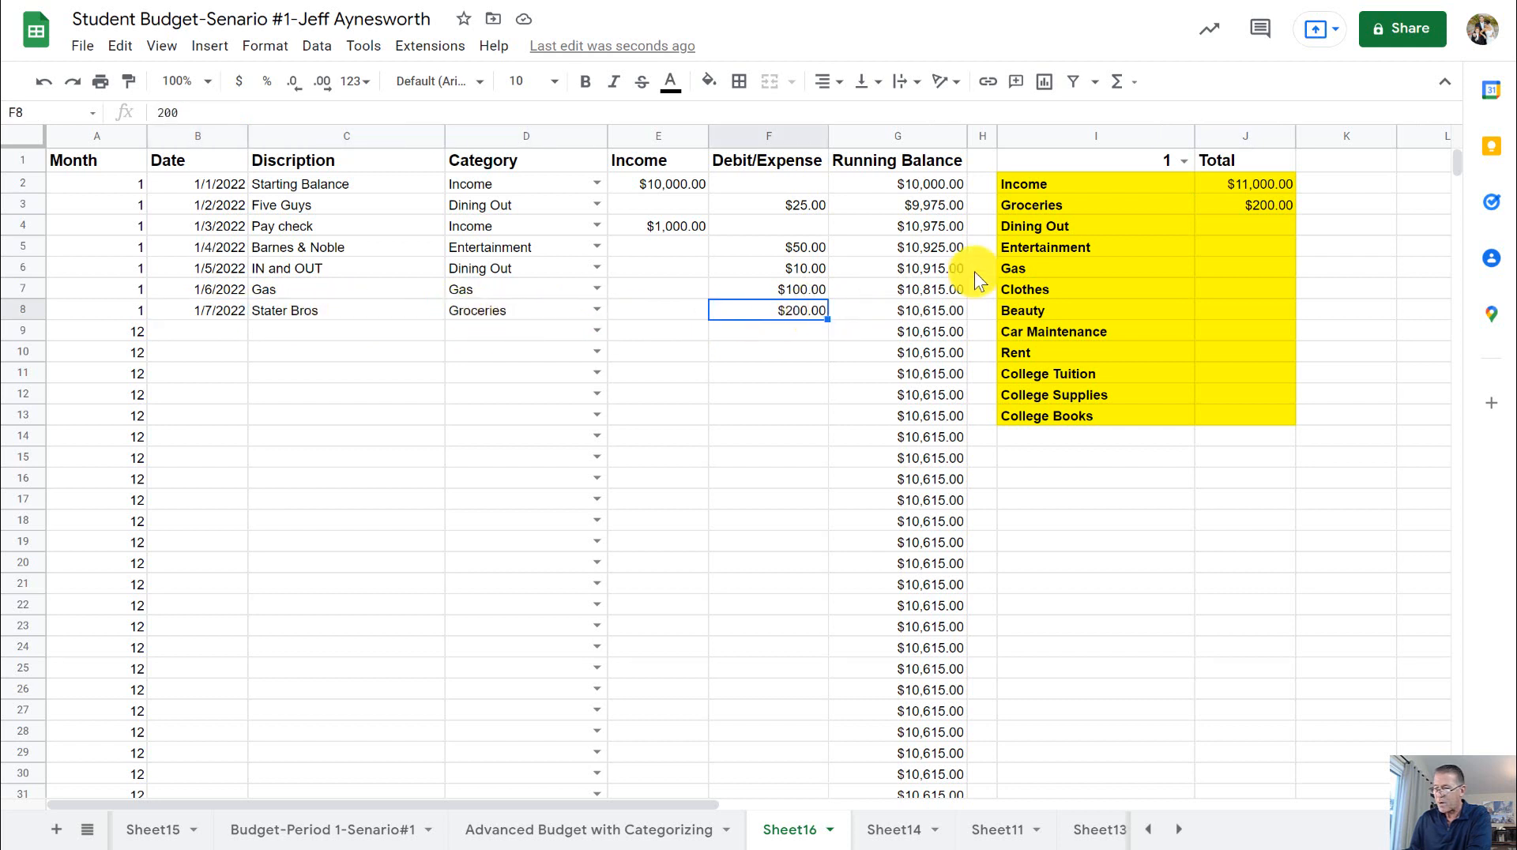
- Fill the Groceries formula from J3 down through J13 and inspect the copied Dining Out formula in J4
left_click(1261, 205)
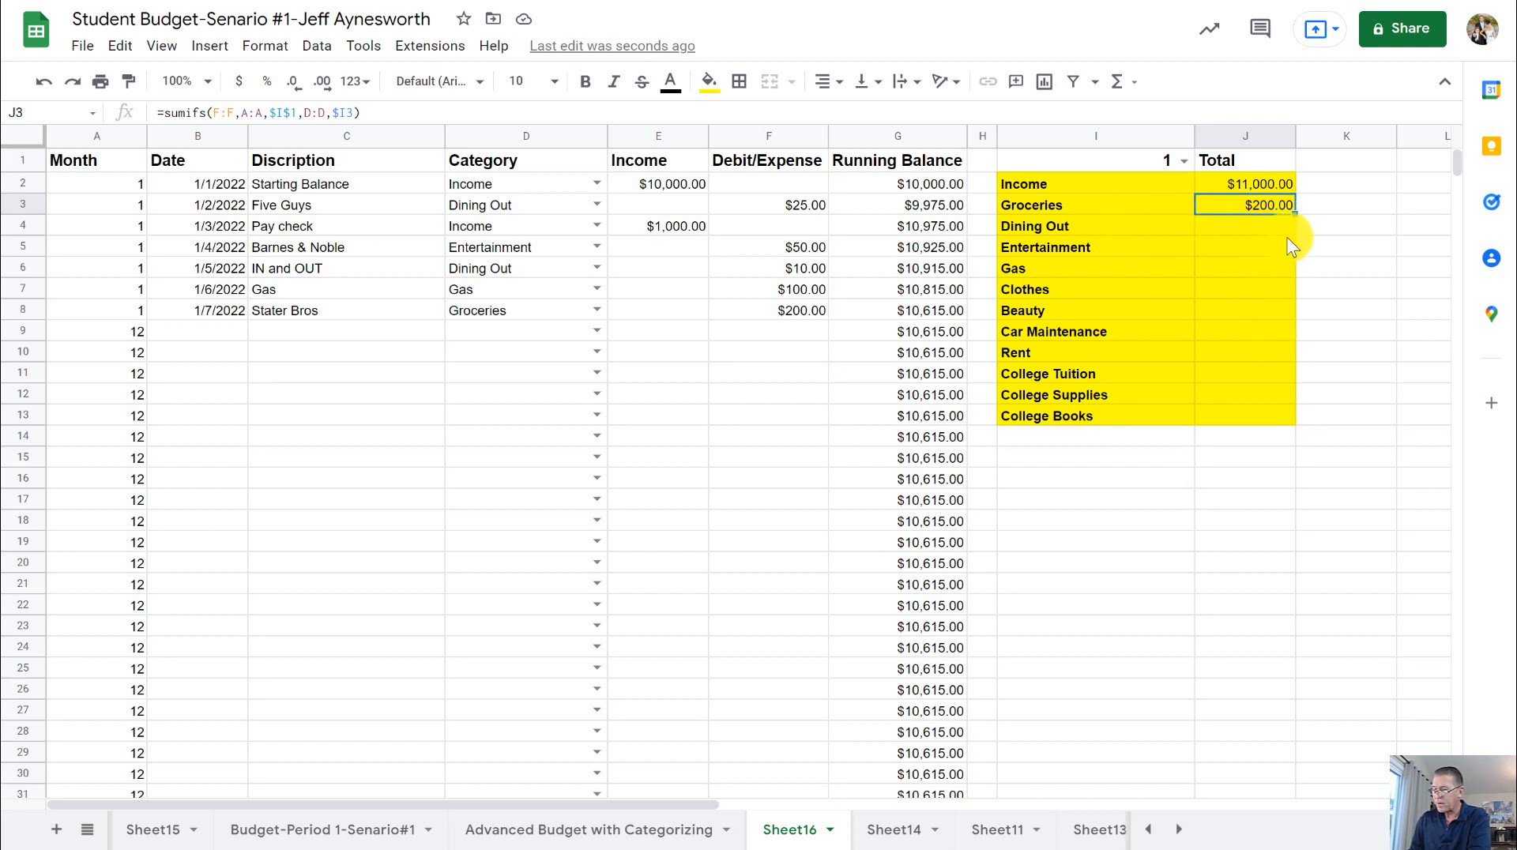
left_click_drag(1294, 213, 1287, 406)
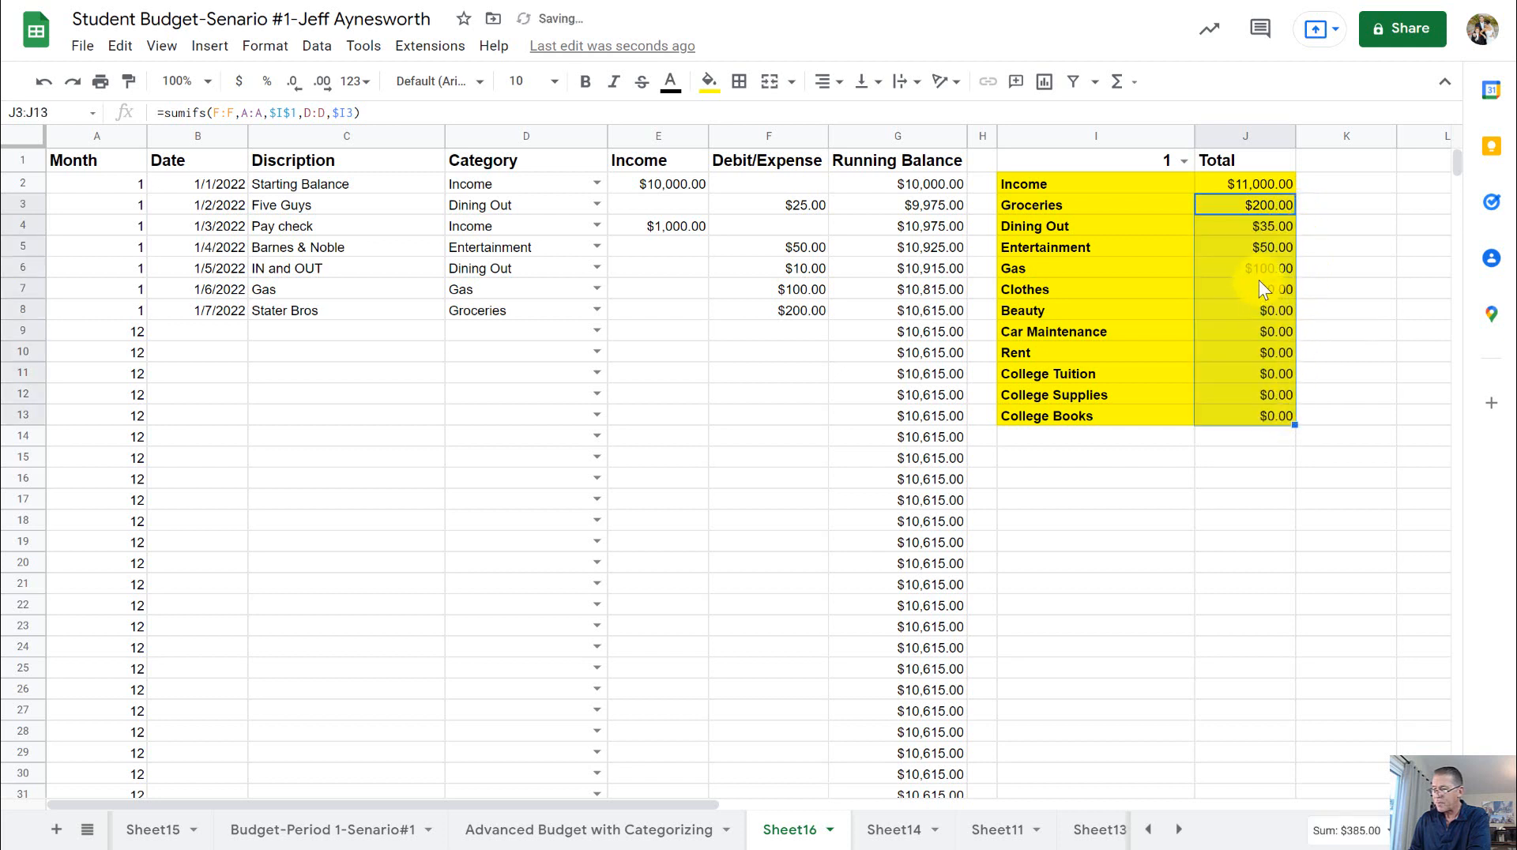
left_click(1299, 230)
left_click(1293, 226)
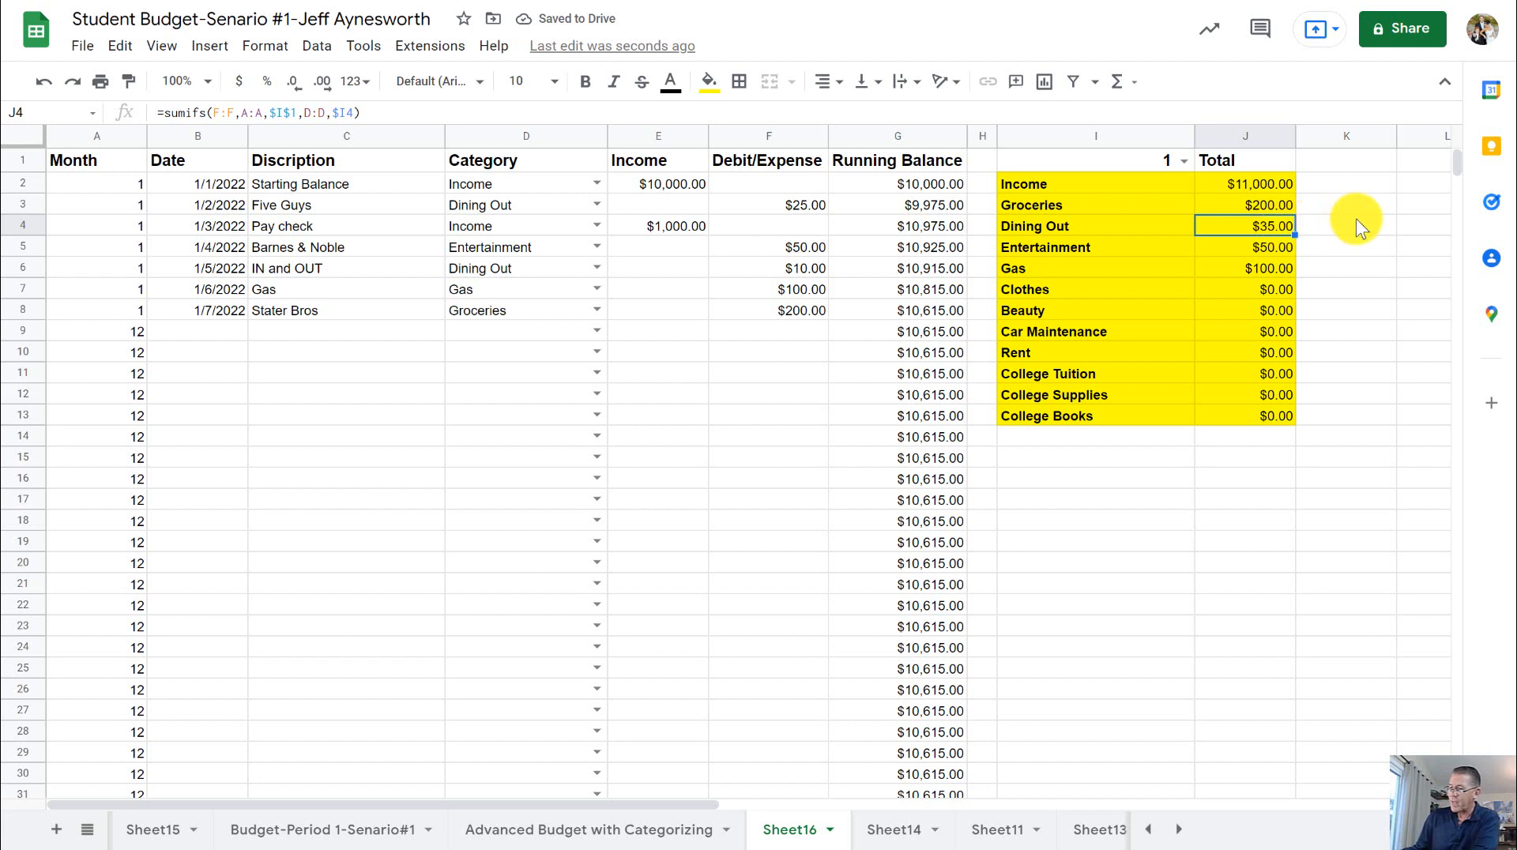
left_click(1358, 271)
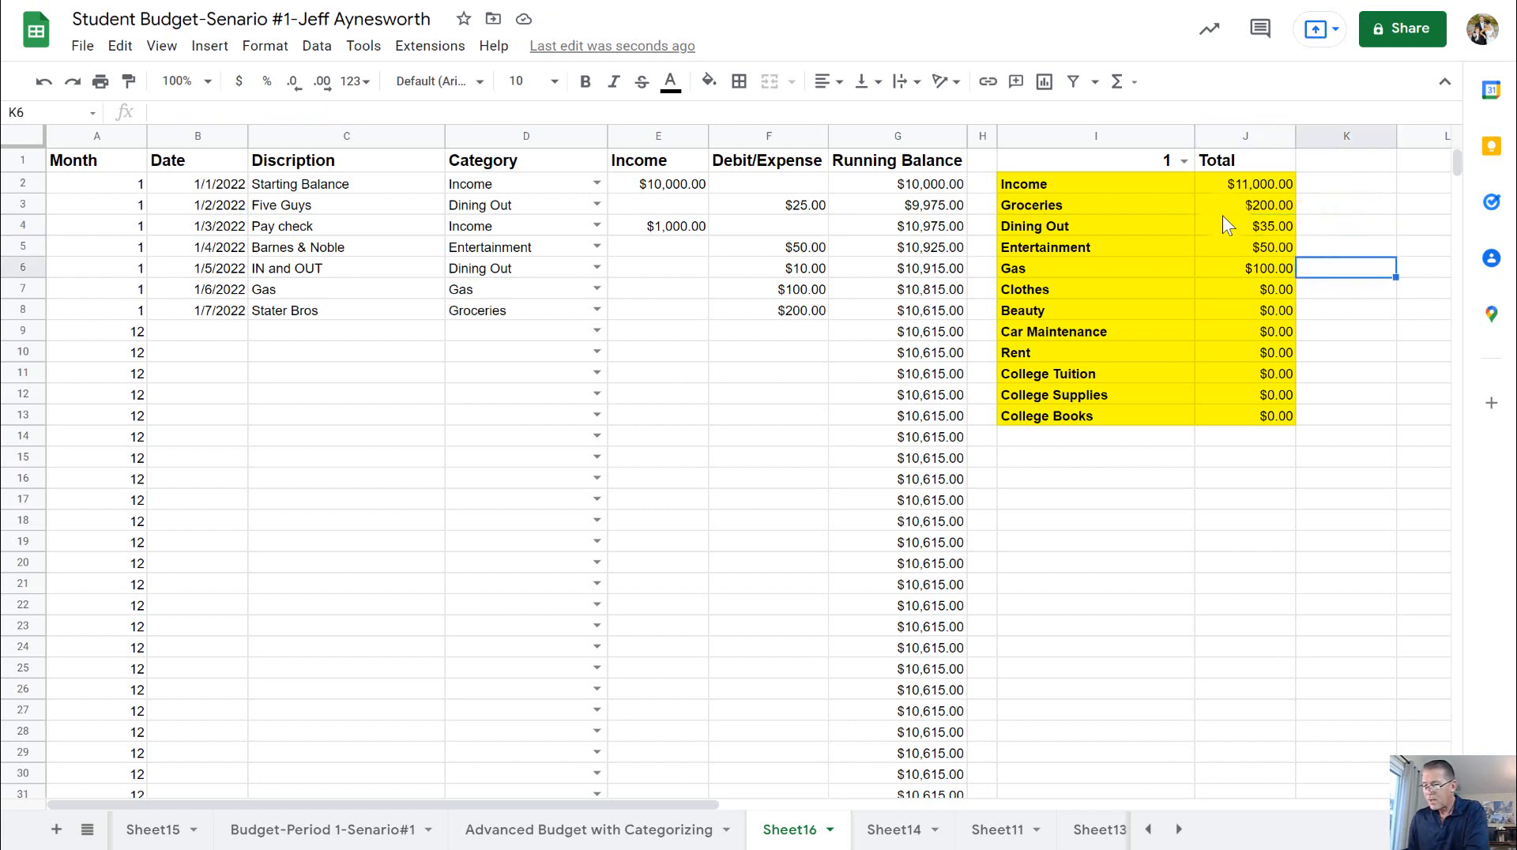
- Check the Dining Out total in J4 against the Five Guys and IN and OUT expense amounts
left_click(1263, 224)
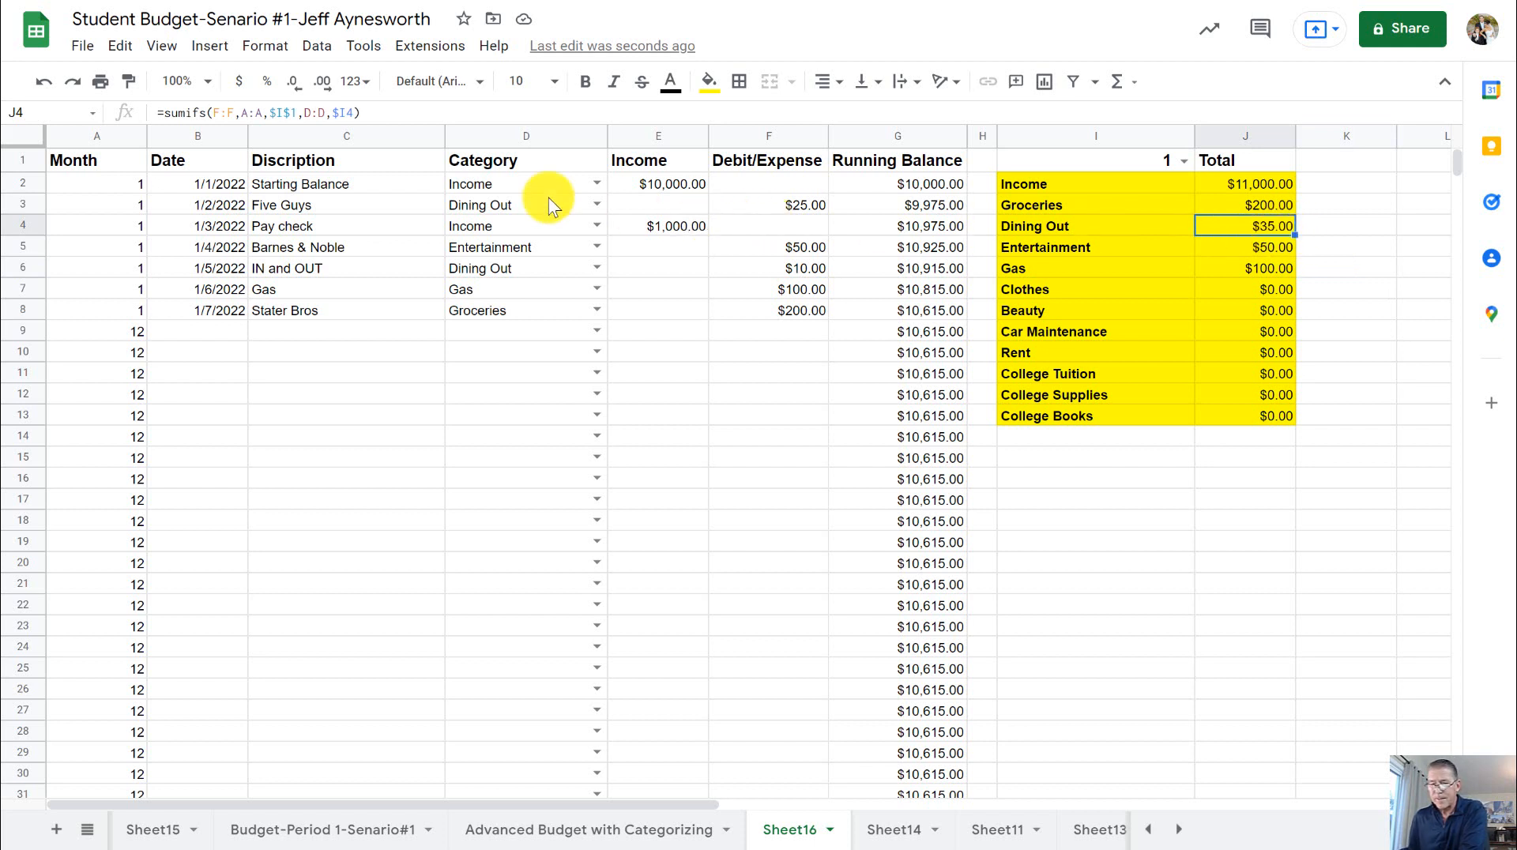
left_click(760, 204)
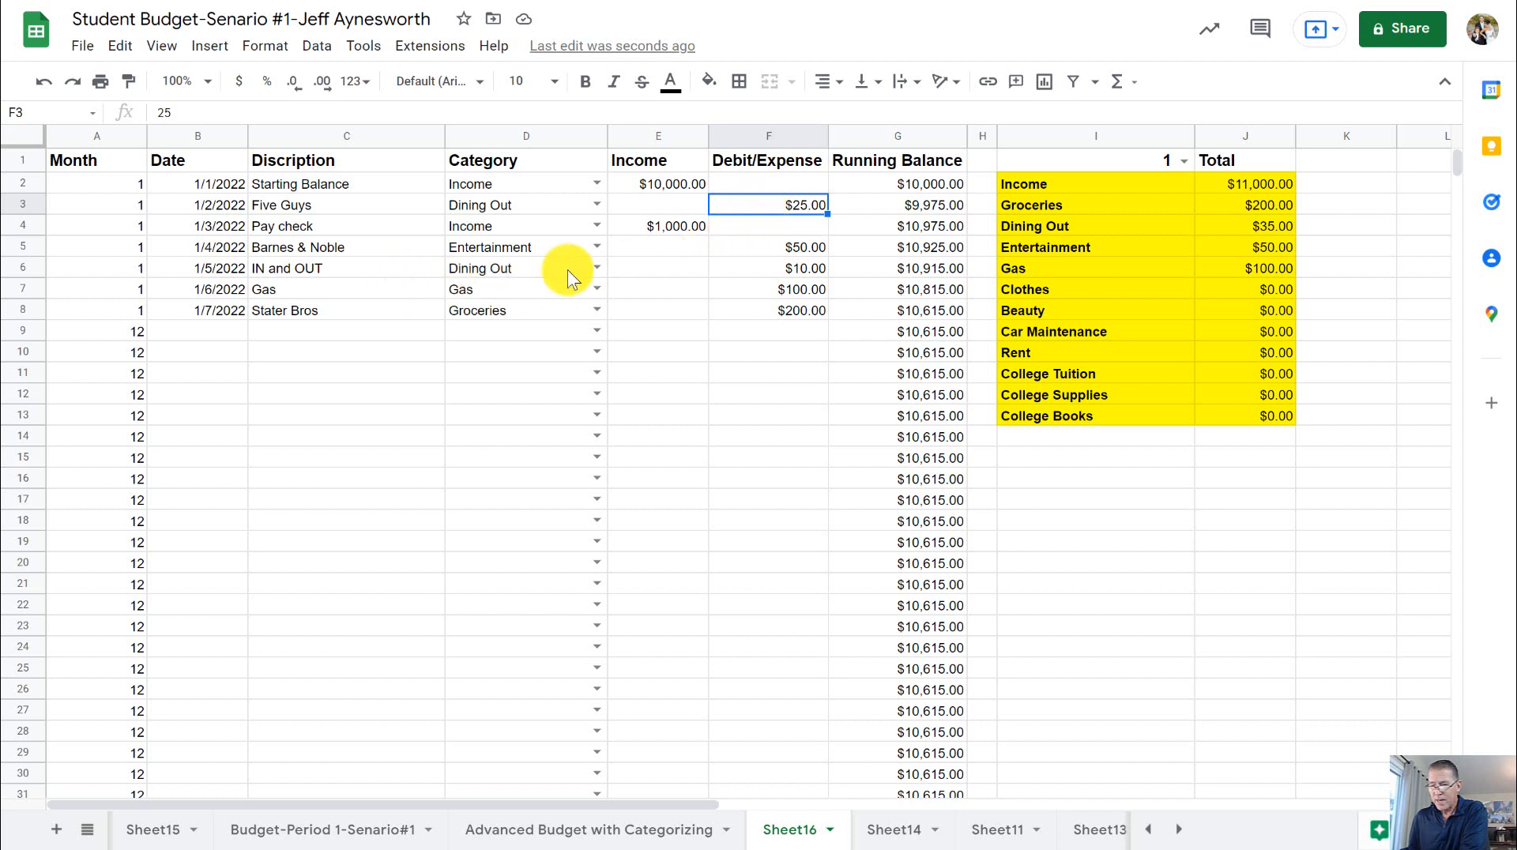
left_click(802, 269)
left_click(807, 204)
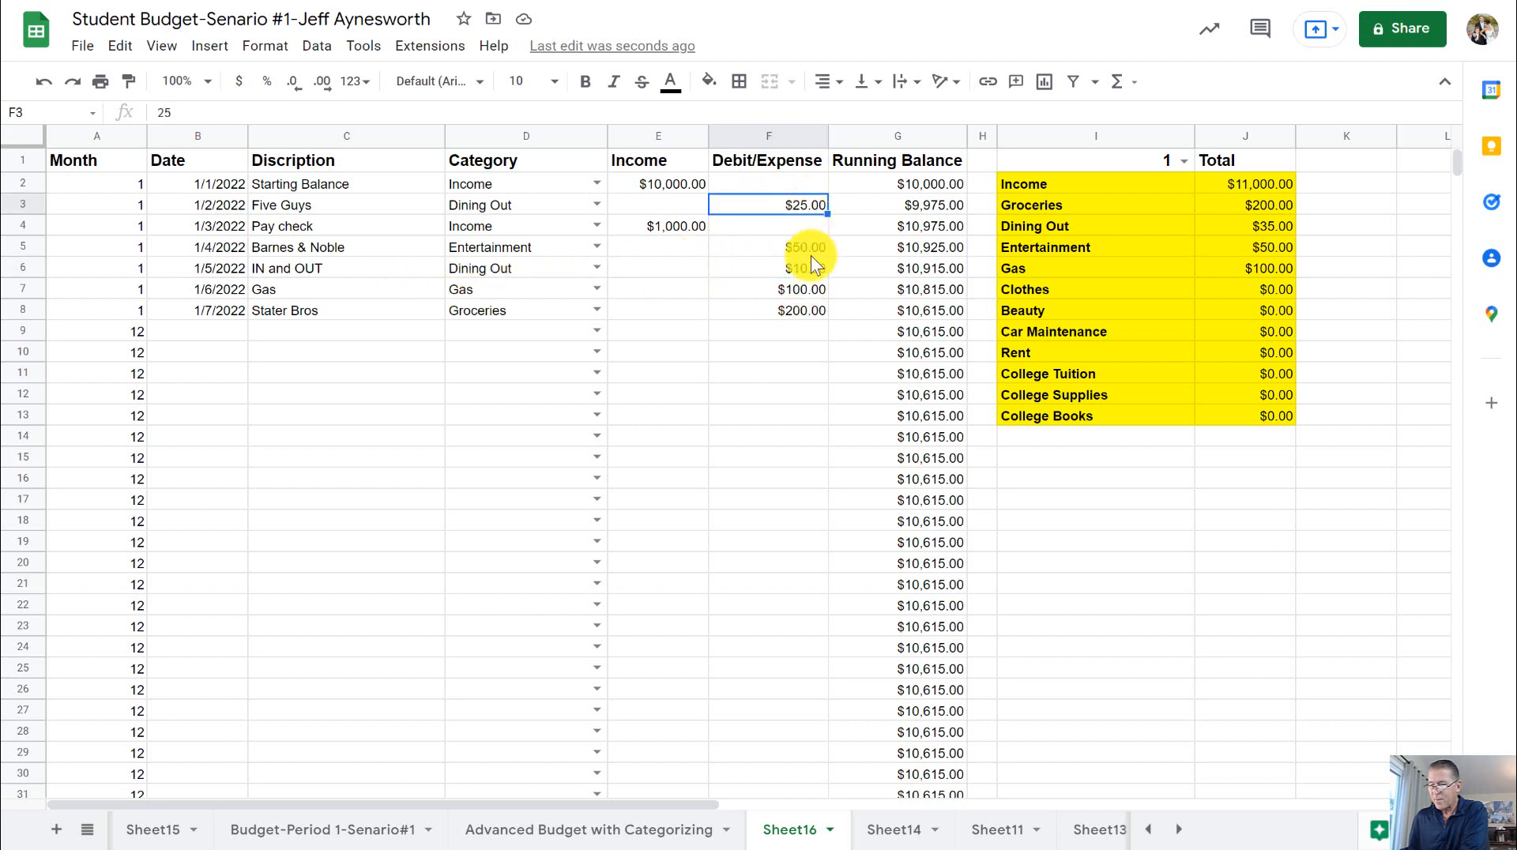
left_click(810, 261)
left_click(1271, 226)
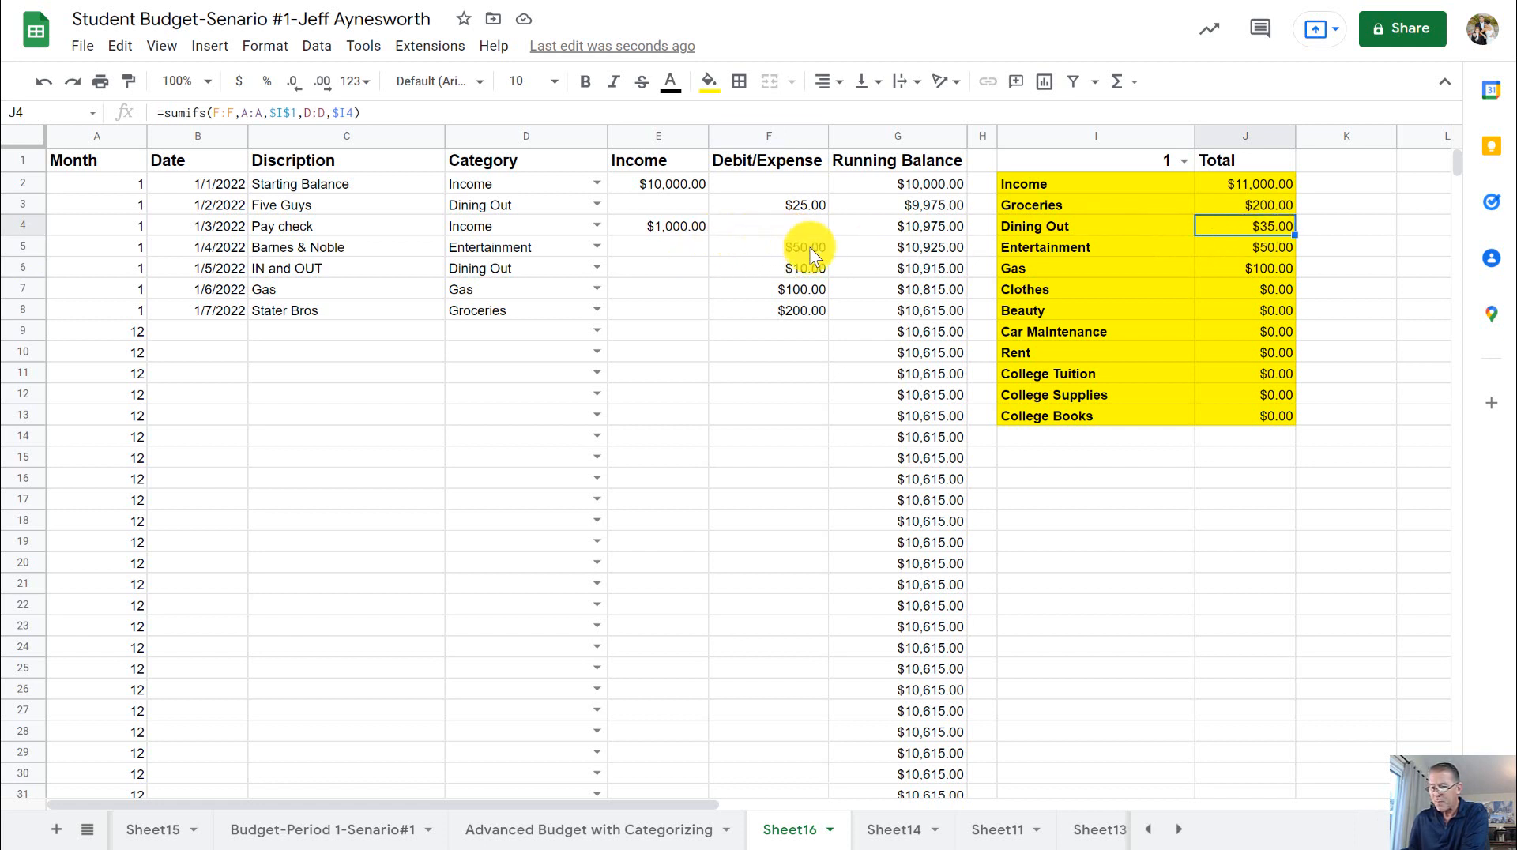
- Compare the Entertainment and Gas totals in J5 and J6 with the matching Barnes & Noble and Gas expenses
left_click(812, 248)
left_click(1256, 250)
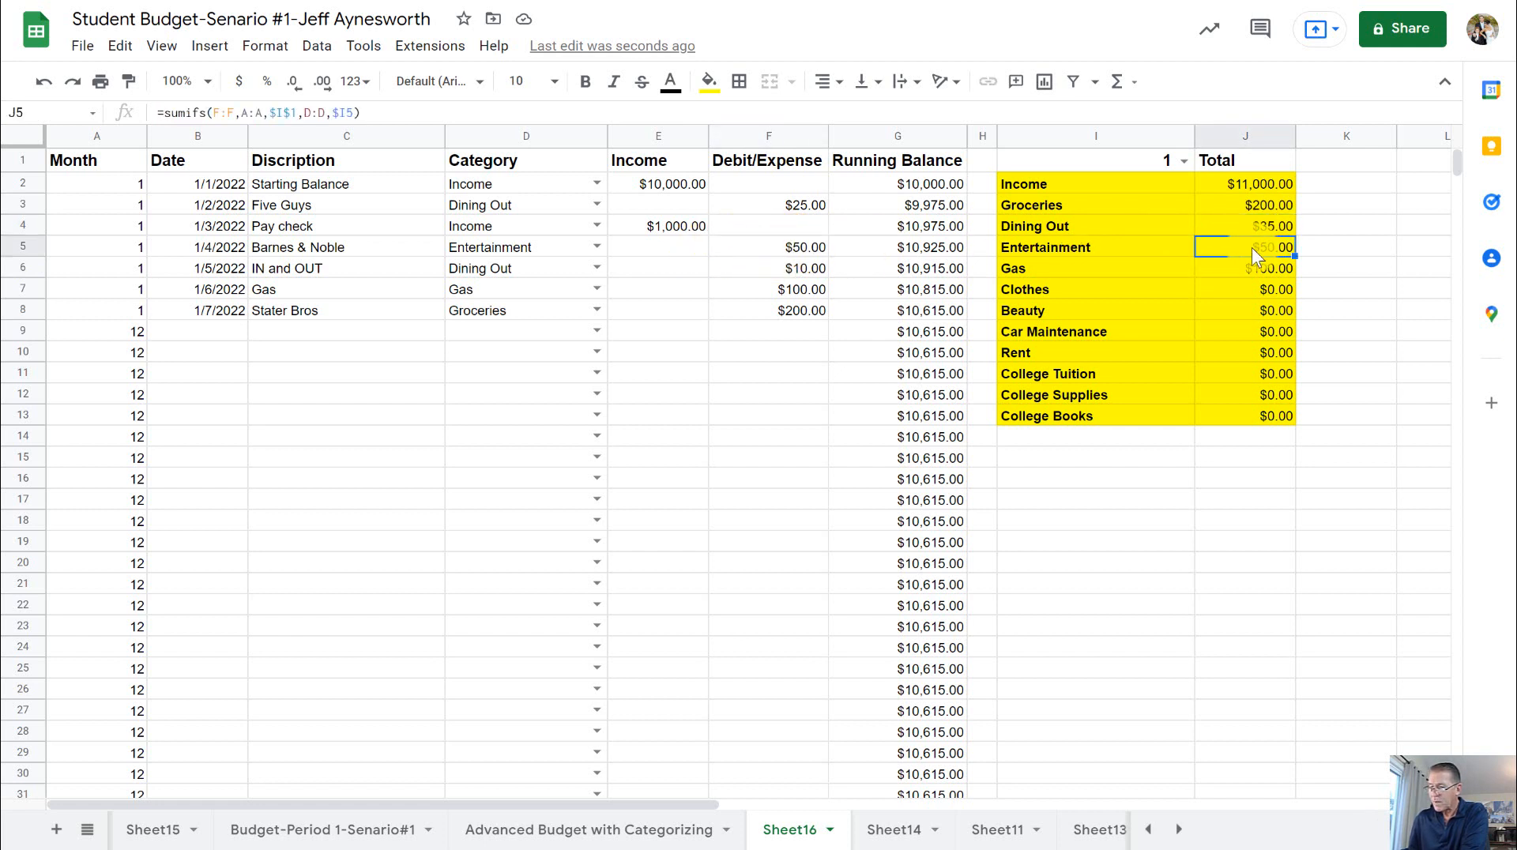
left_click(1266, 270)
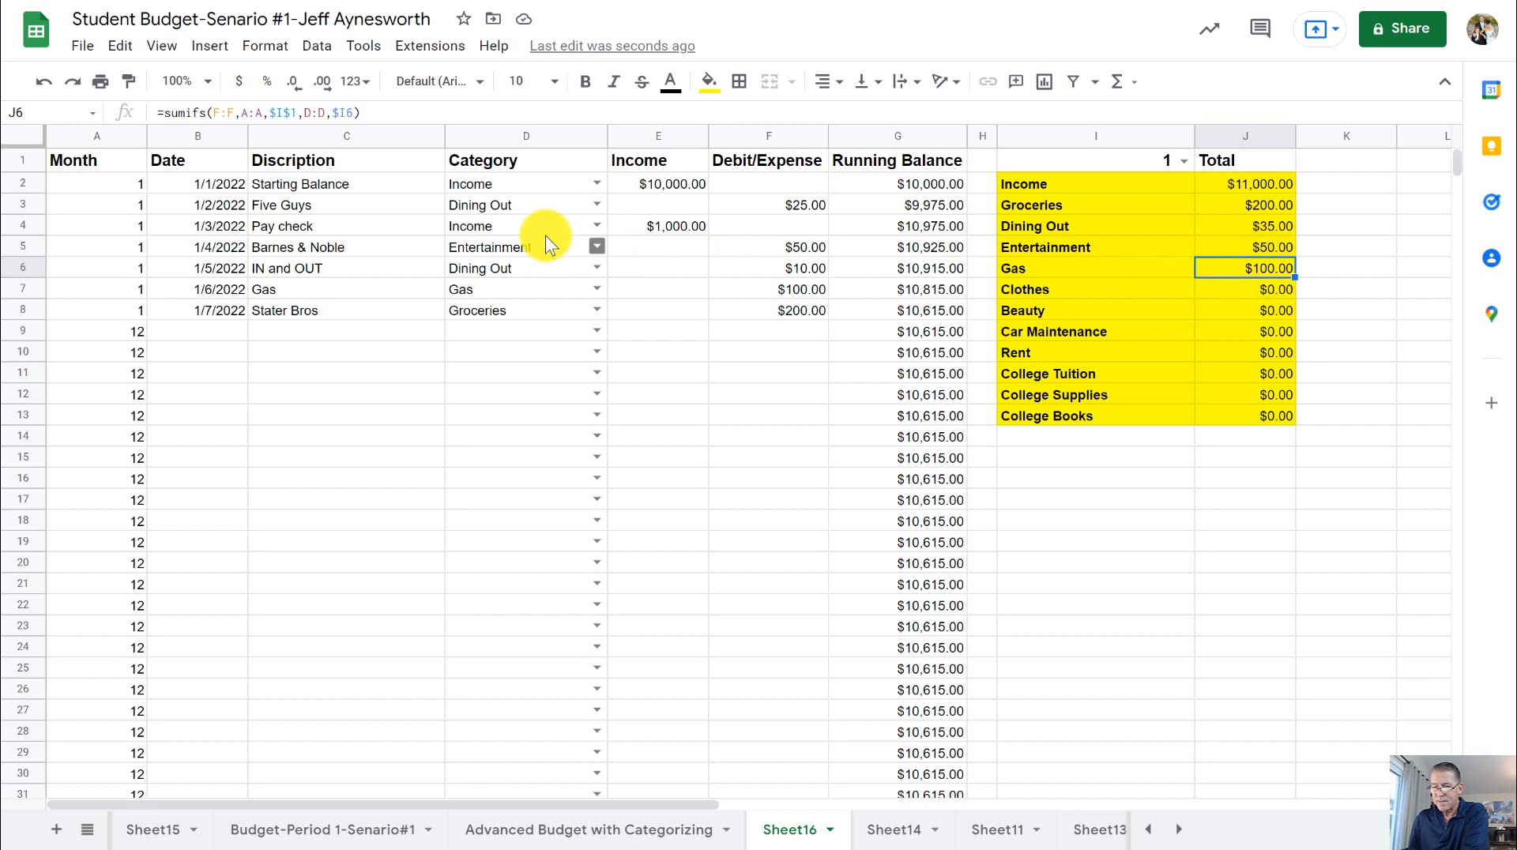
left_click(794, 291)
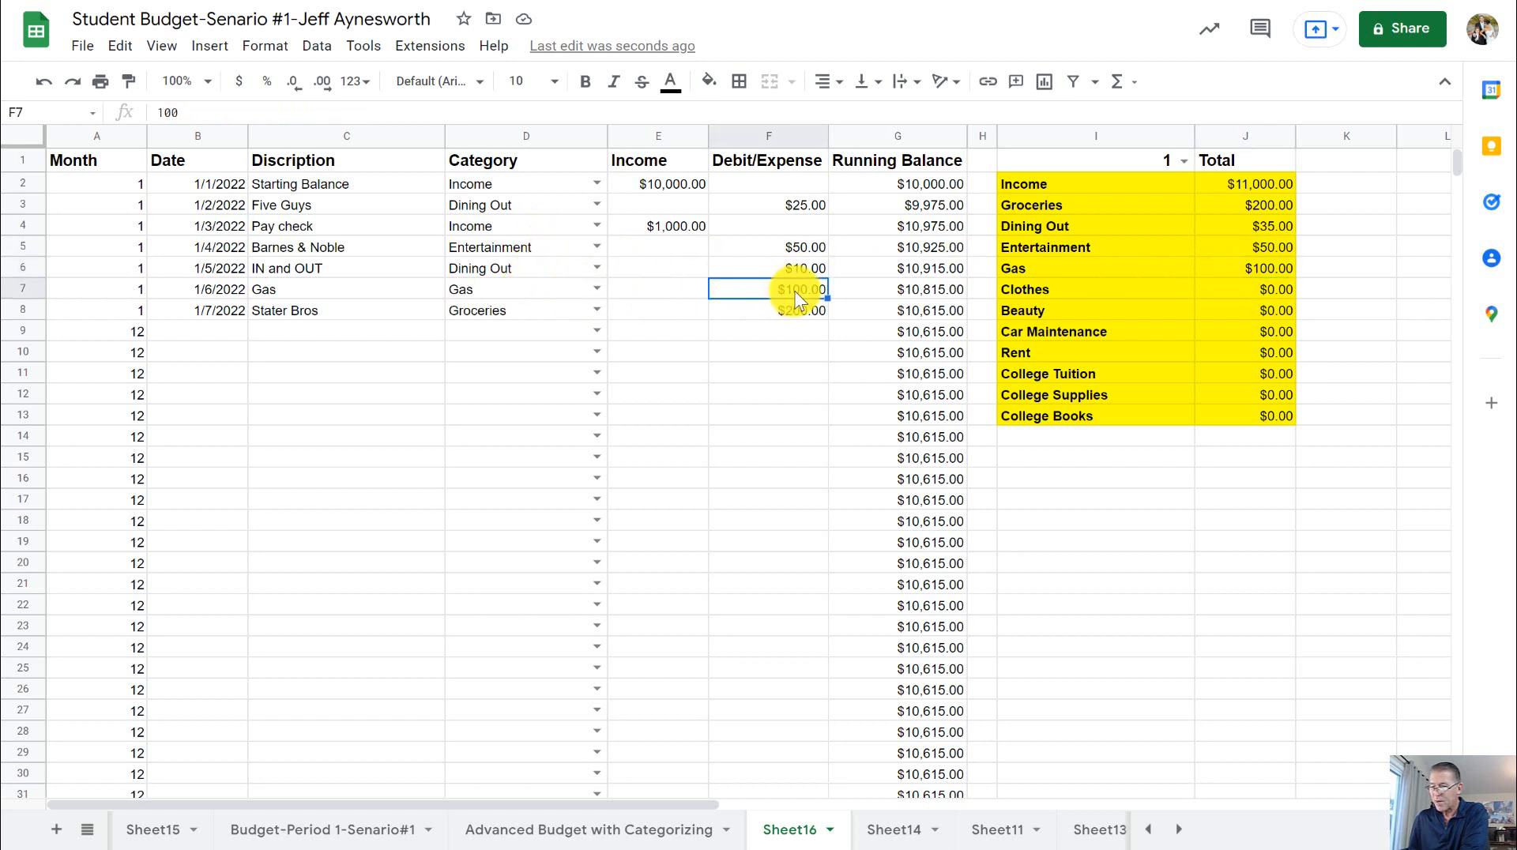
- Start a transaction in row 9 dated 1-8 with the description Gas and the category Gas
left_click(220, 328)
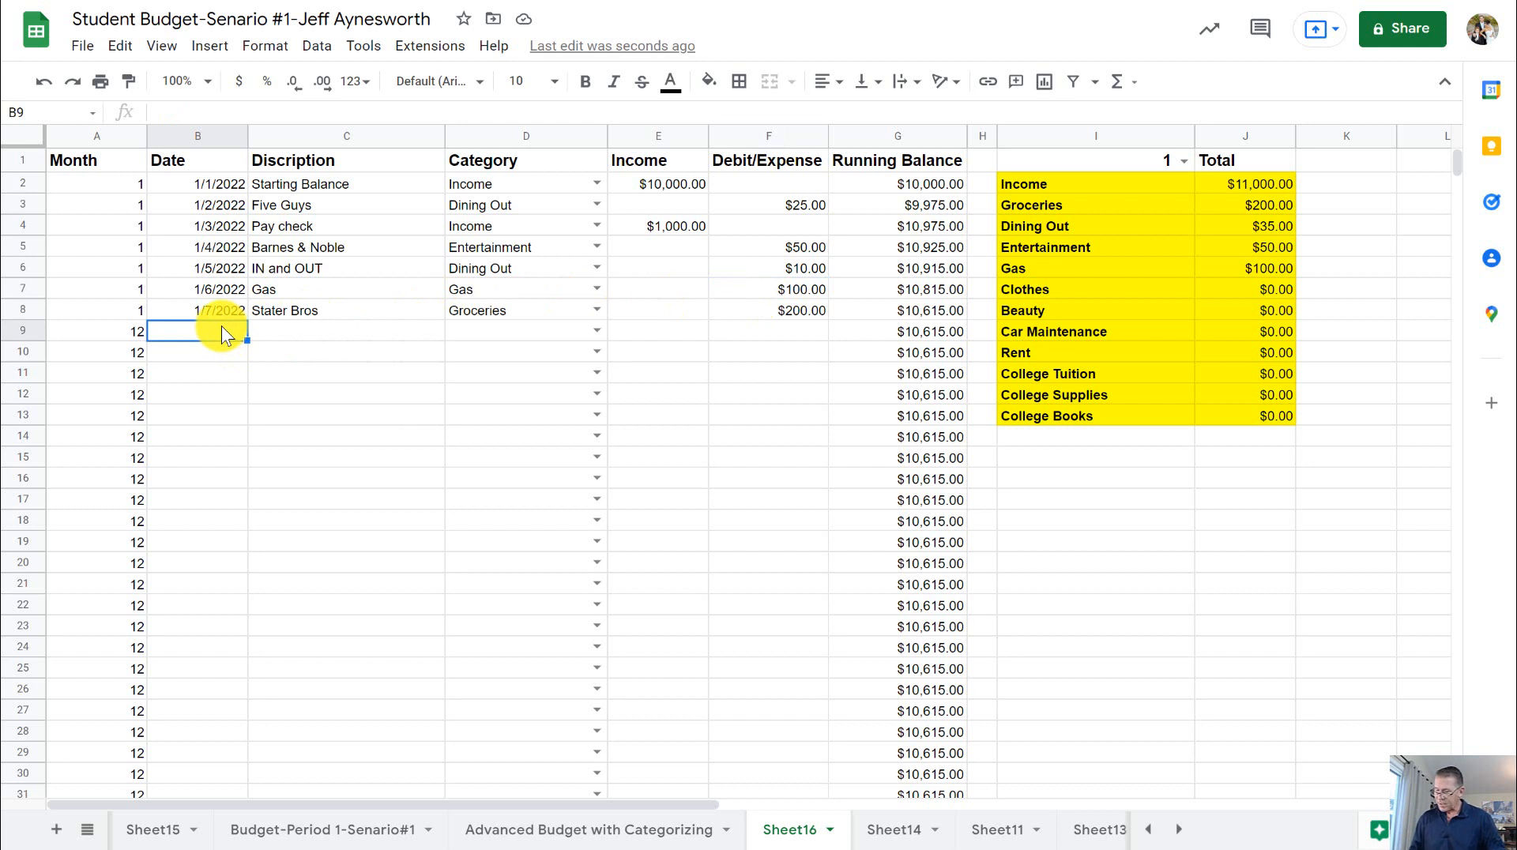
type("1-8")
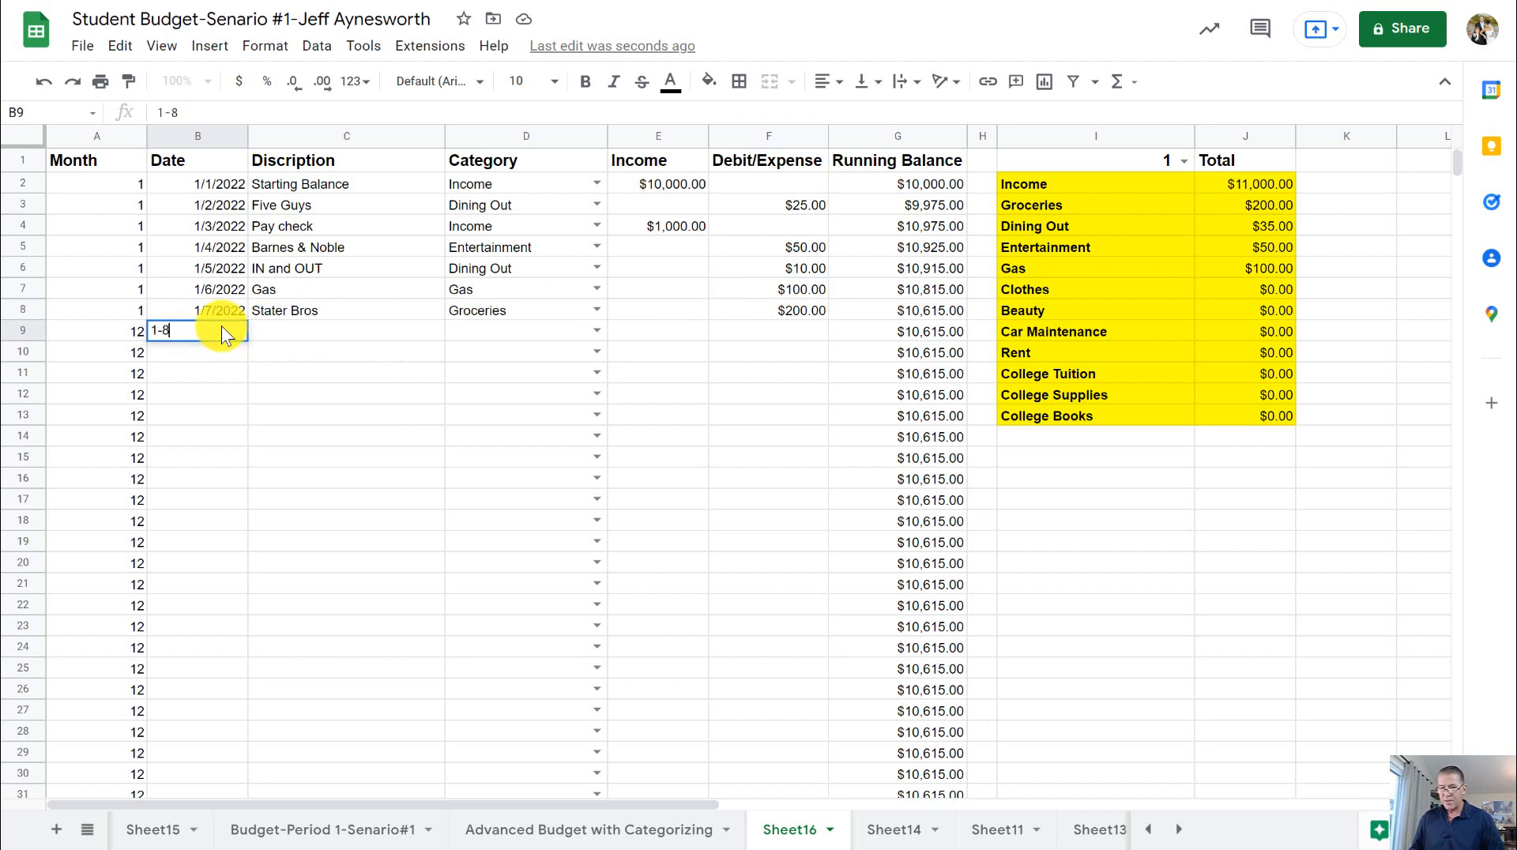
key("Tab")
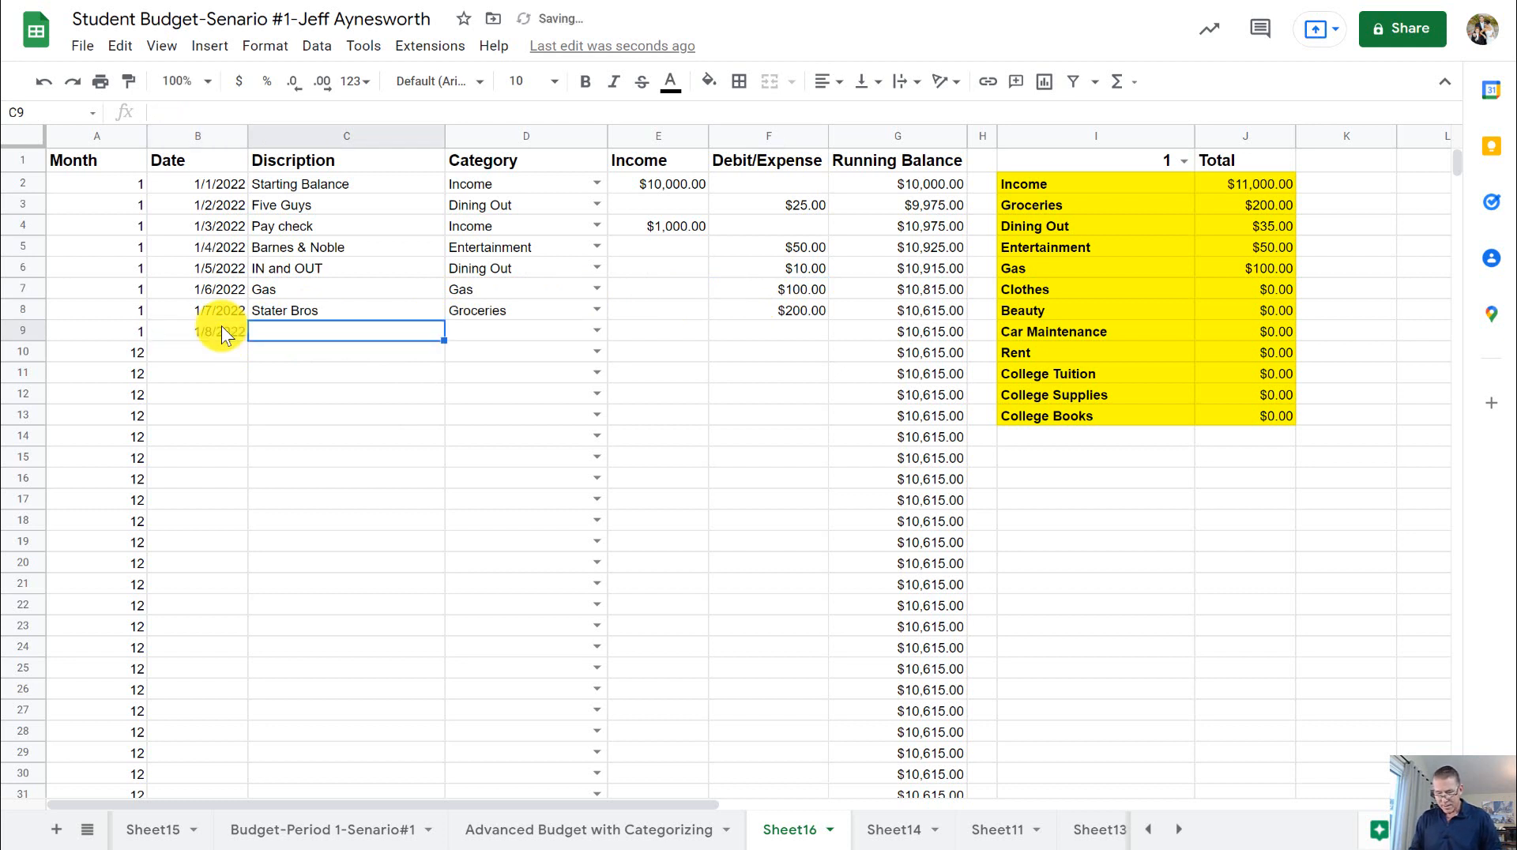
type("Gas")
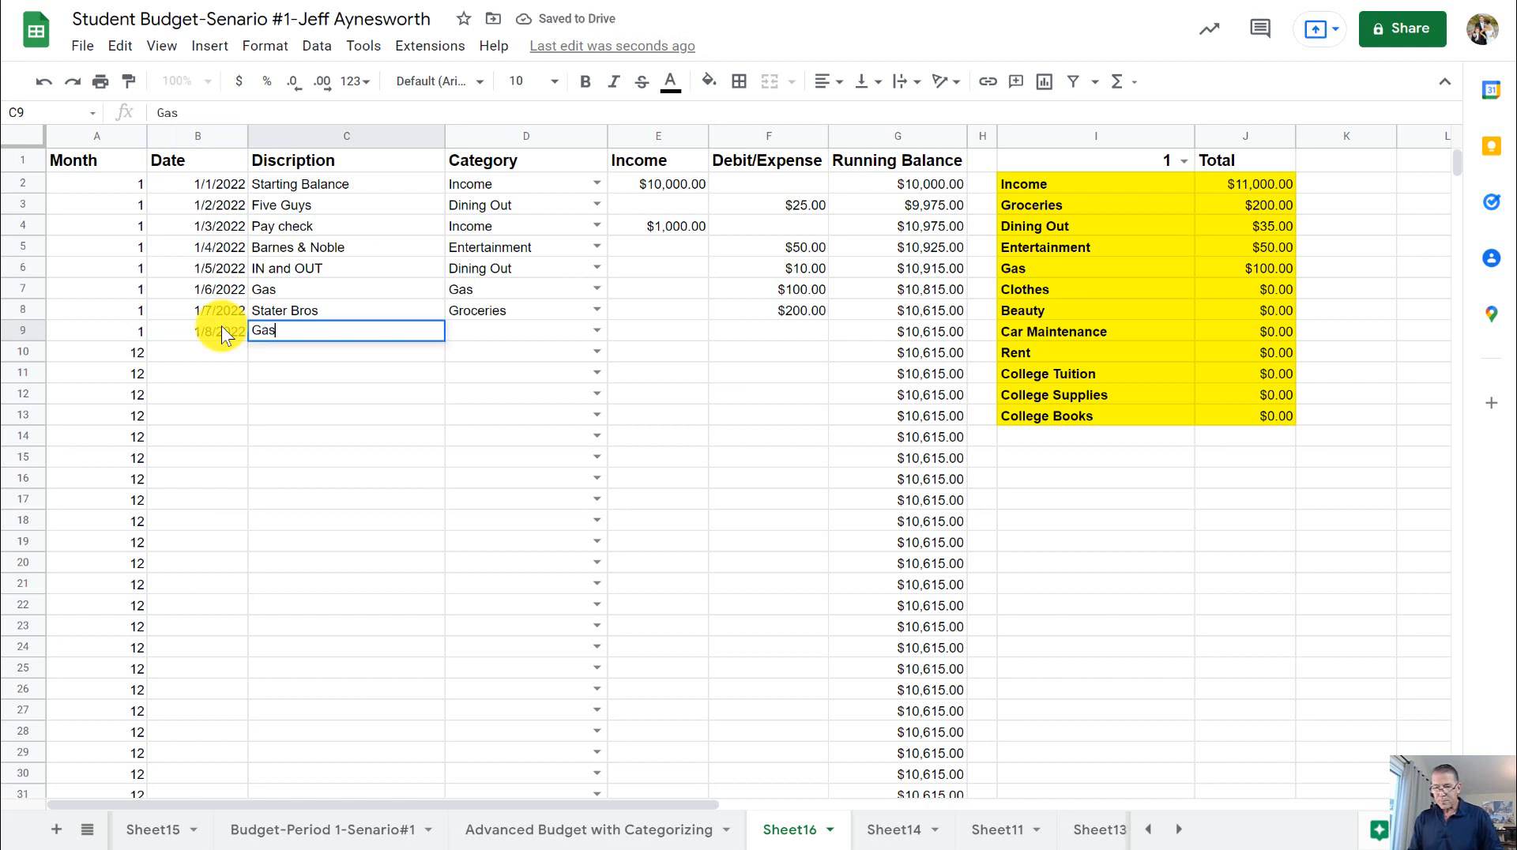
key("Tab")
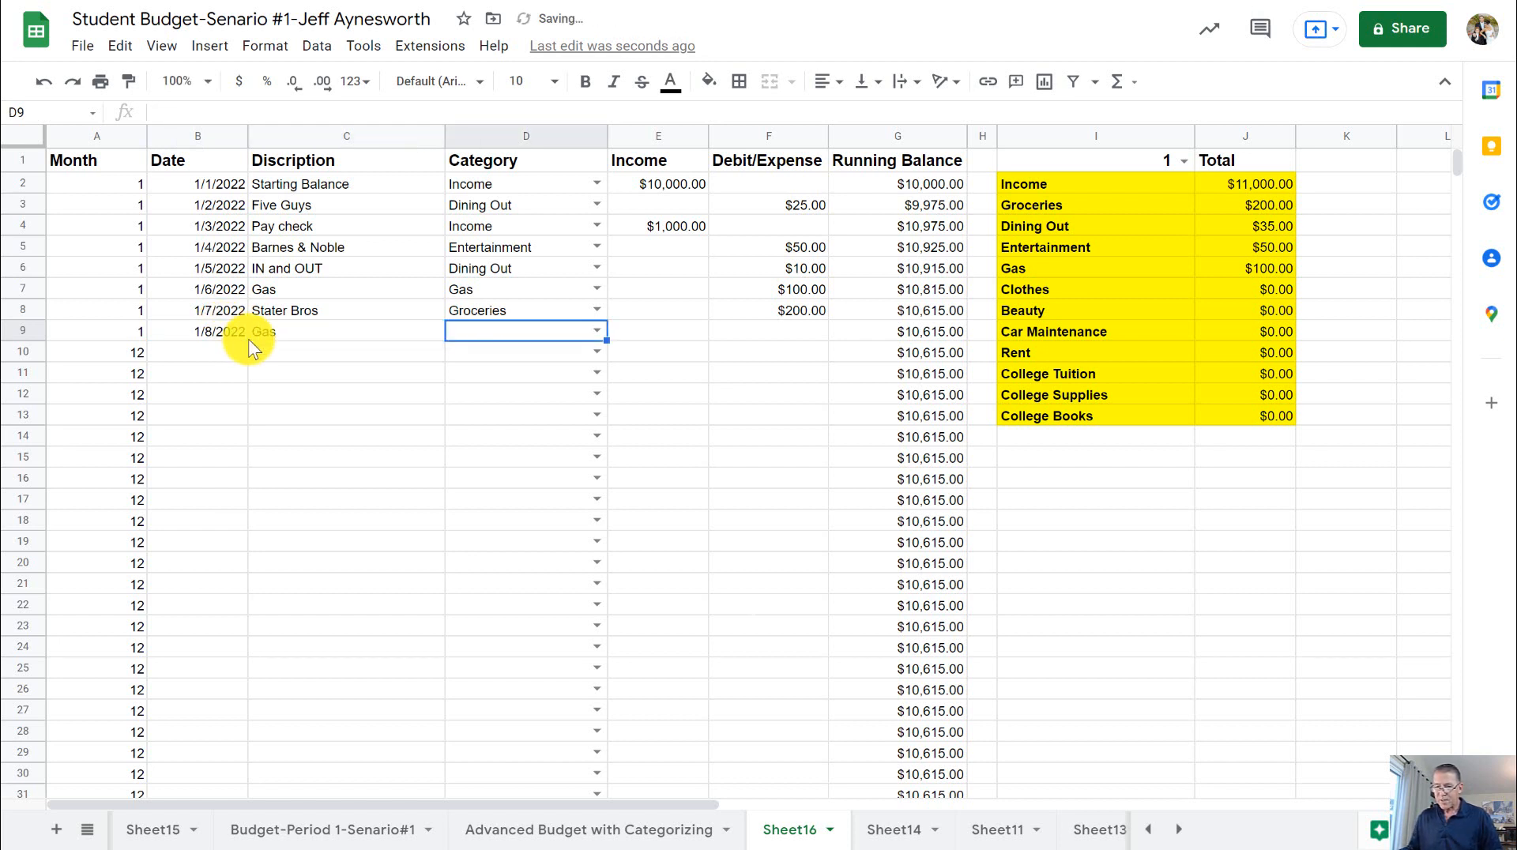
left_click(595, 330)
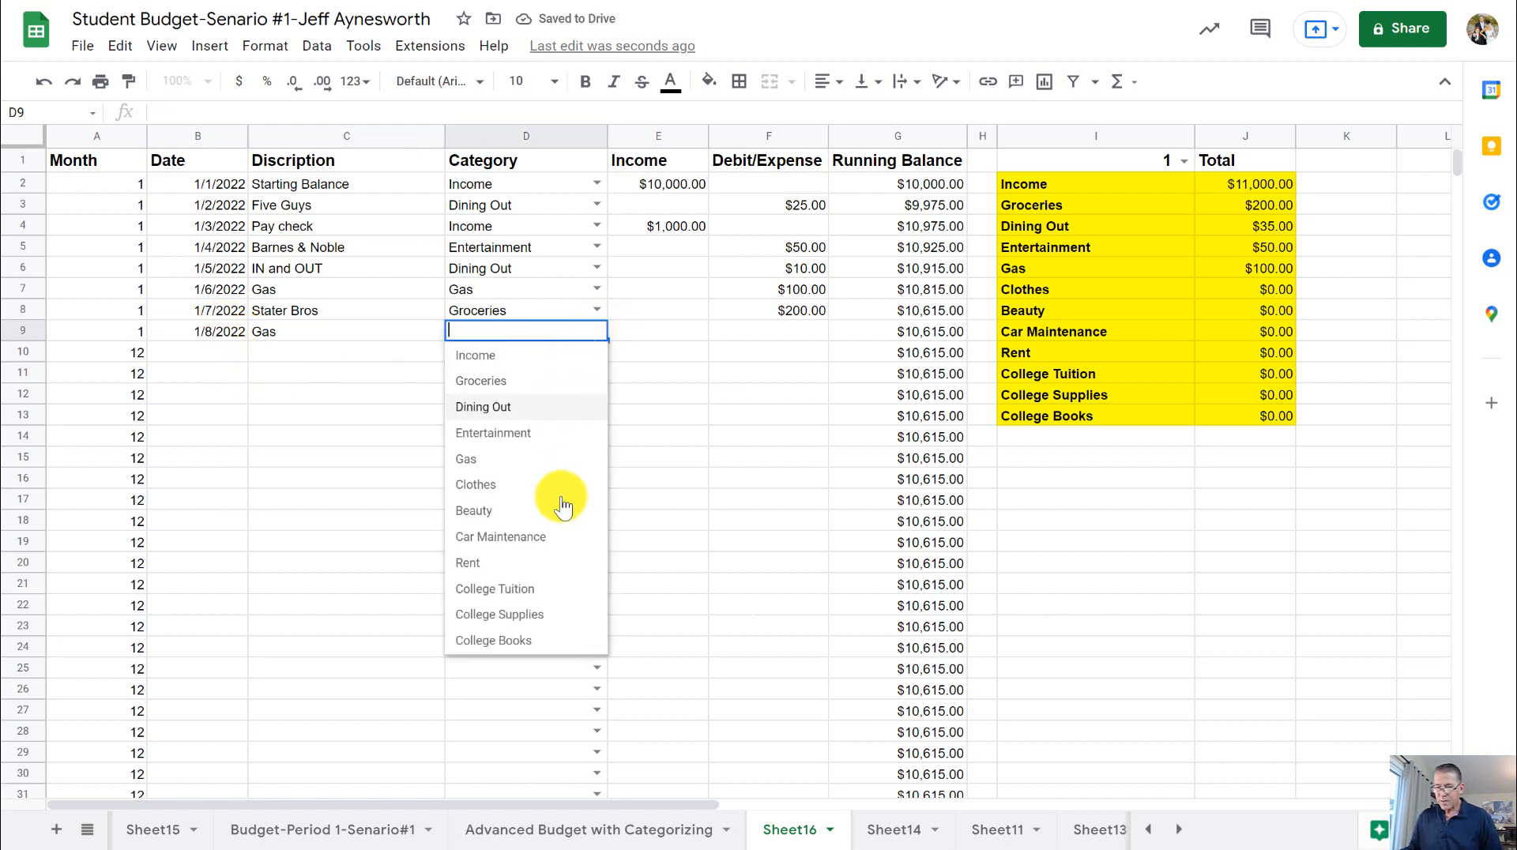
left_click(514, 459)
- Enter 80 as the debit/expense amount of the Gas transaction in row 9
left_click(729, 330)
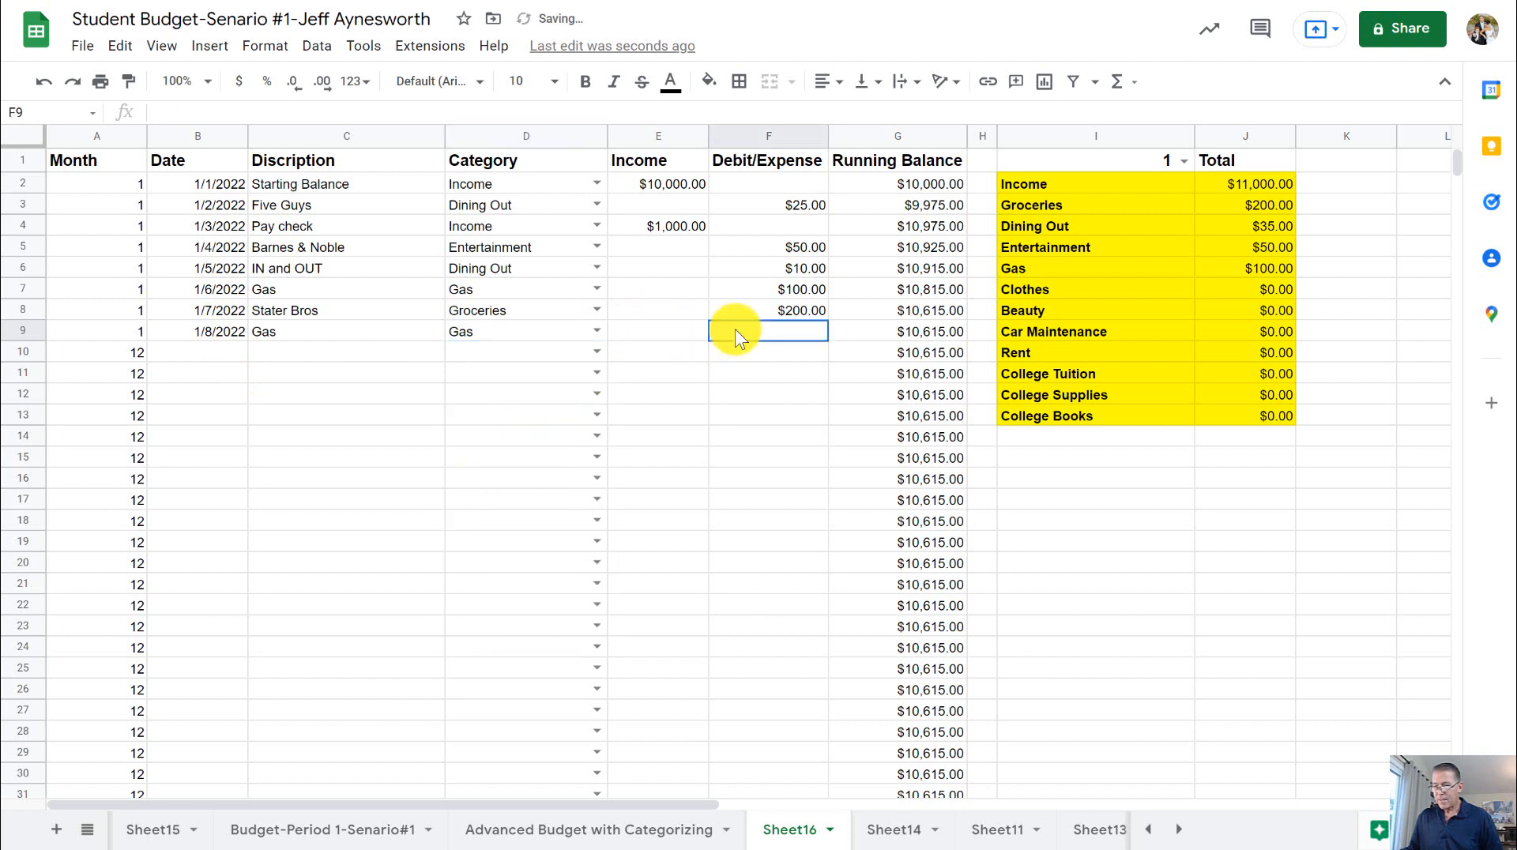
left_click(690, 337)
left_click(760, 338)
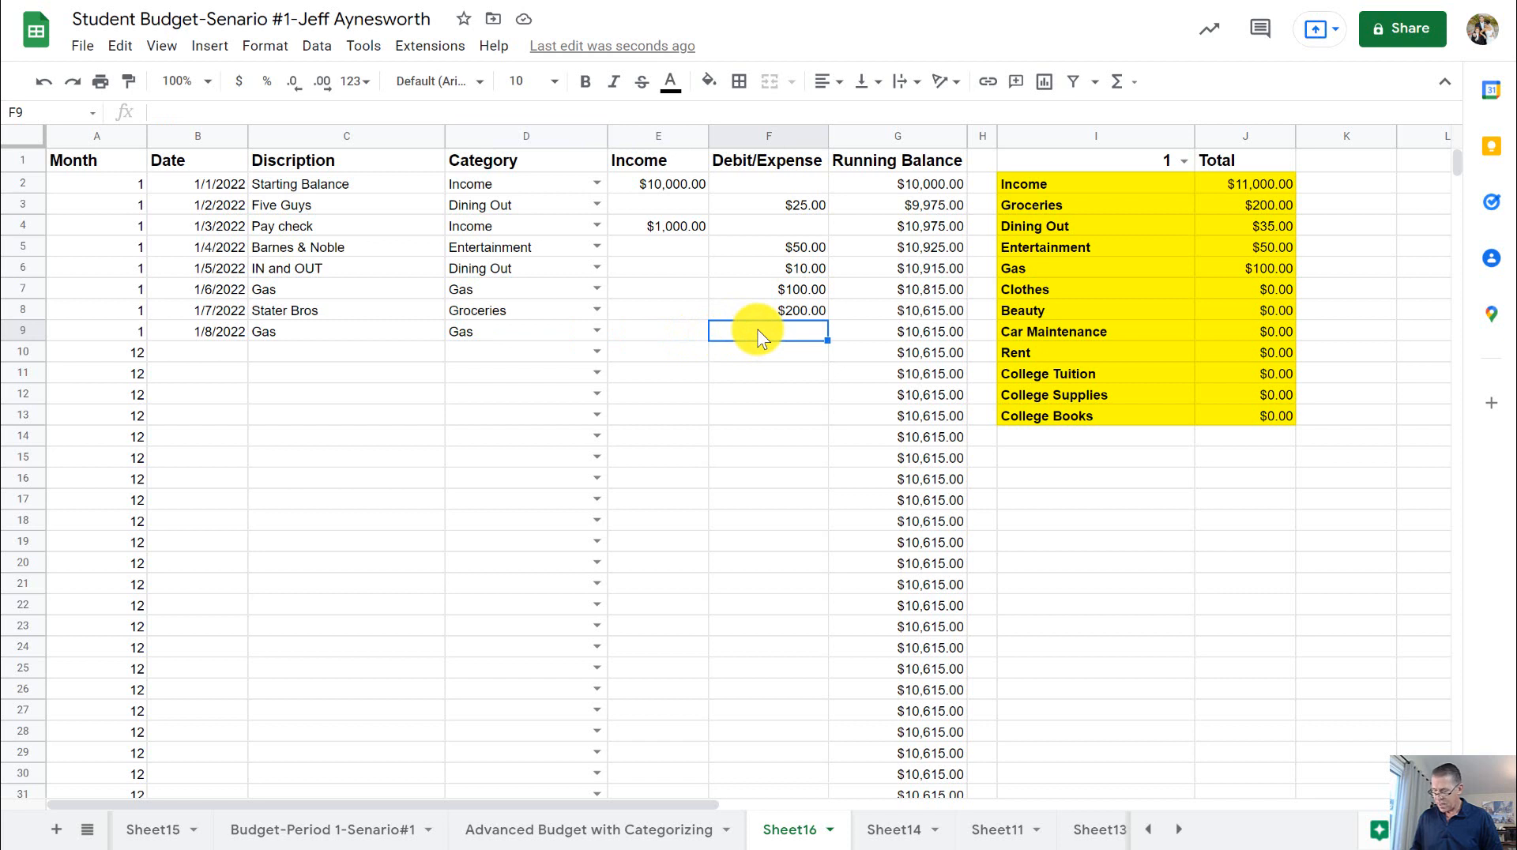
type("80")
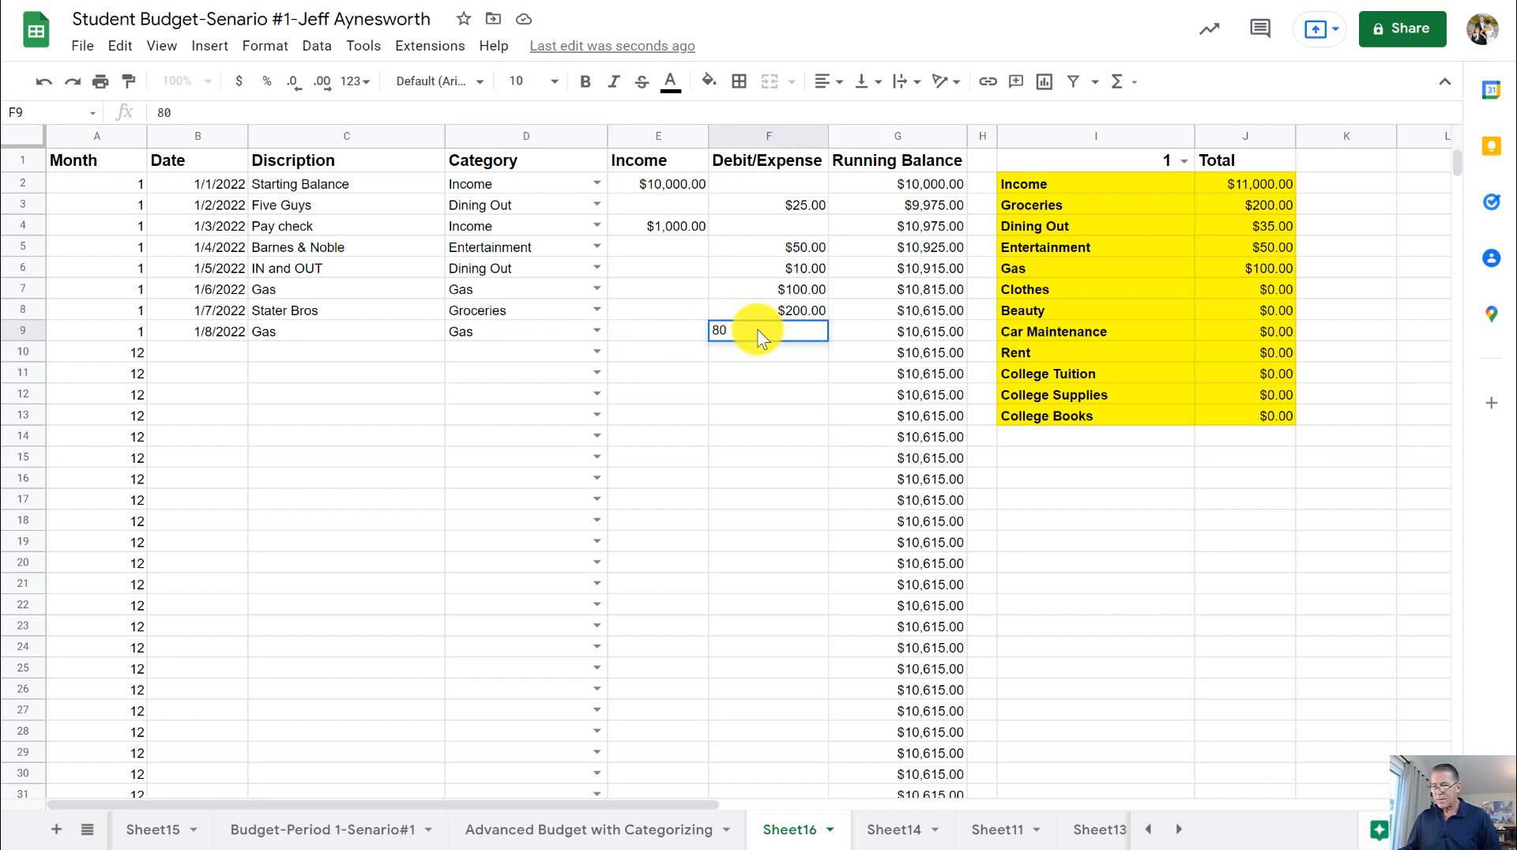
key("Return")
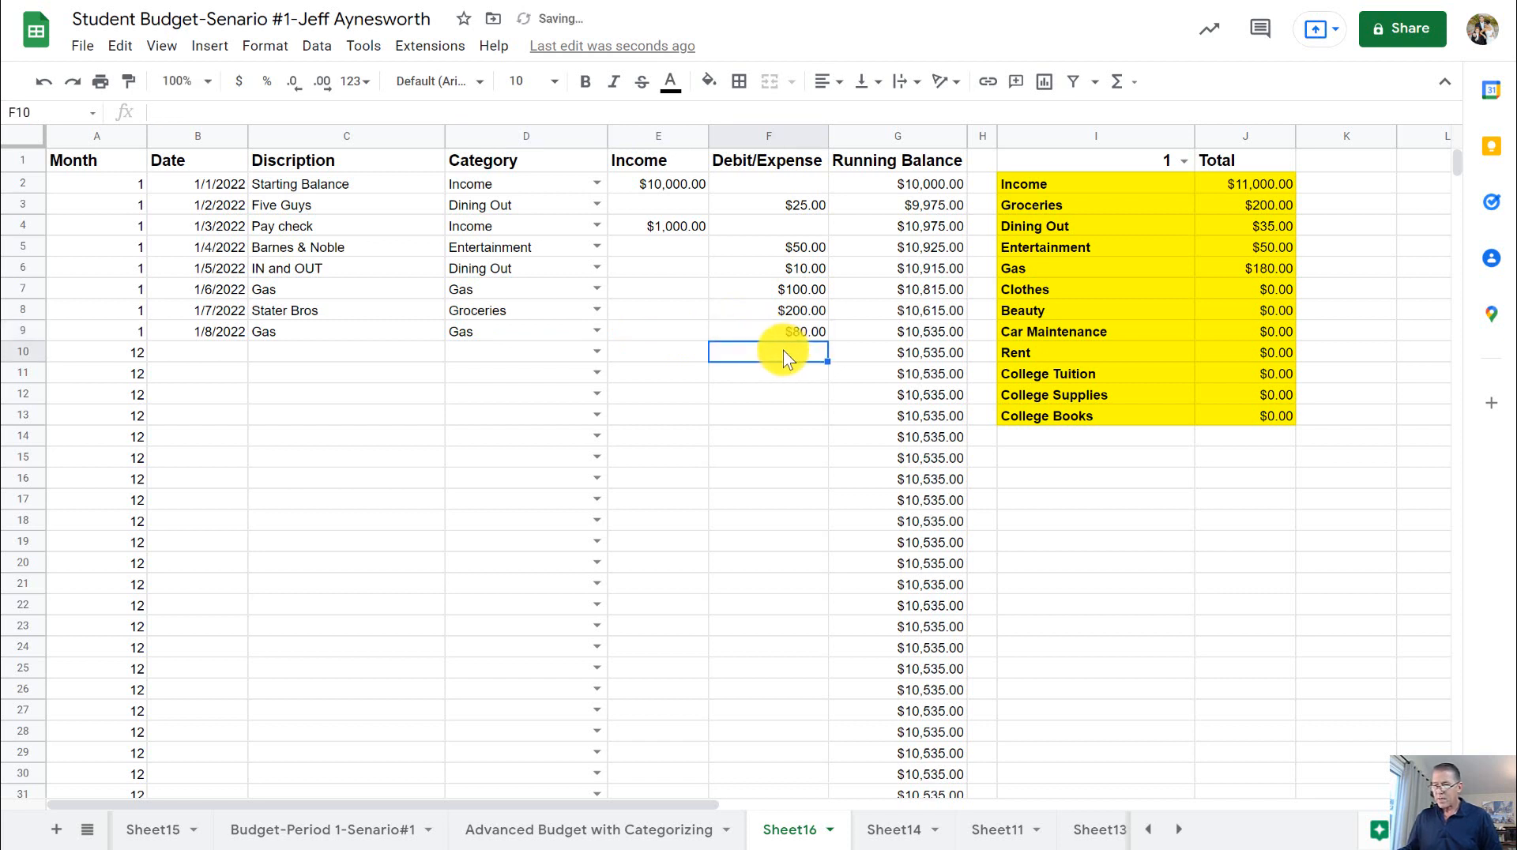
- Check the Gas total in J6 against the two Gas expense amounts in F7 and F9
left_click(813, 291)
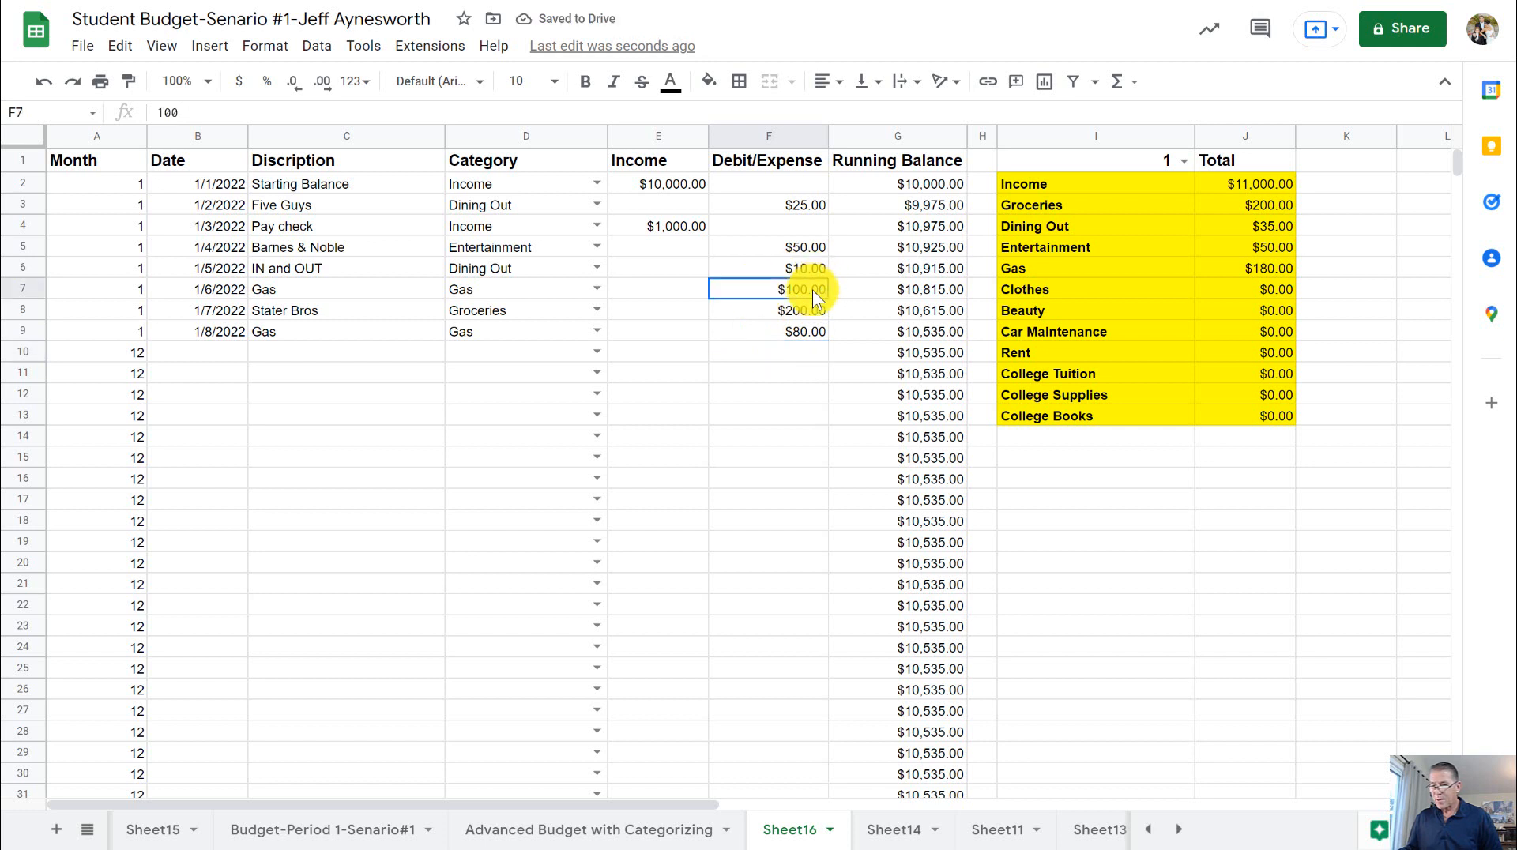
left_click(813, 329)
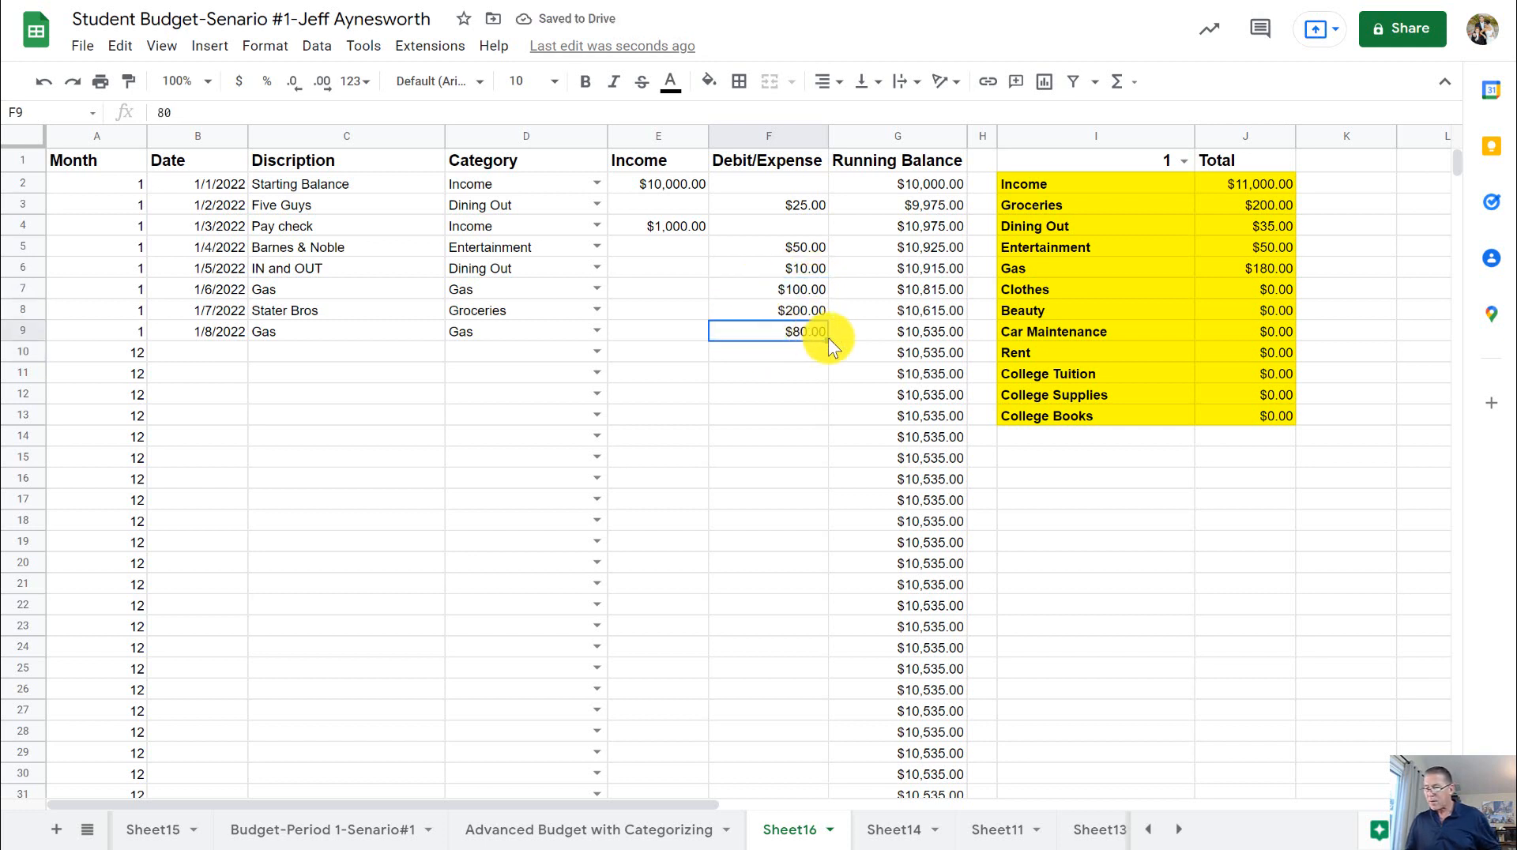
left_click(1274, 267)
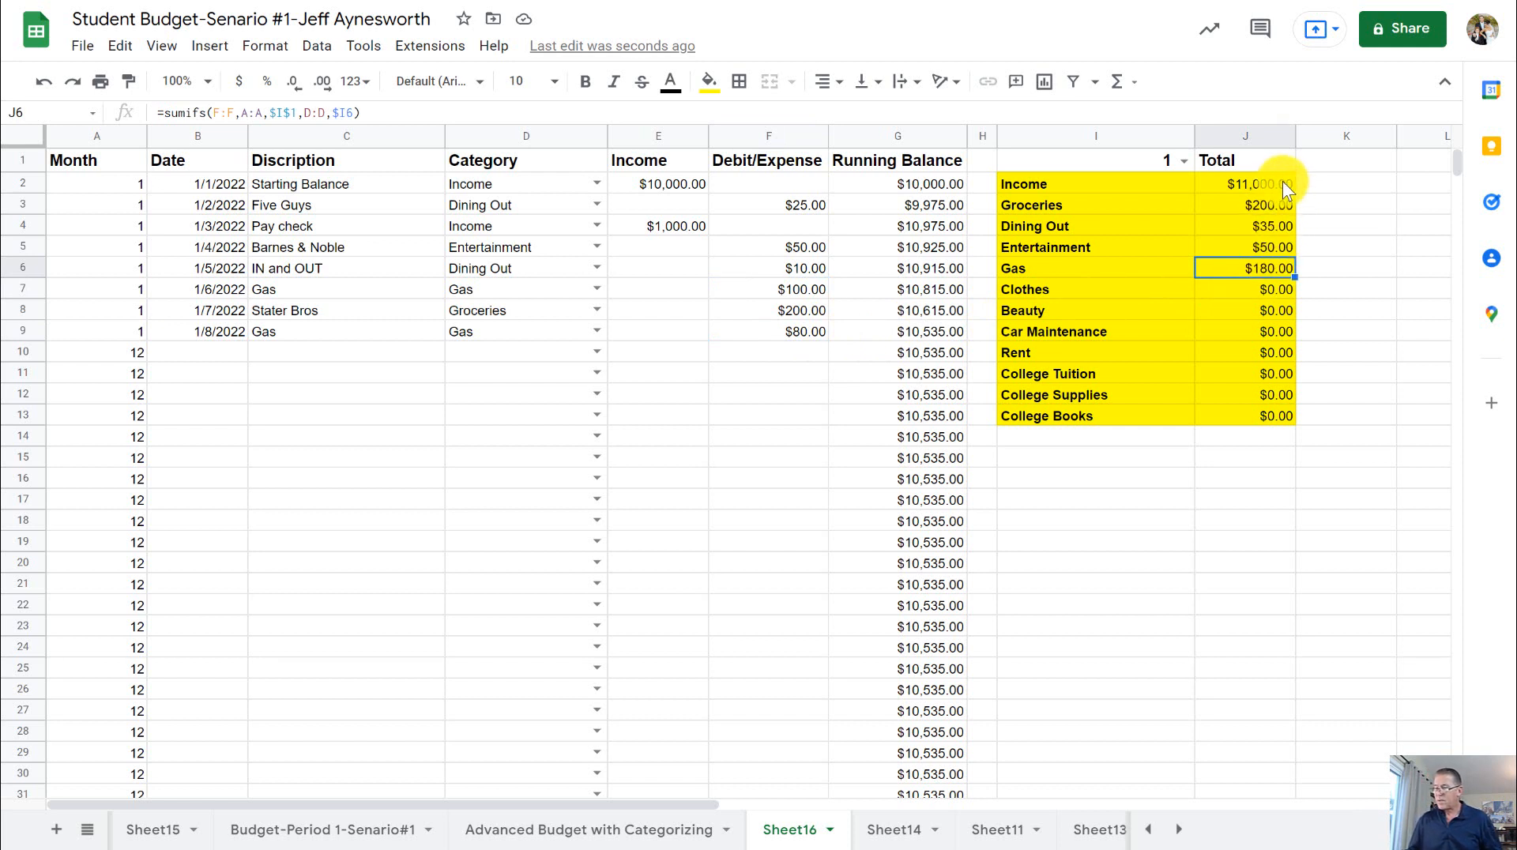
- Color the text of the category totals in J2:J12 red
left_click_drag(1282, 181, 1274, 395)
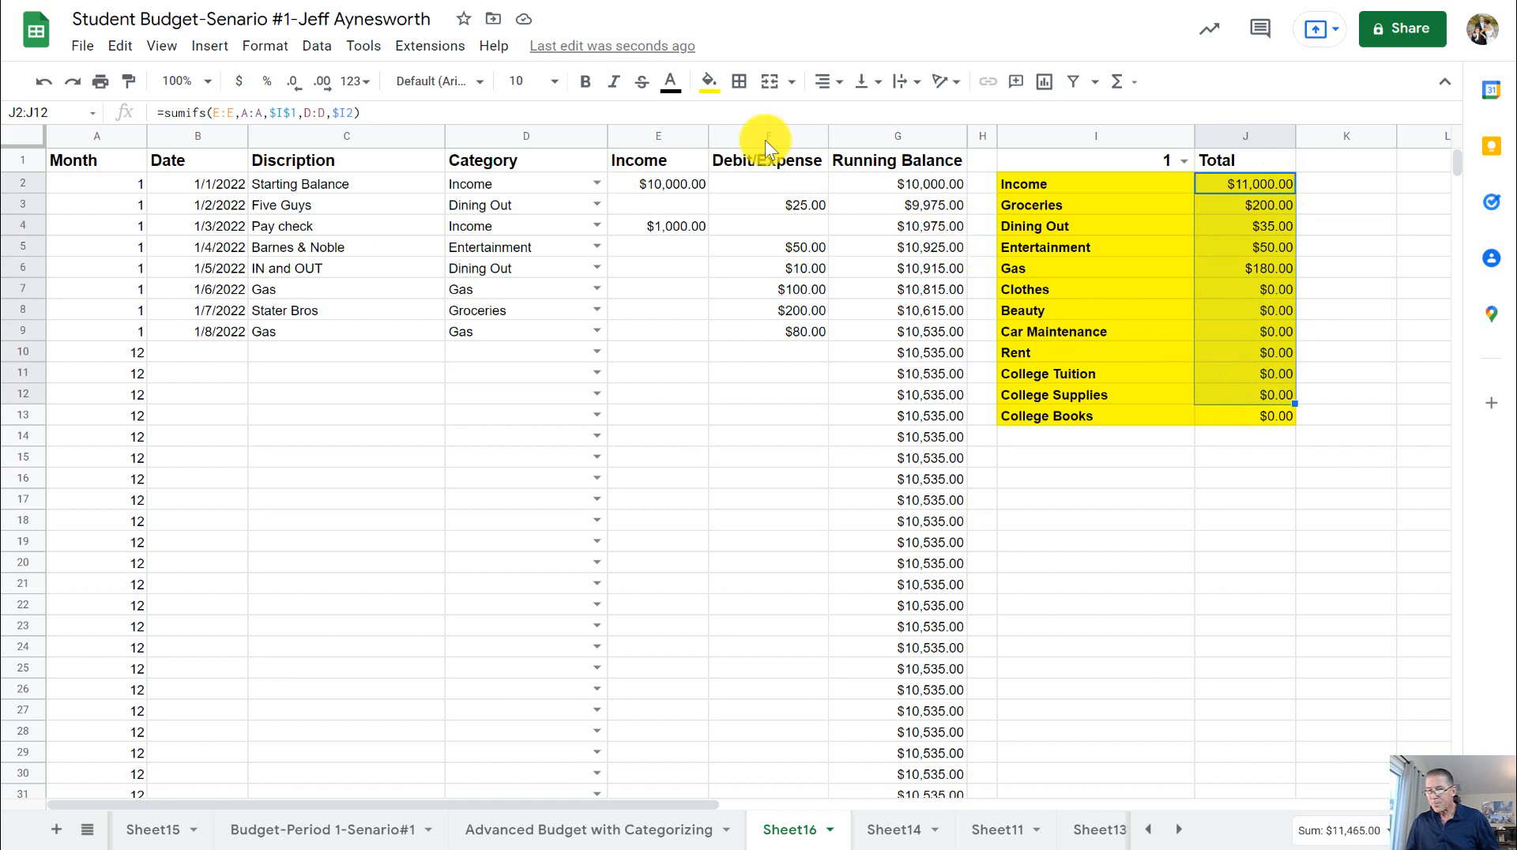
left_click(670, 80)
left_click(695, 294)
left_click(1354, 226)
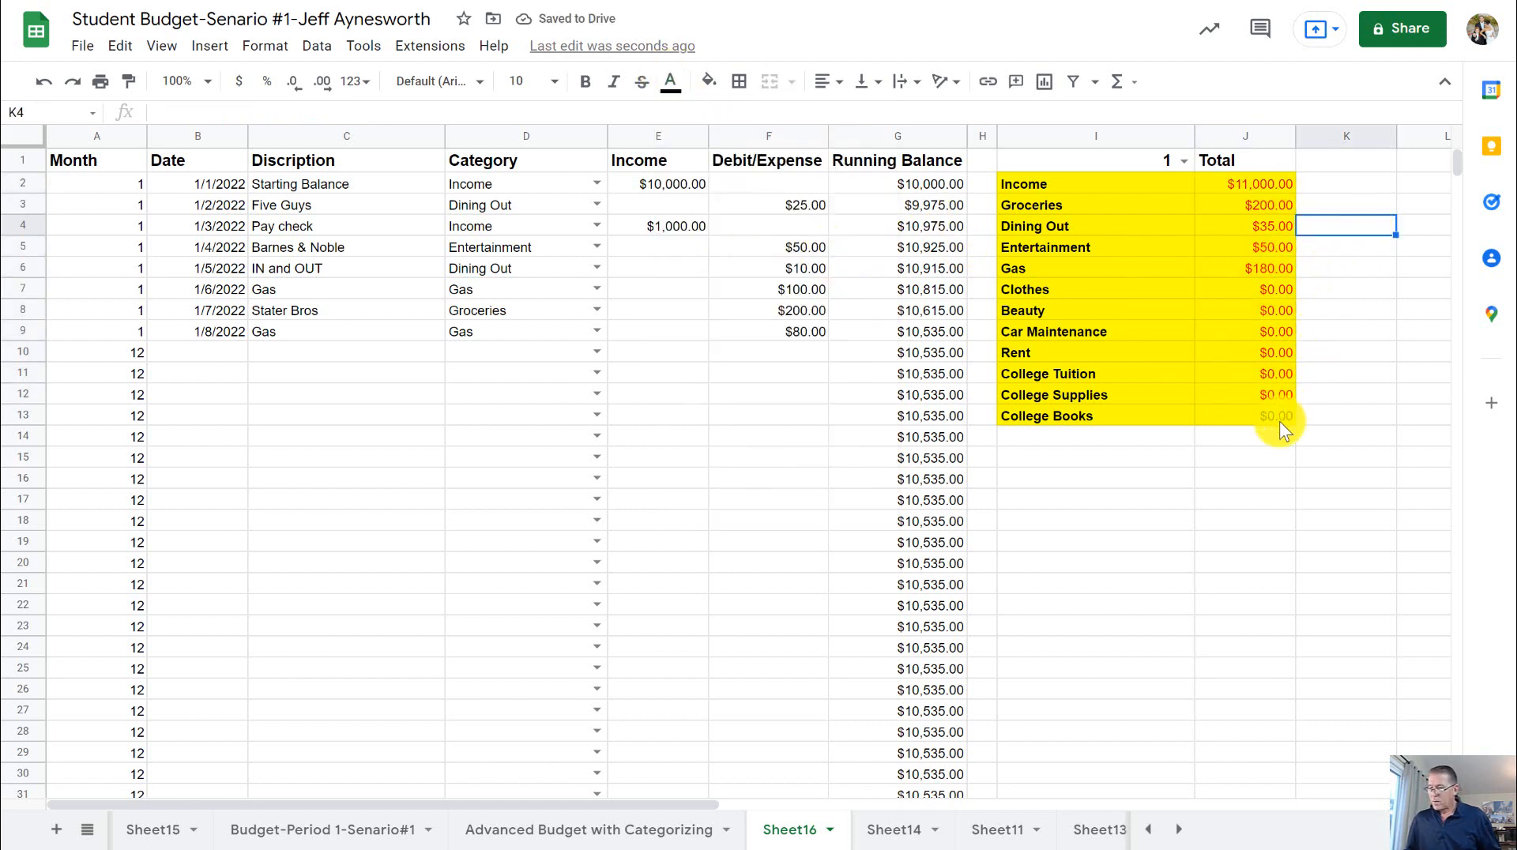
- Set the Income total in J2 to black, bold text
left_click(1268, 179)
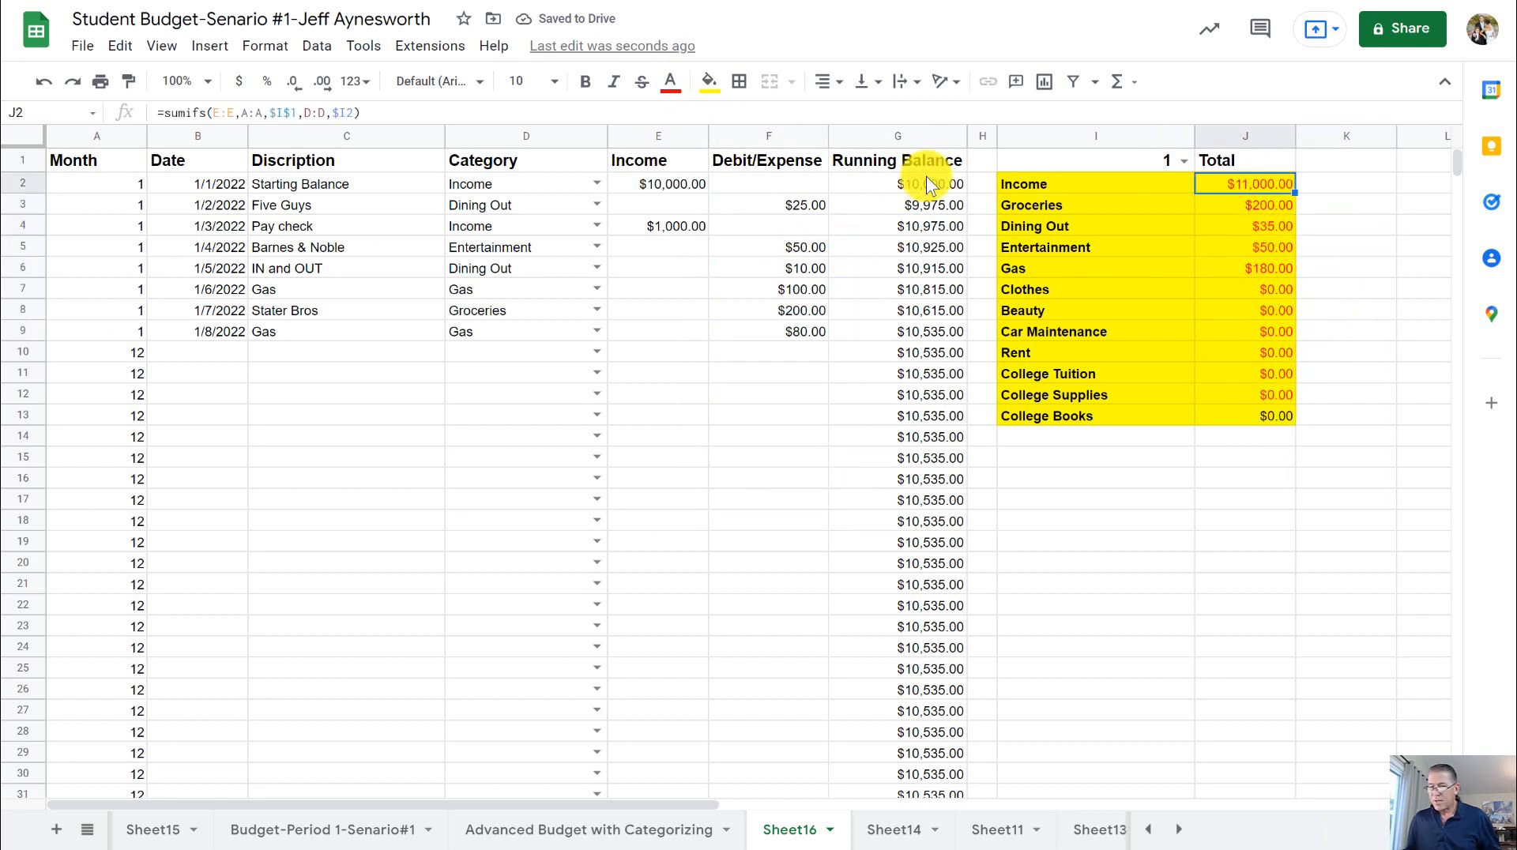
left_click(671, 84)
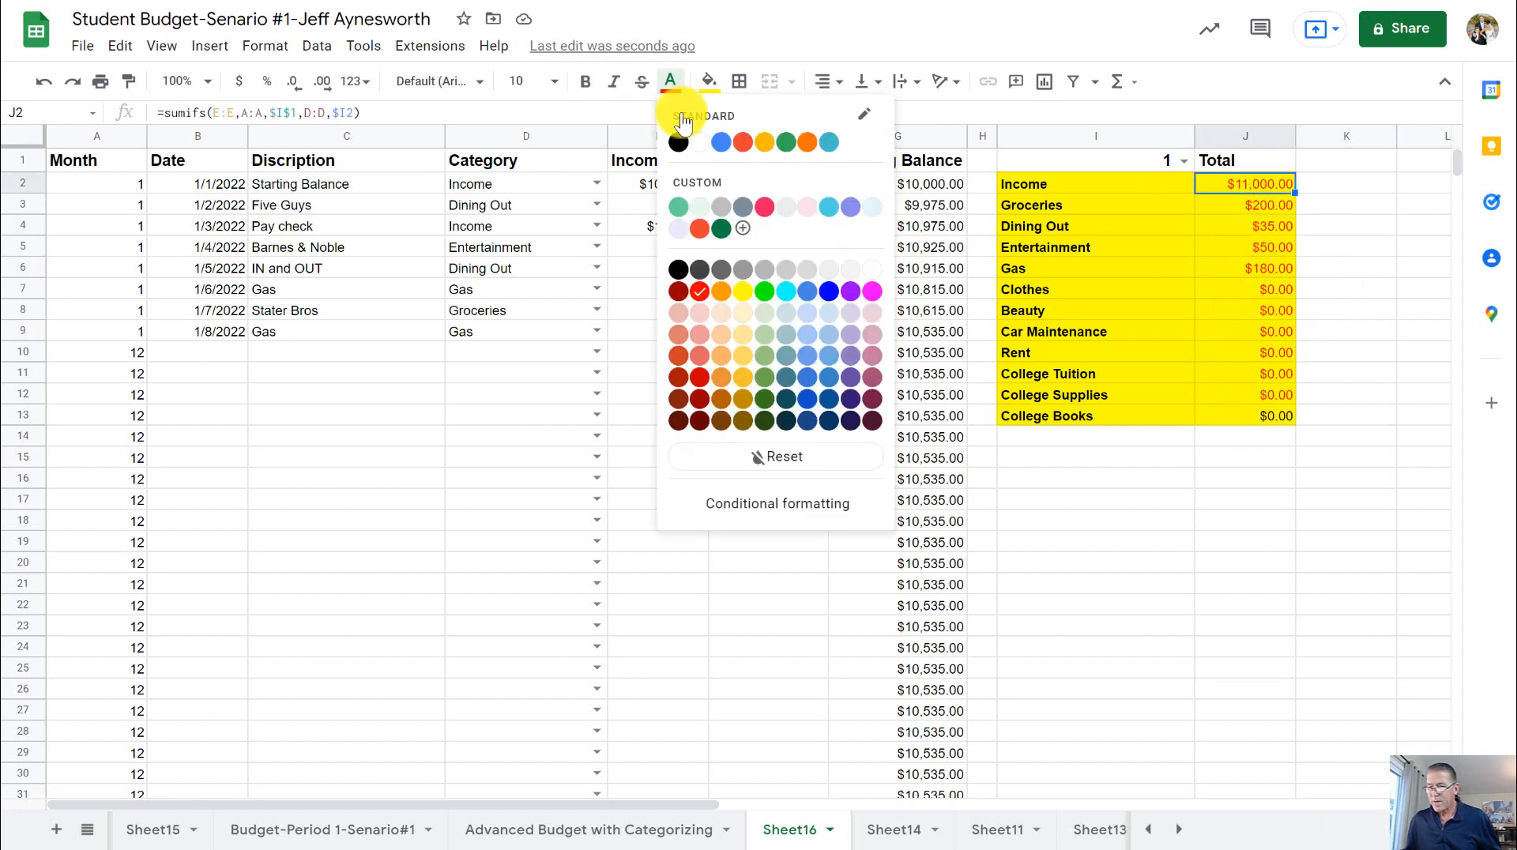
left_click(680, 139)
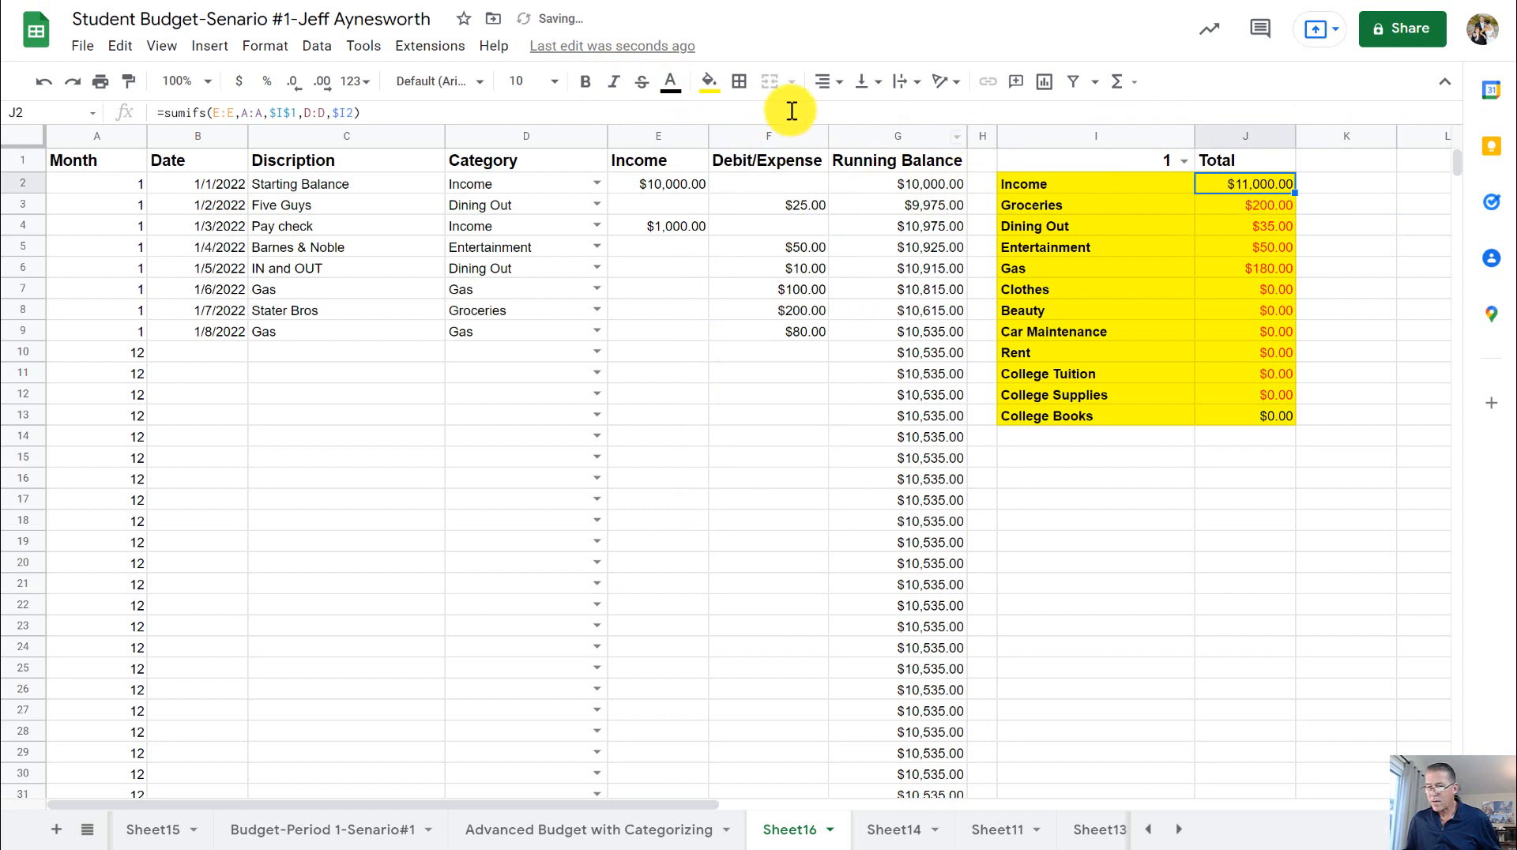
left_click(585, 81)
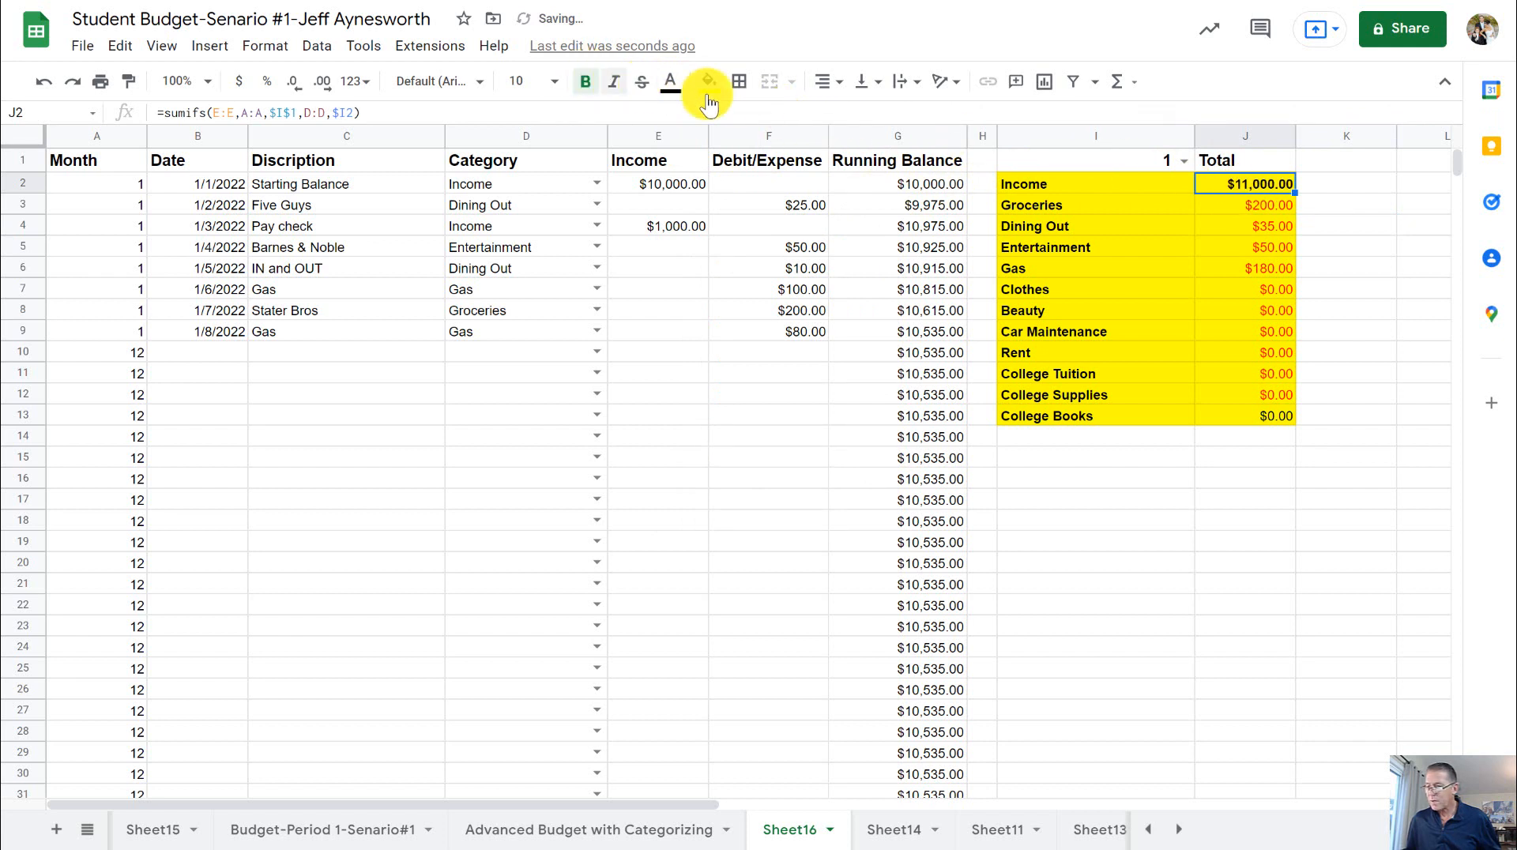
- Color the College Books total in J13 red to match the other expense totals
left_click(1269, 412)
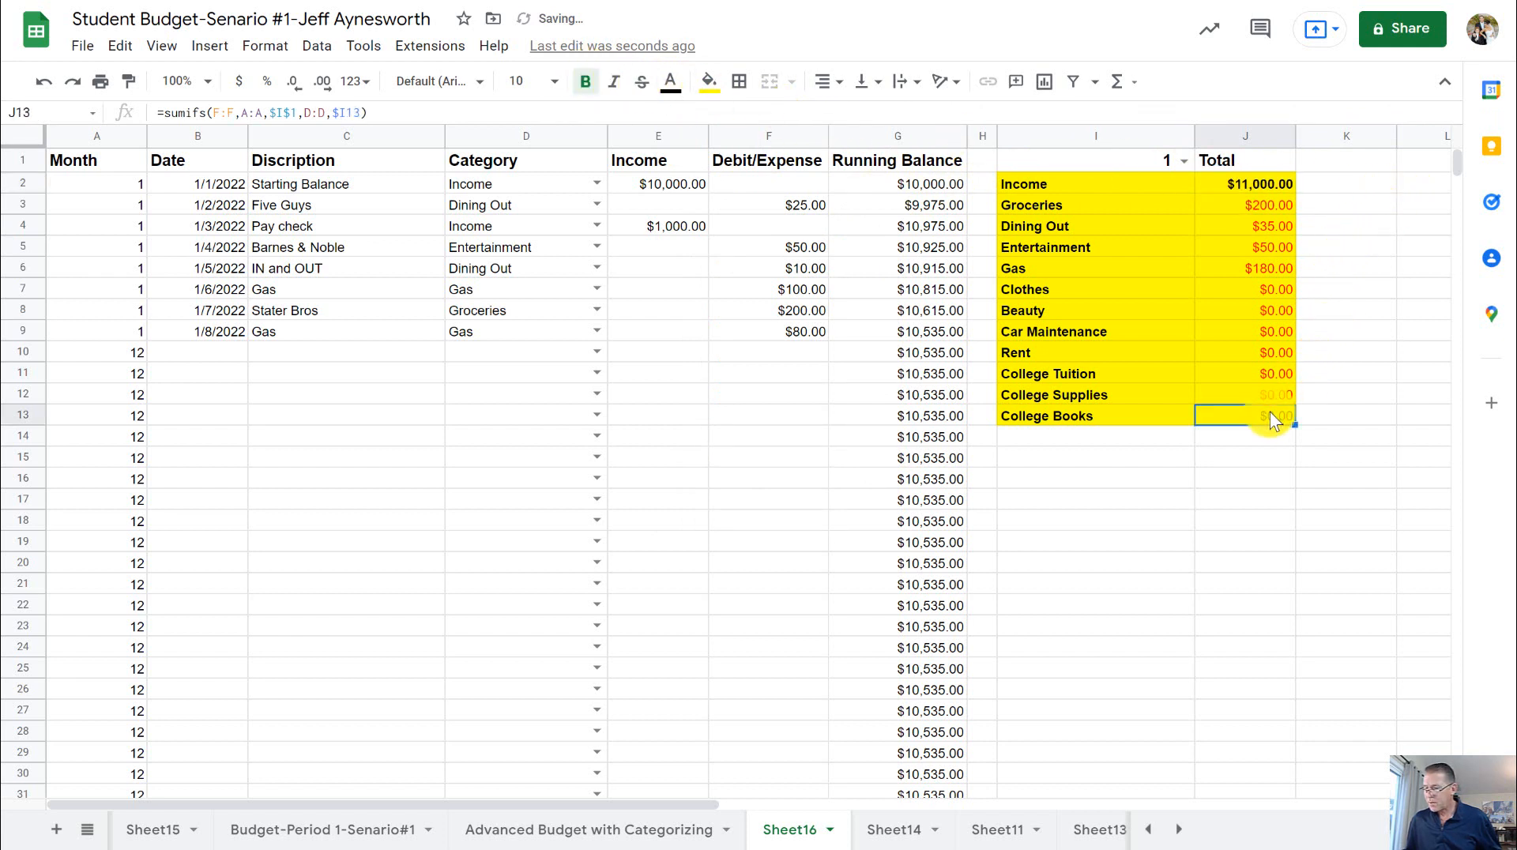
left_click(671, 82)
left_click(700, 292)
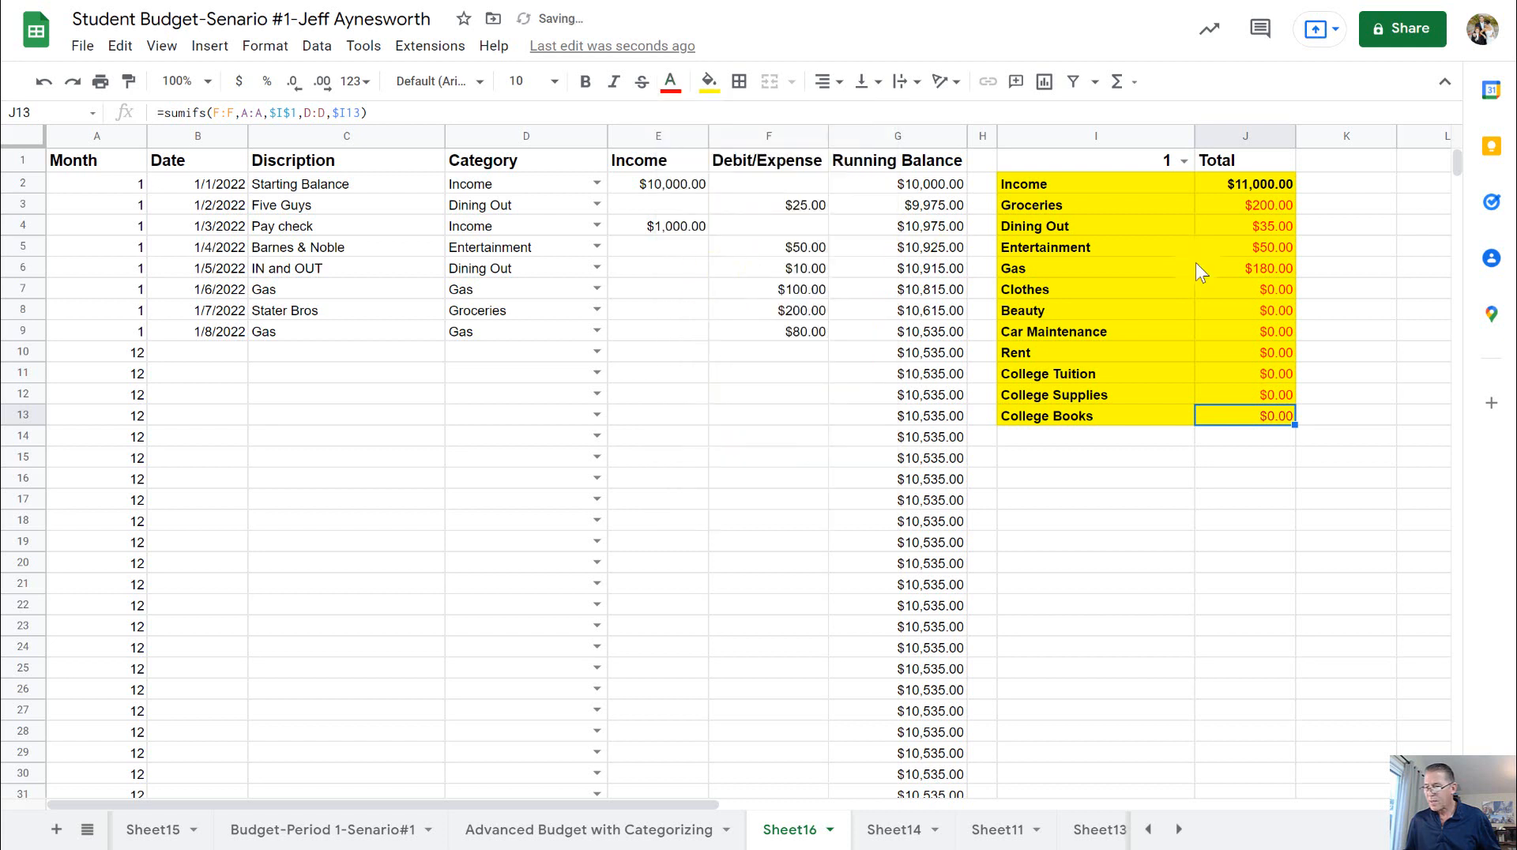
- Inspect the Gas and Car Maintenance totals in J6 and J9 of the summary
left_click(1355, 260)
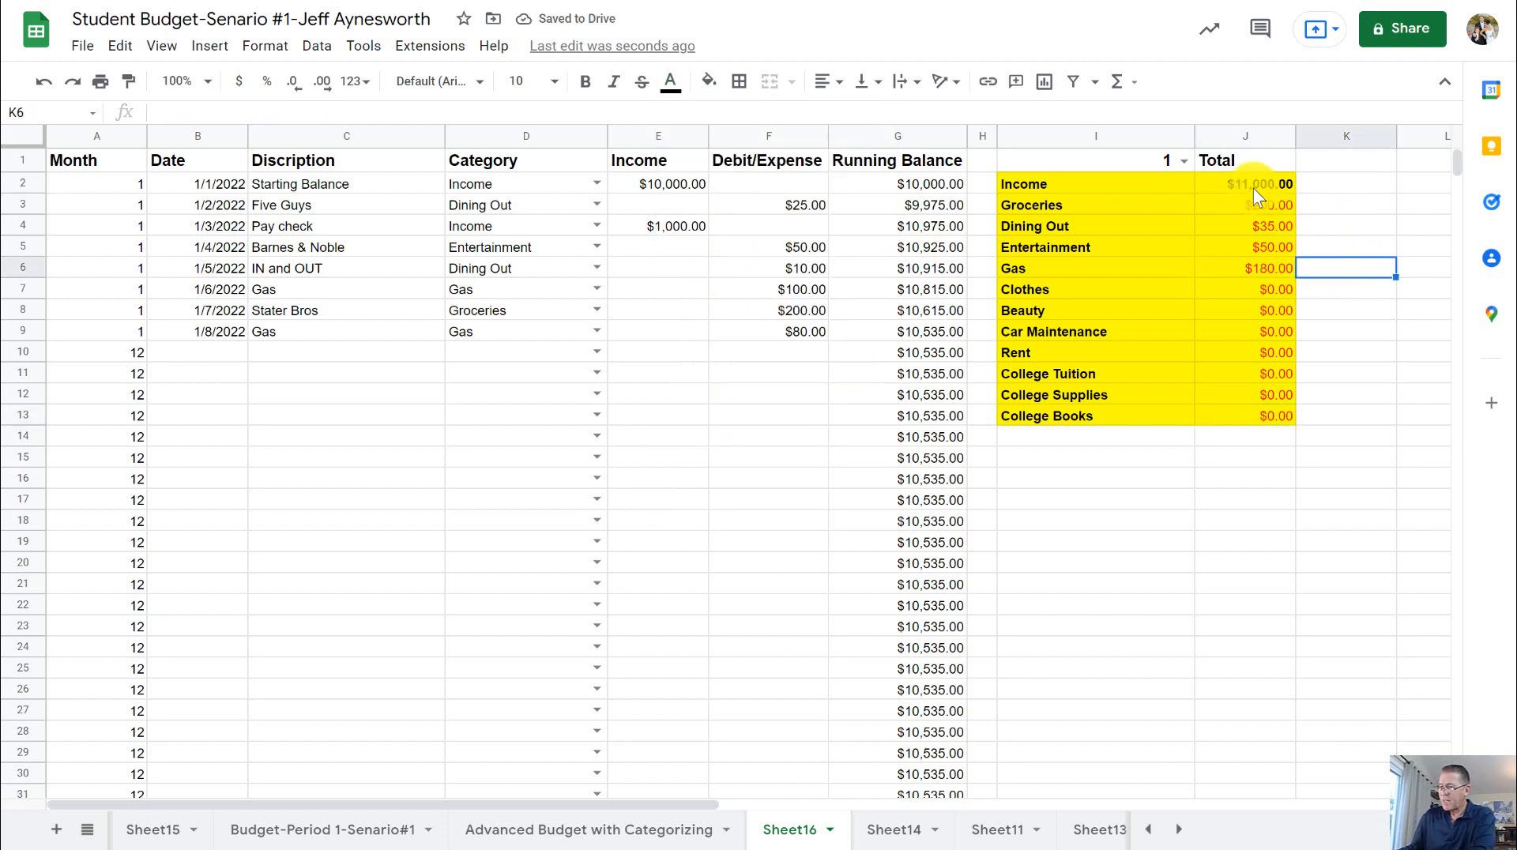
left_click(1283, 270)
left_click(1279, 331)
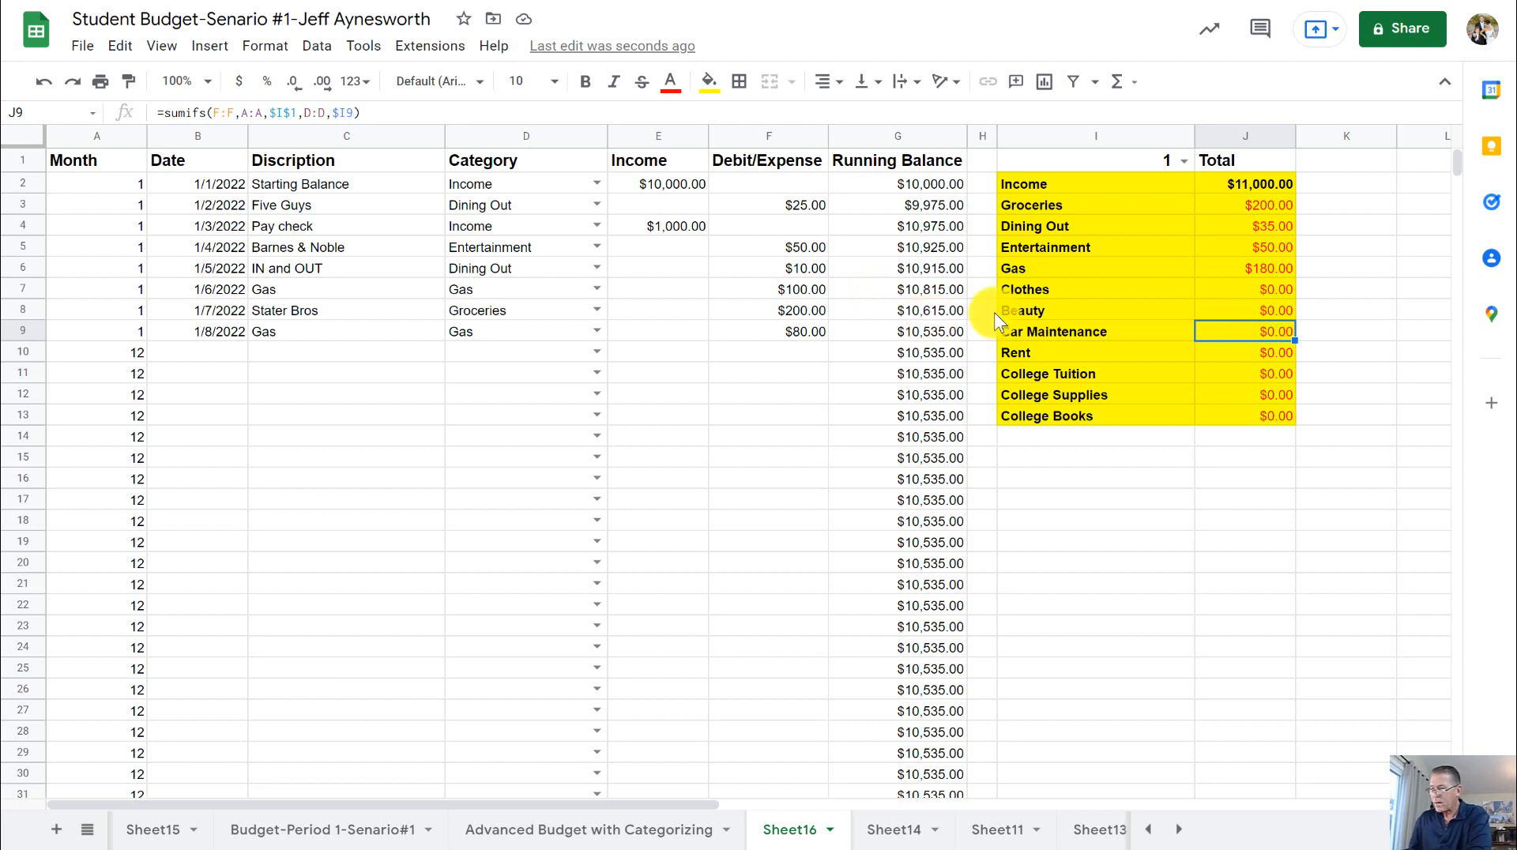
- Start a February transaction in row 10 dated 2-2 with the description Pay check and the category Income
left_click(208, 352)
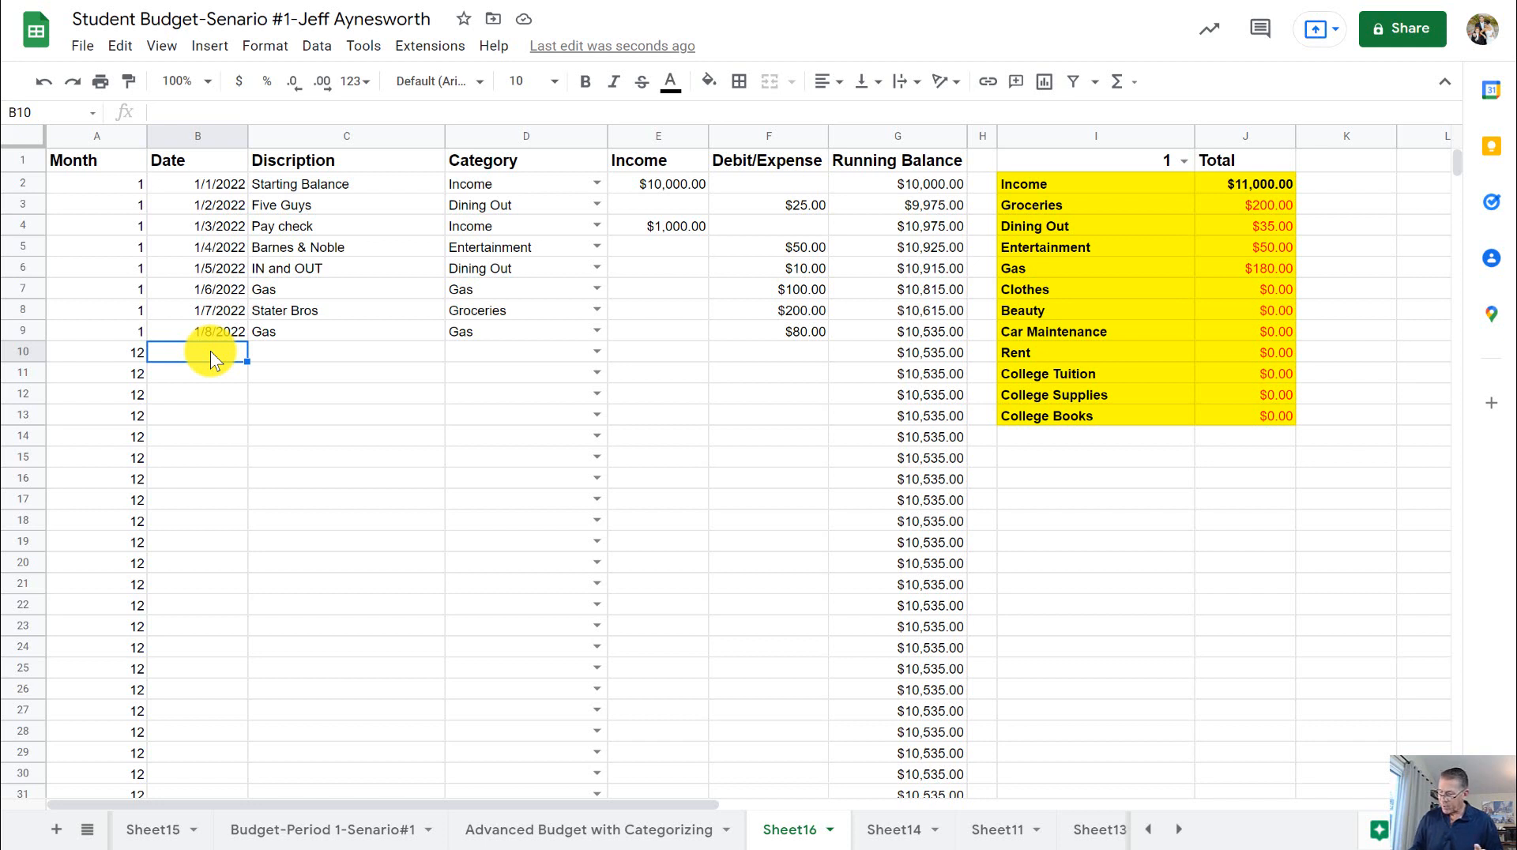
type("2-2")
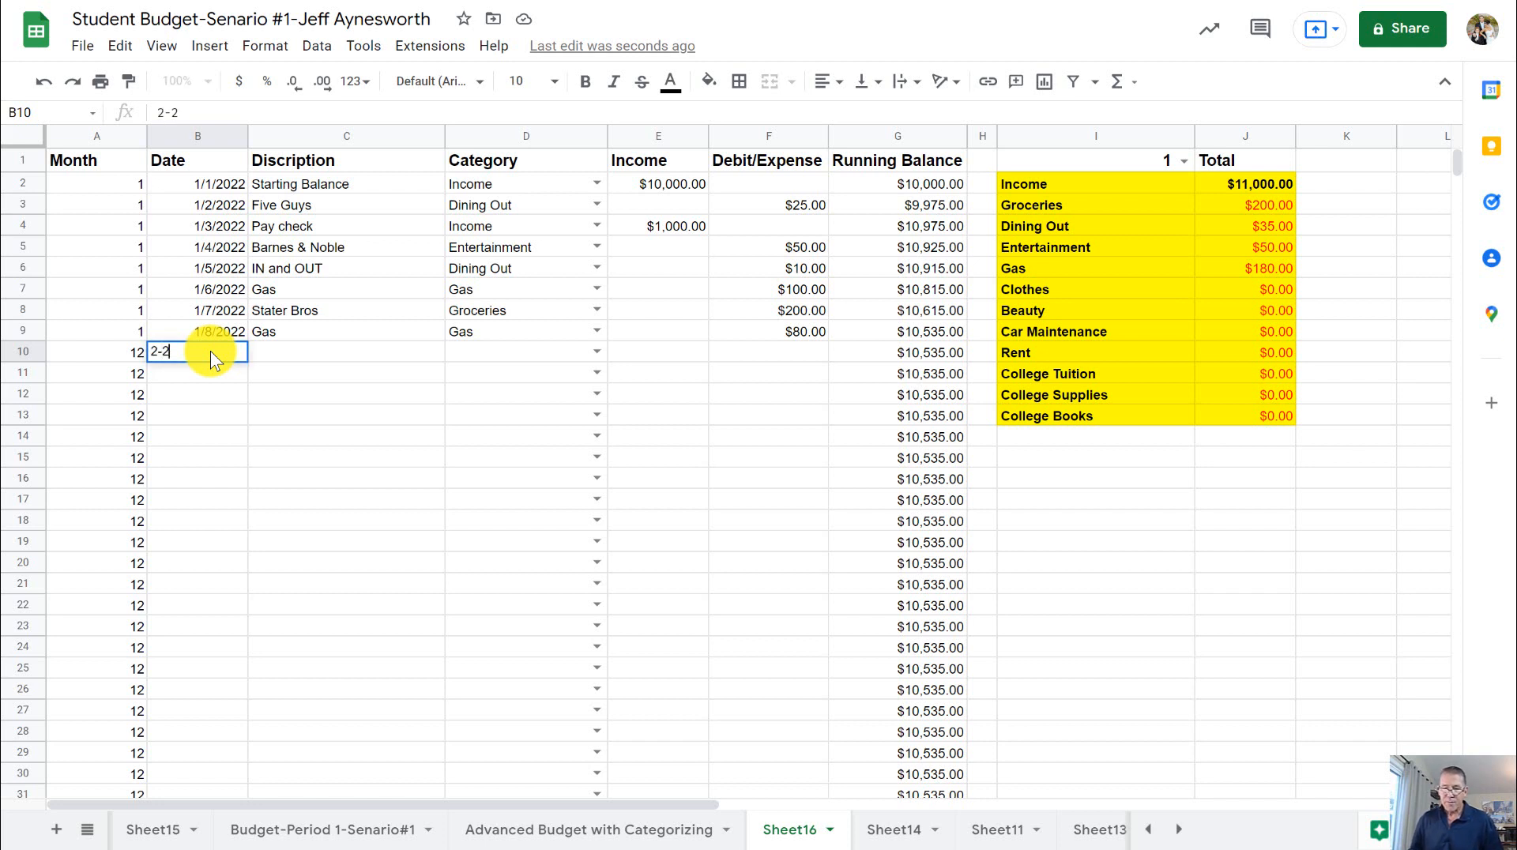
key("Tab")
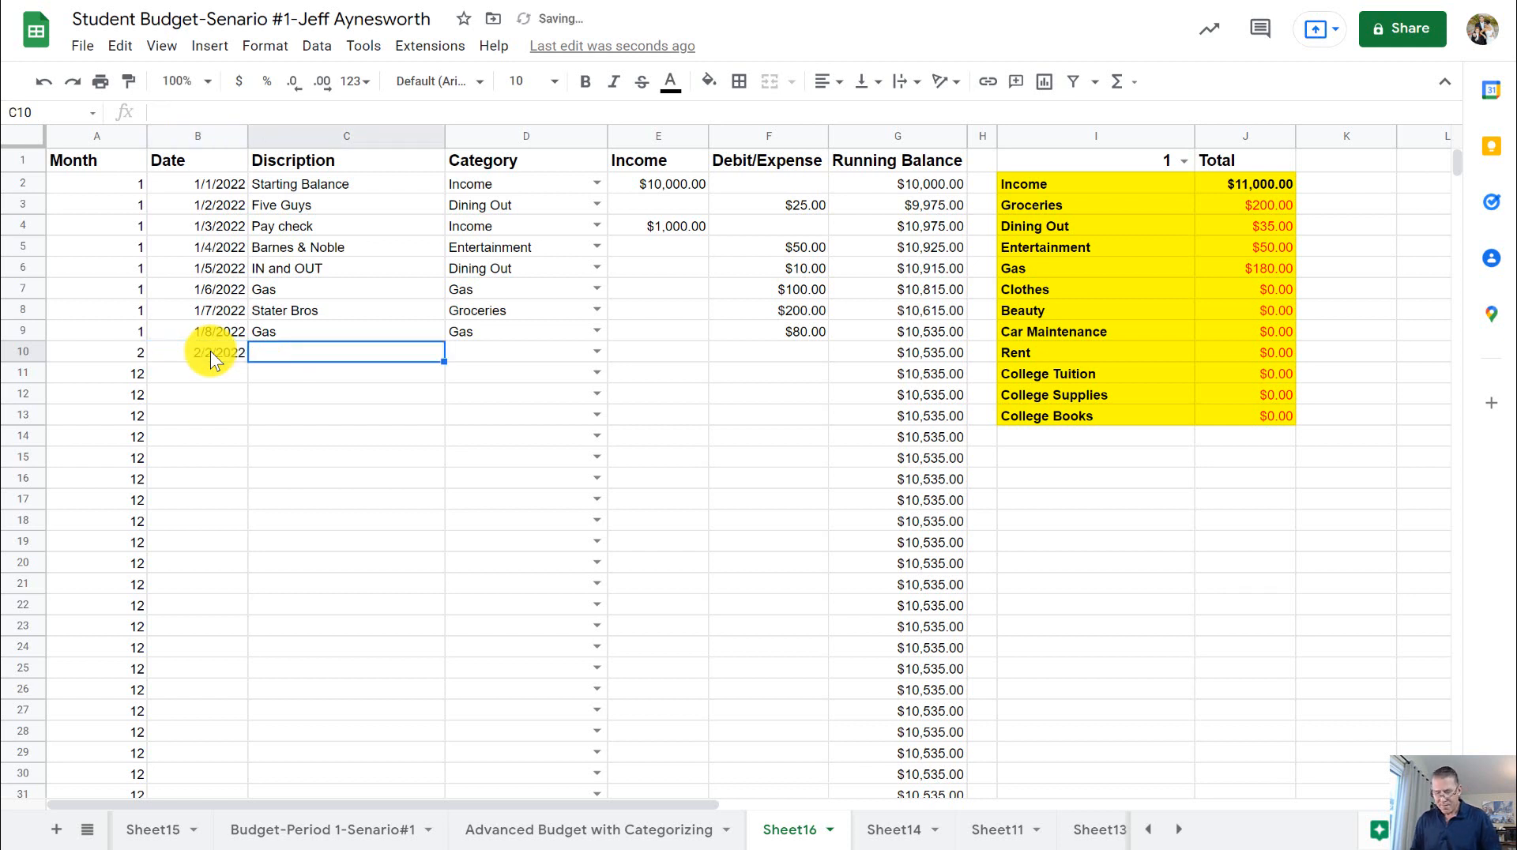
type("Pay")
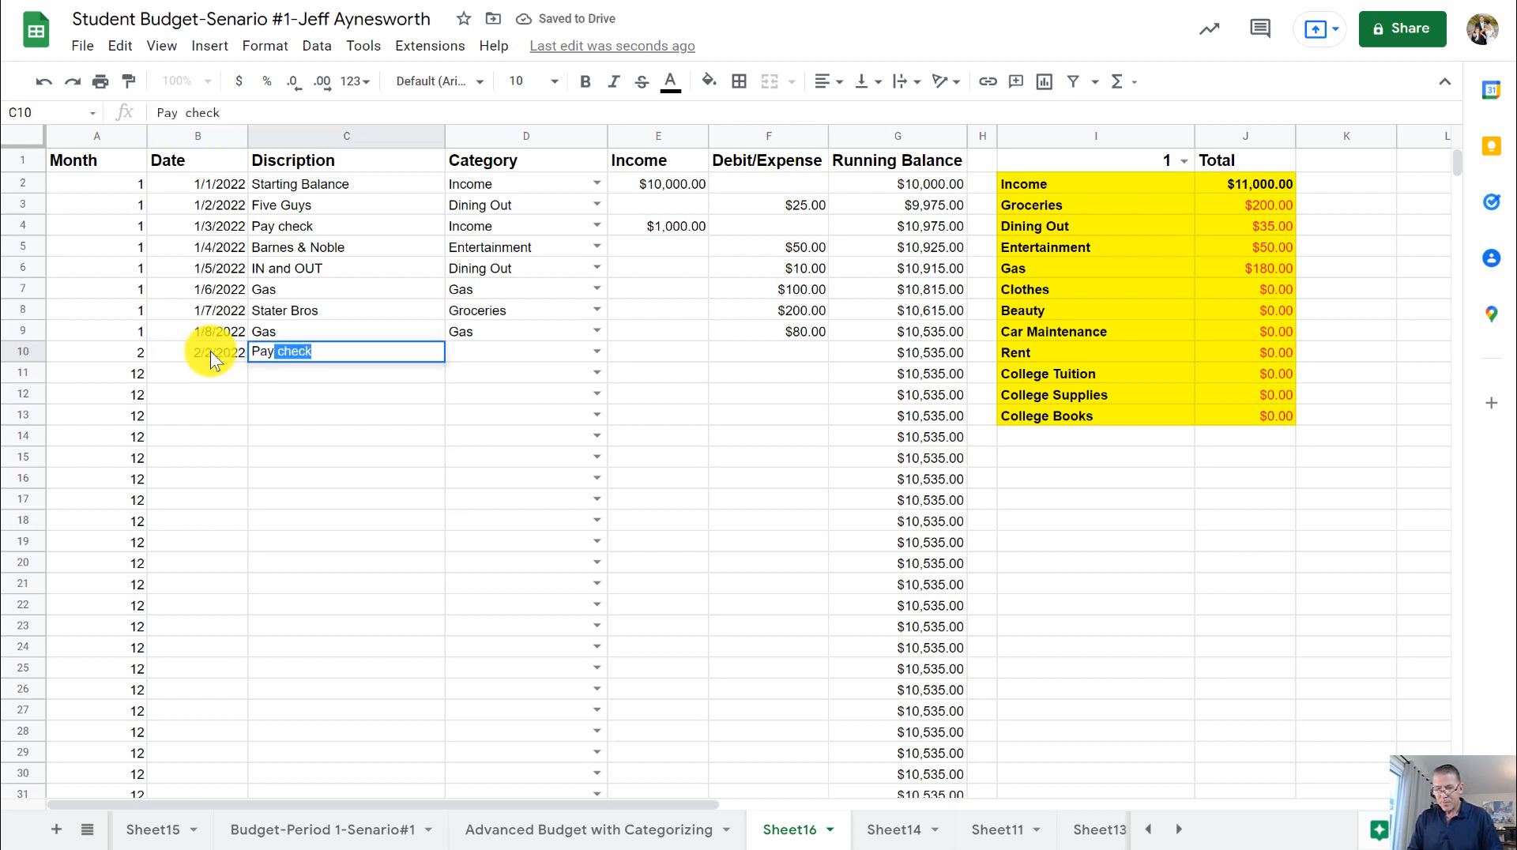
key("Tab")
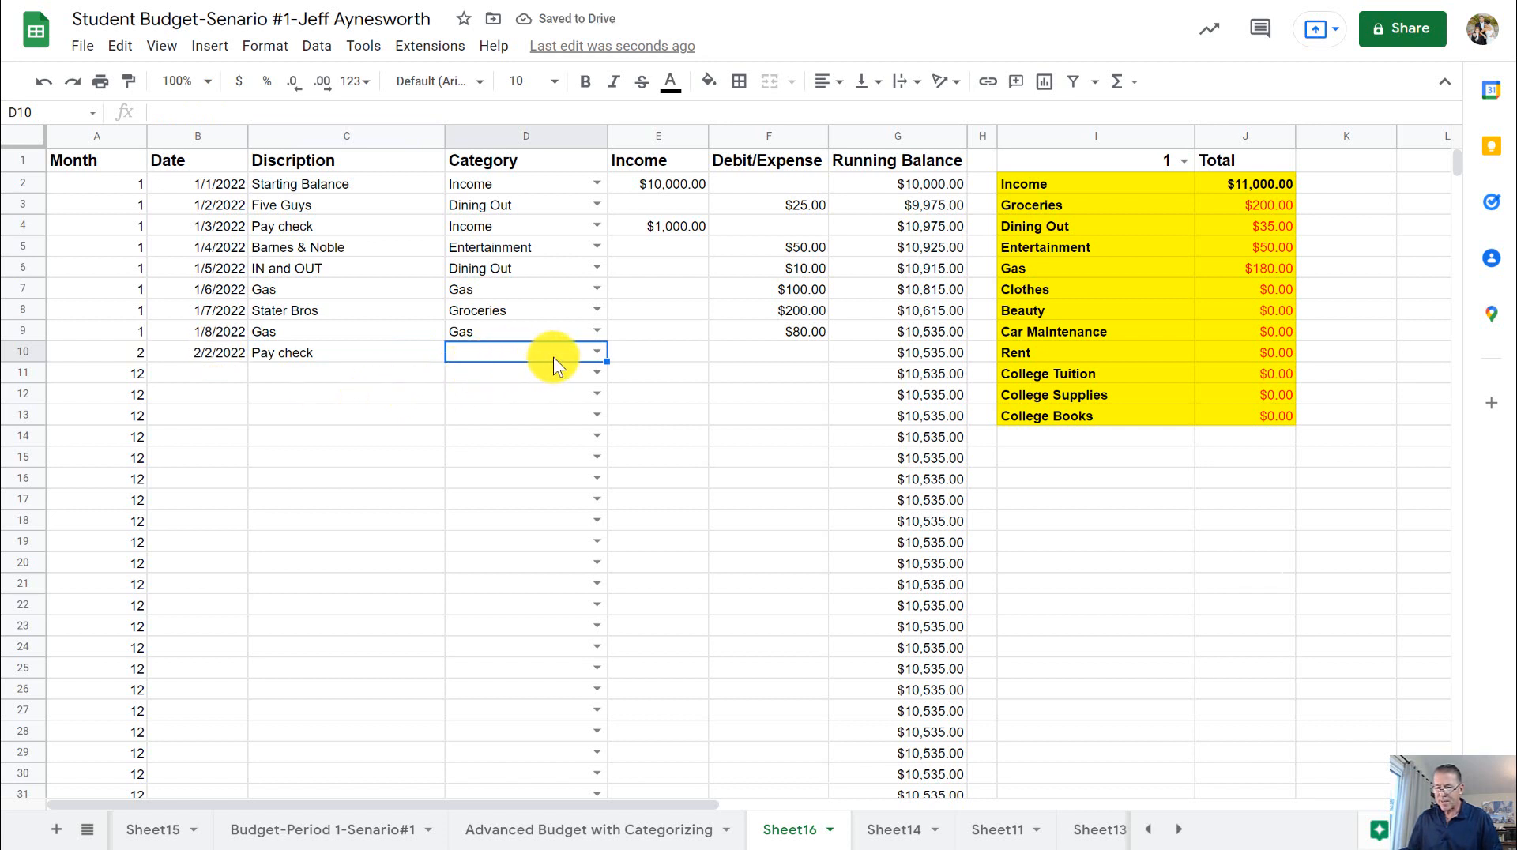
left_click(597, 351)
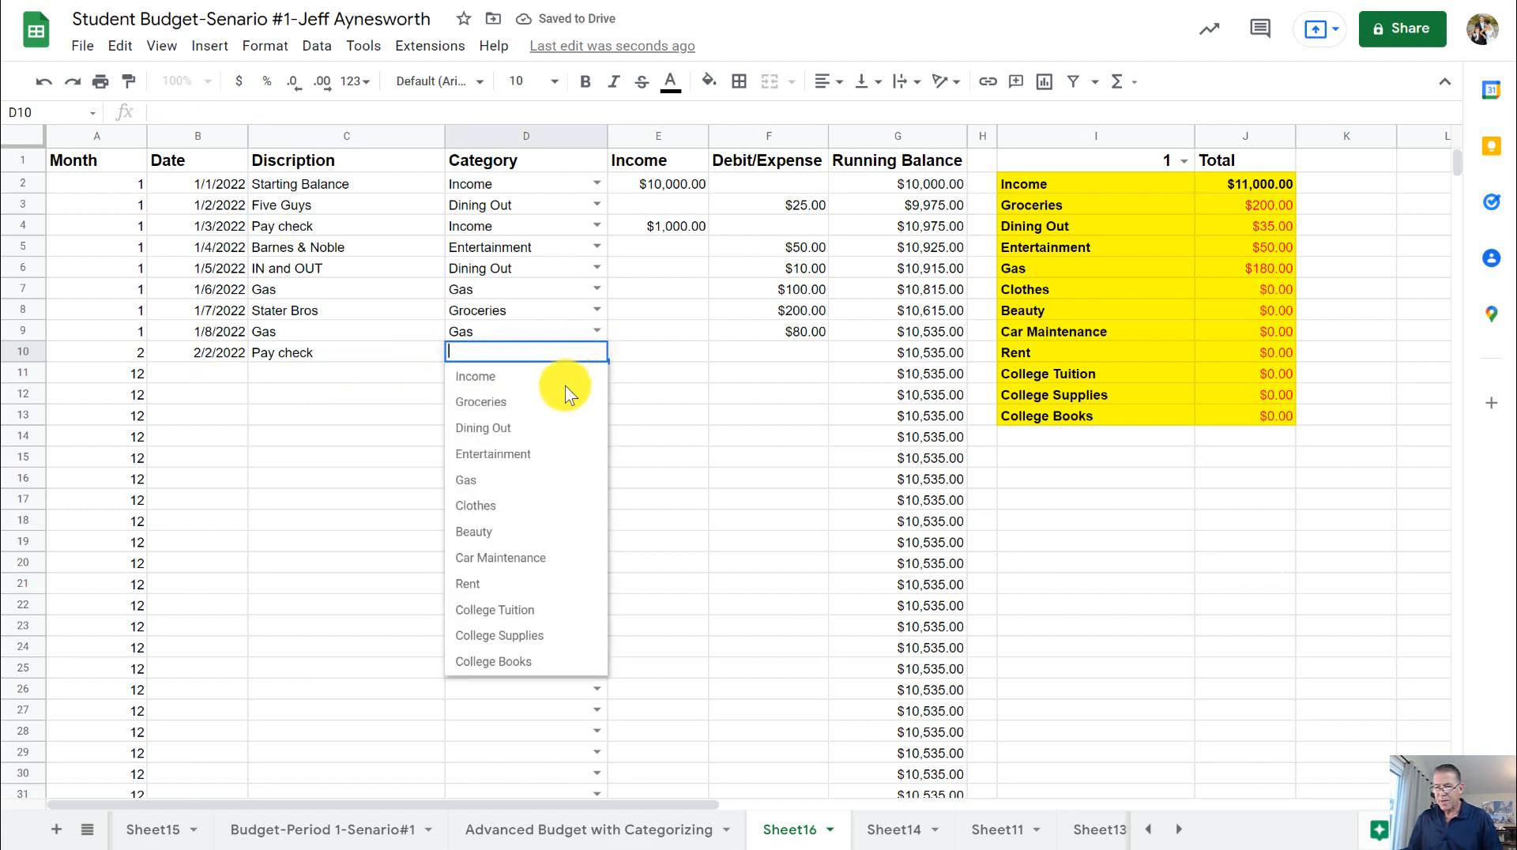
left_click(566, 384)
- Enter 500 as the income amount of the February pay check in row 10
left_click(690, 353)
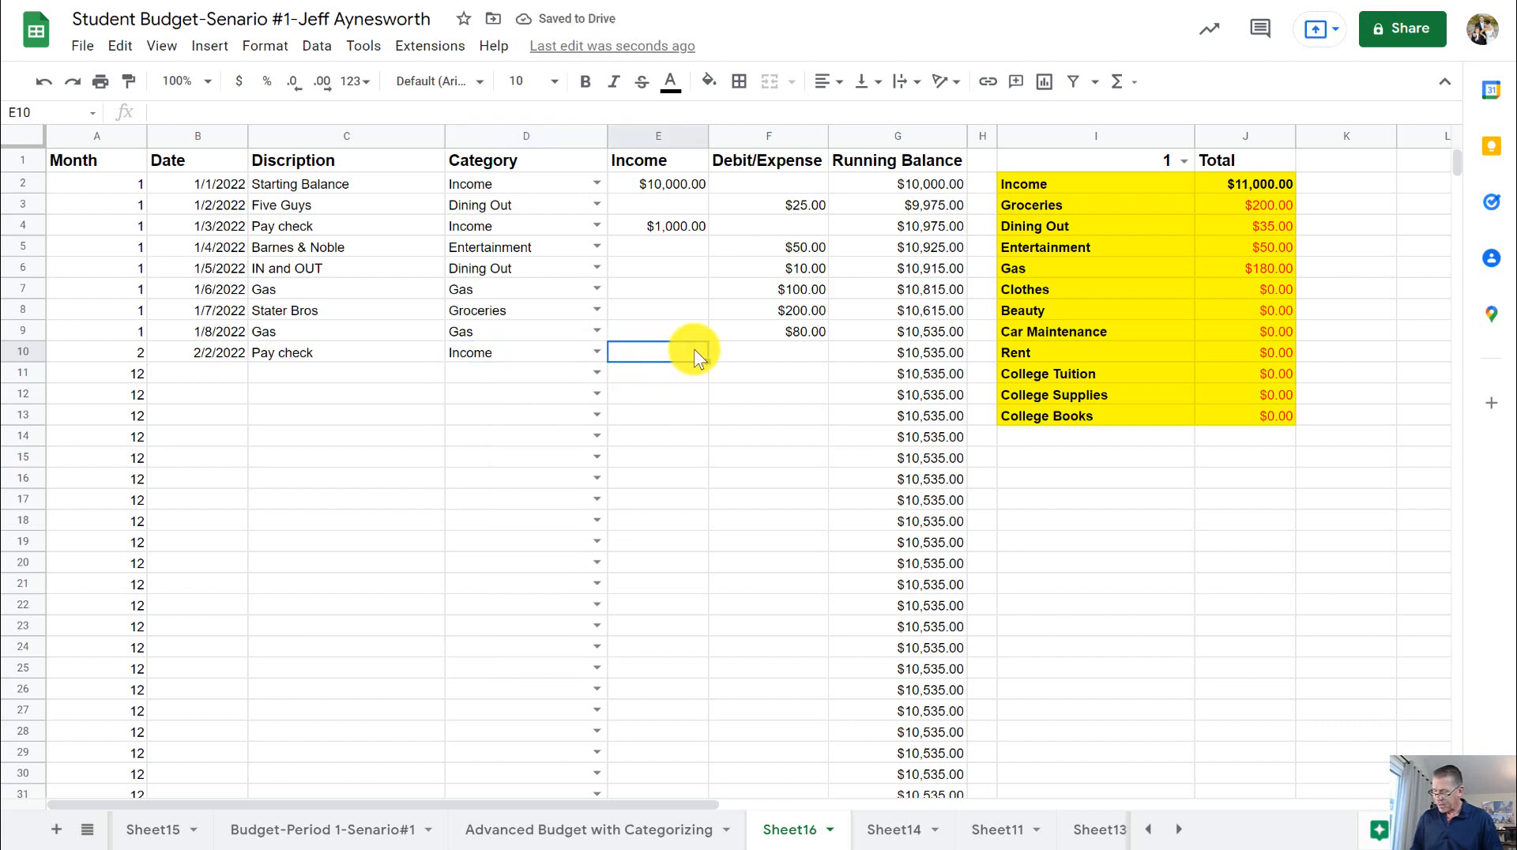
type("500")
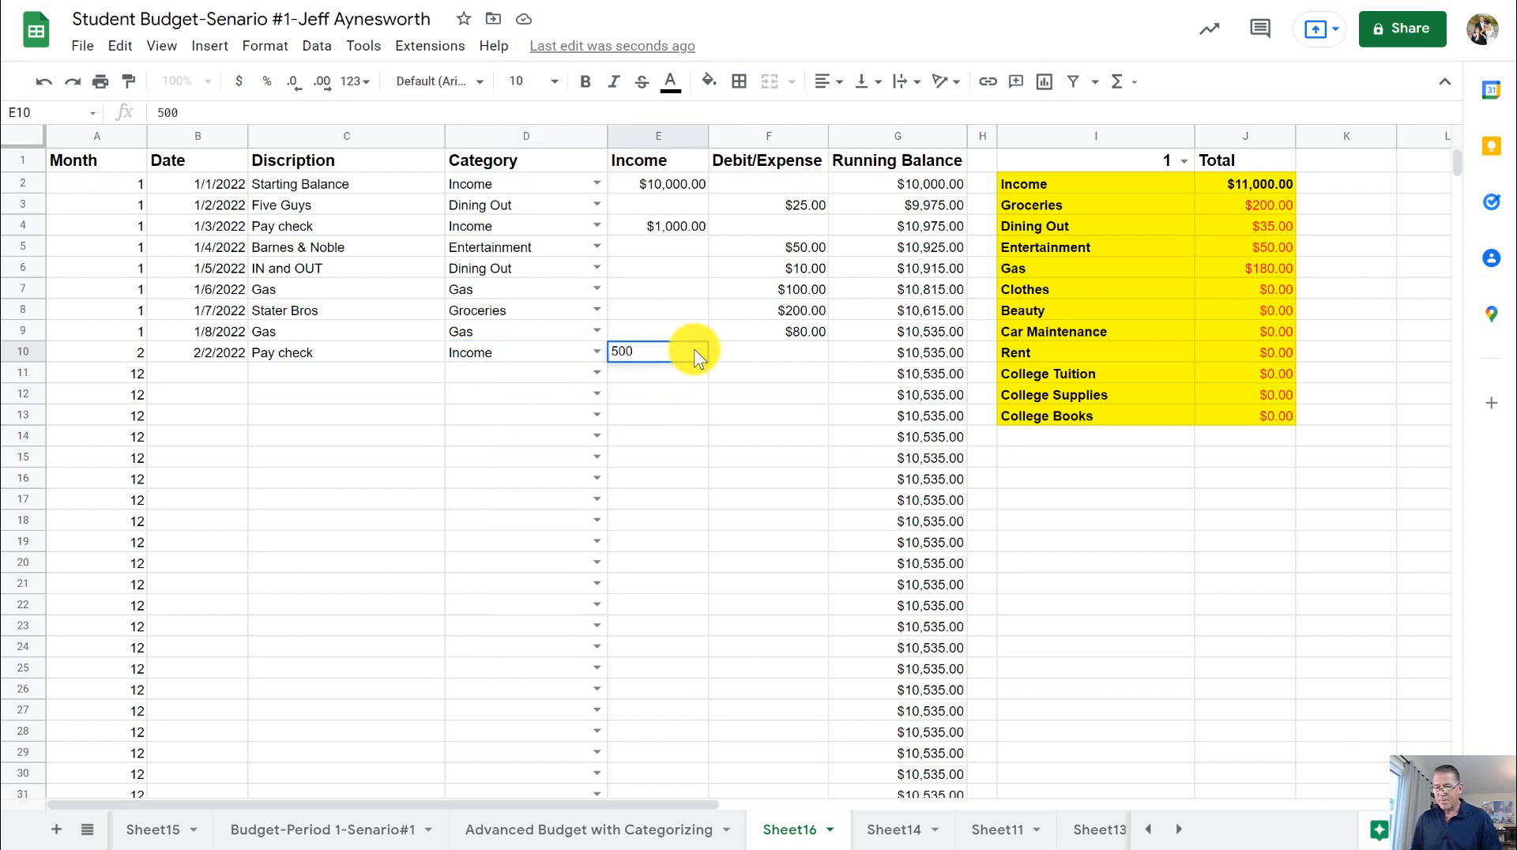
left_click(746, 430)
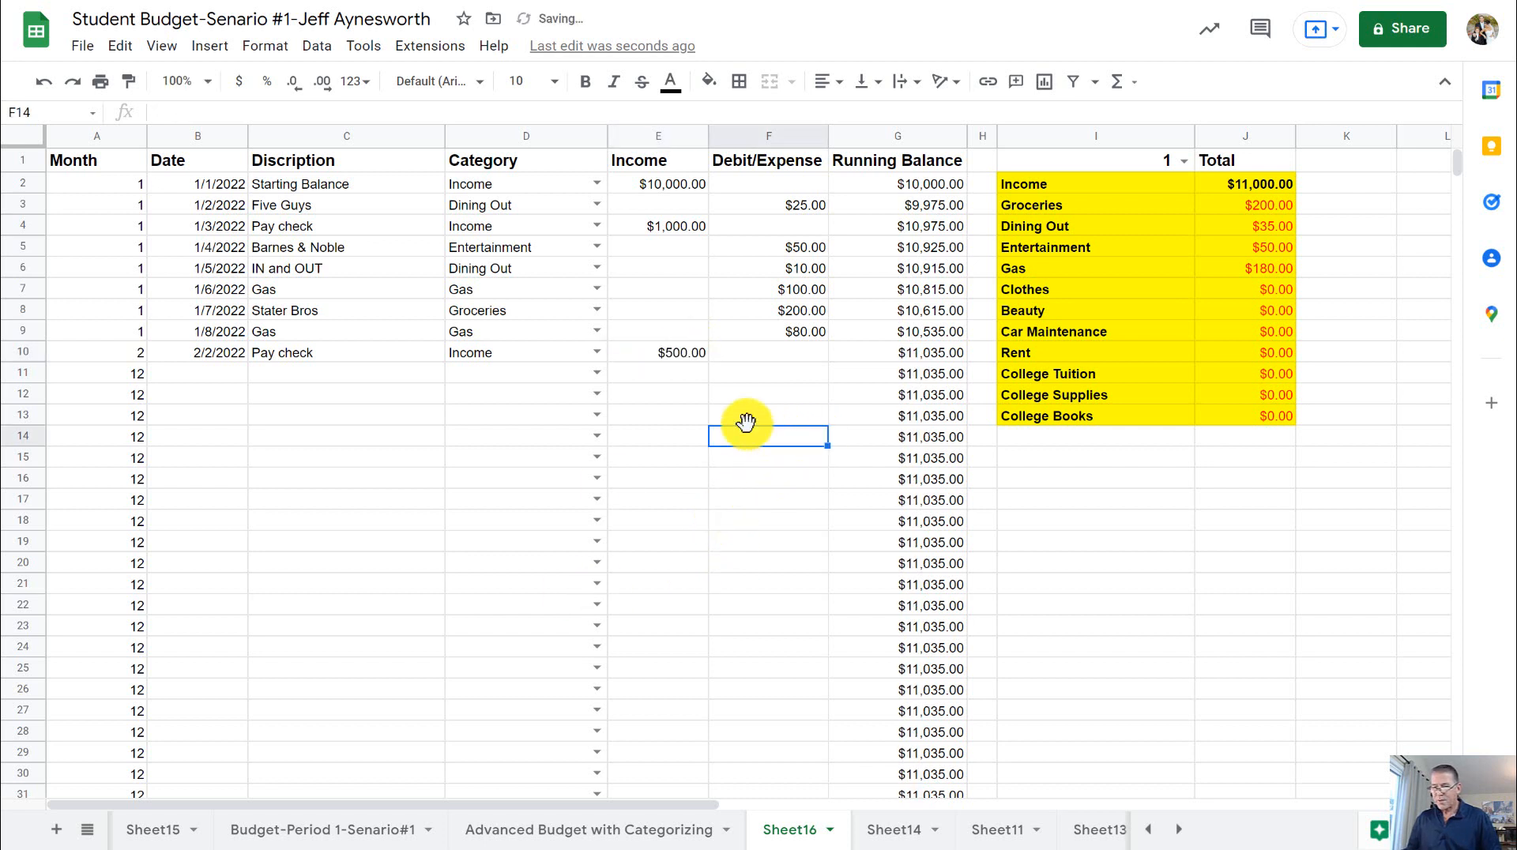
- Start a February expense transaction in row 11 dated 2-5 with the description College Books
left_click(229, 378)
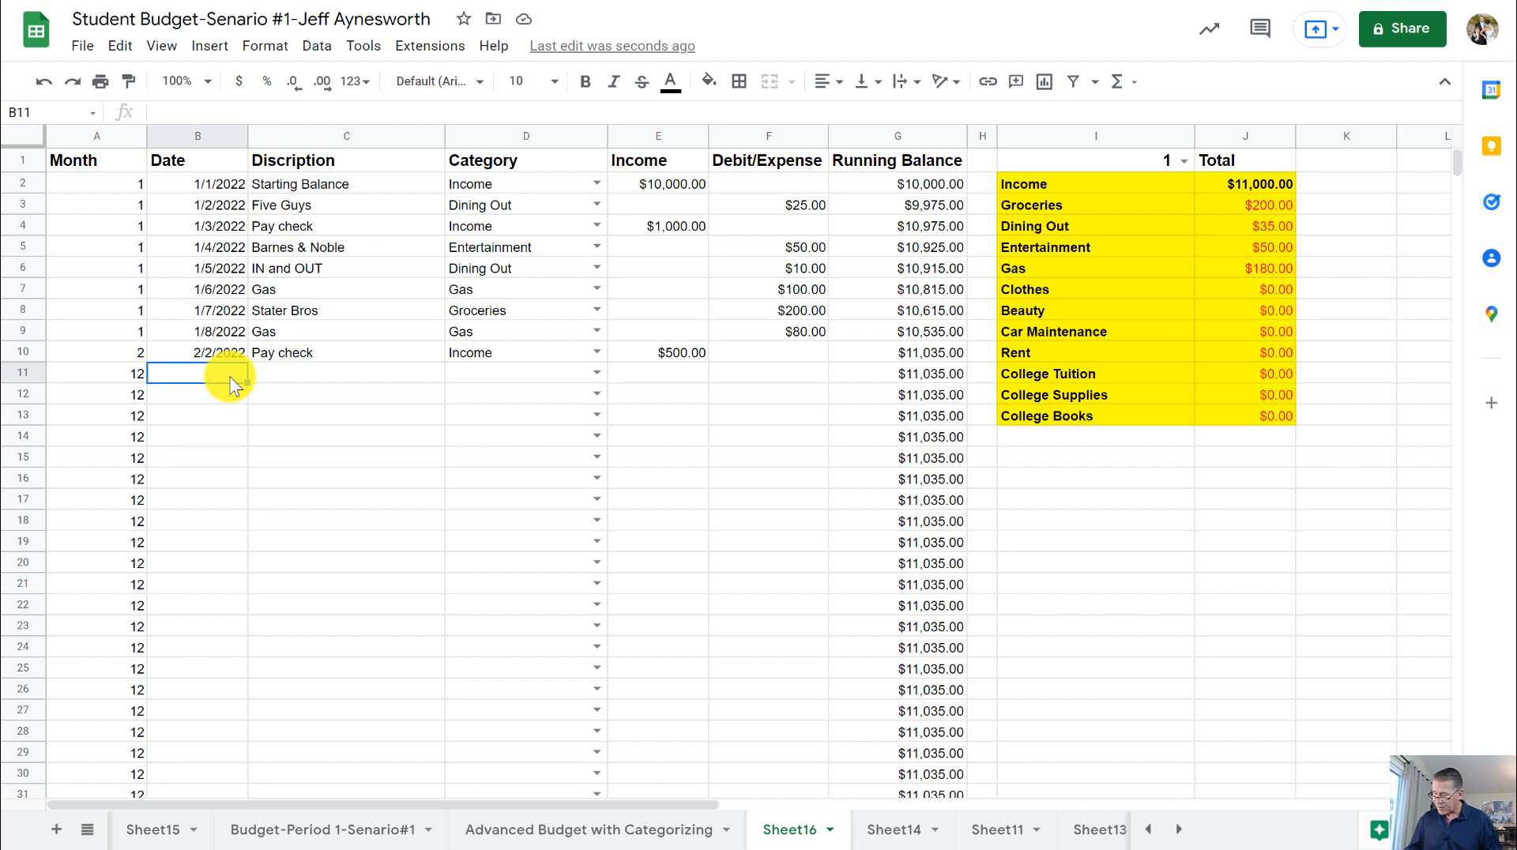
type("2-5")
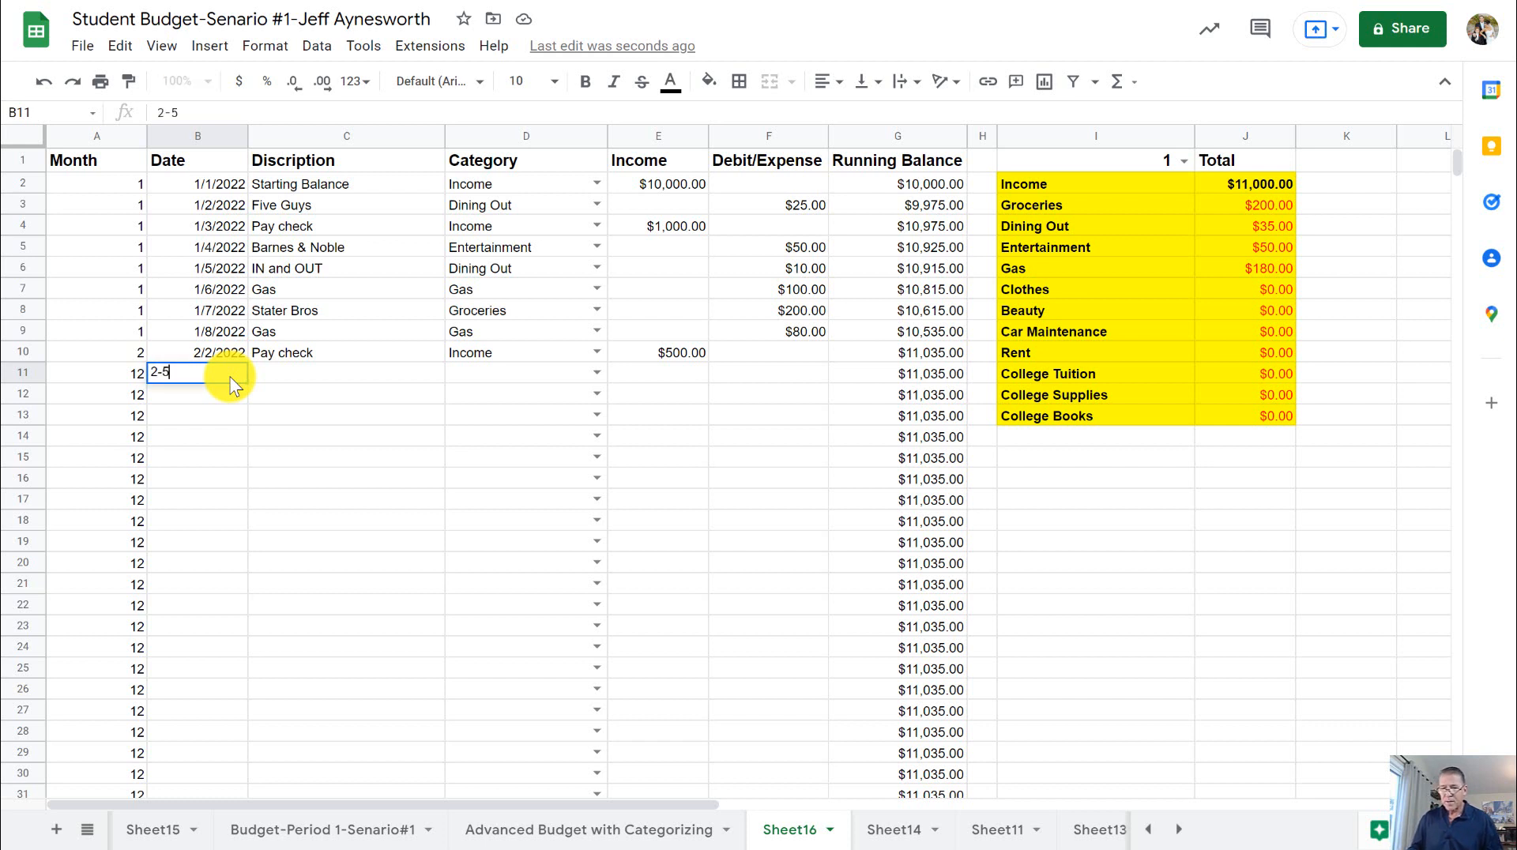
key("Tab")
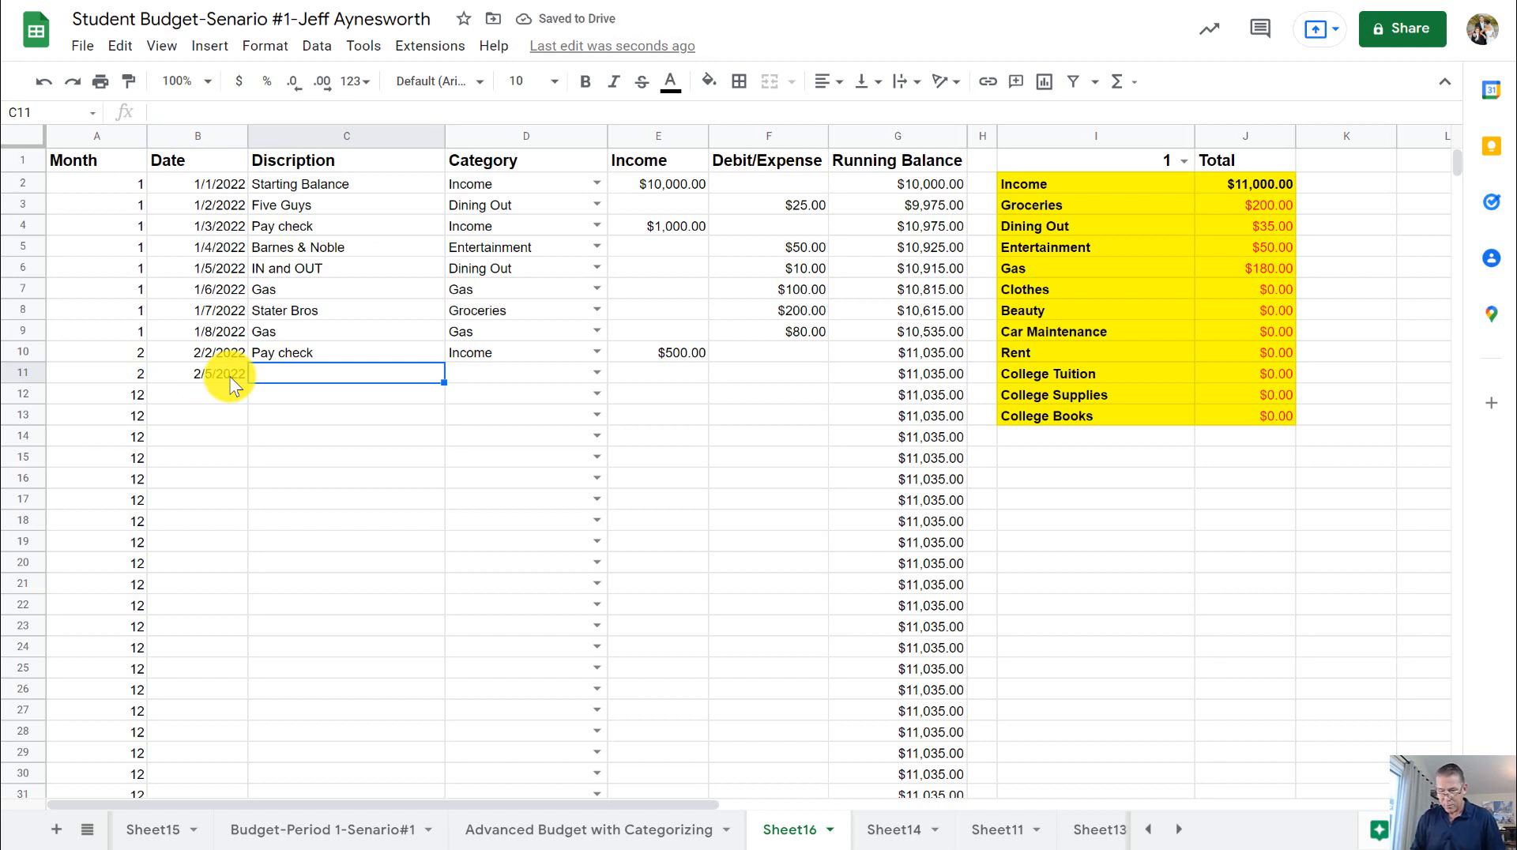
type("College")
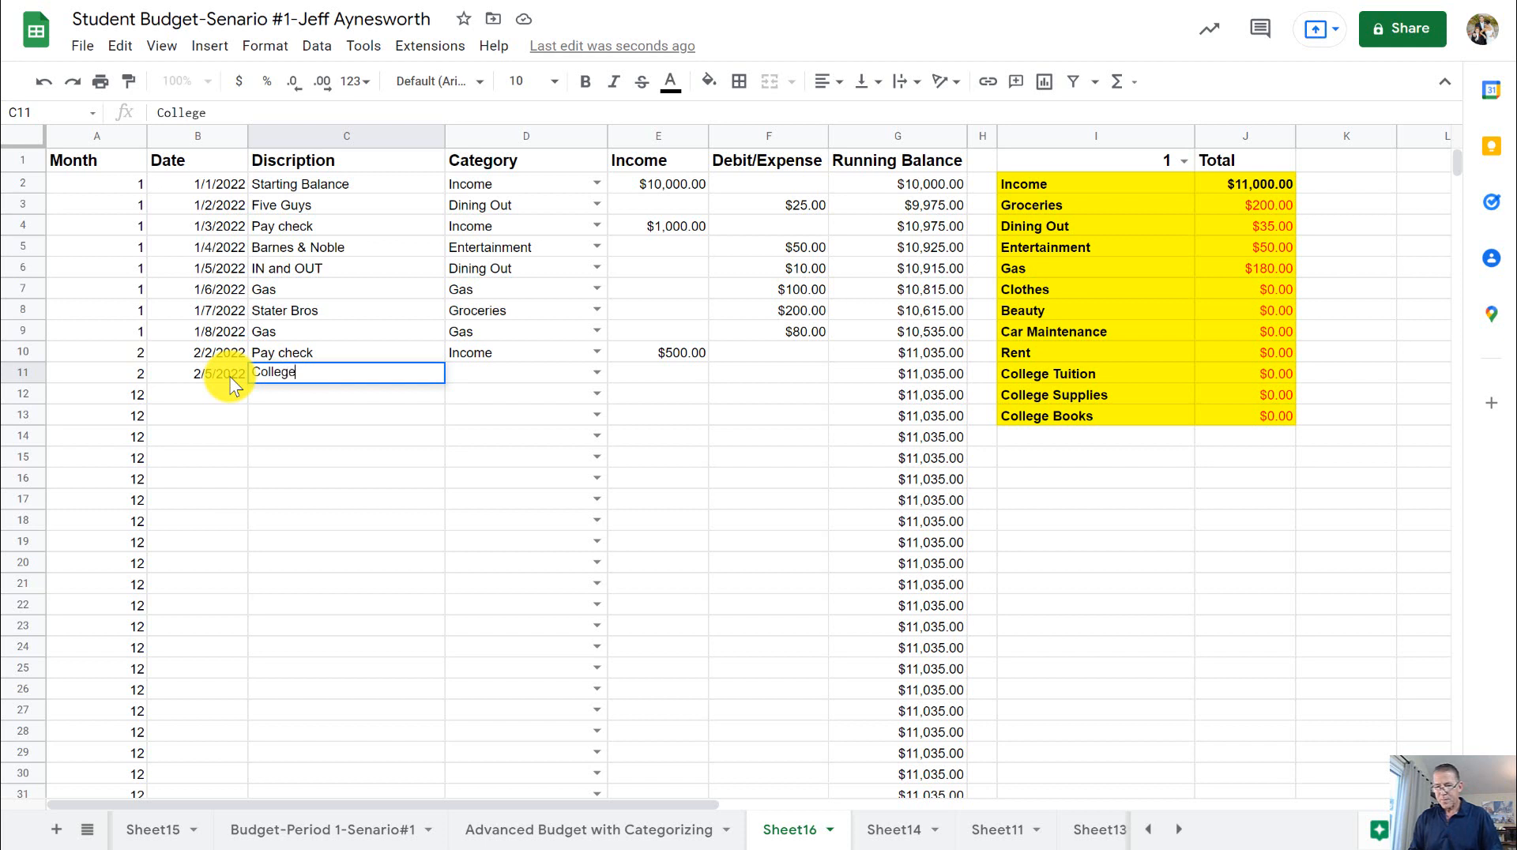
type(" Books")
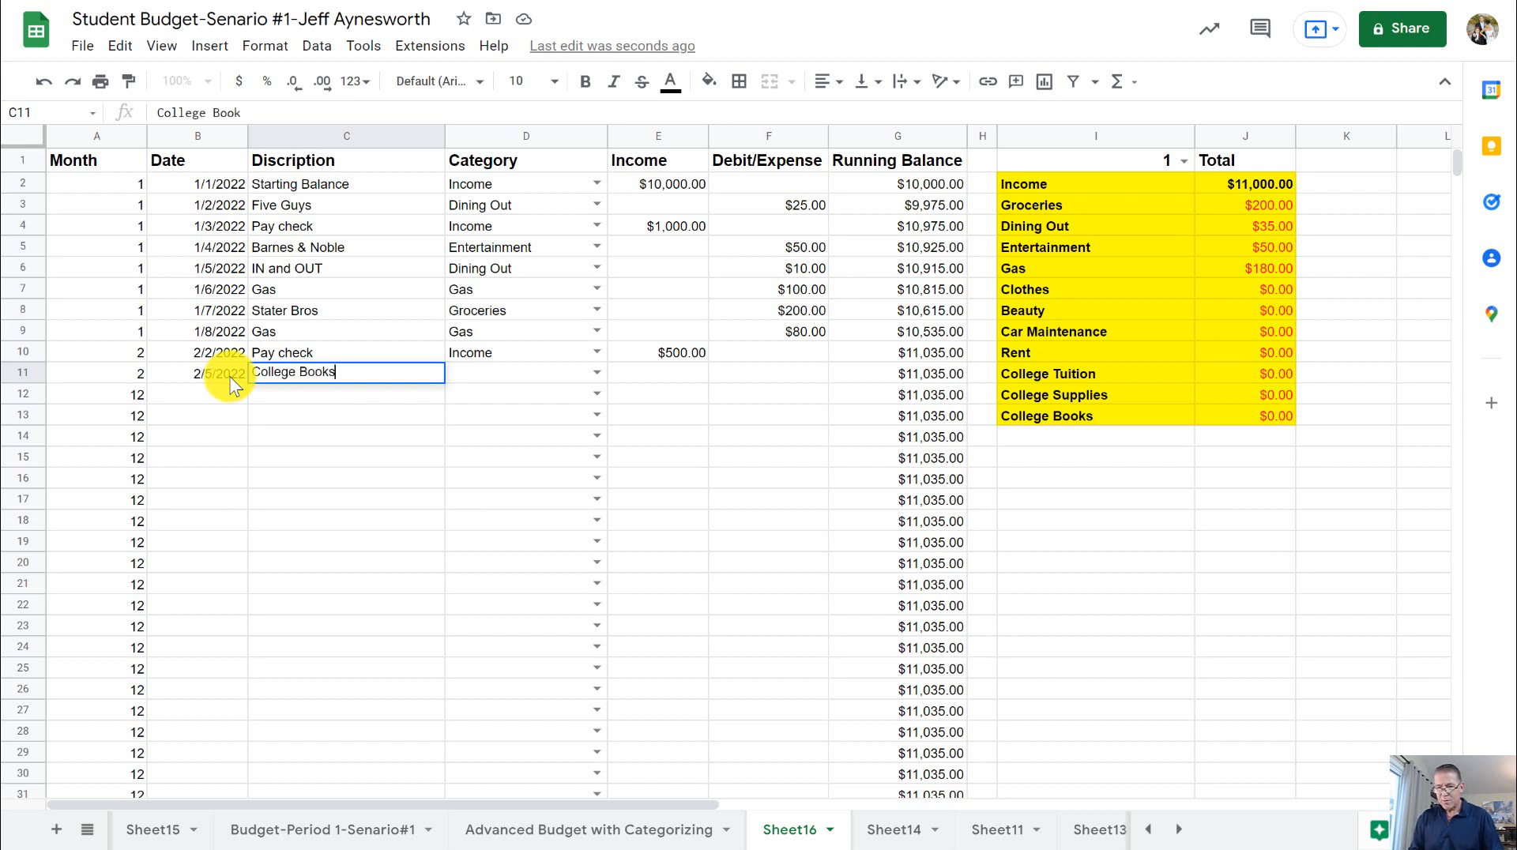
key("Tab")
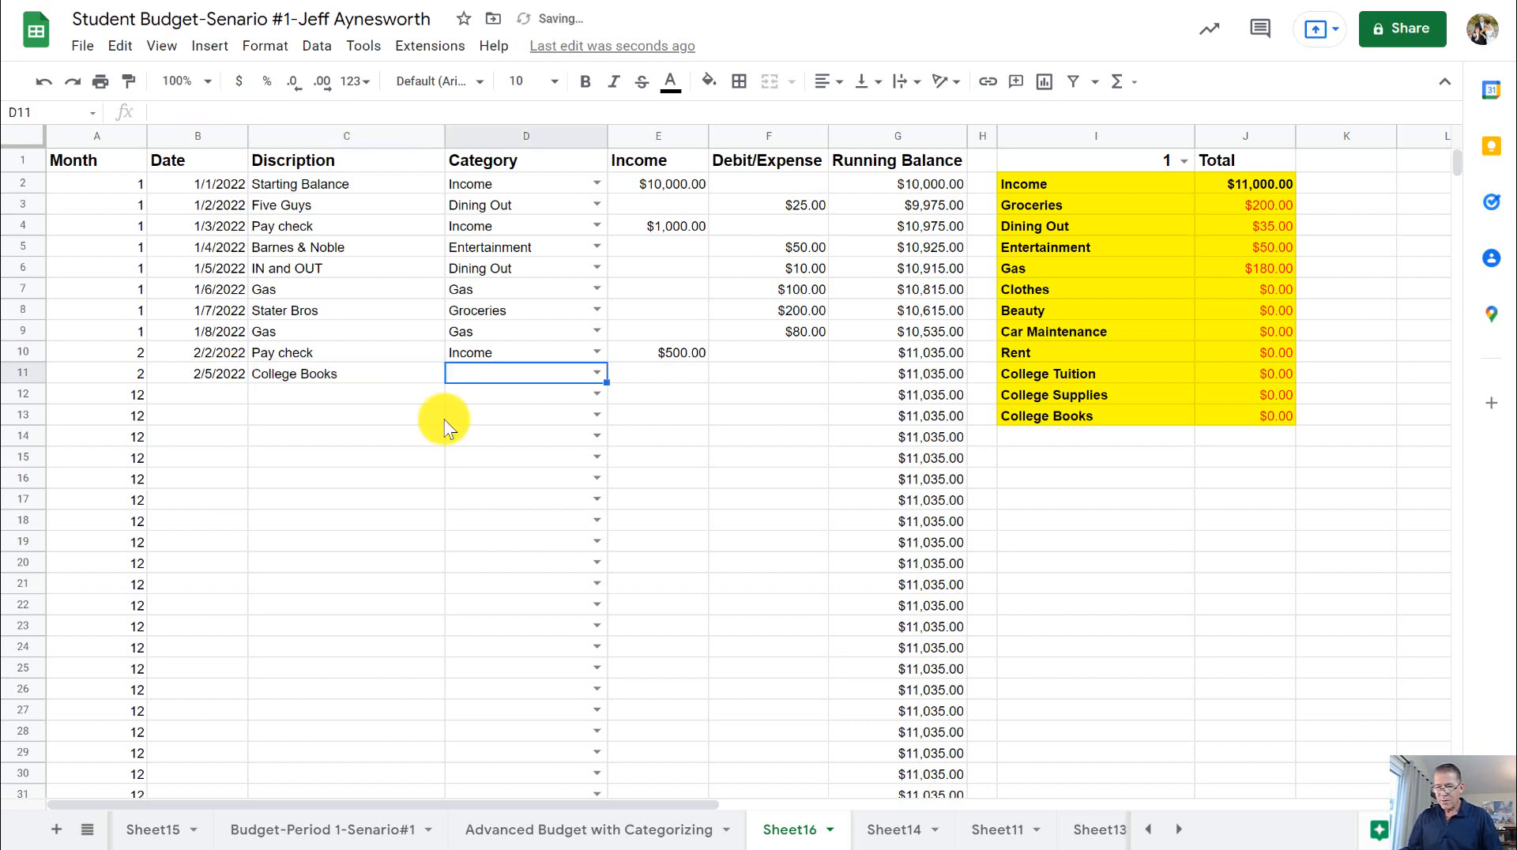
- Categorize the row 11 transaction as College Books and enter 300 as its debit/expense amount
left_click(596, 372)
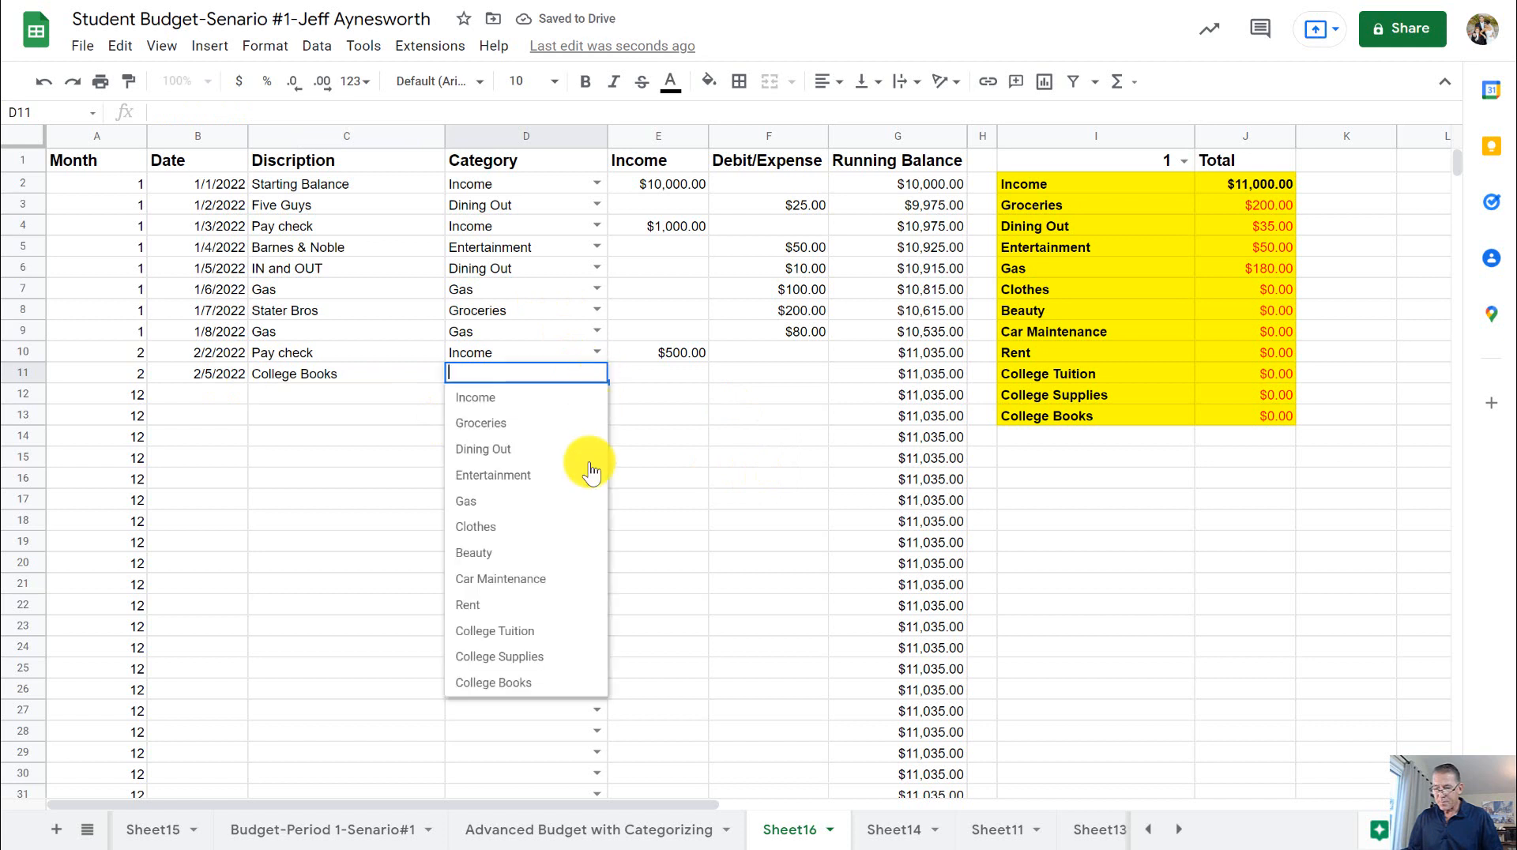
left_click(534, 684)
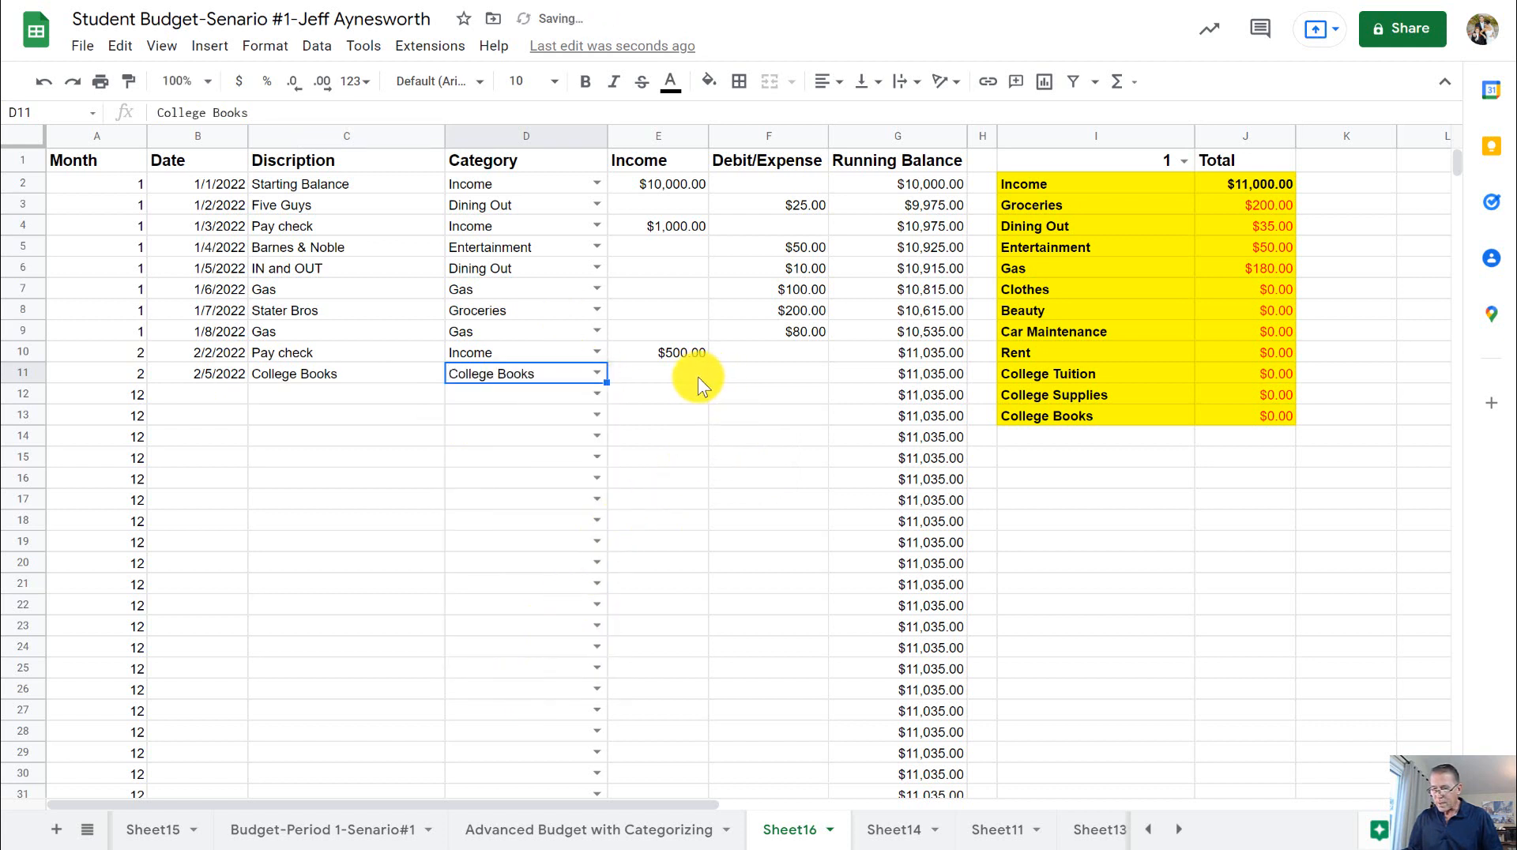
left_click(774, 374)
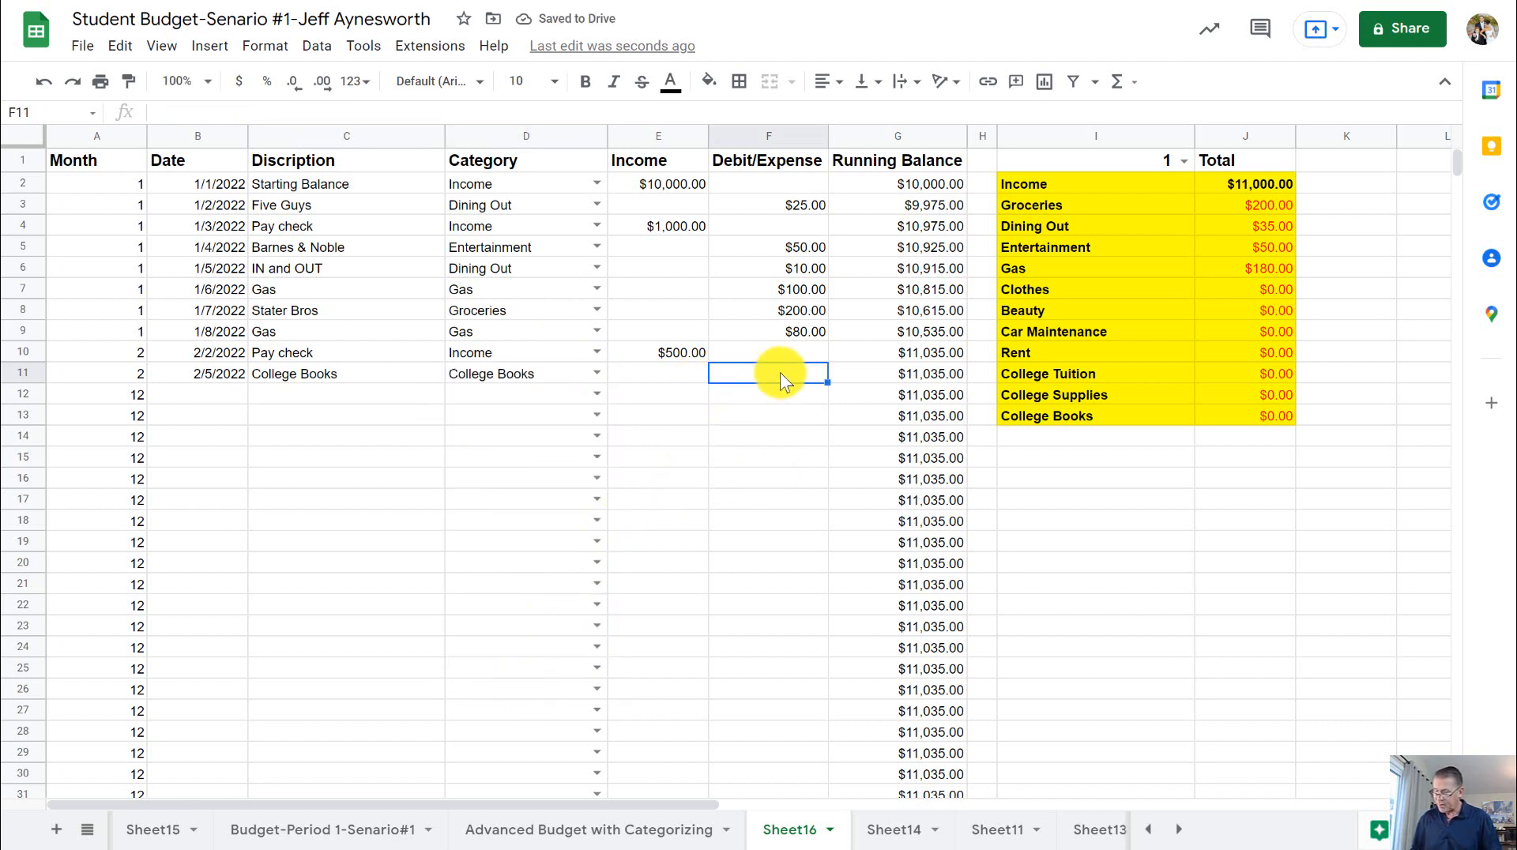
type("300")
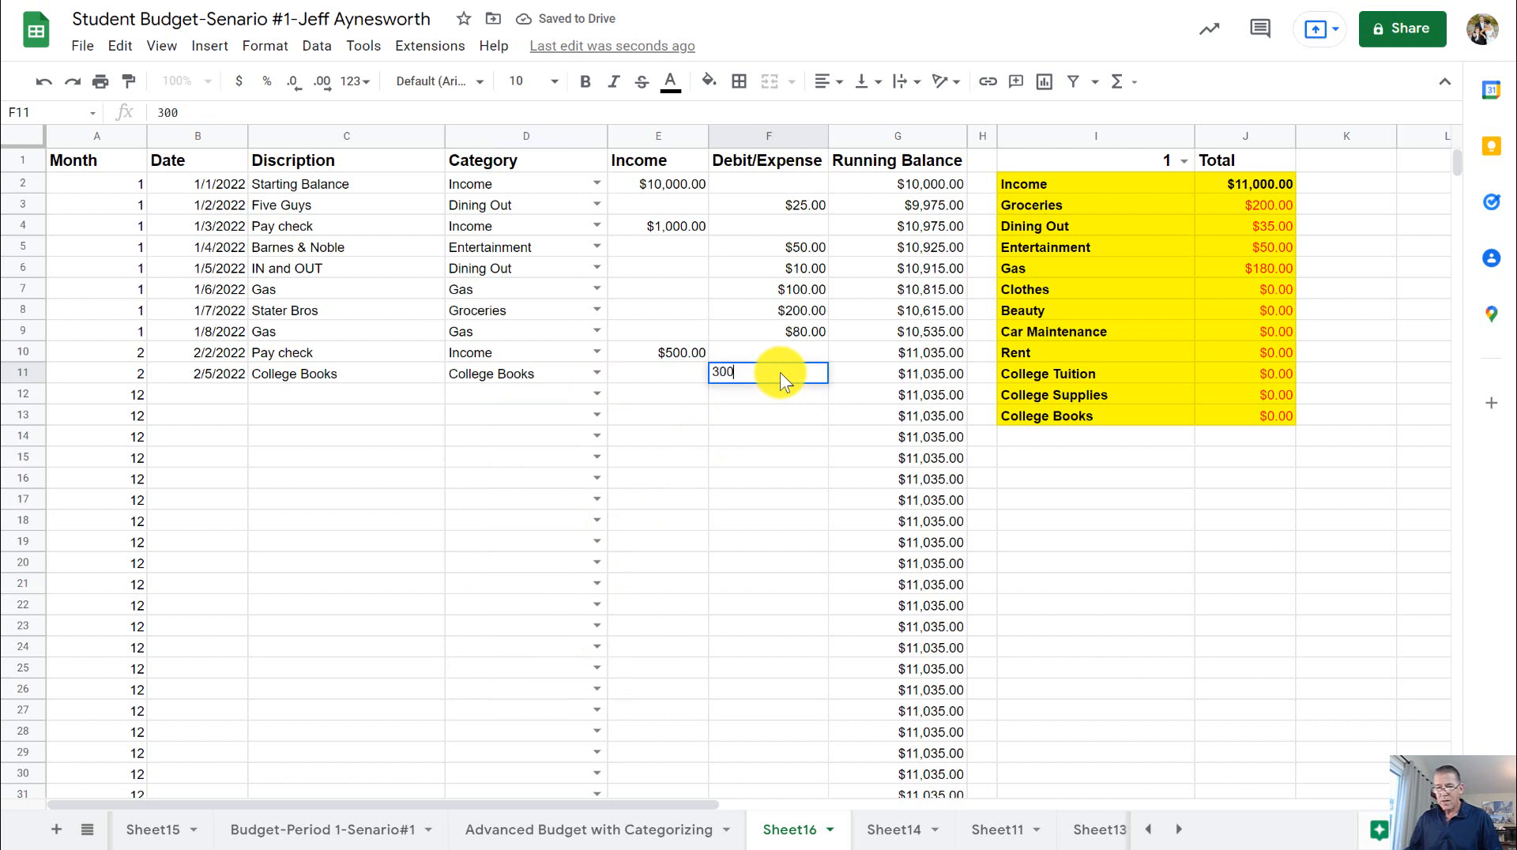
key("Return")
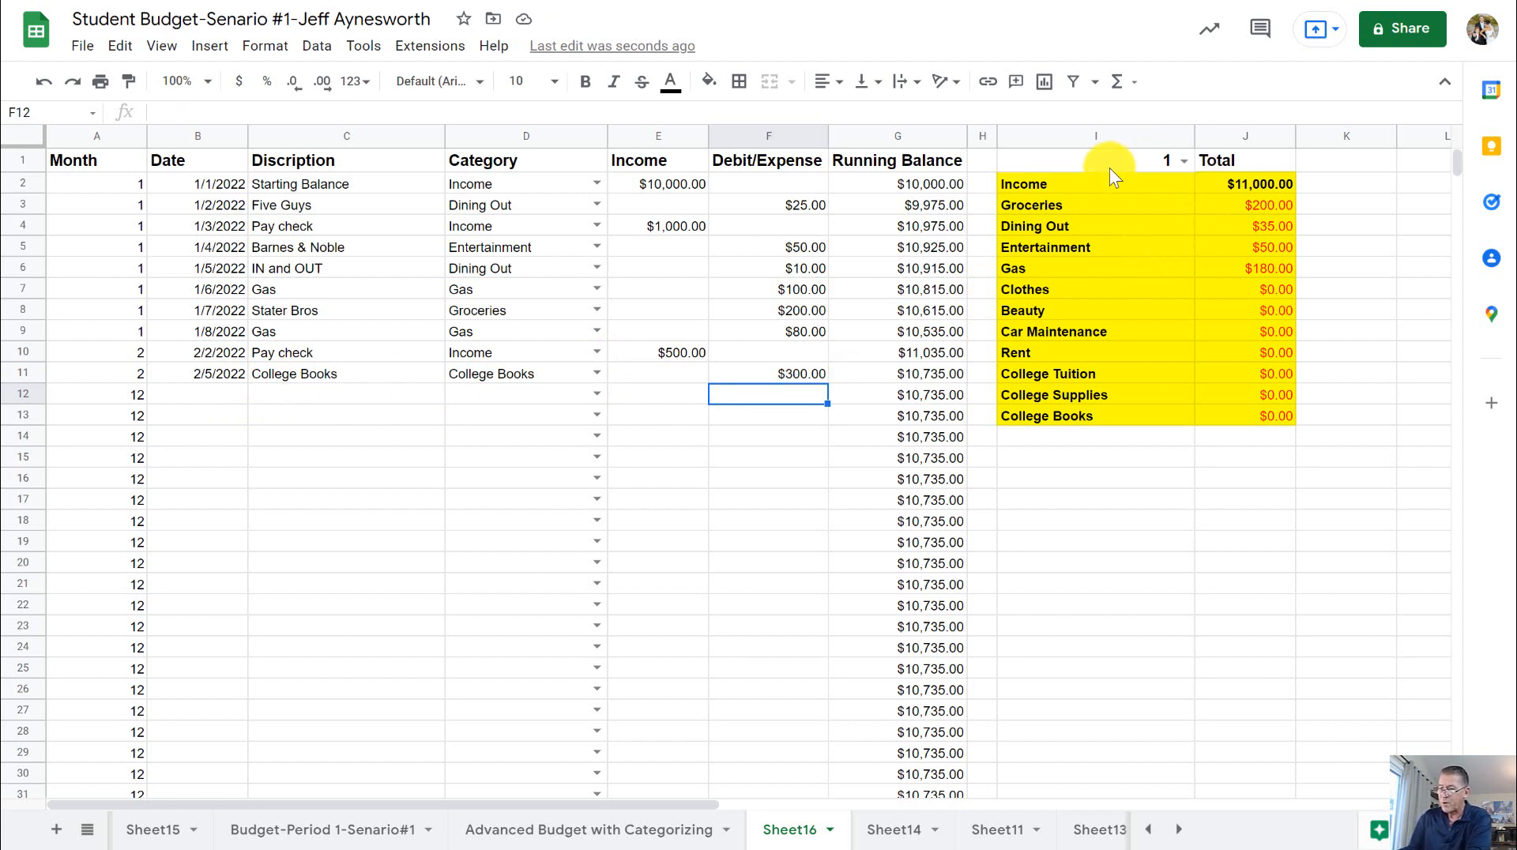
- Switch the month selector in I1 to 2 and check the February Income and College Books totals against their transactions
left_click(1184, 160)
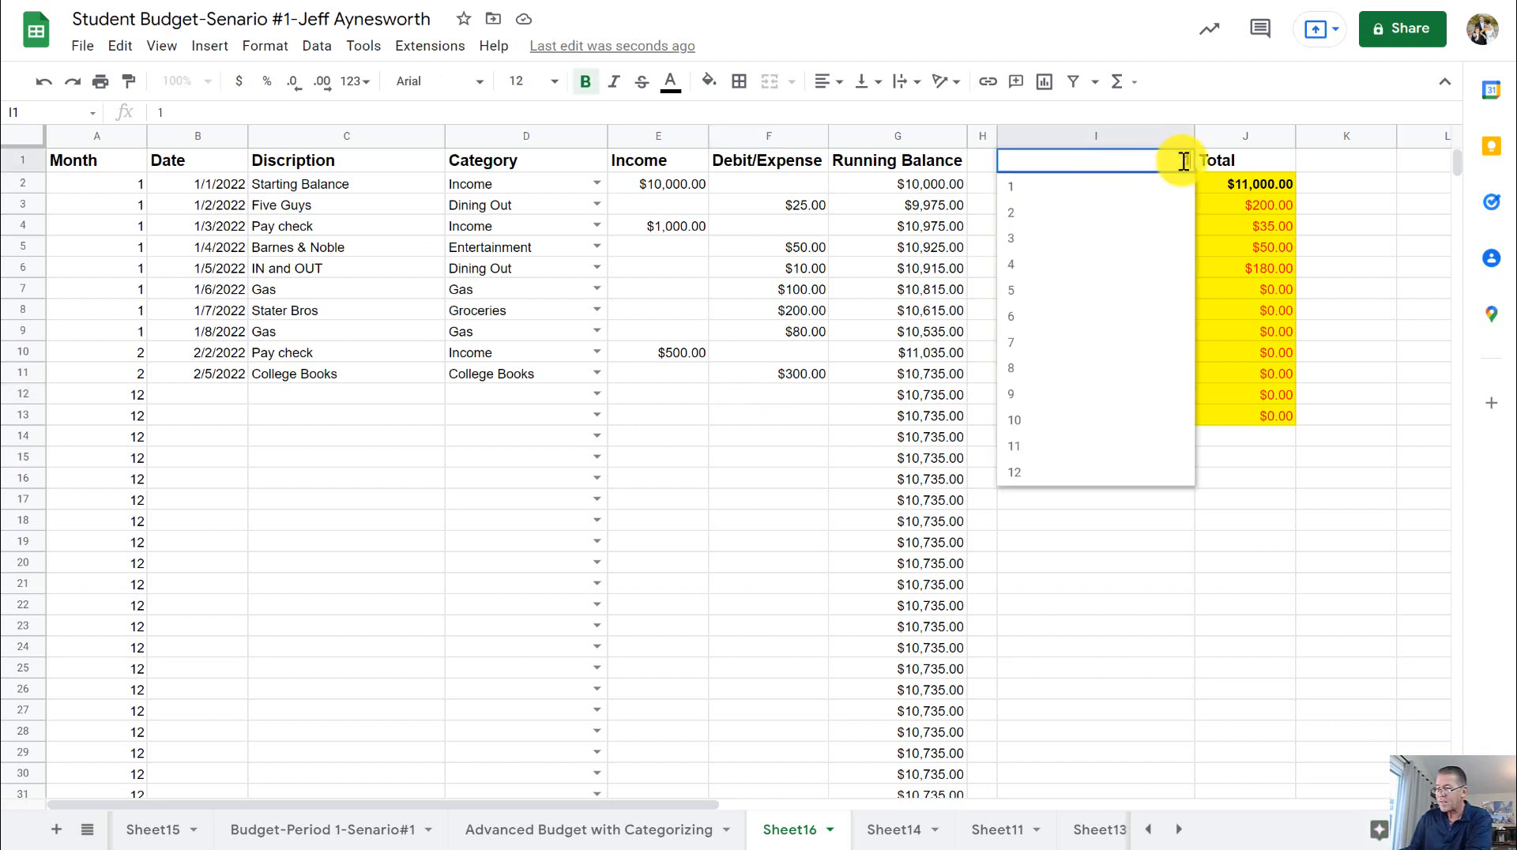
left_click(1083, 213)
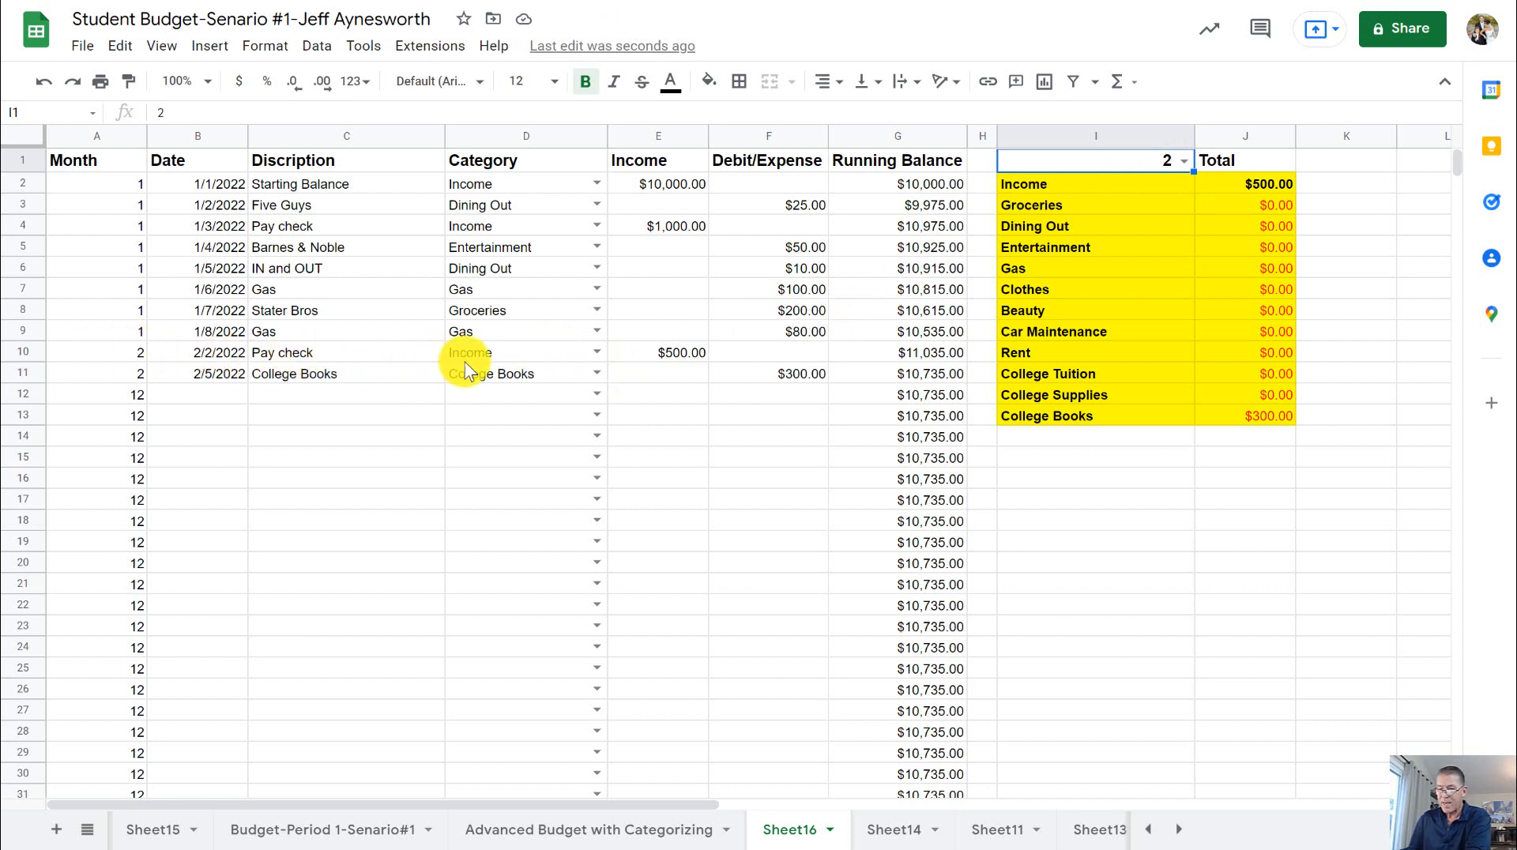
left_click(1269, 188)
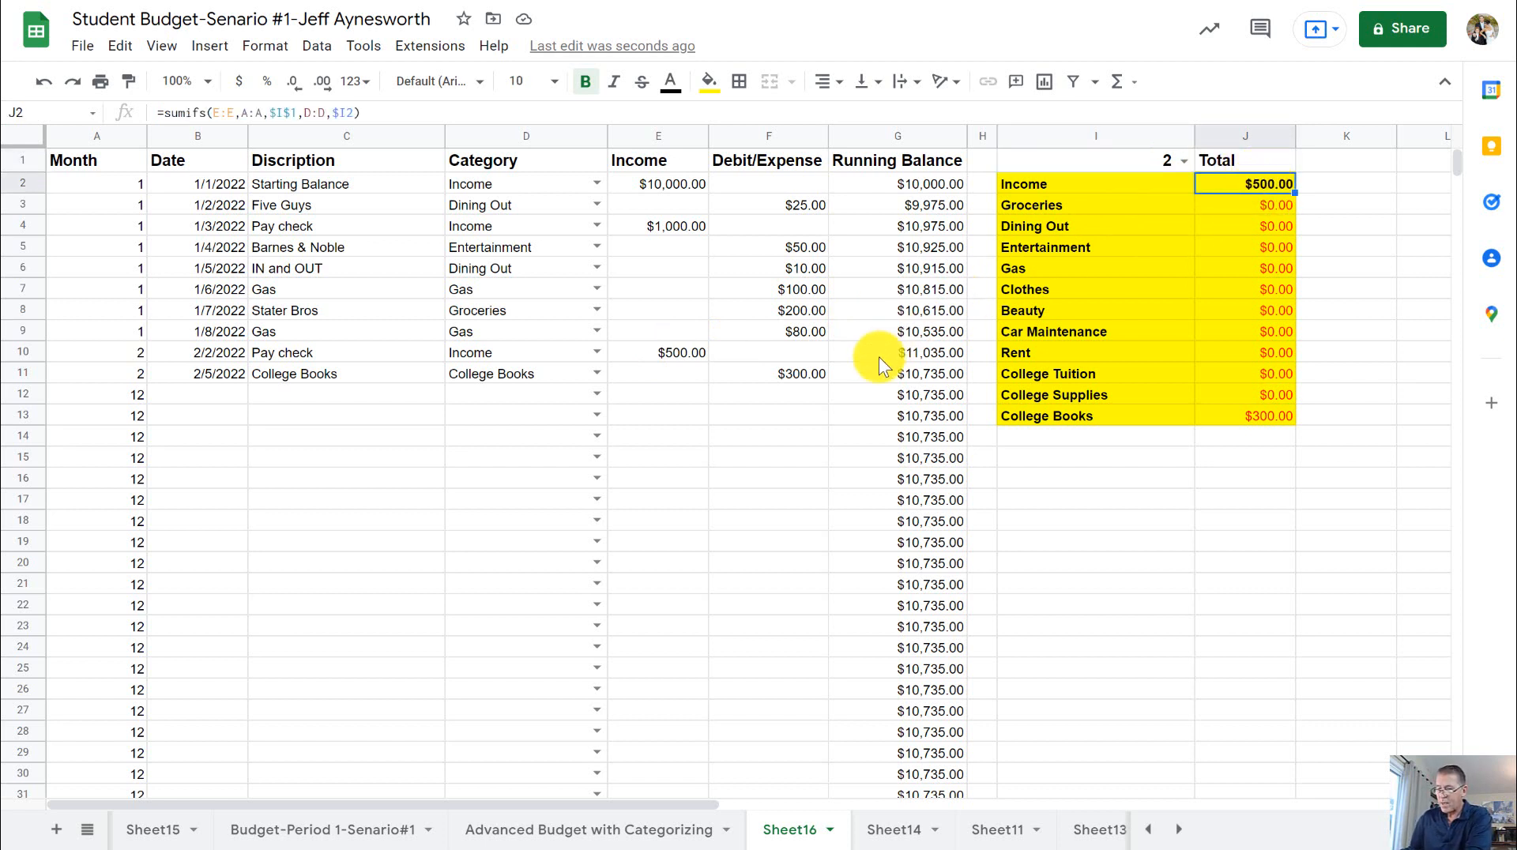
left_click(762, 378)
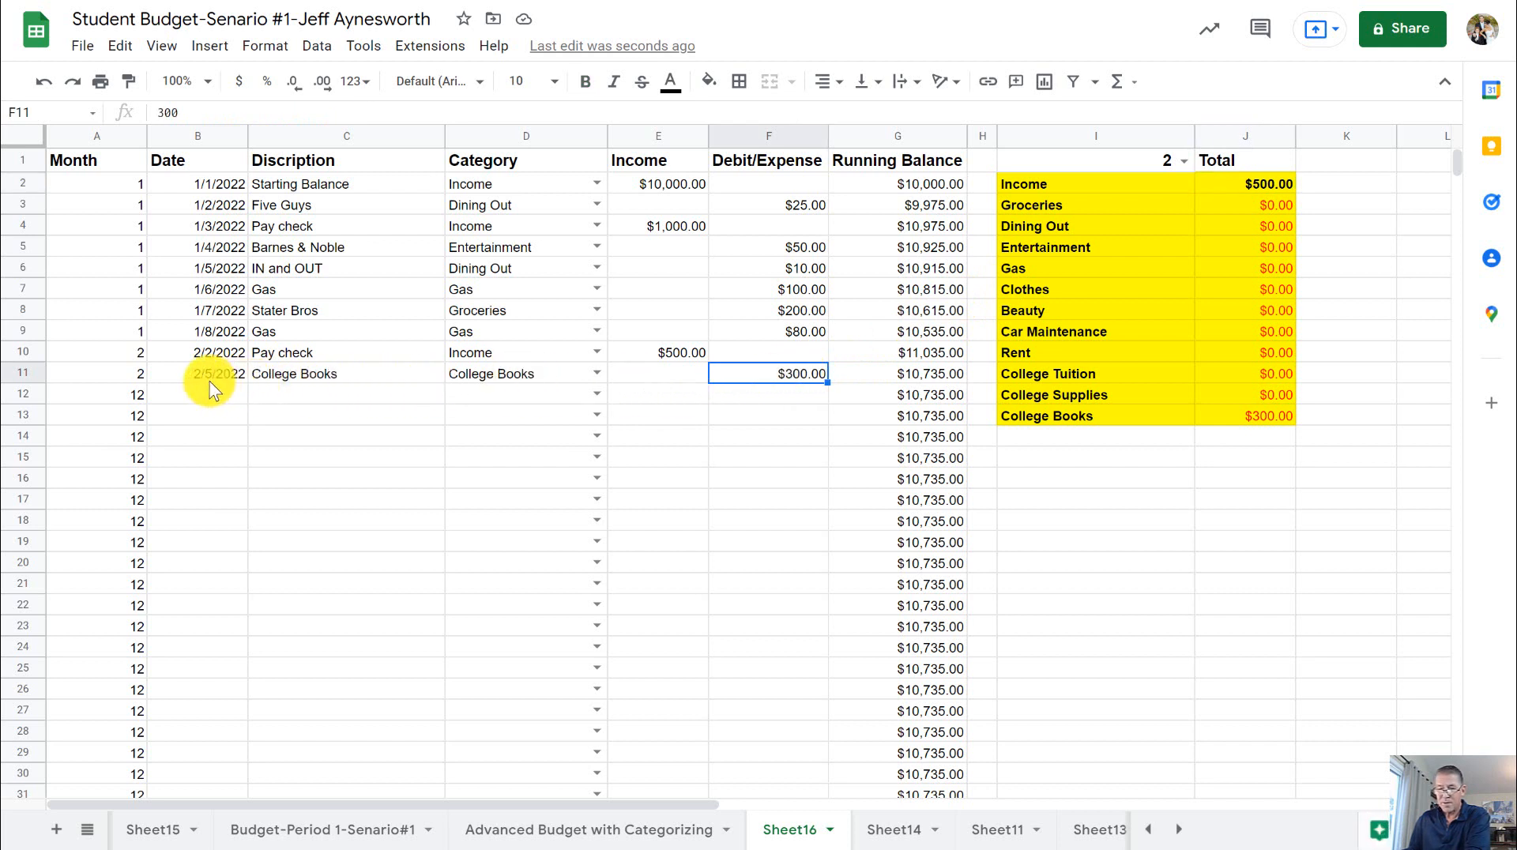
left_click(1264, 417)
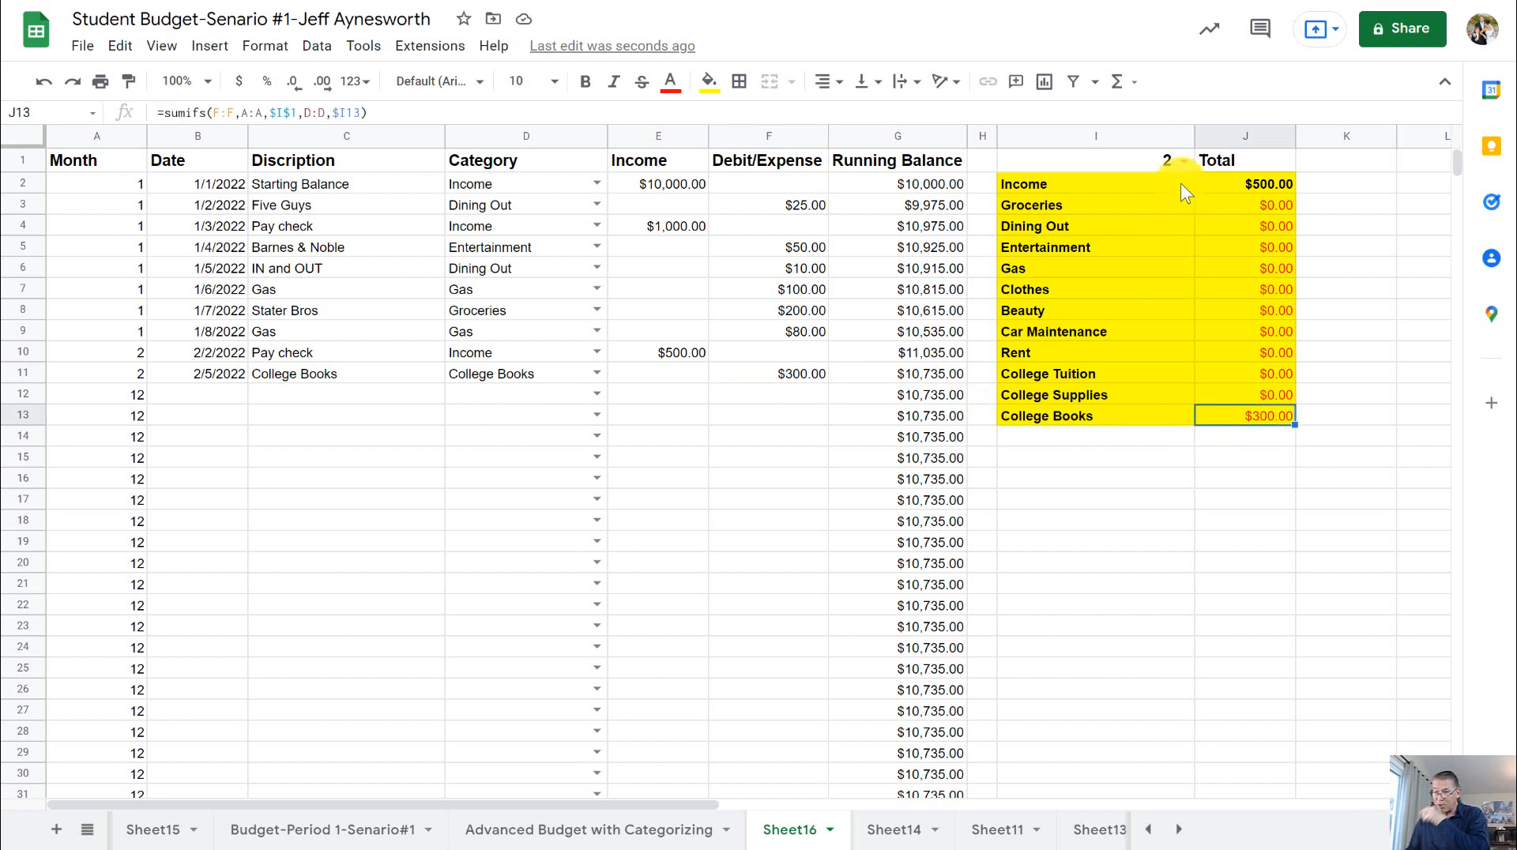
- Set the month selector in I1 to 3 and date a new March transaction in row 12 as 3-7
left_click(1184, 163)
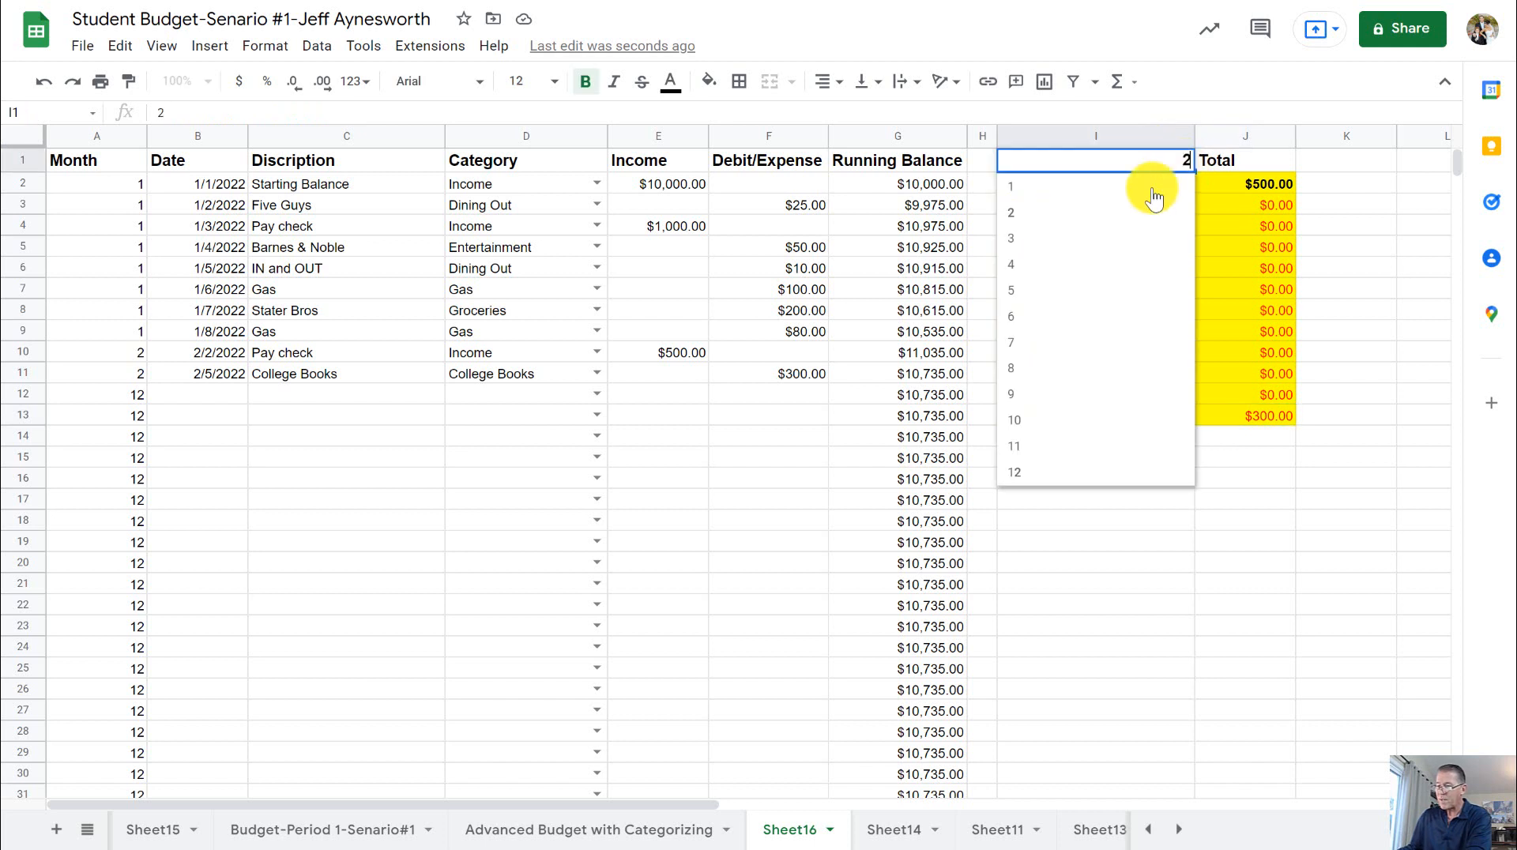
left_click(1060, 237)
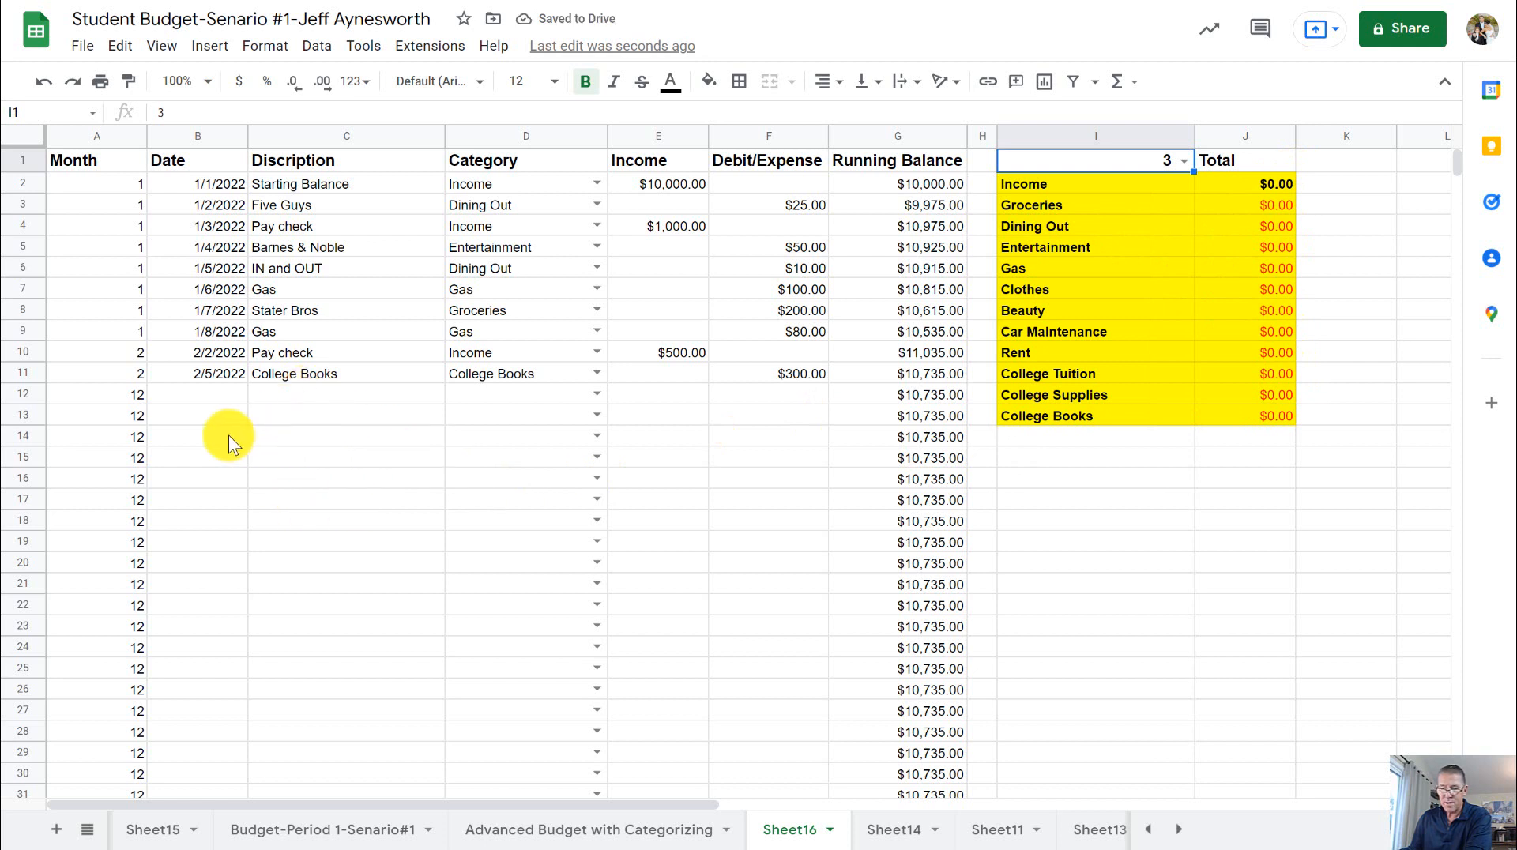
left_click(215, 394)
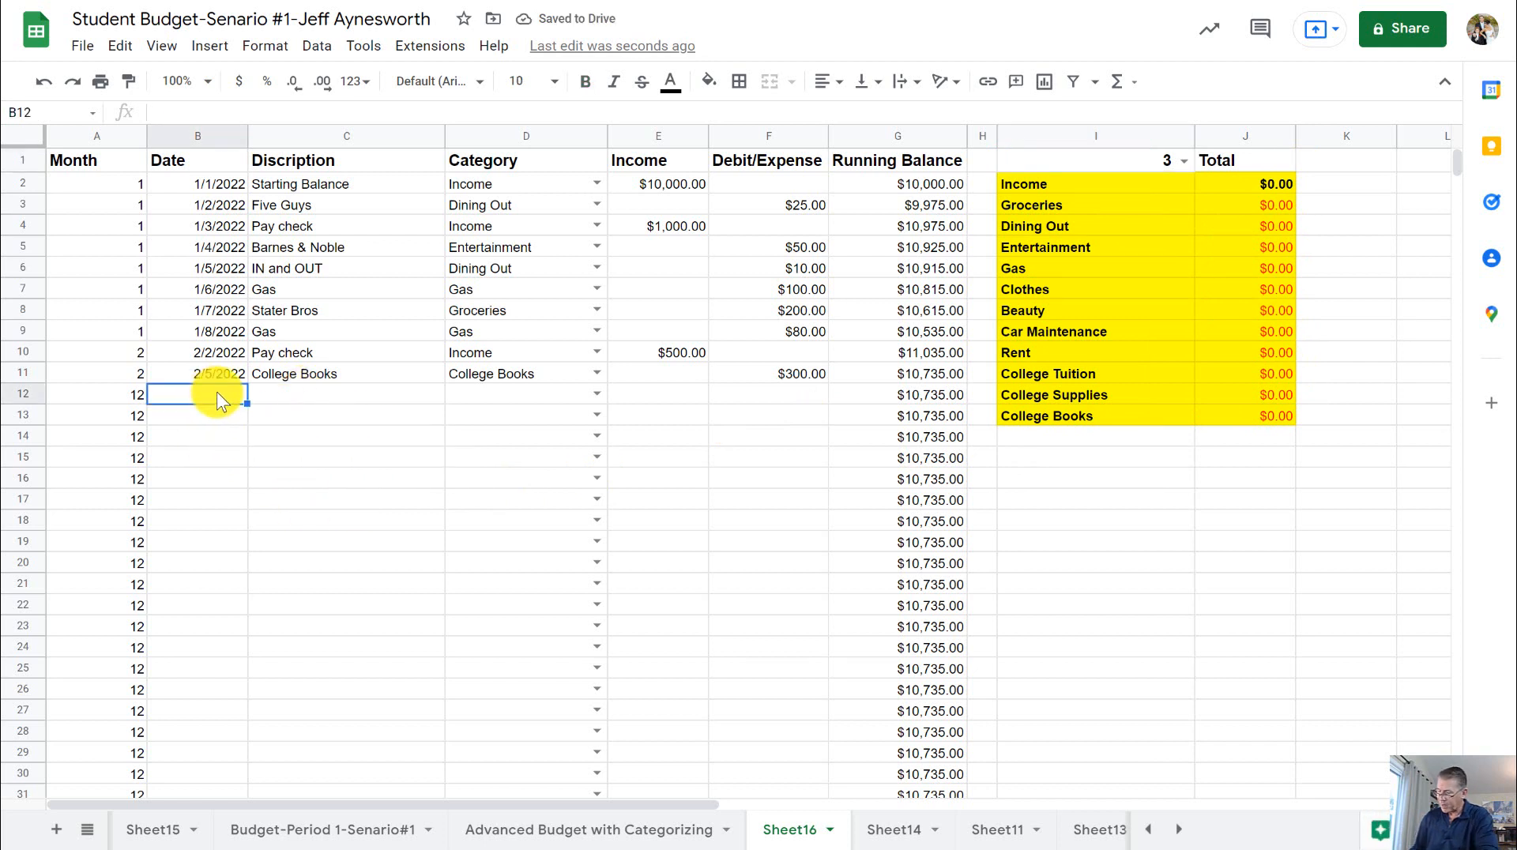
type("3")
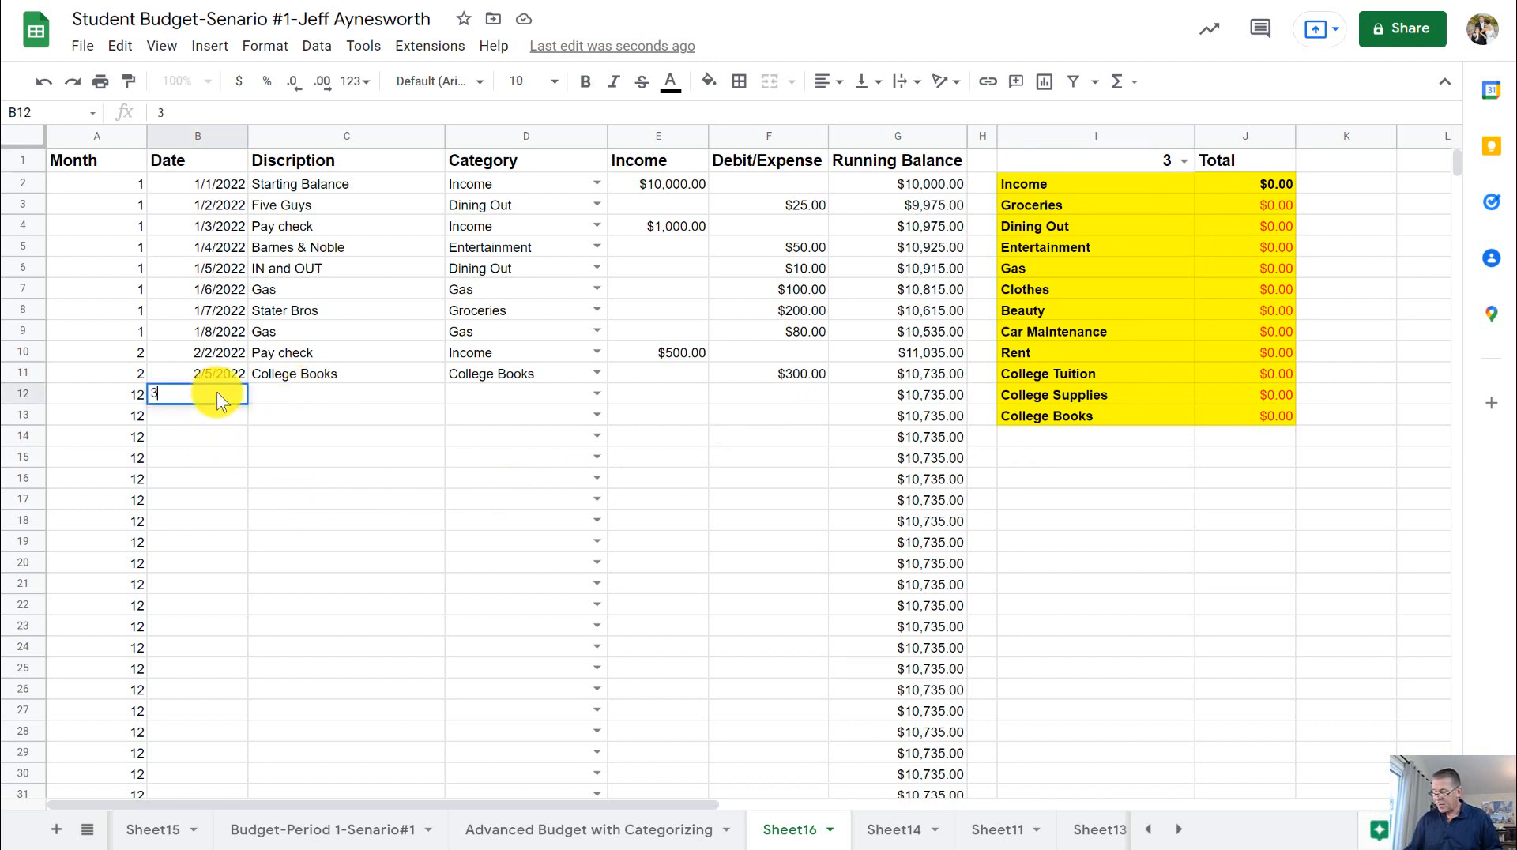
type("-7")
key("Tab")
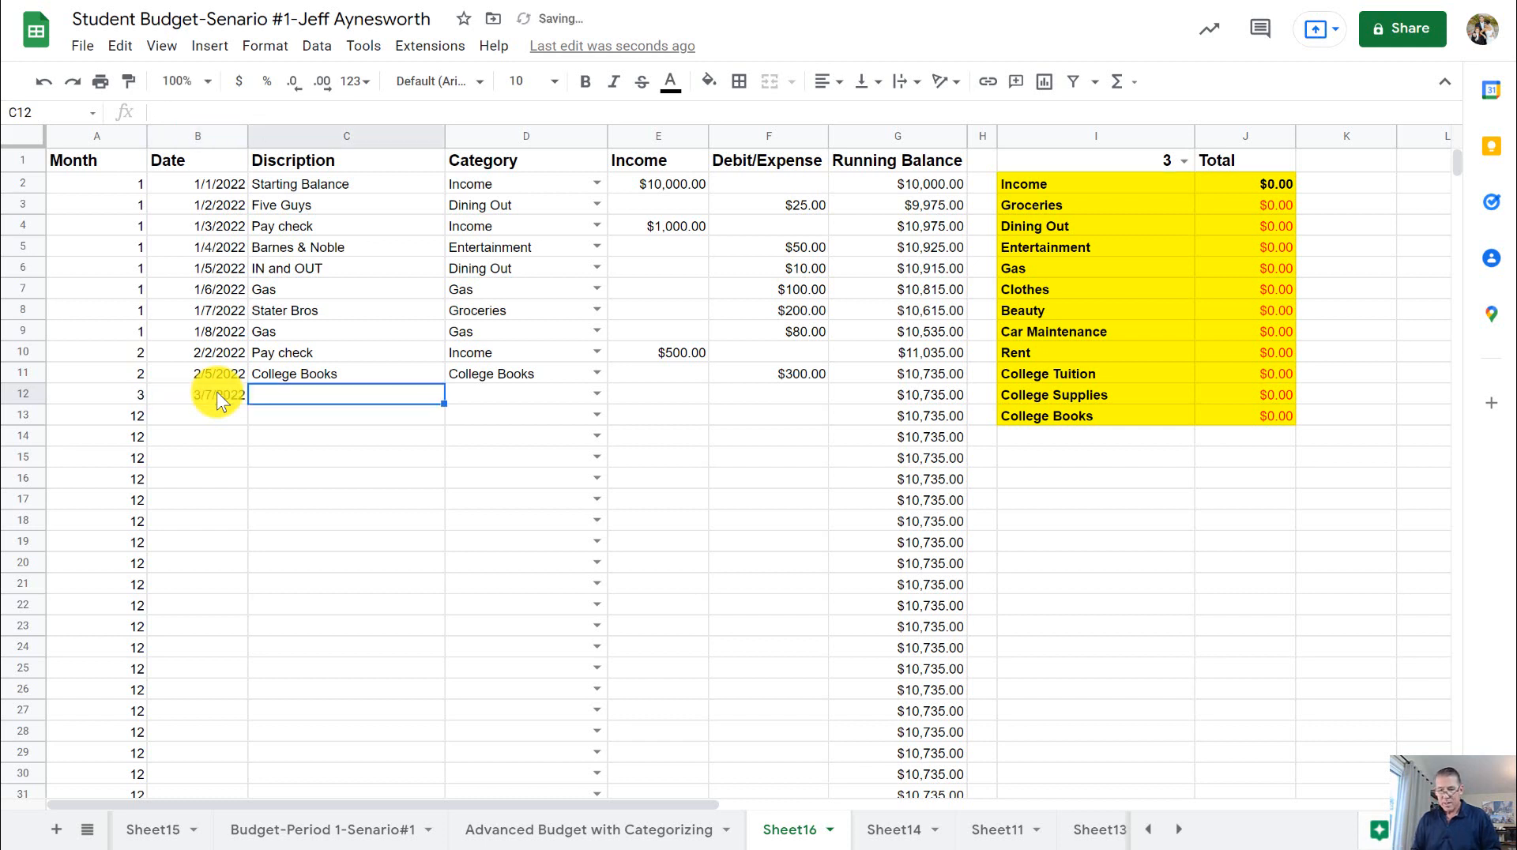
- Describe the row 12 transaction as Yard House and categorize it as Dining Out
type("G")
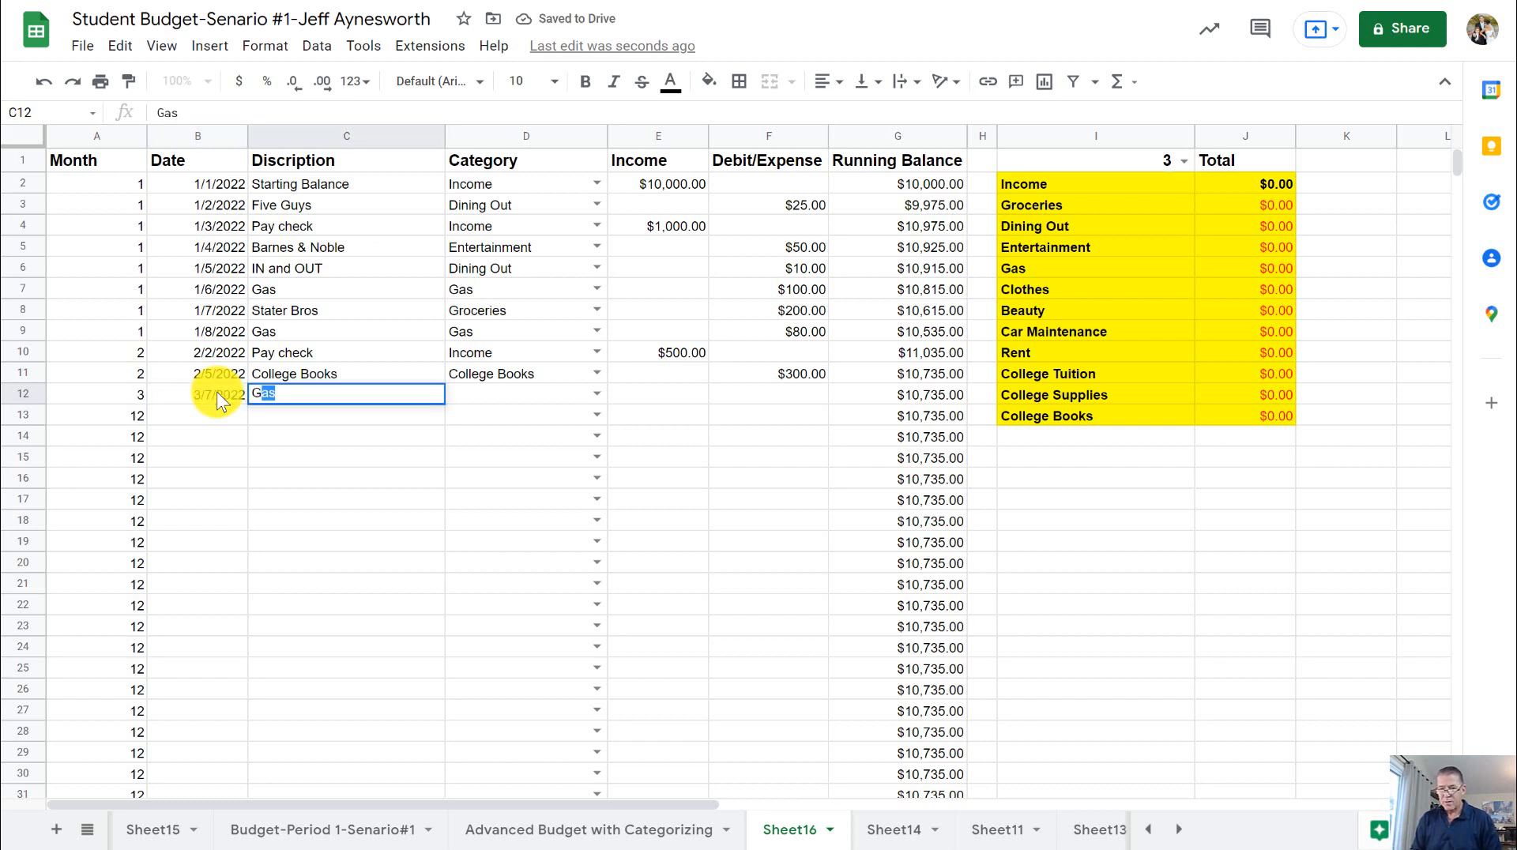
key("BackSpace")
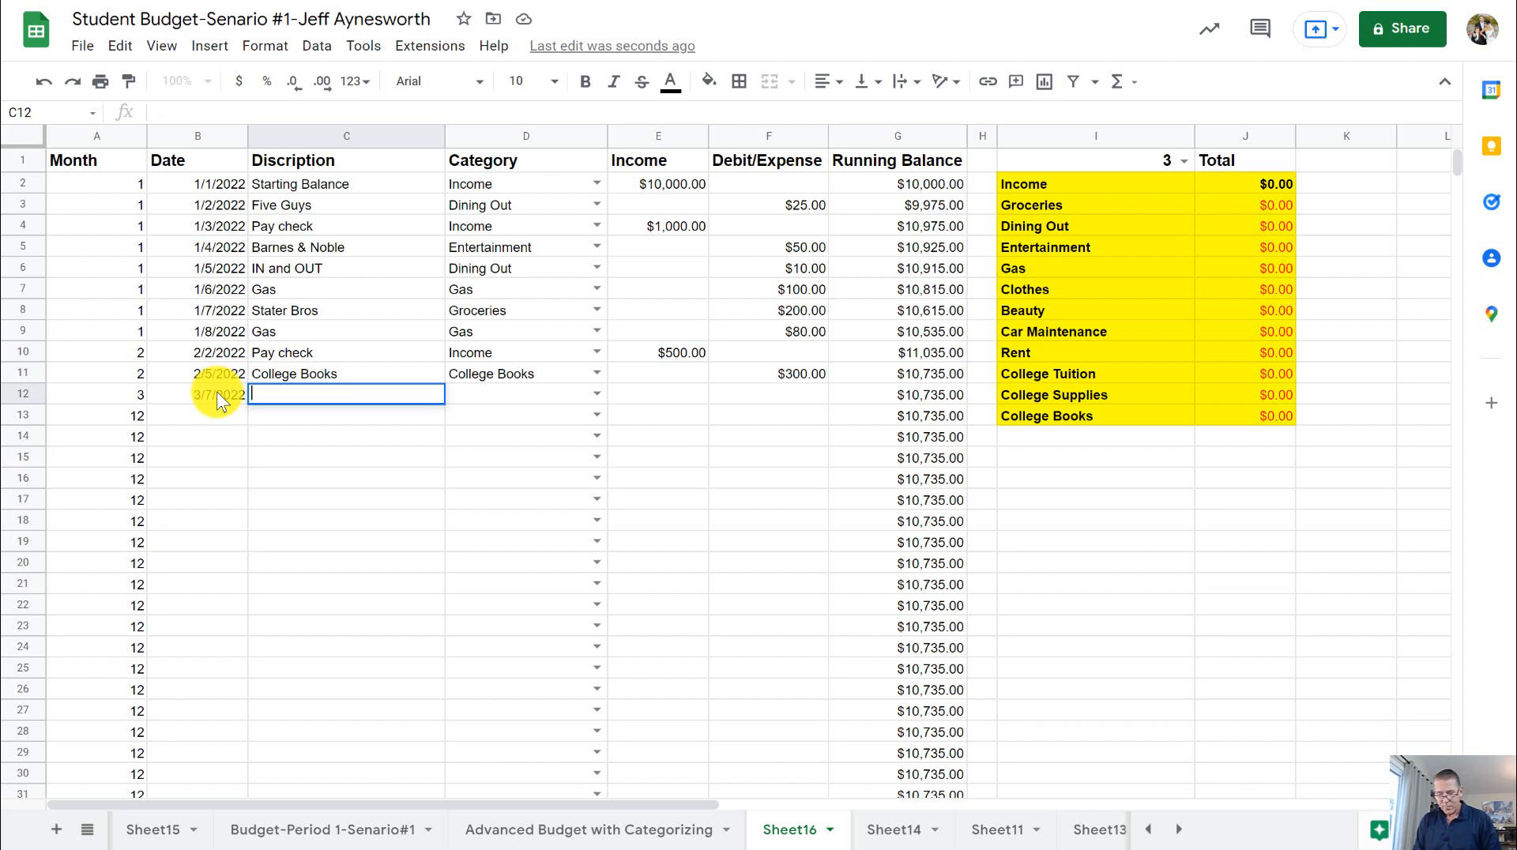
type("Yard")
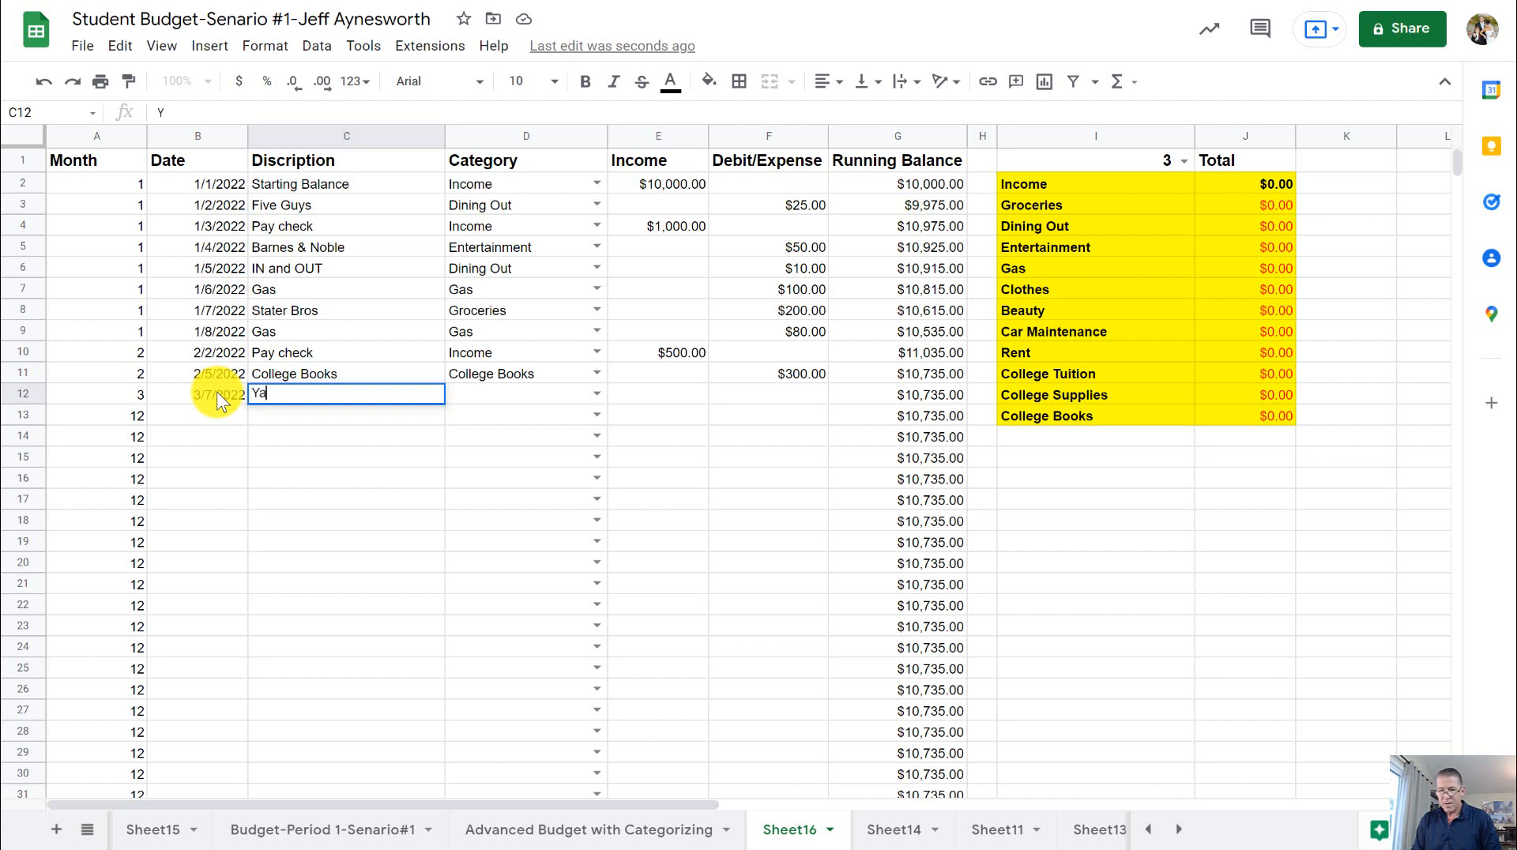
type("ouse")
key("Tab")
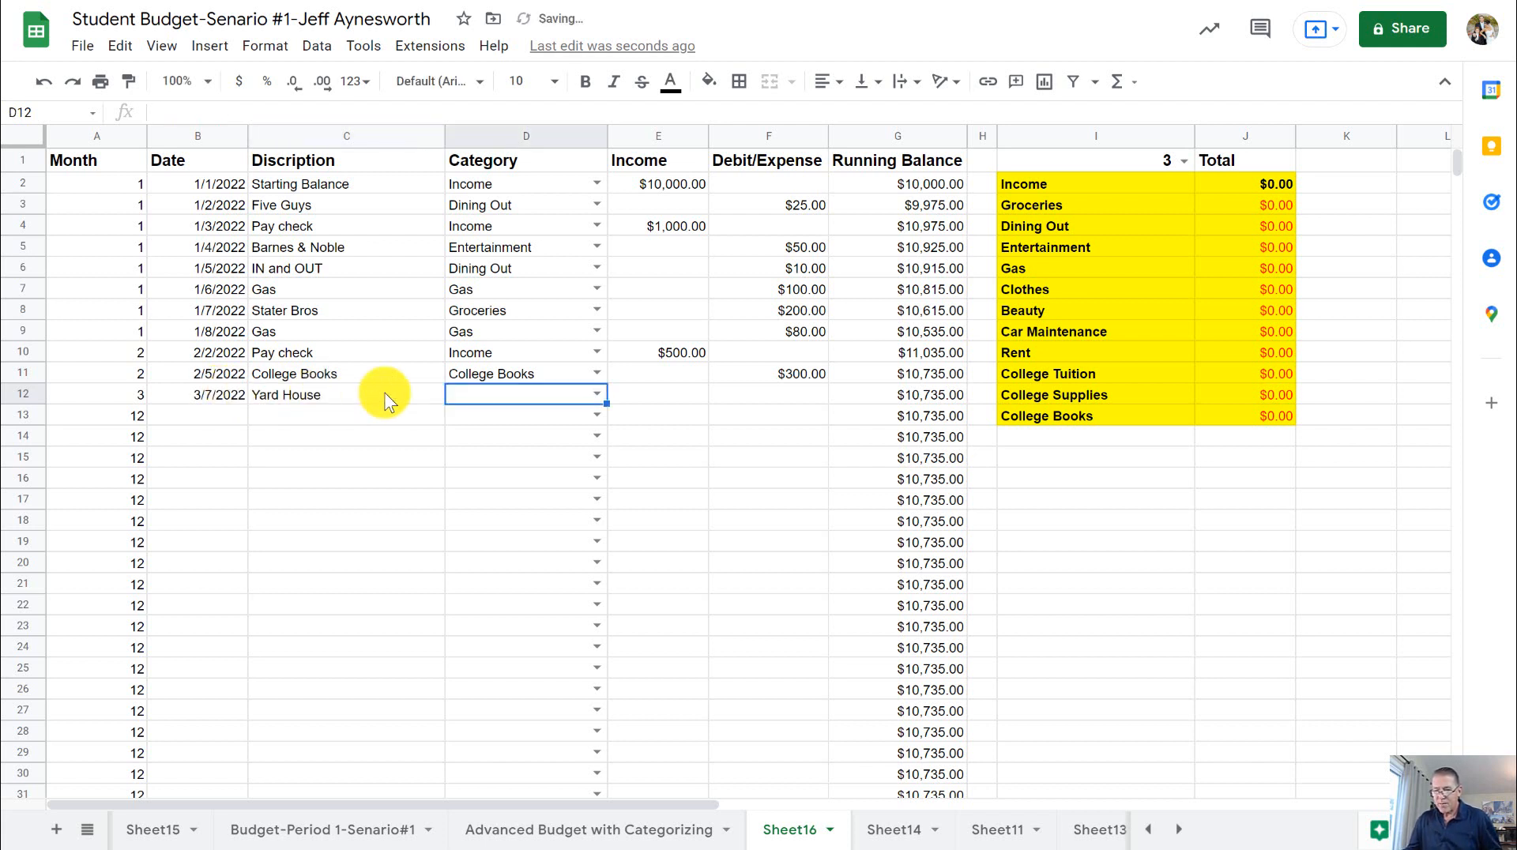
left_click(597, 393)
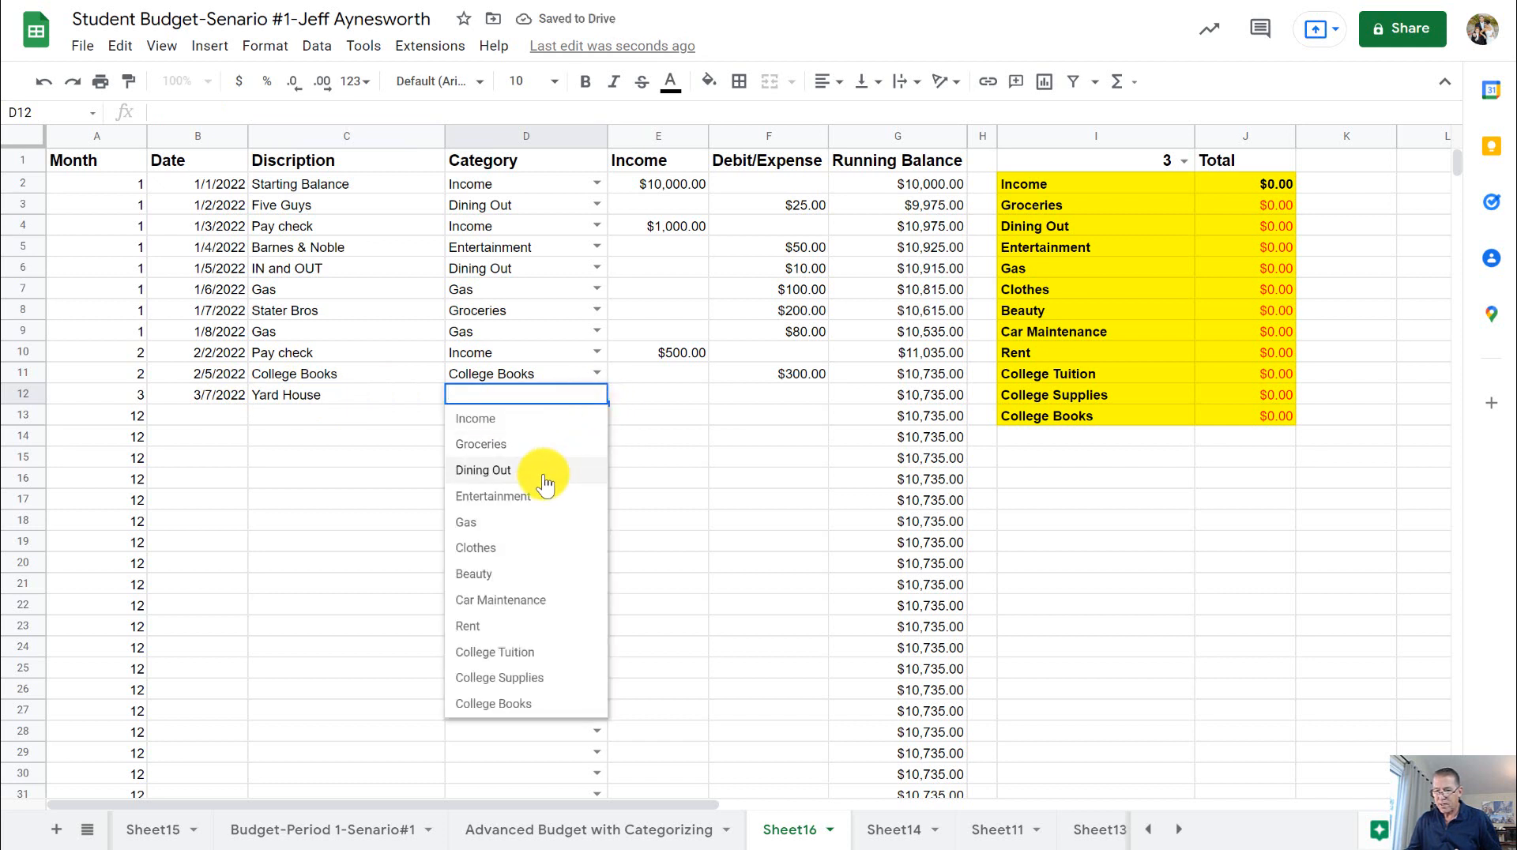
left_click(542, 467)
- Enter 150 as the debit/expense amount in row 12 and check the Dining Out total in J4
left_click(751, 388)
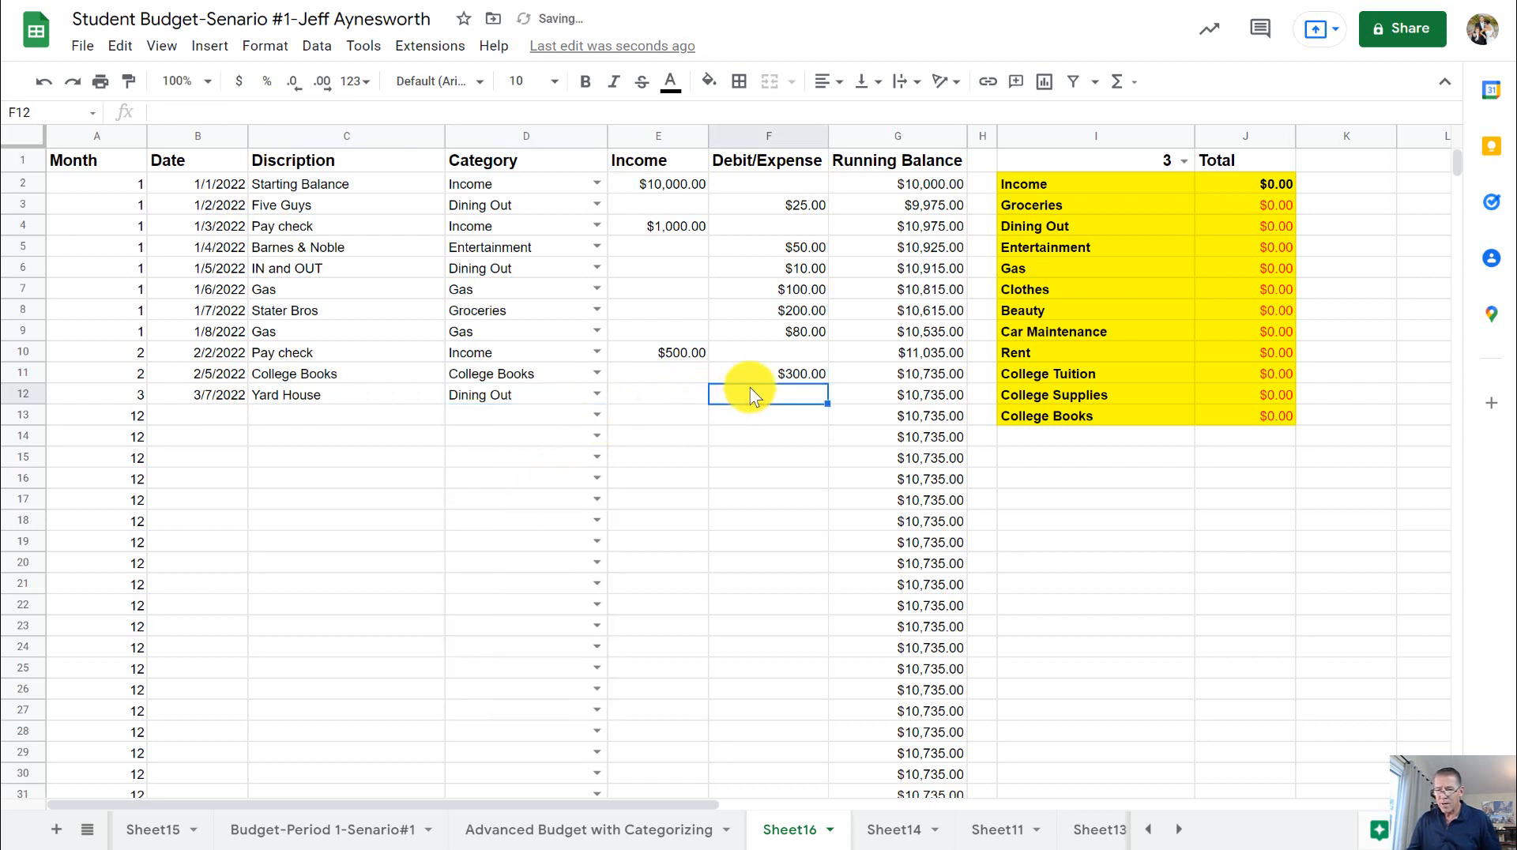
type("15")
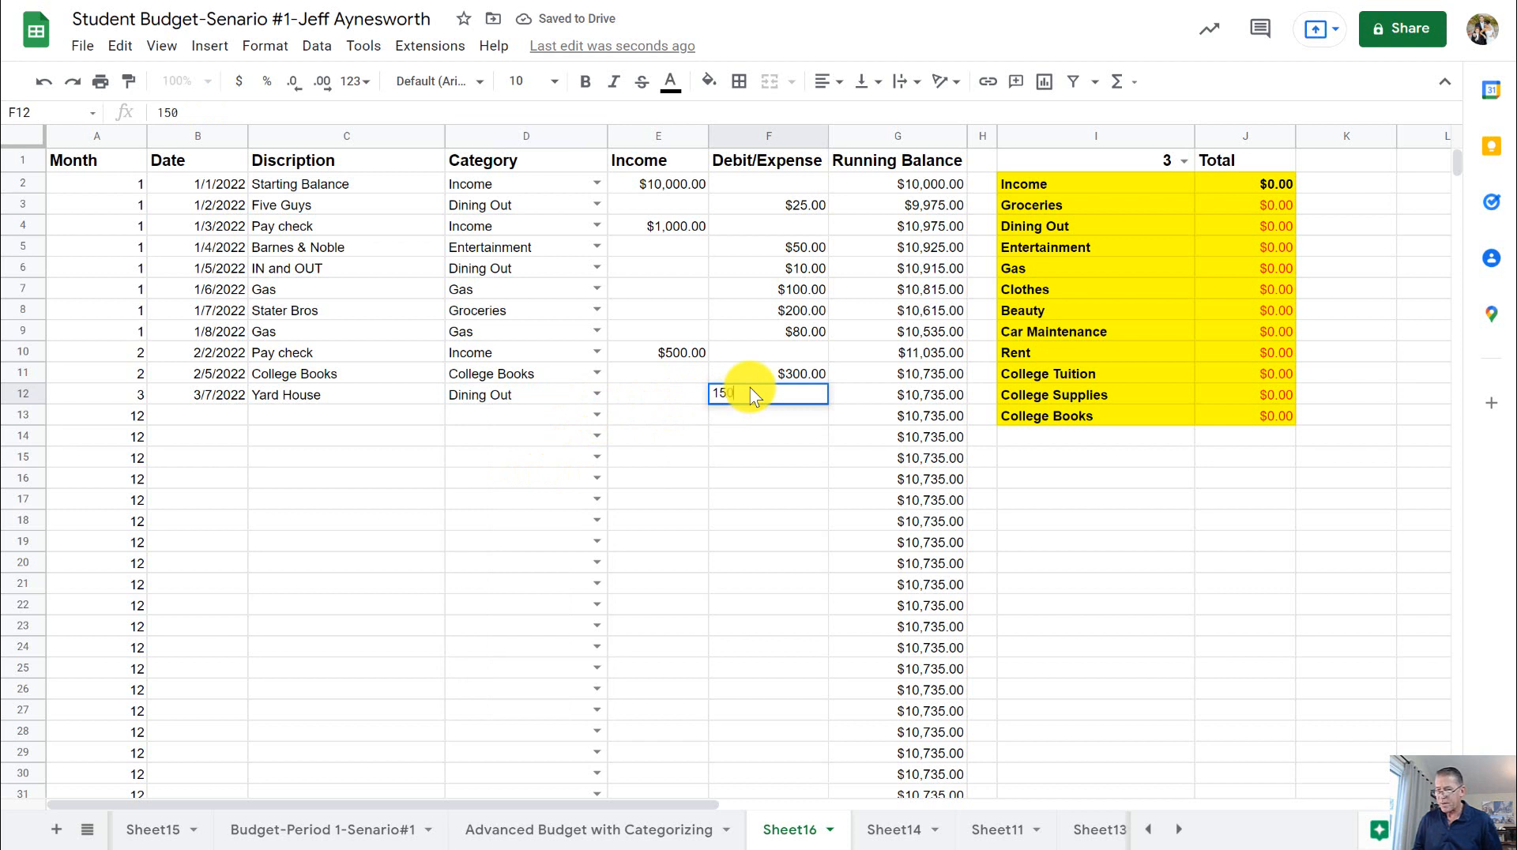
type("0")
key("Return")
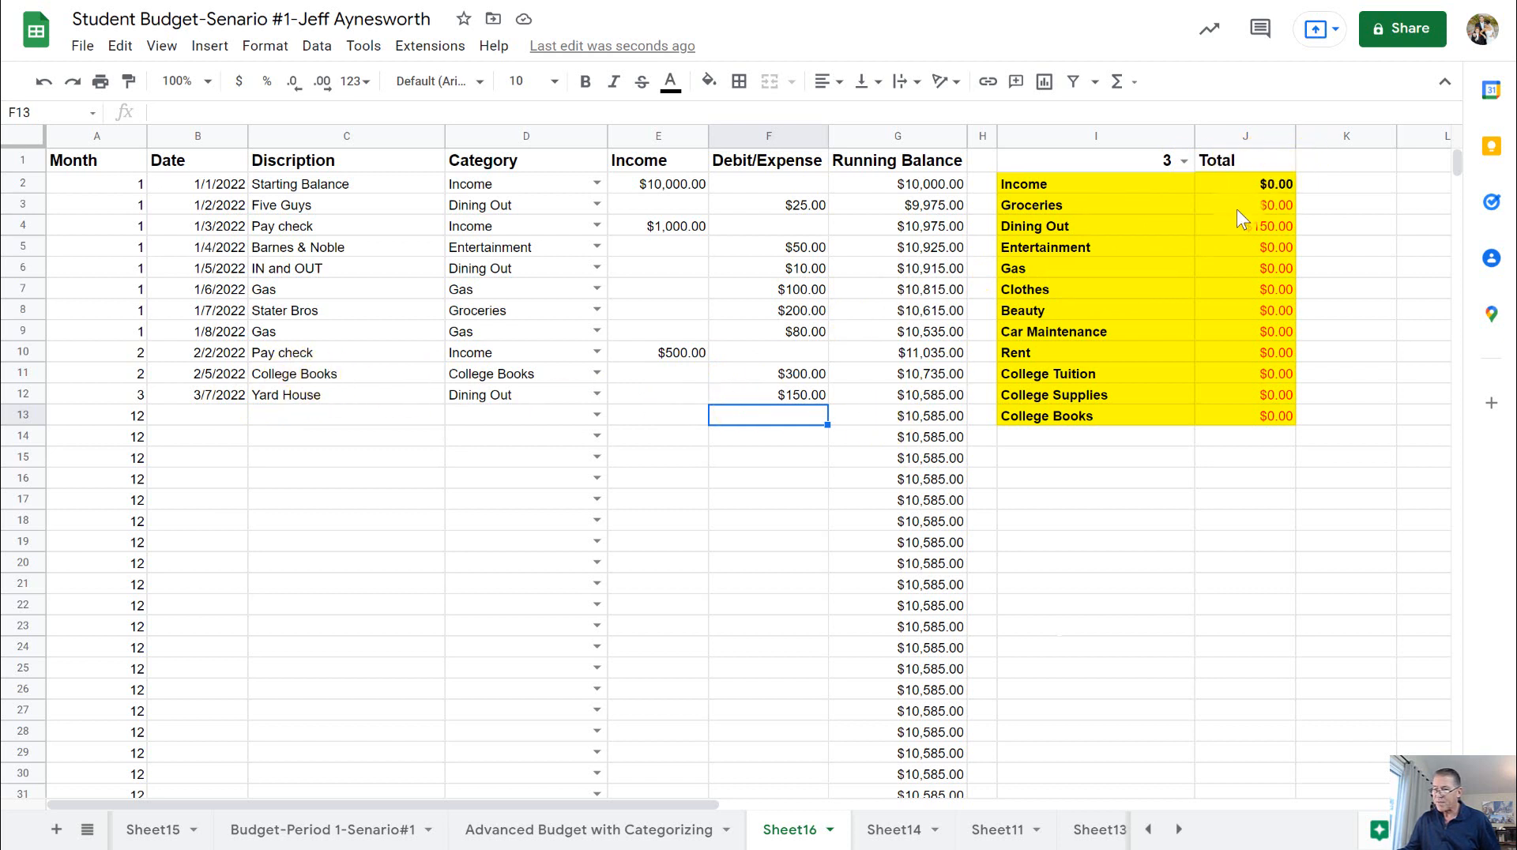
left_click(1275, 227)
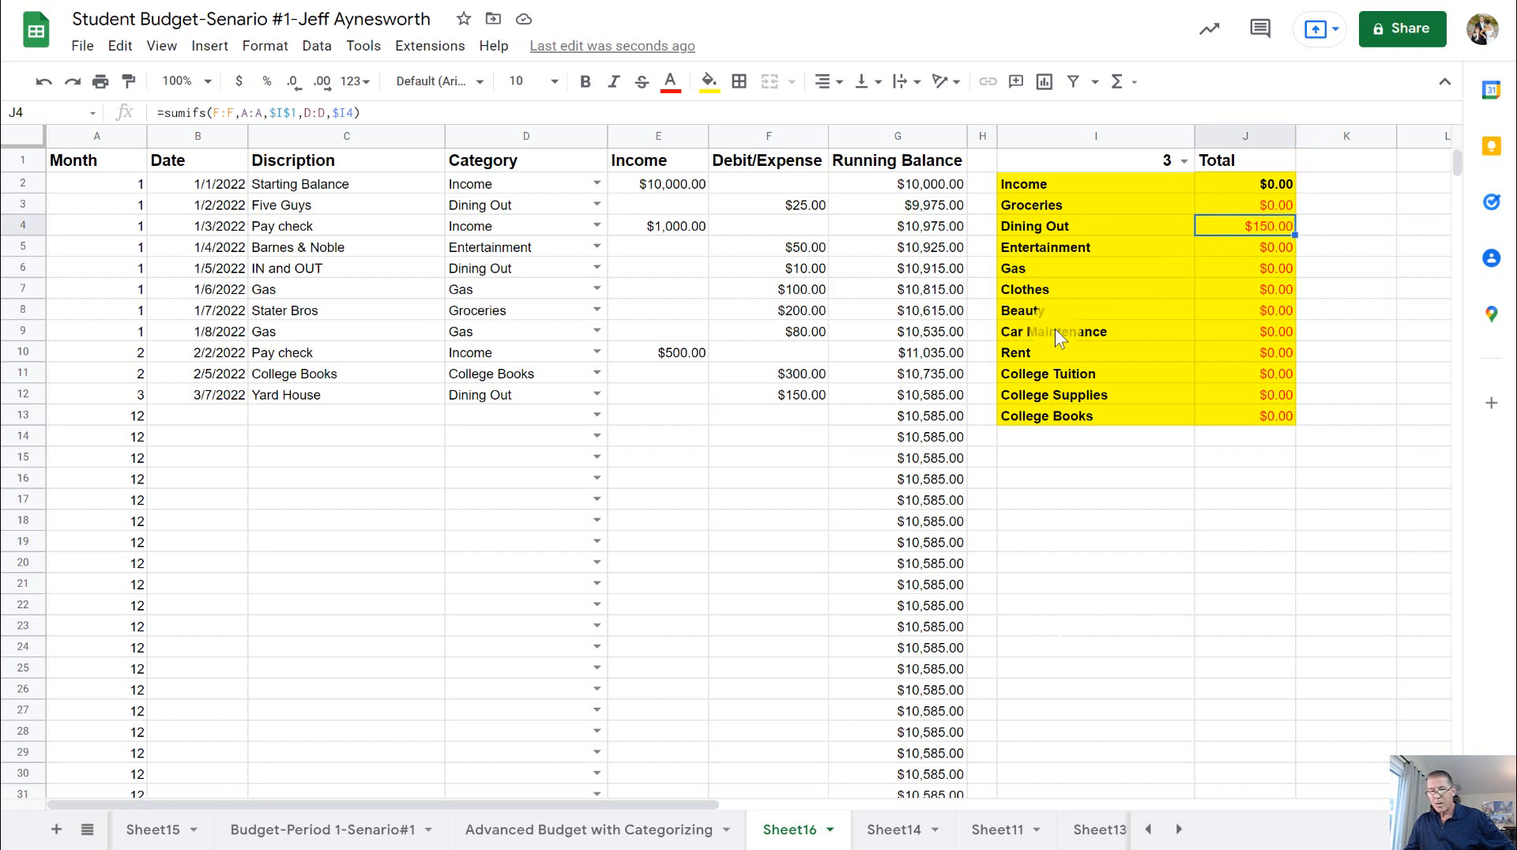
- Start a March transaction in row 13 dated 3-8 with the description Pay check and the category Income
left_click(218, 414)
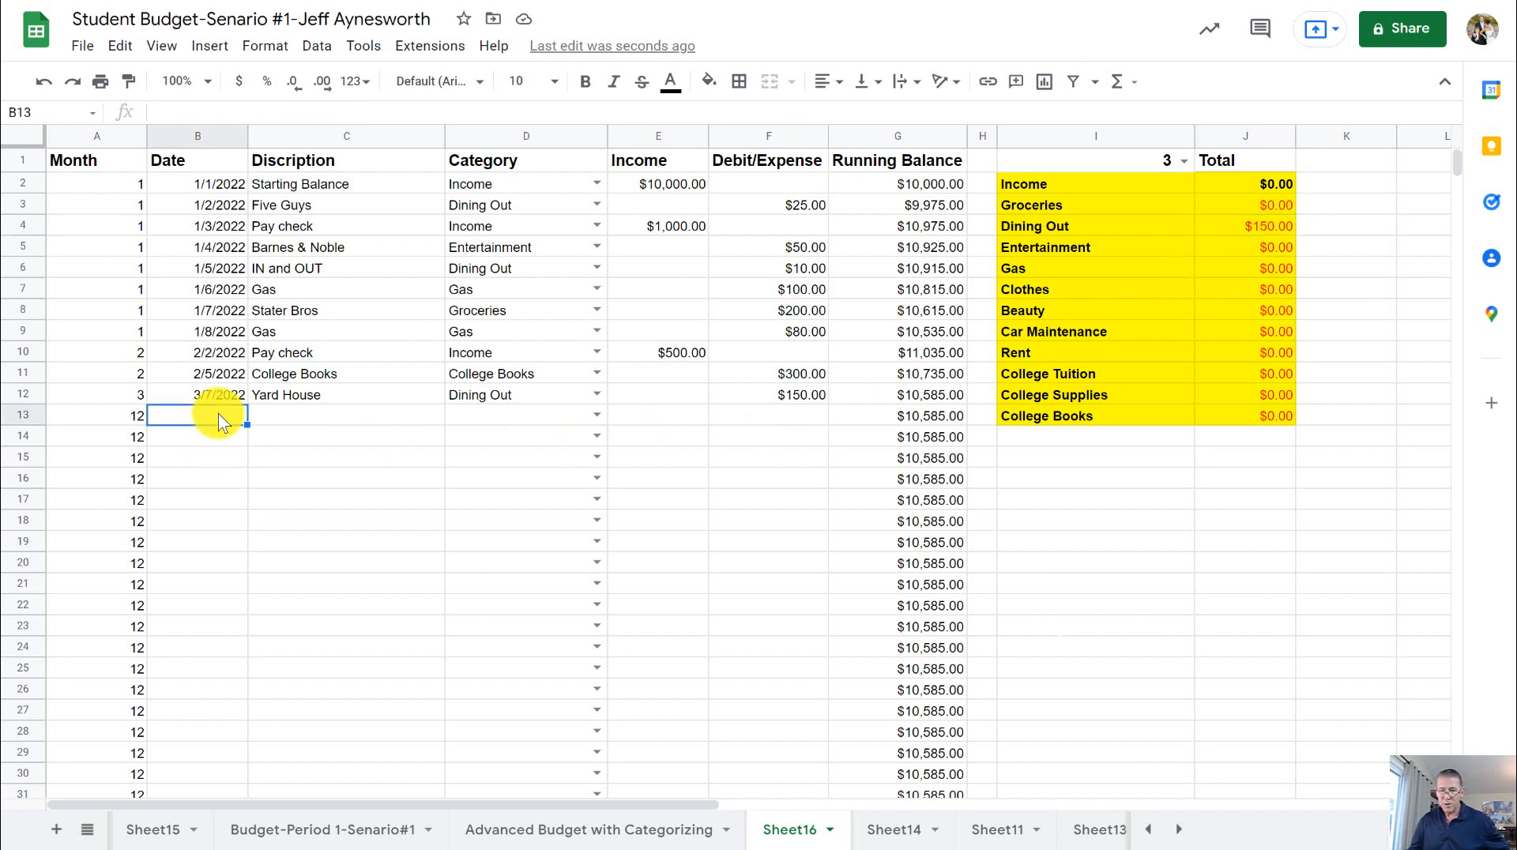
type("3")
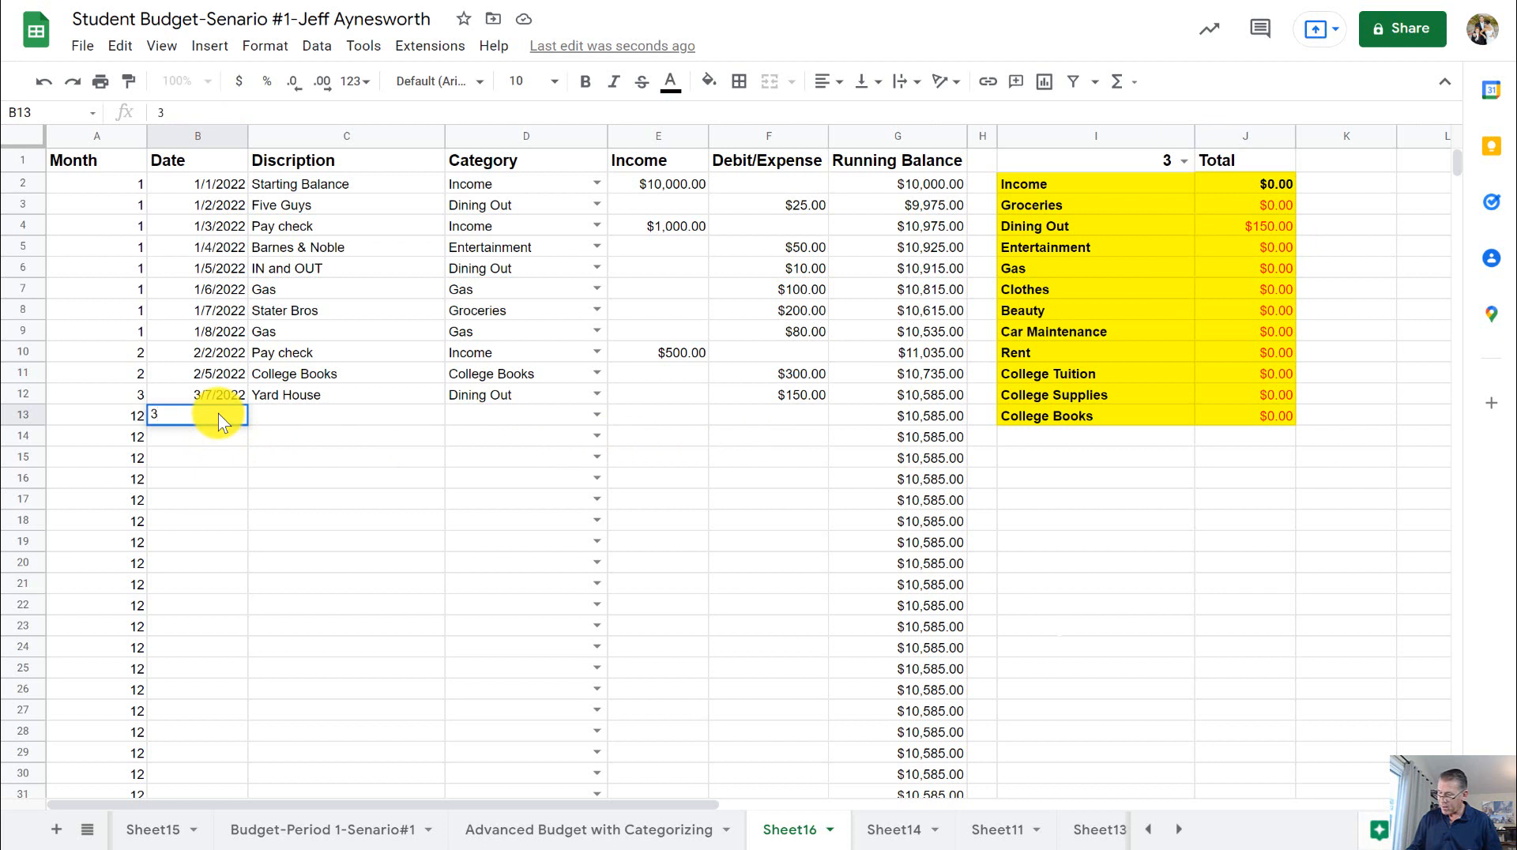
type("-8")
key("Tab")
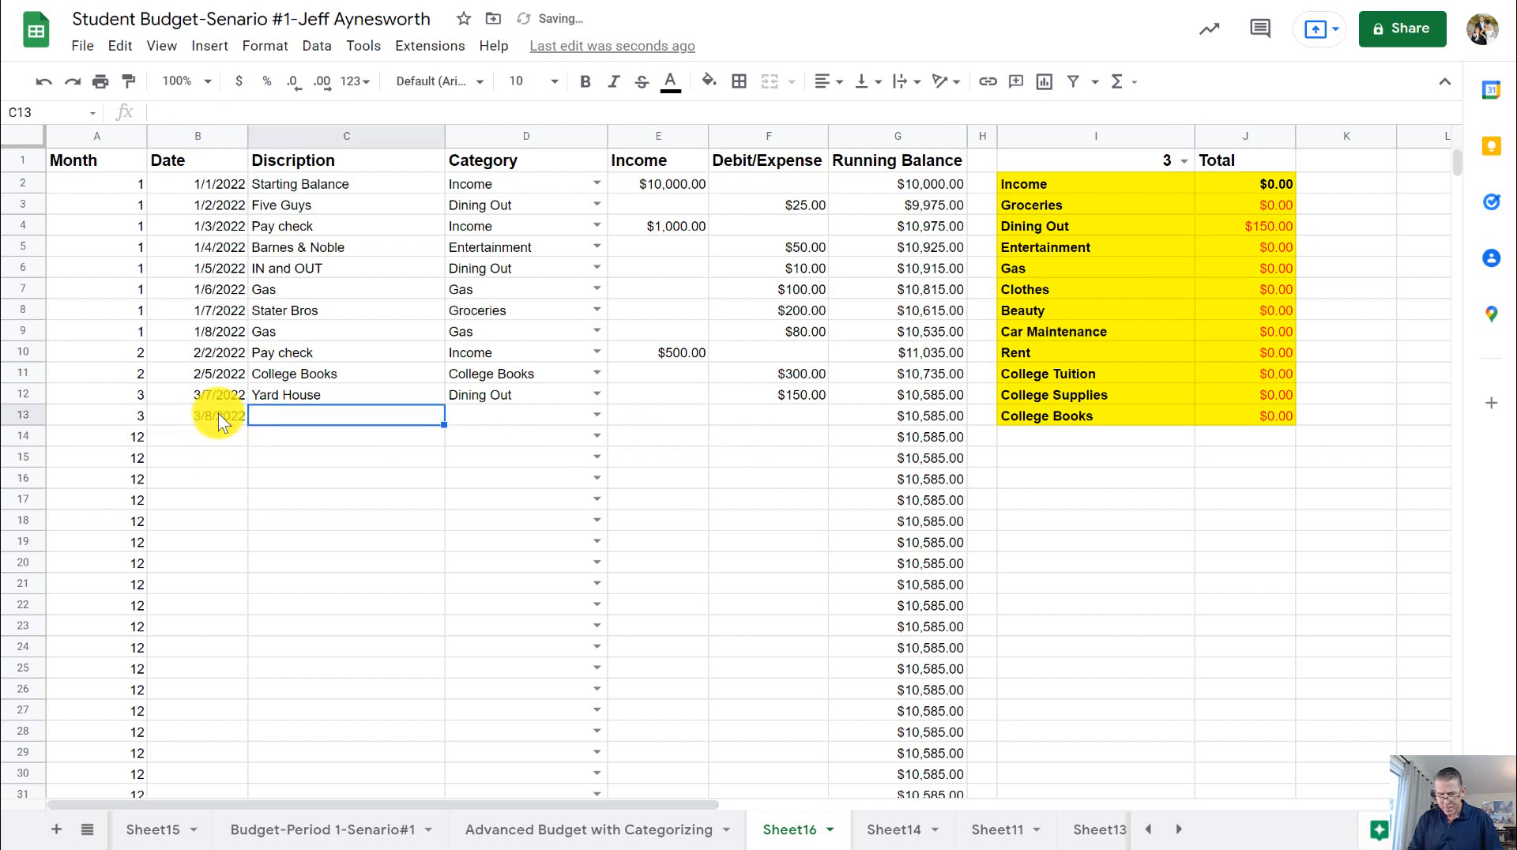
type("Pay check")
key("Tab")
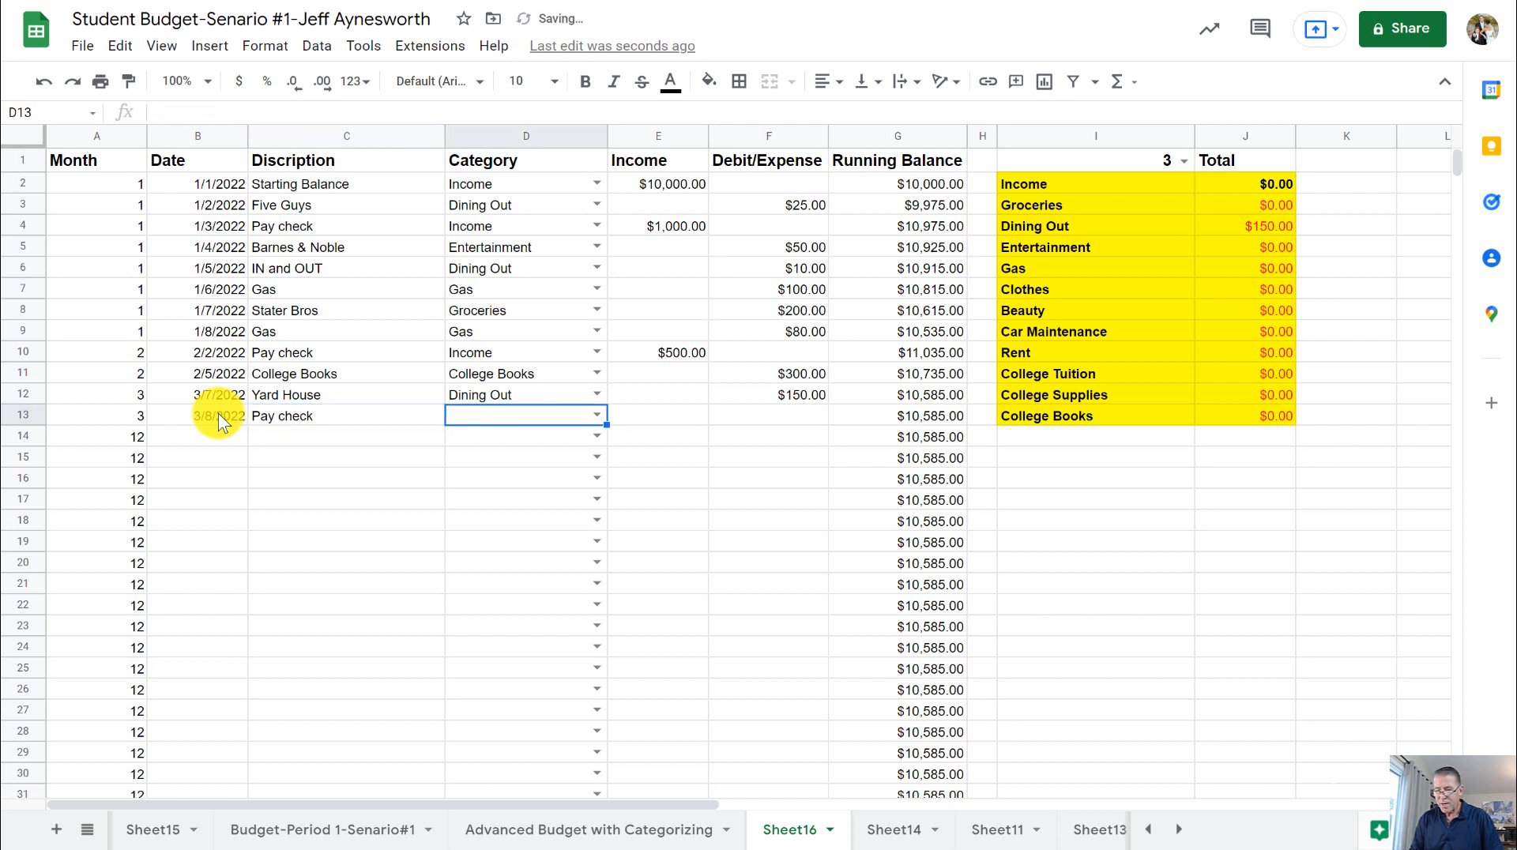
left_click(597, 415)
left_click(553, 442)
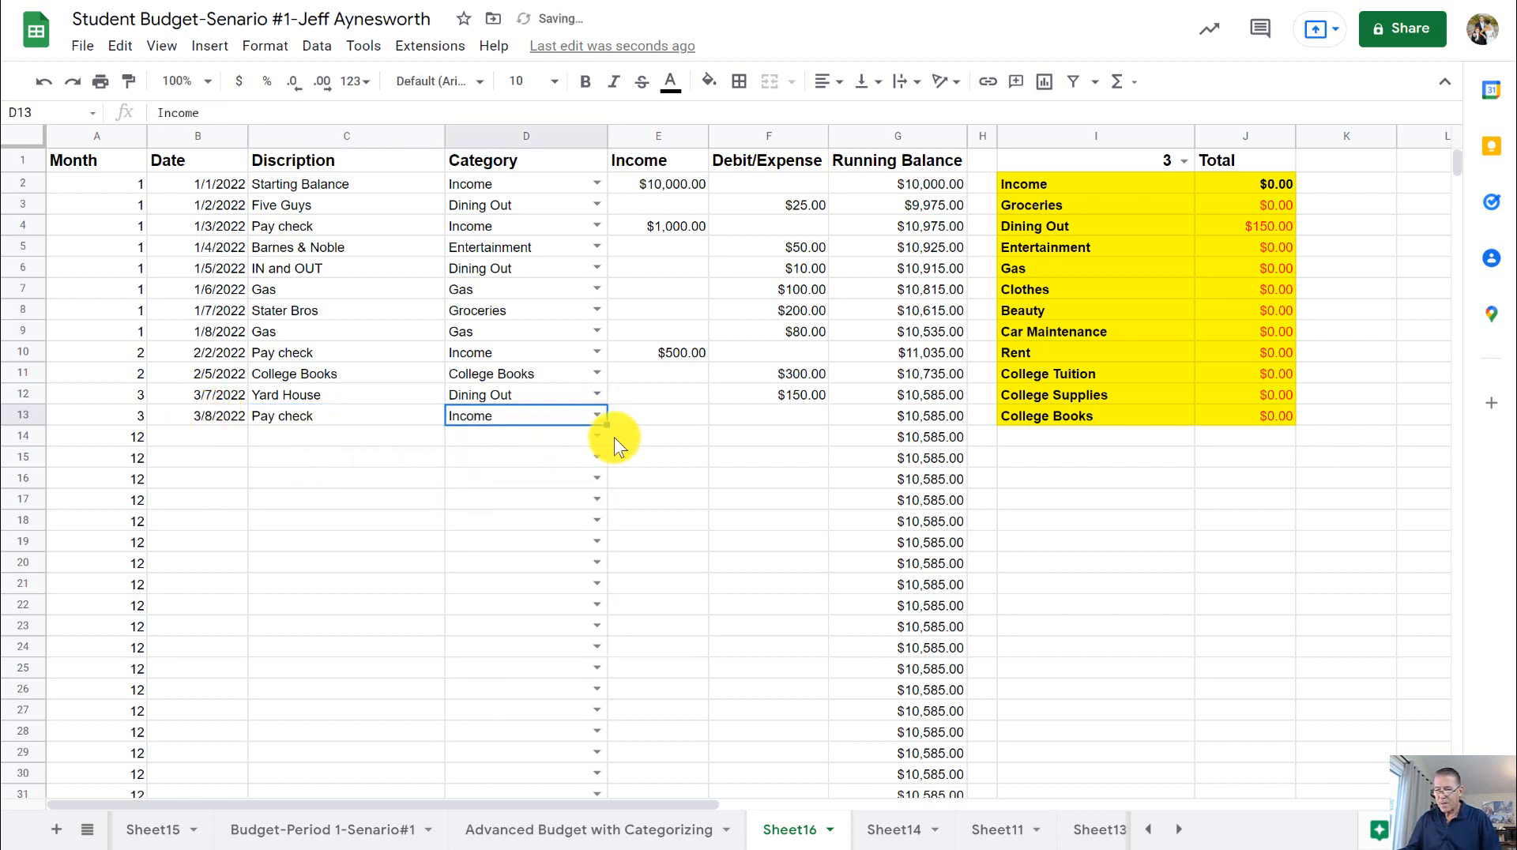
- Enter 450 as the income amount for the Pay check in row 13 and check the Income total in J2
left_click(662, 416)
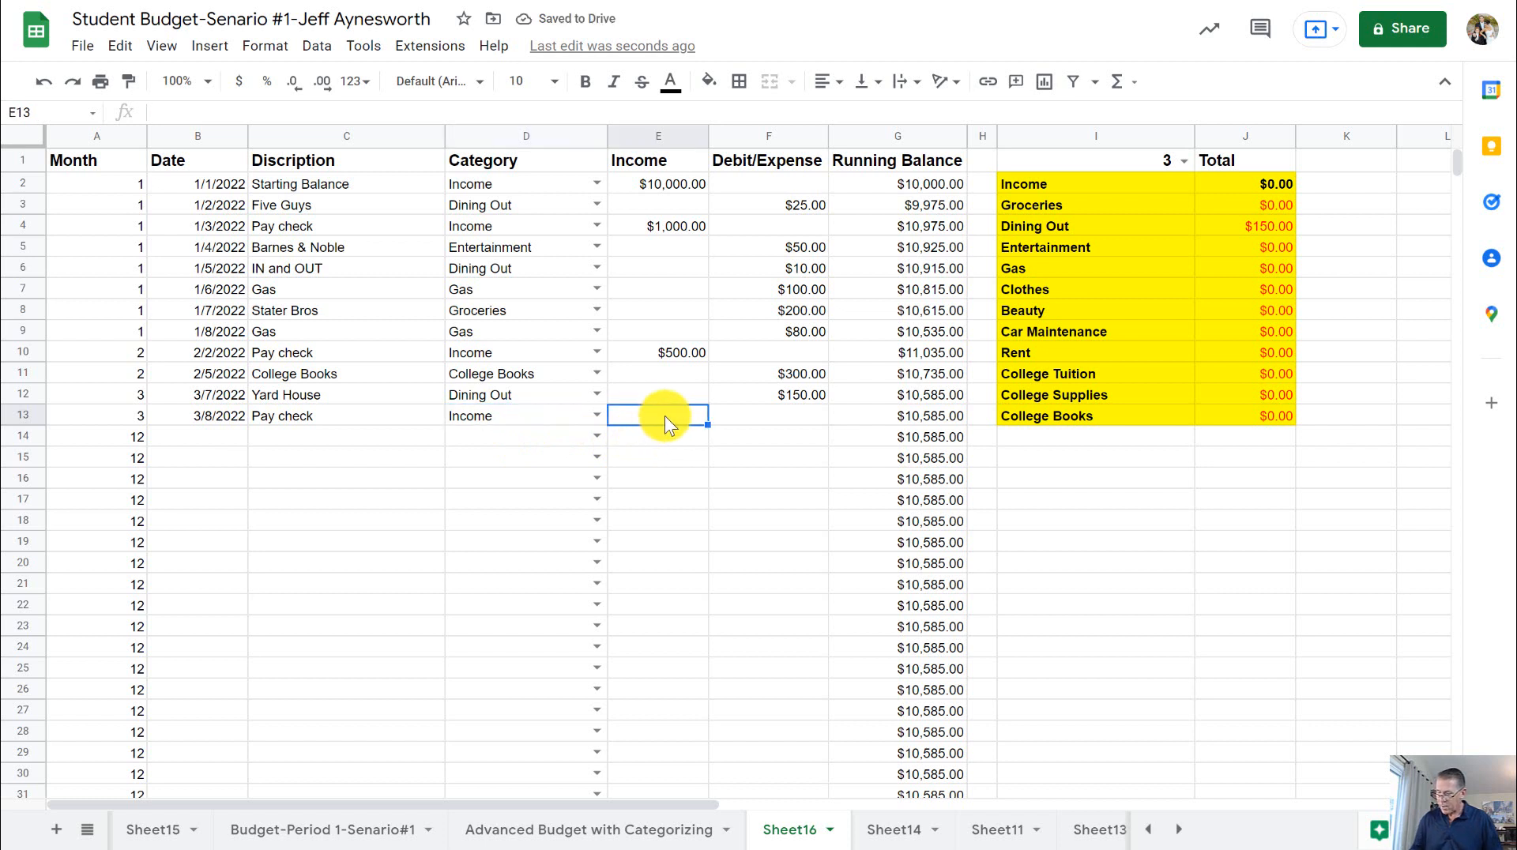
type("450")
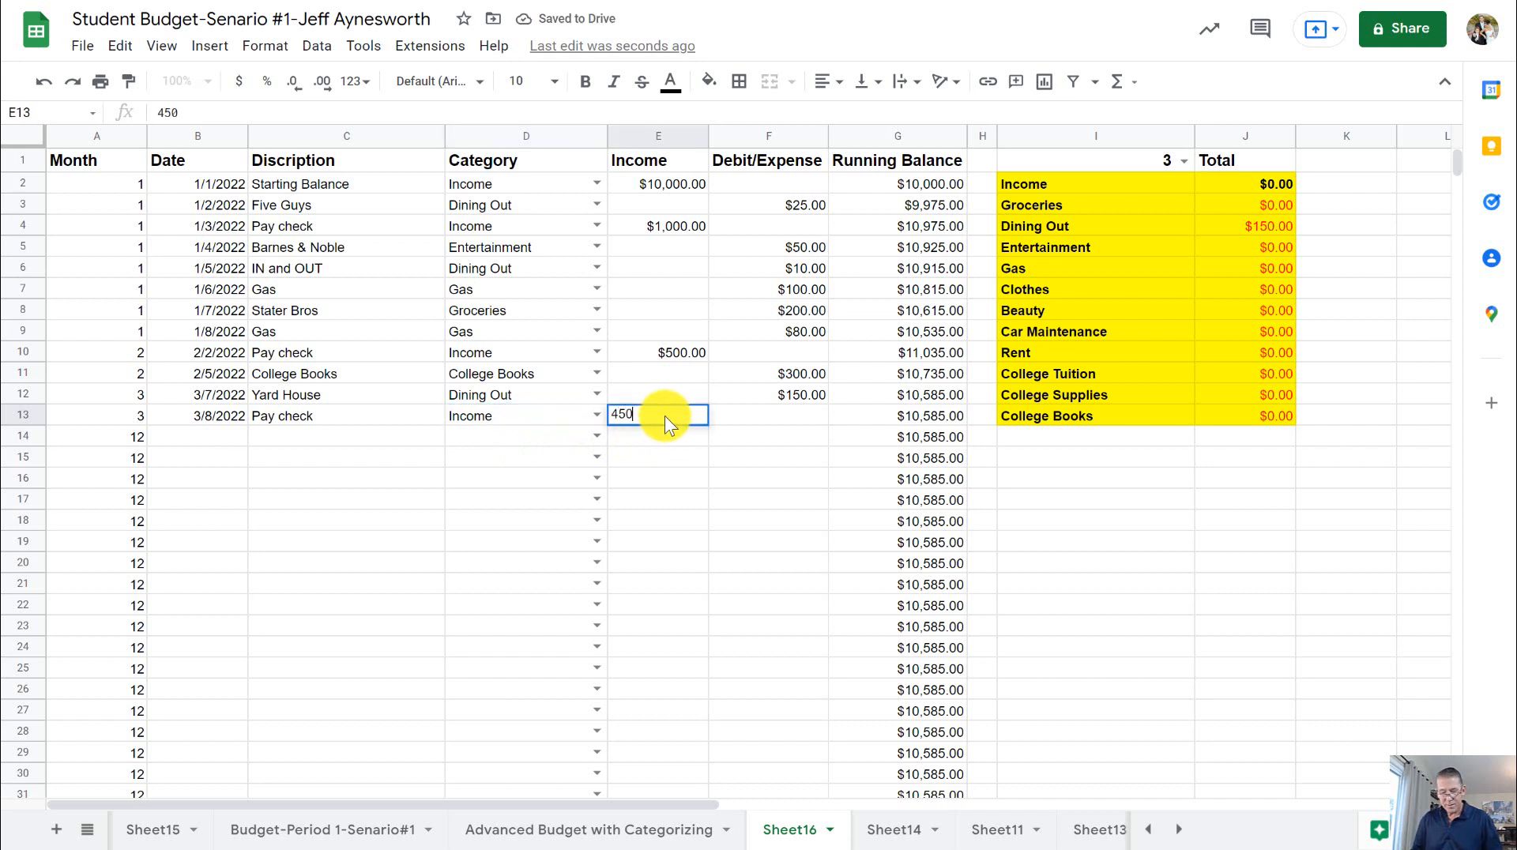
key("Tab")
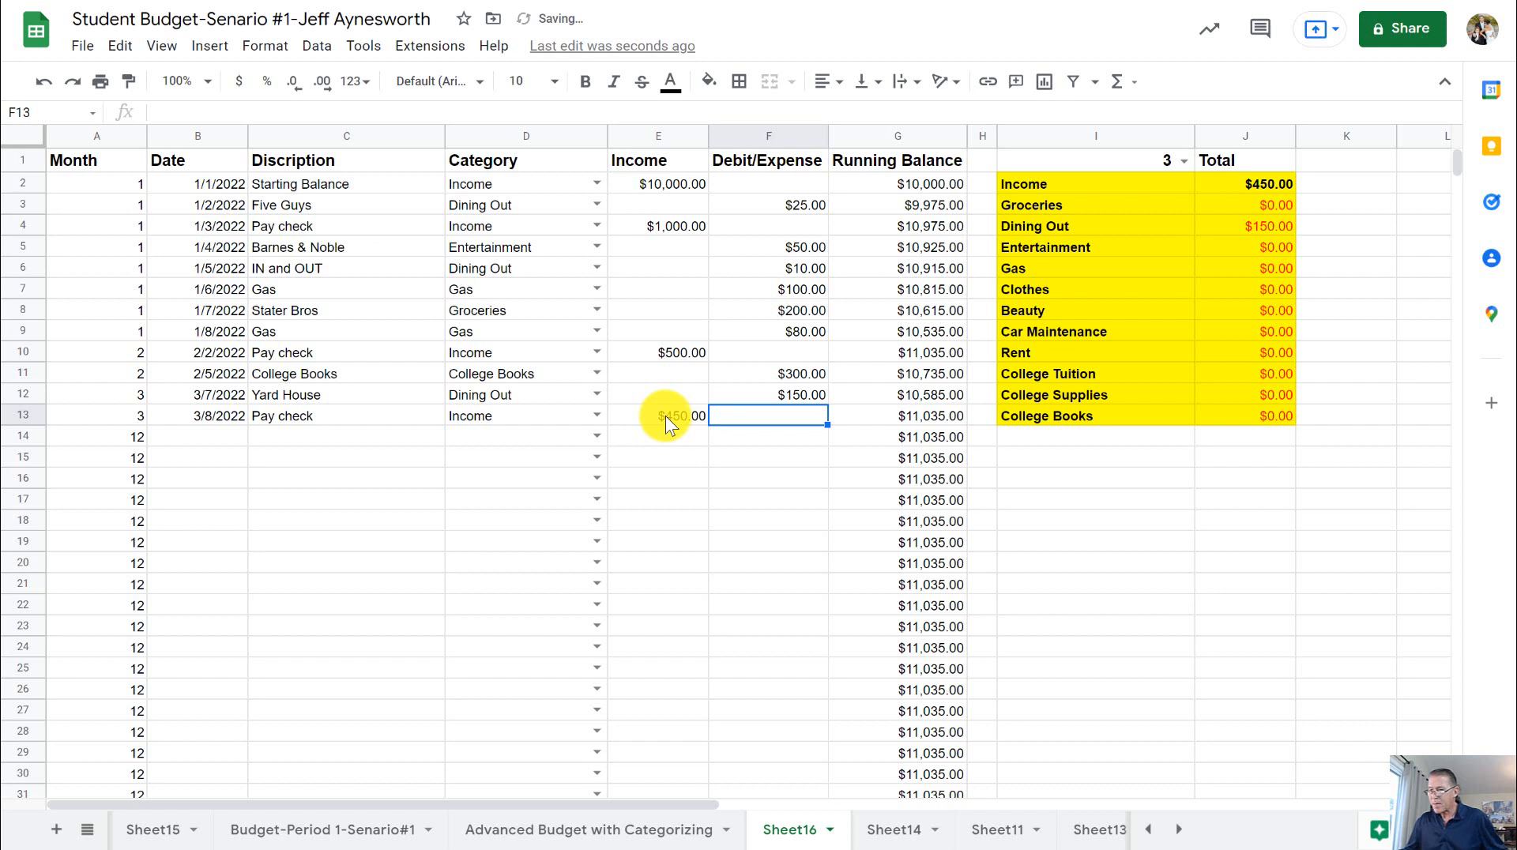
left_click(1280, 183)
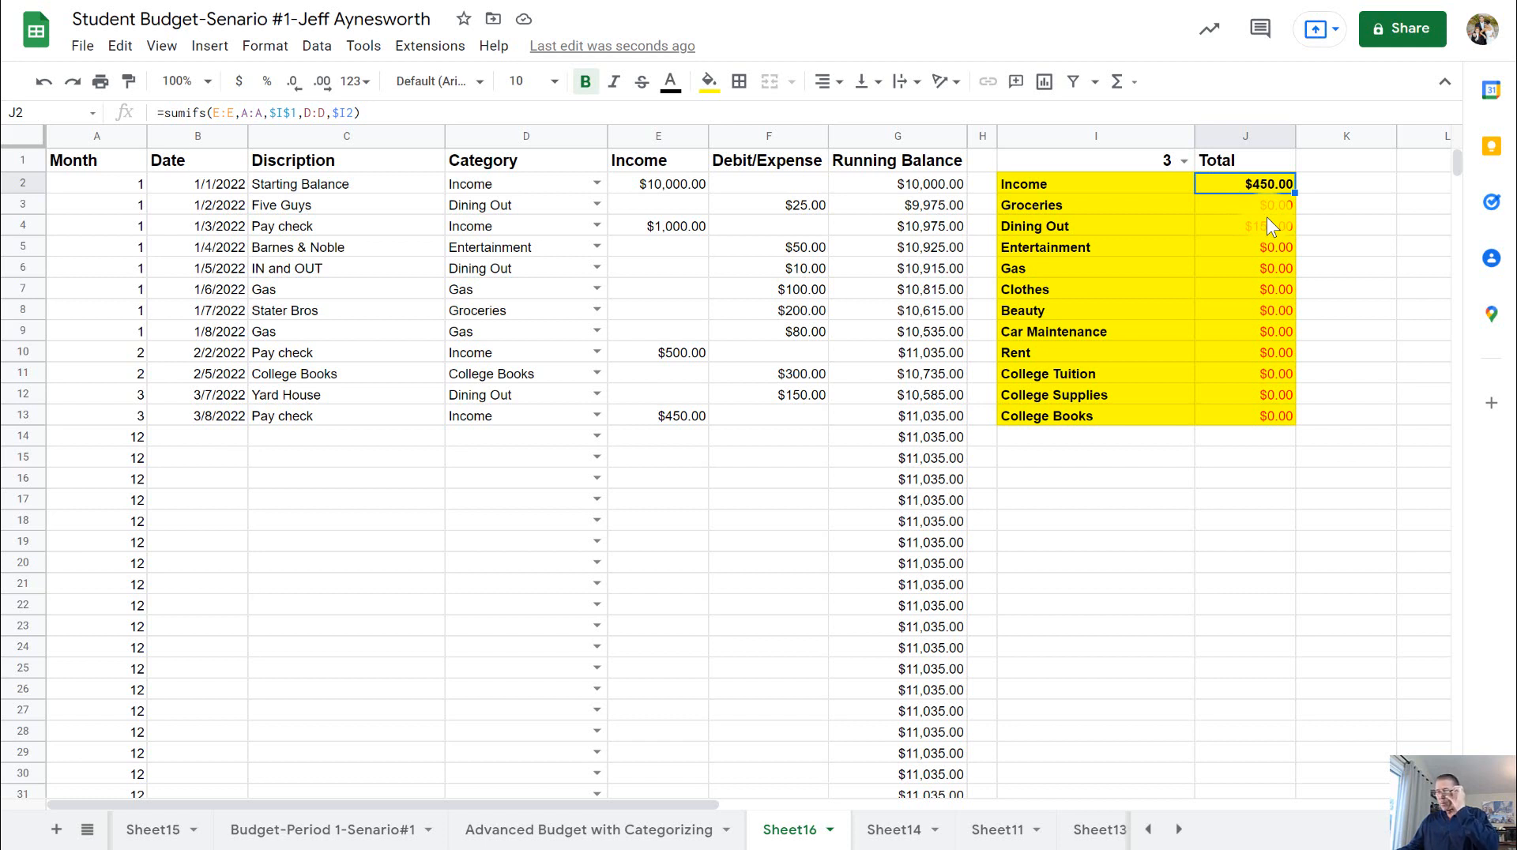
- Switch the month selector in I1 to 1, 2 and back to 3, comparing the category totals for each month
left_click(1178, 159)
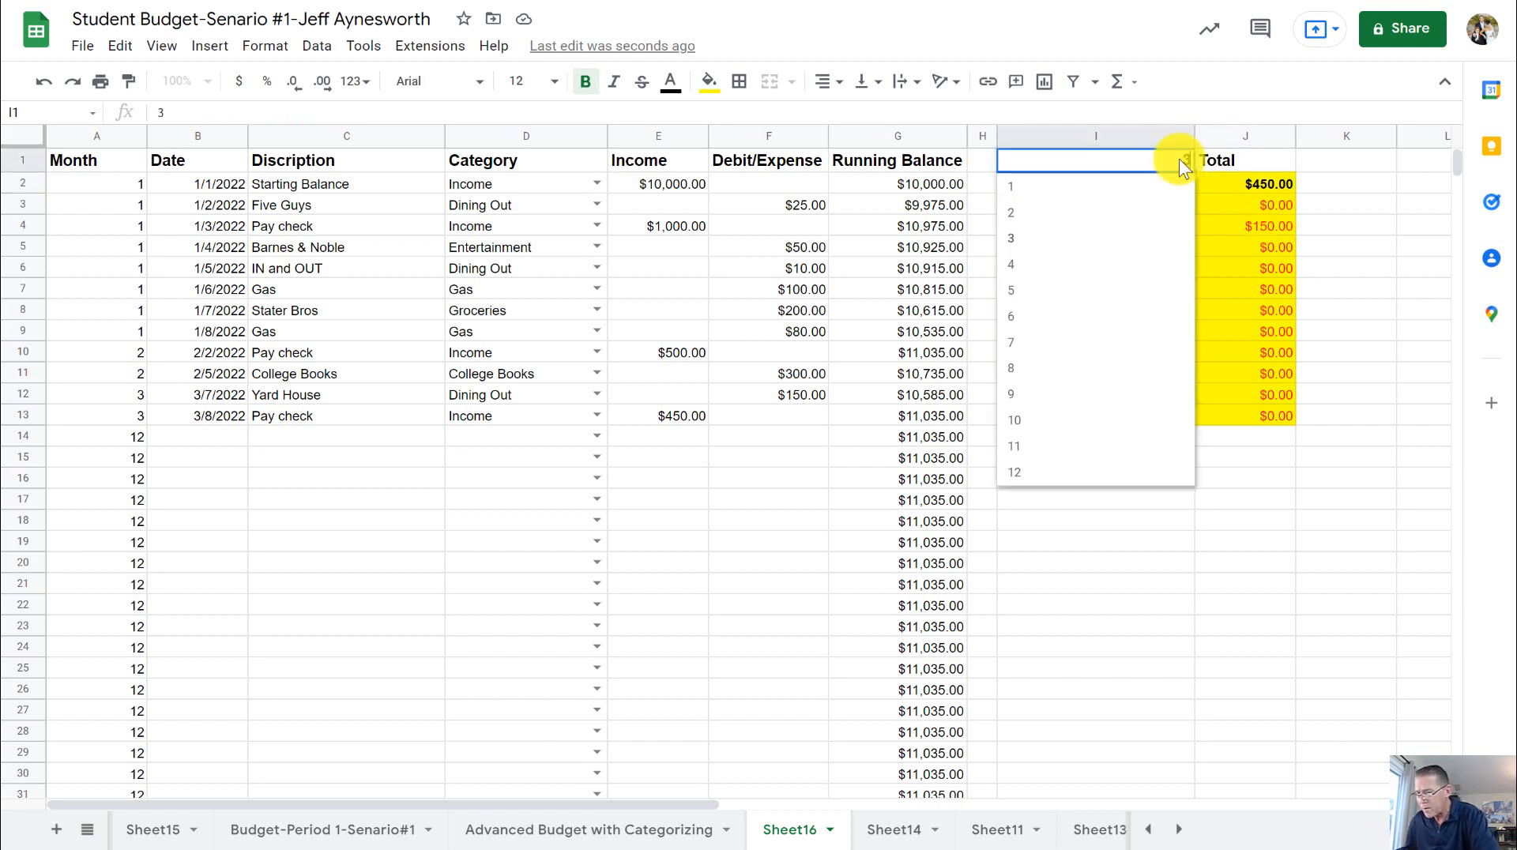
left_click(1125, 187)
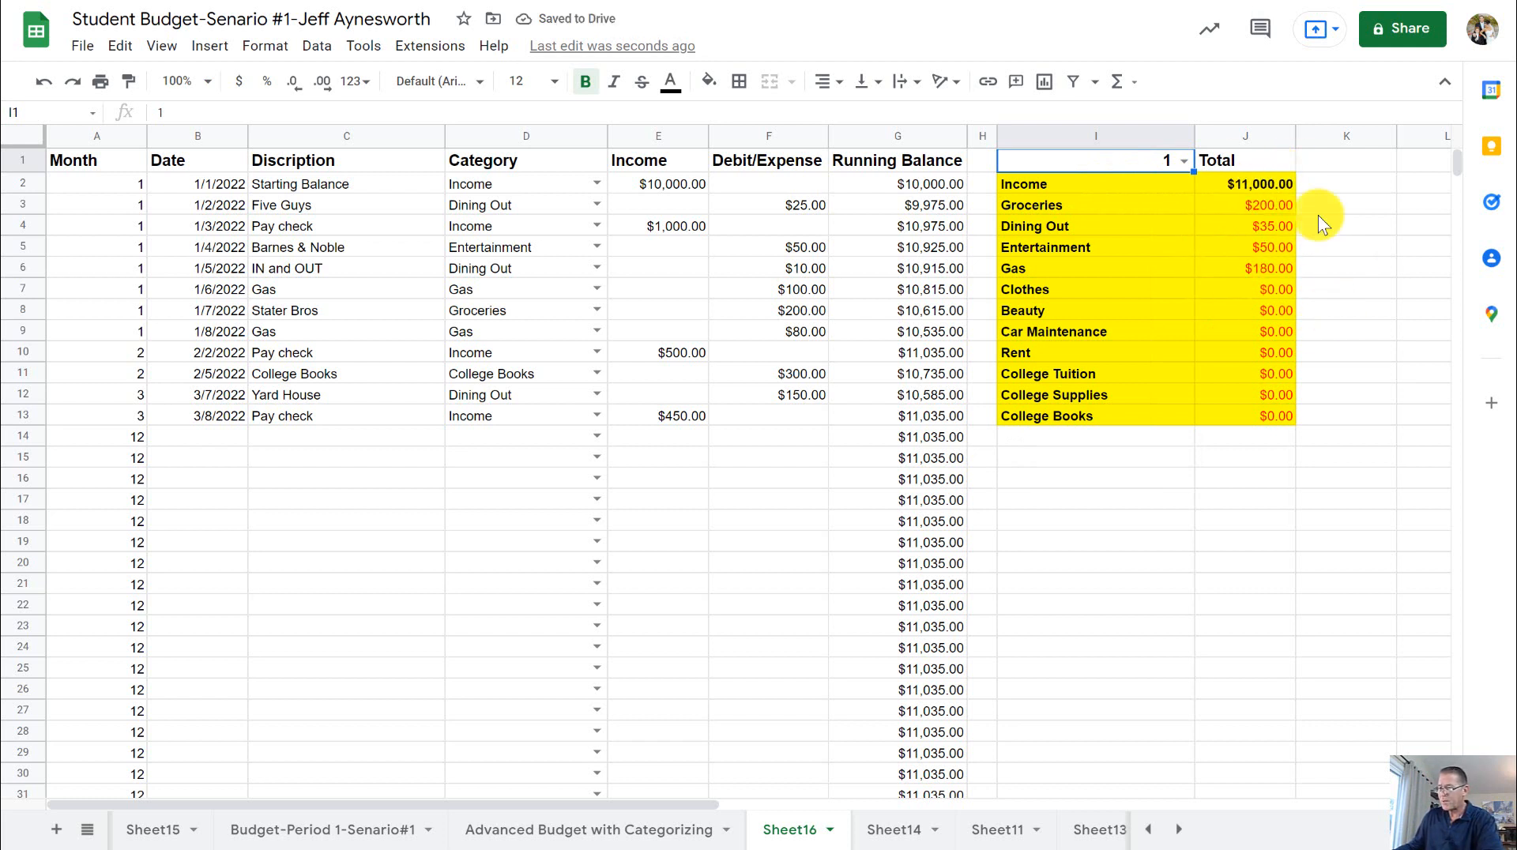
left_click(1186, 164)
left_click(1093, 211)
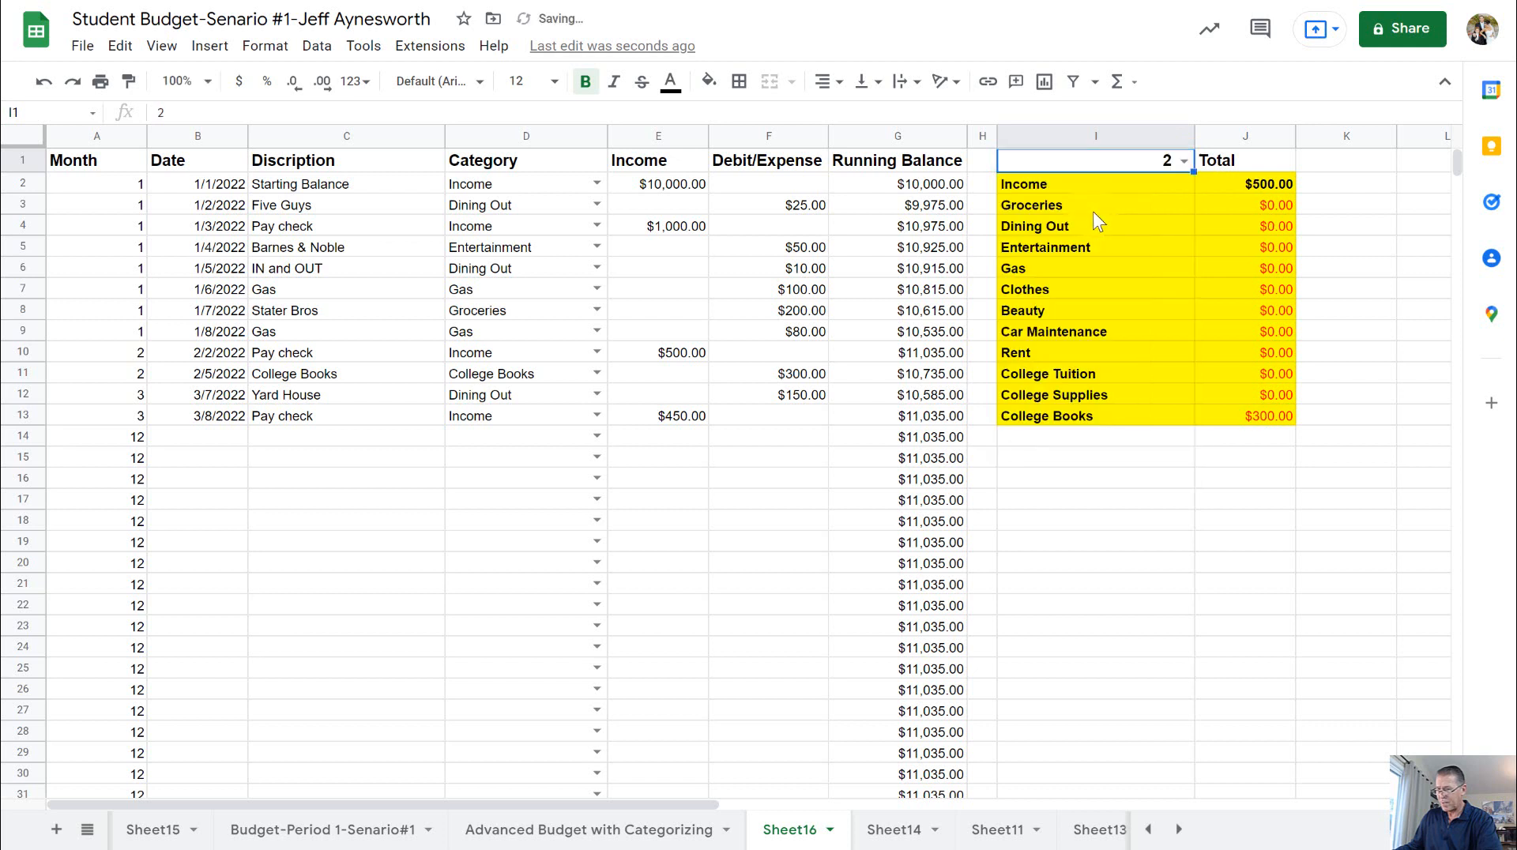
left_click(1179, 162)
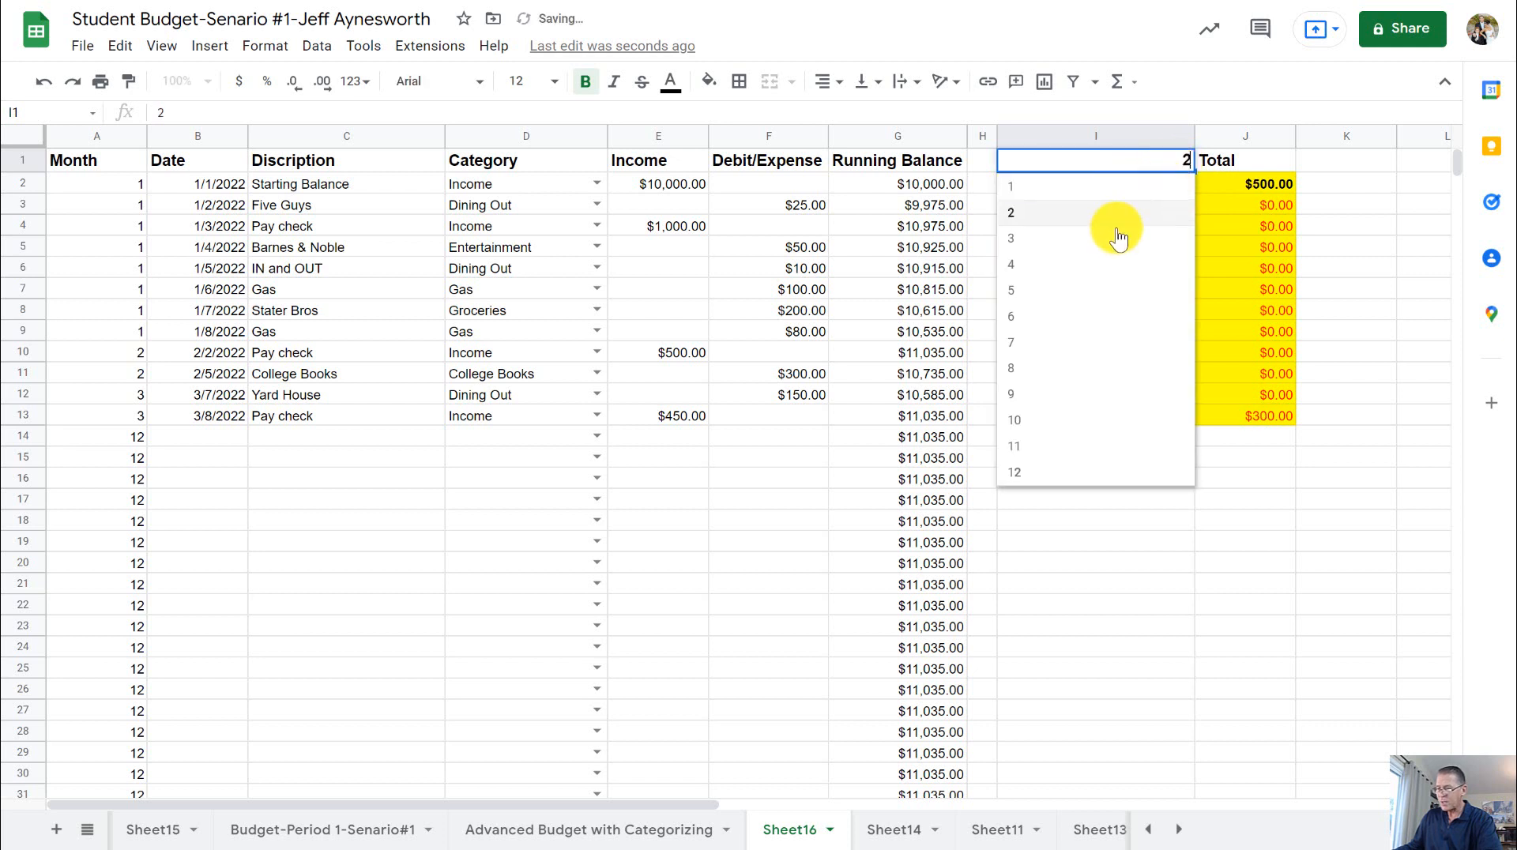
left_click(1091, 237)
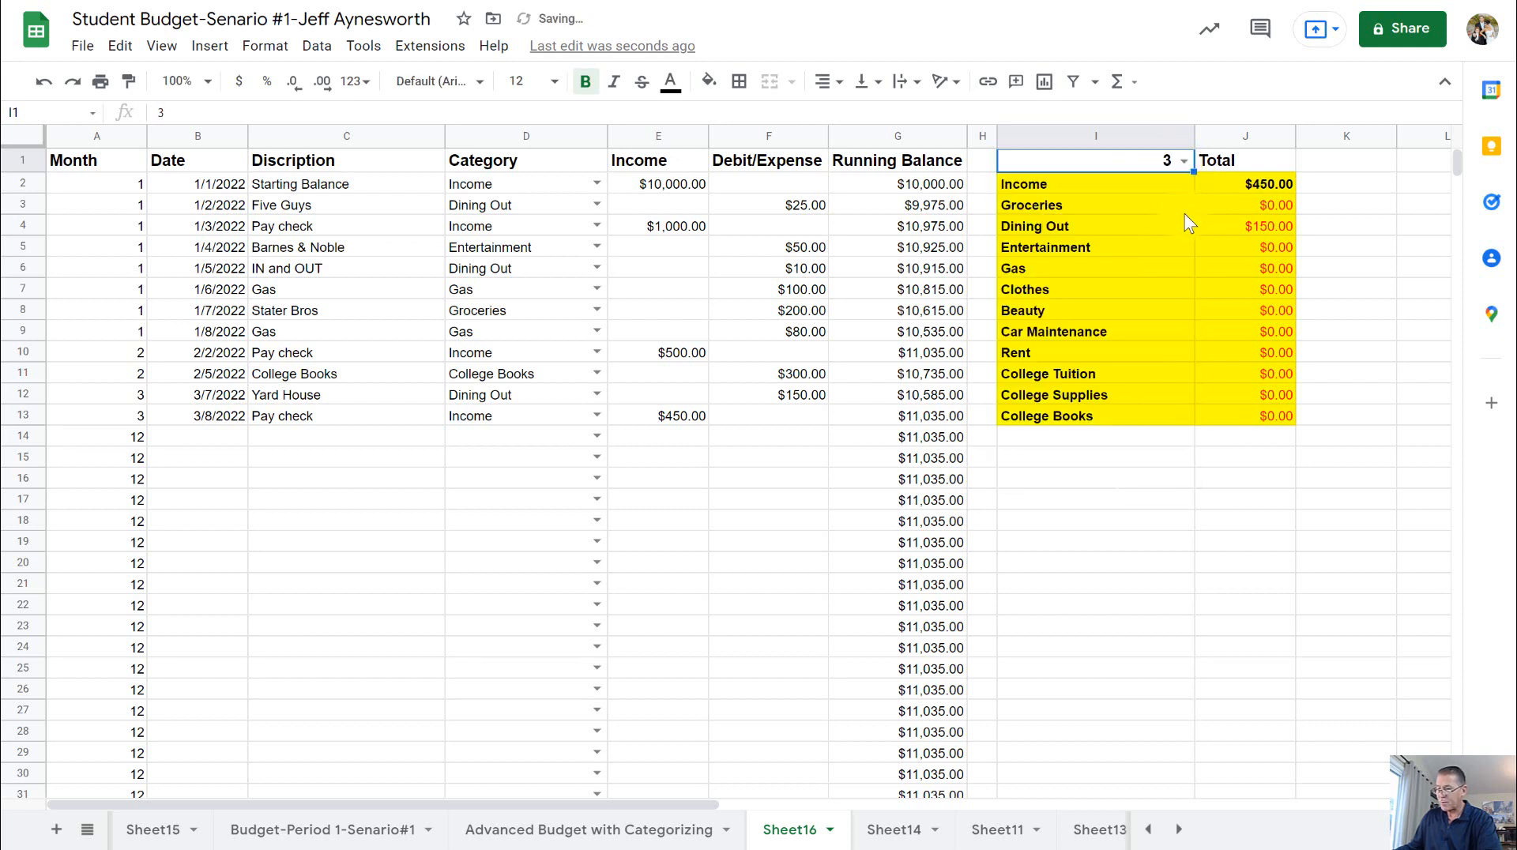
left_click(1242, 256)
left_click(1248, 288)
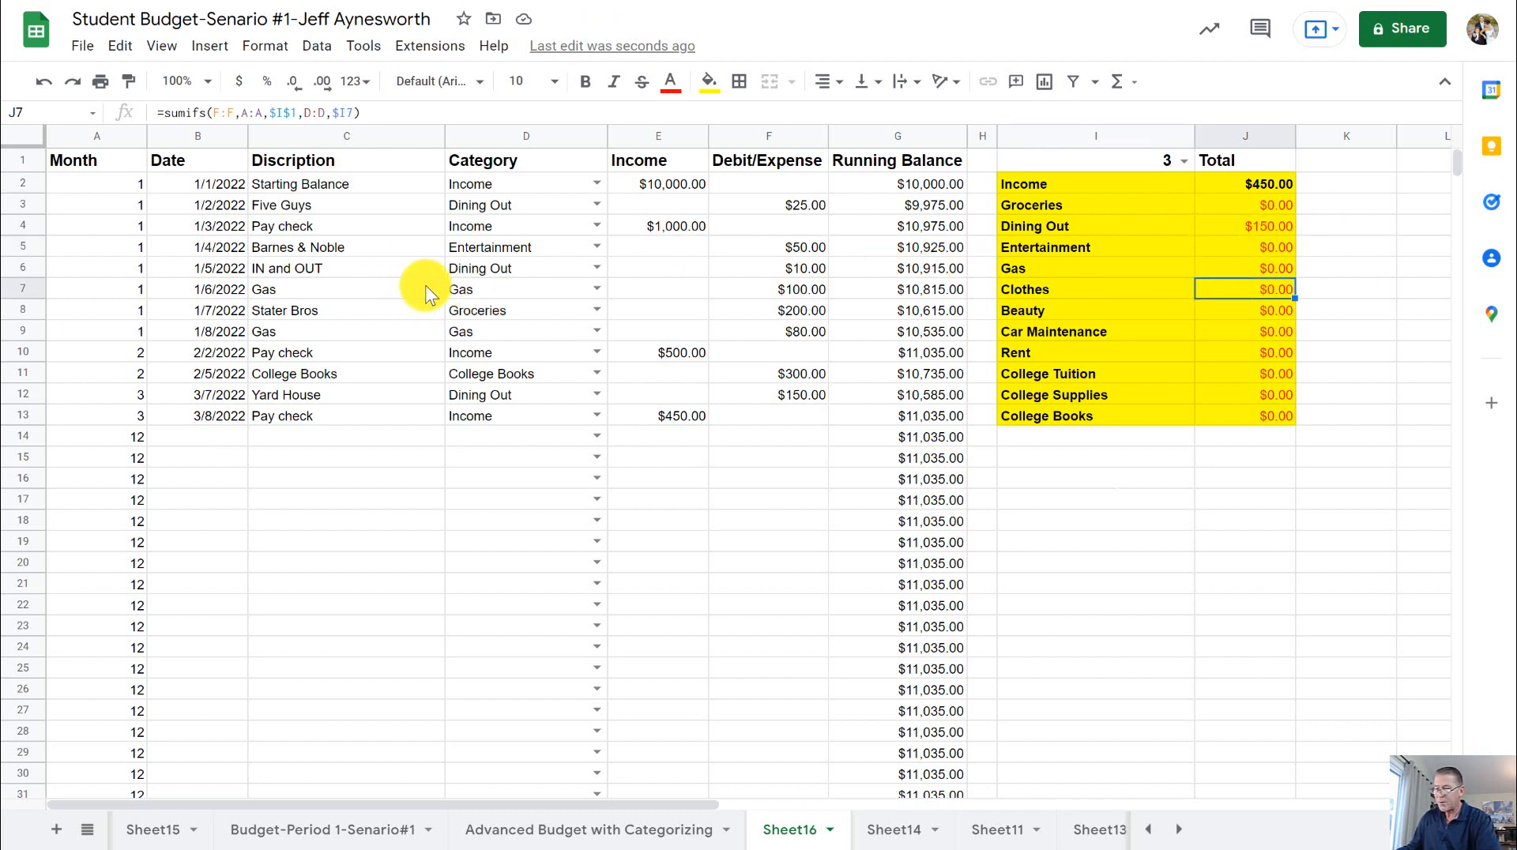
- Examine how far down the sheet the Month, Category and Running Balance columns are filled
left_click(514, 270)
left_click(395, 417)
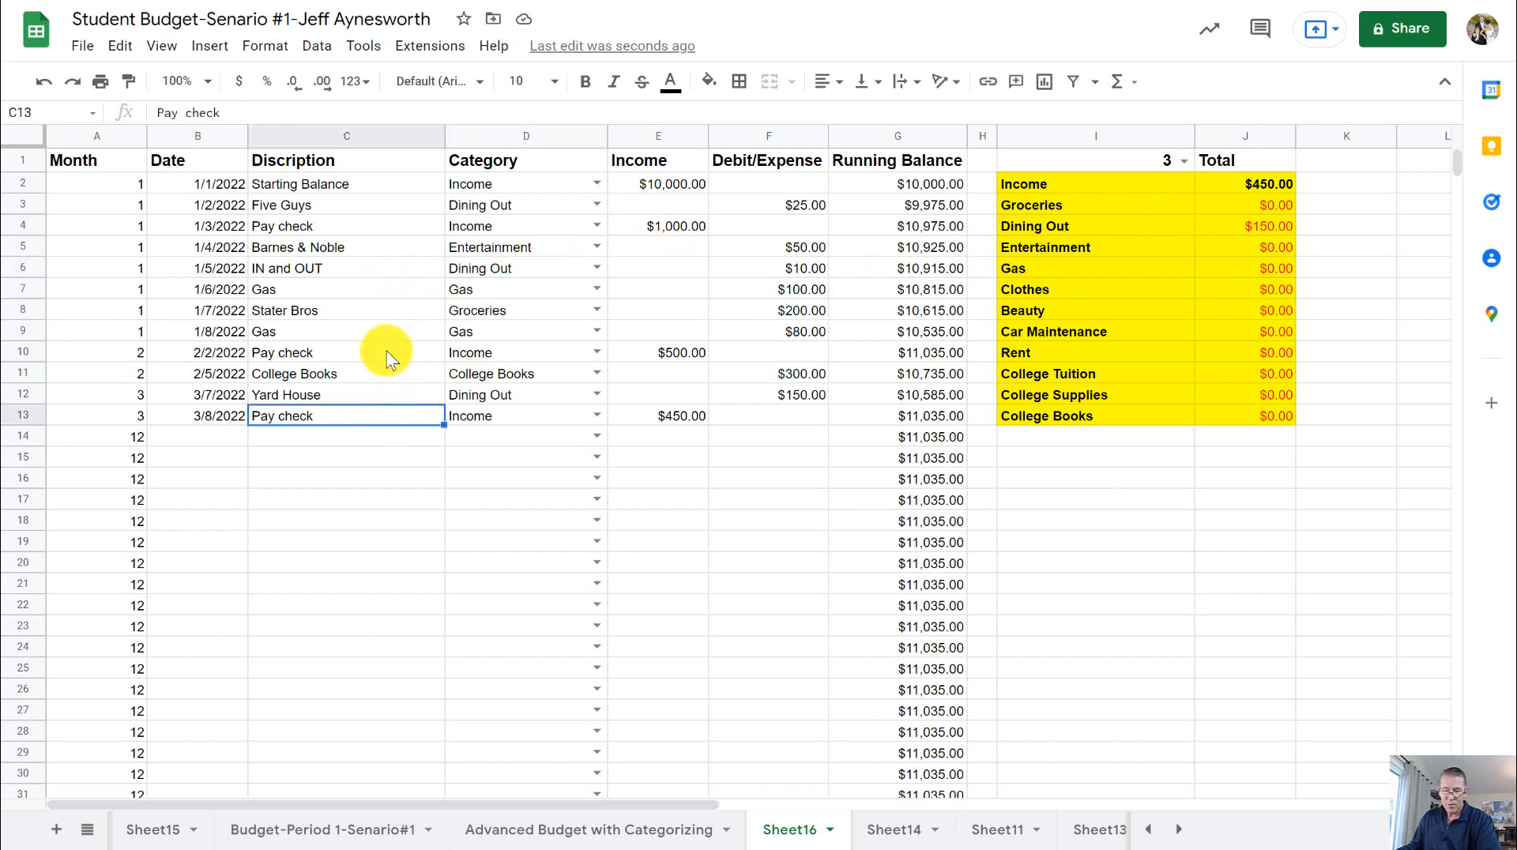
scroll(378, 338, "down", 15)
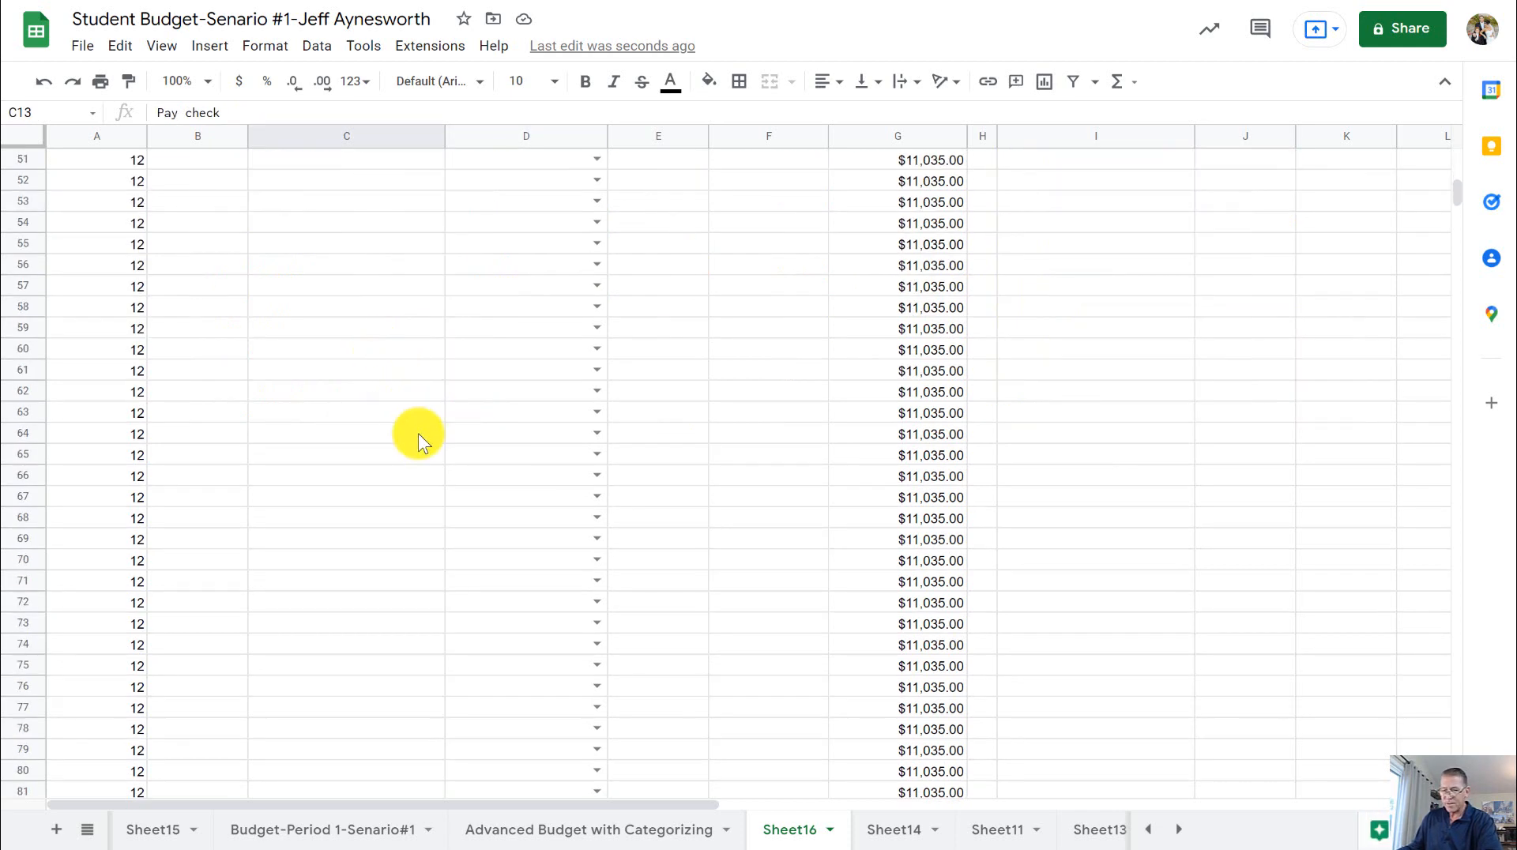
scroll(438, 458, "down", 5)
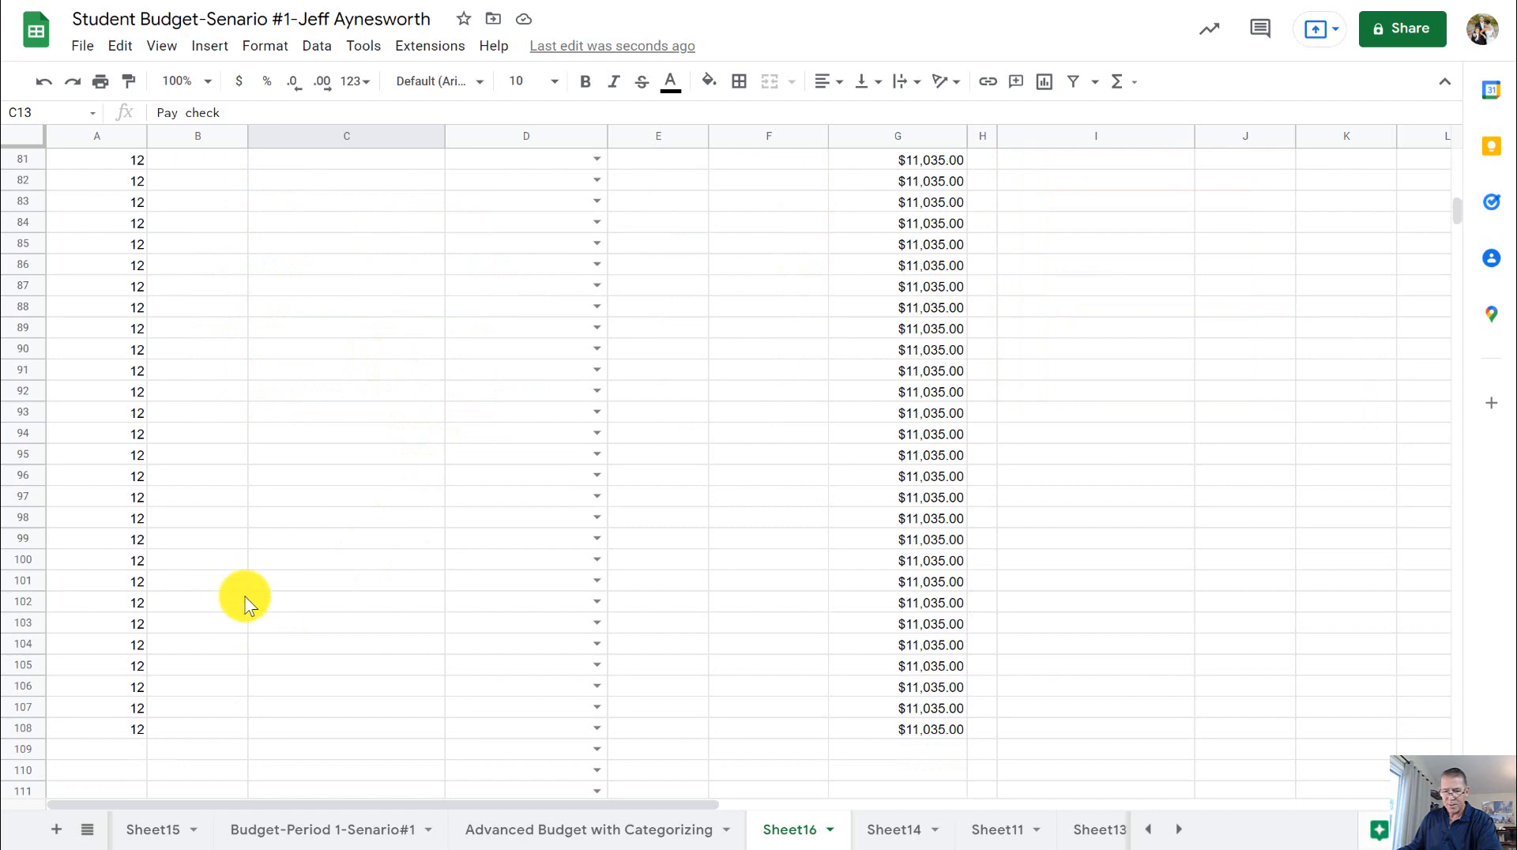
scroll(245, 604, "down", 2)
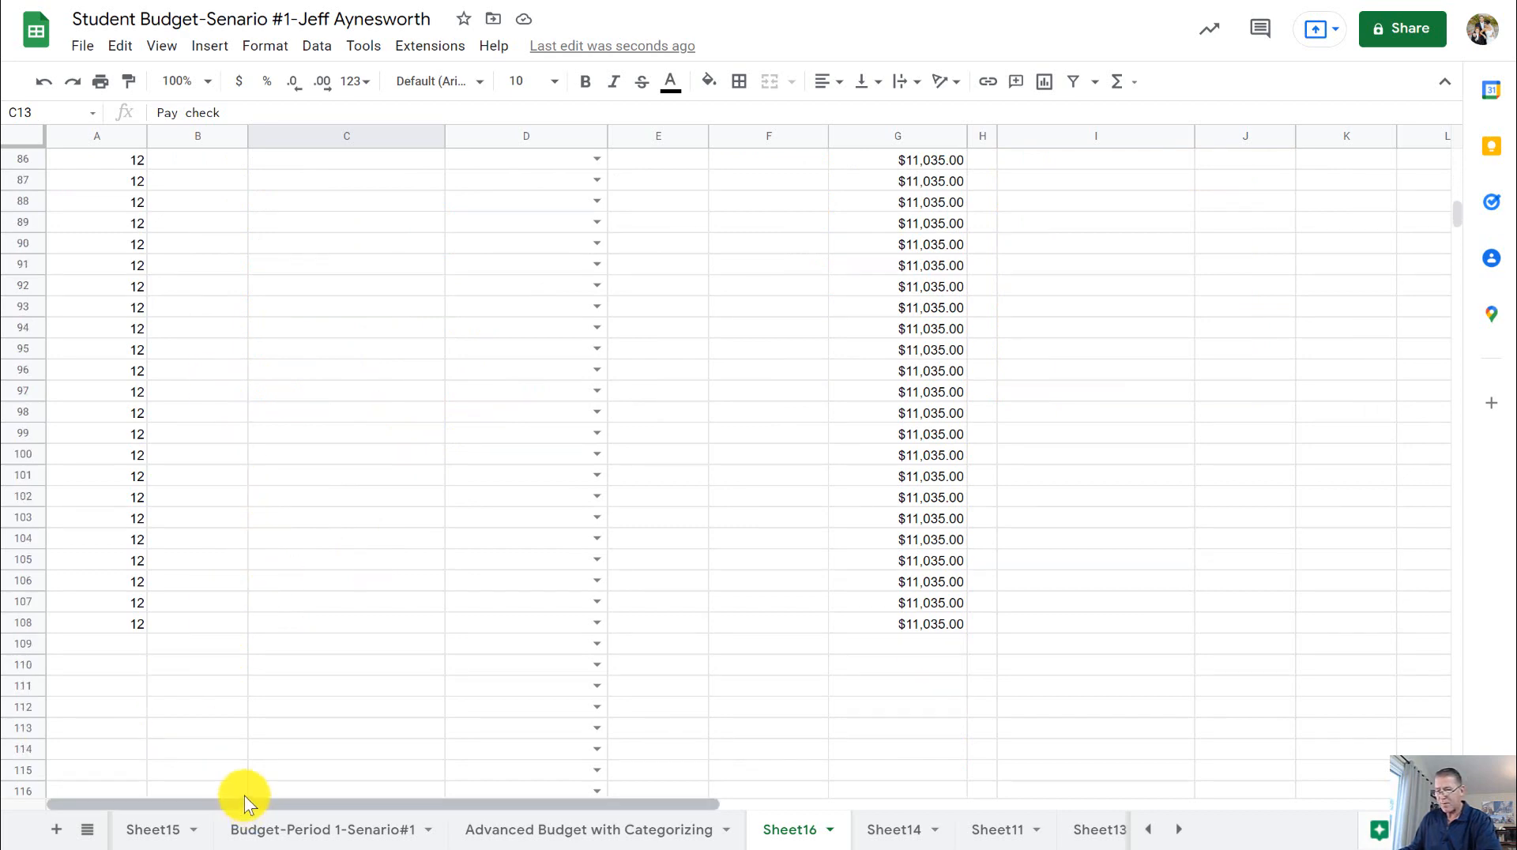
scroll(288, 553, "up", 20)
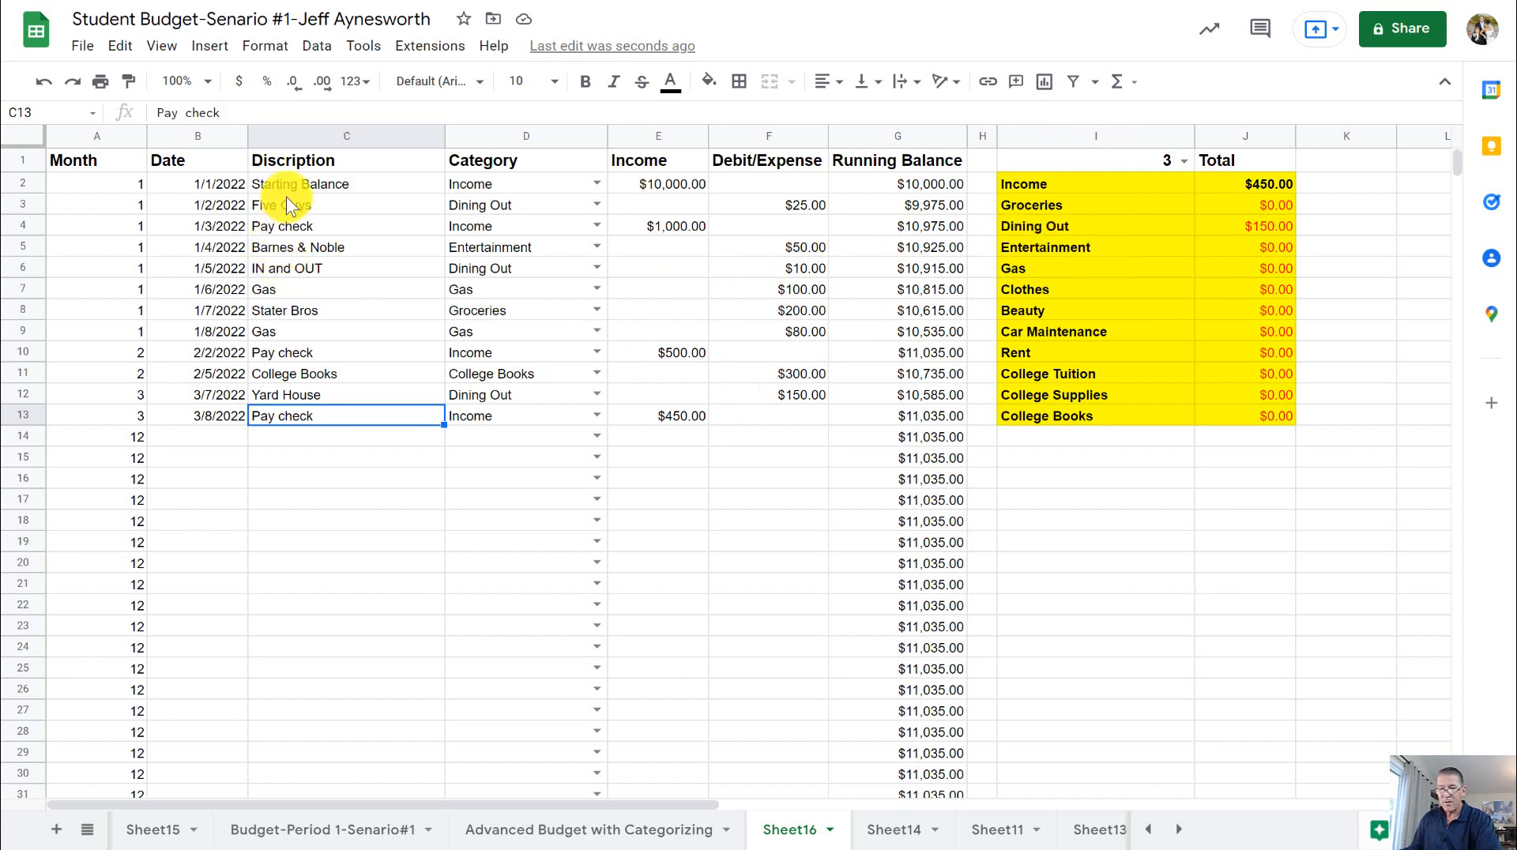
- Clear the descriptions, dates, and income and debit/expense amounts in rows 2 to 13, keeping the formula columns
left_click_drag(288, 184, 298, 410)
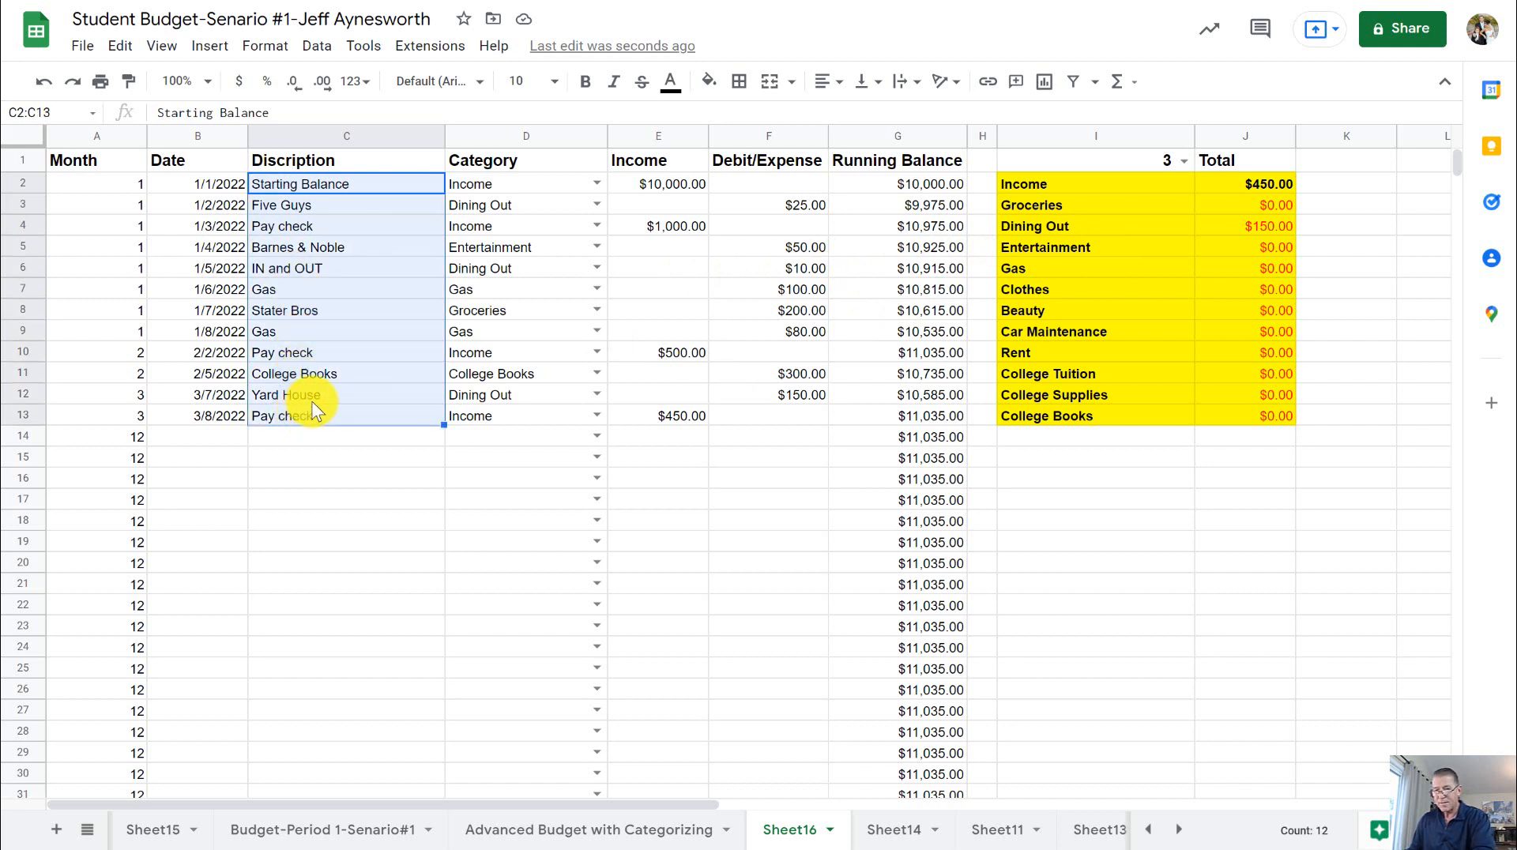
key("Delete")
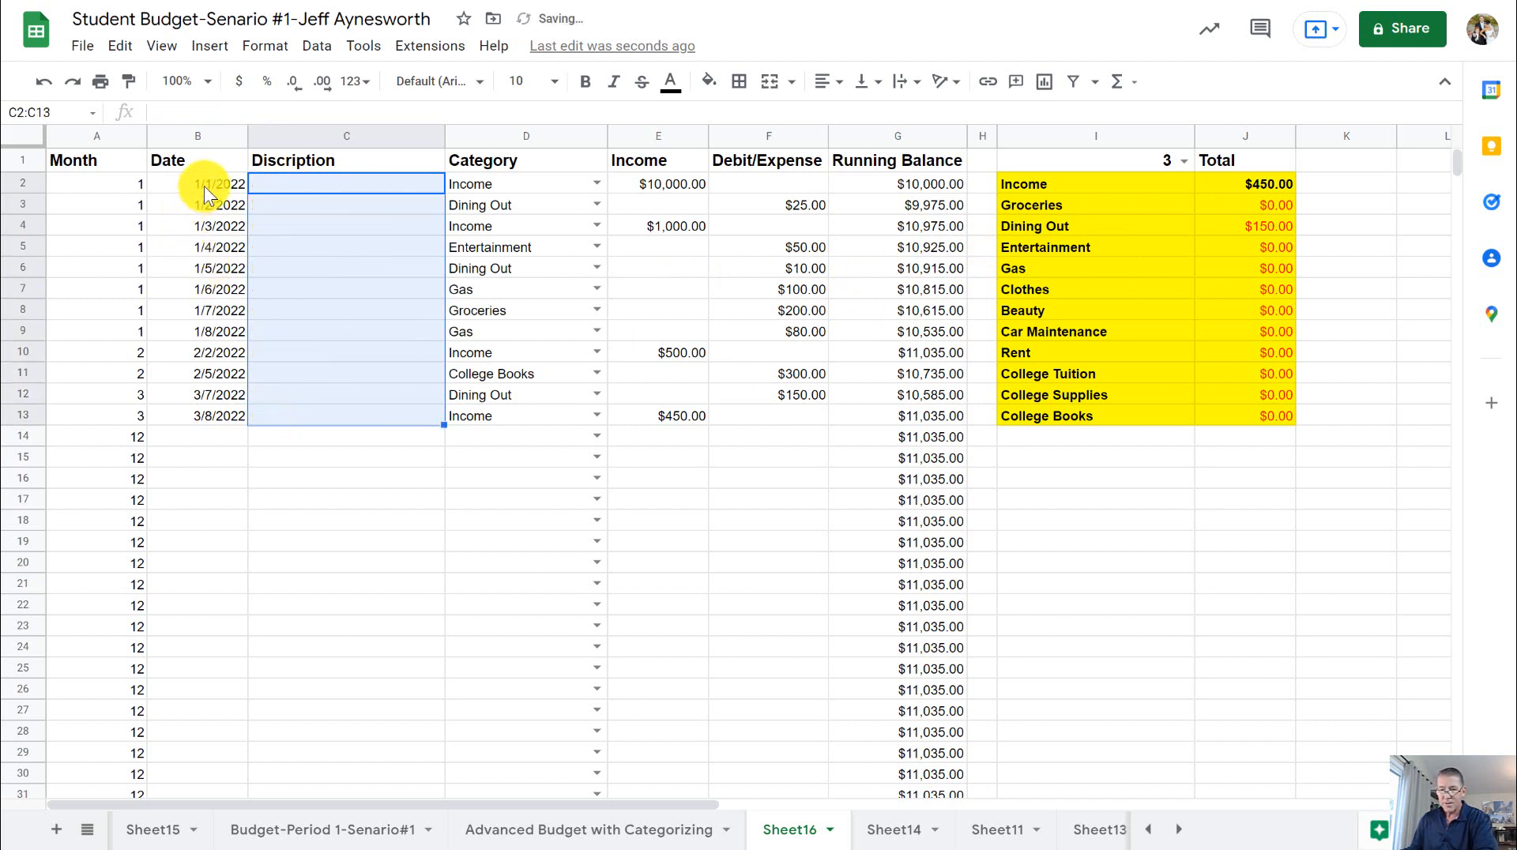
left_click_drag(204, 187, 216, 412)
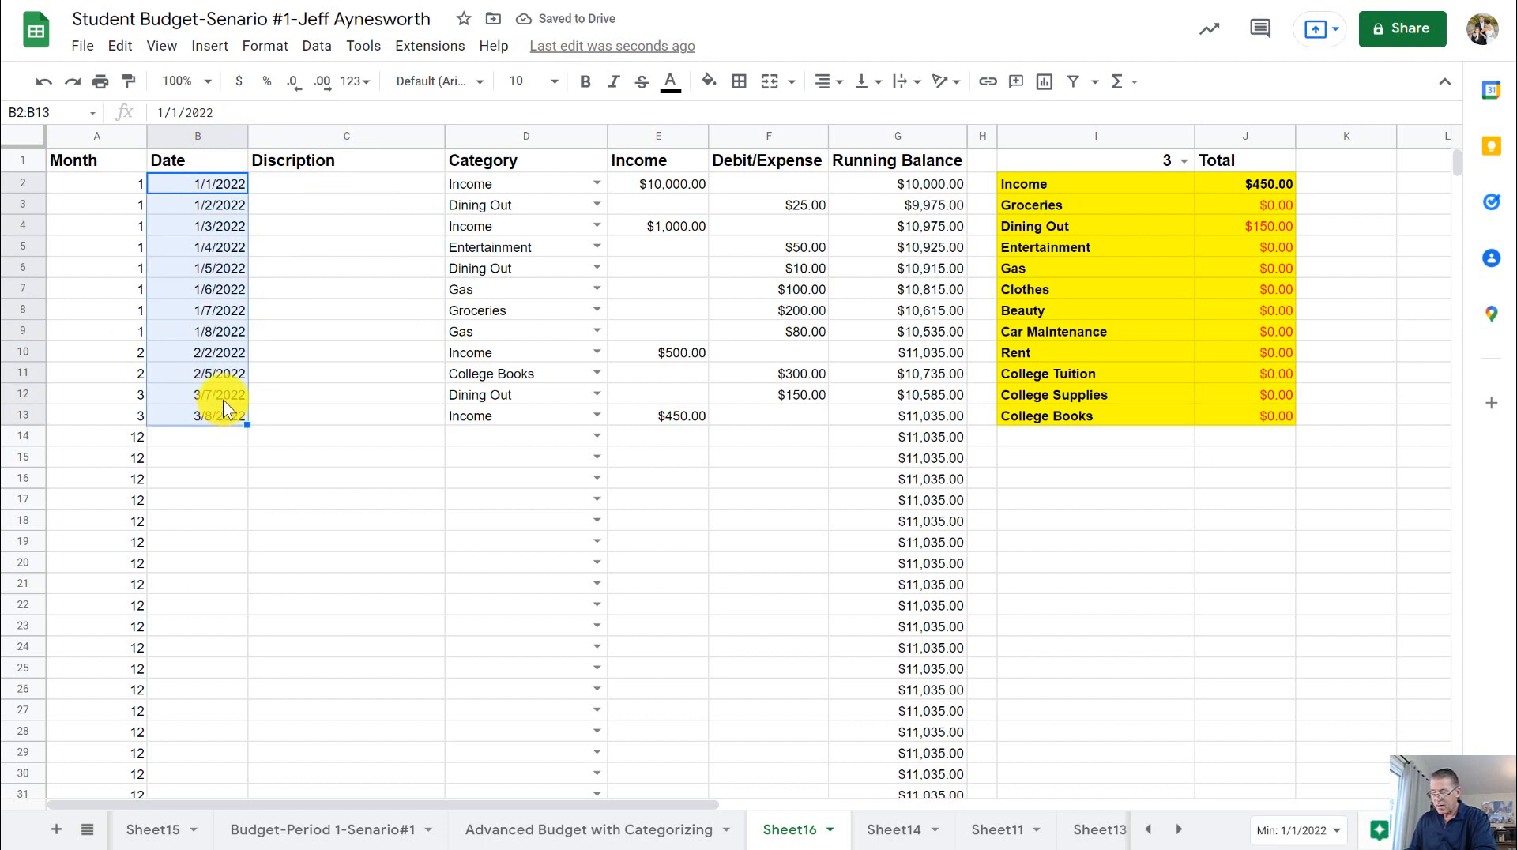
key("Delete")
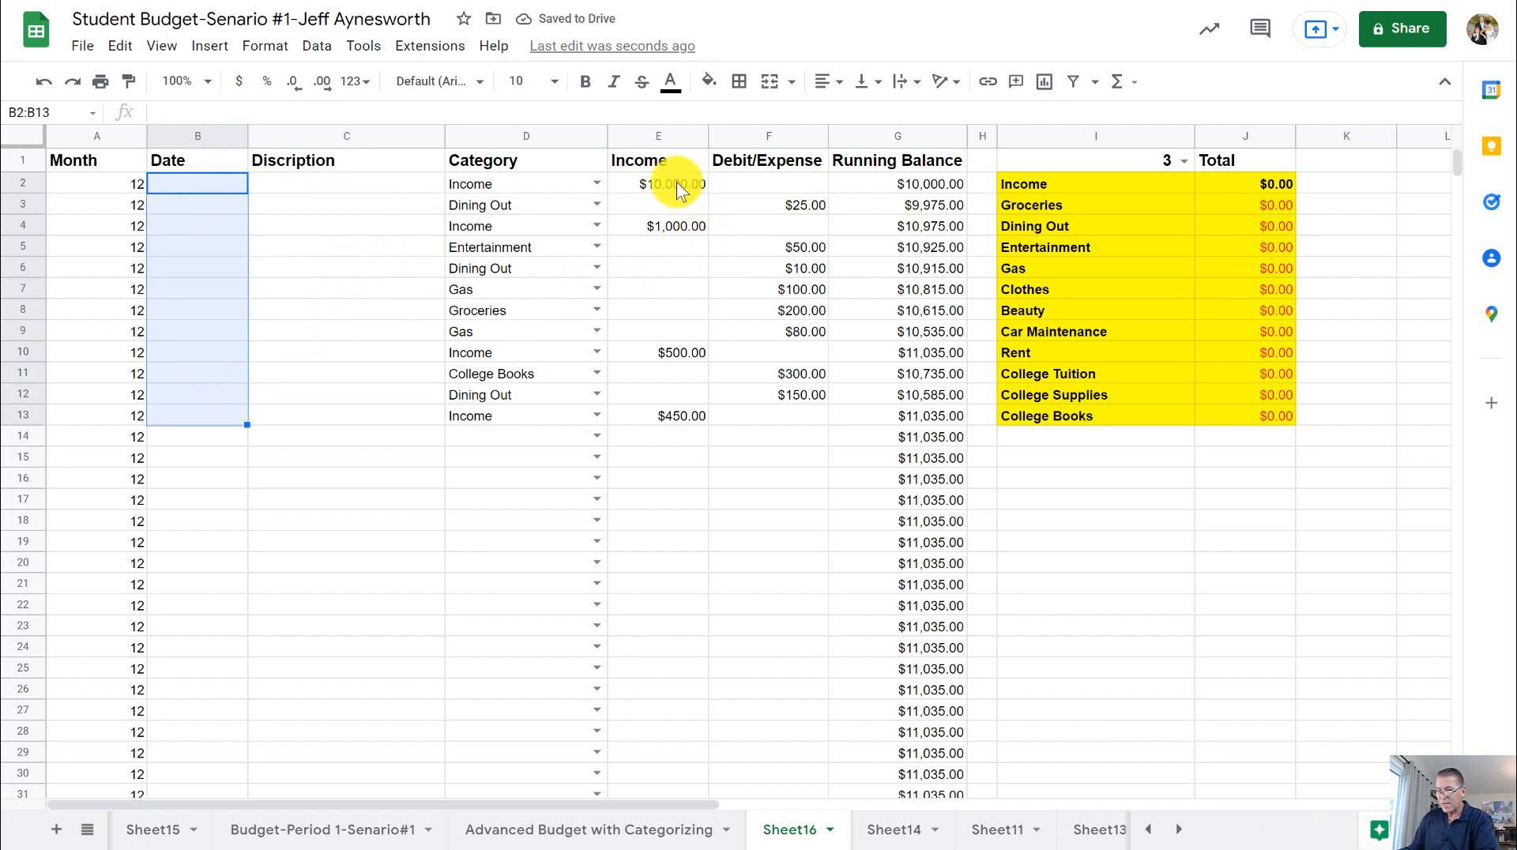
left_click_drag(677, 181, 756, 422)
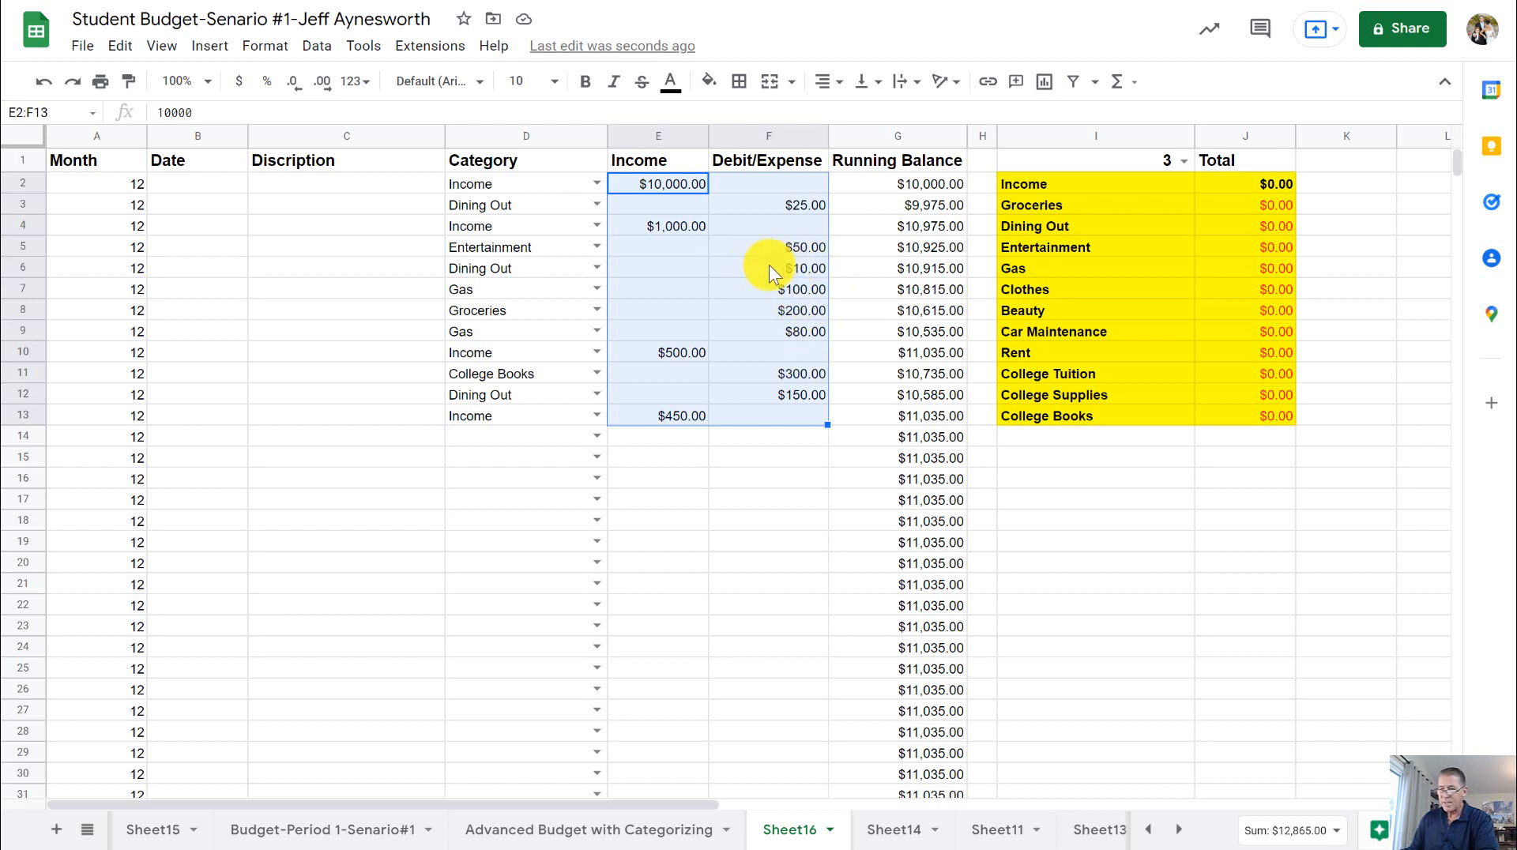
key("Delete")
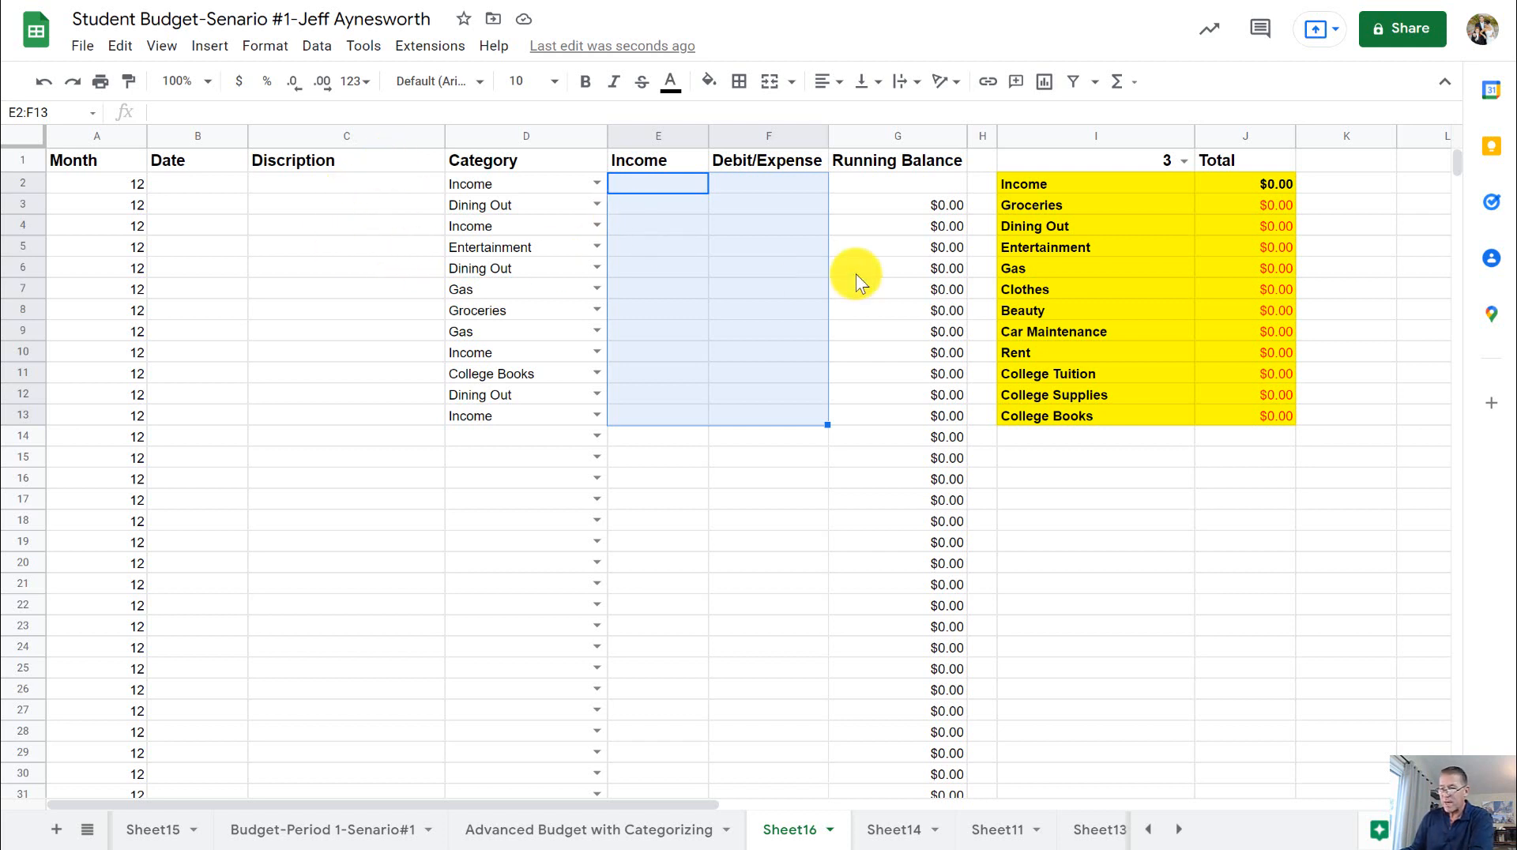
left_click(727, 267)
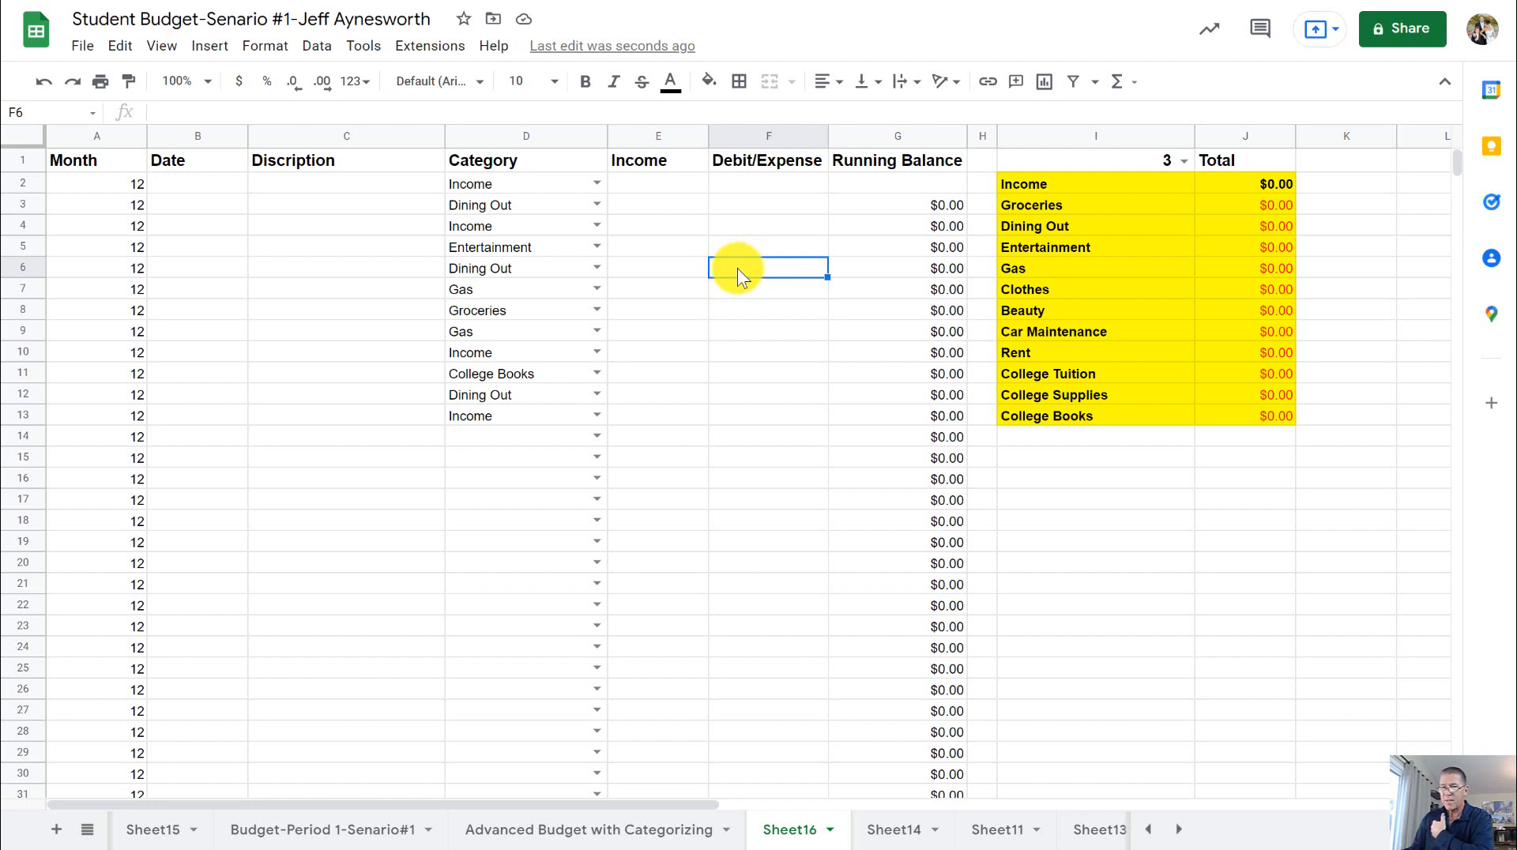
- Undo the clearing of the amounts, dates and descriptions in rows 2 to 13
left_click(43, 81)
left_click(43, 81)
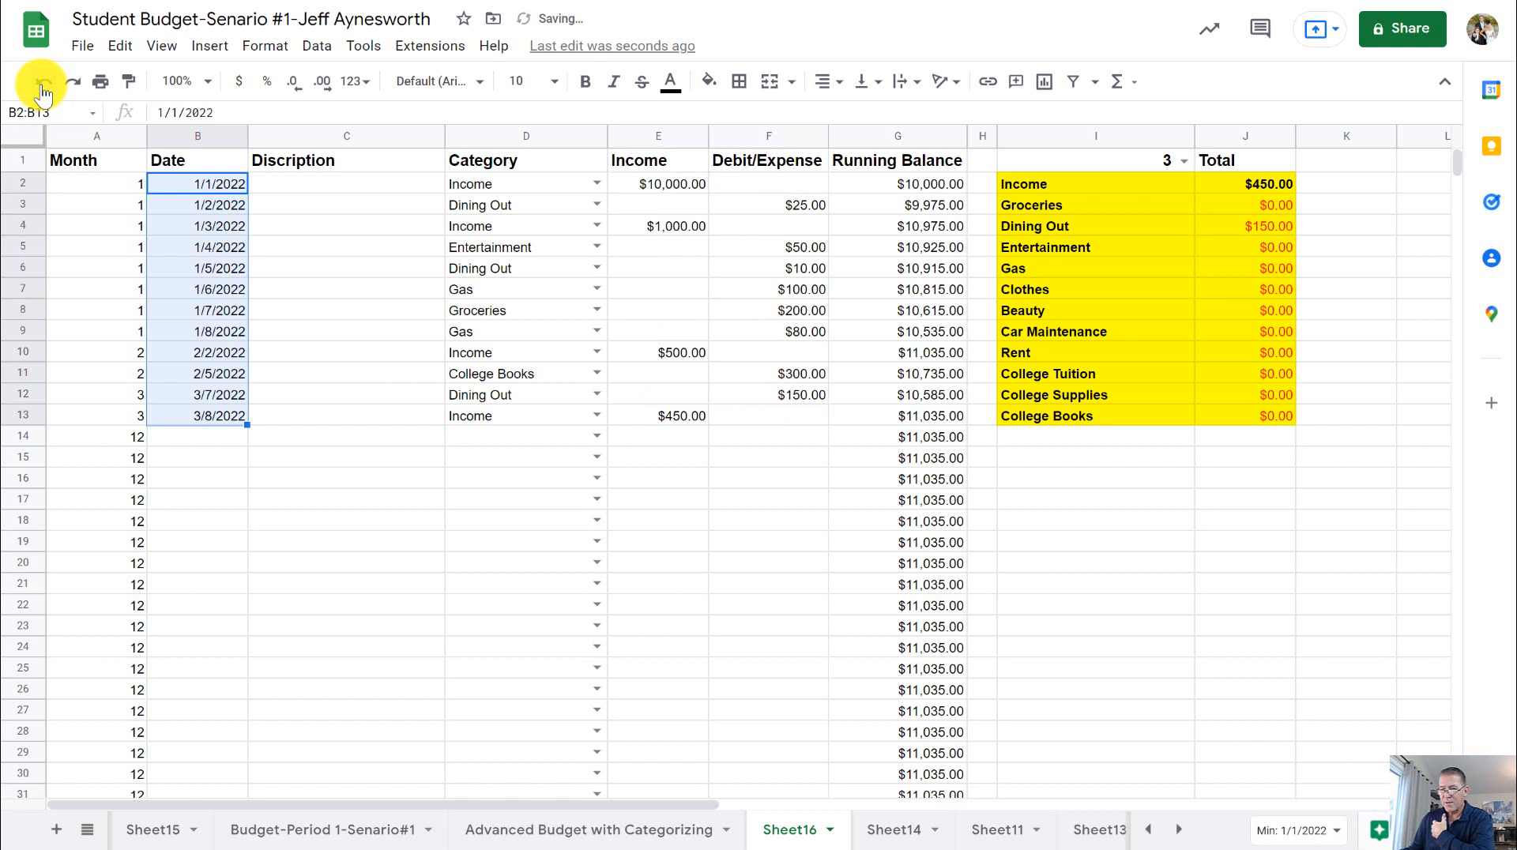
left_click(41, 86)
left_click(689, 455)
left_click(778, 374)
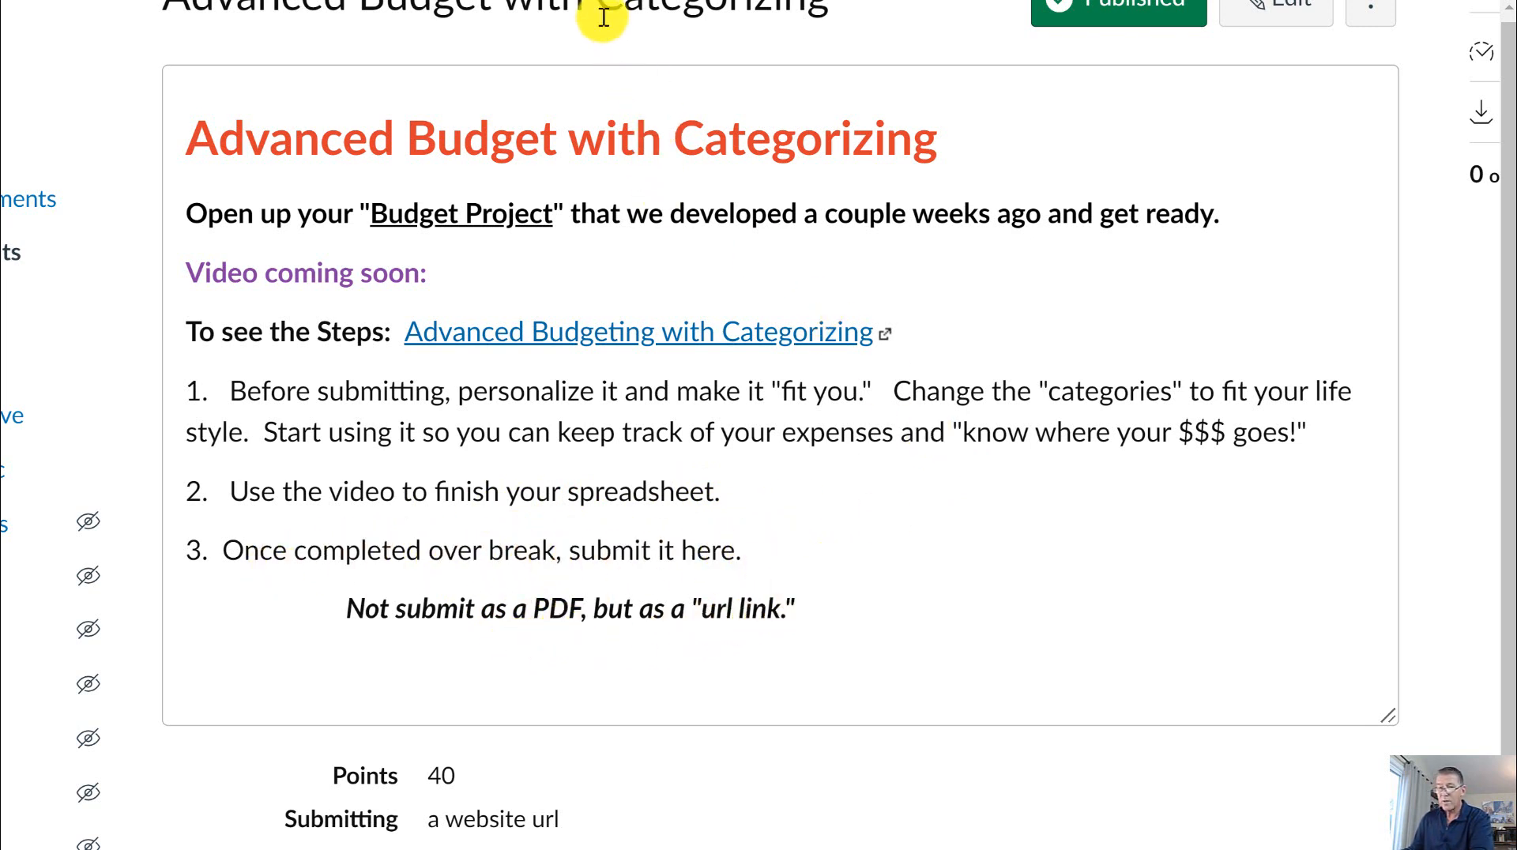
- Share the budget spreadsheet by link with Temecula Valley Unified School District, keeping the access role as Viewer
left_click(671, 1)
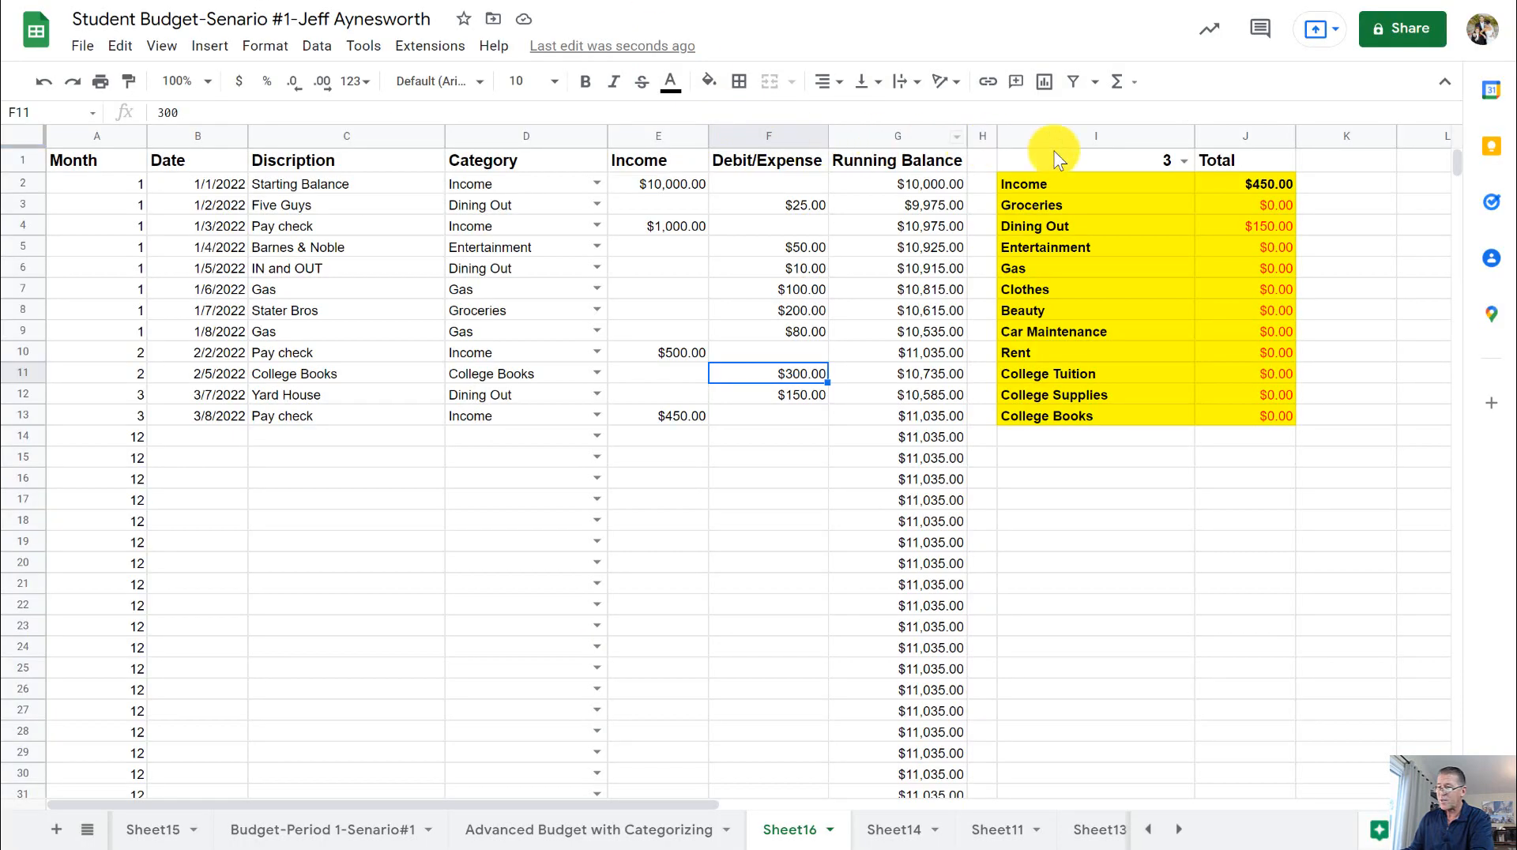
left_click(1389, 39)
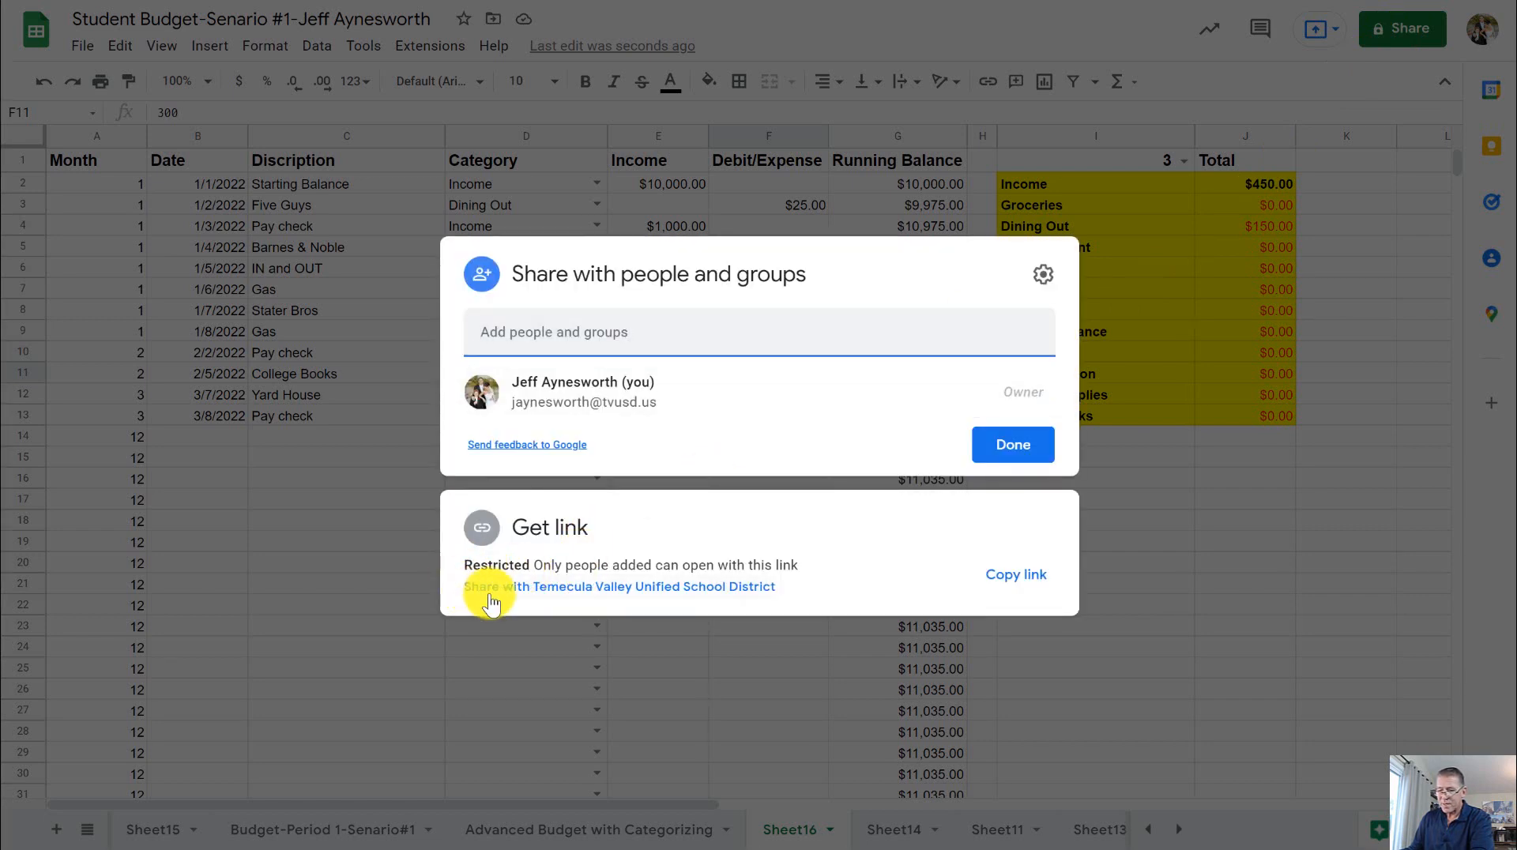
left_click(531, 593)
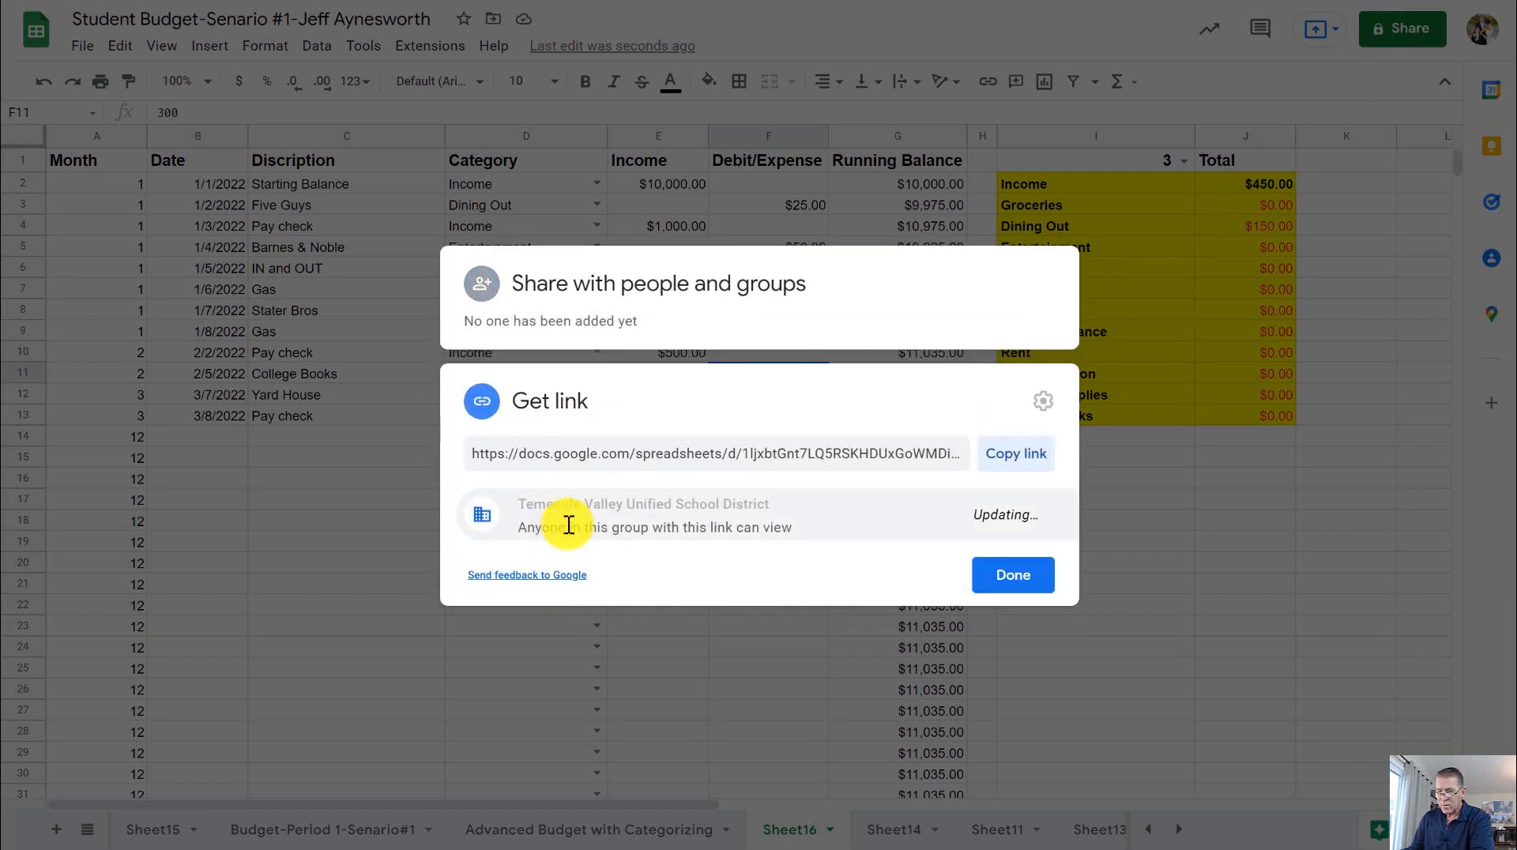
left_click(689, 510)
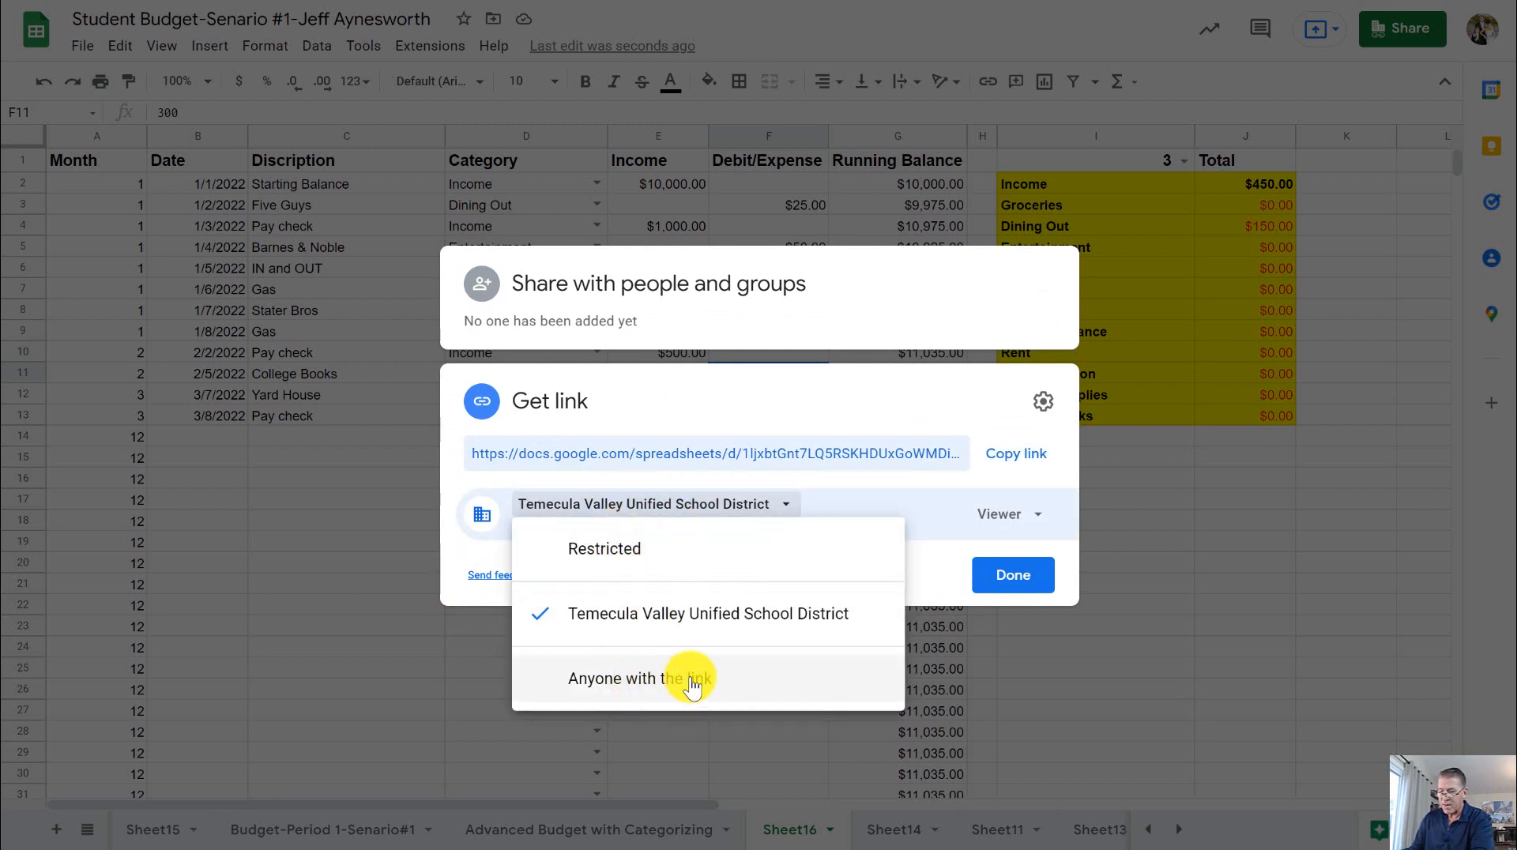
left_click(672, 618)
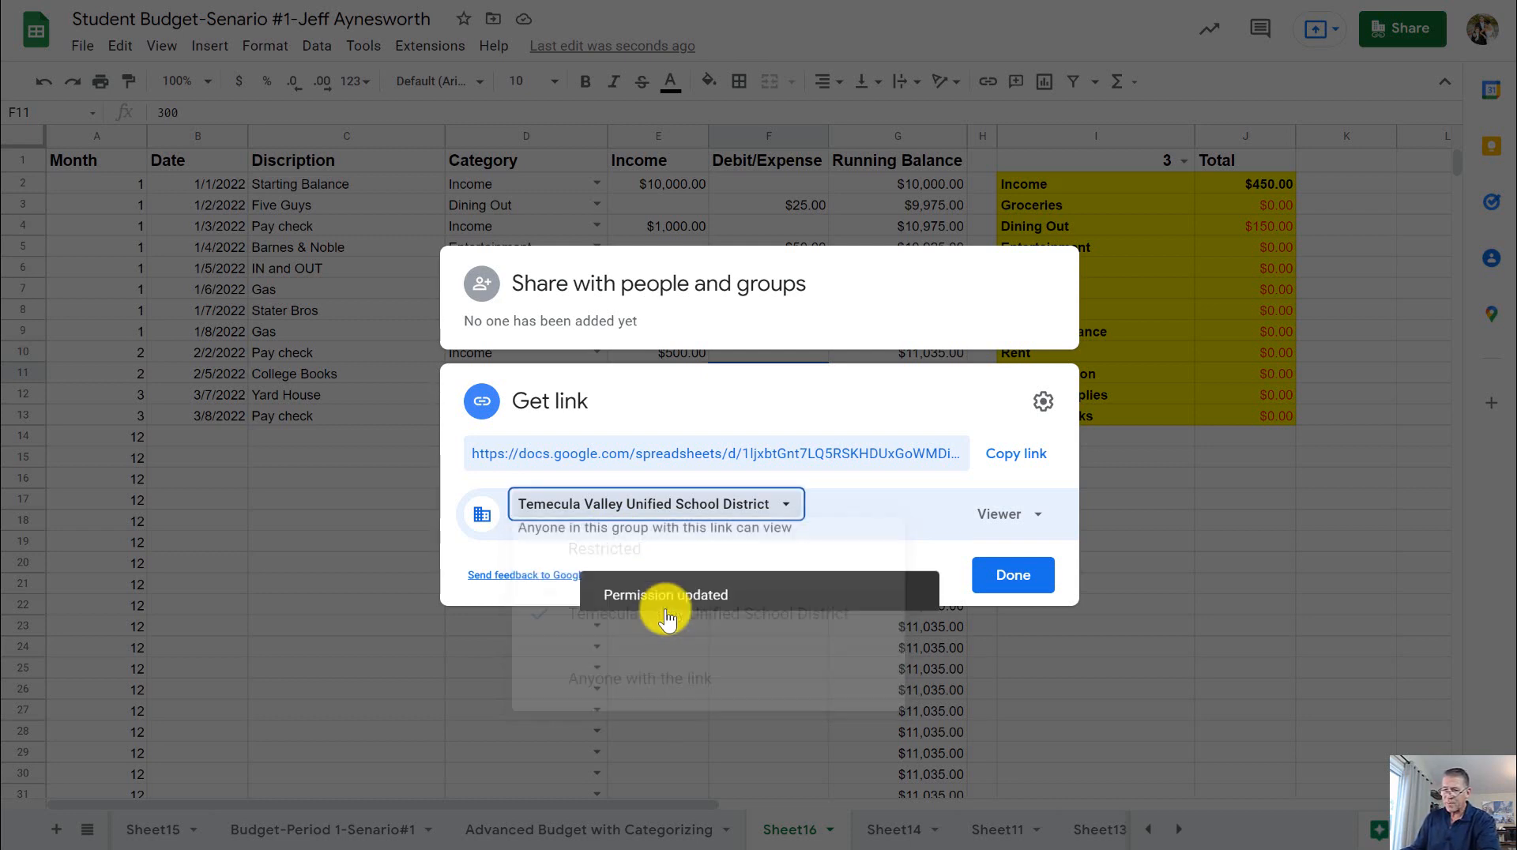
left_click(1012, 513)
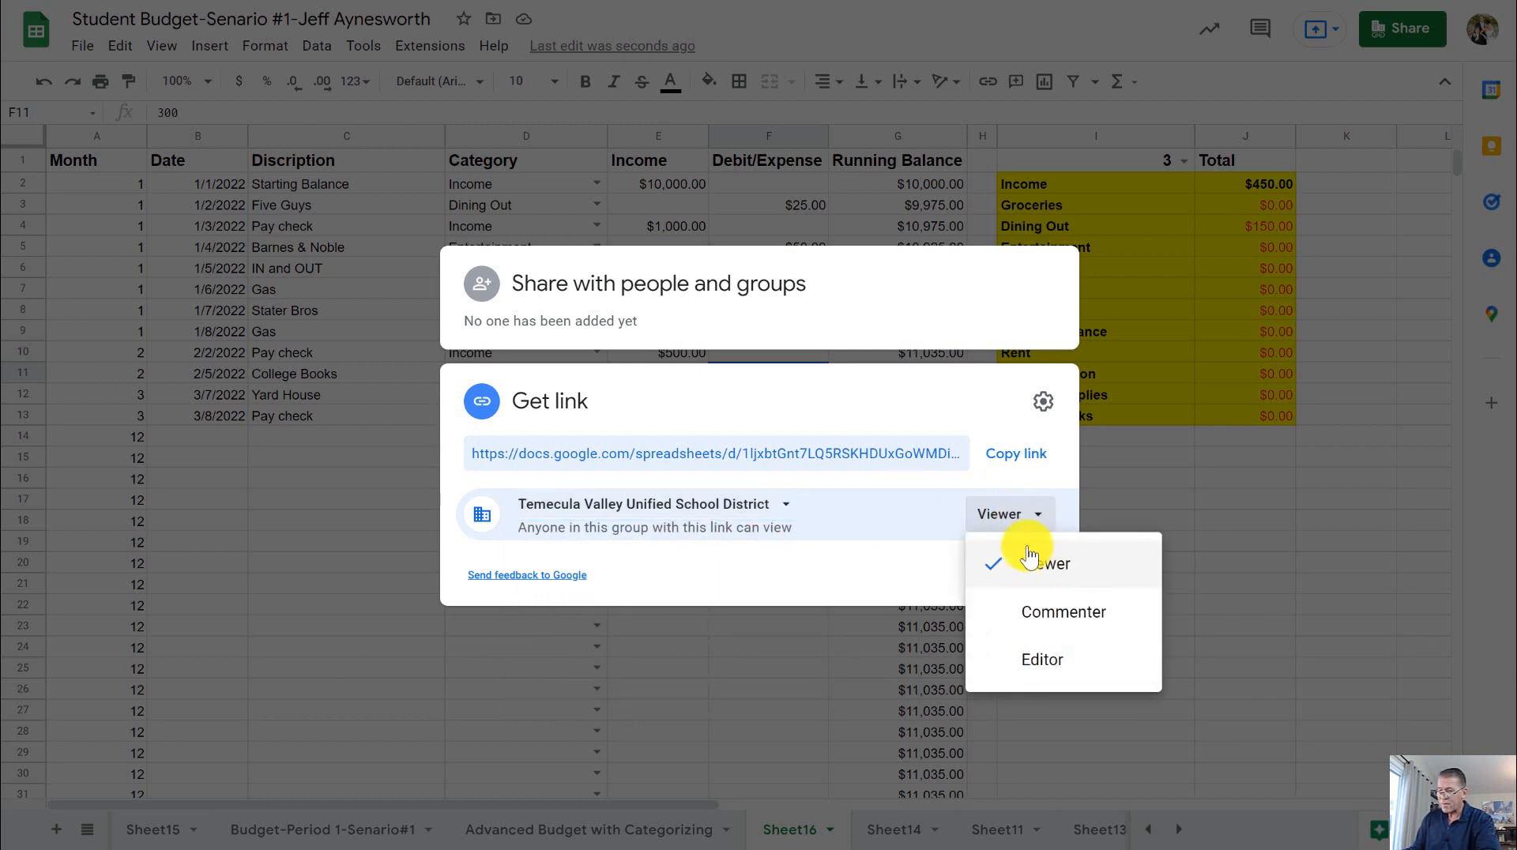
left_click(921, 517)
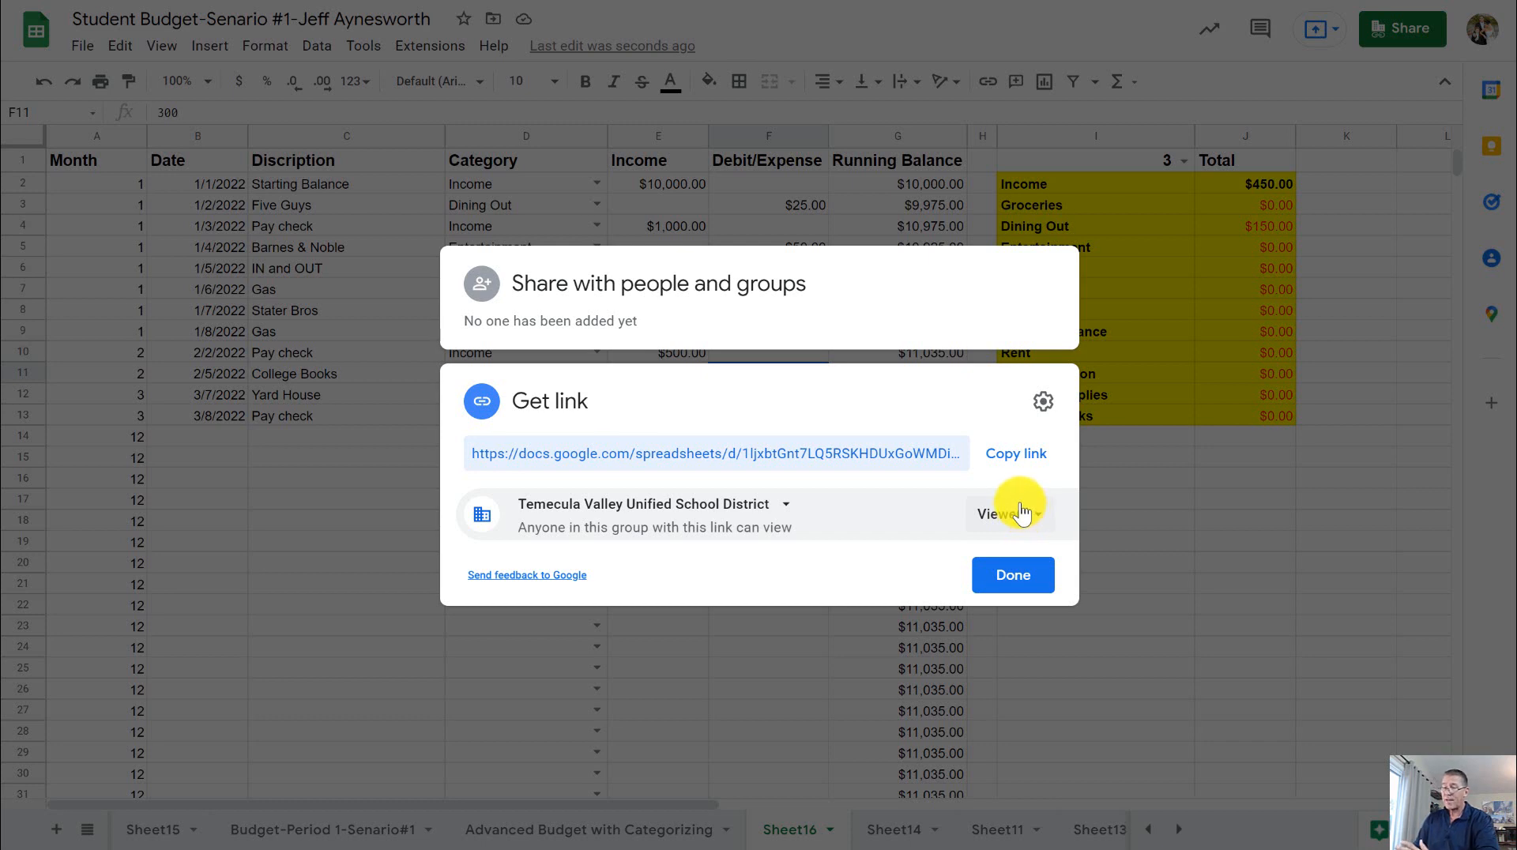
- Copy the spreadsheet's share link and switch to the Advanced Budget with Categorizing assignment page in Canvas
left_click(1027, 454)
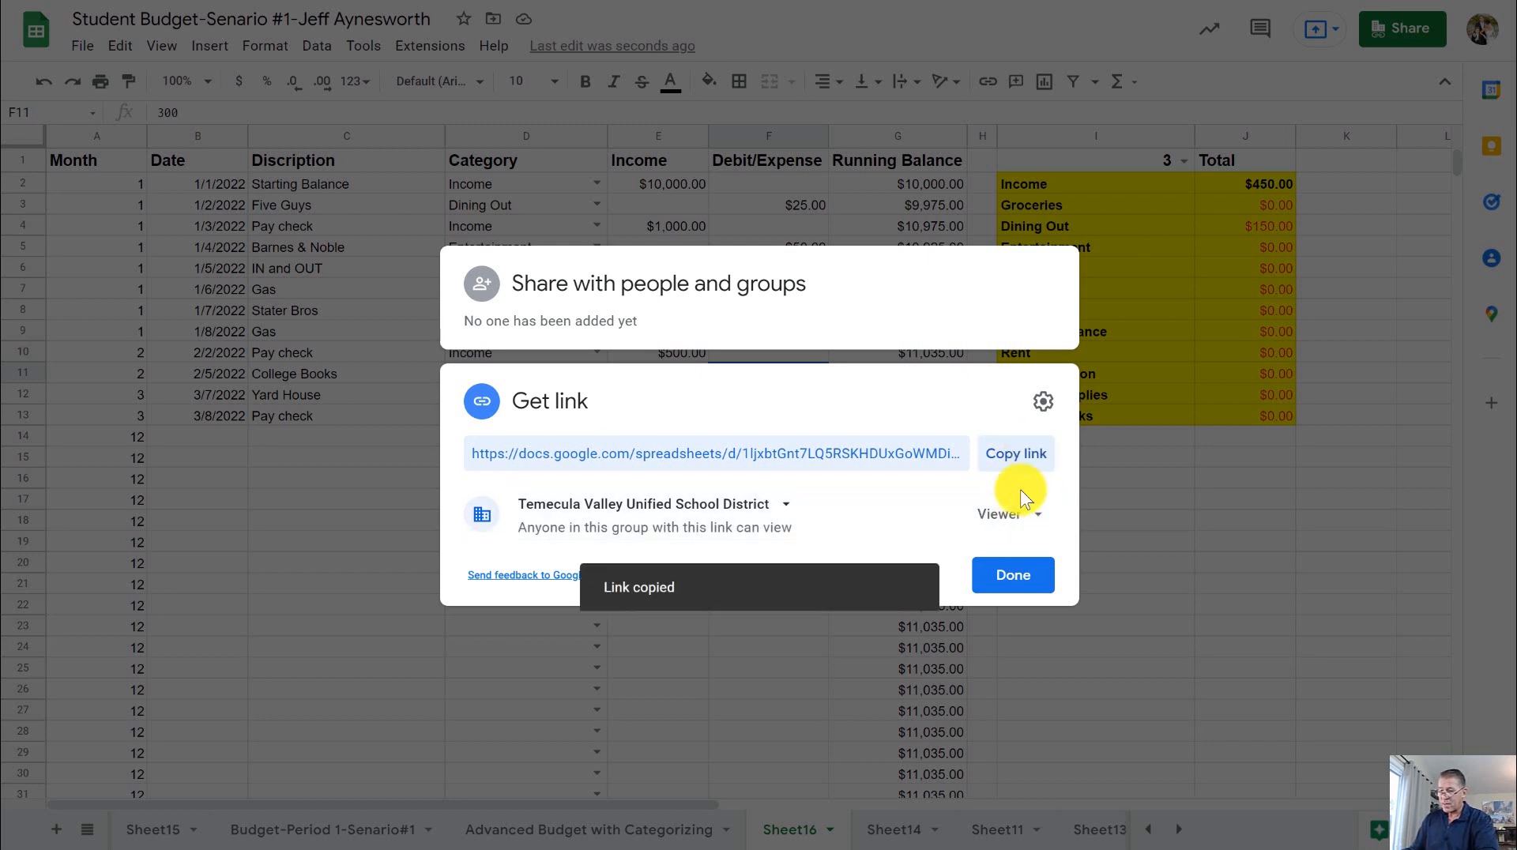
left_click(1020, 573)
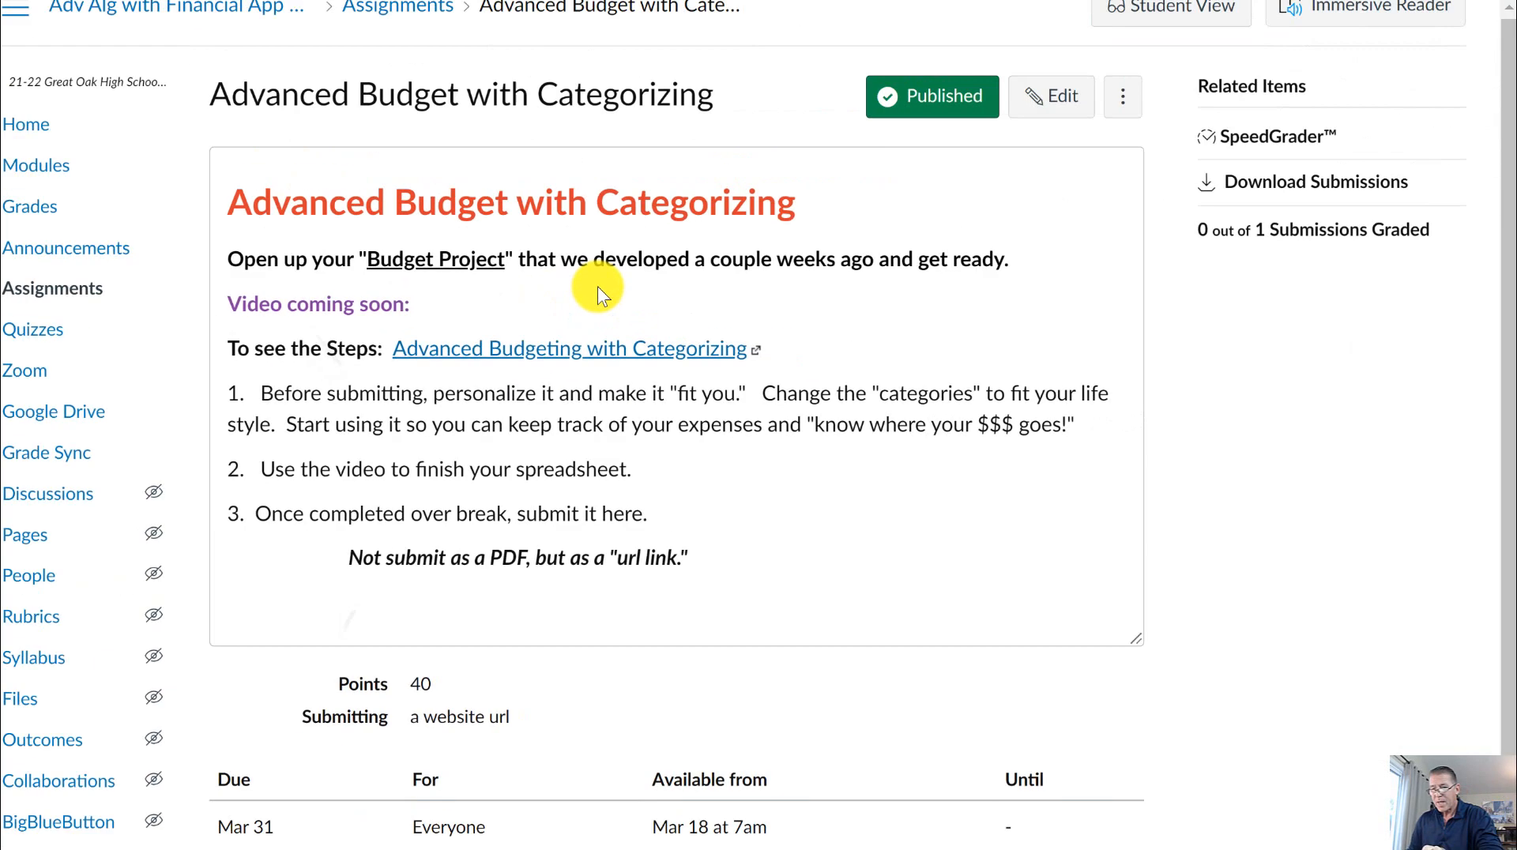
scroll(987, 240, "up", 1)
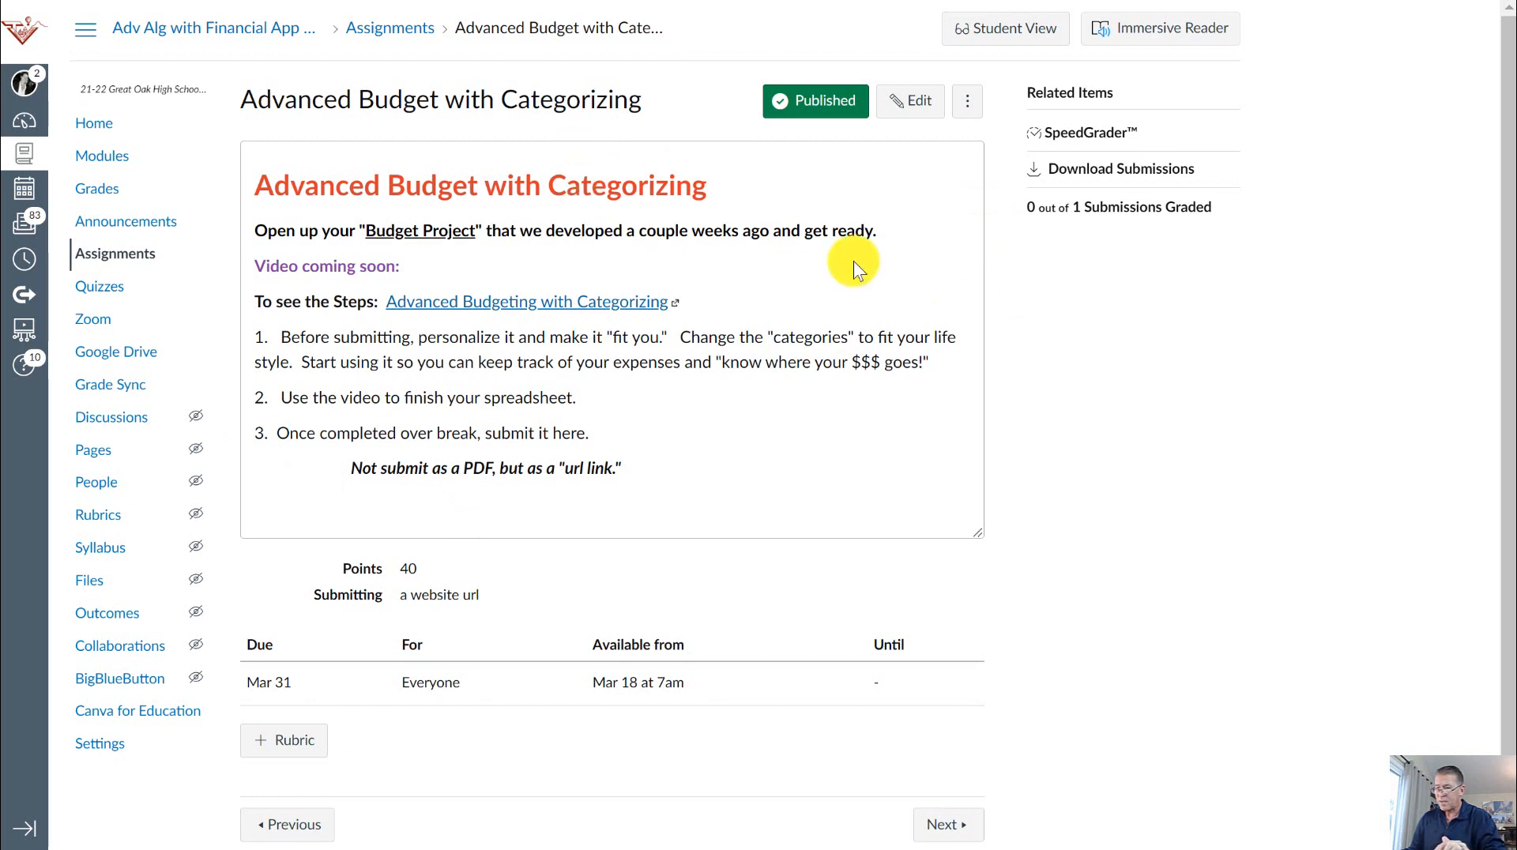